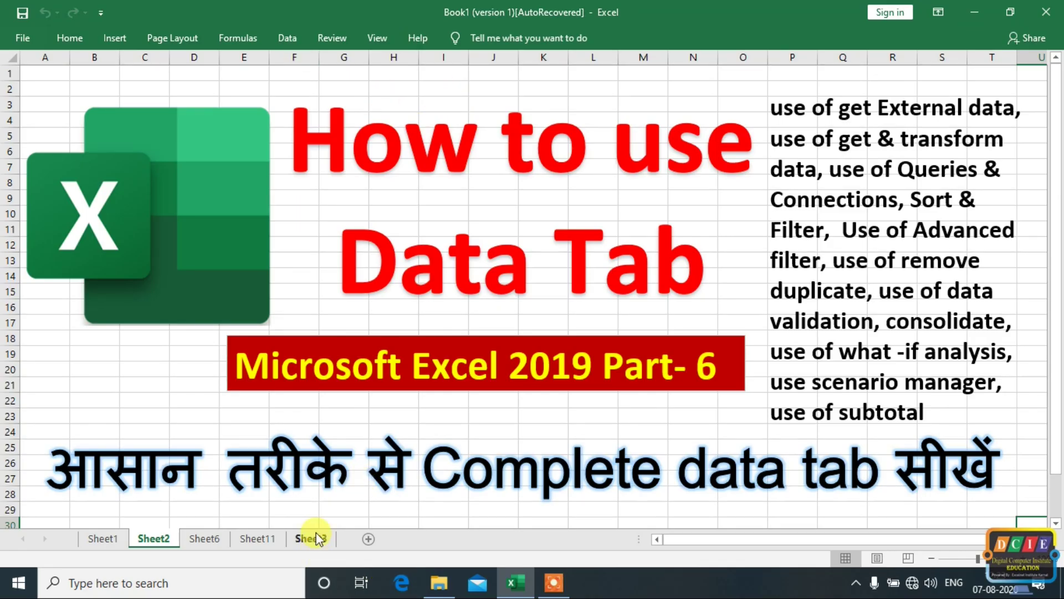
- Go to Sheet3, show the Data tab's Get Data > From File sources, then dismiss the menu
{"action": "left_click", "coordinate": [314, 539]}
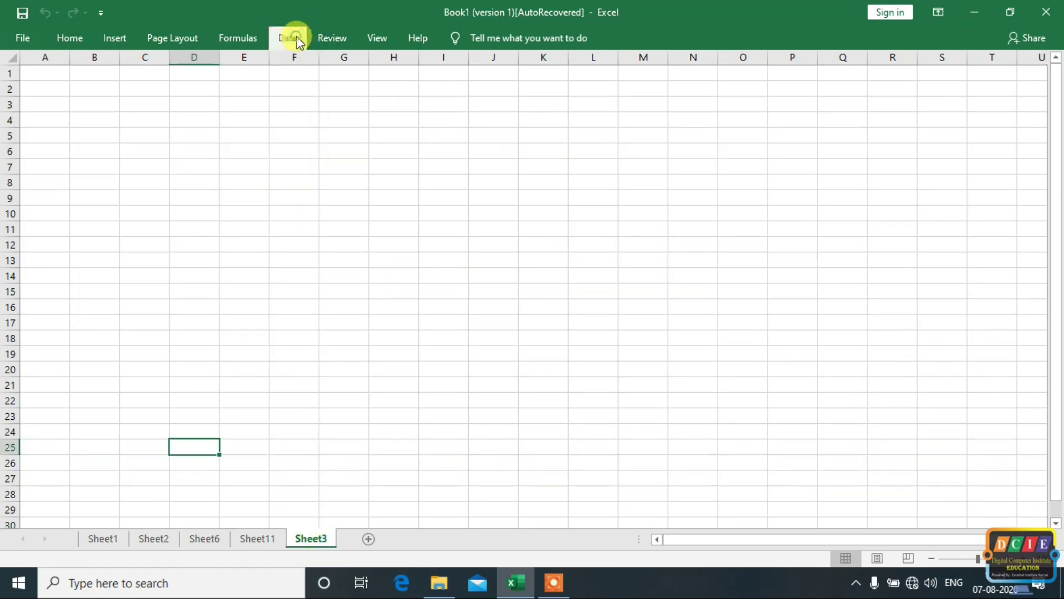
{"action": "left_click", "coordinate": [289, 38]}
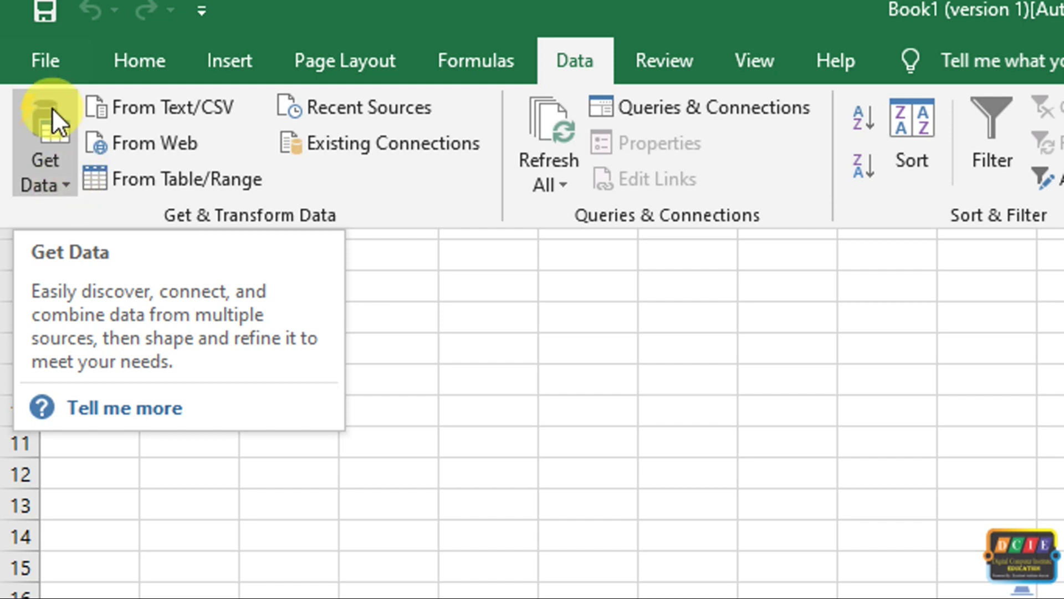
{"action": "left_click", "coordinate": [62, 185]}
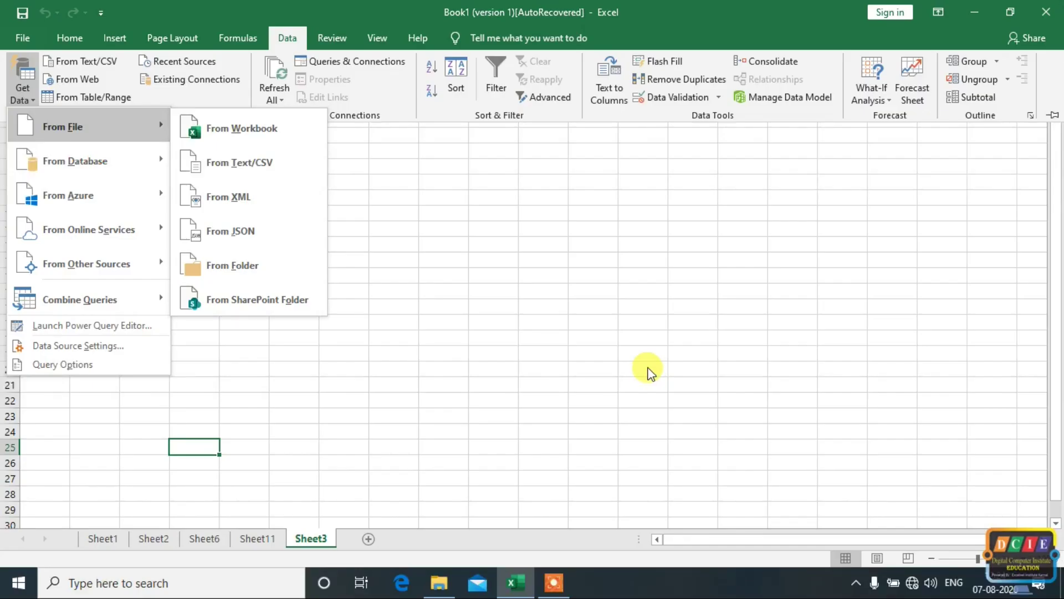
{"action": "left_click", "coordinate": [649, 372]}
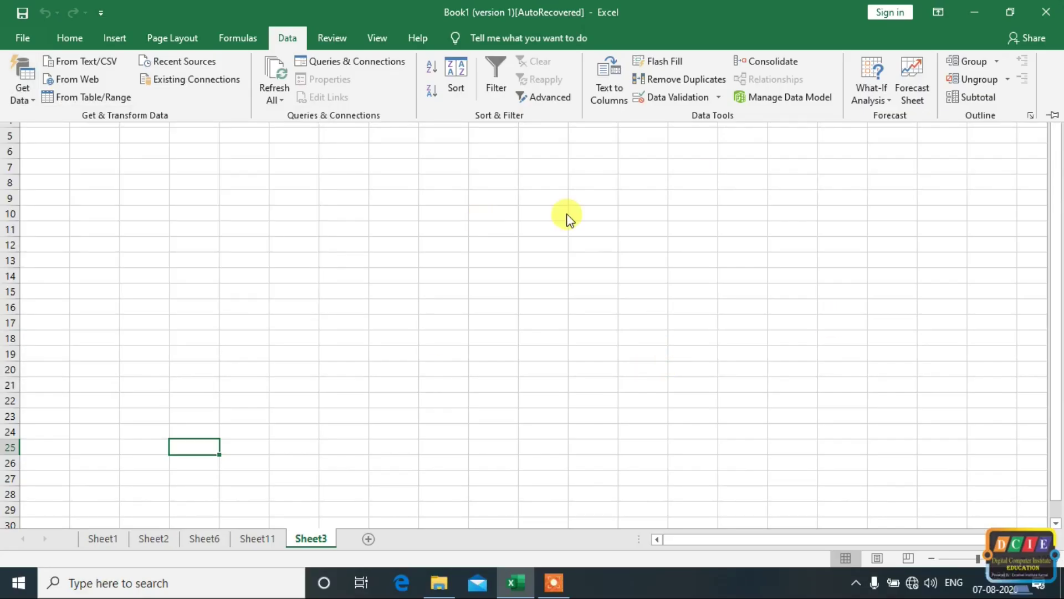
- Enter sample text sdasd in D17, sadasd in F17 and asdasd in E17
{"action": "key", "text": "ctrl+F1"}
{"action": "left_click", "coordinate": [972, 558]}
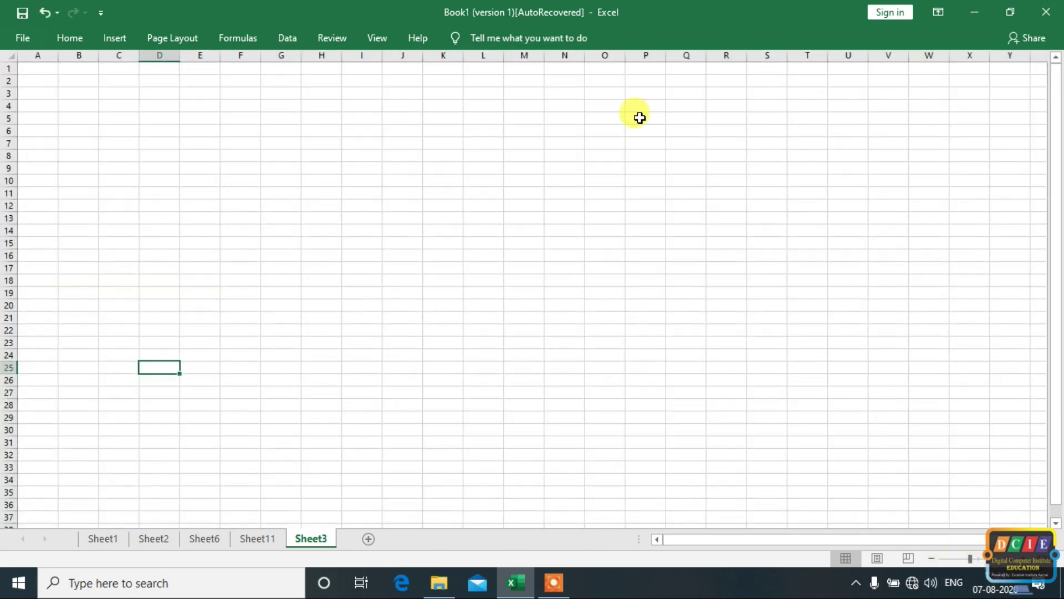
{"action": "mouse_move", "coordinate": [971, 558]}
{"action": "left_mouse_down"}
{"action": "mouse_move", "coordinate": [993, 557]}
{"action": "mouse_move", "coordinate": [977, 542]}
{"action": "left_mouse_up"}
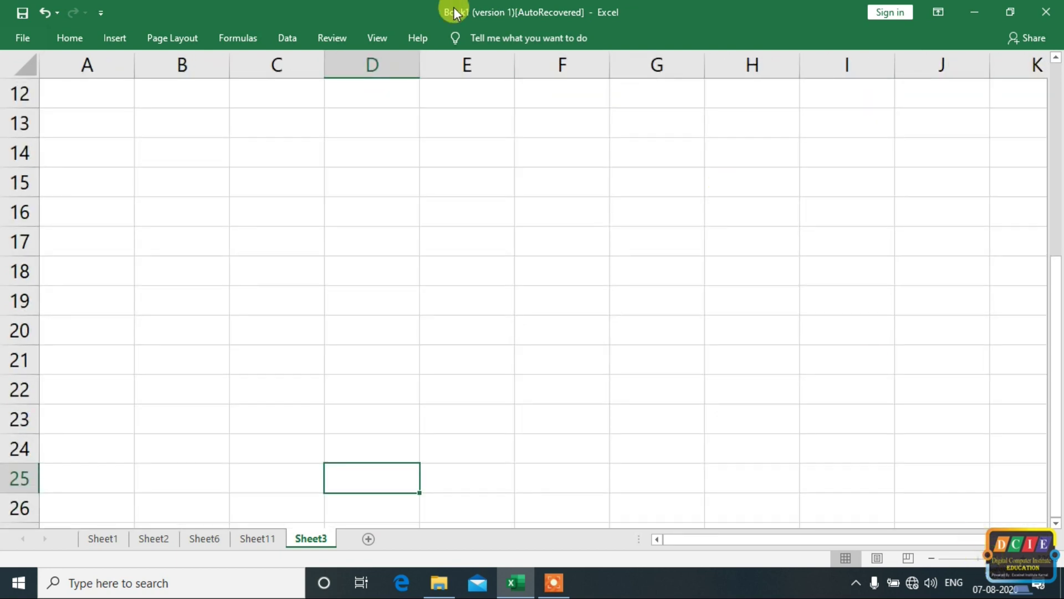
{"action": "left_click", "coordinate": [394, 229]}
{"action": "type", "text": "sd"}
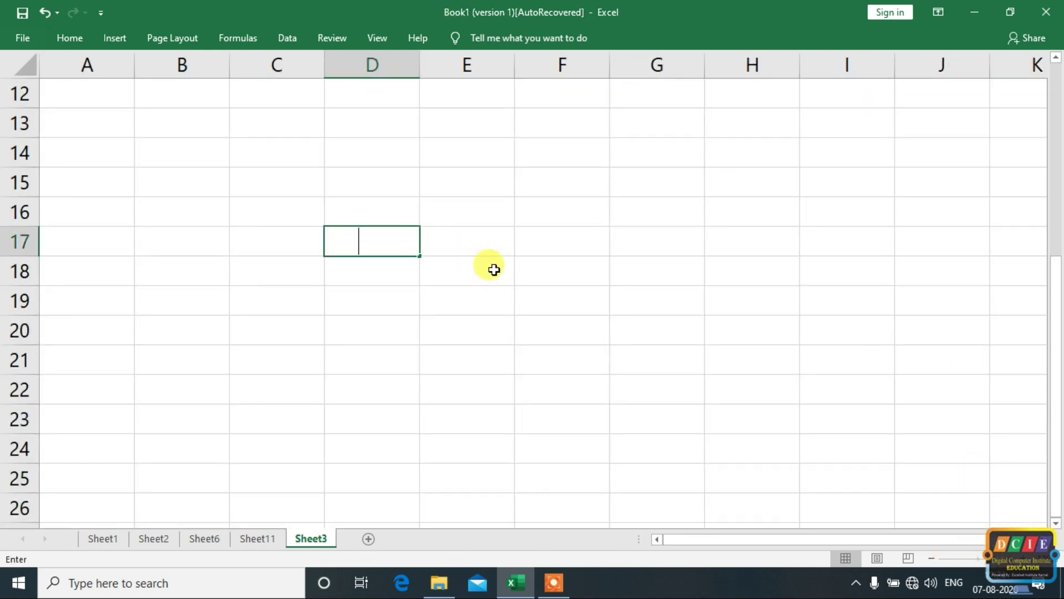
{"action": "type", "text": "asd"}
{"action": "left_click", "coordinate": [516, 240]}
{"action": "type", "text": "sadasd"}
{"action": "left_click", "coordinate": [480, 238]}
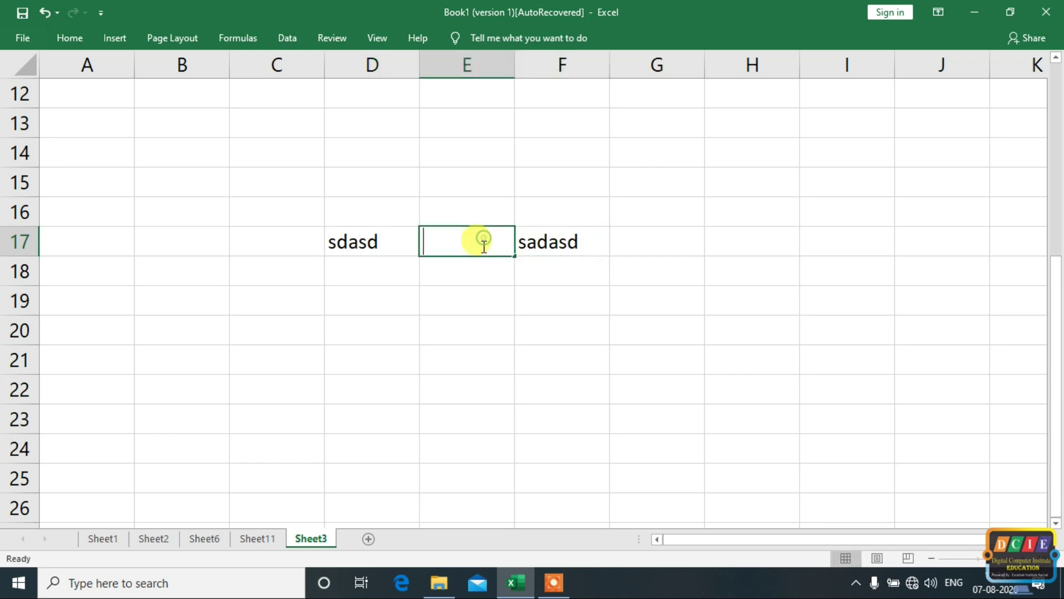
{"action": "type", "text": "asdasd"}
{"action": "left_click", "coordinate": [482, 290]}
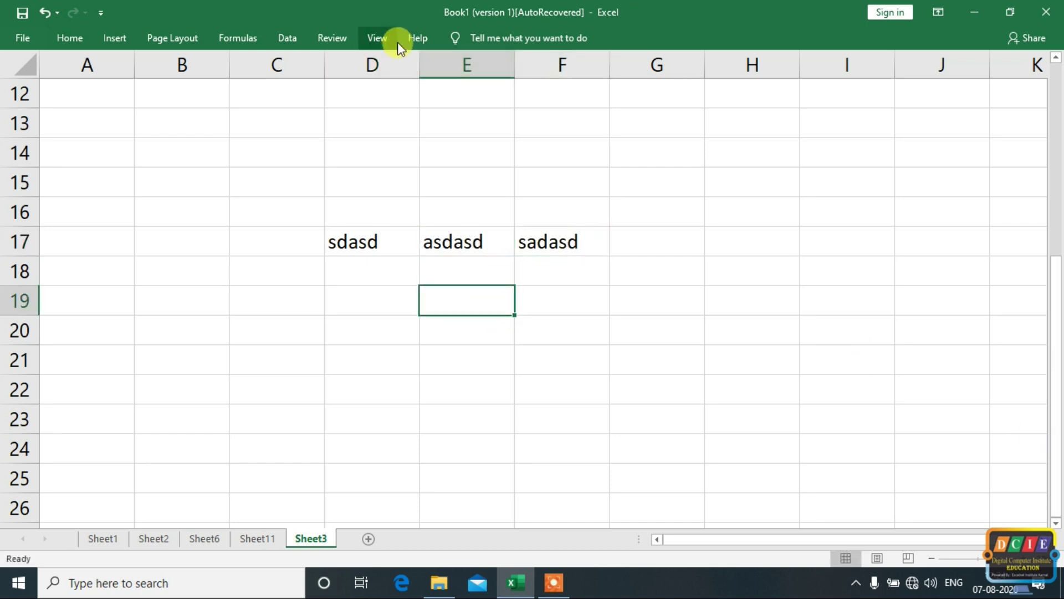
- Pin the ribbon open by unchecking Collapse the Ribbon, back on the Data tab
{"action": "left_click", "coordinate": [367, 40]}
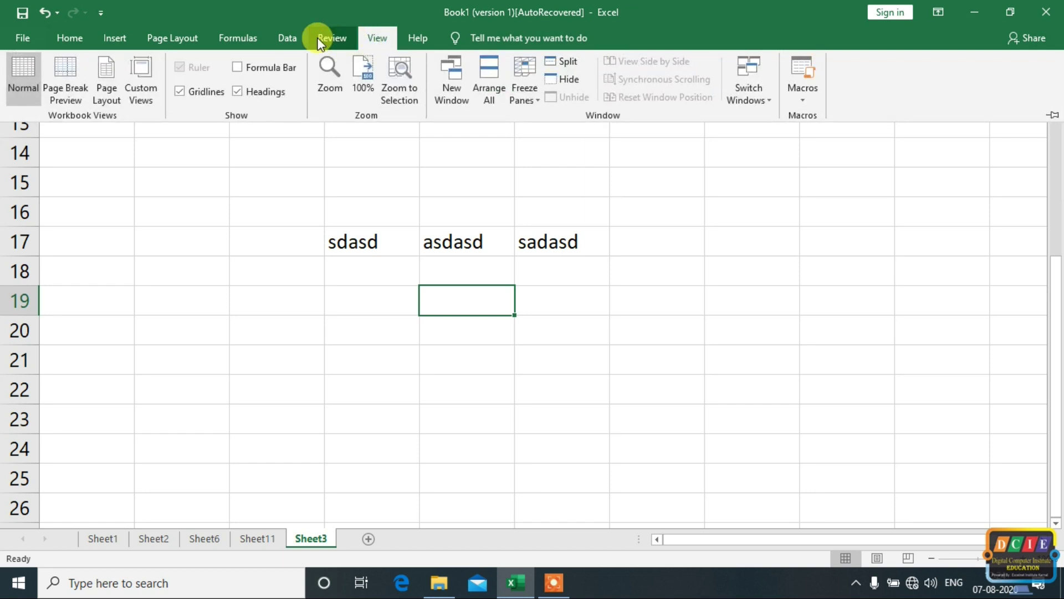
{"action": "right_click", "coordinate": [335, 113]}
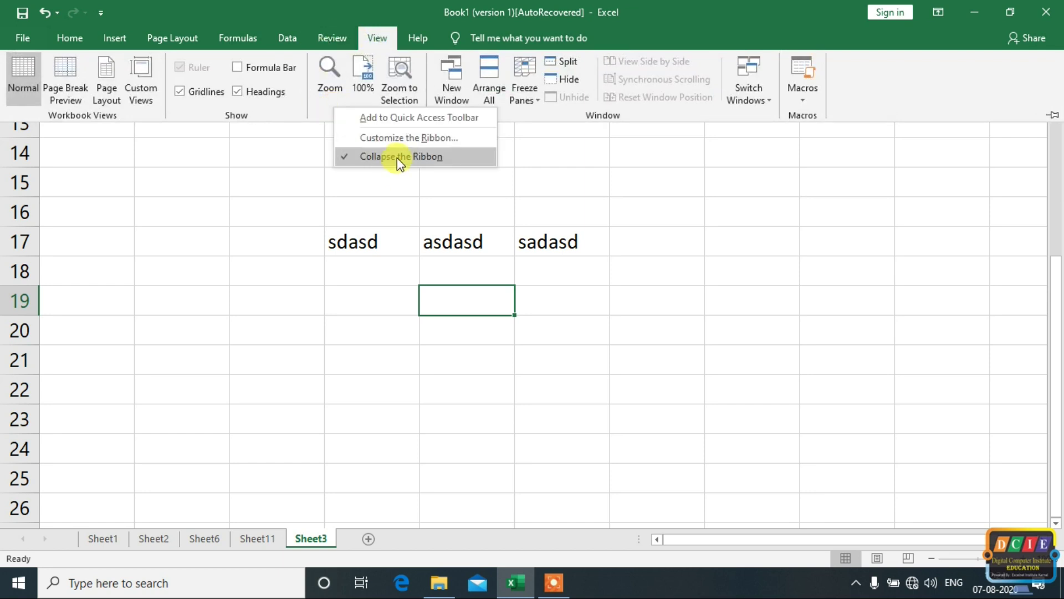
{"action": "left_click", "coordinate": [380, 157]}
{"action": "left_click", "coordinate": [295, 34]}
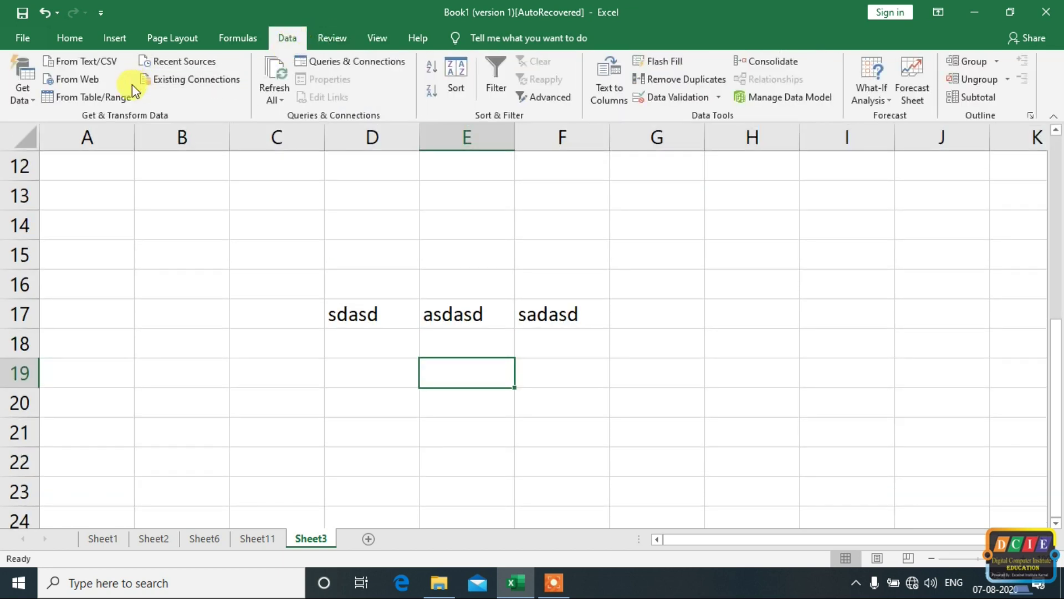
{"action": "left_click_drag", "start_coordinate": [984, 566], "coordinate": [977, 567]}
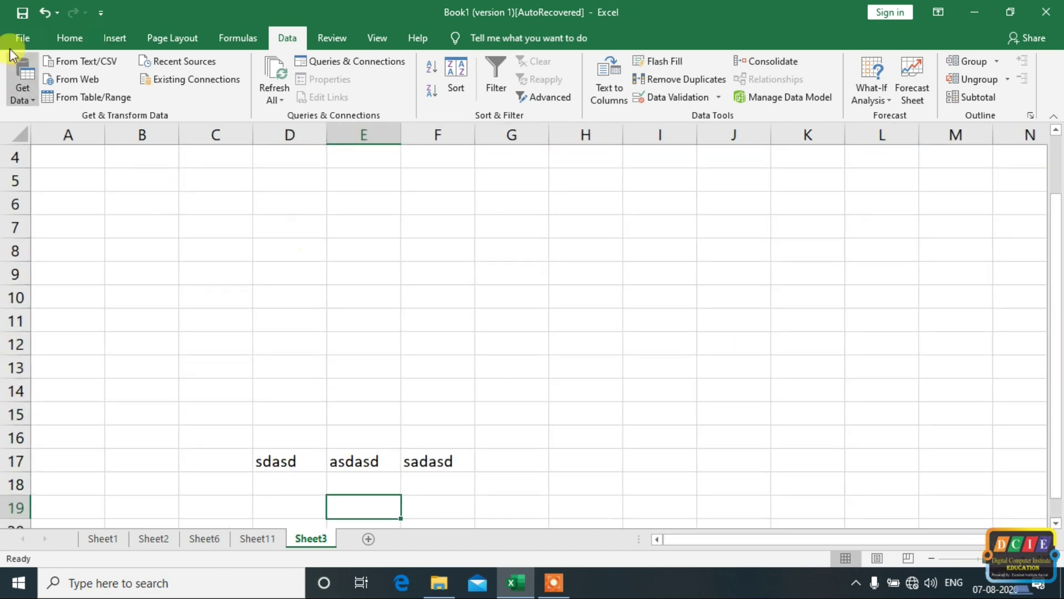
{"action": "left_click", "coordinate": [22, 94]}
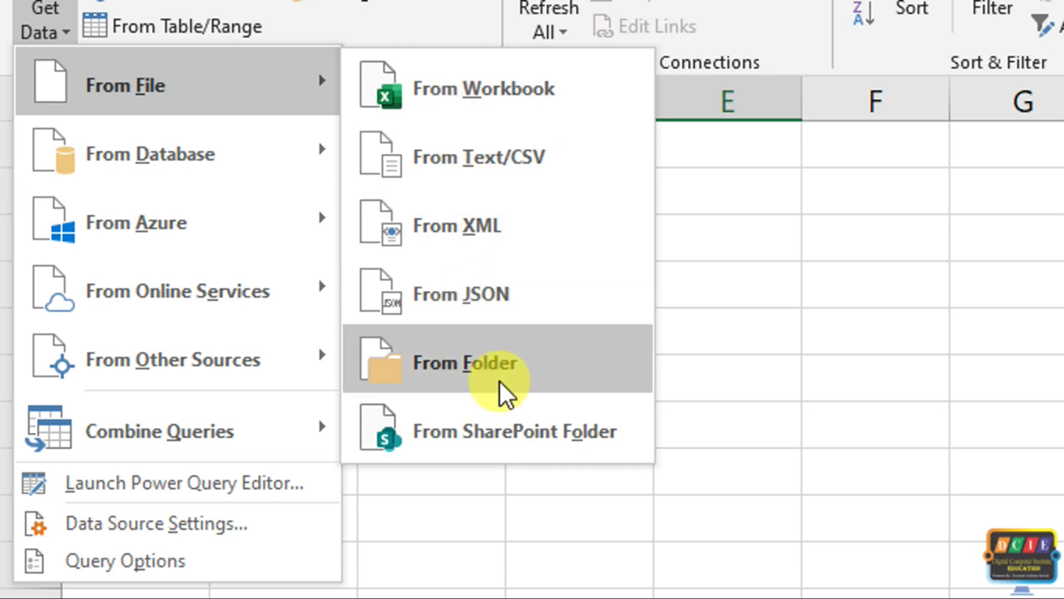
{"action": "mouse_move", "coordinate": [149, 91]}
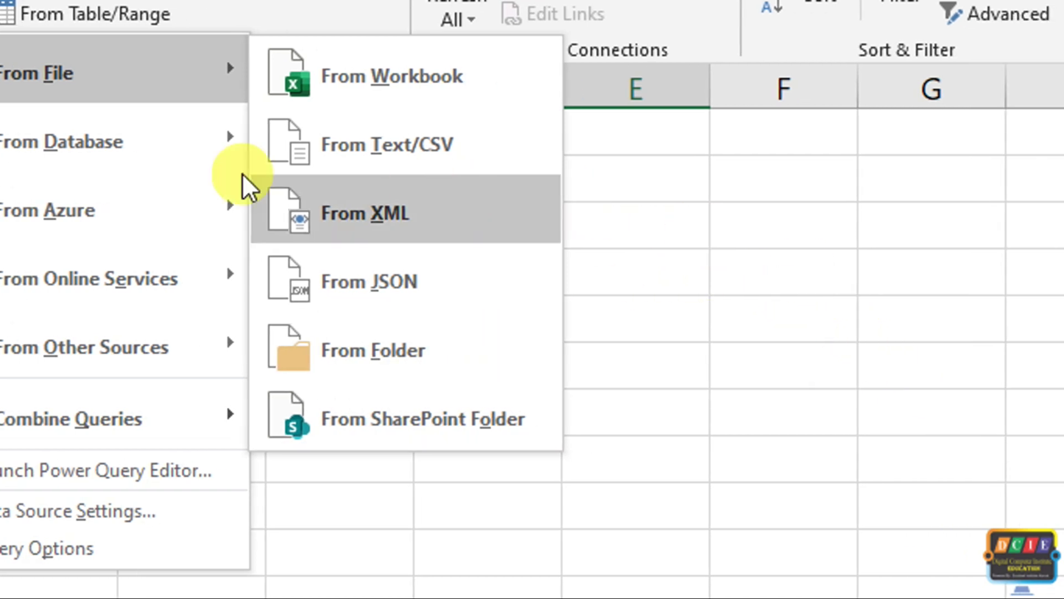
{"action": "mouse_move", "coordinate": [83, 91]}
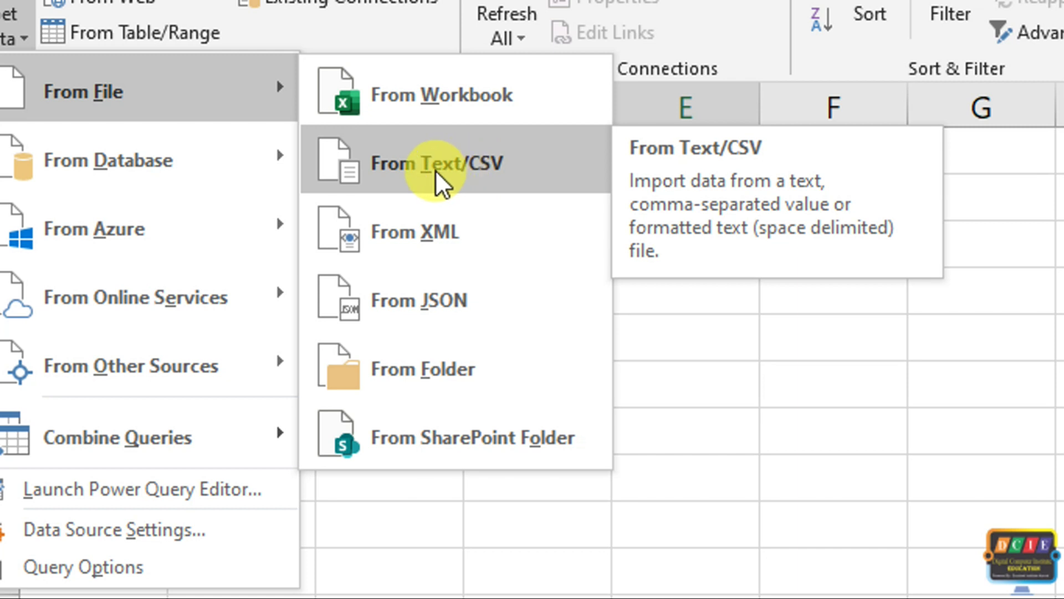
{"action": "left_click", "coordinate": [903, 298]}
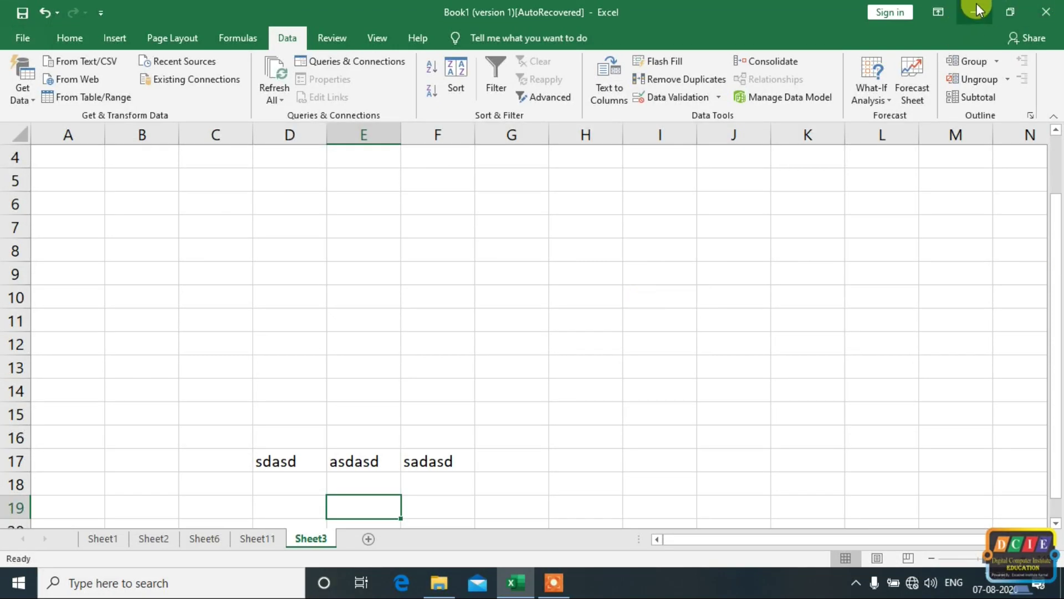
- Minimise Excel and launch a blank Notepad from the taskbar search
{"action": "left_click", "coordinate": [975, 12]}
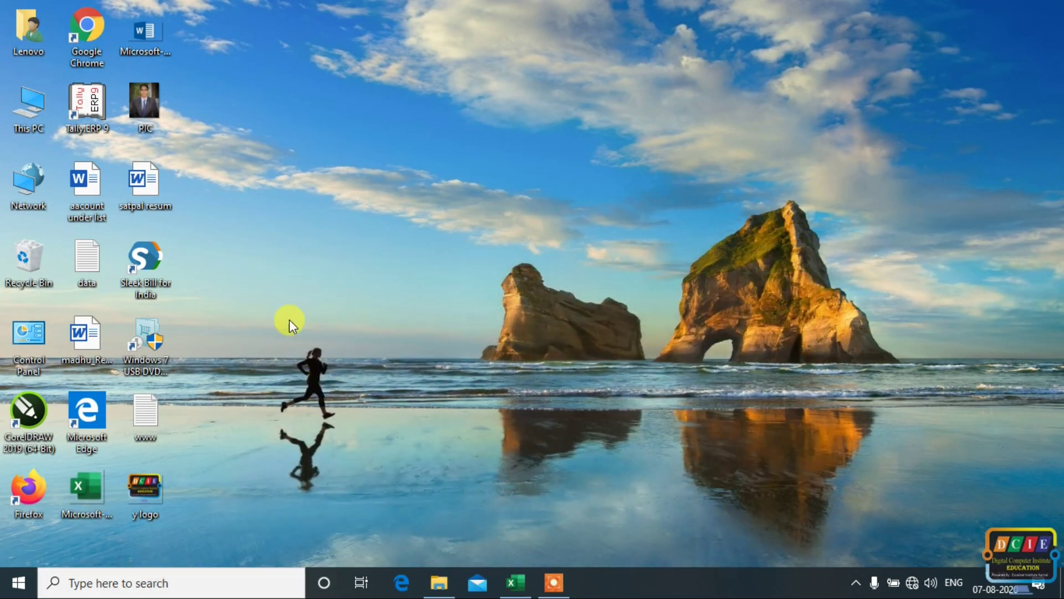
{"action": "left_click", "coordinate": [114, 587]}
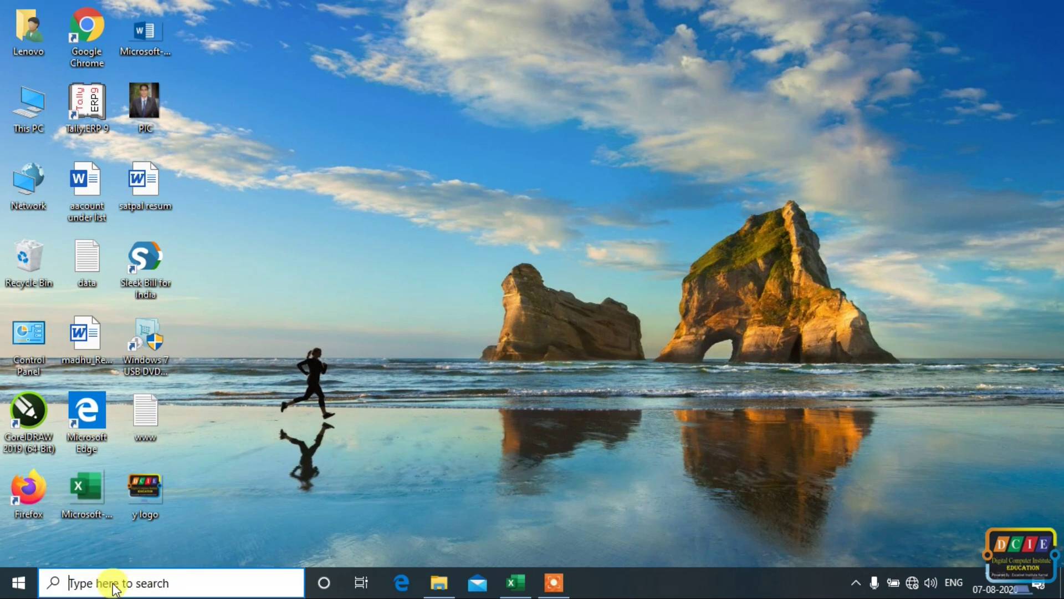
{"action": "type", "text": "n"}
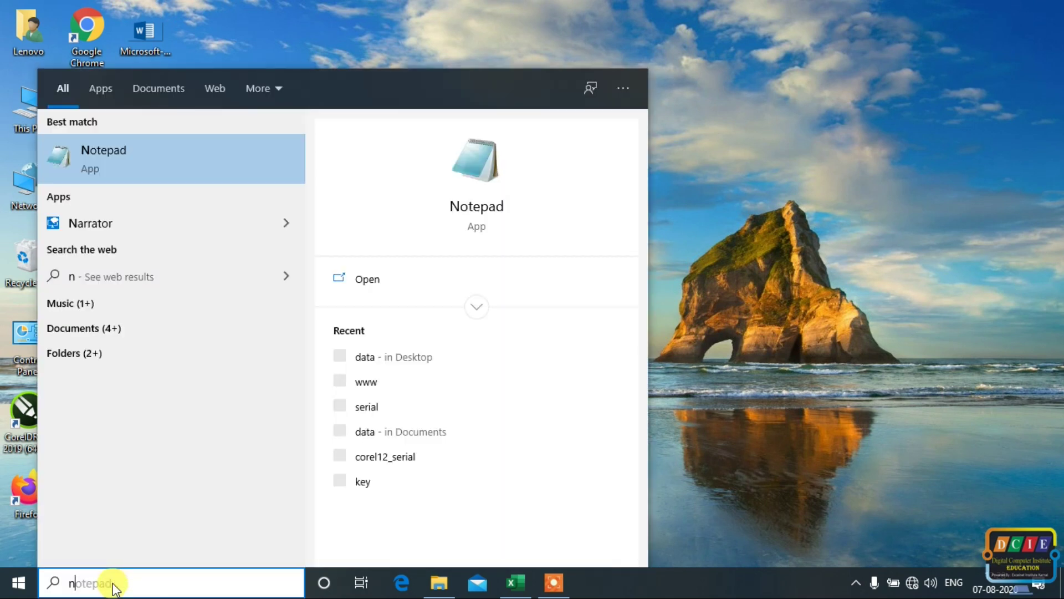
{"action": "key", "text": "Return"}
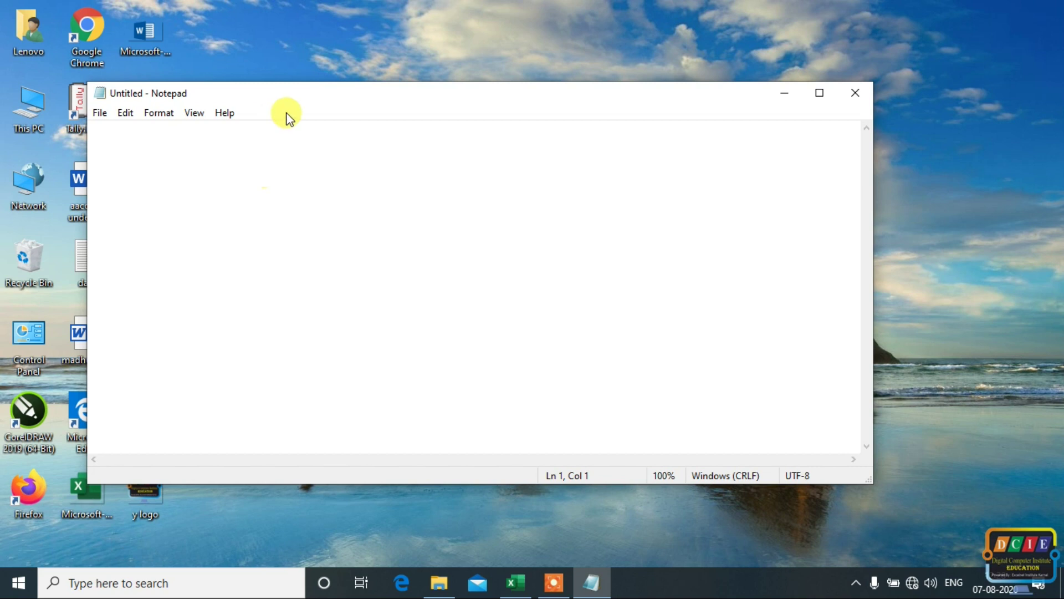
- Type the header line 'name roll hindi eng math ss' in Notepad
{"action": "left_click_drag", "start_coordinate": [304, 95], "coordinate": [440, 87]}
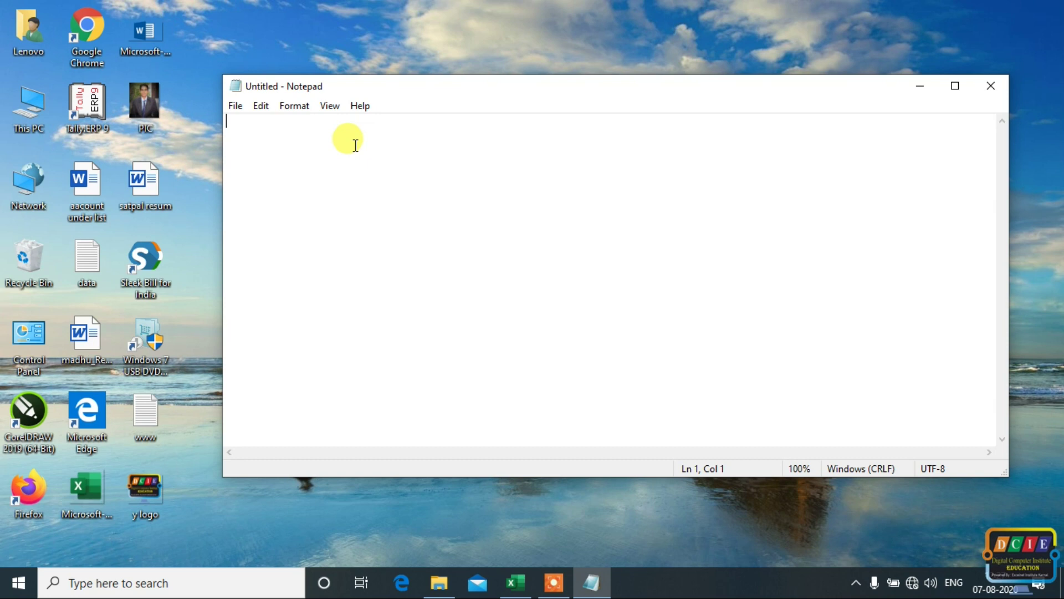
{"action": "type", "text": "name"}
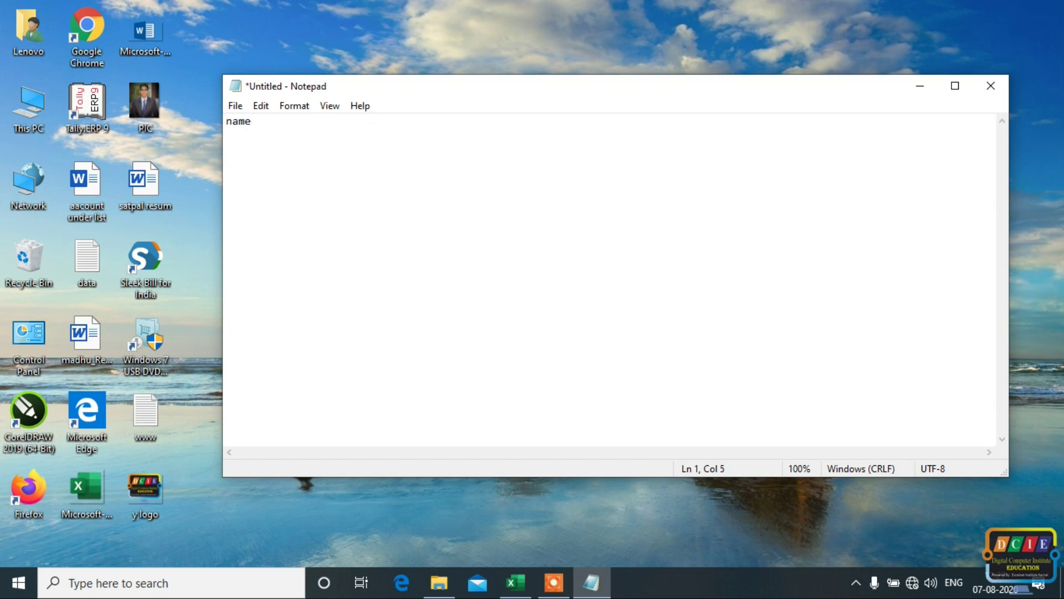
{"action": "key", "text": "Tab"}
{"action": "key", "text": "BackSpace"}
{"action": "type", "text": "roll"}
{"action": "type", "text": " hindi en"}
{"action": "type", "text": "g "}
{"action": "type", "text": "math "}
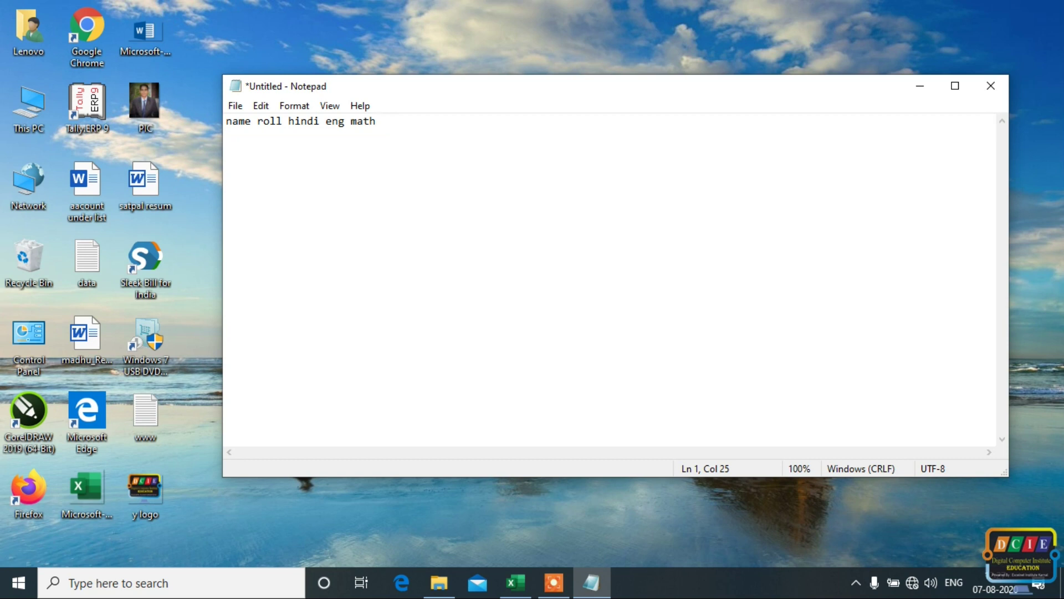
{"action": "type", "text": "ss"}
{"action": "key", "text": "Return"}
- Add three student records, each with a name, roll number and four subject marks
{"action": "type", "text": "reena 1234 45 "}
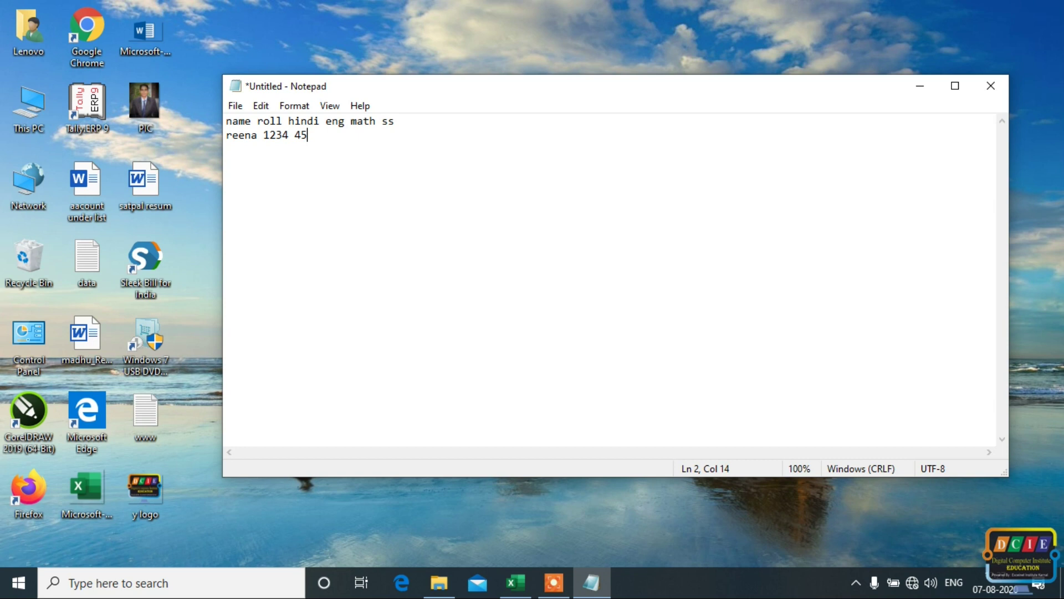
{"action": "type", "text": "69 58 "}
{"action": "type", "text": "47"}
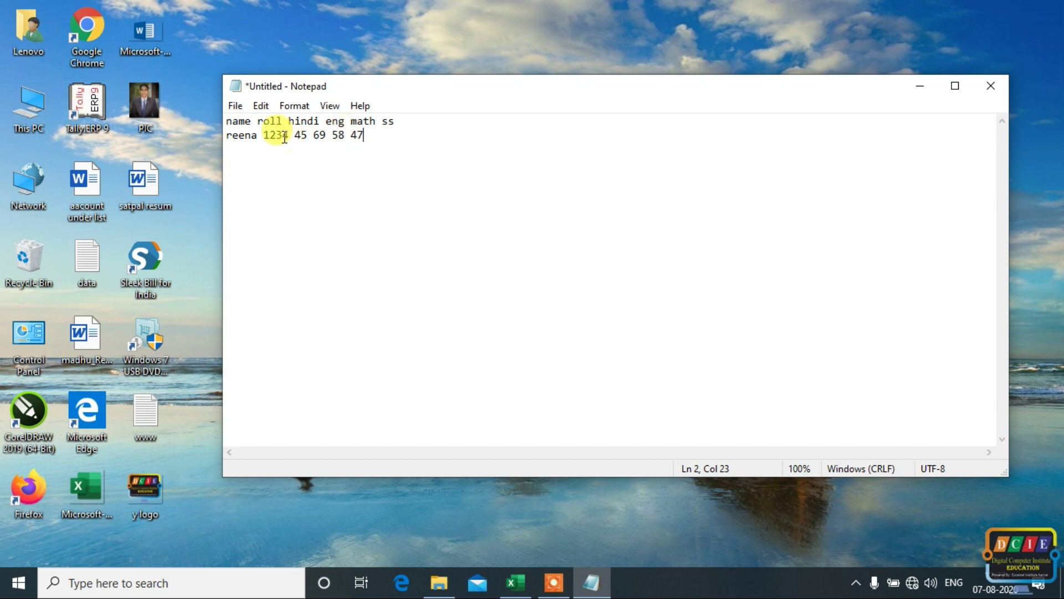
{"action": "left_click", "coordinate": [264, 134]}
{"action": "key", "text": "Right"}
{"action": "key", "text": "Right"}
{"action": "key", "text": "Right"}
{"action": "key", "text": "Right"}
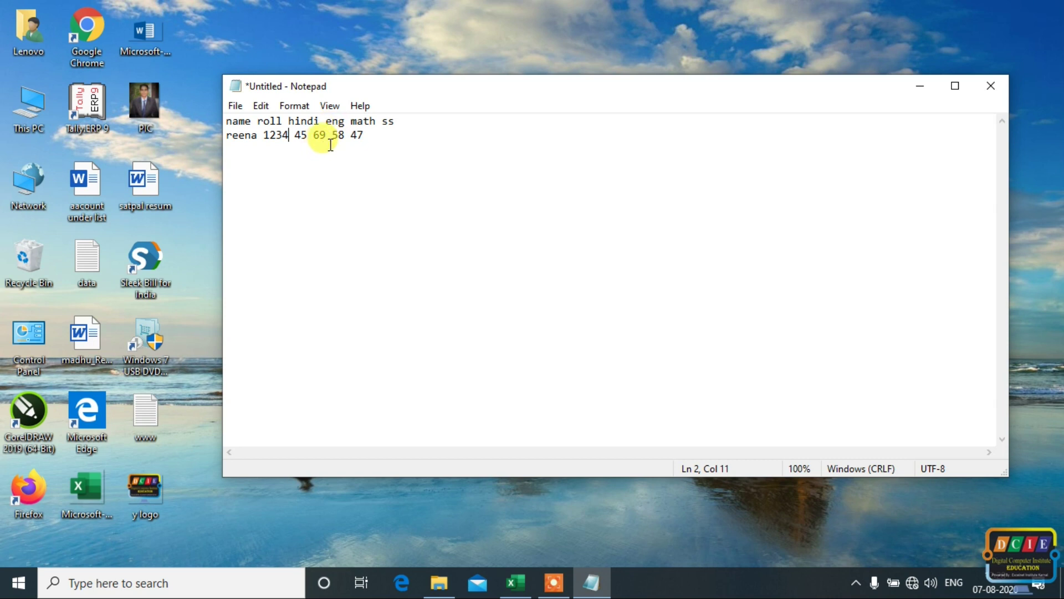
{"action": "left_click", "coordinate": [369, 135]}
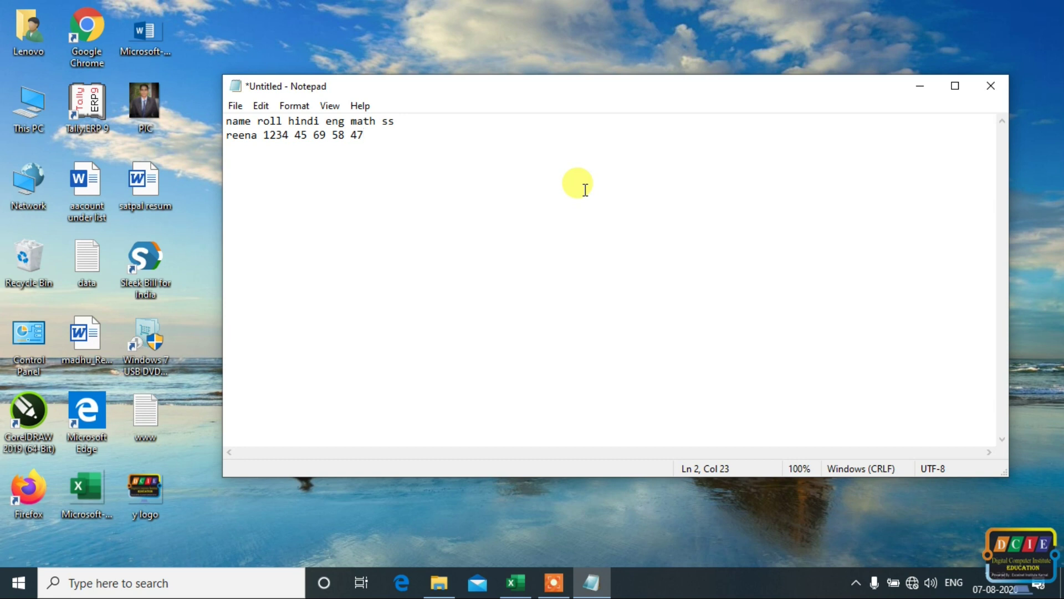
{"action": "key", "text": "Return"}
{"action": "type", "text": "pooja 1425 "}
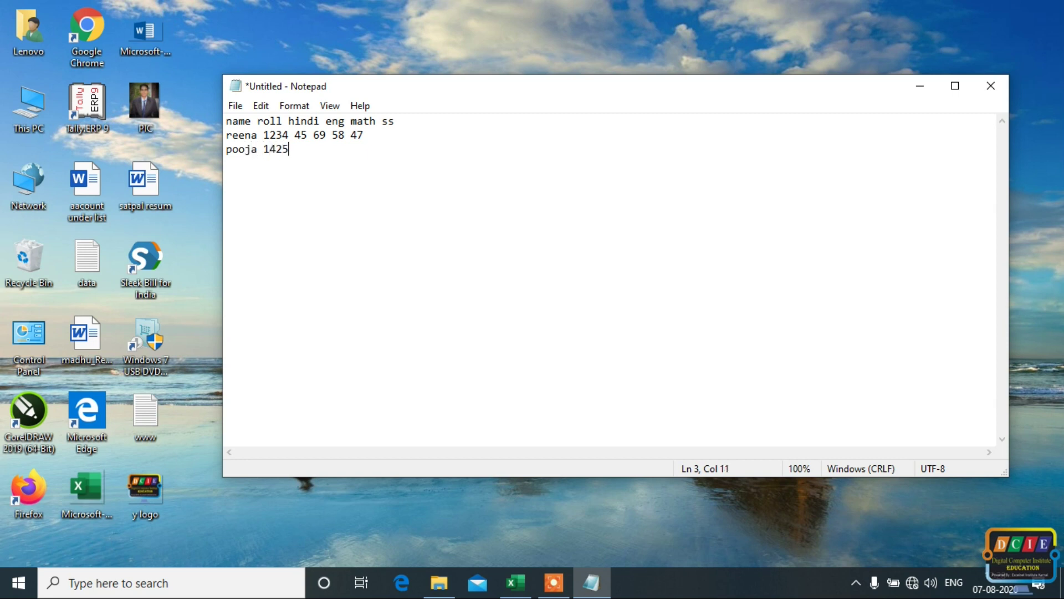
{"action": "type", "text": "62 36 58 47"}
{"action": "key", "text": "Return"}
{"action": "type", "text": "ravi 1423 25 36 47 58"}
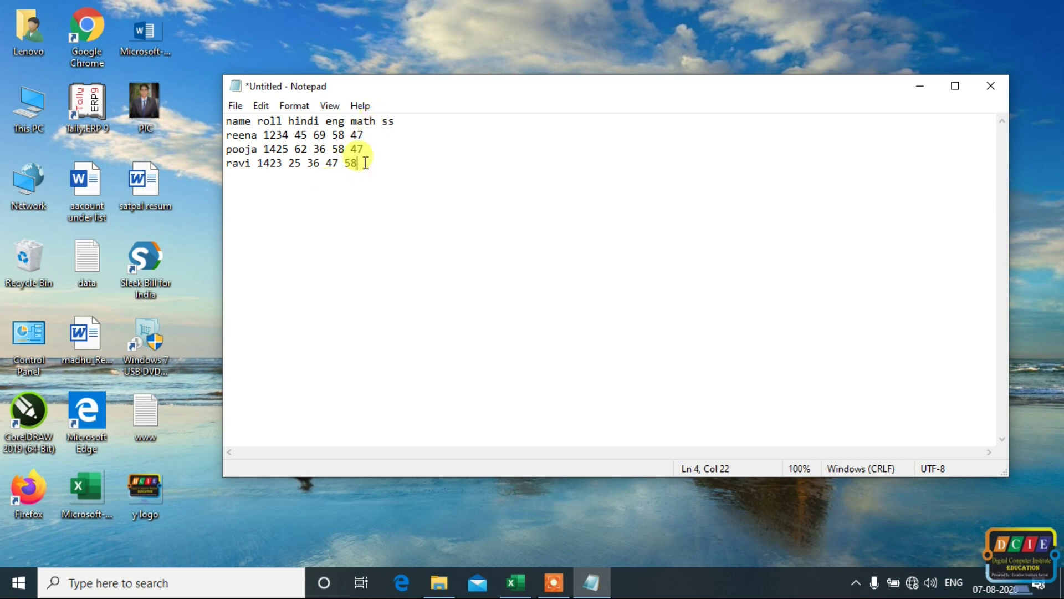
- Save the marks list to the Desktop as 'demo data' and close Notepad
{"action": "left_click", "coordinate": [236, 105]}
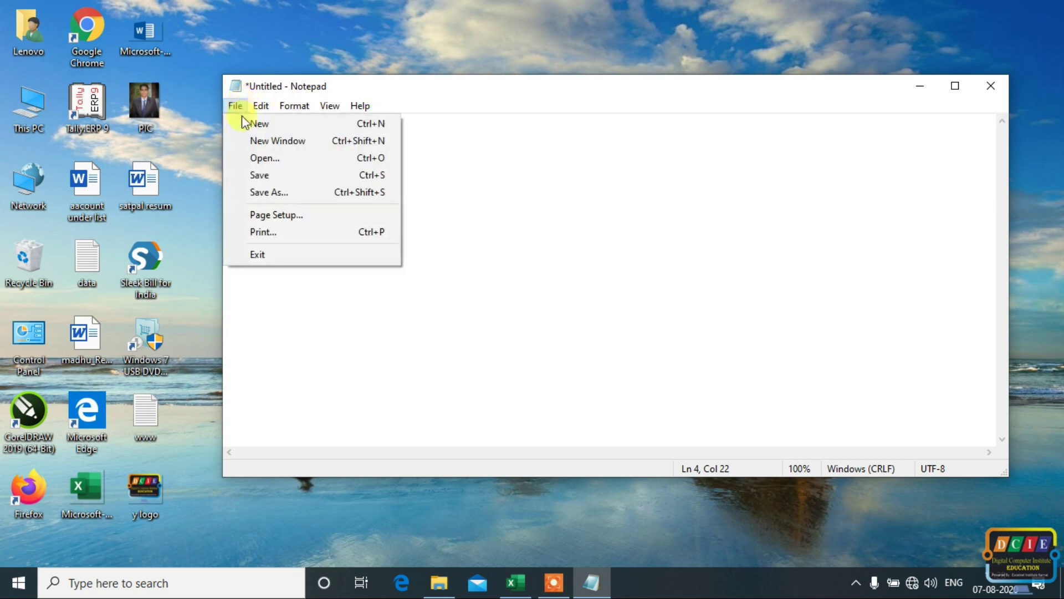
{"action": "left_click", "coordinate": [292, 175]}
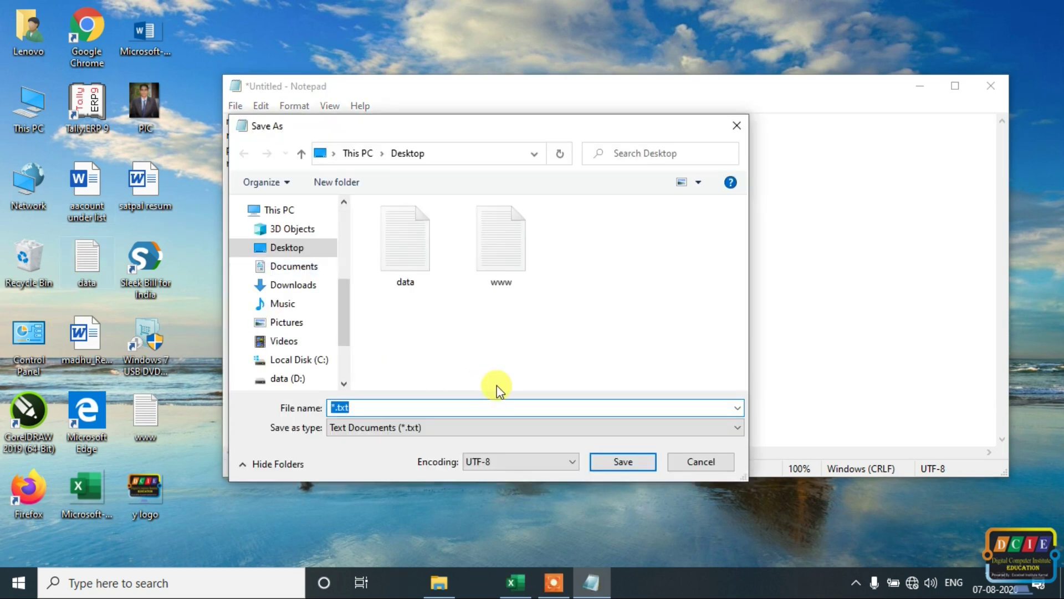
{"action": "type", "text": "dem"}
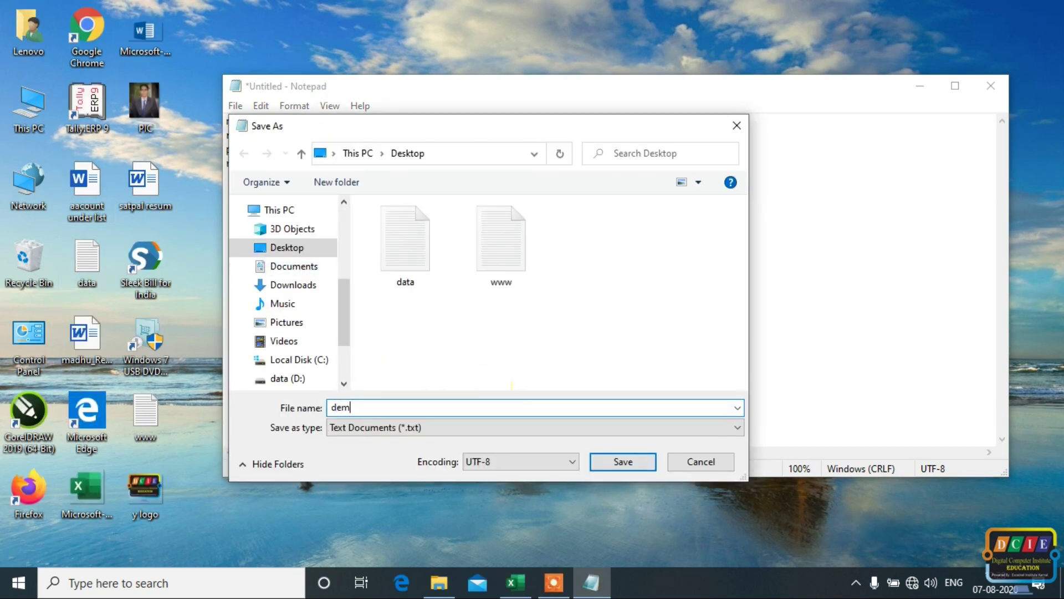
{"action": "type", "text": "o data"}
{"action": "left_click", "coordinate": [628, 460]}
{"action": "left_click", "coordinate": [991, 85]}
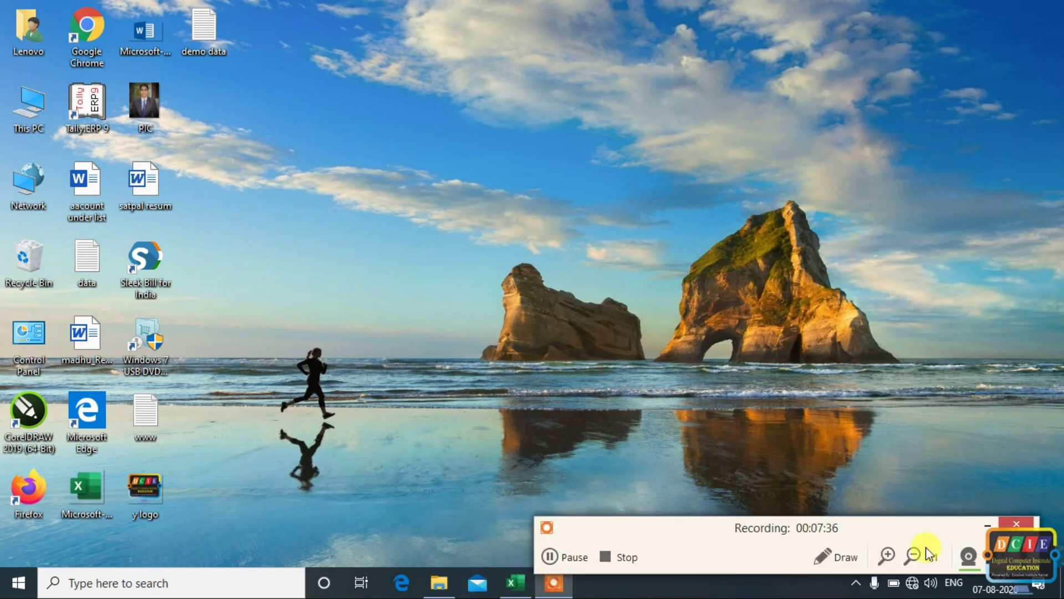
- Return to Excel, select cell B4 on Sheet3 and show the Get Data source list
{"action": "left_click", "coordinate": [988, 525]}
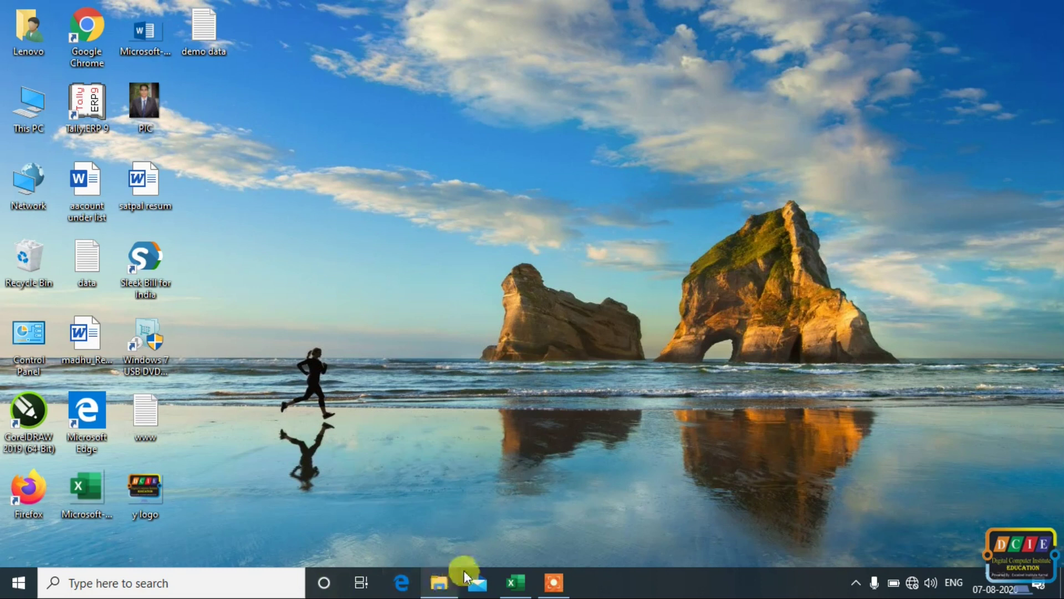
{"action": "left_click", "coordinate": [519, 582]}
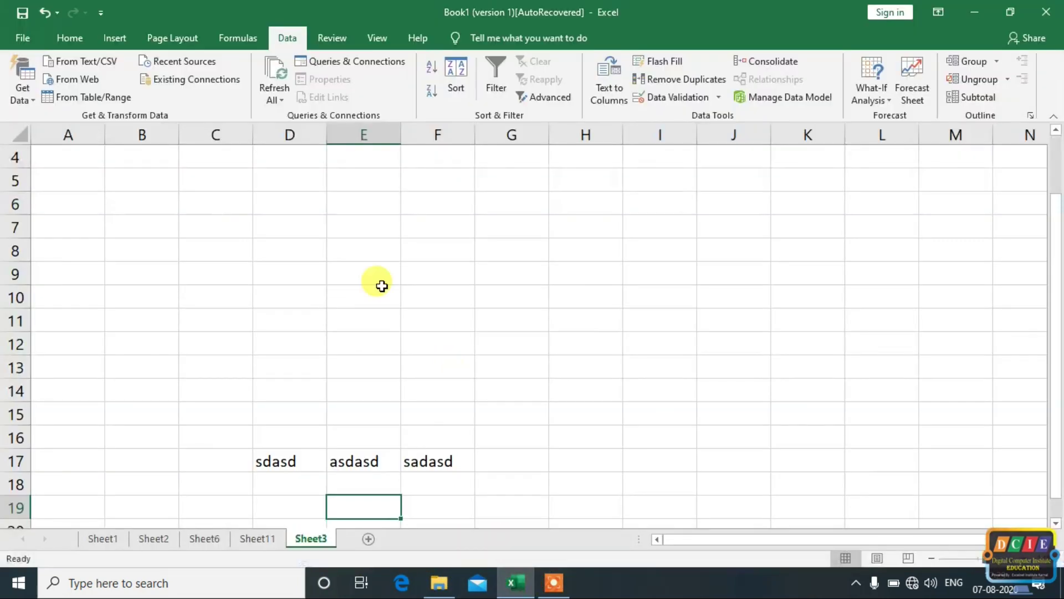
{"action": "scroll", "coordinate": [327, 423], "scroll_direction": "up", "scroll_amount": 1}
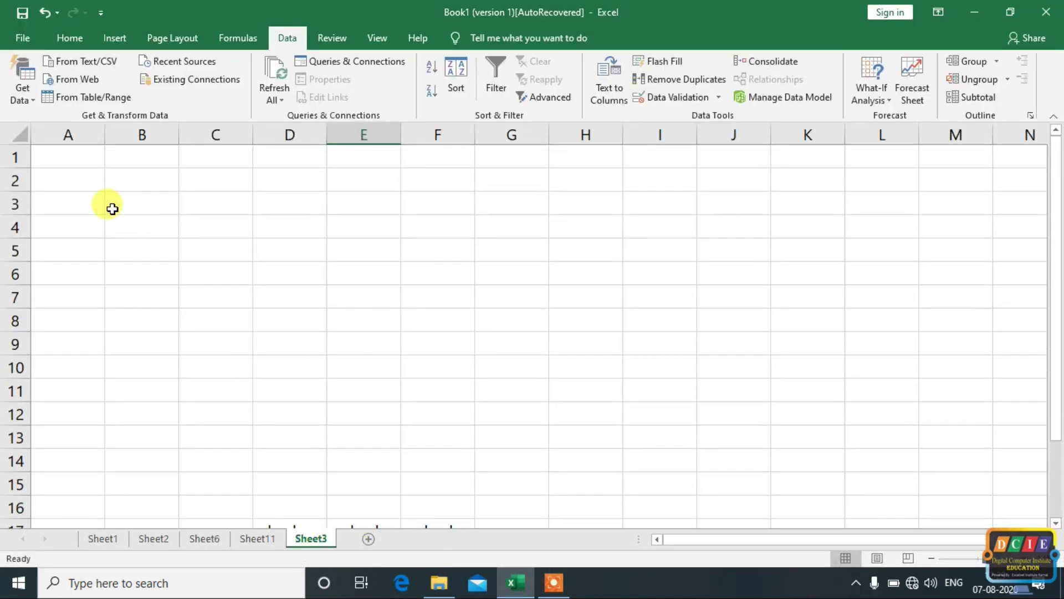
{"action": "left_click", "coordinate": [118, 202]}
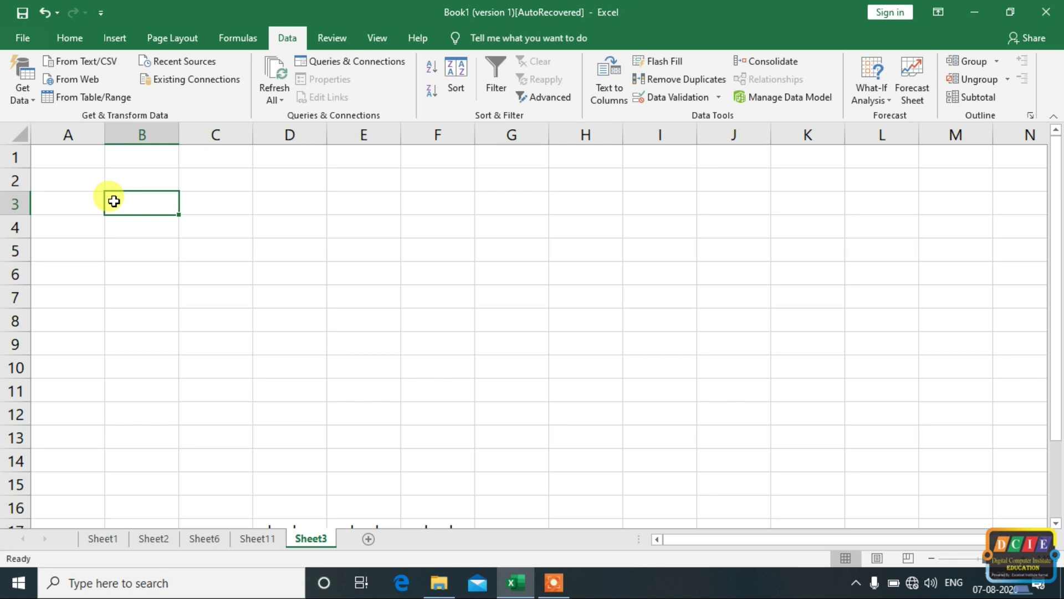
{"action": "left_click", "coordinate": [158, 221]}
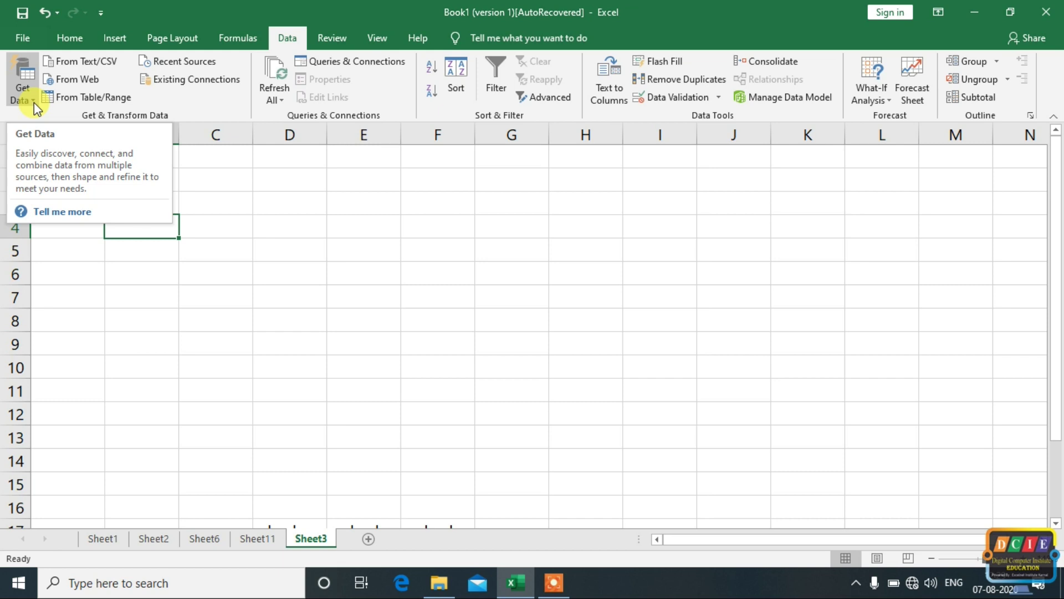
{"action": "left_click", "coordinate": [27, 99]}
{"action": "mouse_move", "coordinate": [83, 126]}
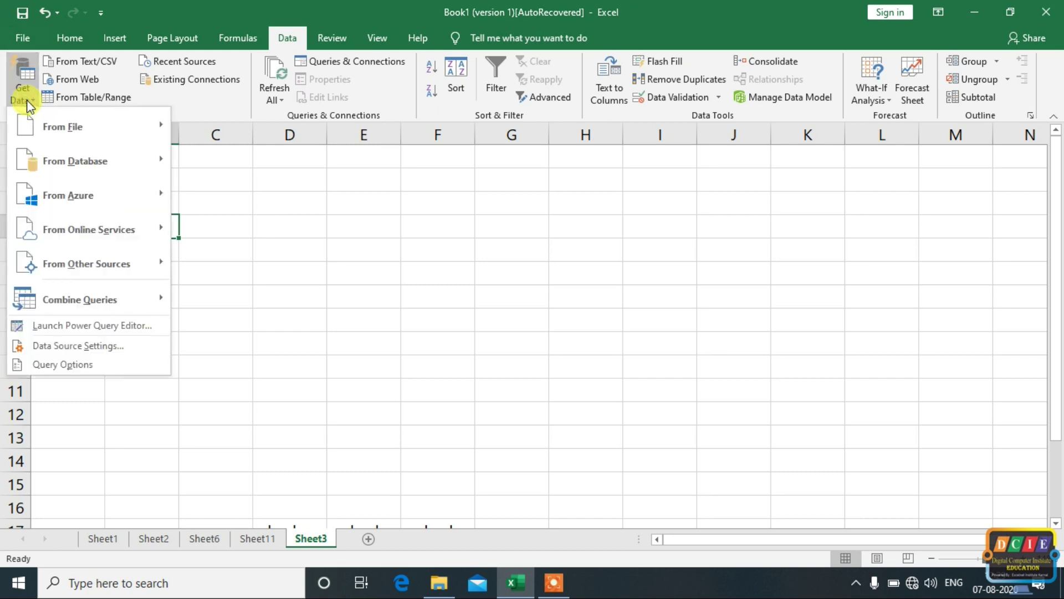
- Import 'demo data' from the Desktop via From Text/CSV, accepting the security notice
{"action": "left_click", "coordinate": [230, 167]}
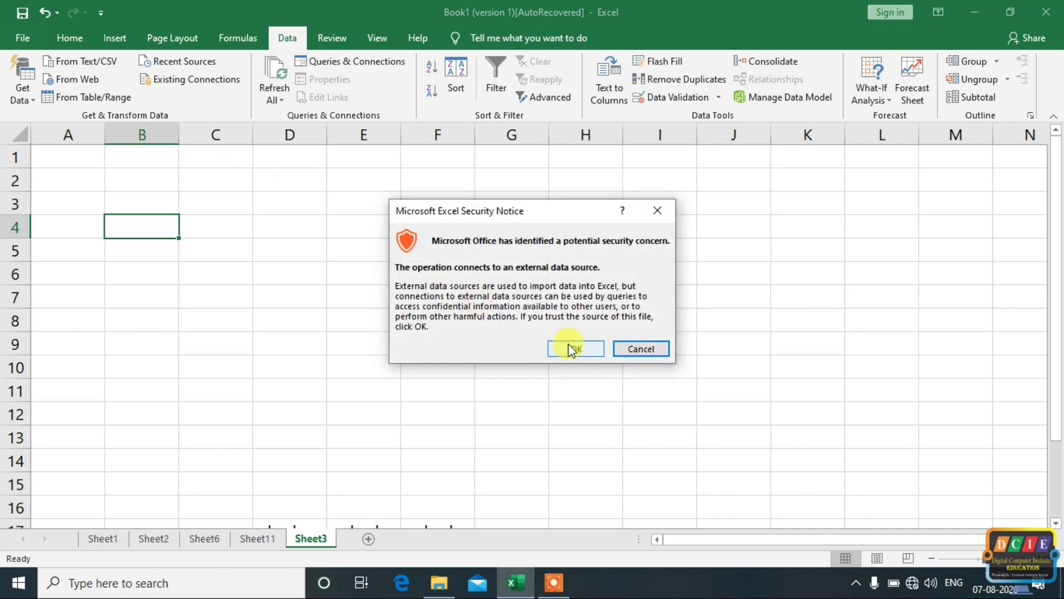
{"action": "left_click", "coordinate": [571, 348]}
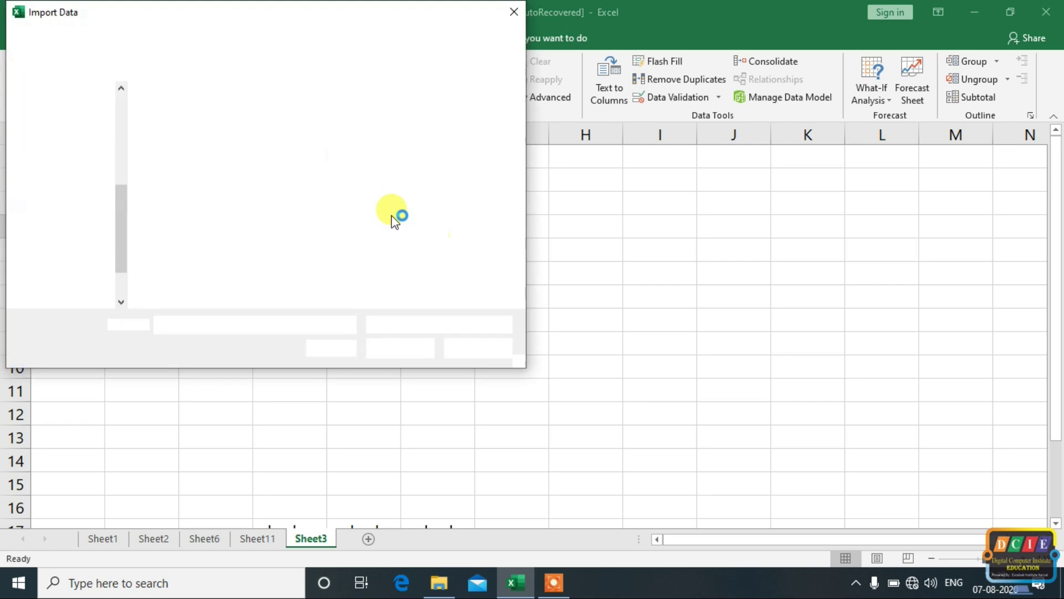
{"action": "left_click_drag", "start_coordinate": [200, 19], "coordinate": [453, 108]}
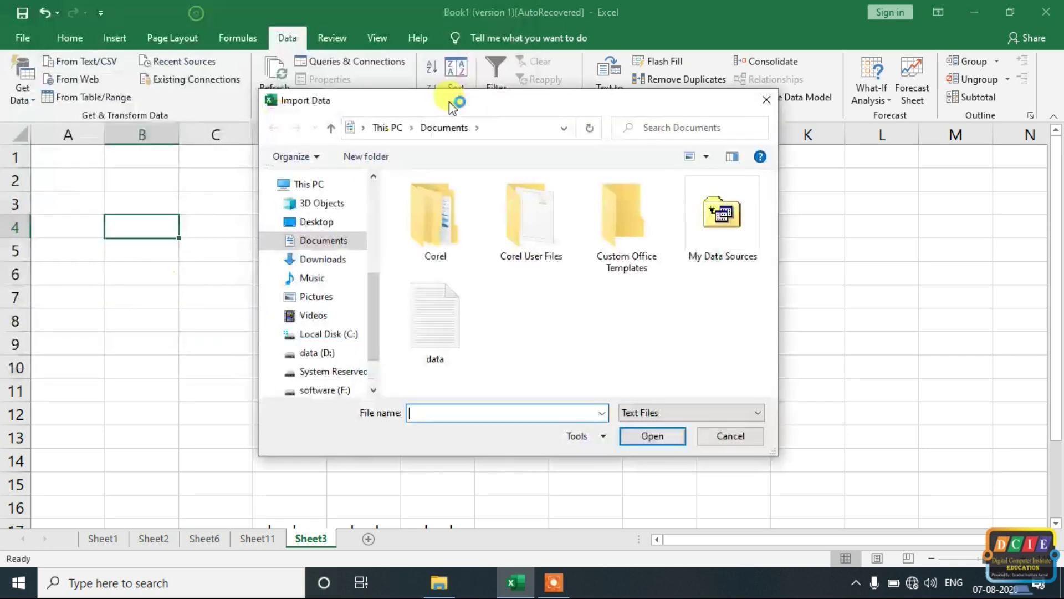
{"action": "left_click", "coordinate": [328, 223]}
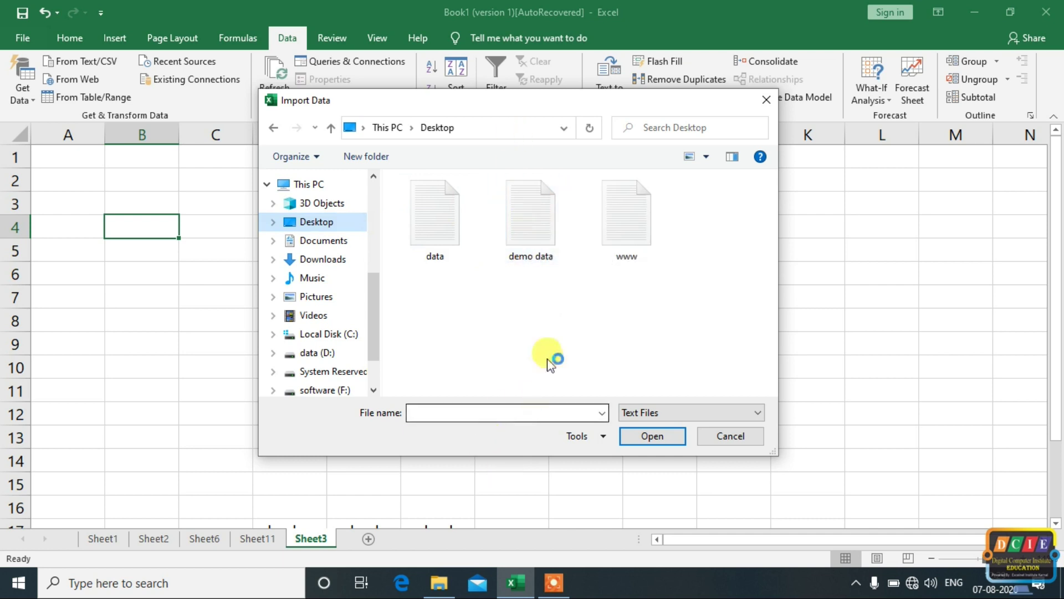
{"action": "left_click", "coordinate": [547, 216]}
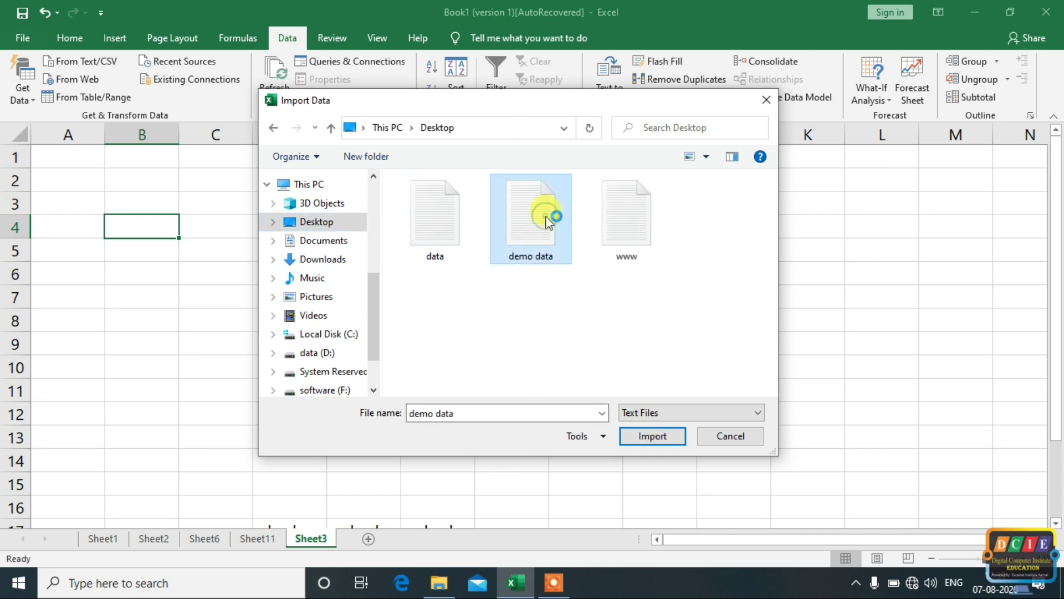
{"action": "left_click", "coordinate": [641, 441]}
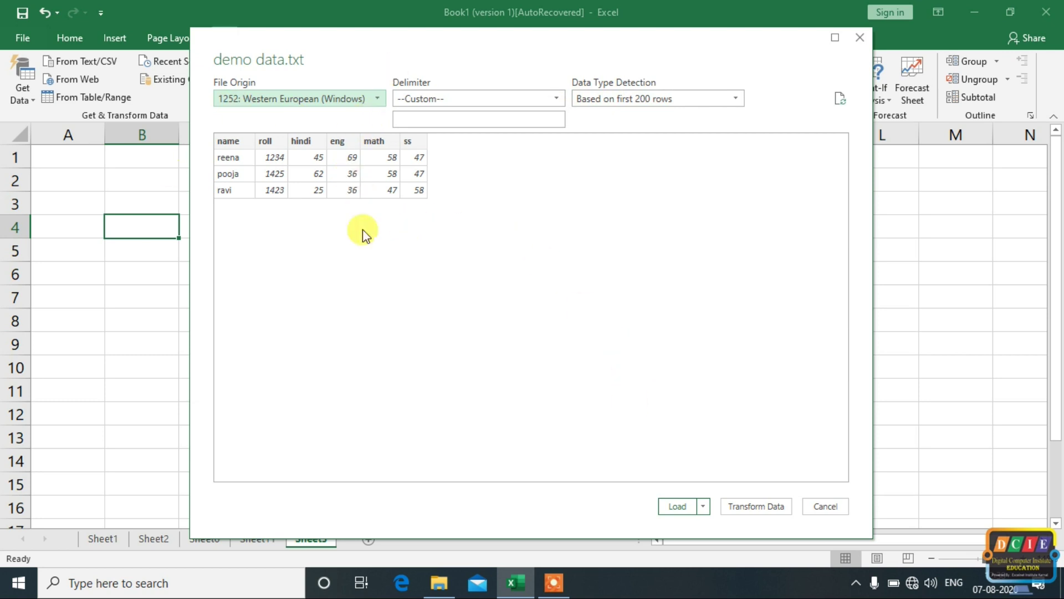
- Keep first-200-rows type detection, load demo_data as a table, and zoom in three steps
{"action": "left_click", "coordinate": [610, 103]}
{"action": "left_click", "coordinate": [579, 265]}
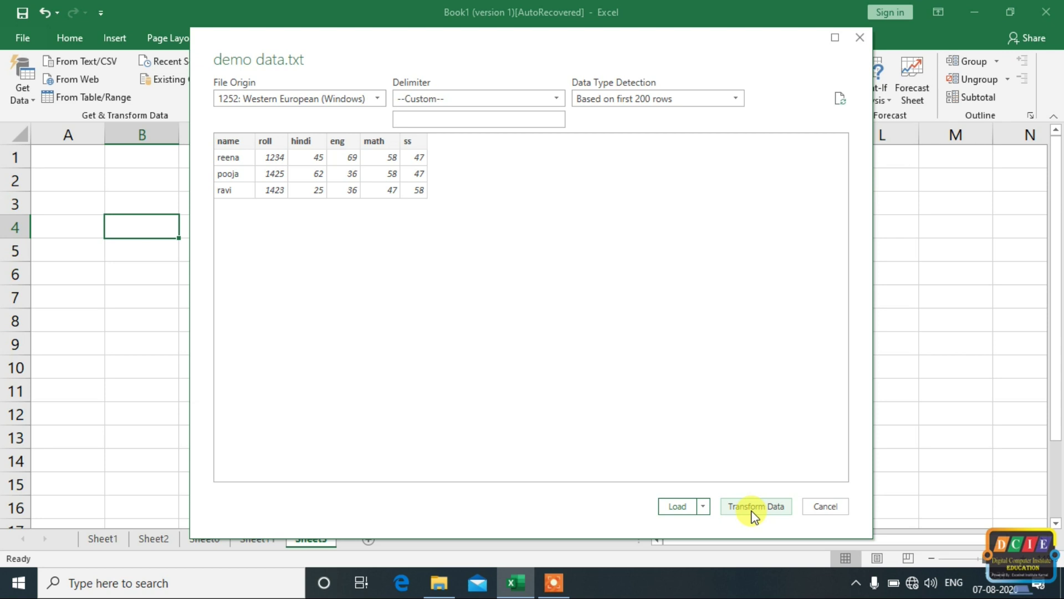
{"action": "left_click", "coordinate": [674, 506]}
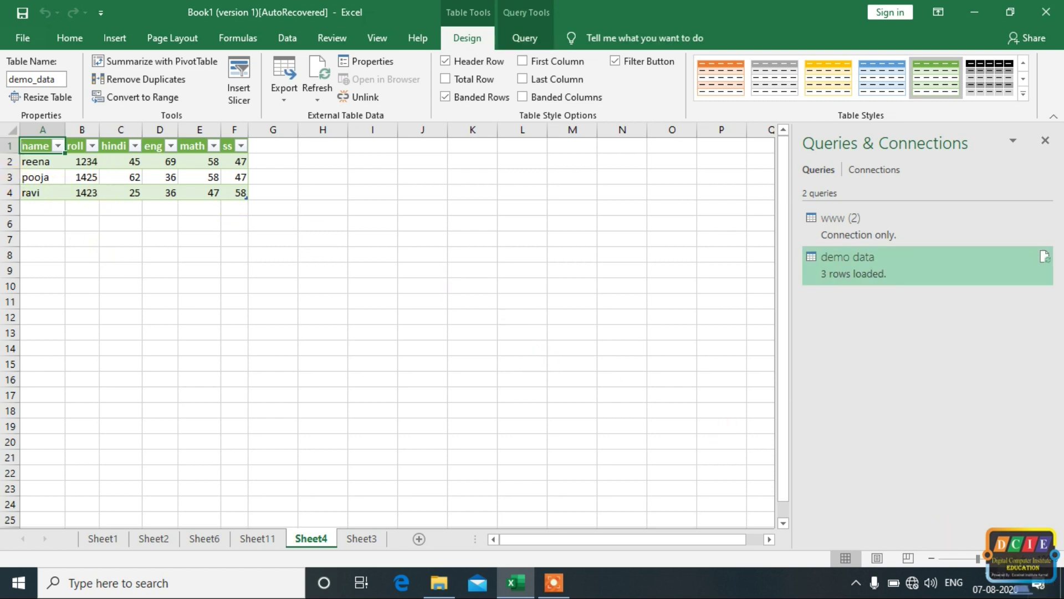
{"action": "left_click", "coordinate": [1028, 557]}
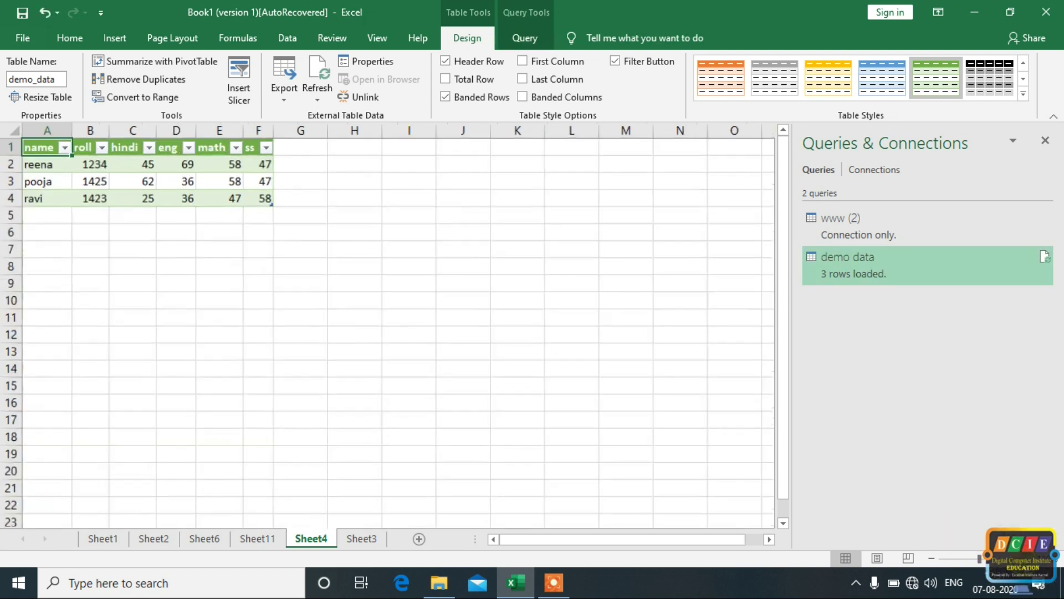
{"action": "left_click", "coordinate": [1027, 557]}
{"action": "left_click", "coordinate": [1027, 558]}
{"action": "left_click", "coordinate": [1027, 558]}
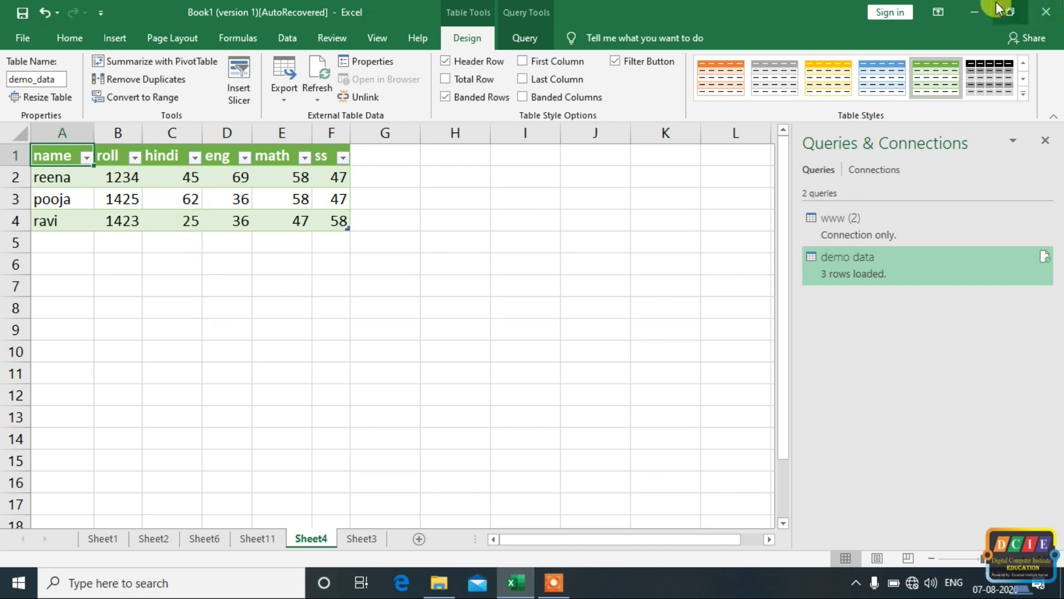
- Open 'demo data' from the desktop in Notepad to check it, then return to Excel
{"action": "left_click", "coordinate": [974, 12]}
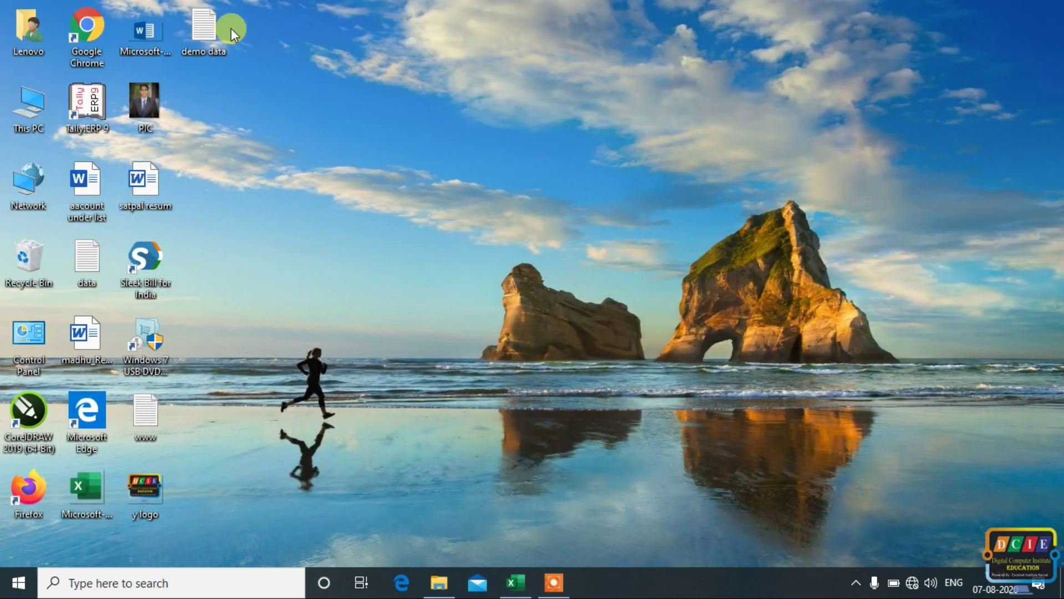
{"action": "double_click", "coordinate": [206, 28]}
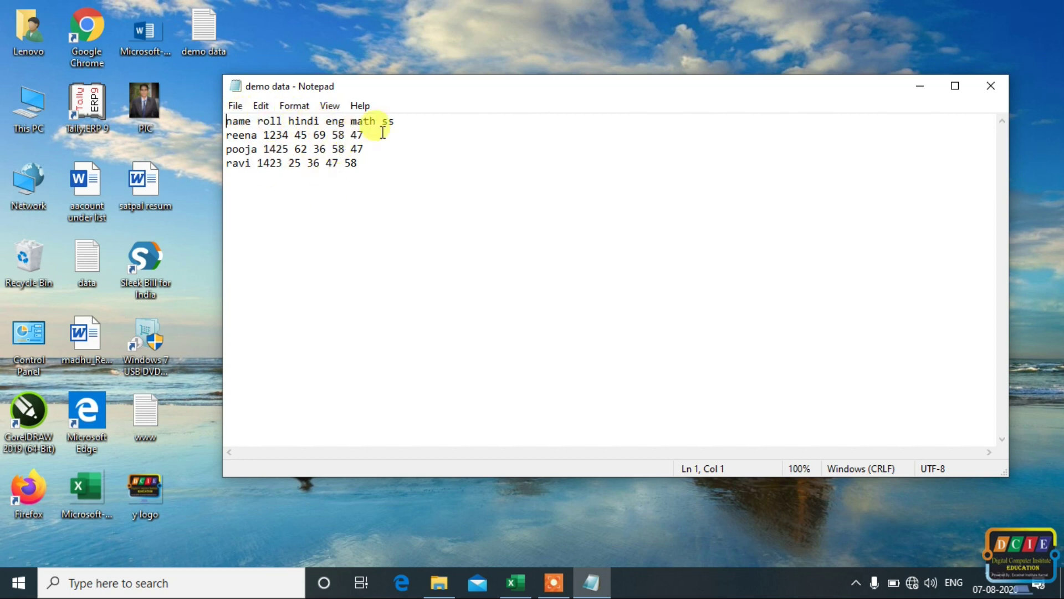
{"action": "left_click", "coordinate": [527, 585]}
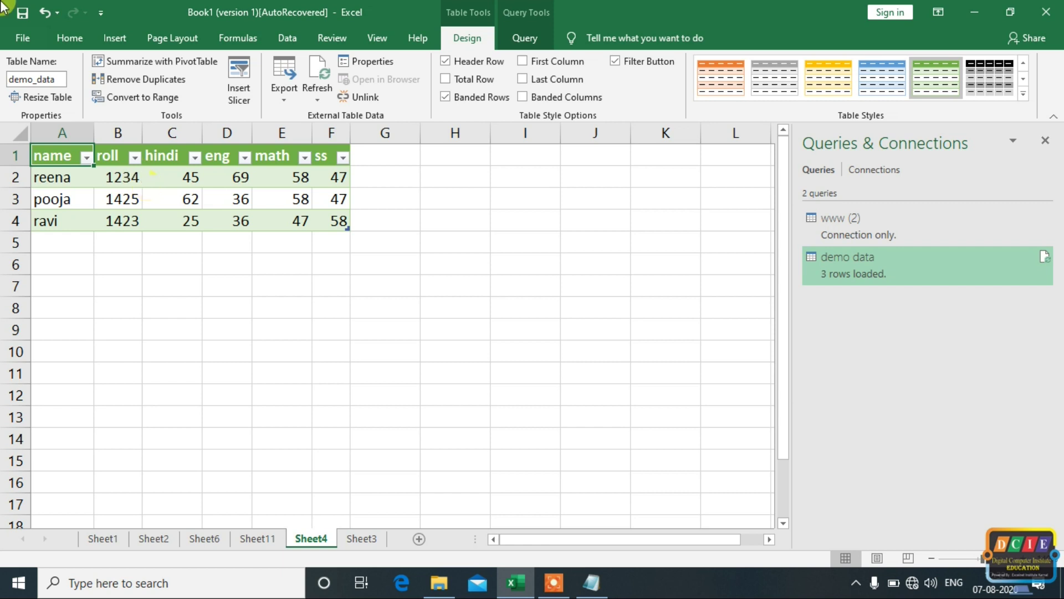
- From cell B7 on Sheet3, import data.txt via From Text/CSV and load it as a table
{"action": "left_click", "coordinate": [286, 38]}
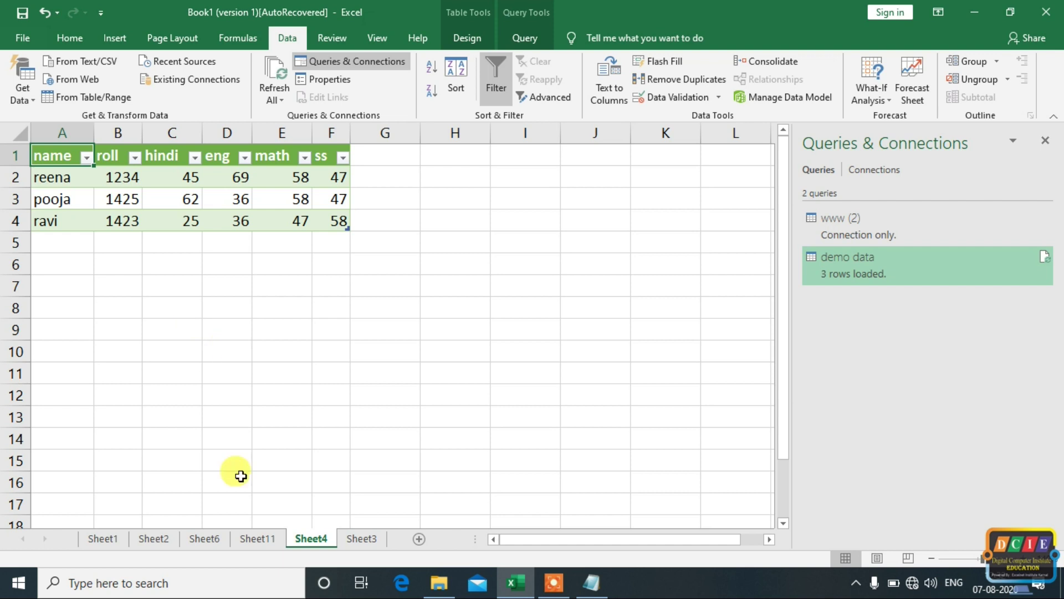
{"action": "left_click", "coordinate": [361, 539]}
{"action": "left_click", "coordinate": [143, 294]}
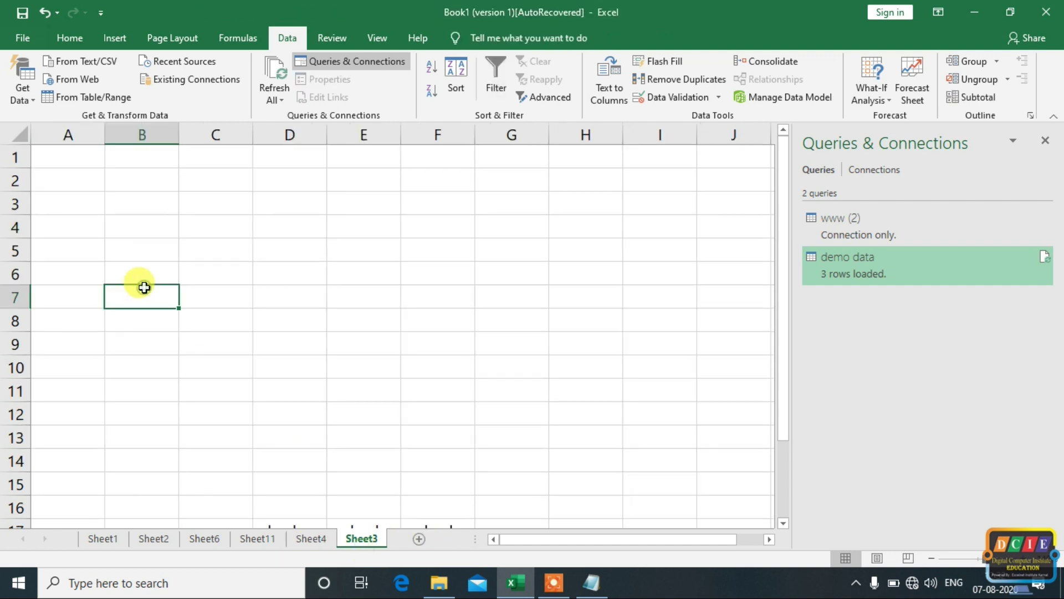
{"action": "left_click", "coordinate": [27, 94]}
{"action": "mouse_move", "coordinate": [62, 127]}
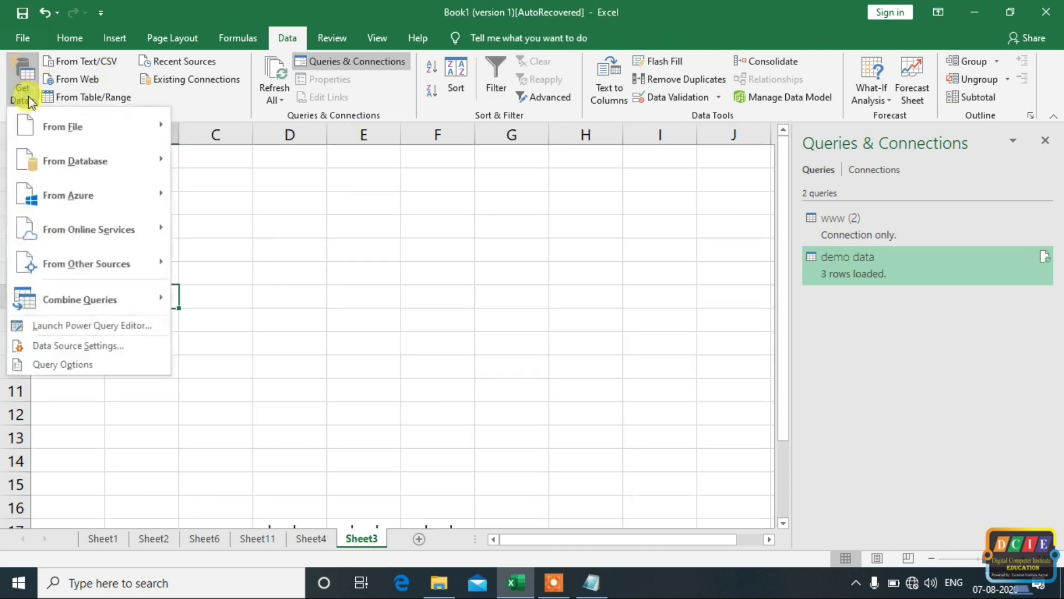
{"action": "left_click", "coordinate": [247, 163]}
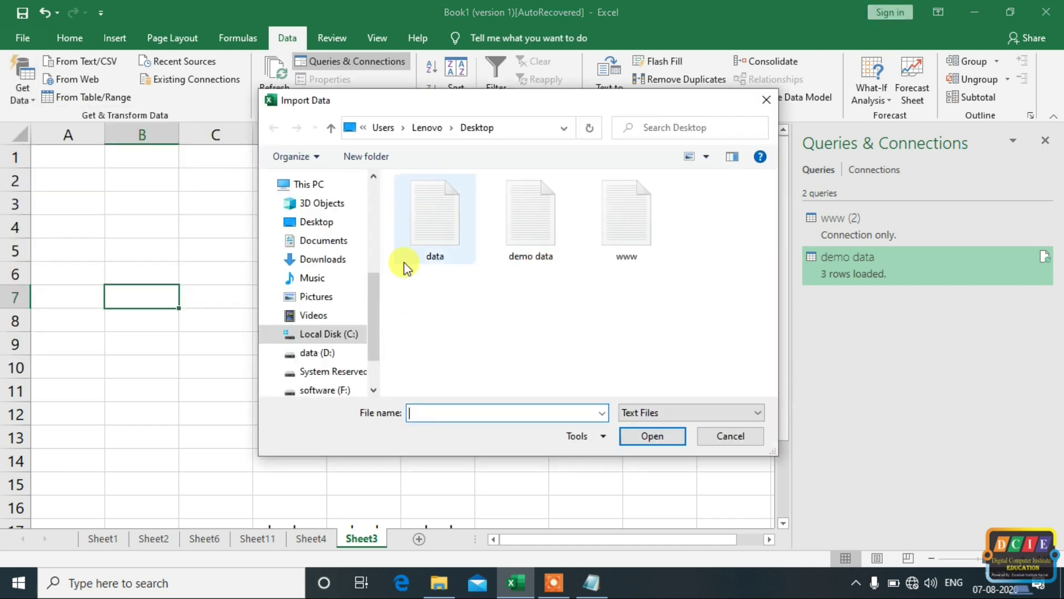
{"action": "left_click", "coordinate": [547, 224]}
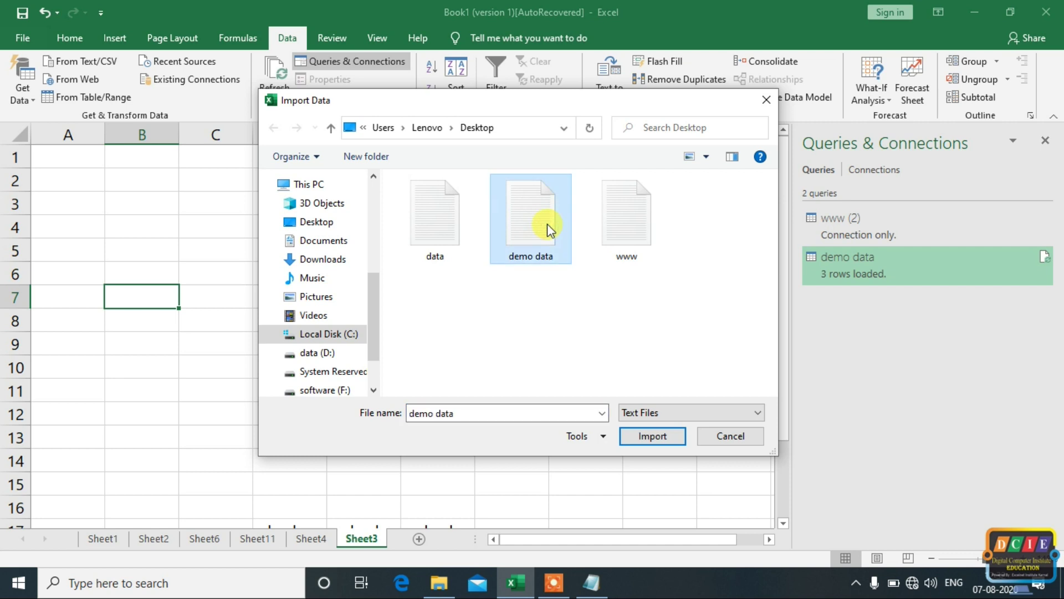
{"action": "left_click", "coordinate": [421, 216]}
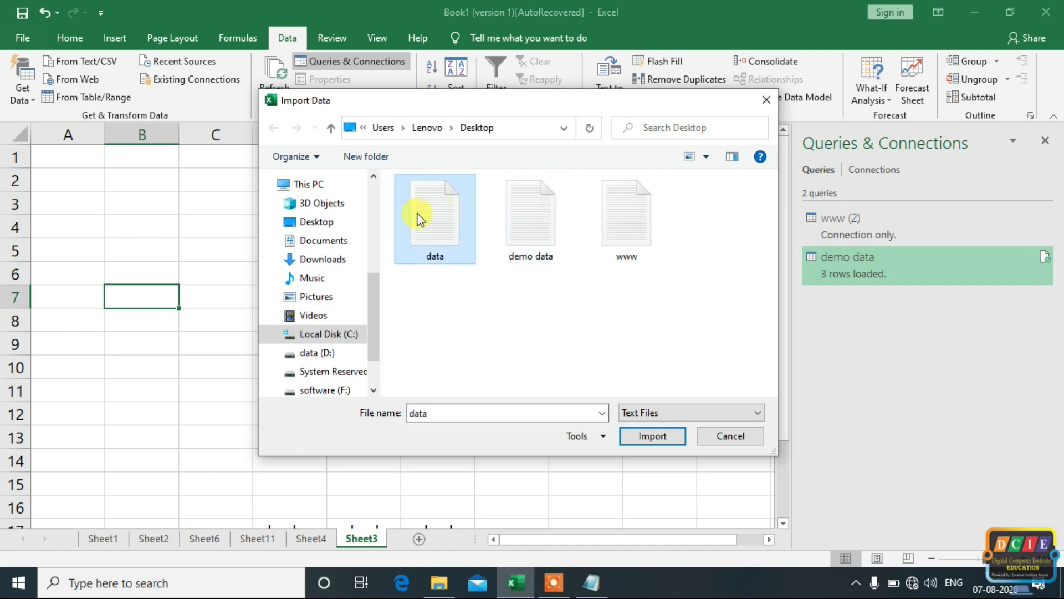
{"action": "mouse_move", "coordinate": [435, 218]}
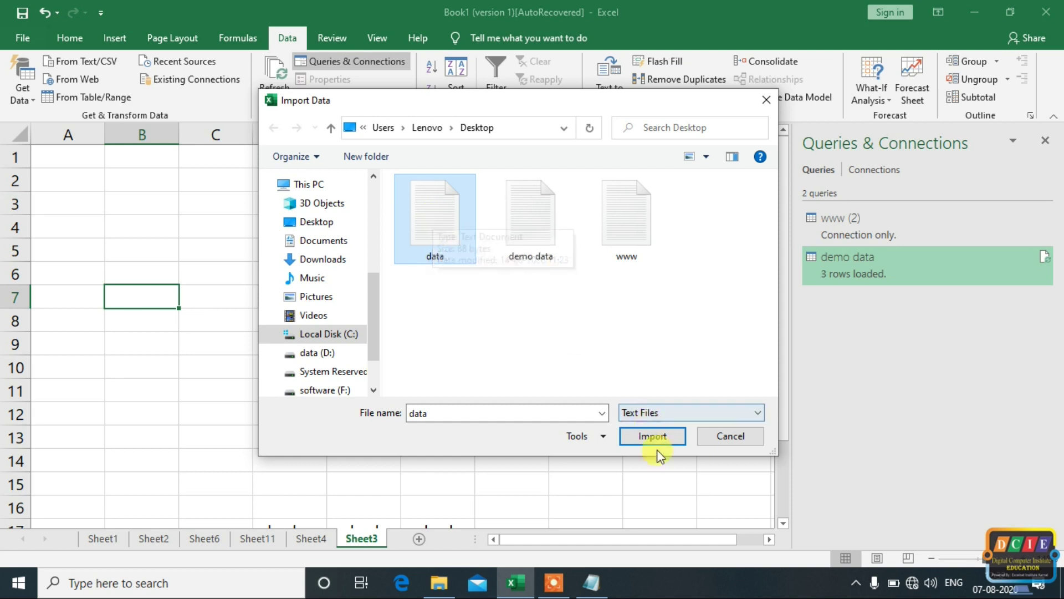
{"action": "left_click", "coordinate": [657, 438]}
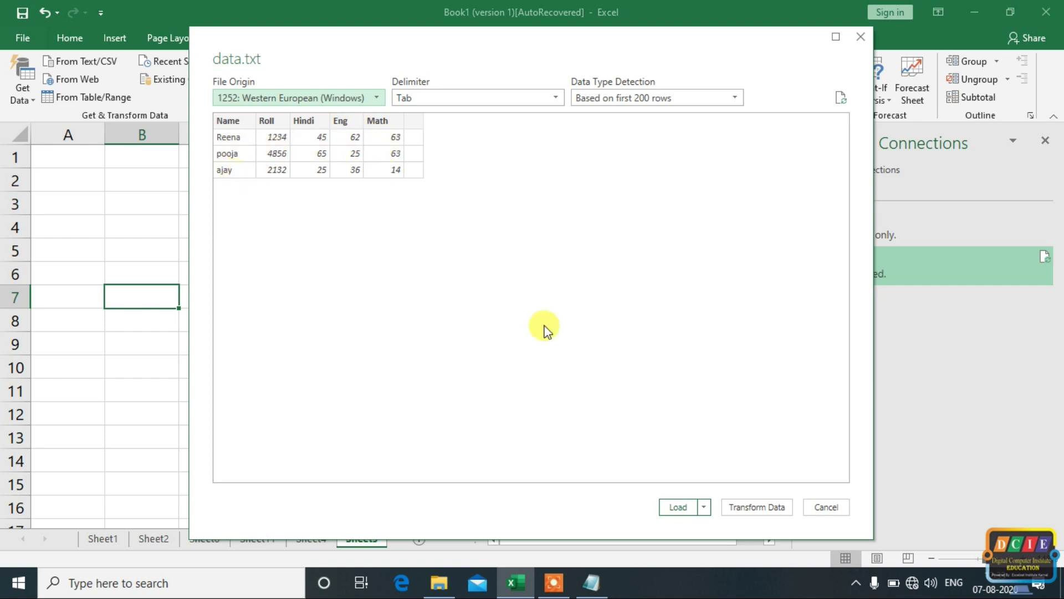
{"action": "left_click", "coordinate": [678, 506]}
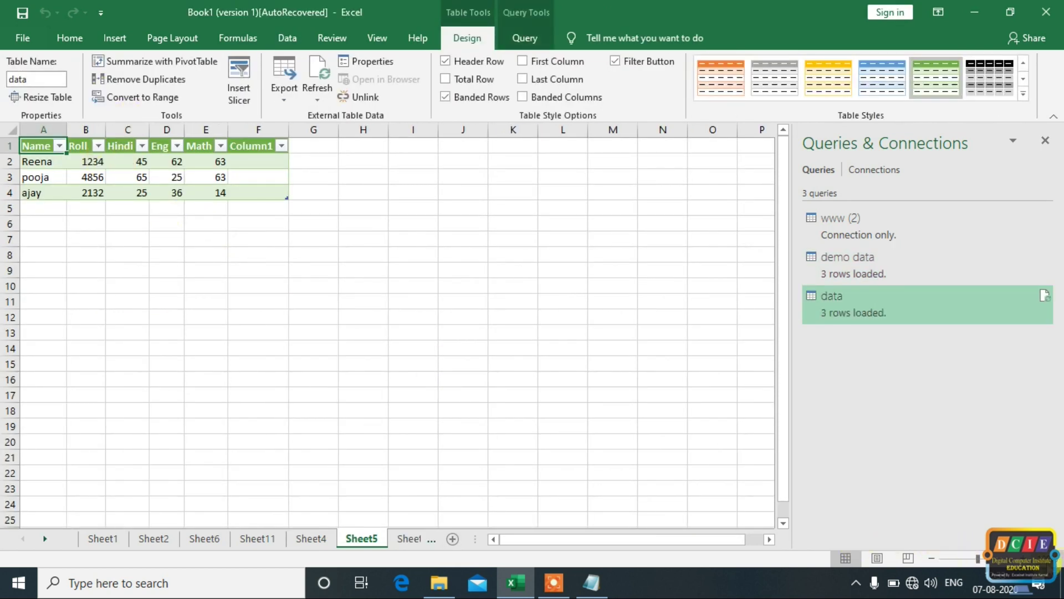
- Close the Queries & Connections pane, select H11, and open the Data tab's From Web import dialog
{"action": "scroll", "coordinate": [388, 325], "scroll_direction": "up", "scroll_amount": 2}
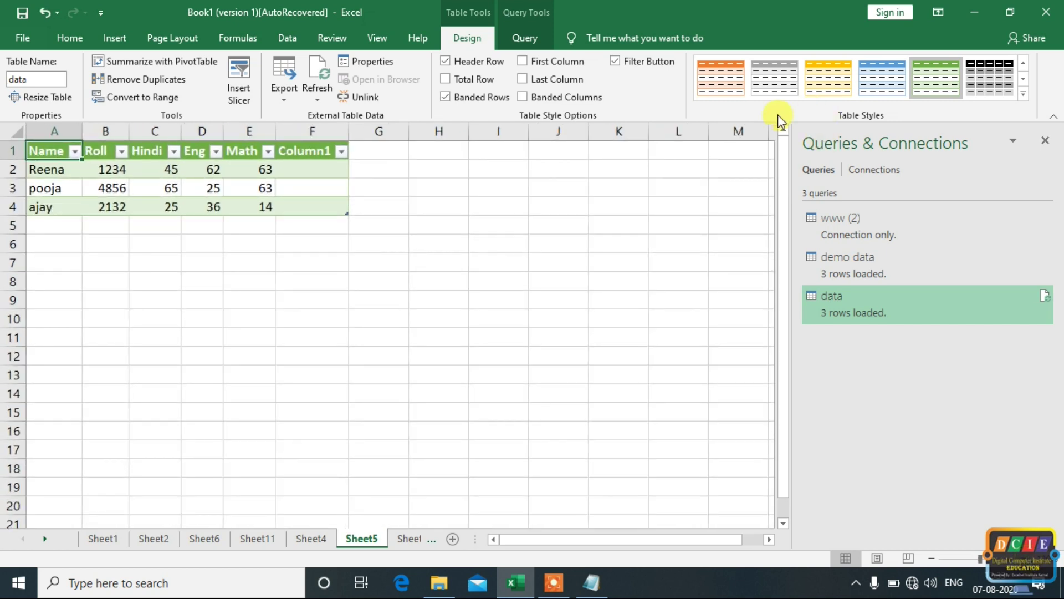
{"action": "left_click", "coordinate": [1046, 141]}
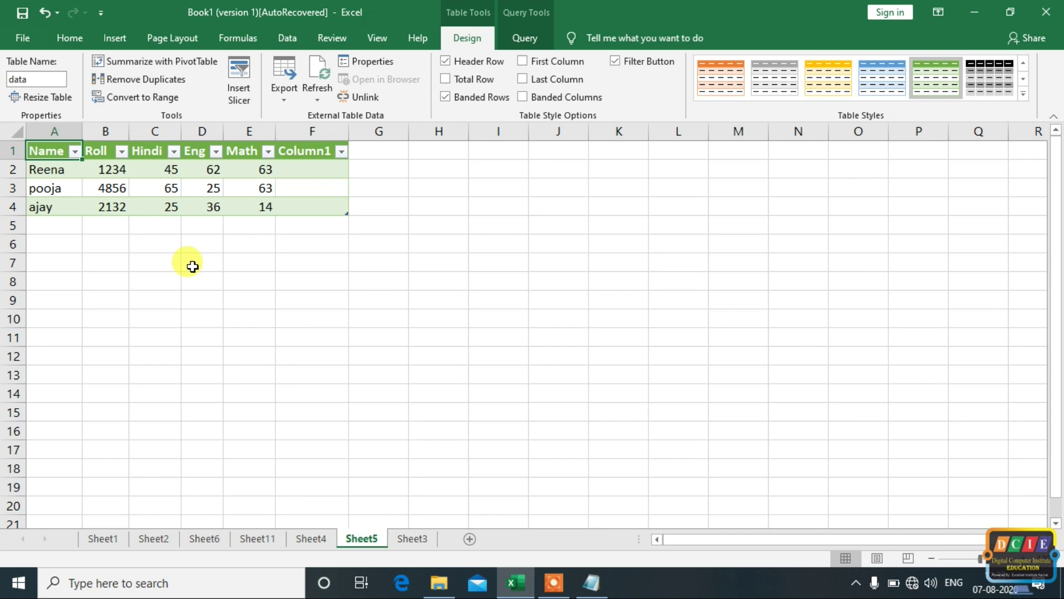
{"action": "left_click", "coordinate": [286, 39]}
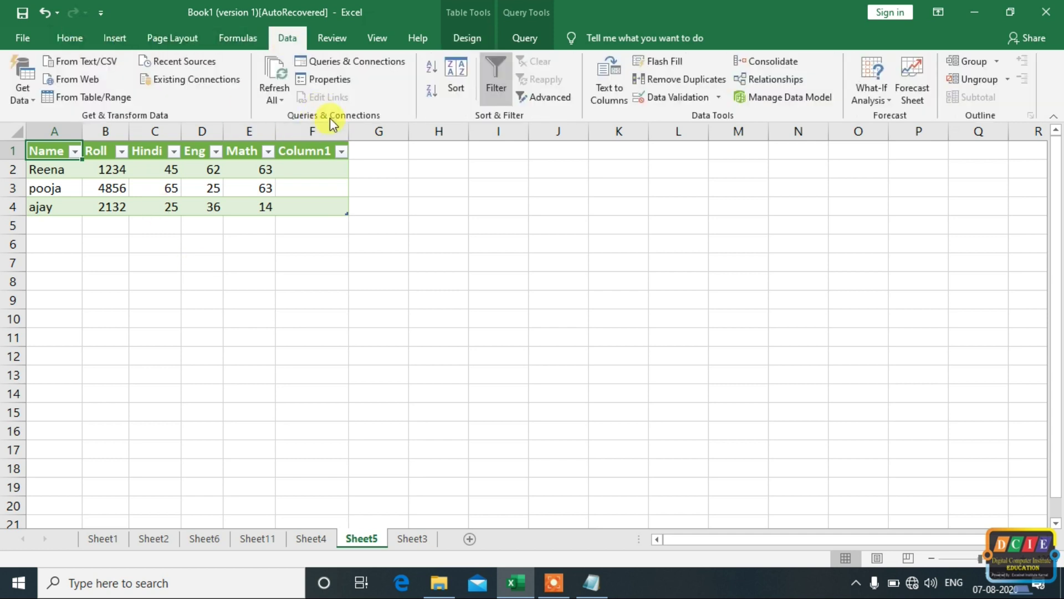
{"action": "left_click", "coordinate": [414, 335]}
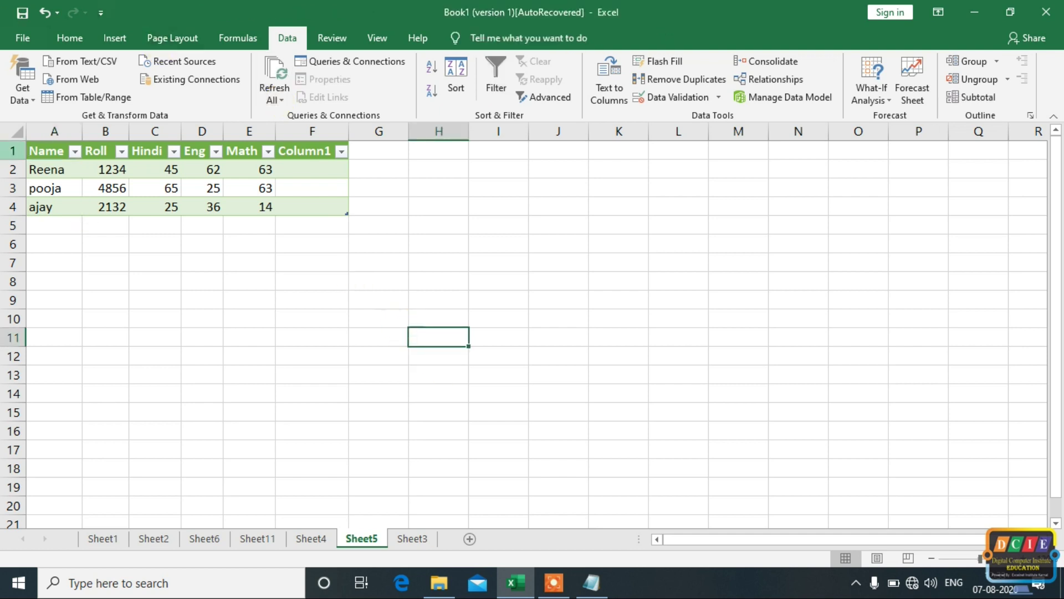
{"action": "left_click", "coordinate": [25, 94]}
{"action": "mouse_move", "coordinate": [87, 126]}
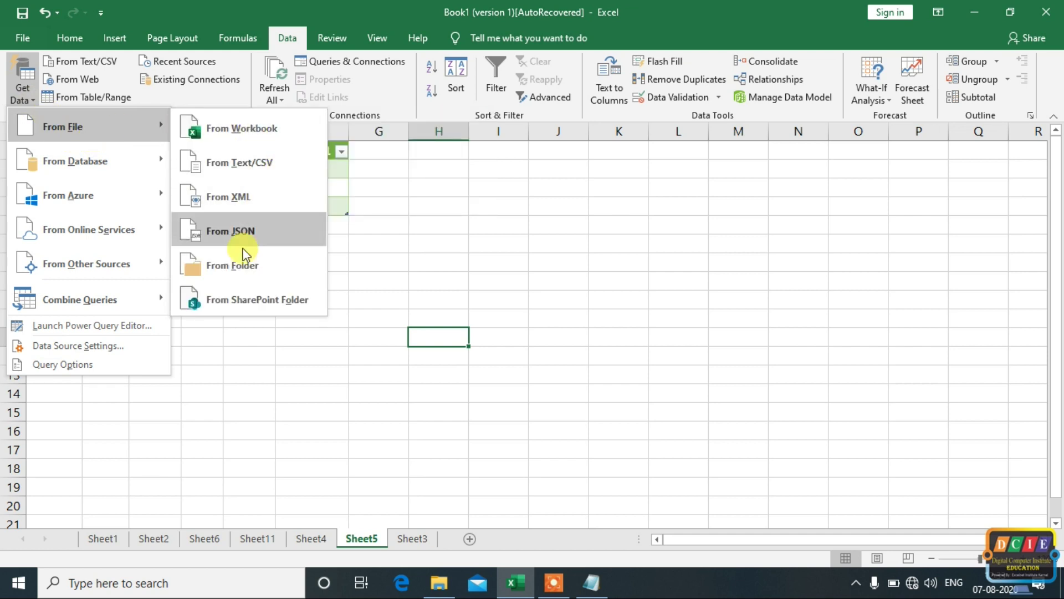
{"action": "left_click", "coordinate": [286, 353]}
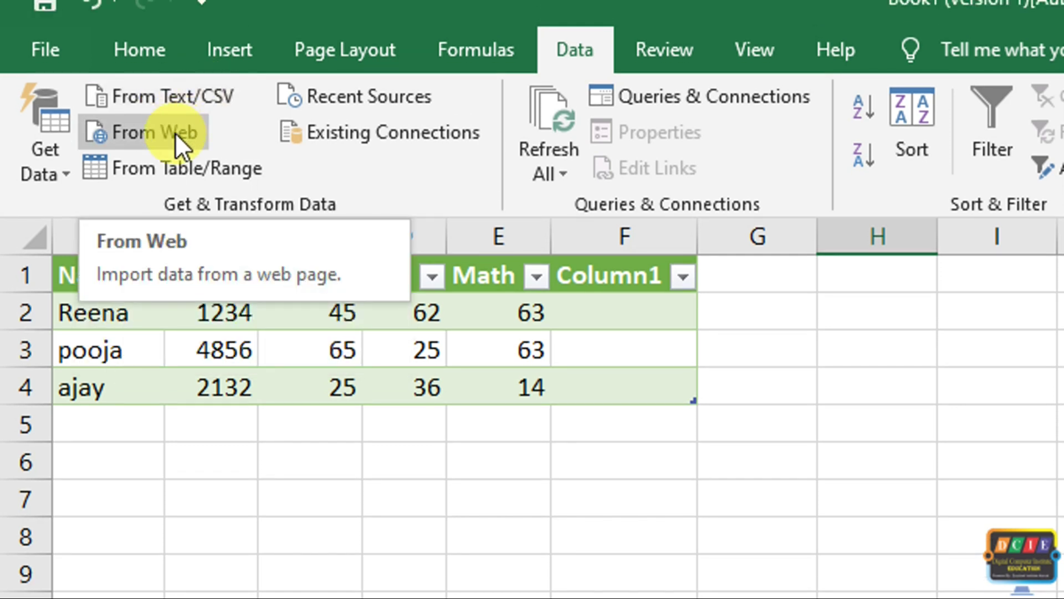
{"action": "left_click", "coordinate": [175, 132]}
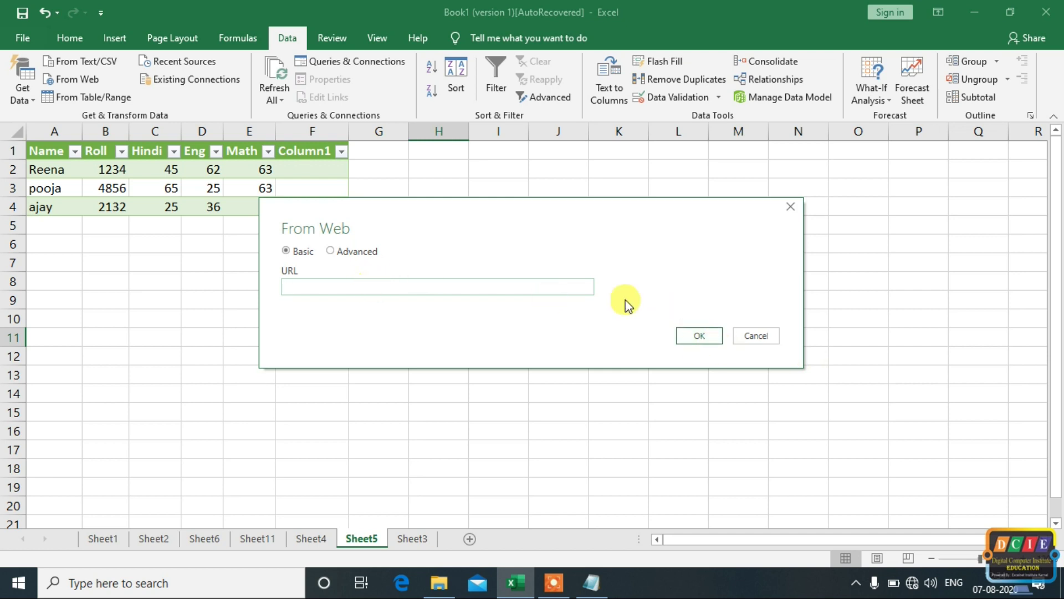
- Cancel the From Web dialog and open Recent Sources from the Get Data menu
{"action": "left_click", "coordinate": [757, 337]}
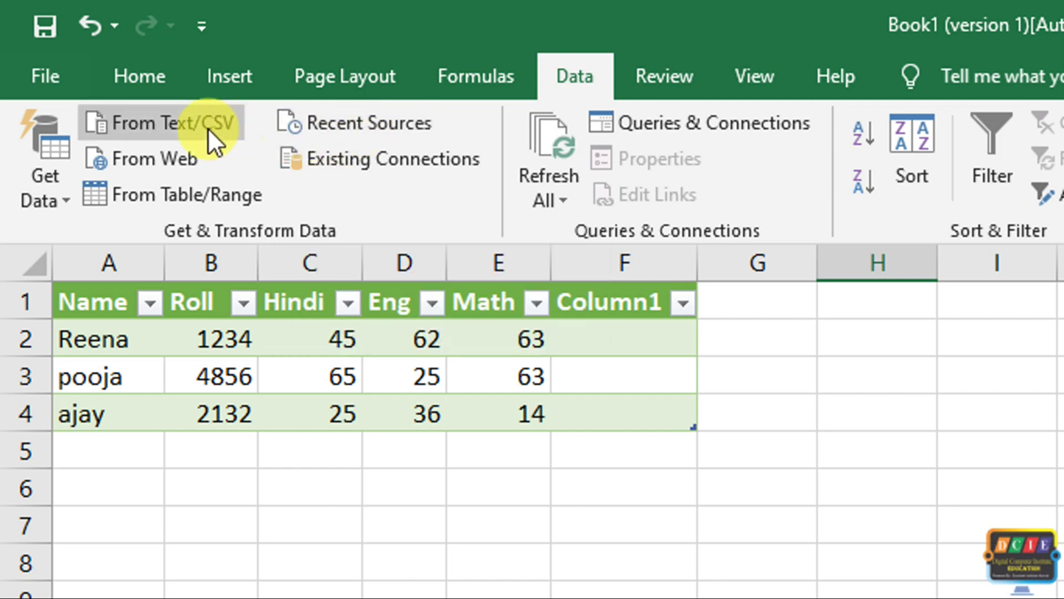
{"action": "left_click", "coordinate": [73, 186]}
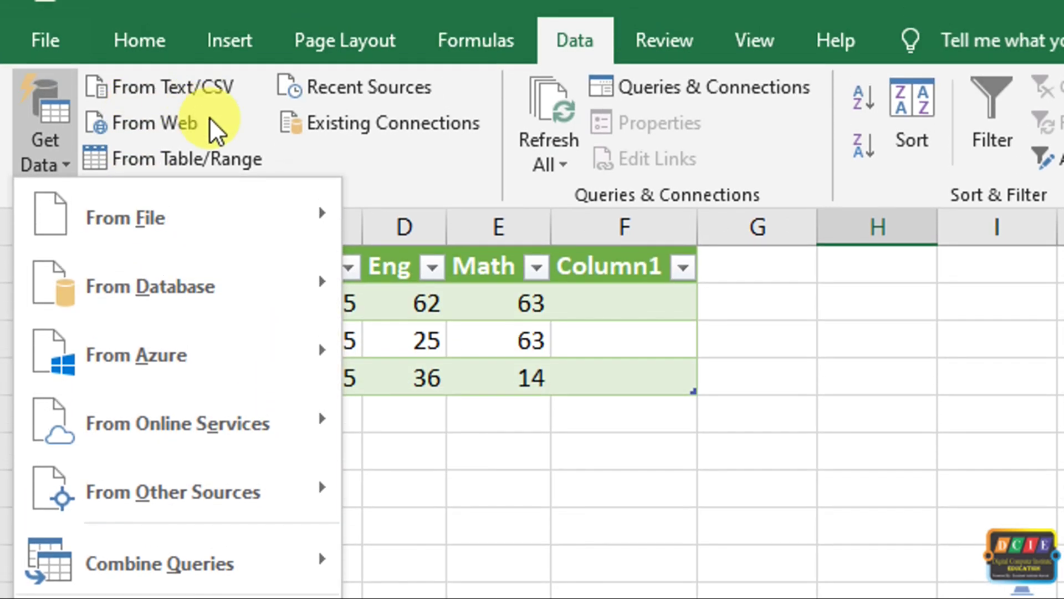
{"action": "left_click", "coordinate": [355, 67]}
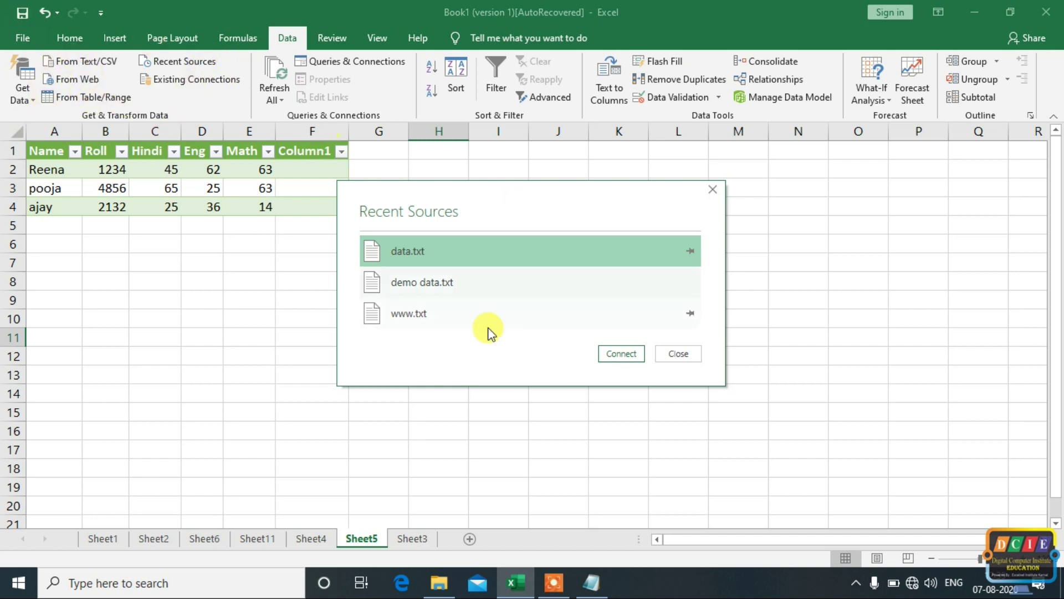
{"action": "left_click", "coordinate": [412, 283]}
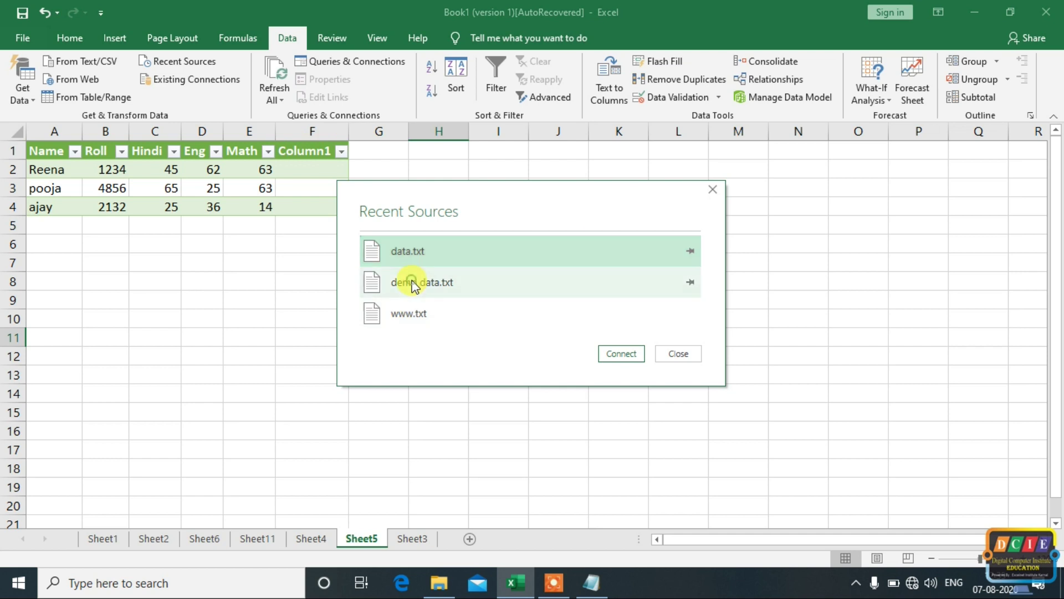
{"action": "left_click", "coordinate": [409, 322]}
{"action": "left_click", "coordinate": [495, 253]}
{"action": "left_click", "coordinate": [495, 289]}
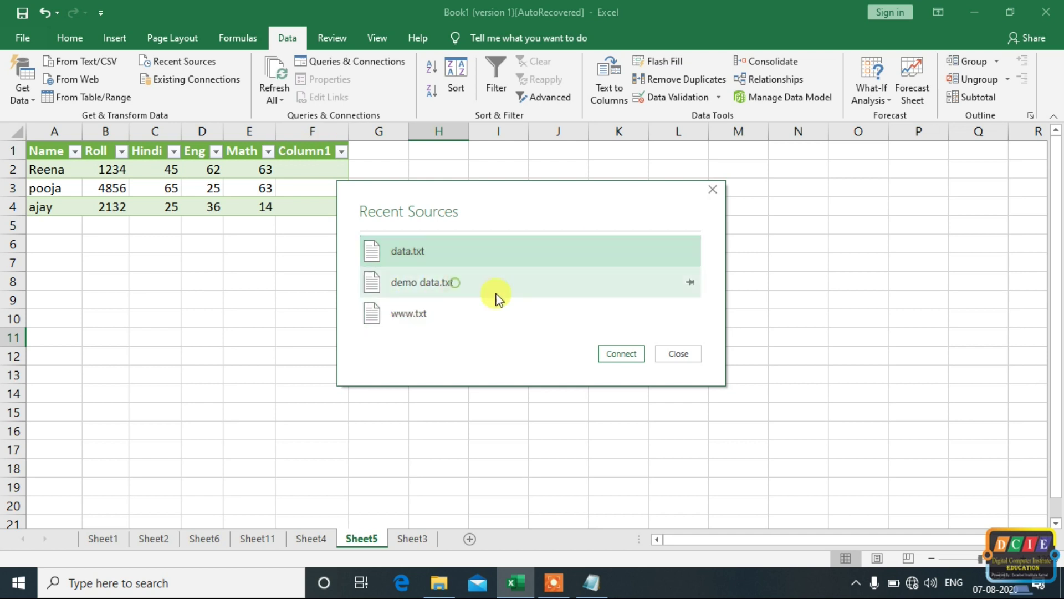
{"action": "left_click", "coordinate": [679, 354]}
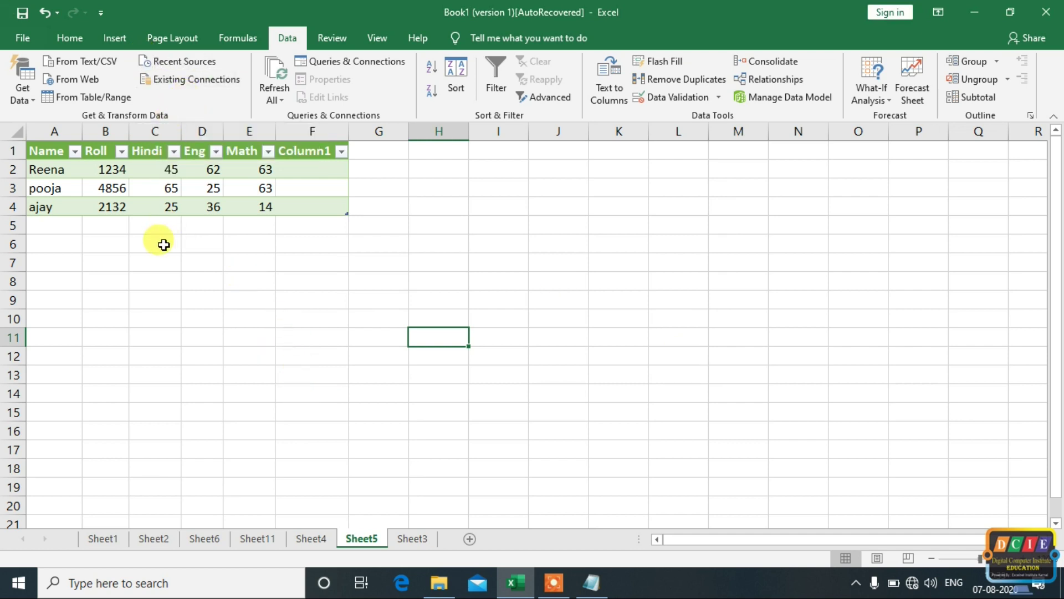
- Open Existing Connections, cancel it, and select cell C2 in the marks table
{"action": "left_click", "coordinate": [180, 79]}
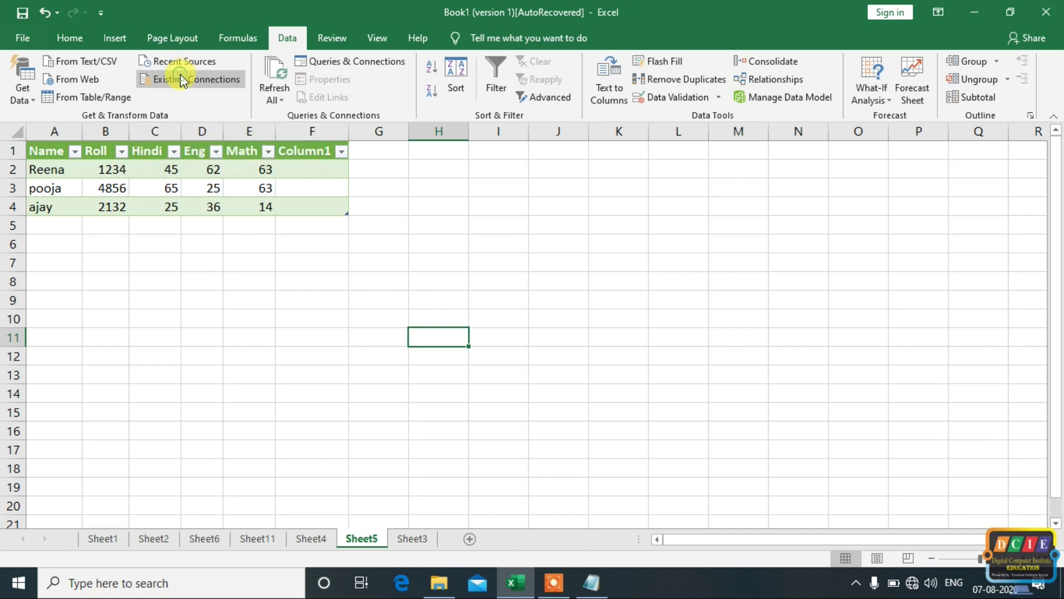
{"action": "left_click", "coordinate": [686, 457]}
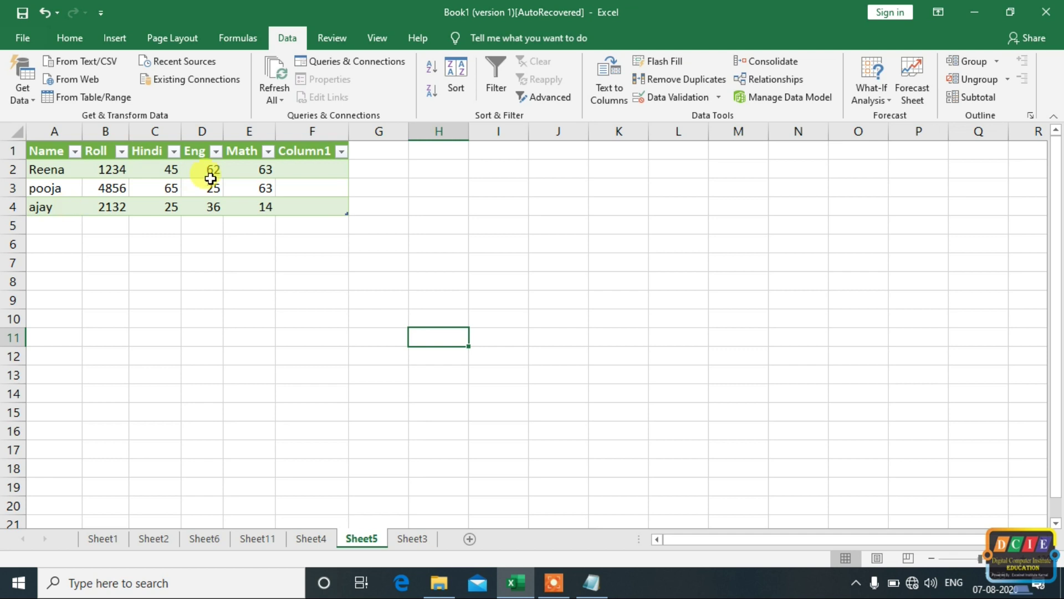
{"action": "left_click", "coordinate": [157, 168]}
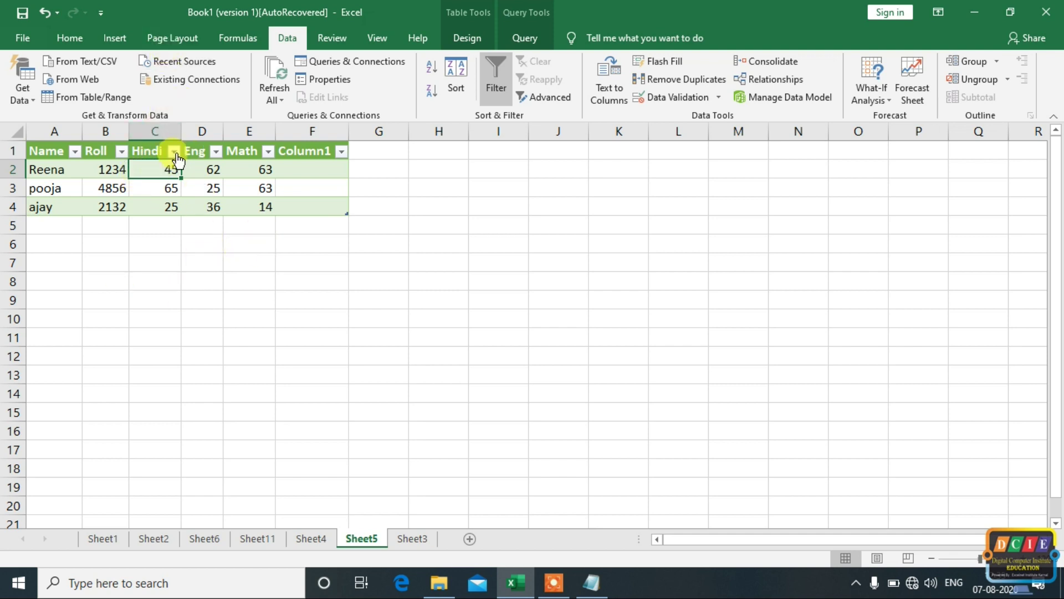
{"action": "left_click", "coordinate": [152, 188]}
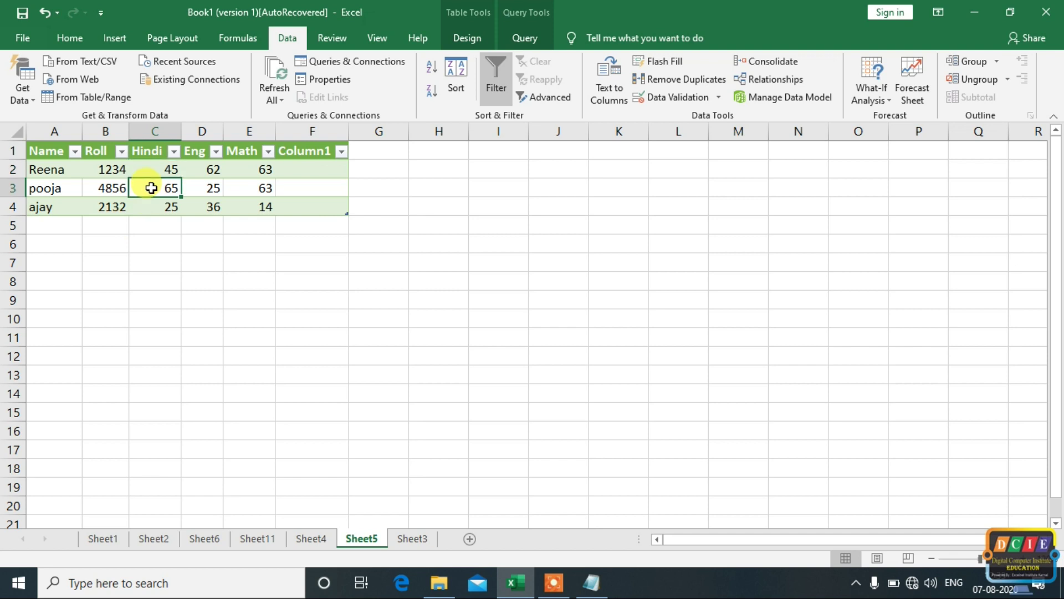
{"action": "left_click", "coordinate": [196, 76]}
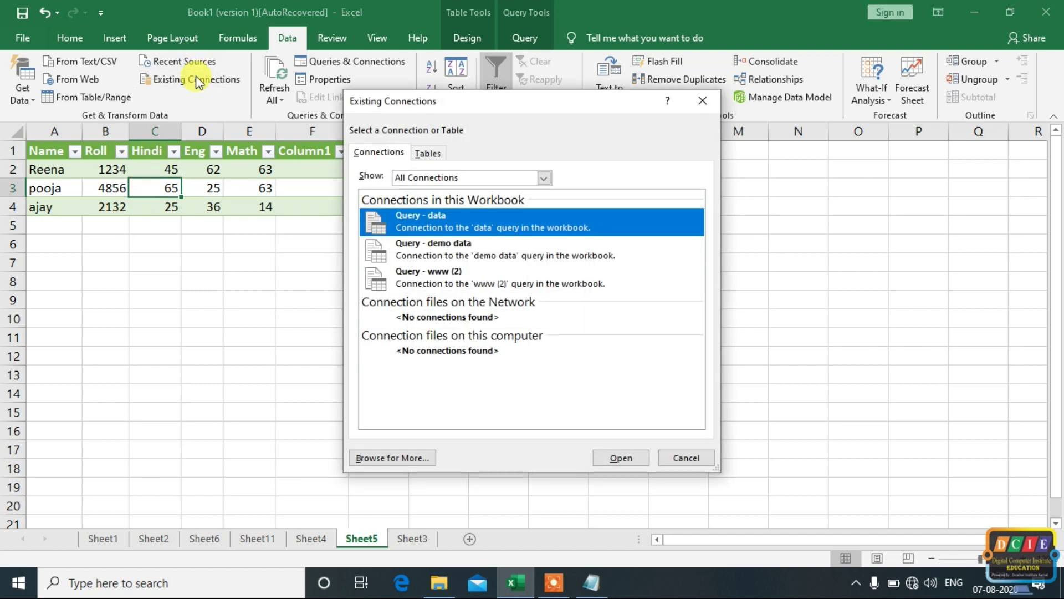
{"action": "left_click", "coordinate": [407, 228]}
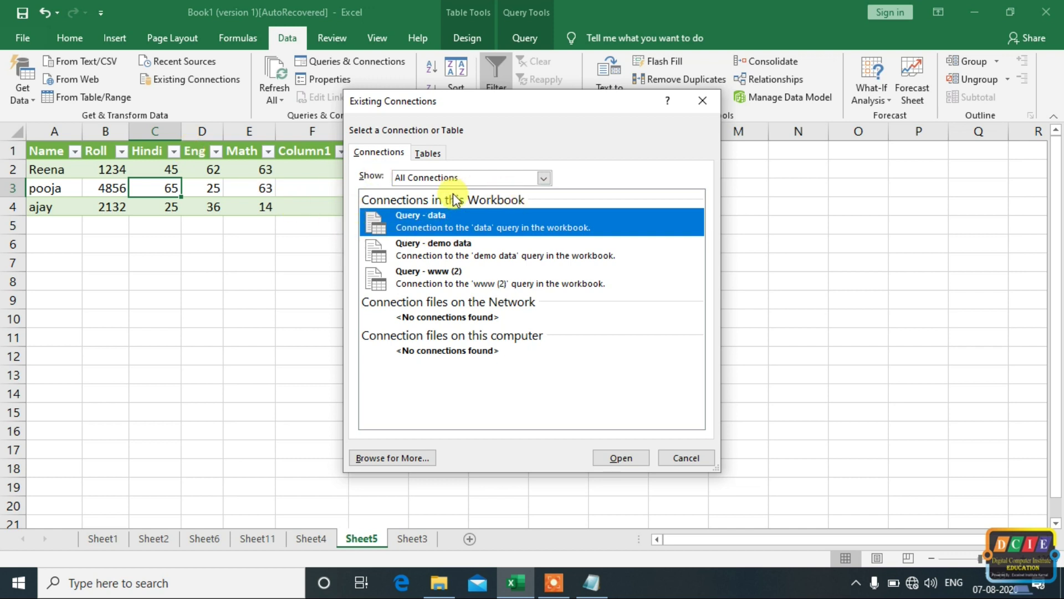
{"action": "left_click", "coordinate": [686, 458]}
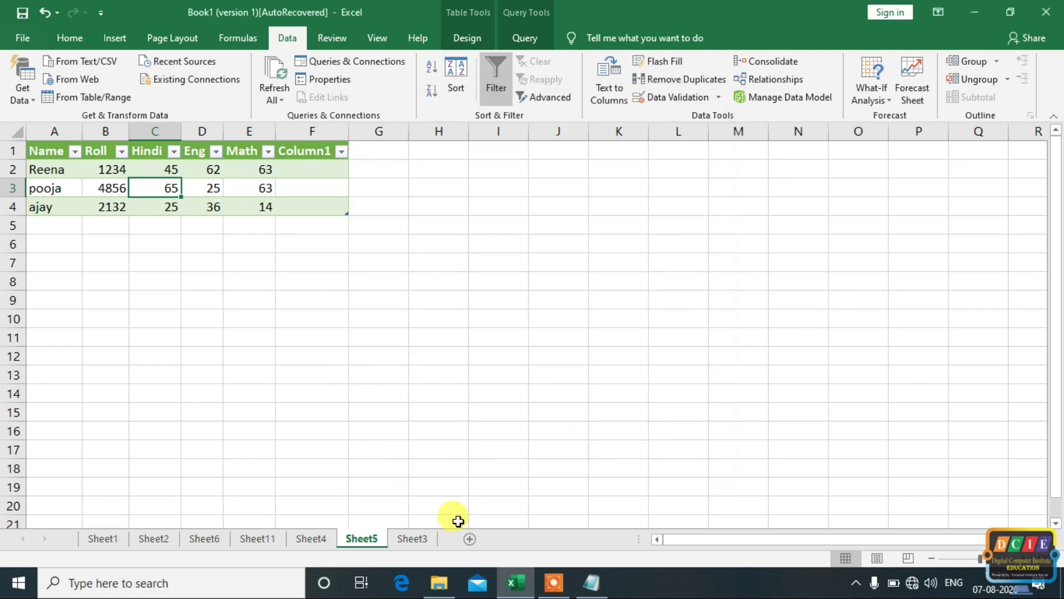
- Move through Sheet3 and Sheet5 to Sheet4 and select cell D3
{"action": "left_click", "coordinate": [413, 541]}
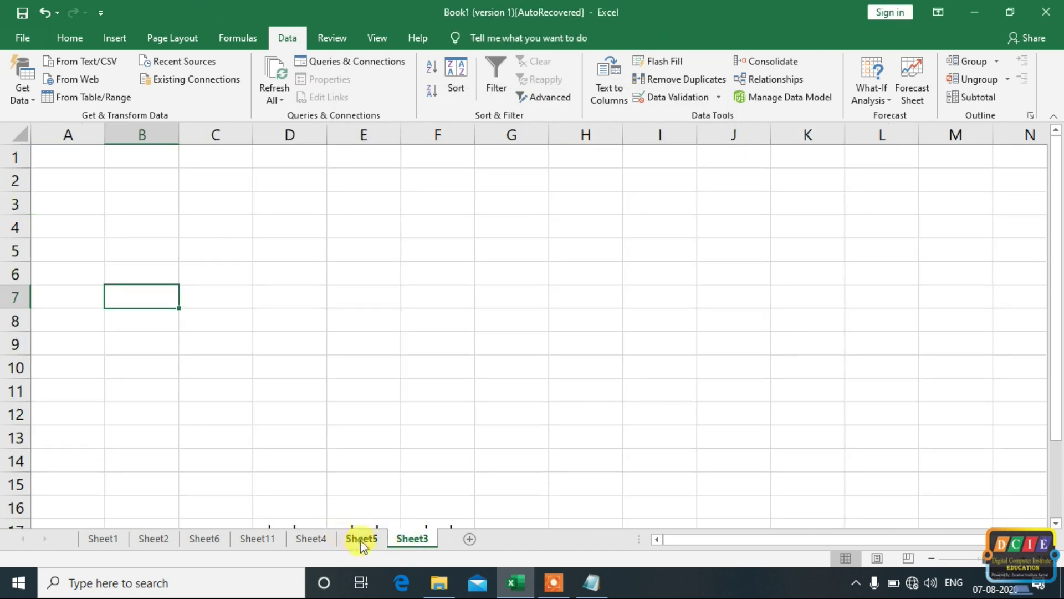
{"action": "left_click", "coordinate": [362, 539]}
{"action": "left_click", "coordinate": [311, 539]}
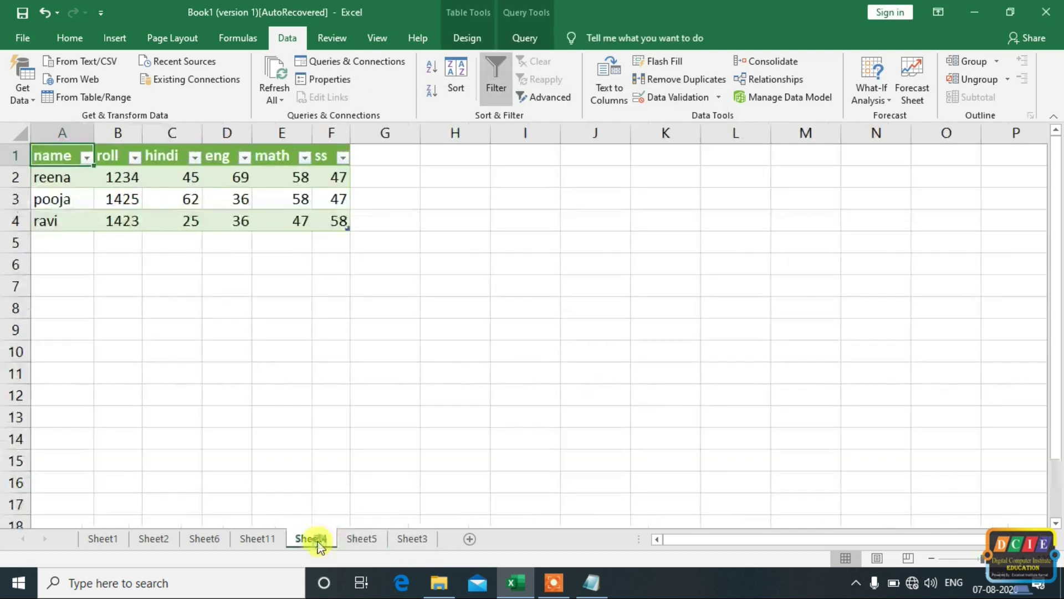
{"action": "left_click", "coordinate": [224, 190]}
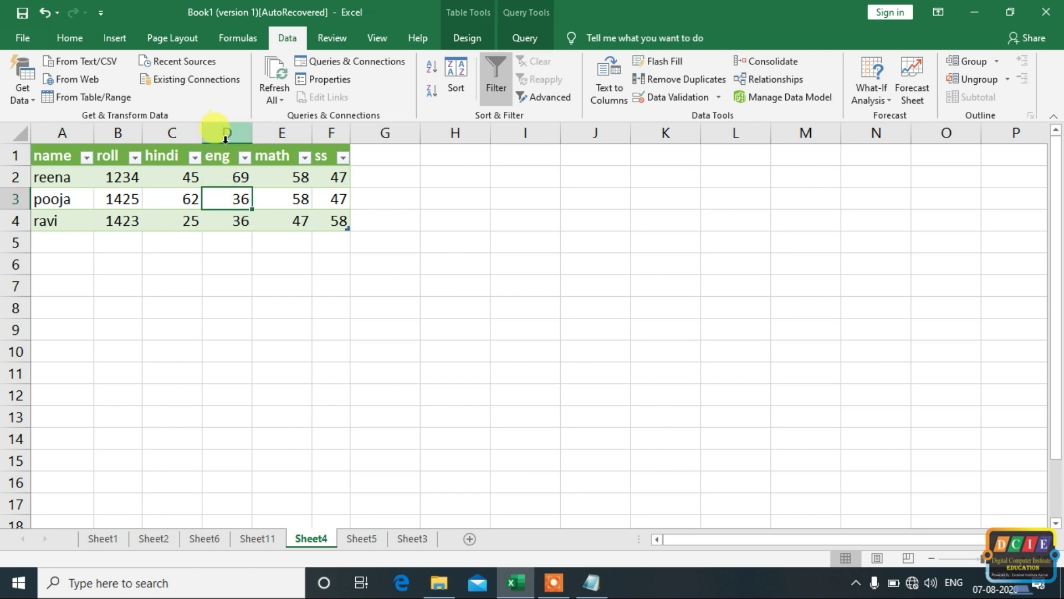
- Browse the demo data and www (2) queries in Existing Connections, cancel, then reopen it
{"action": "left_click", "coordinate": [195, 78]}
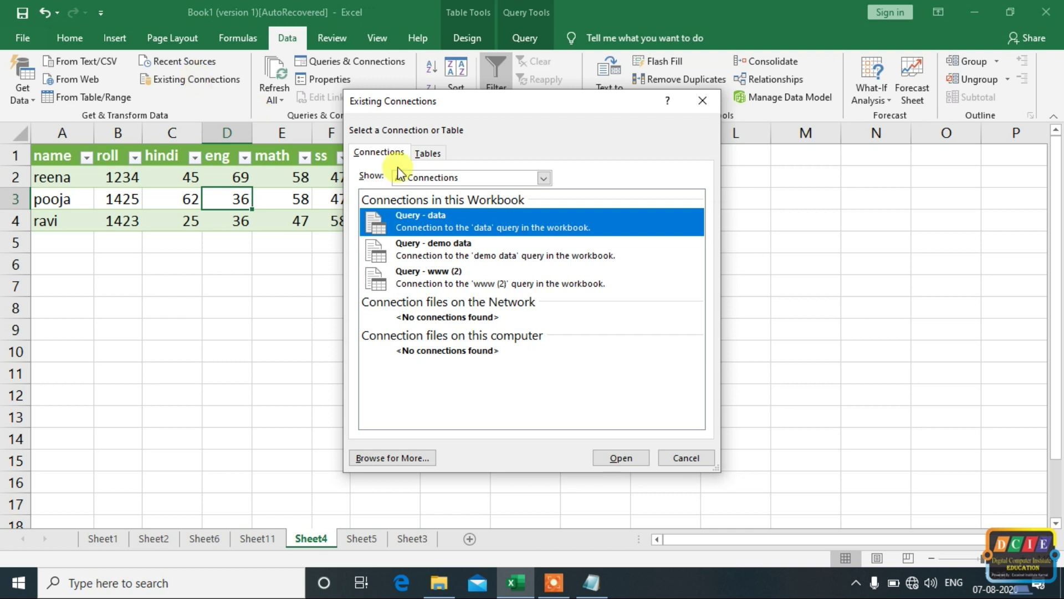
{"action": "left_click", "coordinate": [483, 259]}
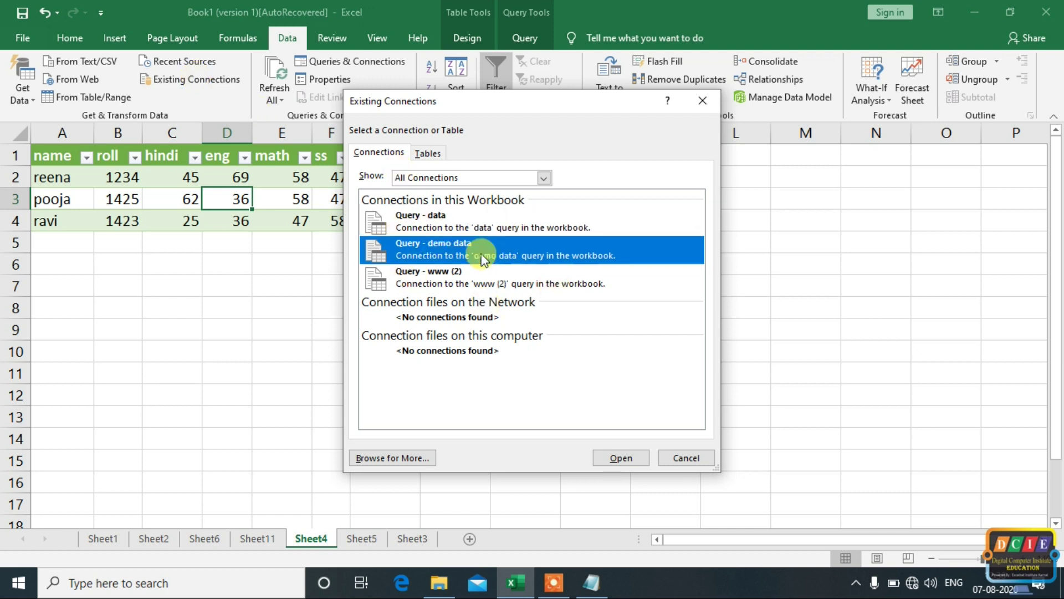
{"action": "left_click", "coordinate": [474, 285]}
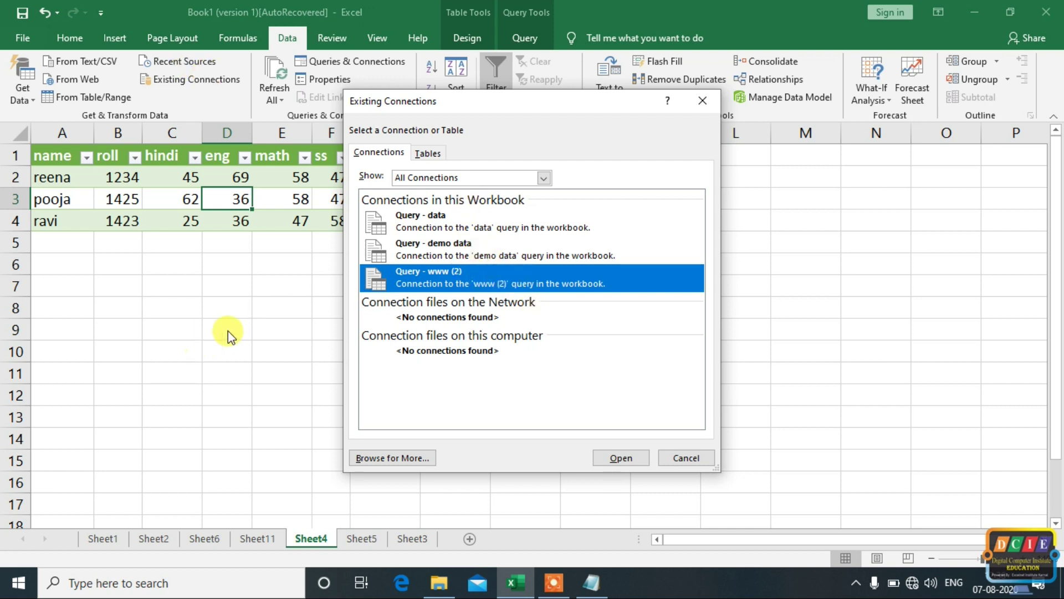
{"action": "left_click", "coordinate": [686, 458]}
{"action": "left_click", "coordinate": [165, 284]}
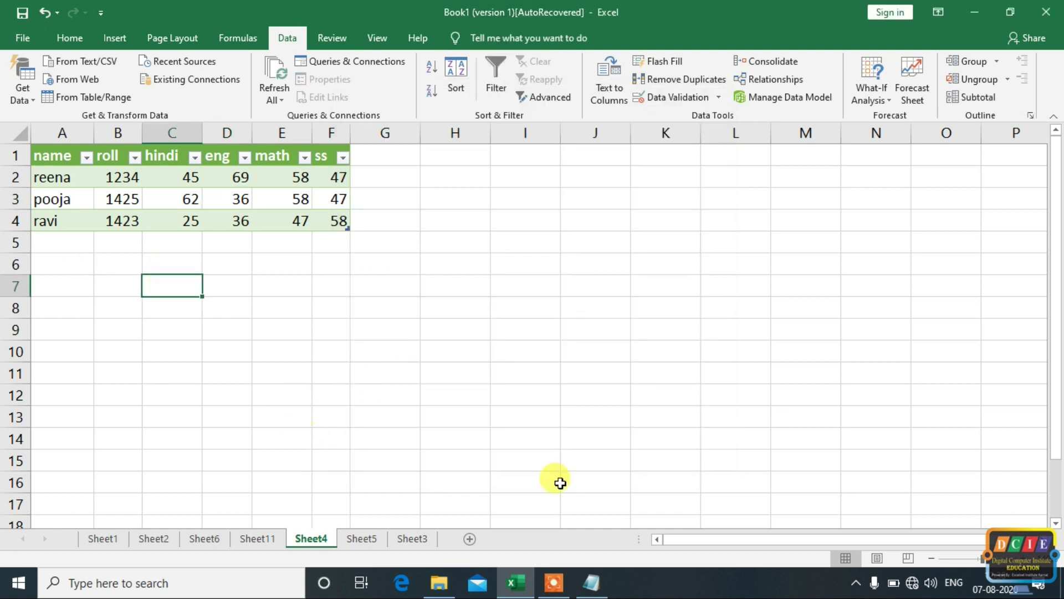
{"action": "left_click", "coordinate": [192, 81]}
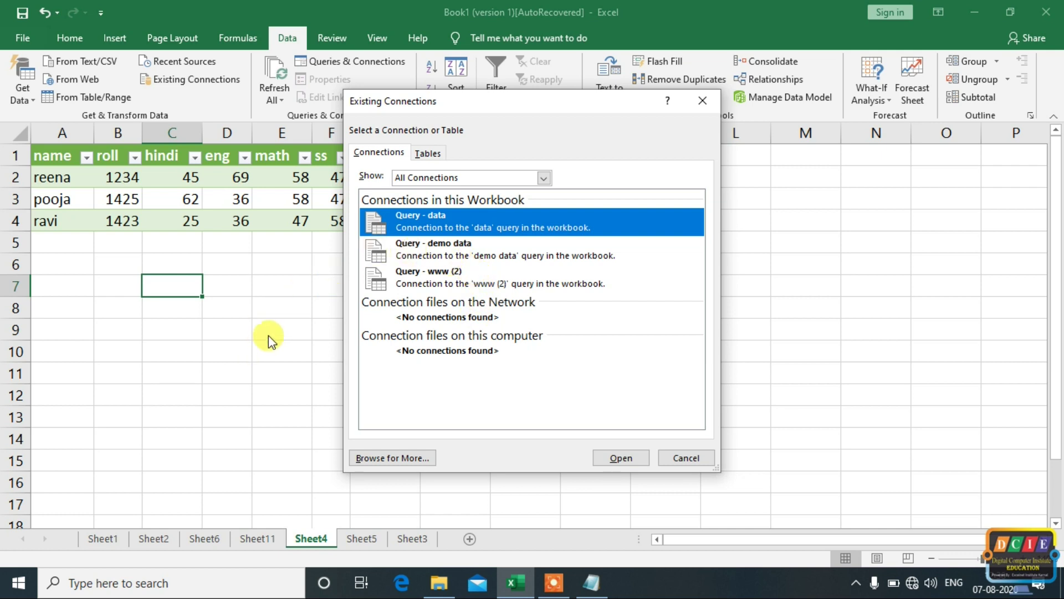
- Cancel Existing Connections after browsing the demo data and www (2) queries
{"action": "left_click", "coordinate": [471, 255]}
{"action": "left_click", "coordinate": [454, 281]}
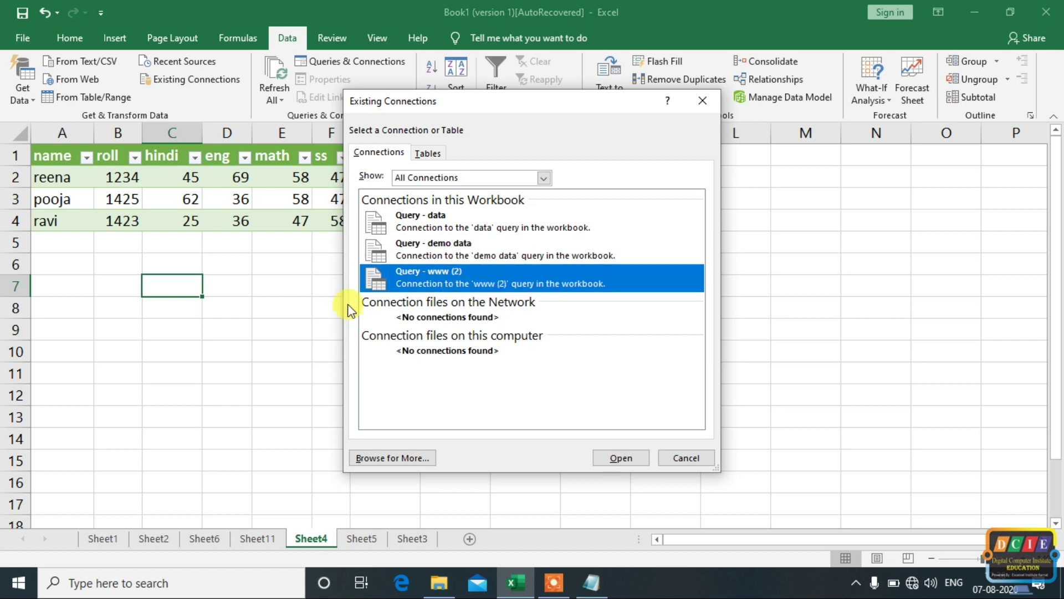
{"action": "left_click", "coordinate": [682, 454]}
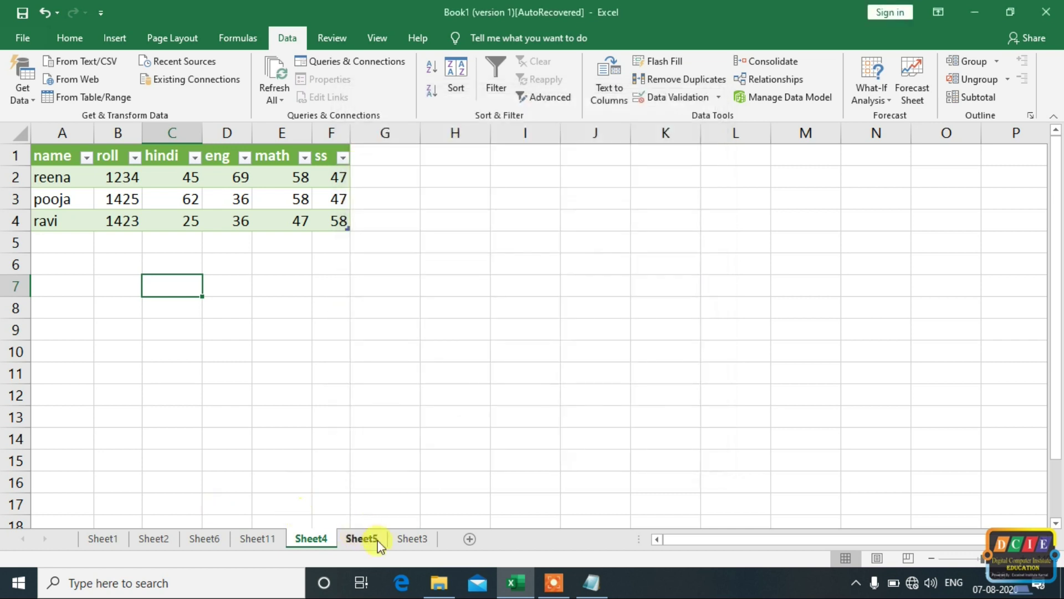
- Look through Sheet5, Sheet3, Sheet4, Sheet11, Sheet6 and Sheet1, ending on blank Sheet3
{"action": "left_click", "coordinate": [378, 540]}
{"action": "left_click", "coordinate": [412, 538]}
{"action": "left_click", "coordinate": [360, 538]}
{"action": "left_click", "coordinate": [318, 538]}
{"action": "left_click", "coordinate": [254, 538]}
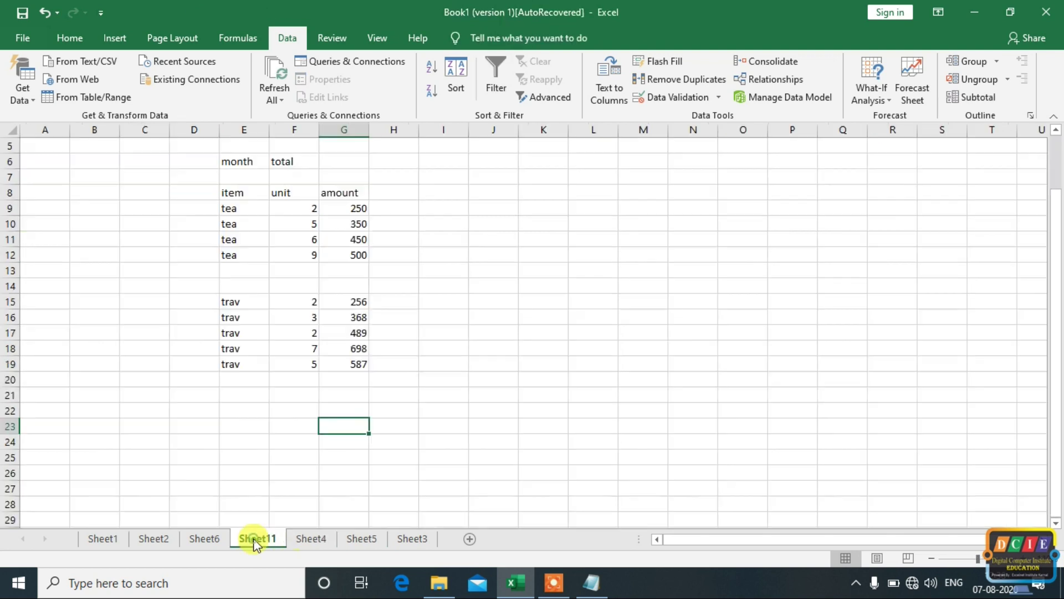
{"action": "left_click", "coordinate": [196, 539]}
{"action": "left_click", "coordinate": [107, 539]}
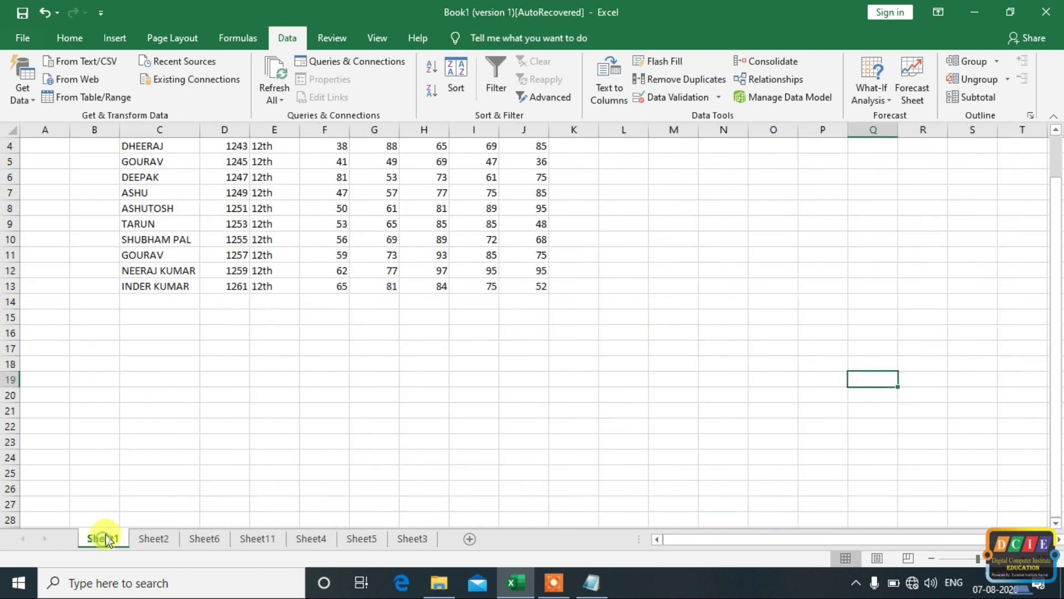
{"action": "left_click", "coordinate": [412, 538]}
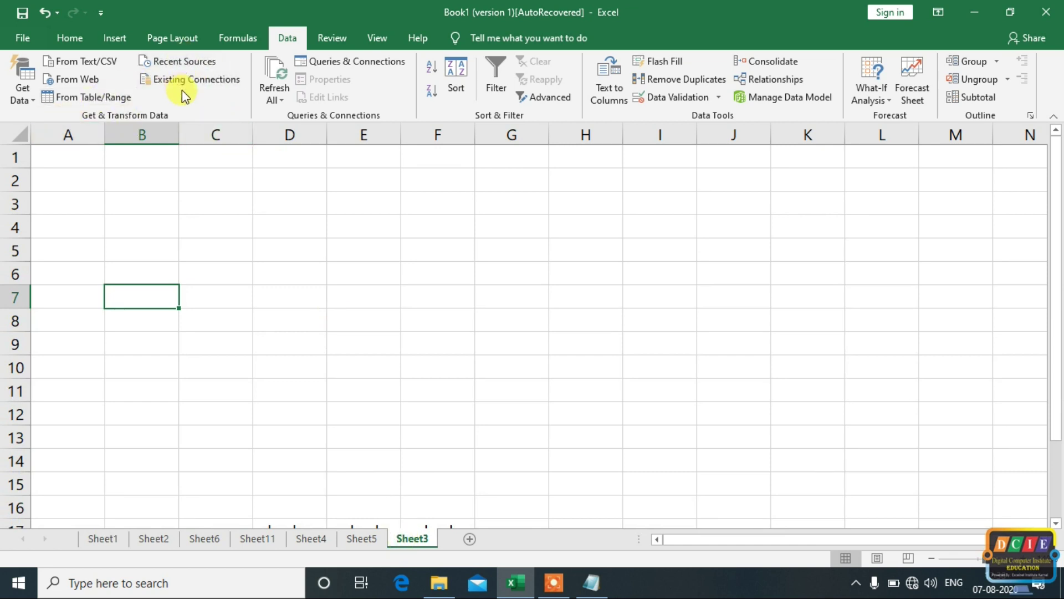
- Open and close Get Data, then return to Sheet4's marks table by way of Sheet5
{"action": "left_click", "coordinate": [25, 94]}
{"action": "mouse_move", "coordinate": [83, 126]}
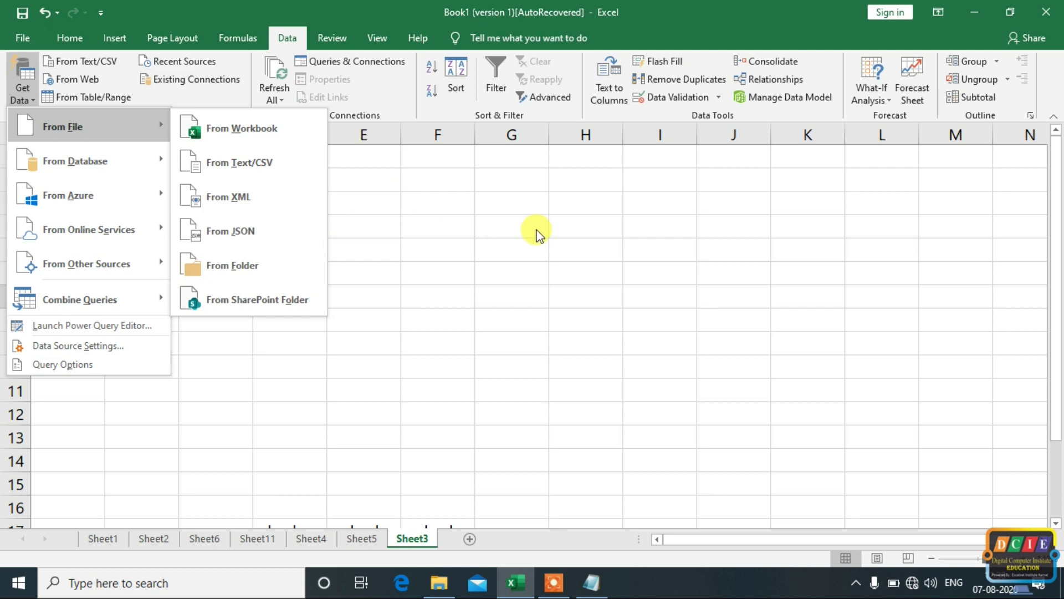
{"action": "left_click", "coordinate": [454, 249]}
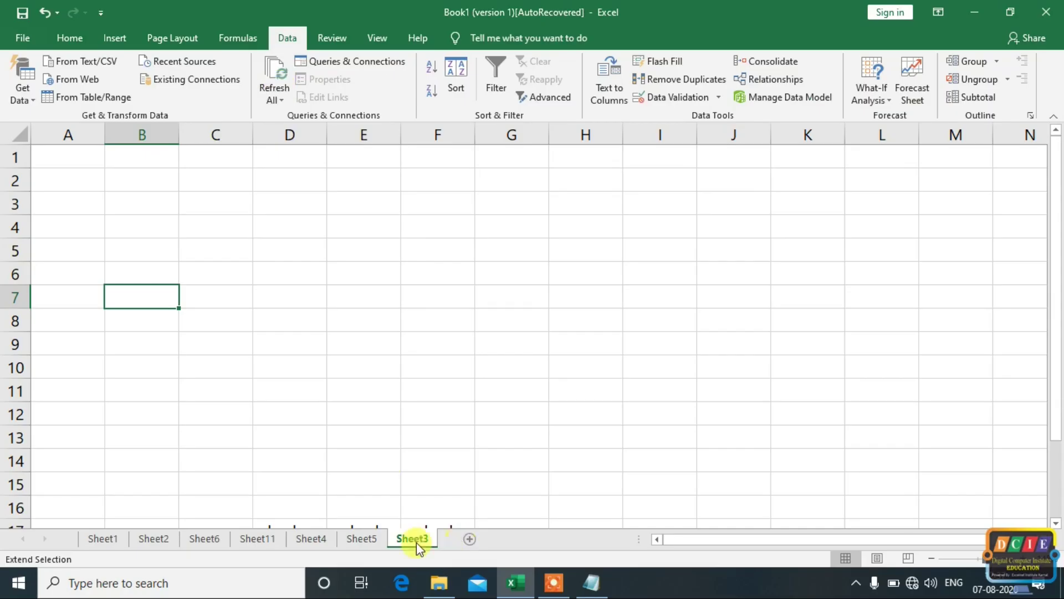
{"action": "left_click", "coordinate": [361, 538]}
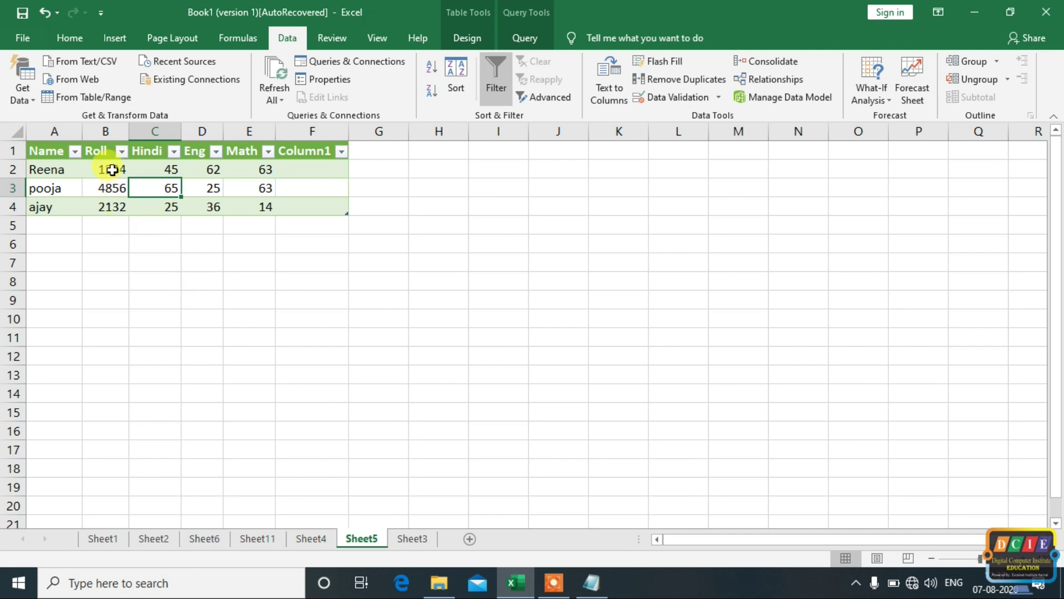
{"action": "left_click", "coordinate": [311, 538]}
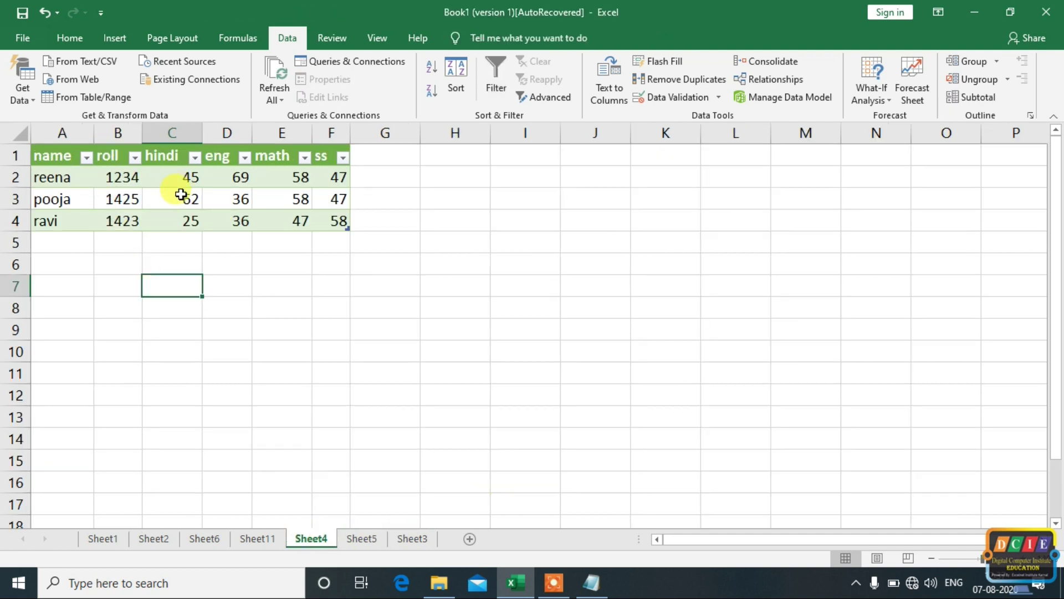
{"action": "left_click", "coordinate": [592, 582]}
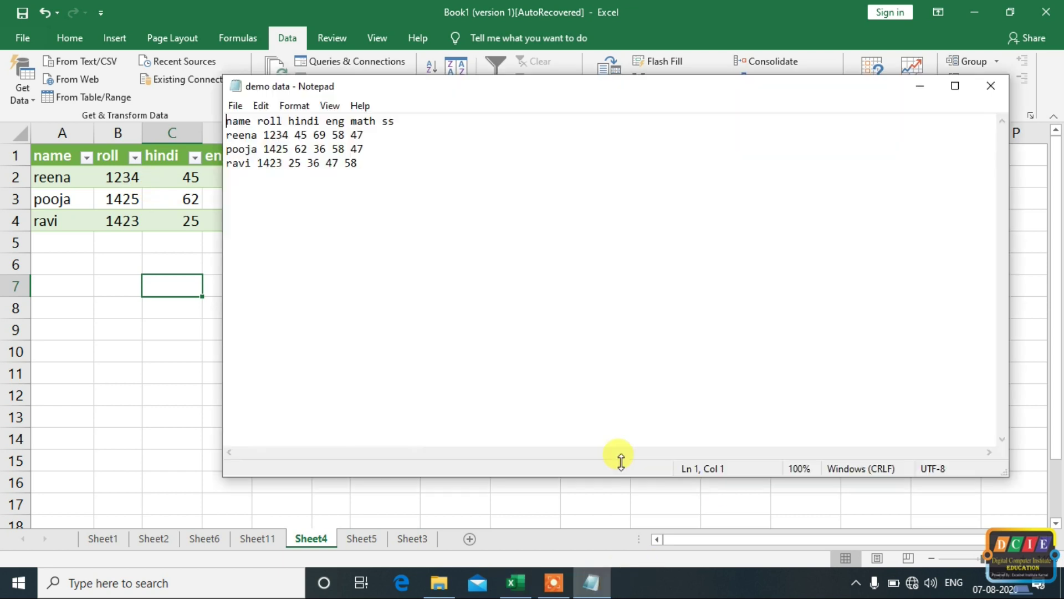
{"action": "left_click_drag", "start_coordinate": [500, 92], "coordinate": [705, 127]}
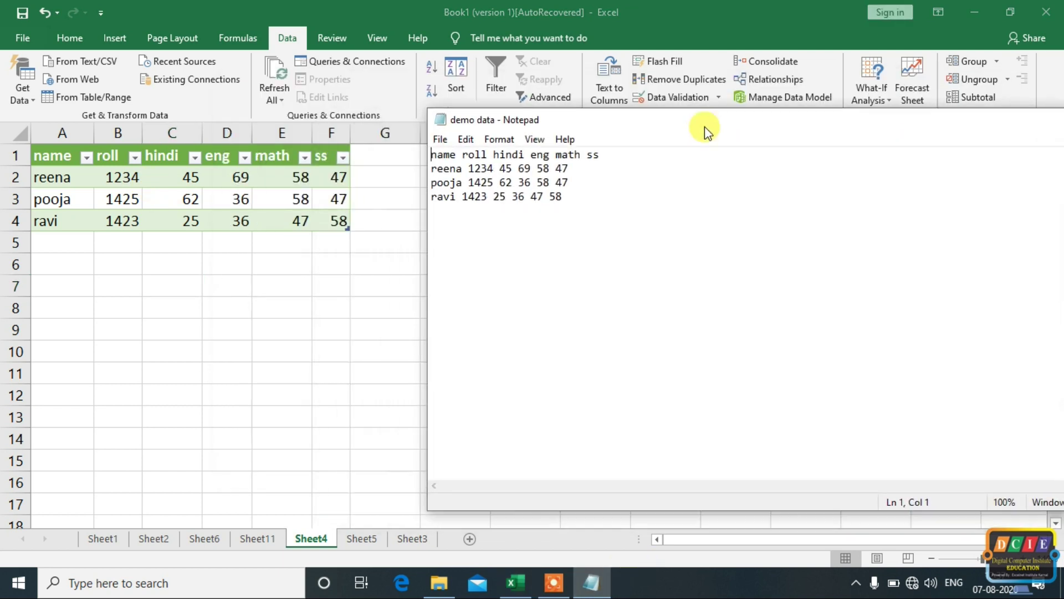
{"action": "left_click", "coordinate": [571, 196]}
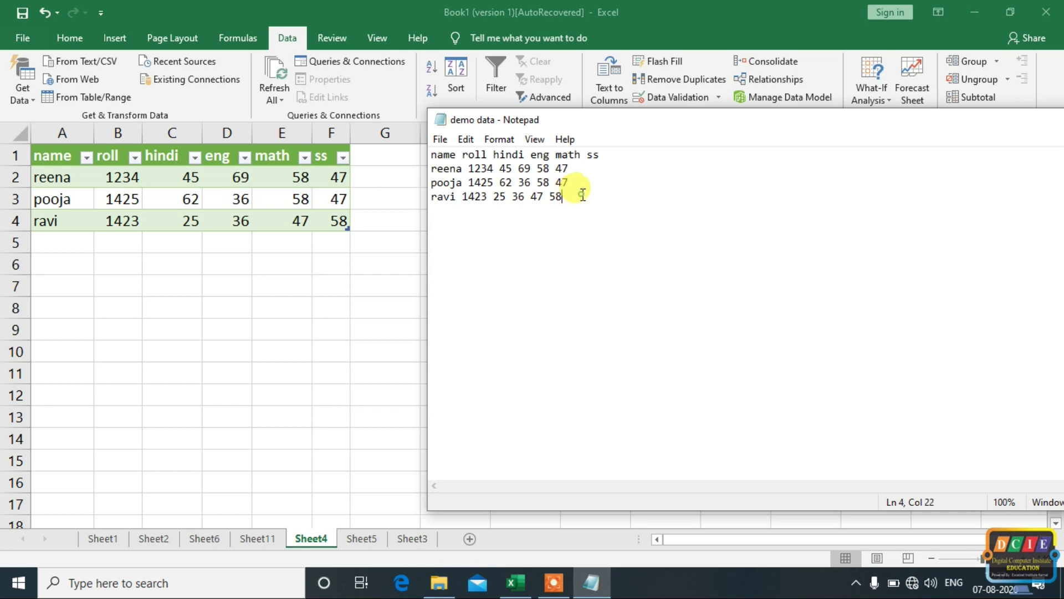
{"action": "key", "text": "Return"}
{"action": "type", "text": "anil 1426 25 36 58 96"}
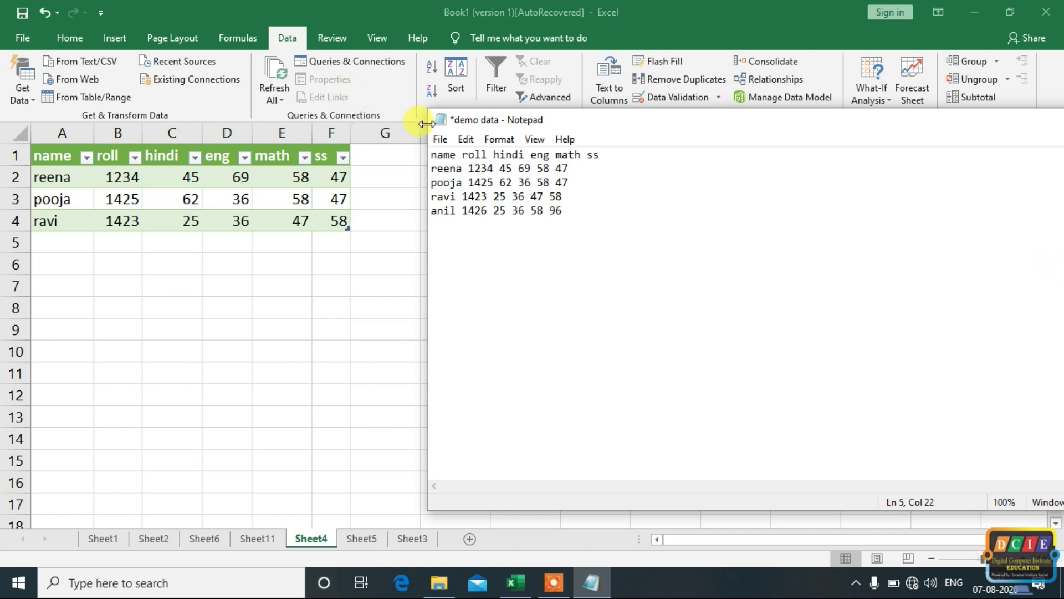
- Save the demo data file and minimise Notepad back to the workbook
{"action": "left_click", "coordinate": [441, 138]}
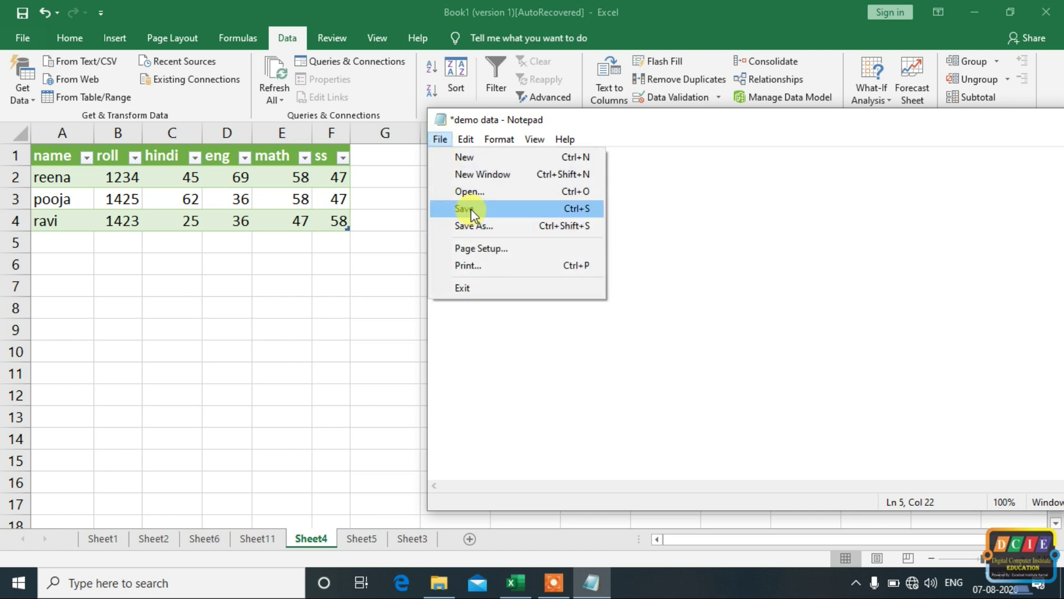
{"action": "left_click", "coordinate": [471, 208]}
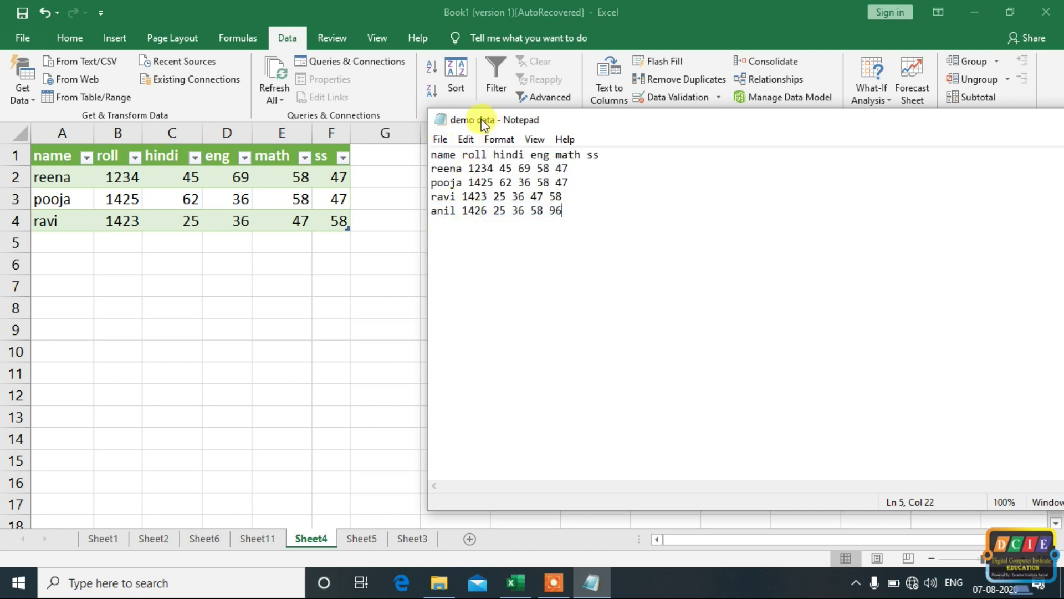
{"action": "left_click_drag", "start_coordinate": [576, 210], "coordinate": [417, 227]}
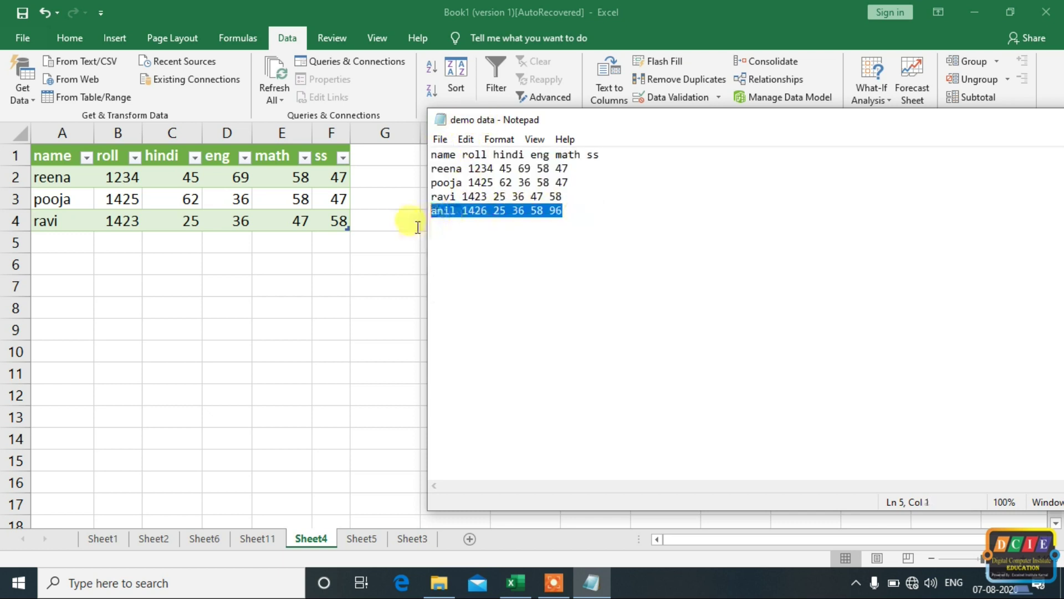
{"action": "left_click_drag", "start_coordinate": [704, 122], "coordinate": [541, 140]}
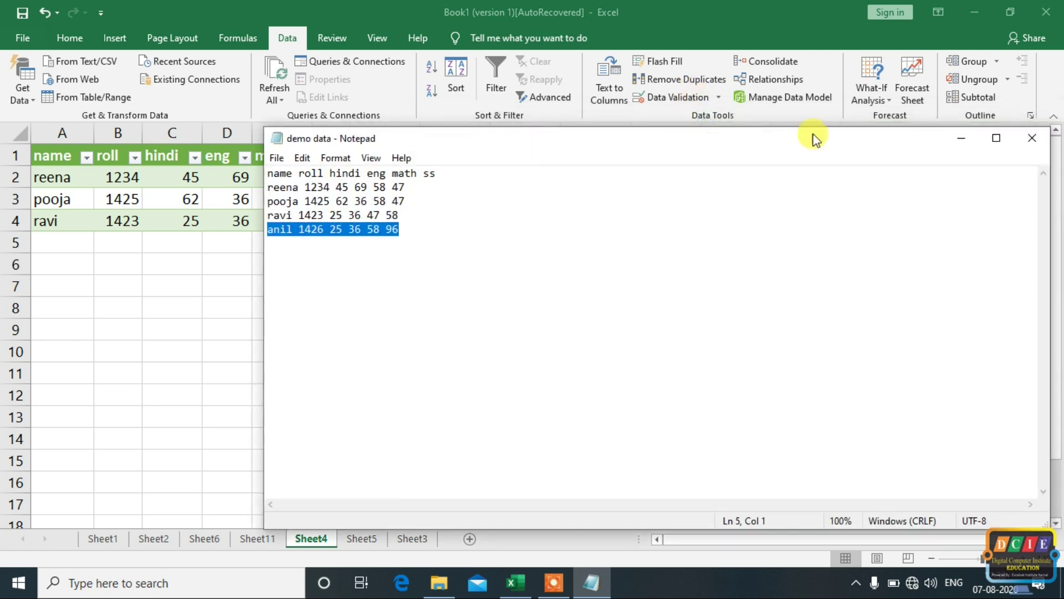
{"action": "left_click", "coordinate": [974, 138]}
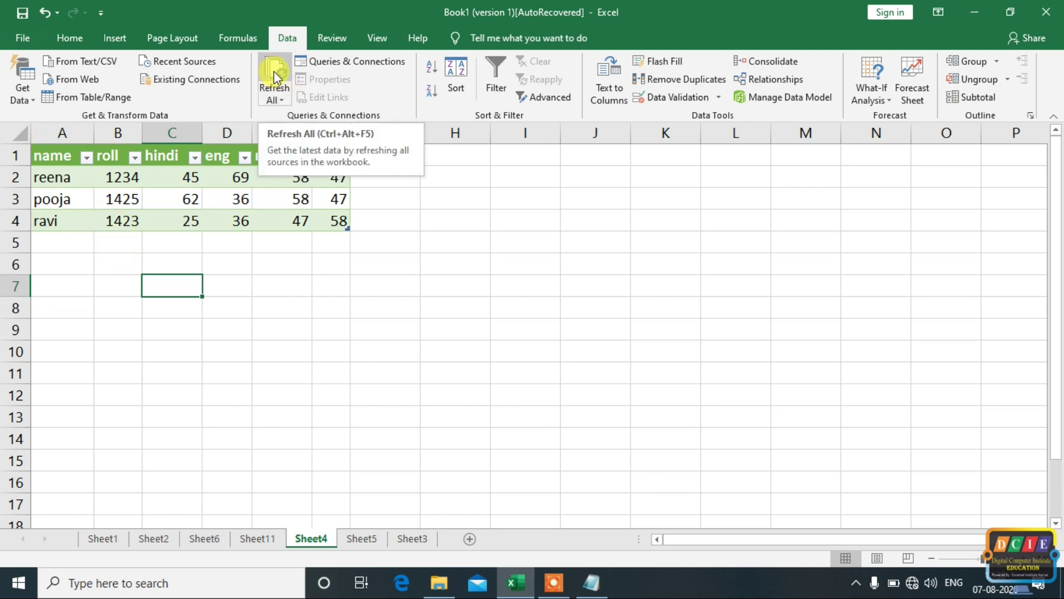
- Refresh Sheet4's table so the anil row (1426, 25, 36, 58, 96) appears as row 5
{"action": "left_click", "coordinate": [251, 199]}
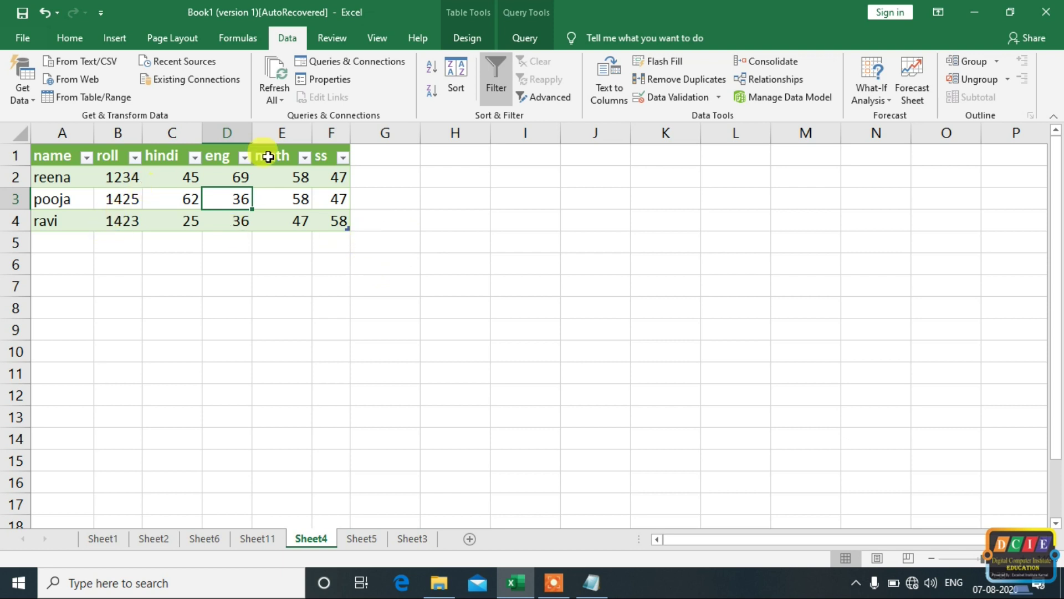
{"action": "left_click", "coordinate": [230, 283]}
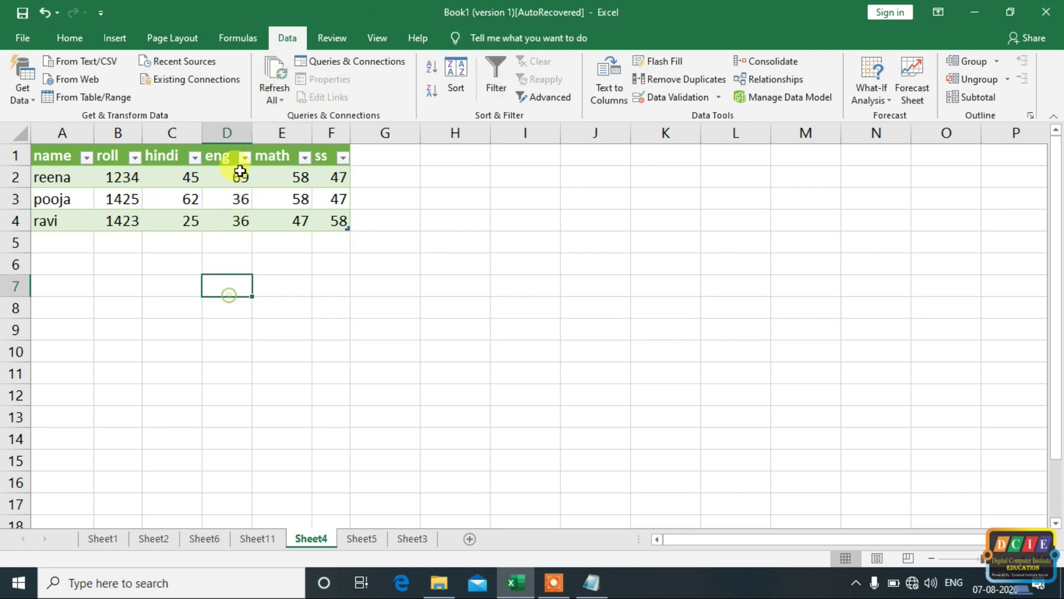
{"action": "left_click", "coordinate": [282, 76]}
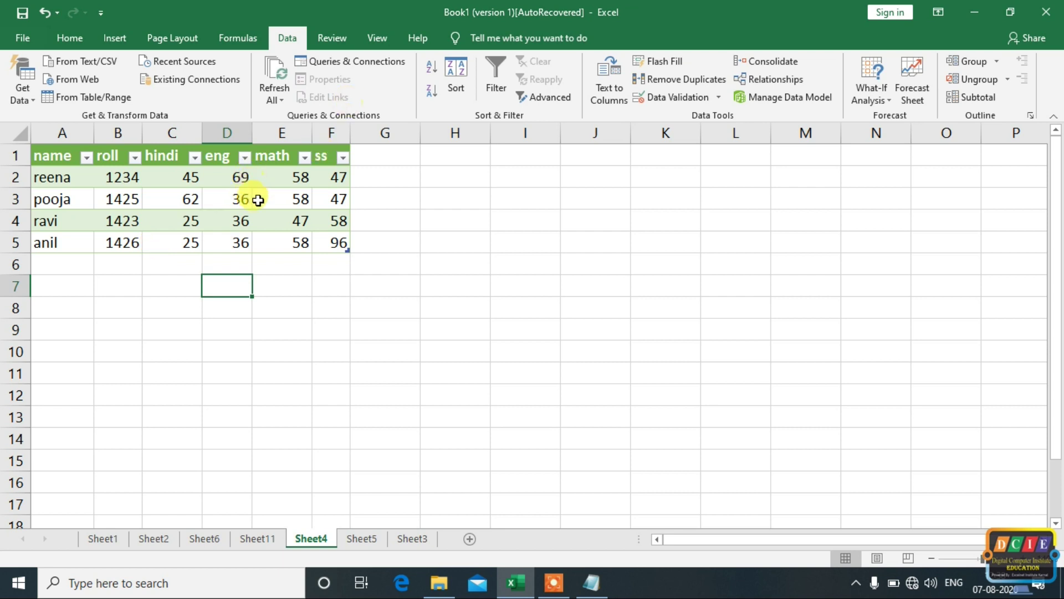
{"action": "left_click", "coordinate": [278, 198]}
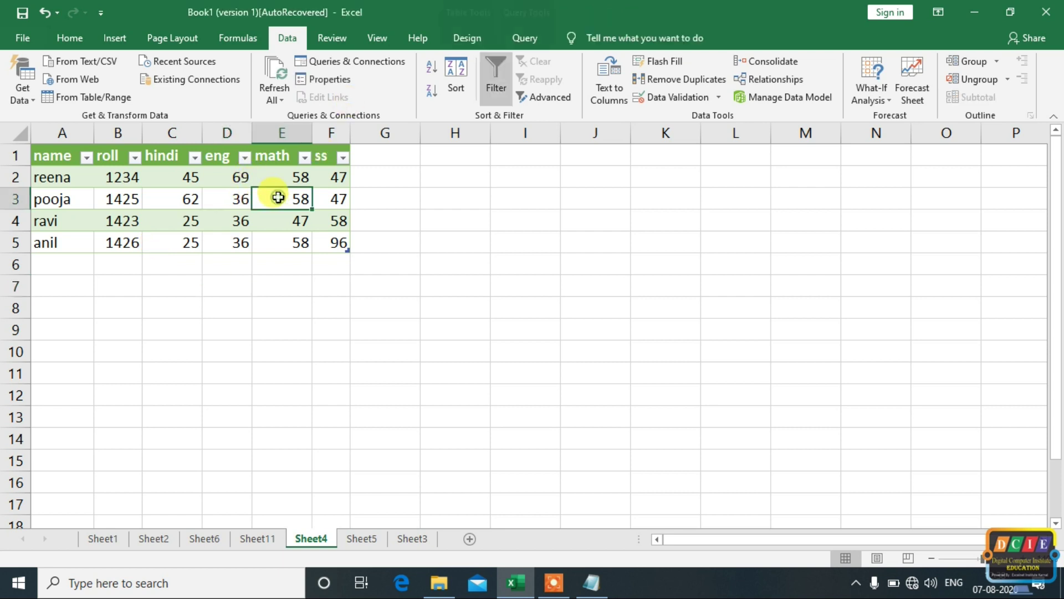
{"action": "left_click", "coordinate": [172, 202]}
{"action": "left_click", "coordinate": [169, 222]}
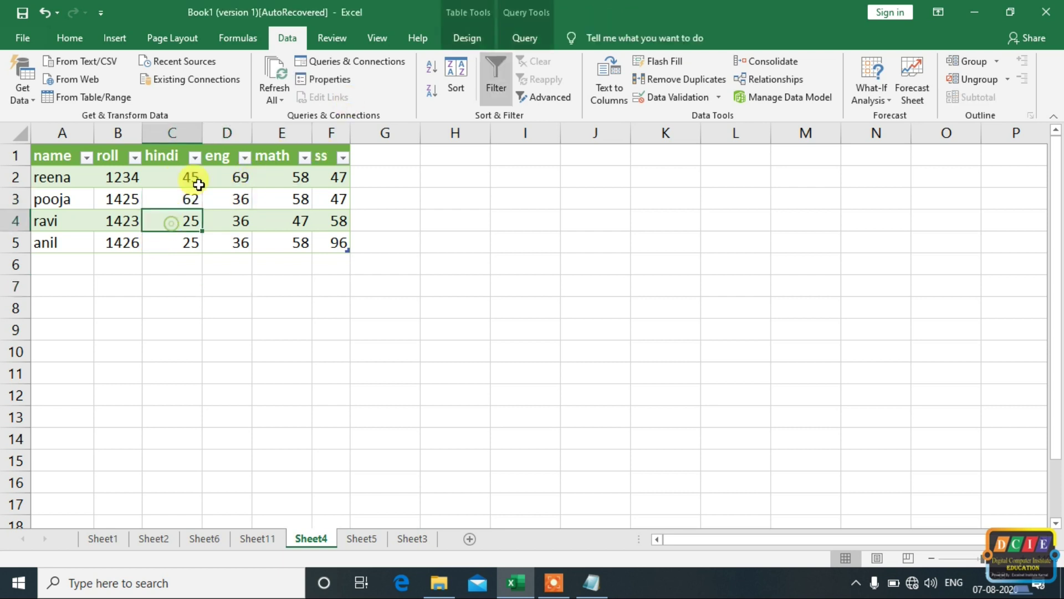
{"action": "left_click", "coordinate": [319, 82]}
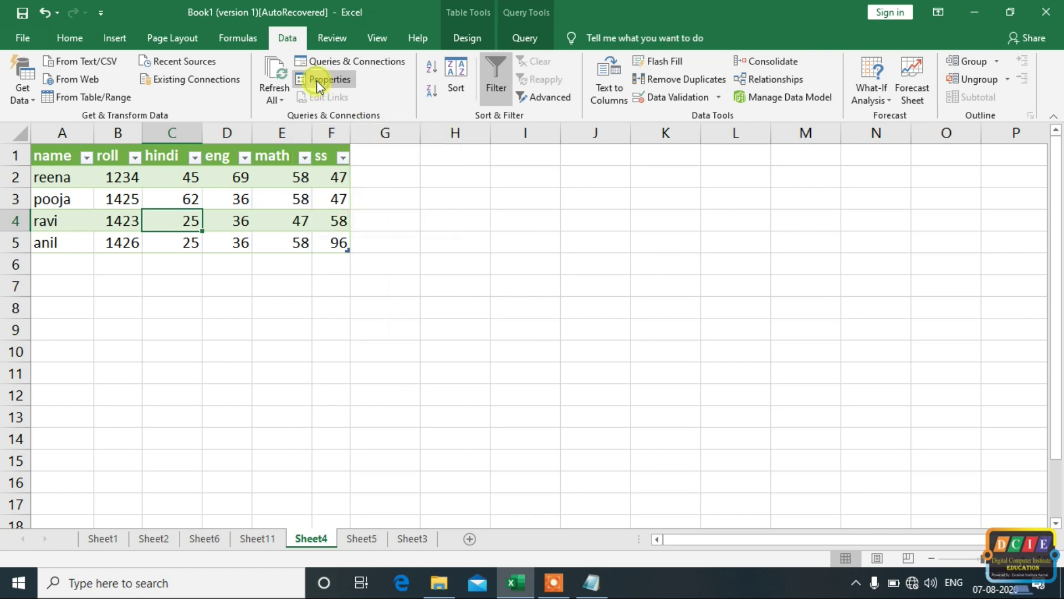
{"action": "left_click", "coordinate": [646, 367]}
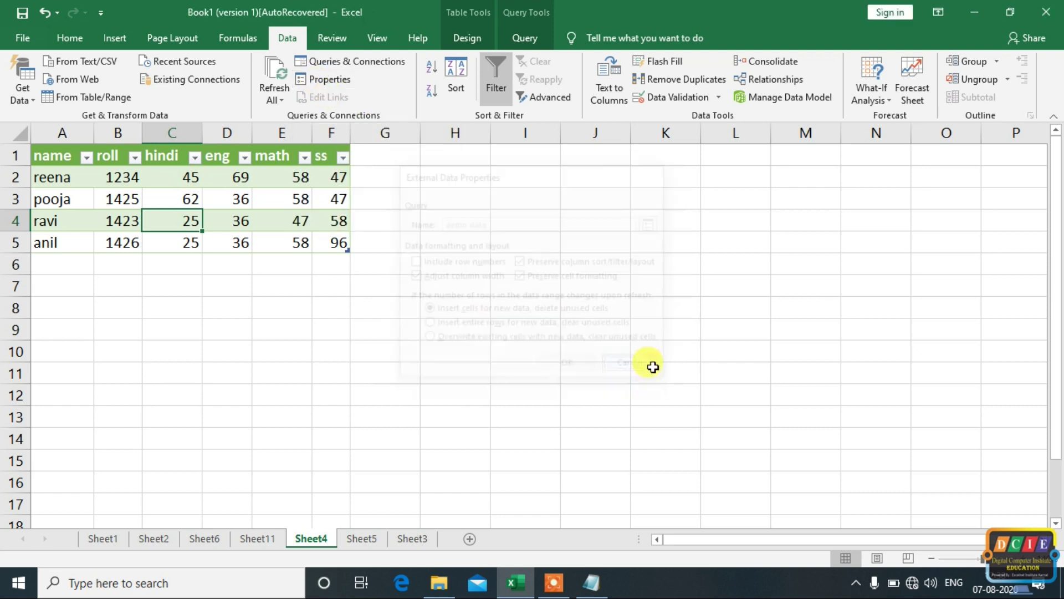
{"action": "left_click", "coordinate": [302, 177]}
{"action": "right_click", "coordinate": [280, 169]}
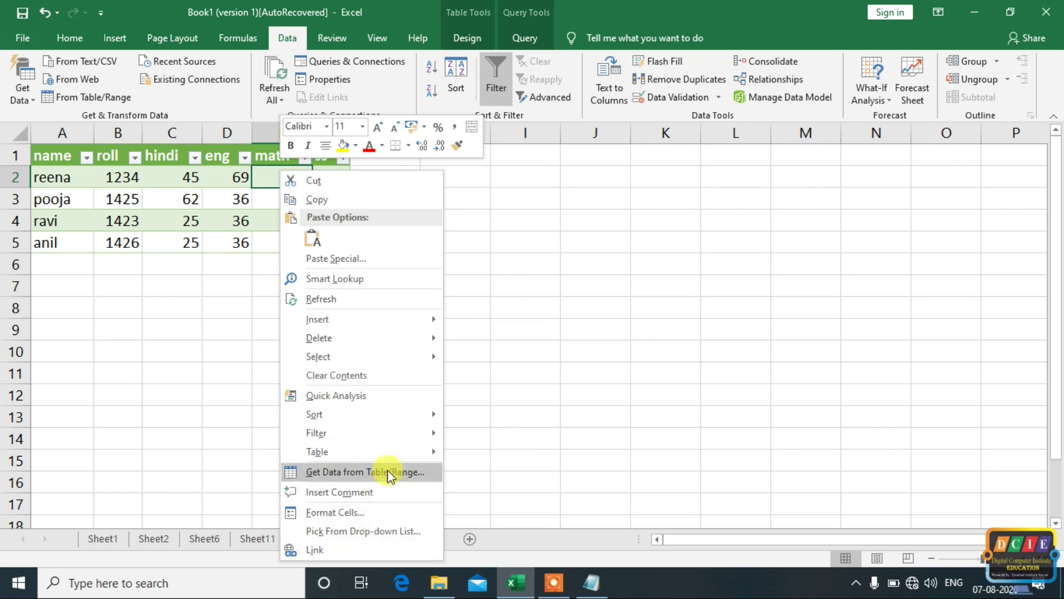
{"action": "key", "text": "Escape"}
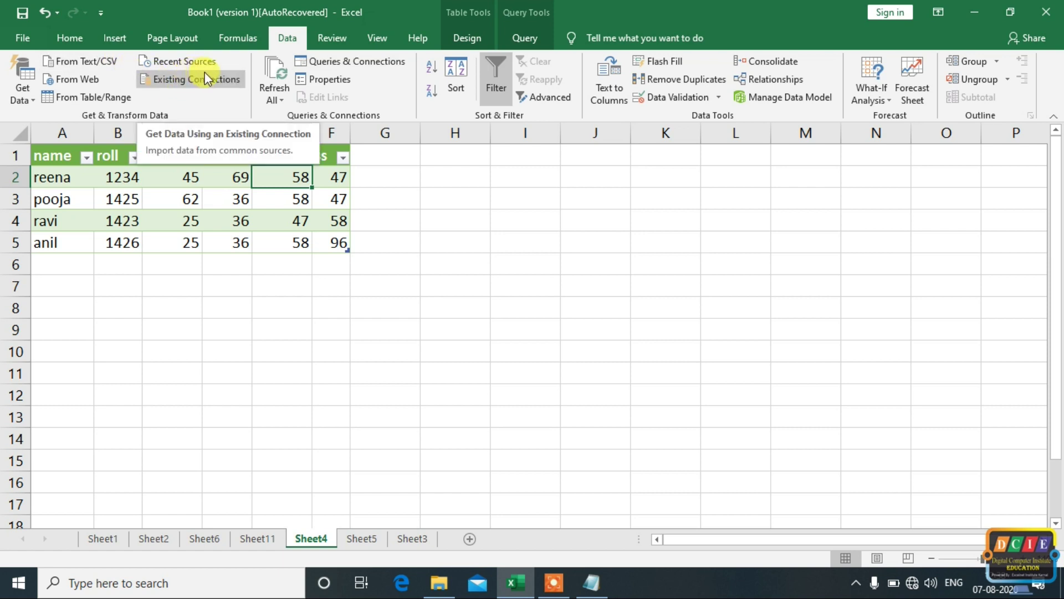
- Open the data query's connection properties, close them, and reopen Existing Connections
{"action": "left_click", "coordinate": [161, 79]}
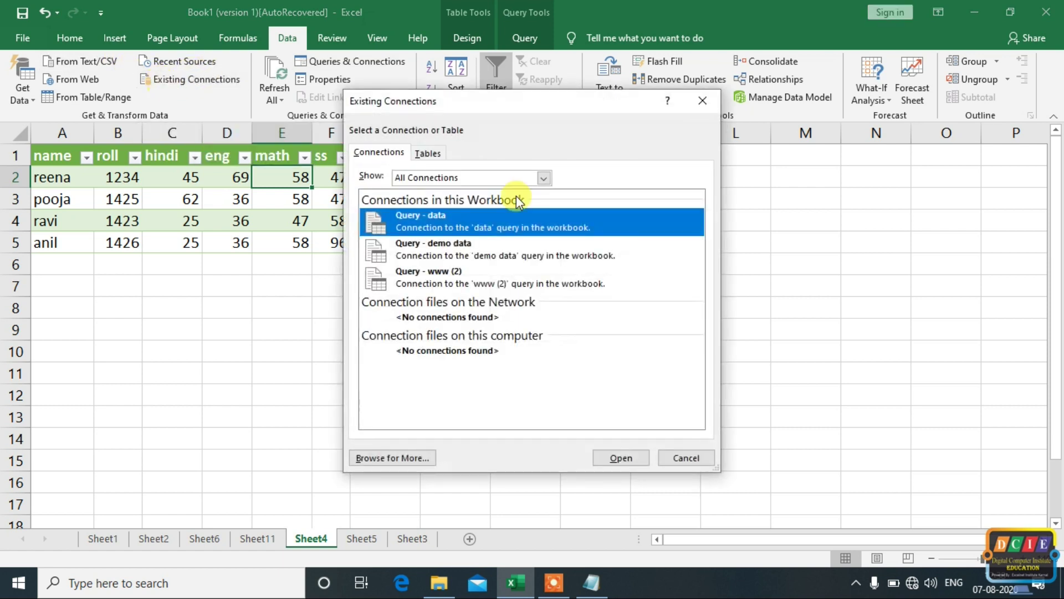
{"action": "right_click", "coordinate": [571, 228]}
{"action": "left_click", "coordinate": [633, 240]}
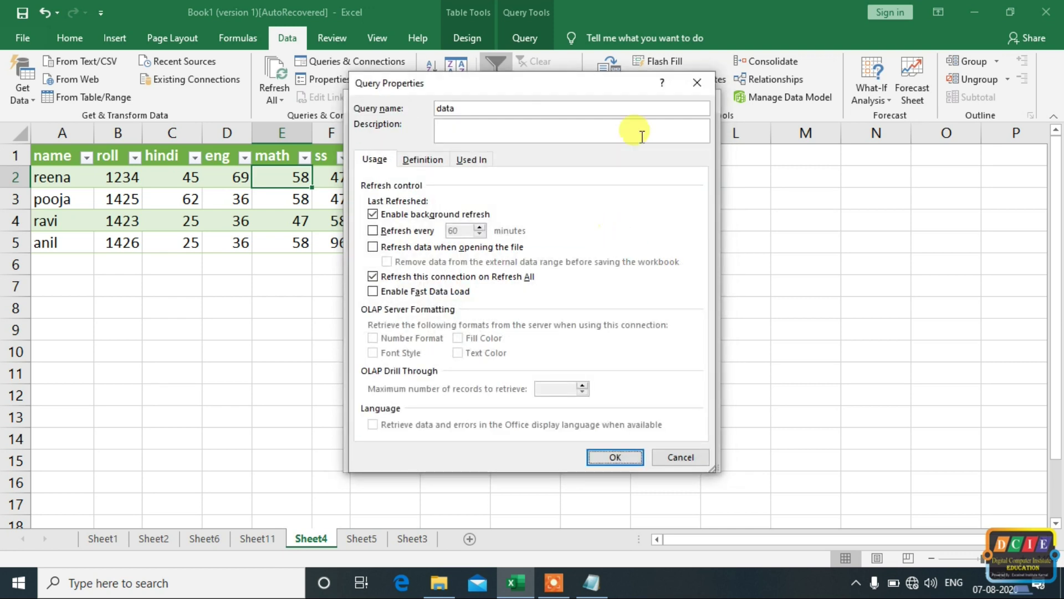
{"action": "left_click", "coordinate": [697, 83]}
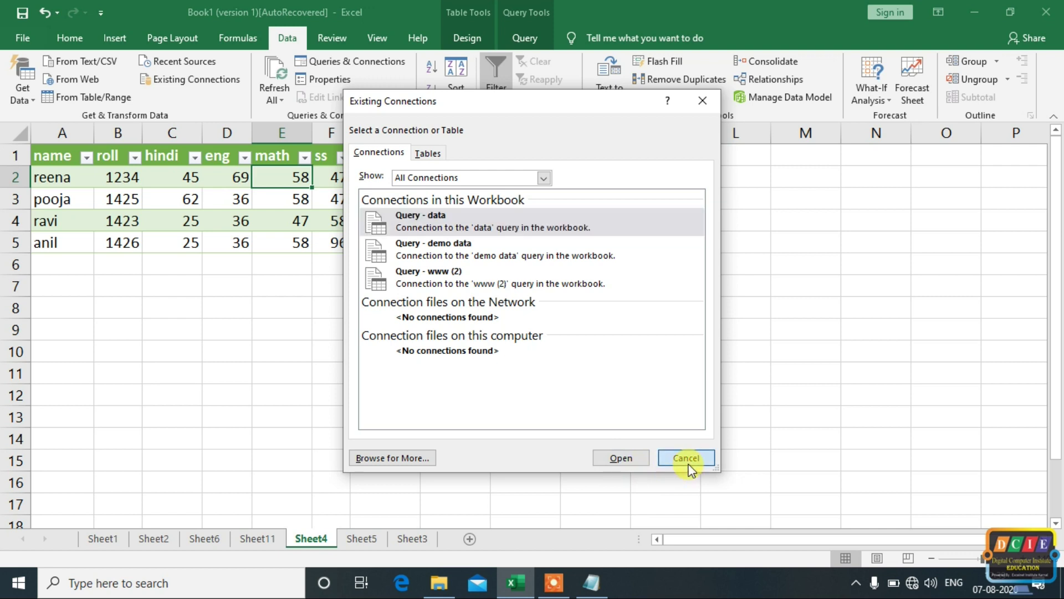
{"action": "left_click", "coordinate": [686, 458]}
{"action": "left_click", "coordinate": [171, 81]}
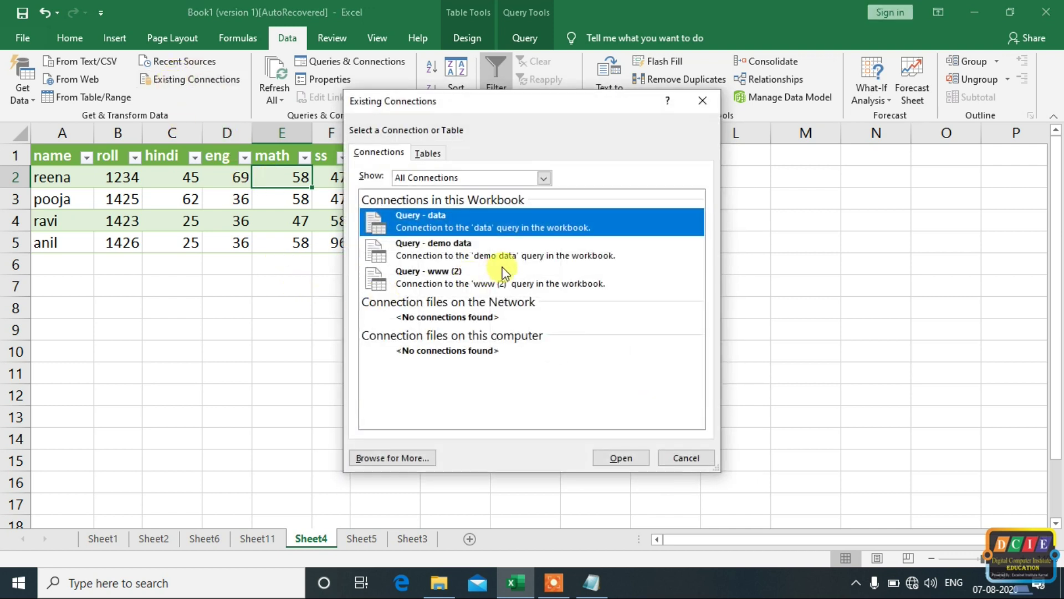
- Set the demo data query's connection properties to refresh every 1 minute
{"action": "left_click", "coordinate": [431, 255]}
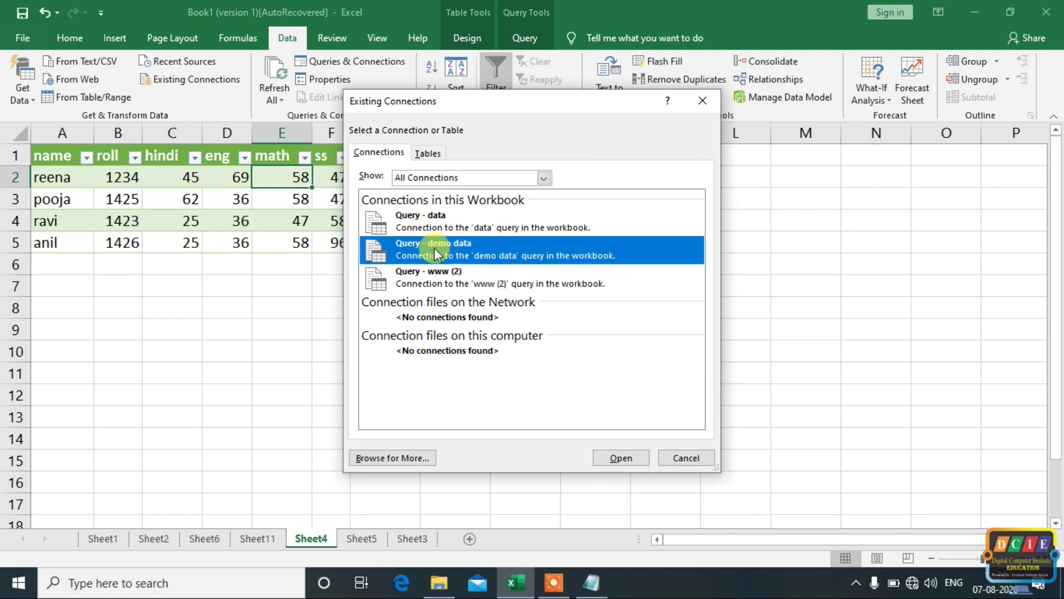
{"action": "right_click", "coordinate": [438, 250]}
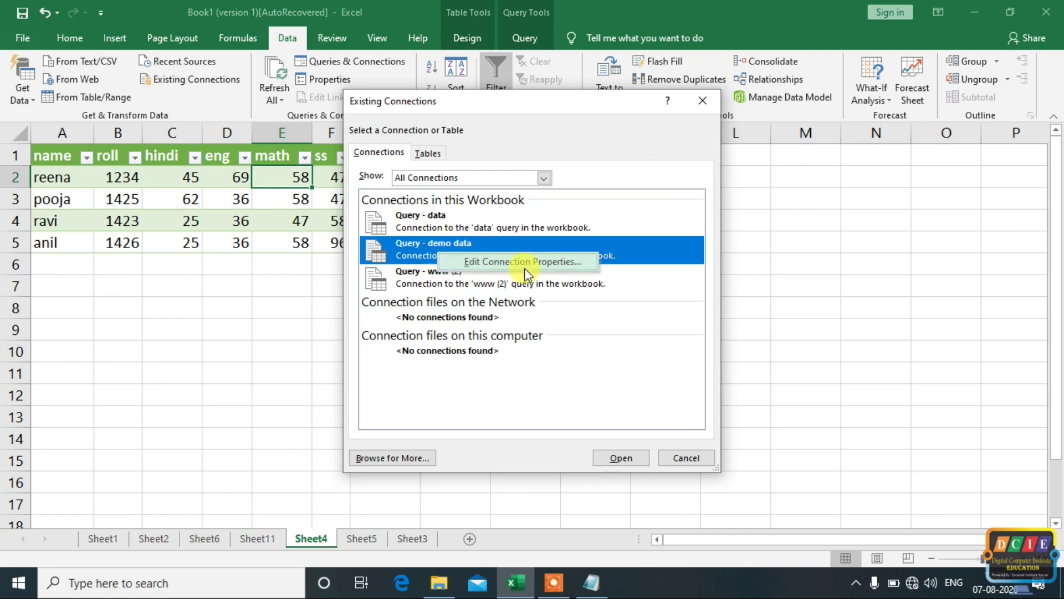
{"action": "left_click", "coordinate": [511, 259]}
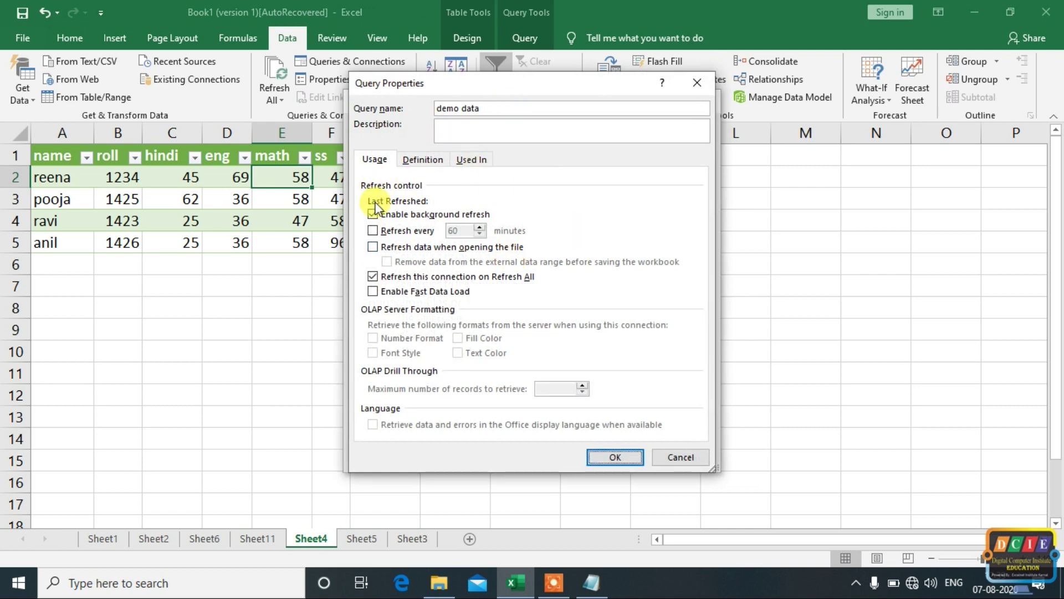
{"action": "left_click", "coordinate": [372, 248]}
{"action": "left_click", "coordinate": [373, 215]}
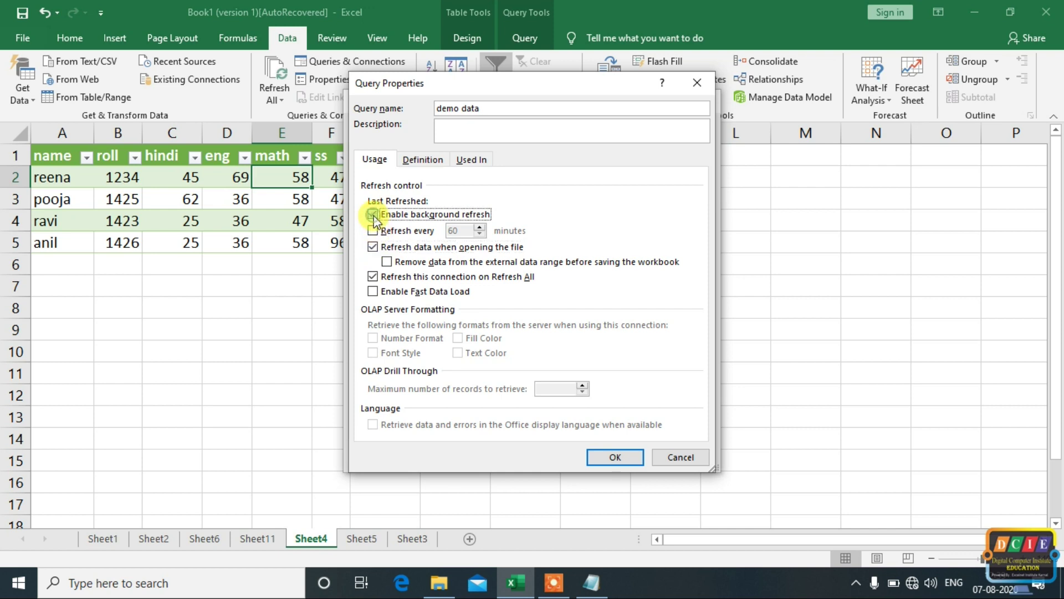
{"action": "left_click", "coordinate": [373, 247]}
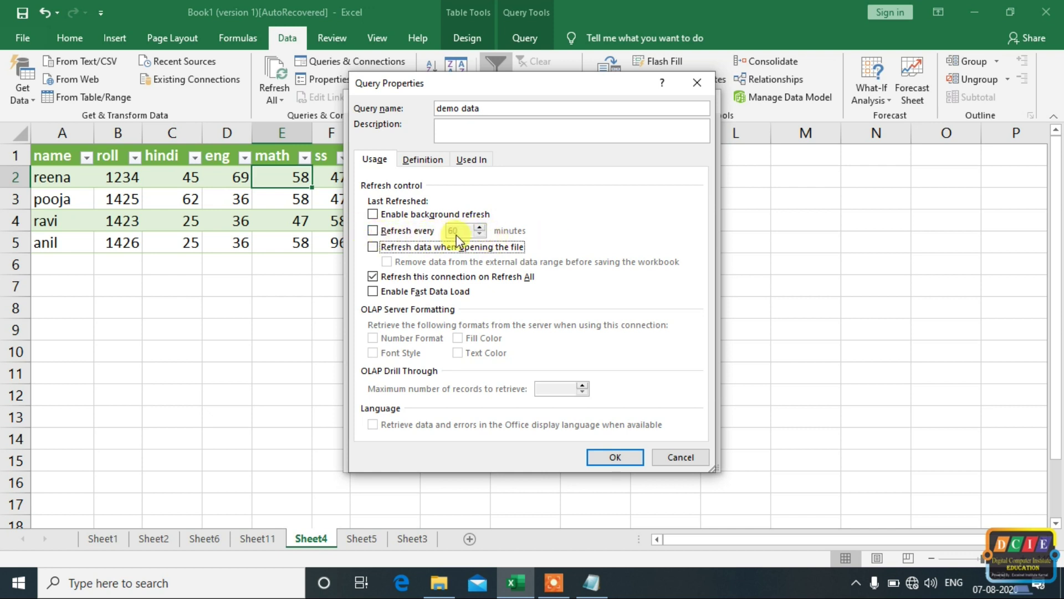
{"action": "left_click", "coordinate": [373, 232]}
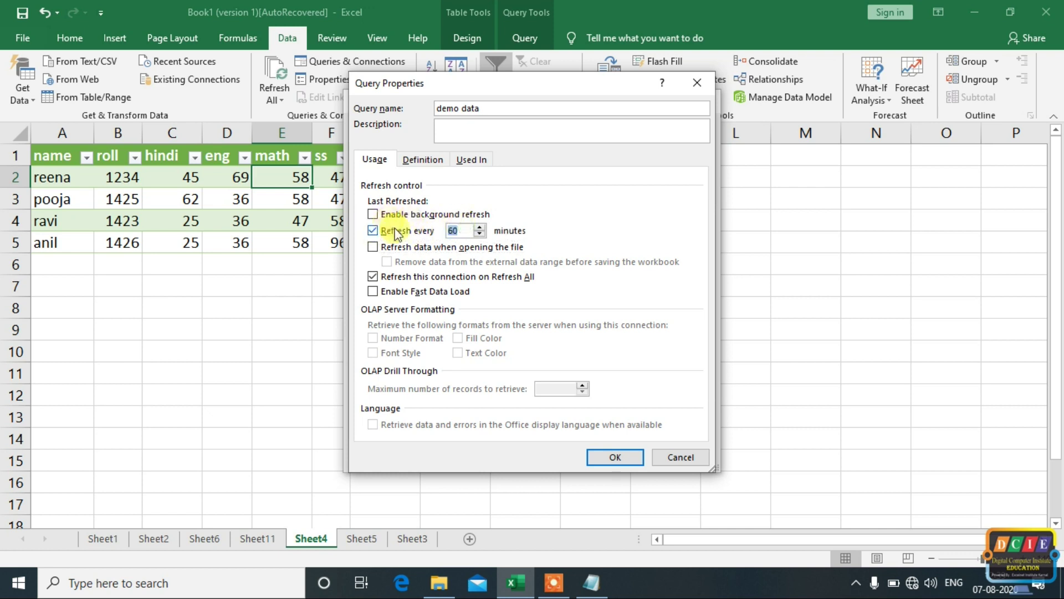
{"action": "type", "text": "1"}
{"action": "left_click", "coordinate": [603, 450]}
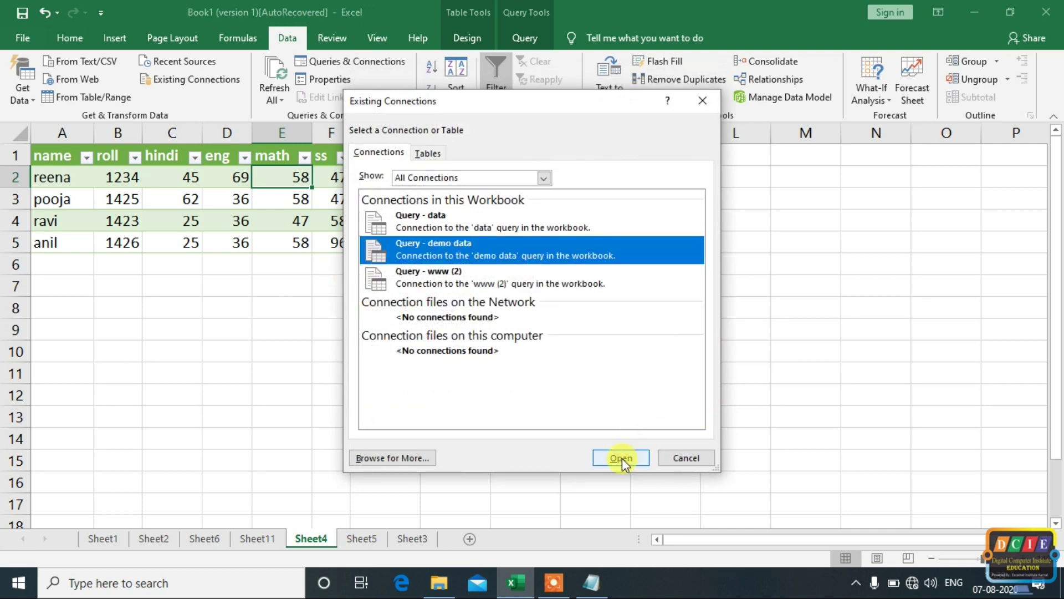
- Try loading demo data into cell E2, dismiss the overlap error, and cancel the import
{"action": "left_click", "coordinate": [621, 458]}
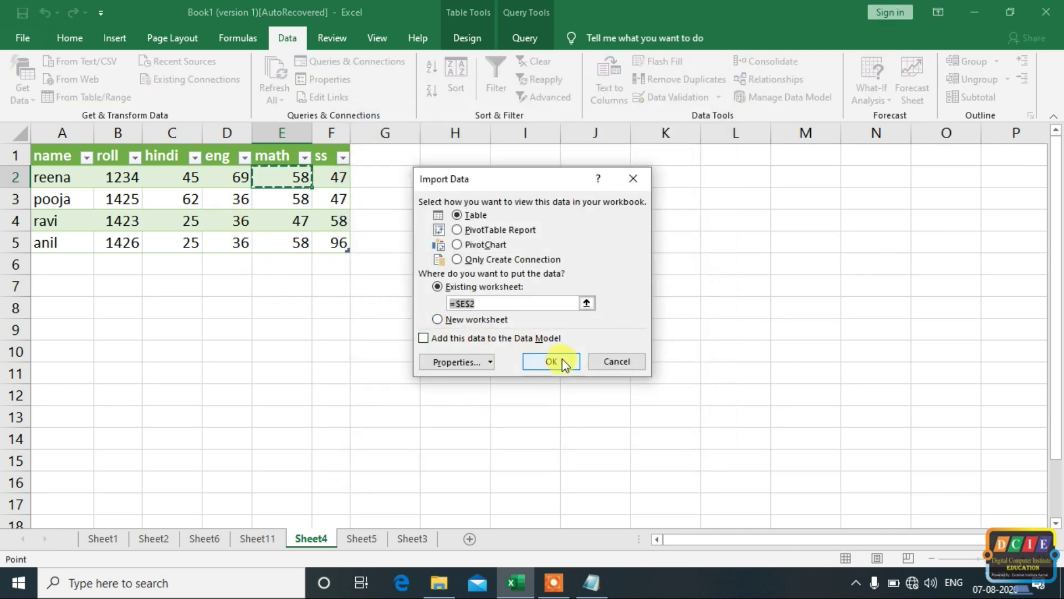
{"action": "left_click", "coordinate": [565, 365]}
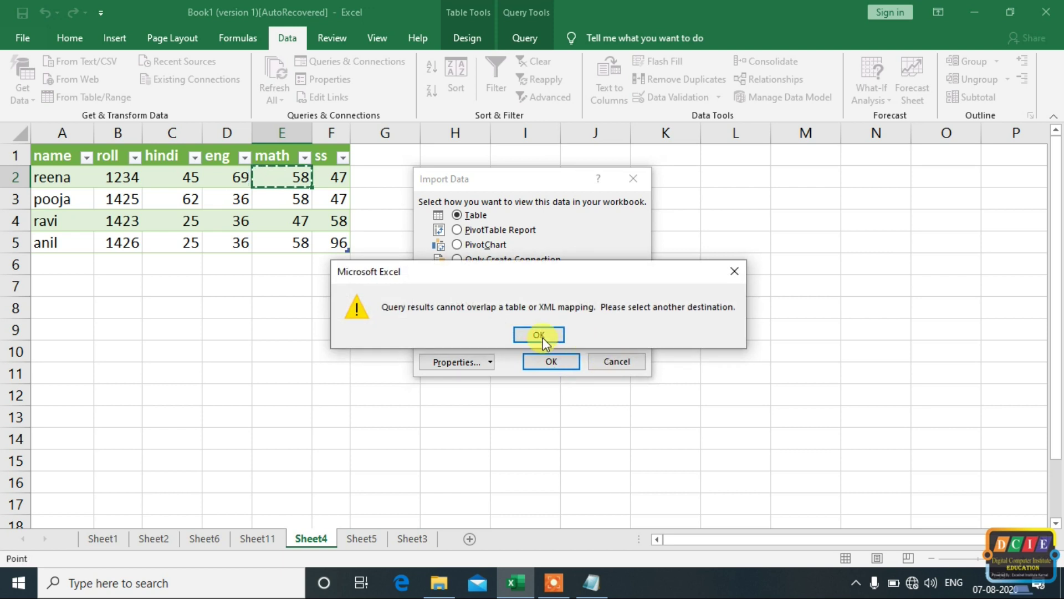
{"action": "left_click", "coordinate": [541, 337]}
{"action": "left_click", "coordinate": [617, 361]}
- Refresh all data connections twice from cell E4, then open Recent Sources
{"action": "left_click", "coordinate": [327, 286]}
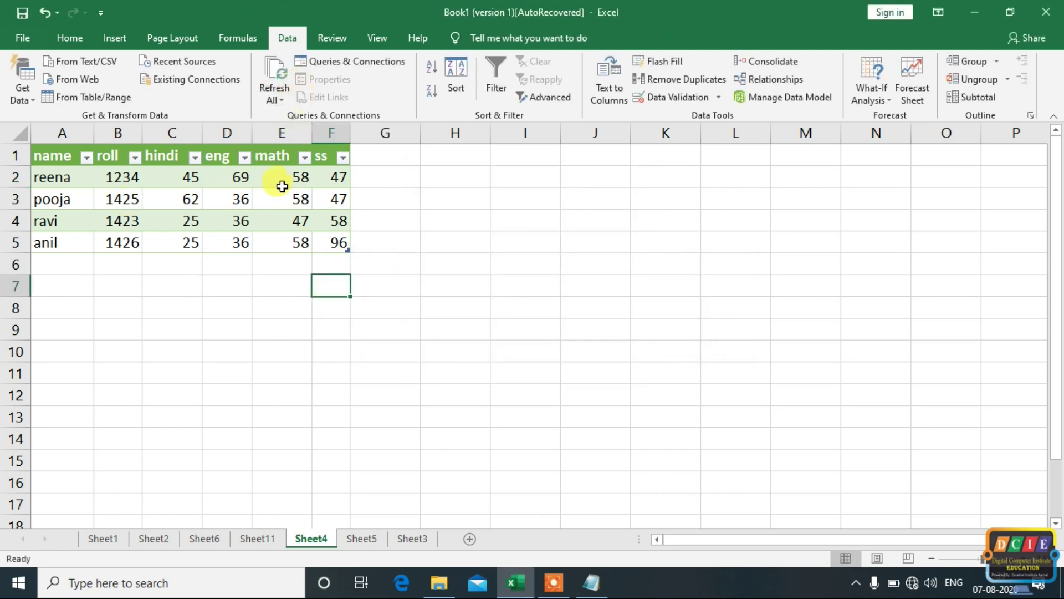
{"action": "left_click", "coordinate": [272, 218]}
{"action": "left_click", "coordinate": [279, 75]}
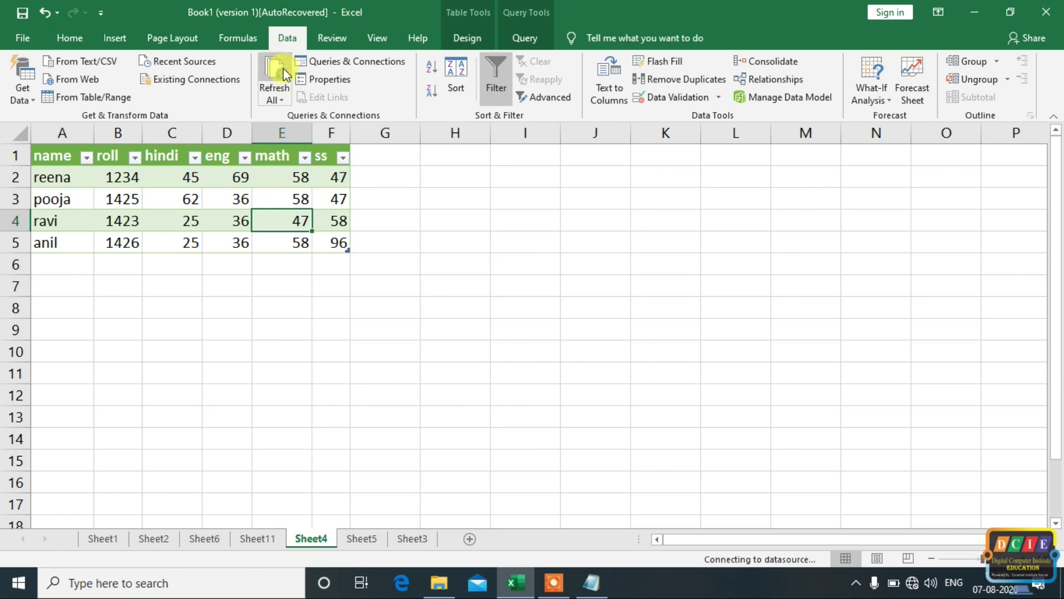
{"action": "left_click", "coordinate": [275, 89]}
{"action": "right_click", "coordinate": [258, 173]}
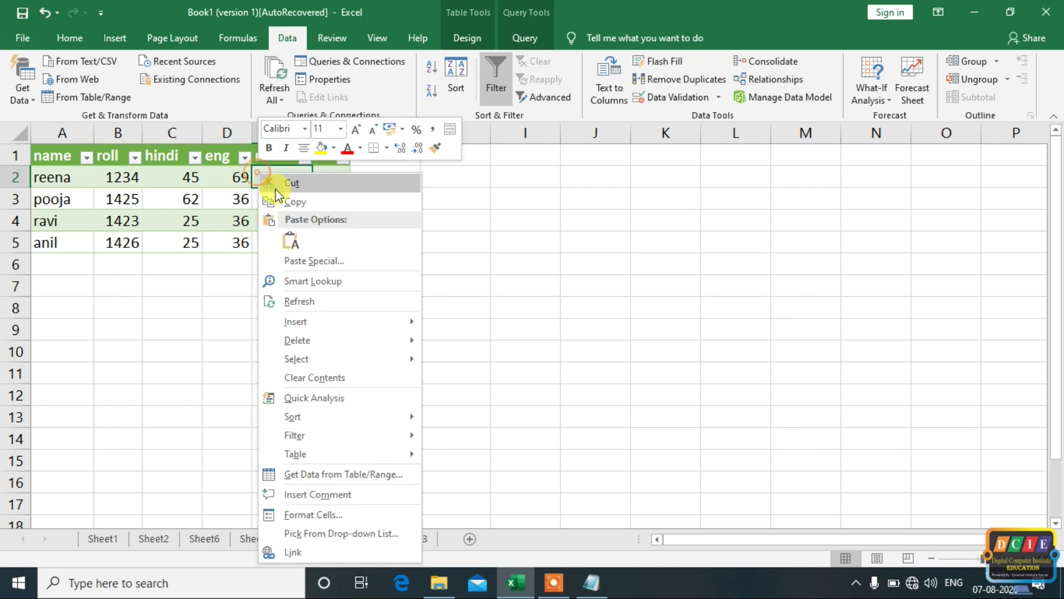
{"action": "left_click", "coordinate": [196, 69]}
{"action": "left_click", "coordinate": [199, 79]}
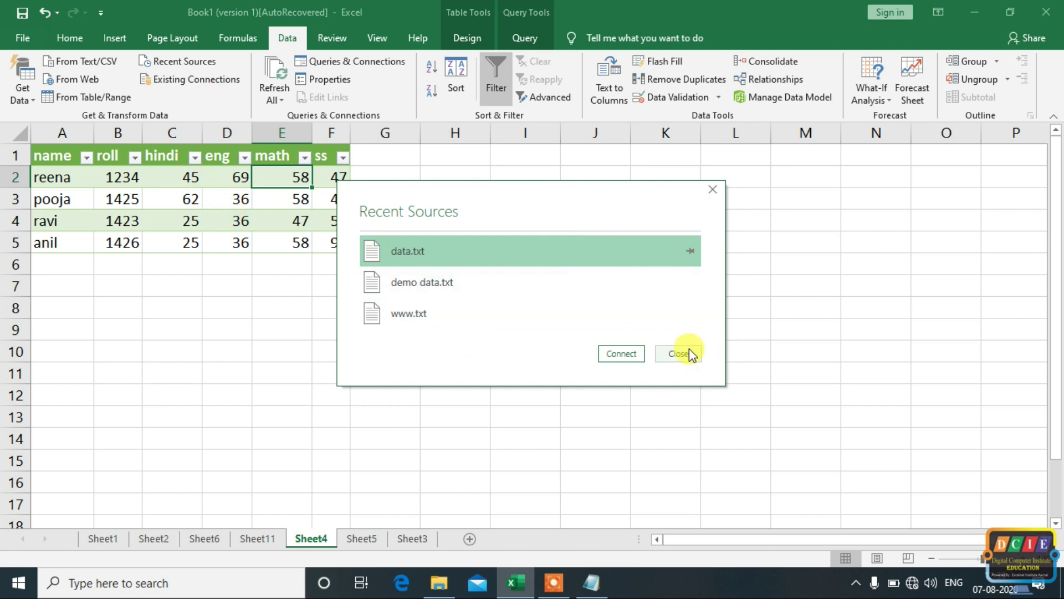
- Set the demo data connection to refresh in the background, with 'Refresh every 1 minute' turned off
{"action": "left_click", "coordinate": [687, 352]}
{"action": "left_click", "coordinate": [183, 83]}
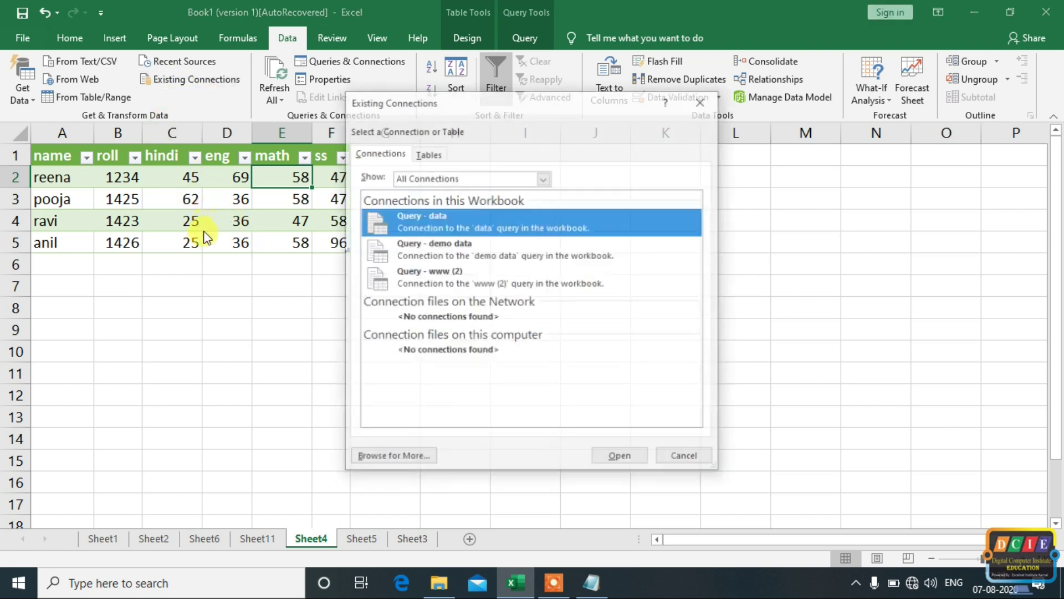
{"action": "right_click", "coordinate": [482, 249]}
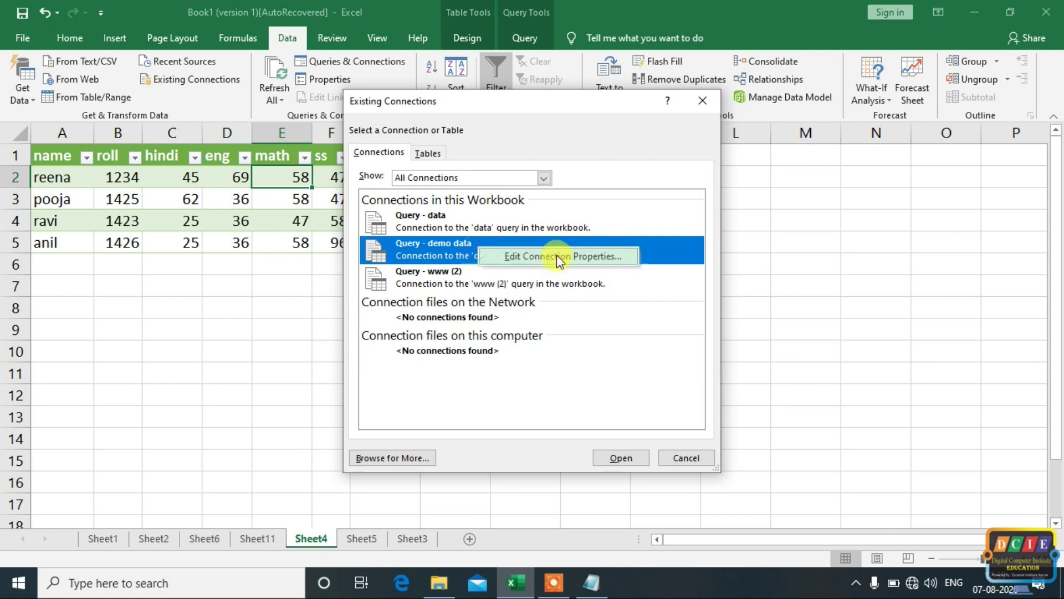
{"action": "left_click", "coordinate": [556, 255]}
{"action": "left_click", "coordinate": [386, 213]}
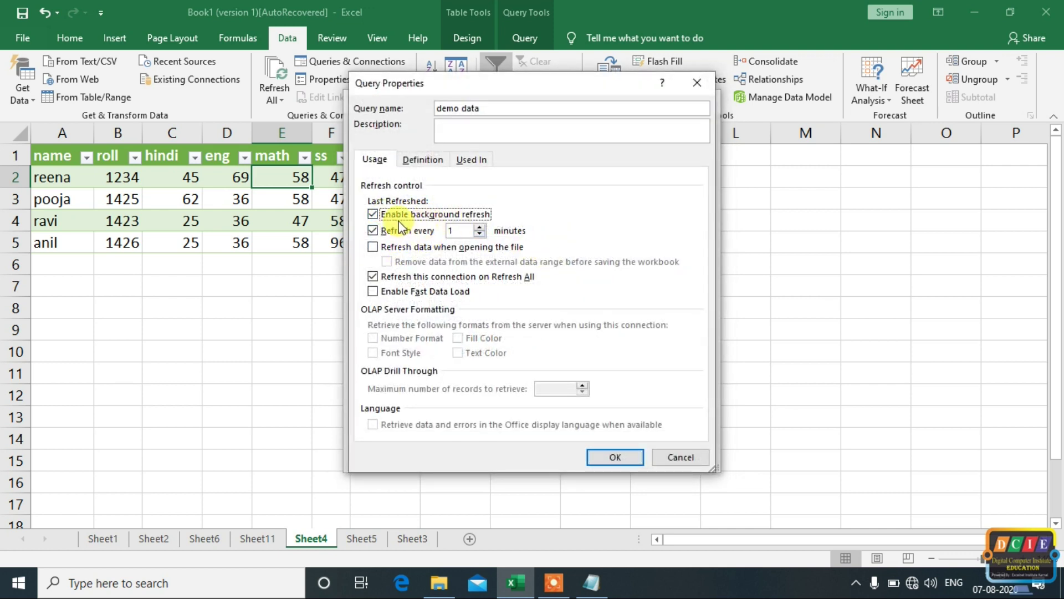
{"action": "left_click", "coordinate": [372, 232]}
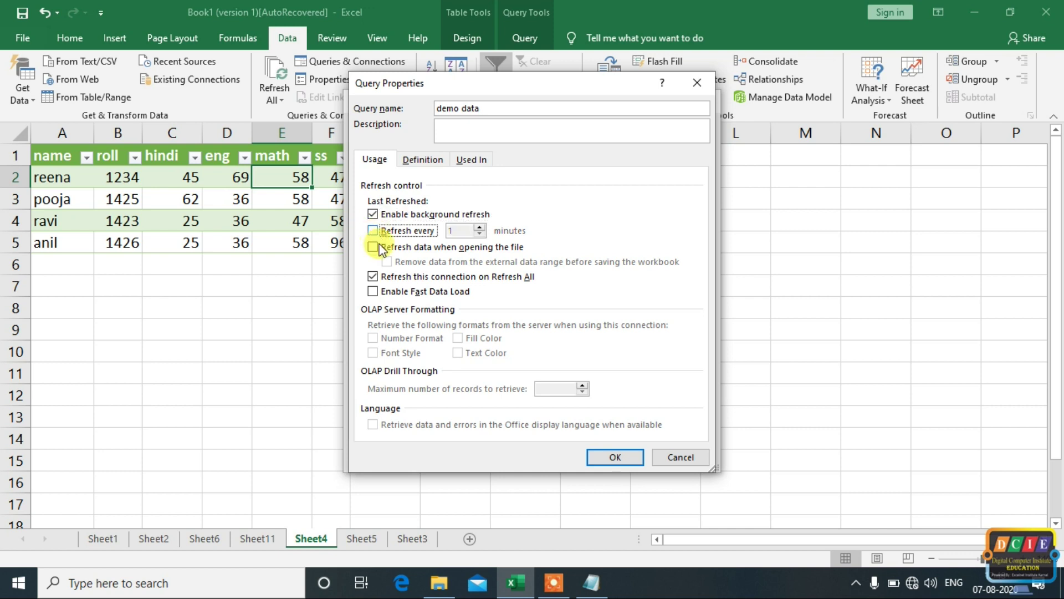
{"action": "left_click", "coordinate": [617, 456]}
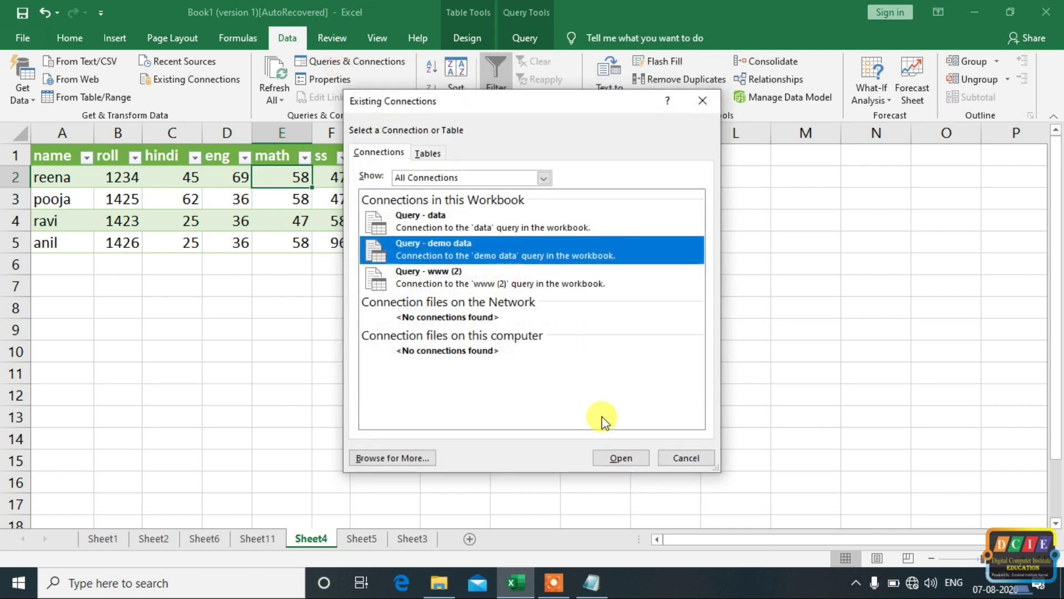
{"action": "left_click", "coordinate": [621, 458]}
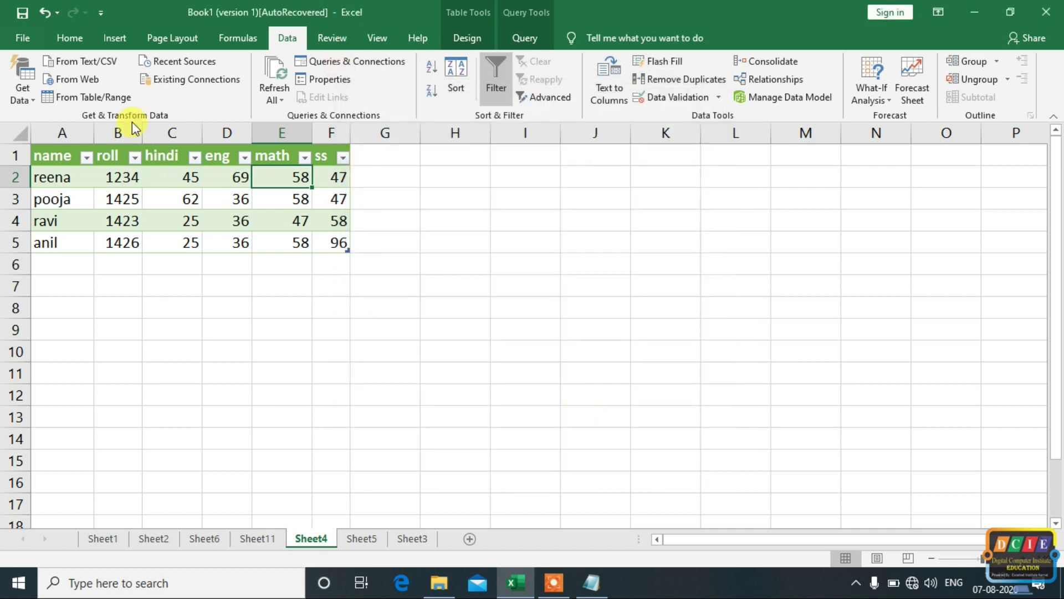
- Refresh all workbook data and show the Queries & Connections pane
{"action": "left_click", "coordinate": [259, 95]}
{"action": "left_click", "coordinate": [205, 204]}
{"action": "left_click", "coordinate": [377, 68]}
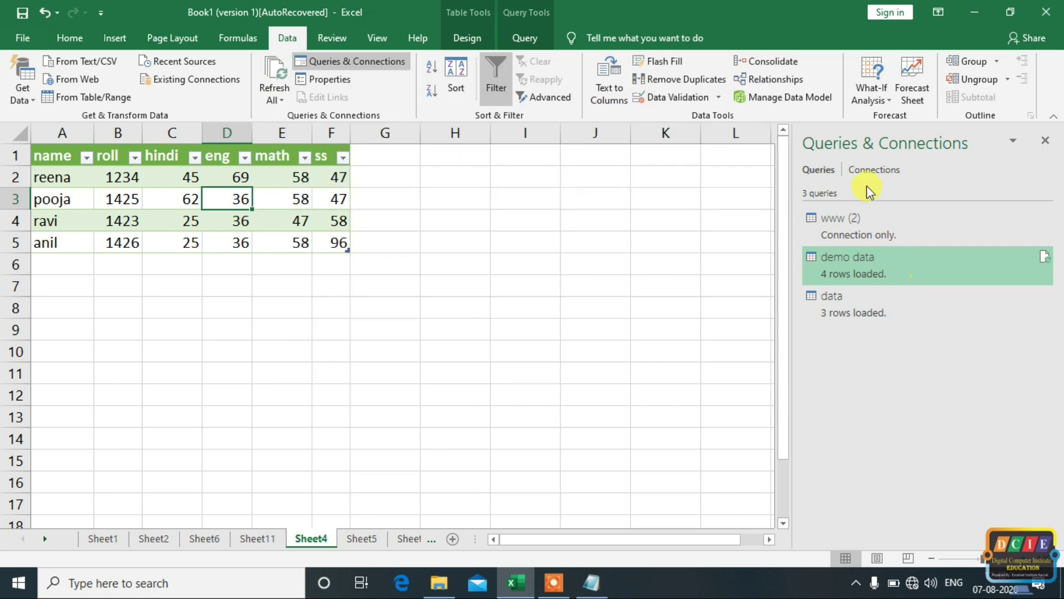
{"action": "mouse_move", "coordinate": [923, 264]}
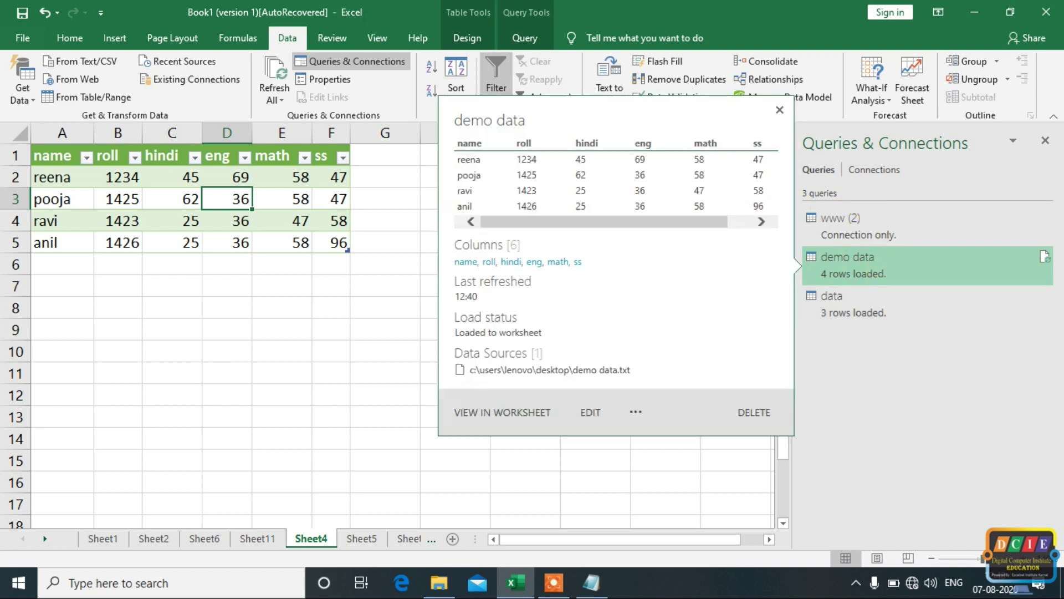
- Review the demo data query's properties, close them unchanged, and reopen its options menu
{"action": "right_click", "coordinate": [858, 266]}
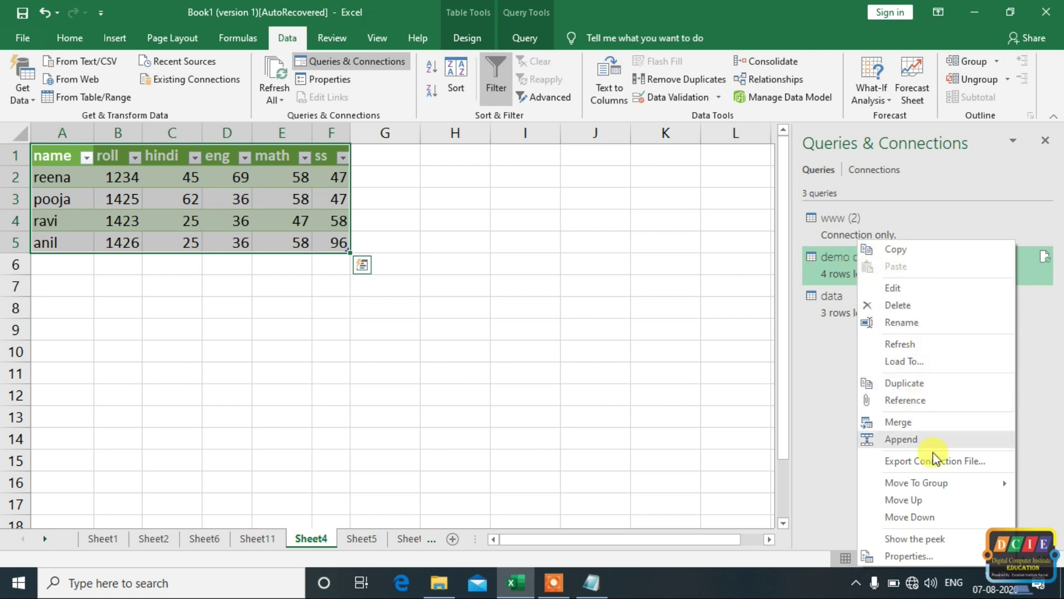
{"action": "left_click", "coordinate": [935, 556]}
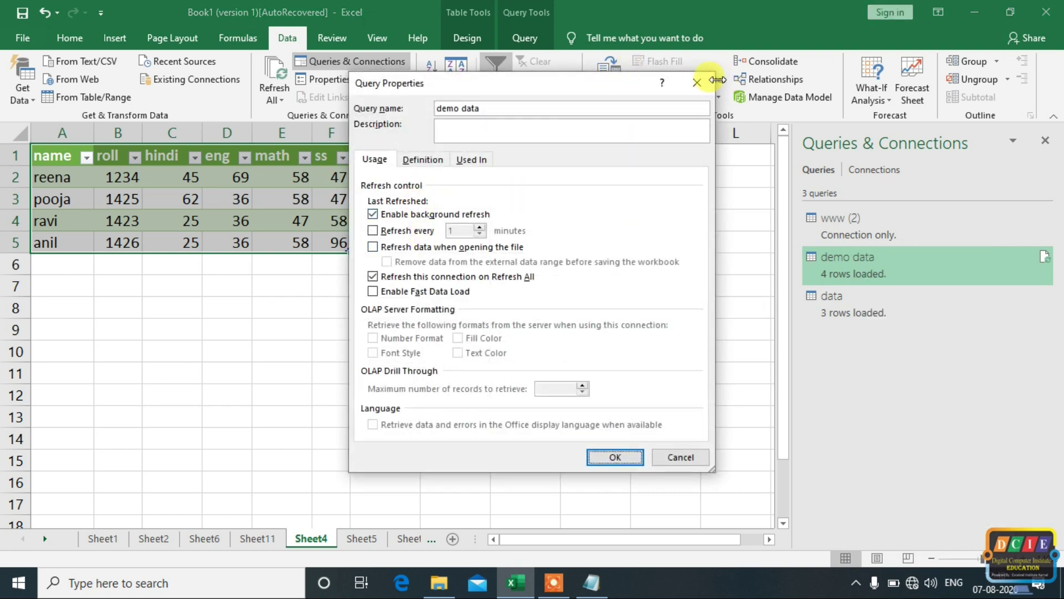
{"action": "left_click", "coordinate": [697, 82]}
{"action": "right_click", "coordinate": [884, 273]}
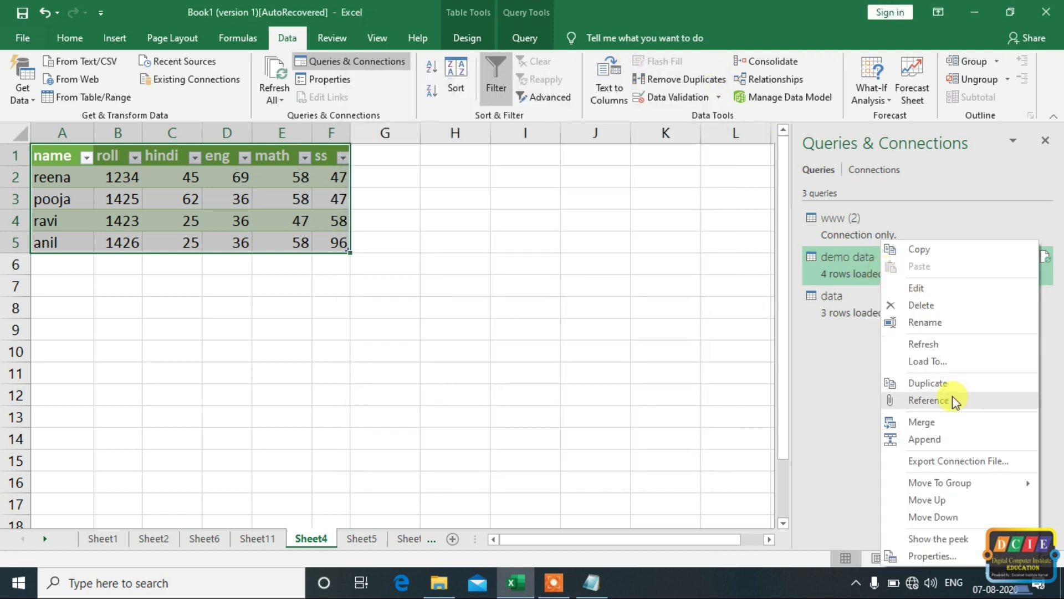
{"action": "left_click", "coordinate": [928, 292]}
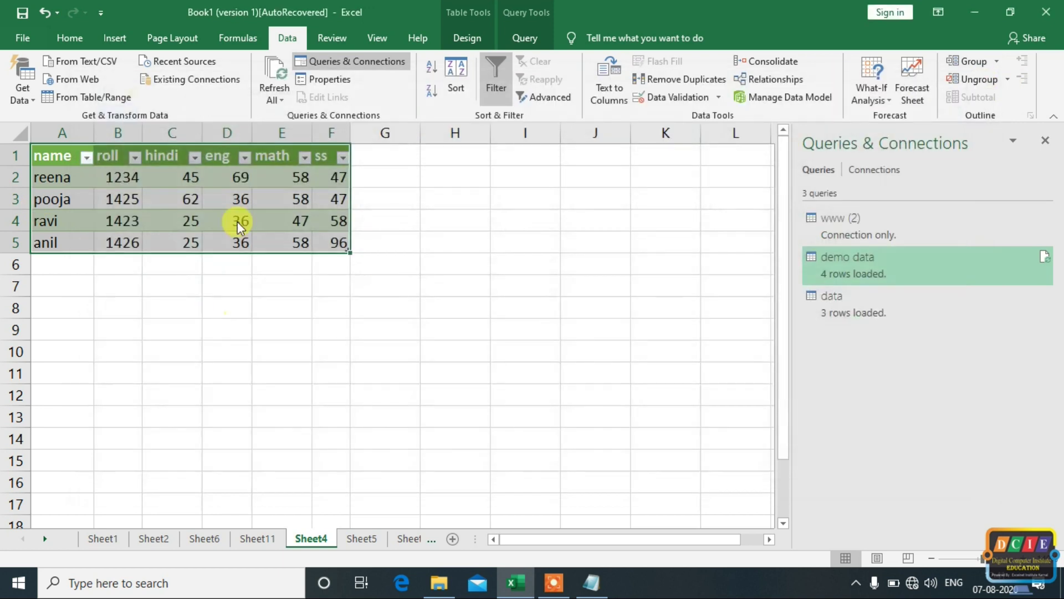
{"action": "left_click", "coordinate": [968, 83]}
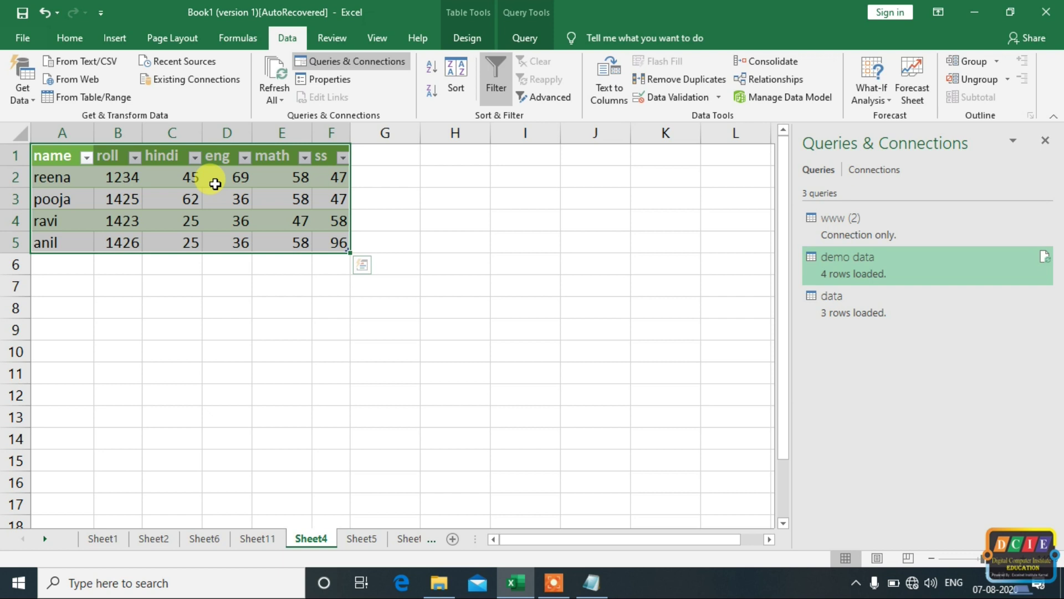
- Select cell D2 and close the Queries & Connections pane
{"action": "left_click", "coordinate": [221, 178]}
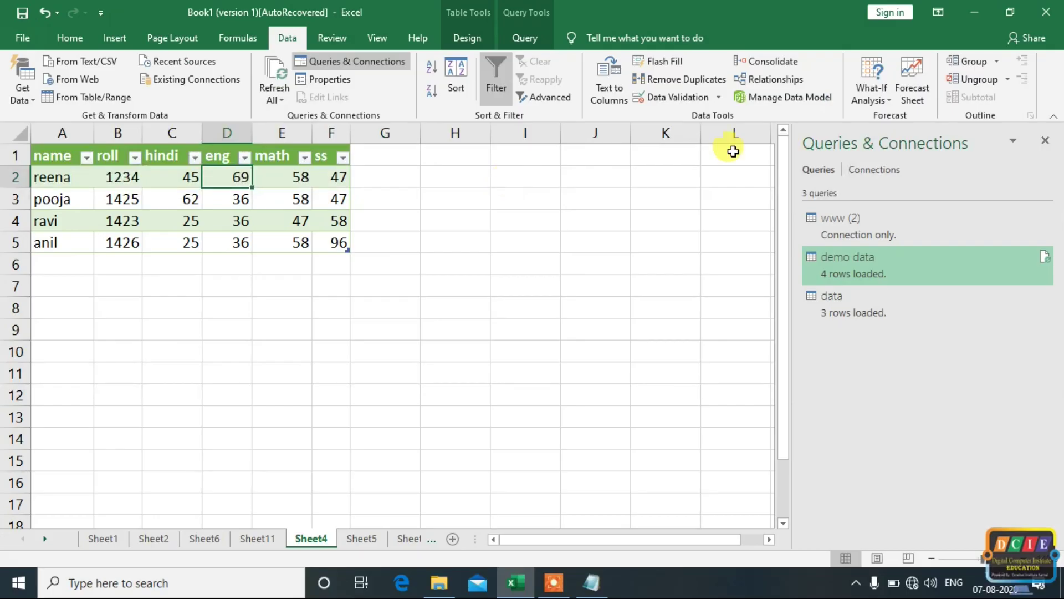
{"action": "left_click", "coordinate": [1046, 140]}
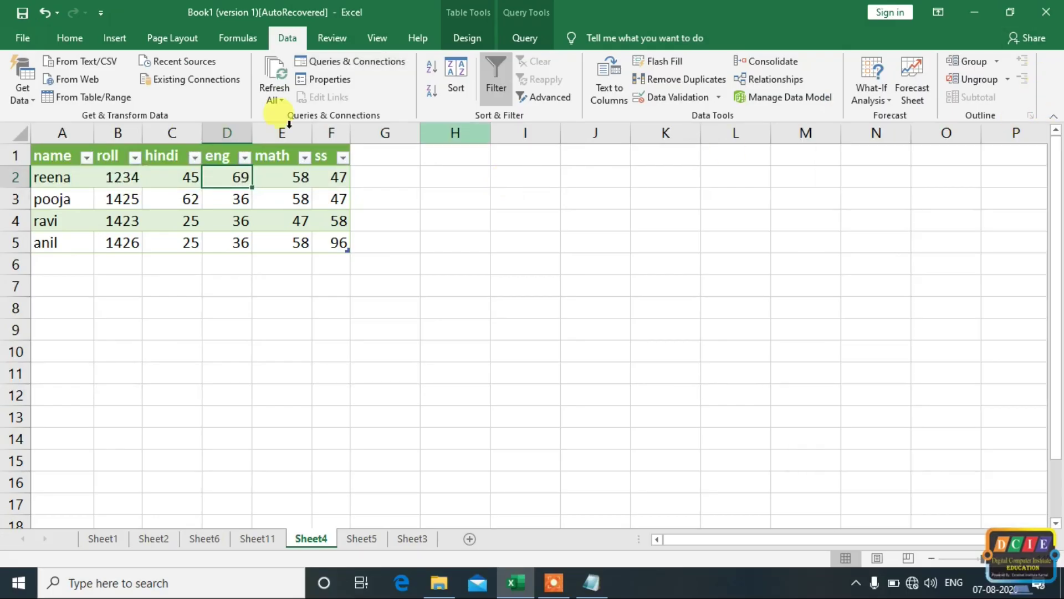
- On Sheet1, zoom in on the marks table and select DHEERAJ's marks F4 to J4
{"action": "left_click", "coordinate": [205, 540]}
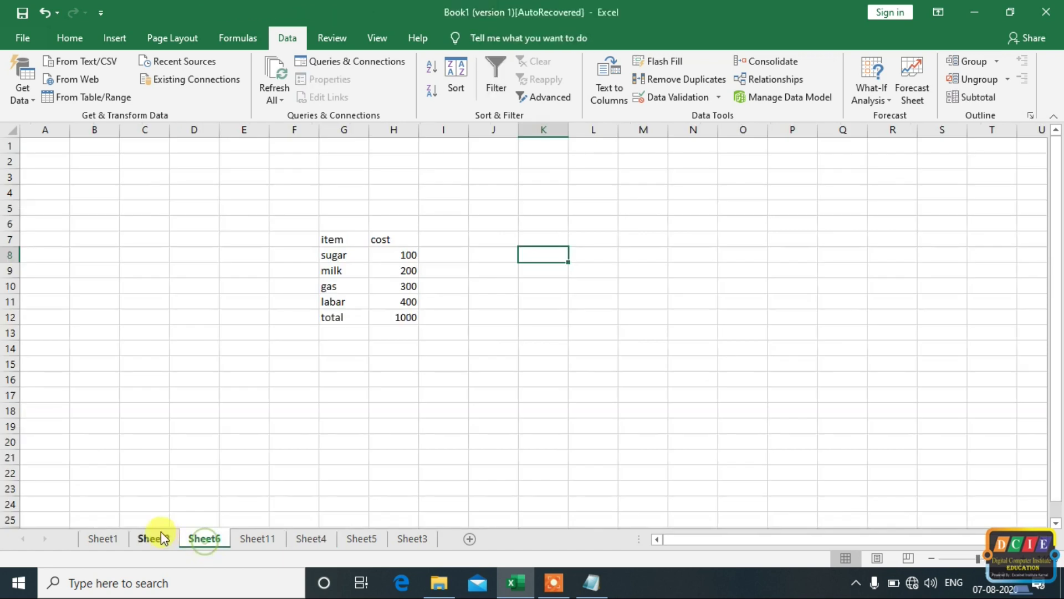
{"action": "left_click", "coordinate": [102, 538]}
{"action": "scroll", "coordinate": [421, 277], "scroll_direction": "up", "scroll_amount": 1}
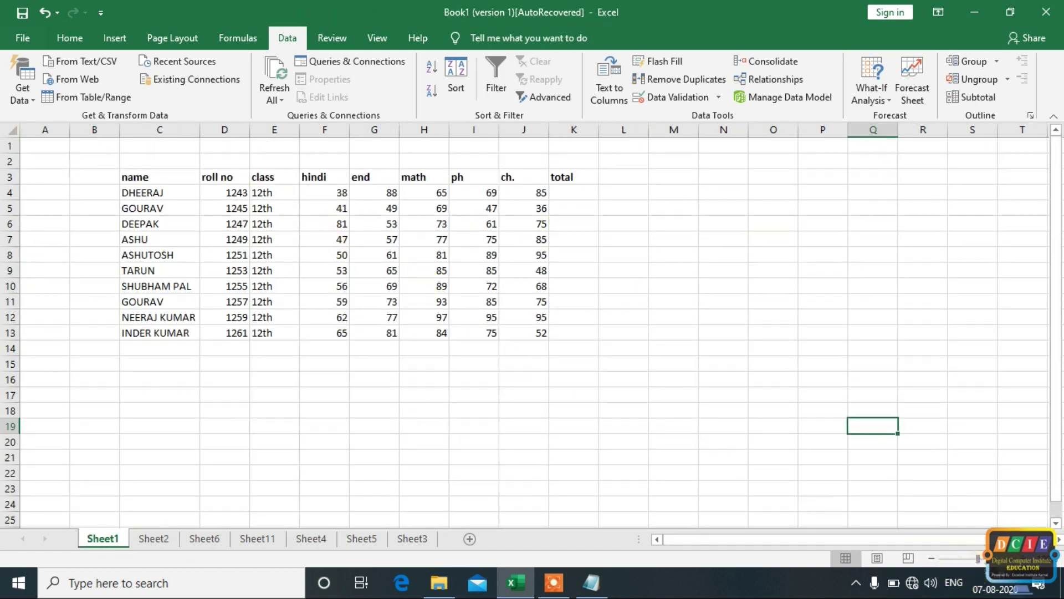
{"action": "left_click", "coordinate": [1036, 558]}
{"action": "left_click", "coordinate": [1035, 558]}
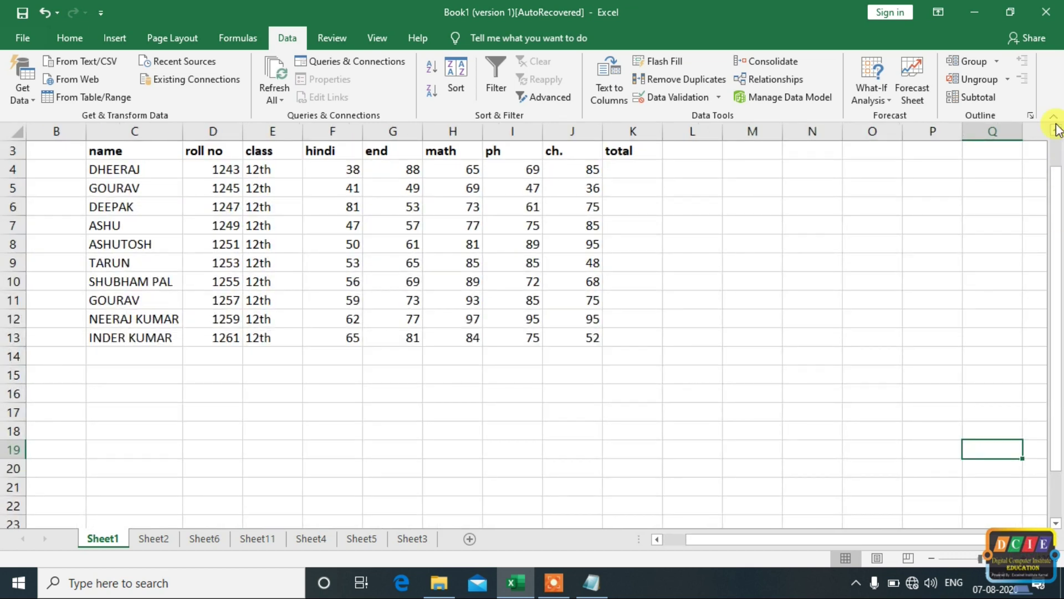
{"action": "left_click", "coordinate": [1057, 129]}
{"action": "left_click", "coordinate": [1057, 130]}
{"action": "left_click_drag", "start_coordinate": [899, 544], "coordinate": [853, 536]}
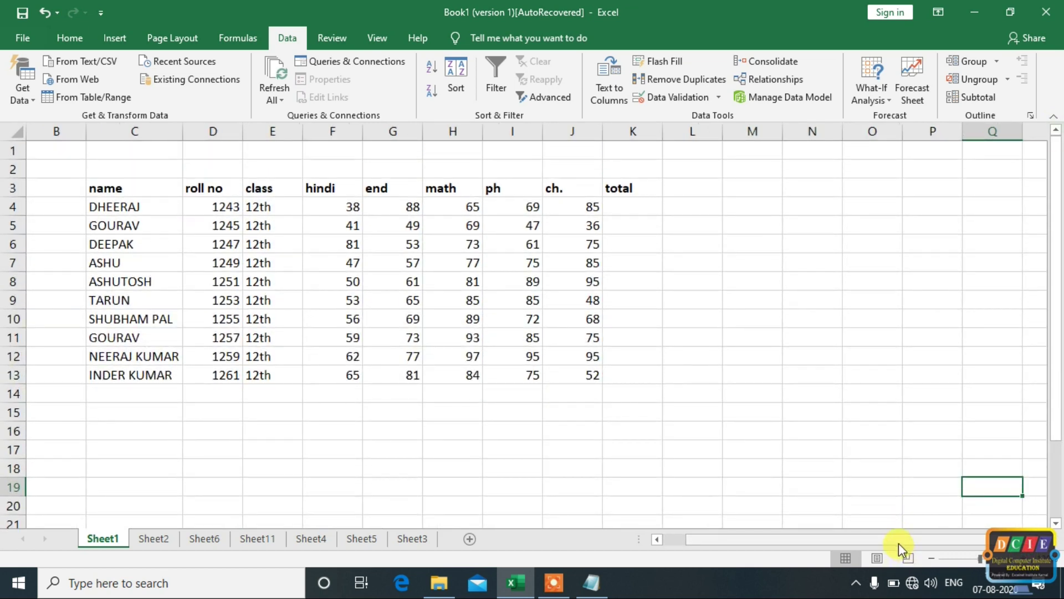
{"action": "left_click", "coordinate": [599, 466]}
{"action": "left_click_drag", "start_coordinate": [414, 209], "coordinate": [634, 208]}
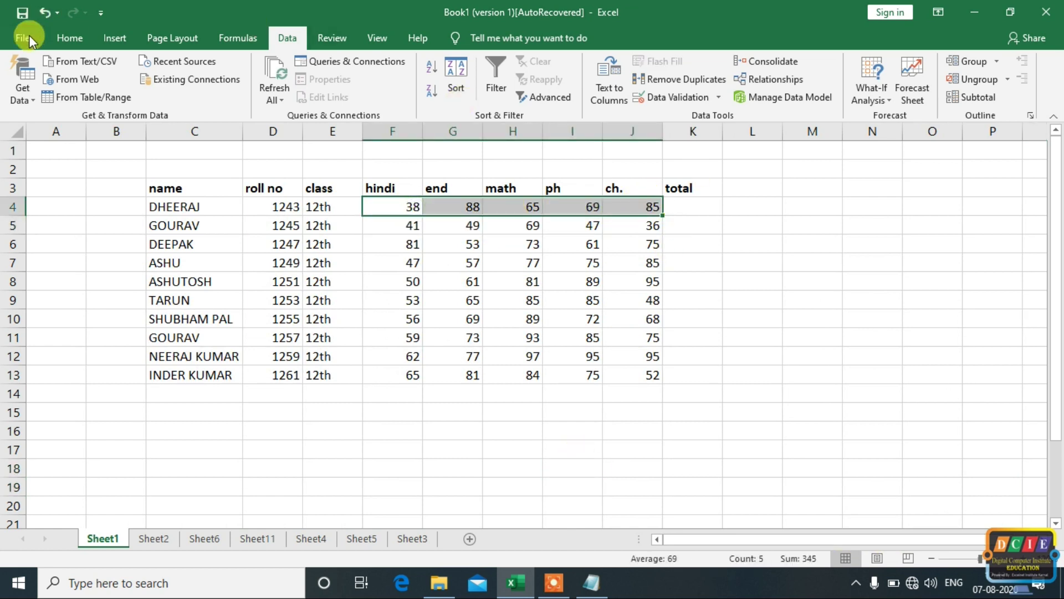
- AutoSum row 4 into K4 (345) and fill the total formula down to K13
{"action": "left_click", "coordinate": [69, 37]}
{"action": "left_click", "coordinate": [924, 62]}
{"action": "left_click", "coordinate": [743, 263]}
{"action": "left_click", "coordinate": [690, 188]}
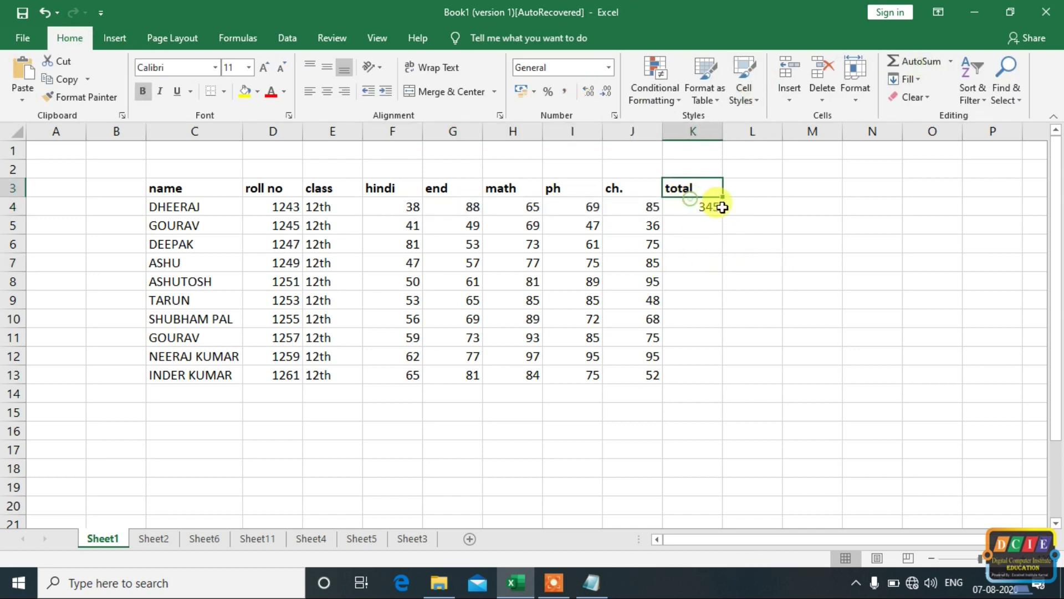
{"action": "left_click", "coordinate": [712, 209]}
{"action": "left_click_drag", "start_coordinate": [722, 219], "coordinate": [723, 377]}
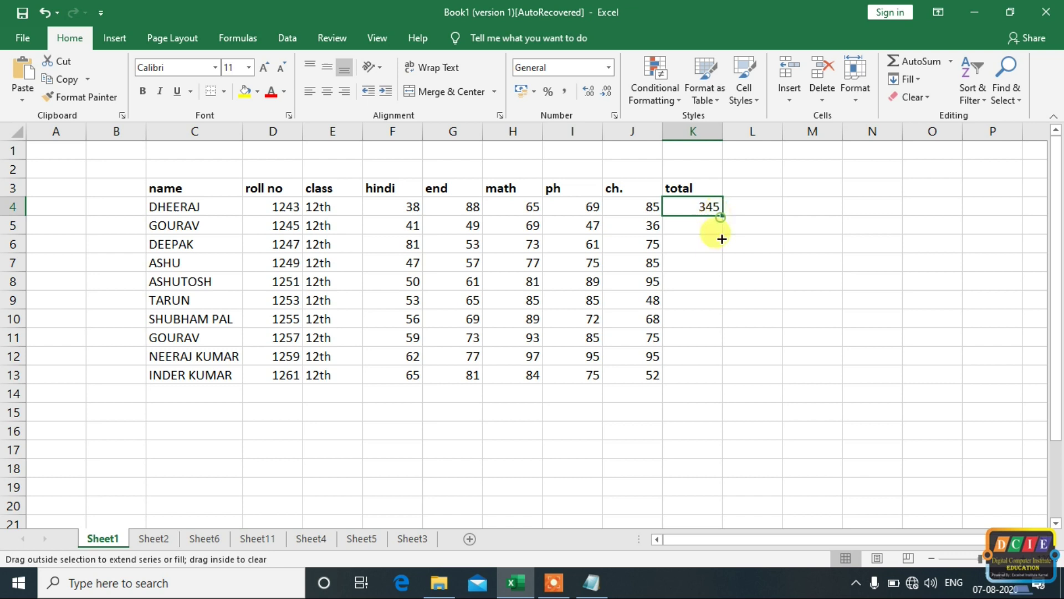
{"action": "left_click", "coordinate": [823, 333]}
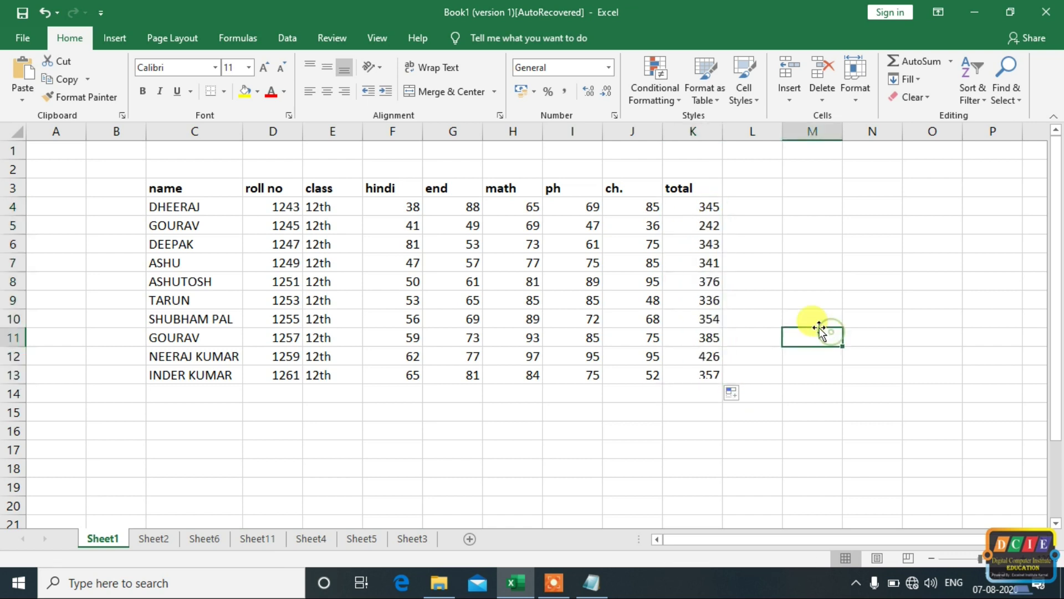
- Select the student data range C4 to K13
{"action": "left_click", "coordinate": [826, 274]}
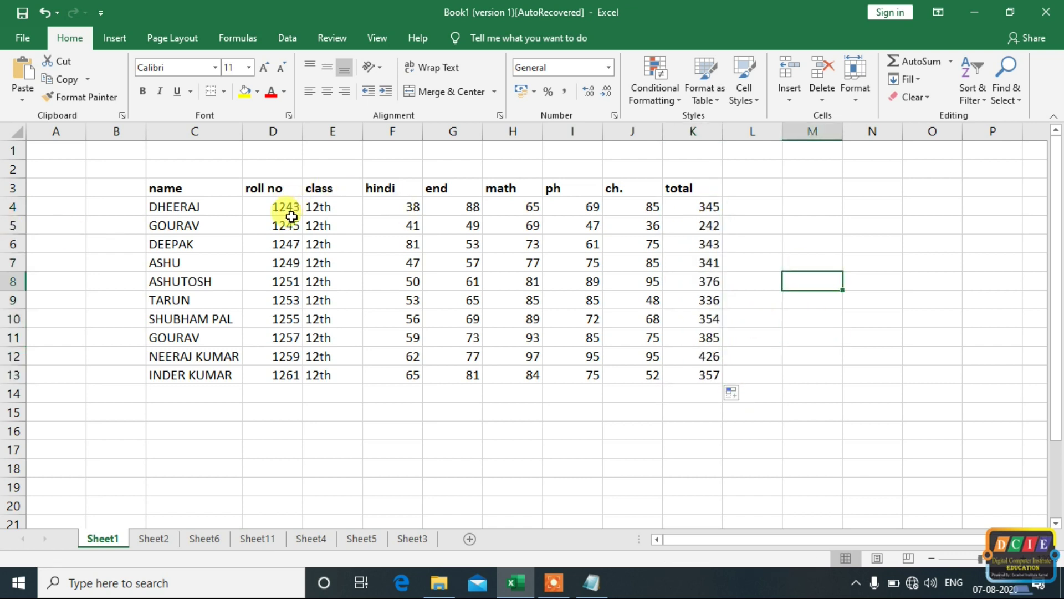
{"action": "left_click_drag", "start_coordinate": [182, 206], "coordinate": [189, 372]}
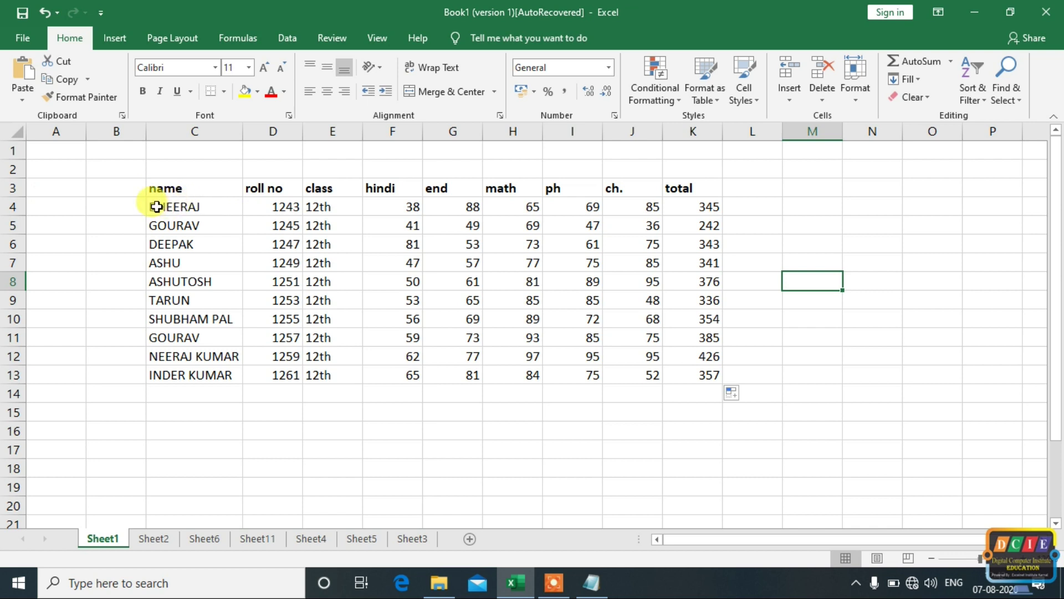
{"action": "left_click", "coordinate": [191, 430]}
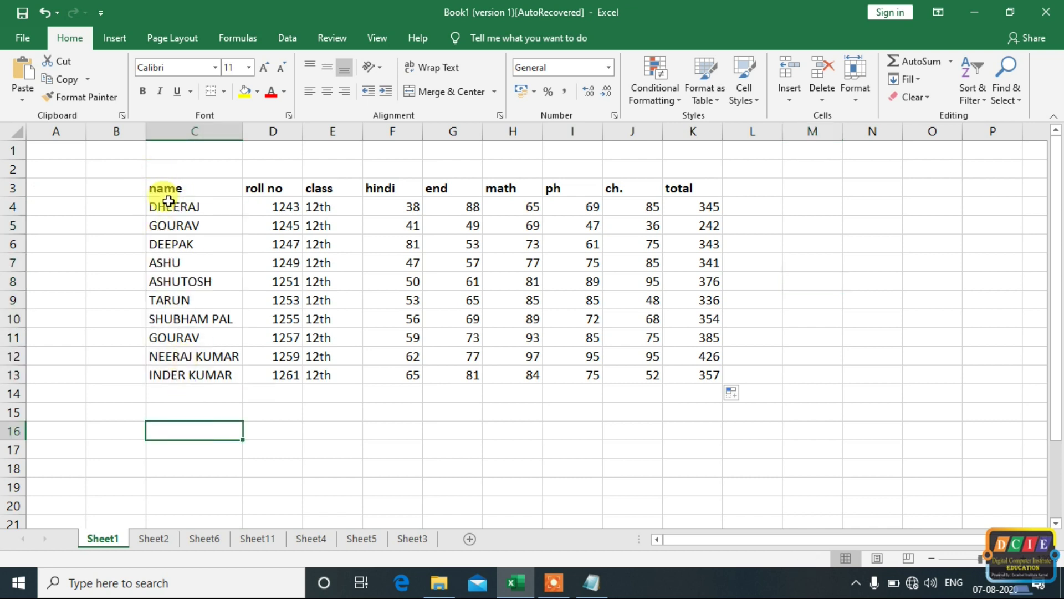
{"action": "left_click_drag", "start_coordinate": [158, 207], "coordinate": [708, 372]}
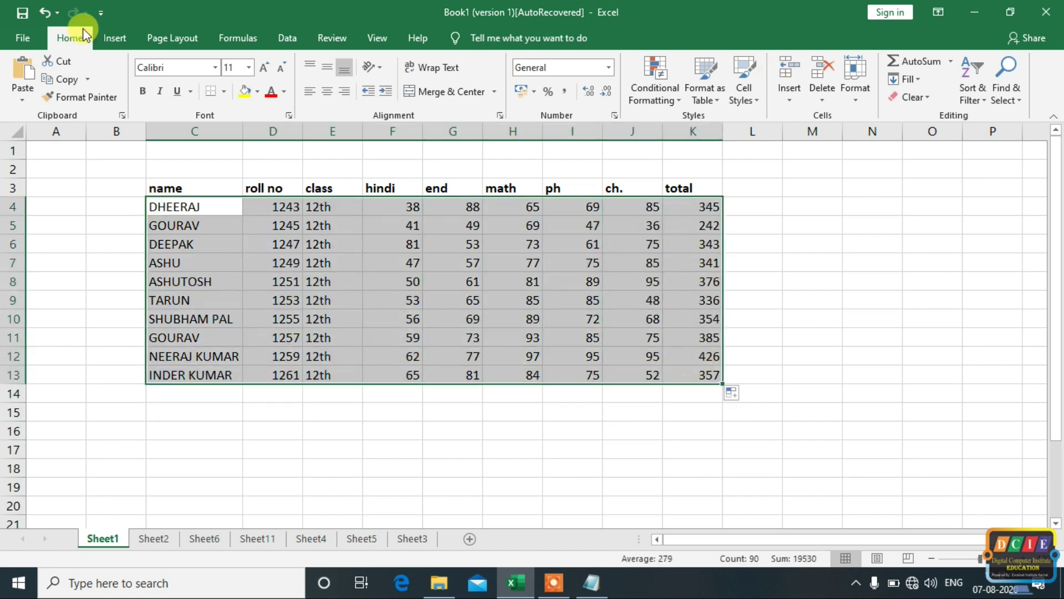
{"action": "left_click", "coordinate": [298, 38]}
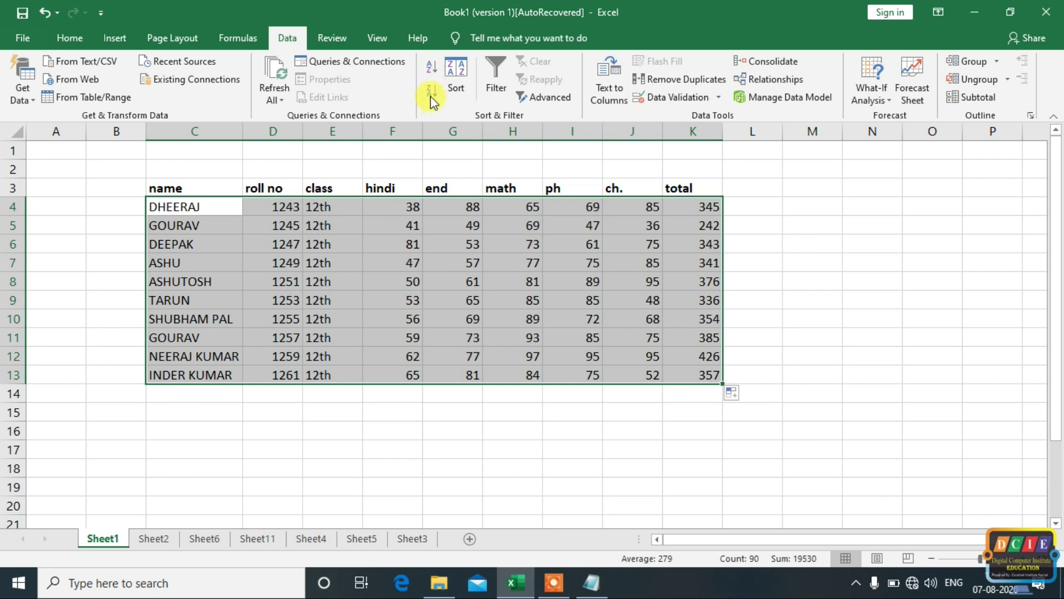
- Sort the selected rows by name A to Z, then Z to A so TARUN comes first
{"action": "left_click", "coordinate": [434, 65]}
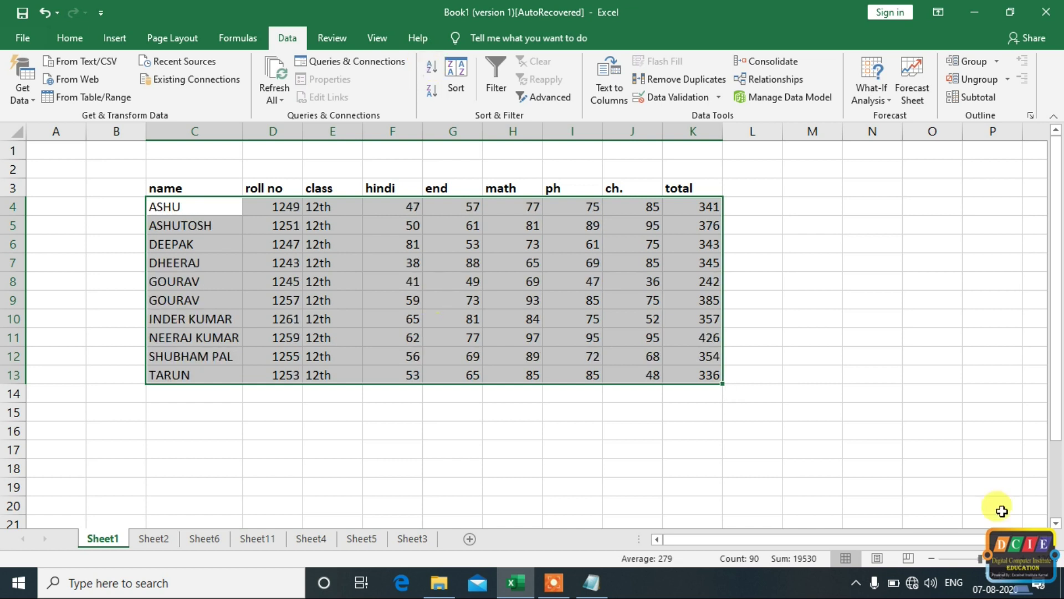
{"action": "scroll", "coordinate": [1036, 444], "scroll_direction": "up", "scroll_amount": 1, "text": "ctrl"}
{"action": "scroll", "coordinate": [1036, 444], "scroll_direction": "up", "scroll_amount": 1, "text": "ctrl"}
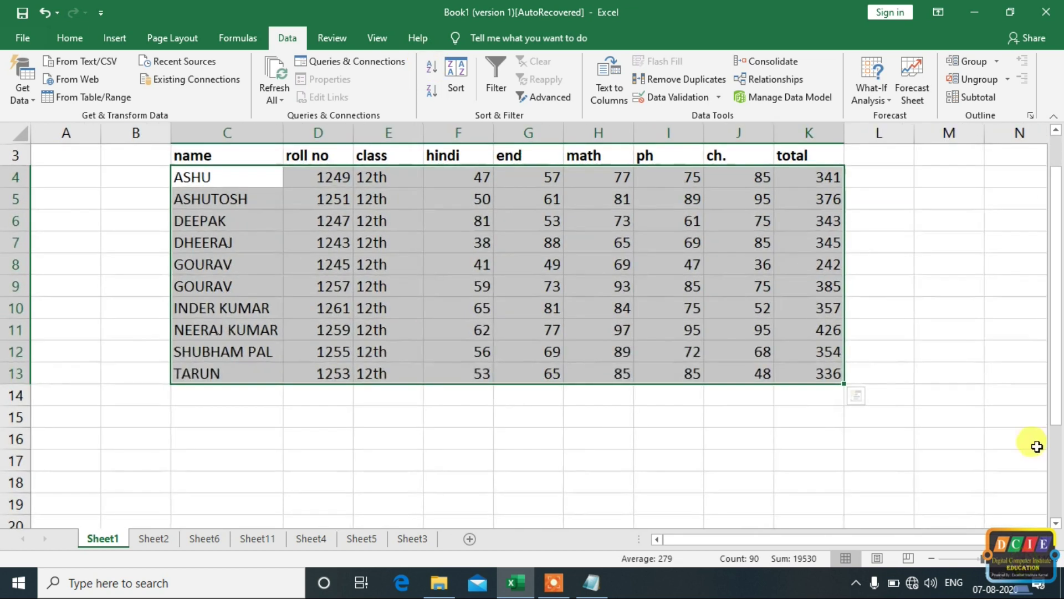
{"action": "left_click", "coordinate": [1056, 130]}
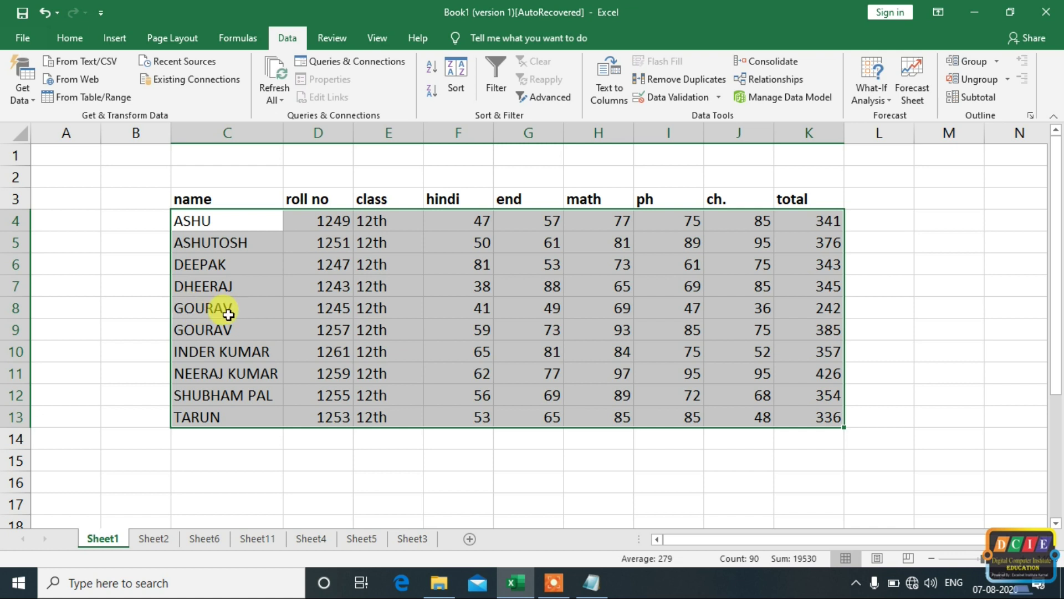
{"action": "left_click", "coordinate": [432, 91]}
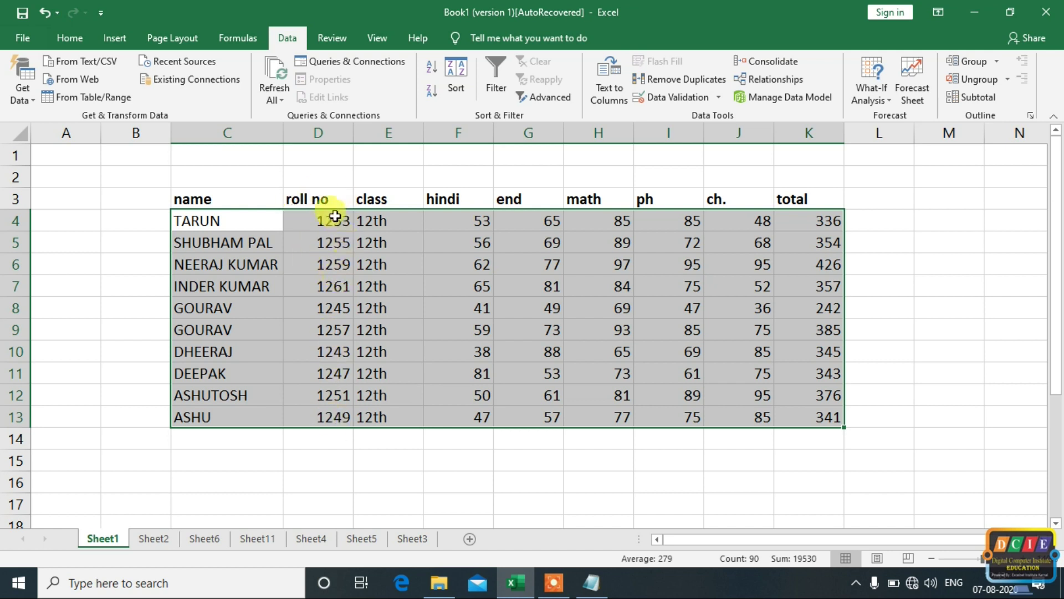
- After checking the class and total columns, select C3 to K13 including the header row
{"action": "left_click_drag", "start_coordinate": [386, 218], "coordinate": [381, 416]}
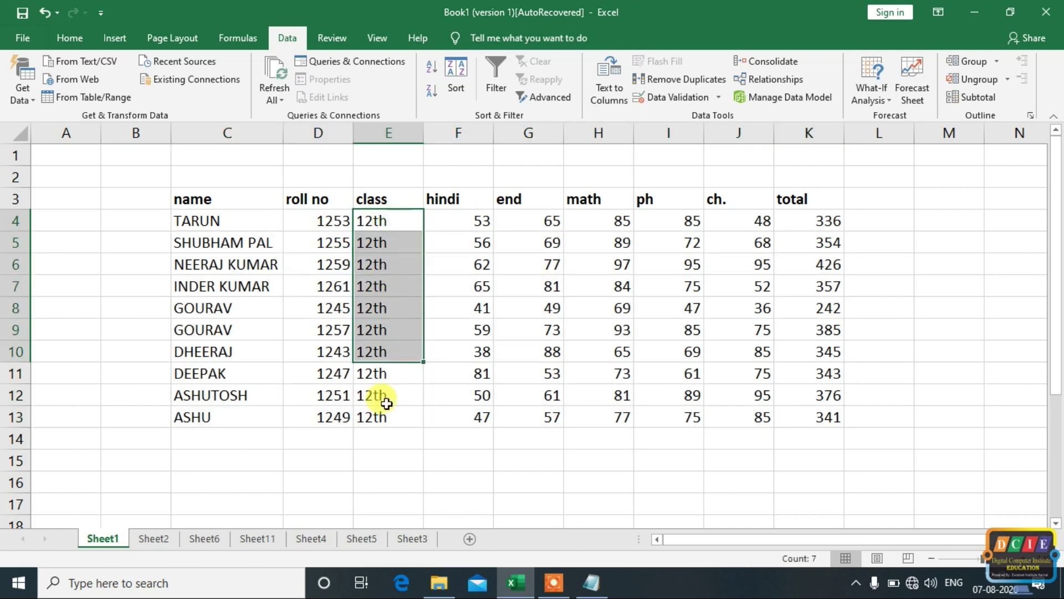
{"action": "left_click", "coordinate": [388, 499]}
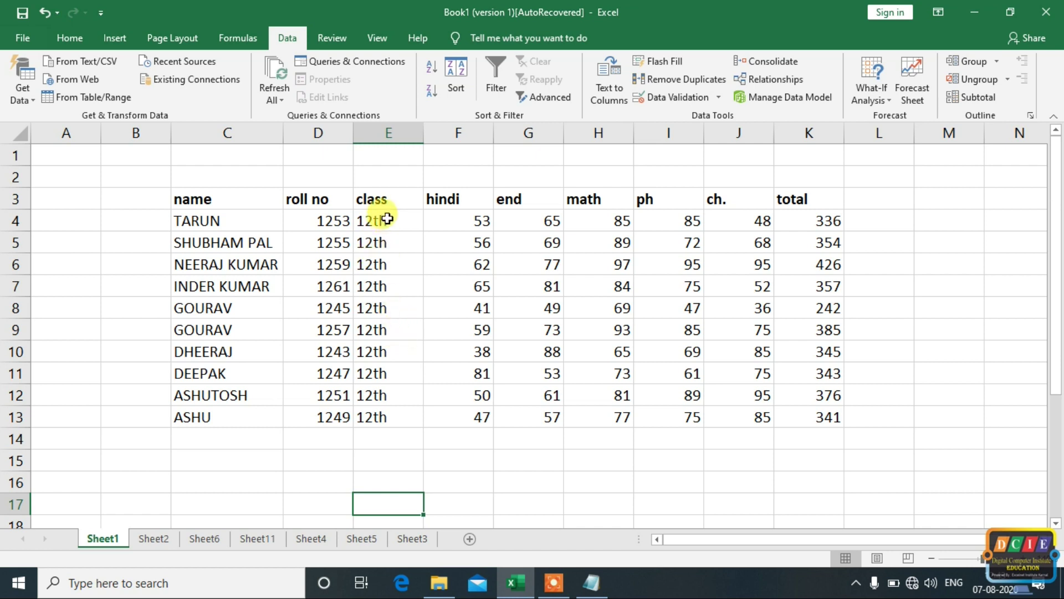
{"action": "left_click_drag", "start_coordinate": [387, 218], "coordinate": [390, 287]}
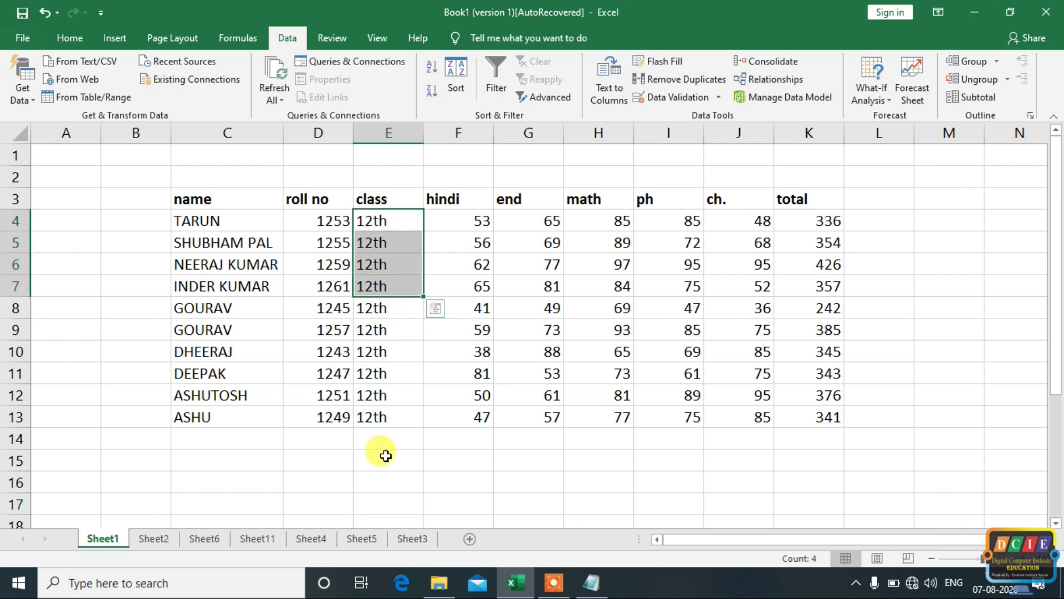
{"action": "mouse_move", "coordinate": [819, 216]}
{"action": "left_mouse_down"}
{"action": "mouse_move", "coordinate": [837, 435]}
{"action": "mouse_move", "coordinate": [832, 417]}
{"action": "left_mouse_up"}
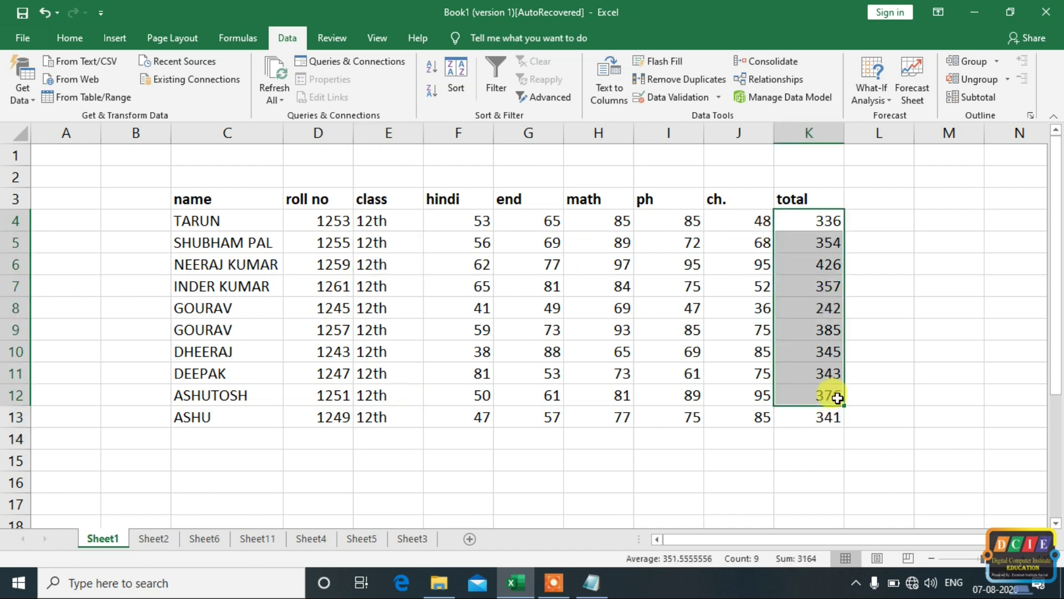
{"action": "left_click", "coordinate": [751, 473]}
{"action": "mouse_move", "coordinate": [186, 204]}
{"action": "left_mouse_down"}
{"action": "mouse_move", "coordinate": [613, 416]}
{"action": "mouse_move", "coordinate": [815, 418]}
{"action": "left_mouse_up"}
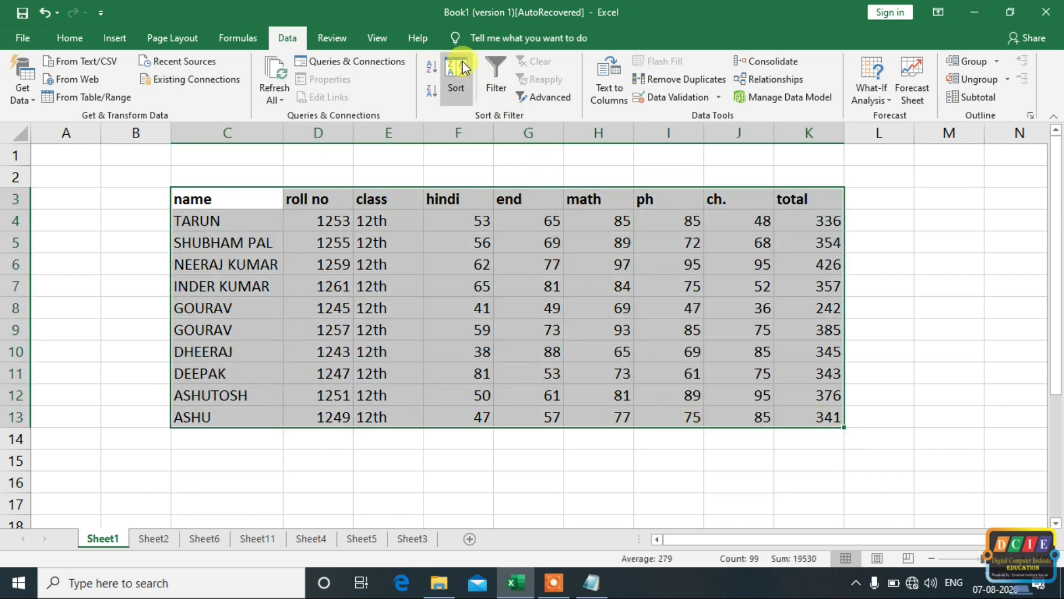
- Custom-sort the table by roll no on cell values, smallest to largest (1243 to 1261)
{"action": "left_click", "coordinate": [456, 72]}
{"action": "mouse_move", "coordinate": [521, 190]}
{"action": "left_mouse_down"}
{"action": "mouse_move", "coordinate": [622, 180]}
{"action": "mouse_move", "coordinate": [706, 90]}
{"action": "mouse_move", "coordinate": [716, 287]}
{"action": "mouse_move", "coordinate": [720, 150]}
{"action": "mouse_move", "coordinate": [709, 92]}
{"action": "left_mouse_up"}
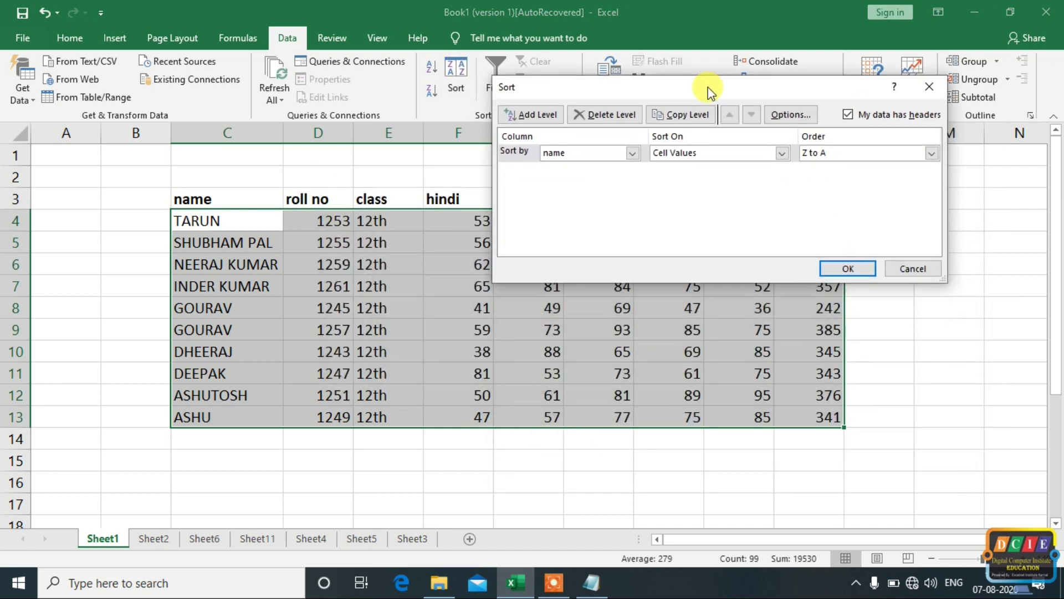
{"action": "left_click", "coordinate": [583, 154]}
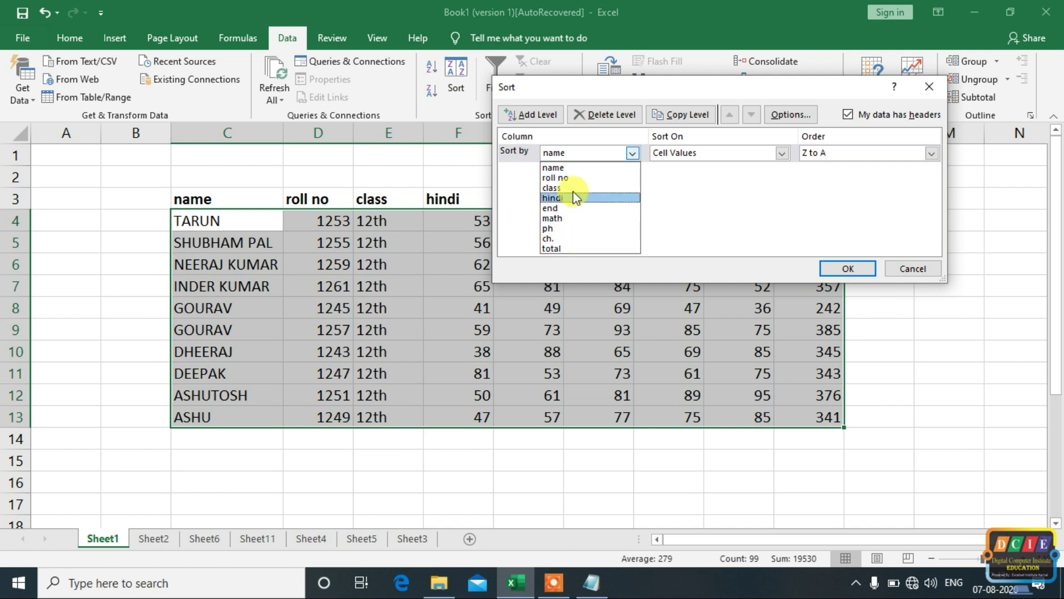
{"action": "left_click", "coordinate": [573, 178]}
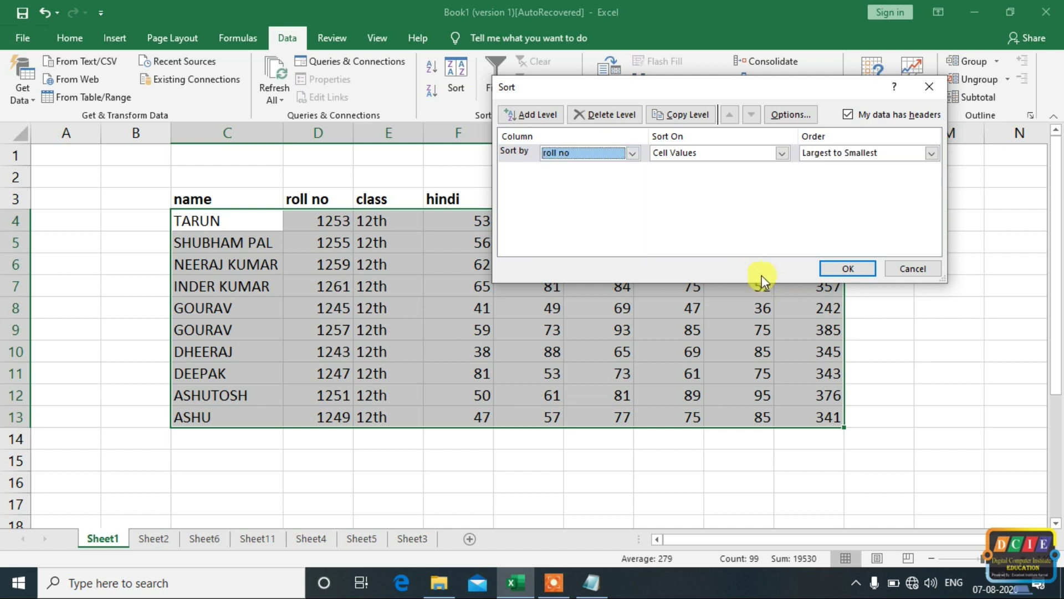
{"action": "left_click", "coordinate": [701, 153]}
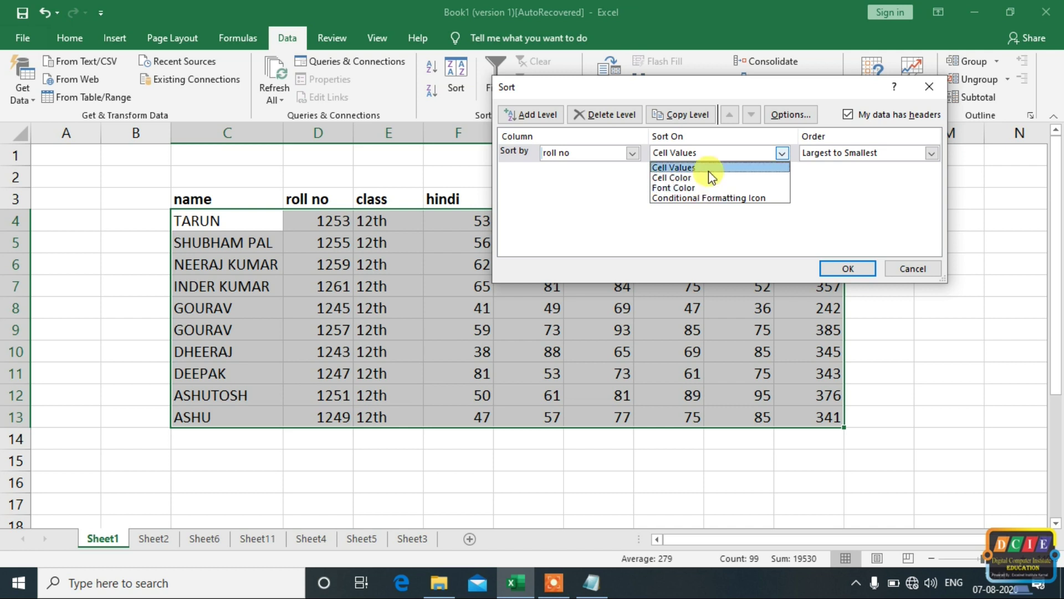
{"action": "left_click", "coordinate": [710, 168]}
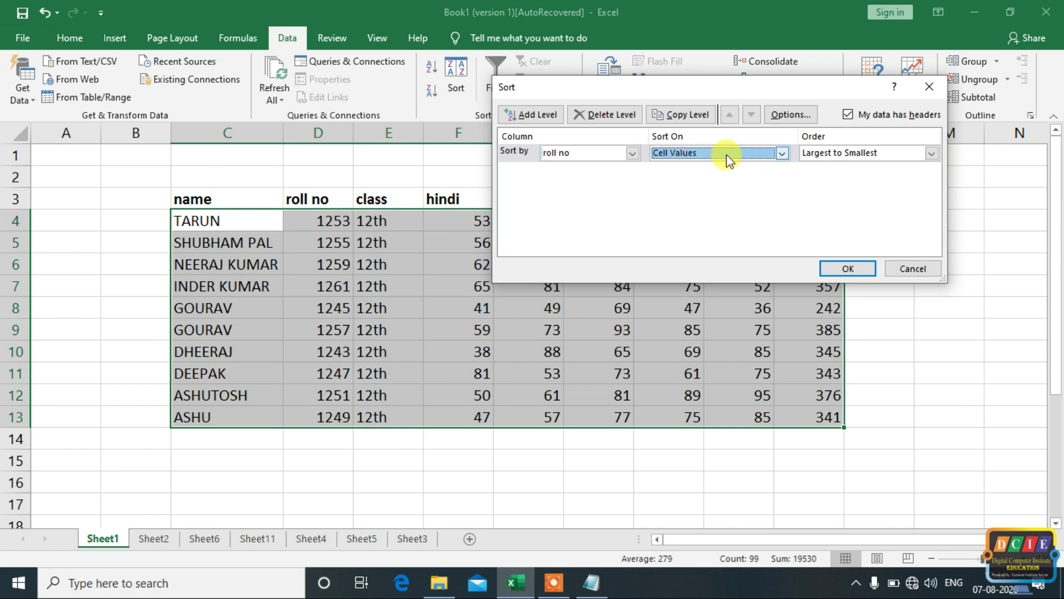
{"action": "left_click", "coordinate": [857, 161]}
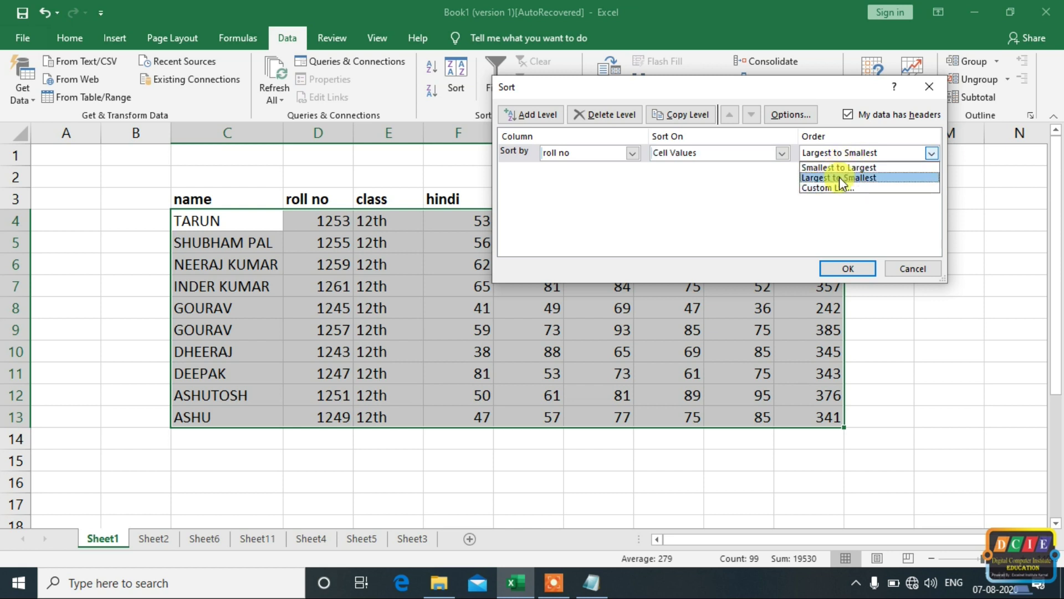
{"action": "left_click", "coordinate": [845, 168]}
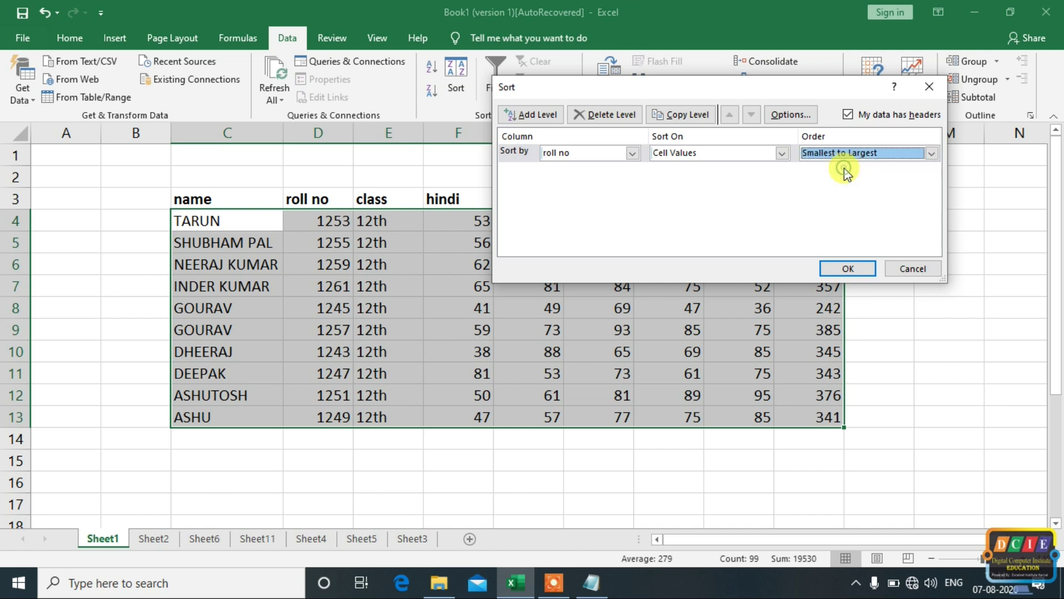
{"action": "left_click", "coordinate": [850, 269]}
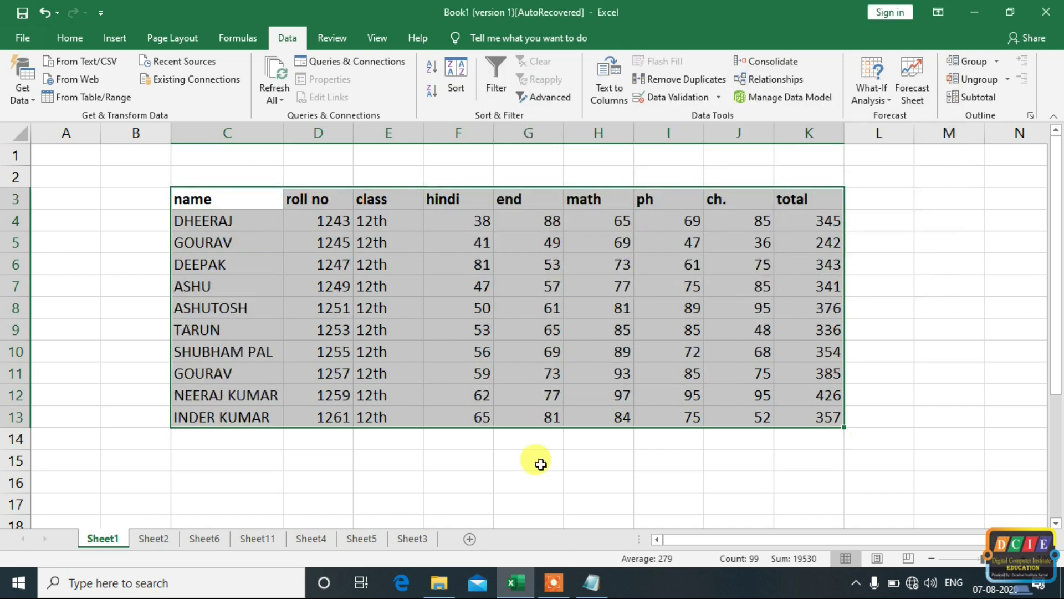
- Check the first and last roll numbers (1243, 1261), then select C3 to K13 with headers
{"action": "left_click", "coordinate": [506, 480]}
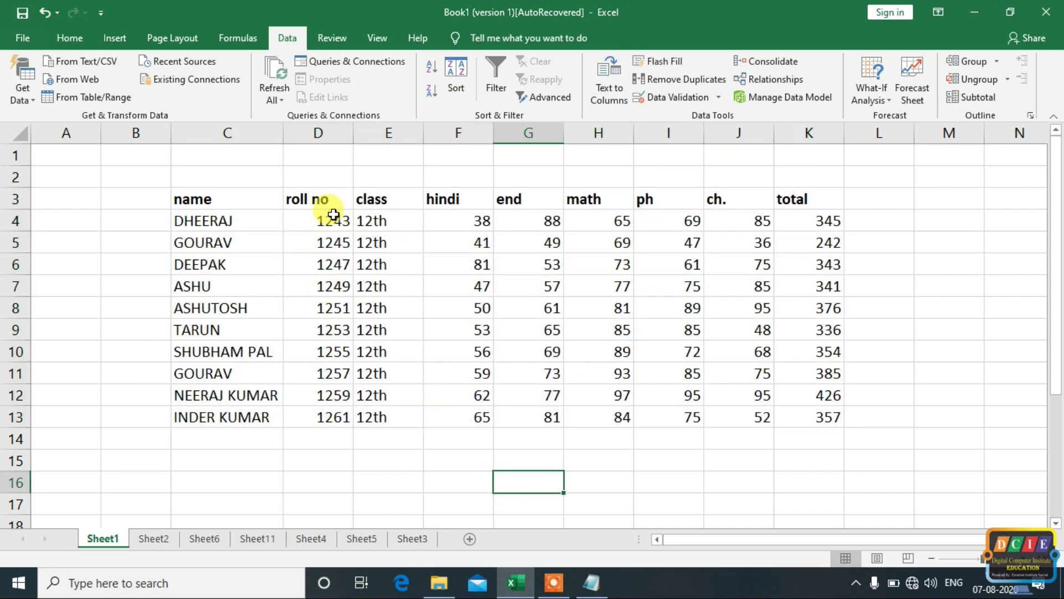
{"action": "left_click", "coordinate": [343, 222]}
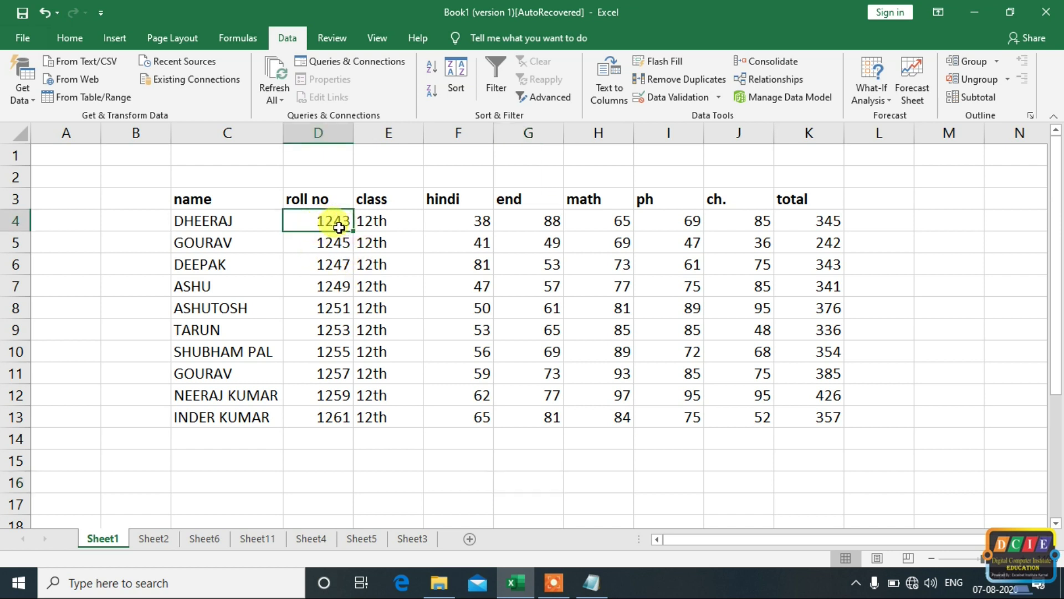
{"action": "left_click", "coordinate": [331, 417]}
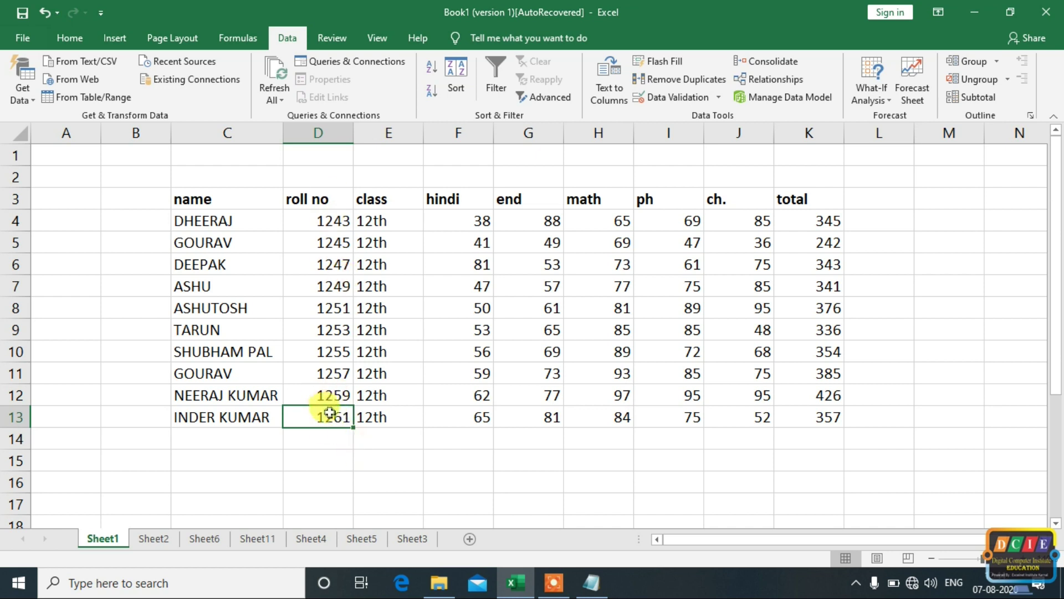
{"action": "left_click", "coordinate": [319, 220]}
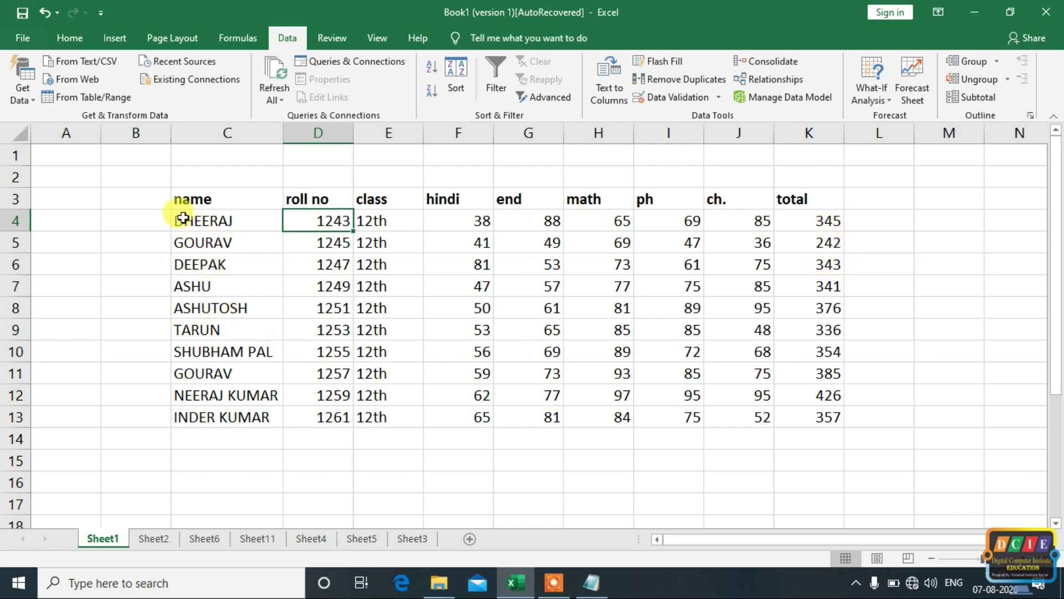
{"action": "left_click_drag", "start_coordinate": [183, 218], "coordinate": [759, 284]}
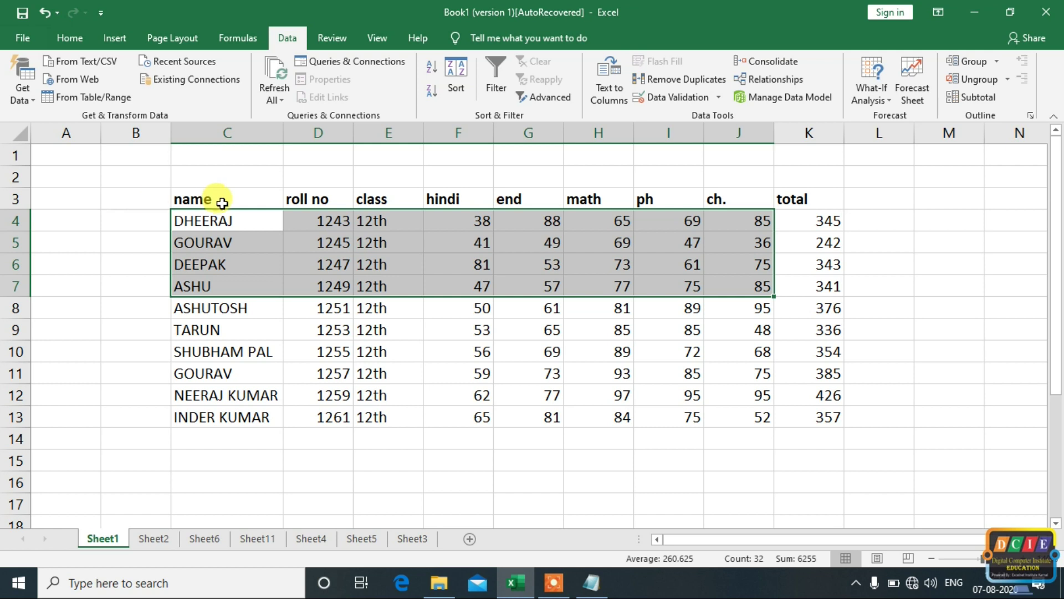
{"action": "left_click_drag", "start_coordinate": [217, 201], "coordinate": [801, 417]}
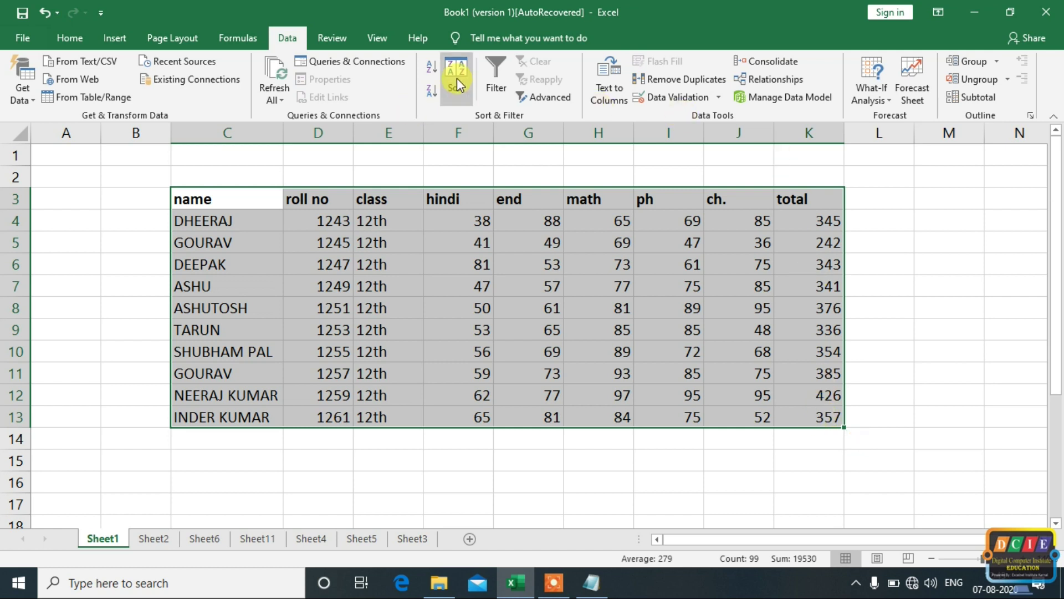
- Custom-sort the table by the total column on cell values, largest to smallest
{"action": "left_click", "coordinate": [458, 84]}
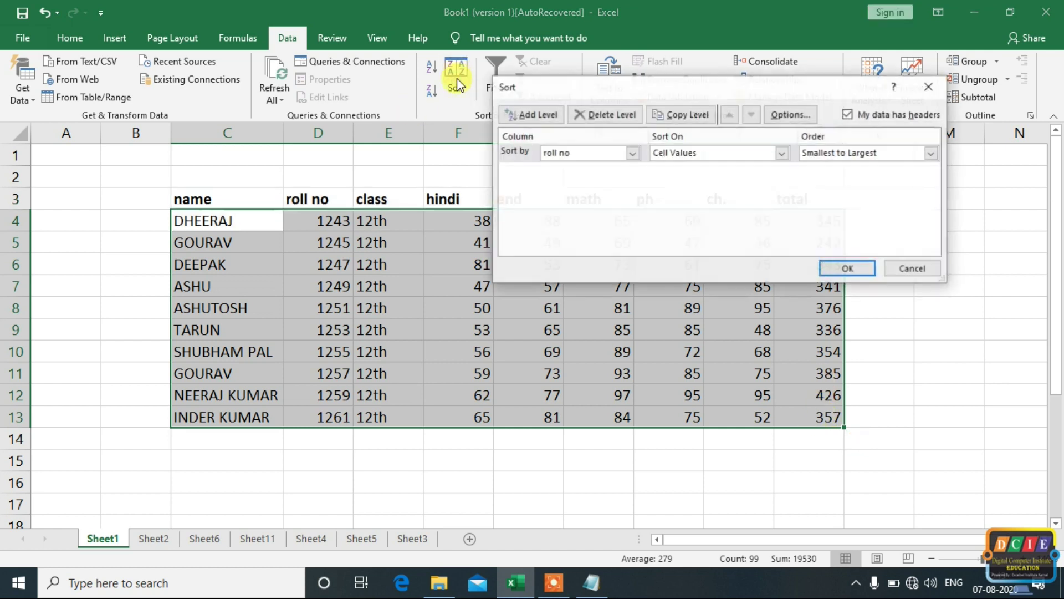
{"action": "left_click", "coordinate": [614, 152]}
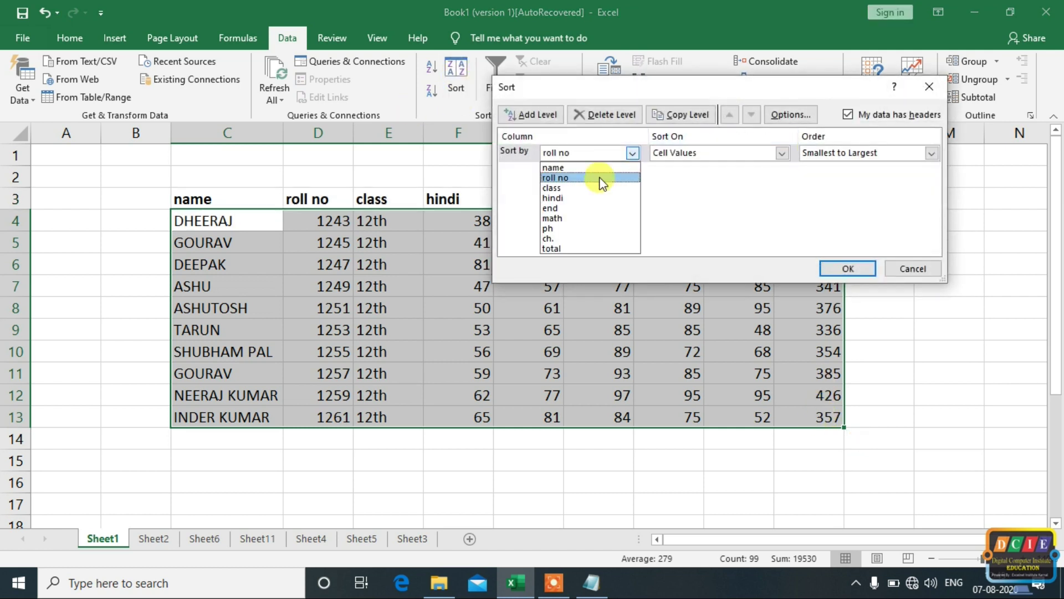
{"action": "left_click", "coordinate": [581, 249]}
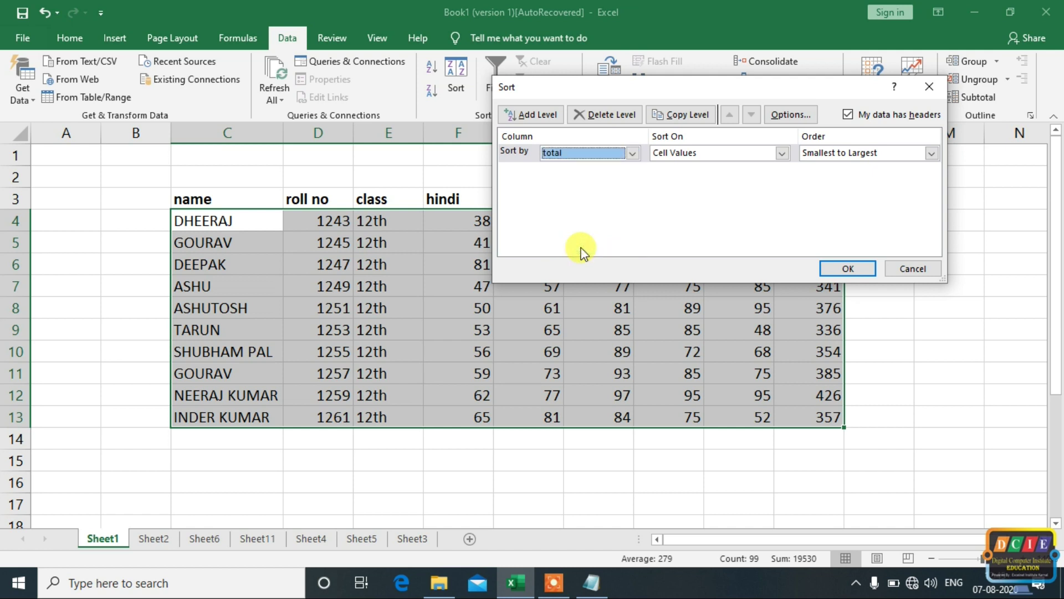
{"action": "left_click", "coordinate": [724, 156]}
{"action": "left_click", "coordinate": [684, 165]}
{"action": "left_click", "coordinate": [833, 158]}
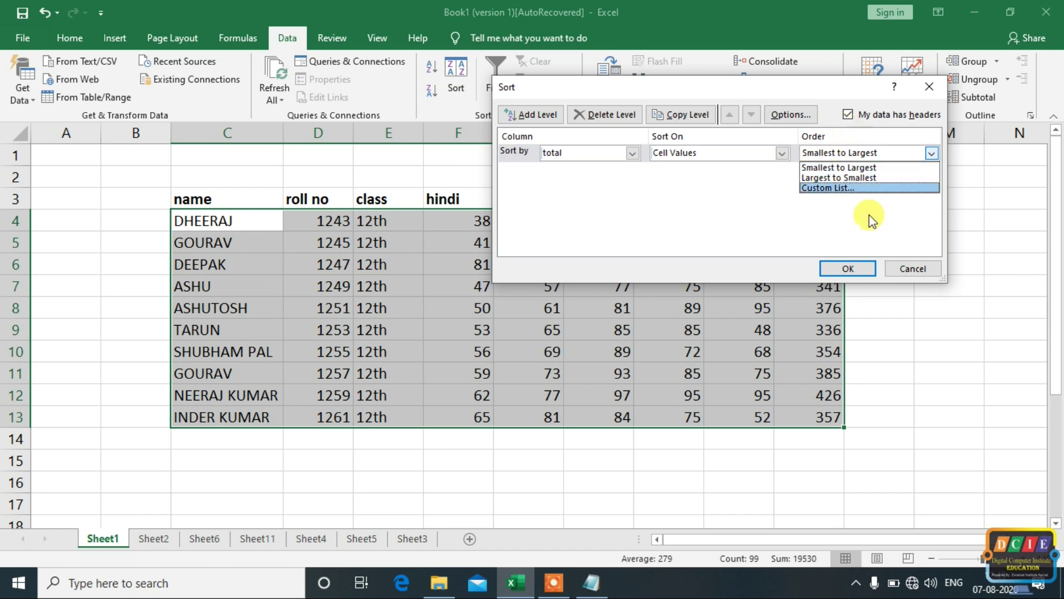
{"action": "left_click", "coordinate": [848, 177]}
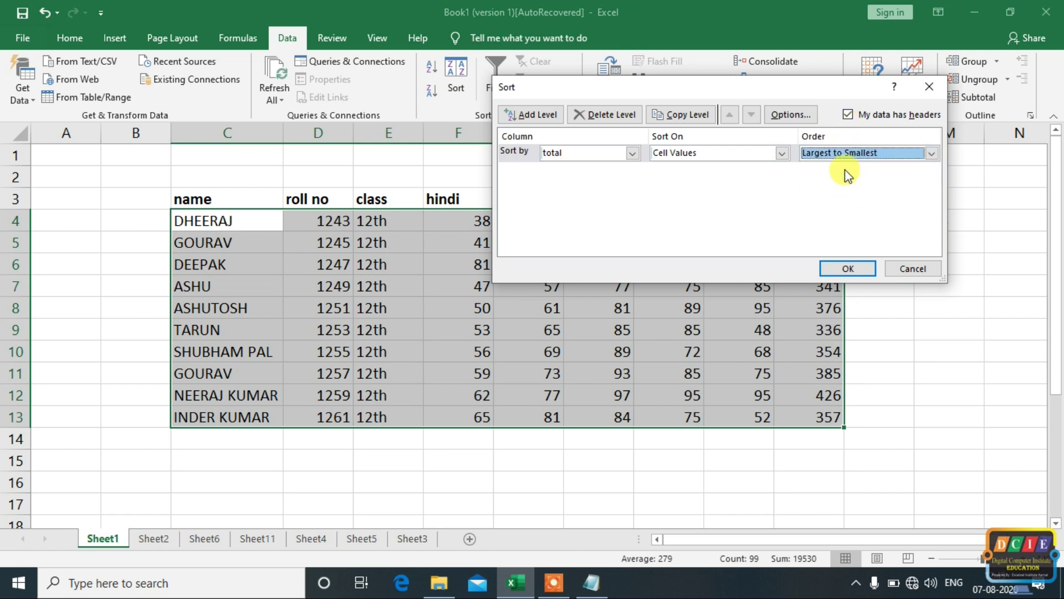
{"action": "left_click", "coordinate": [865, 272]}
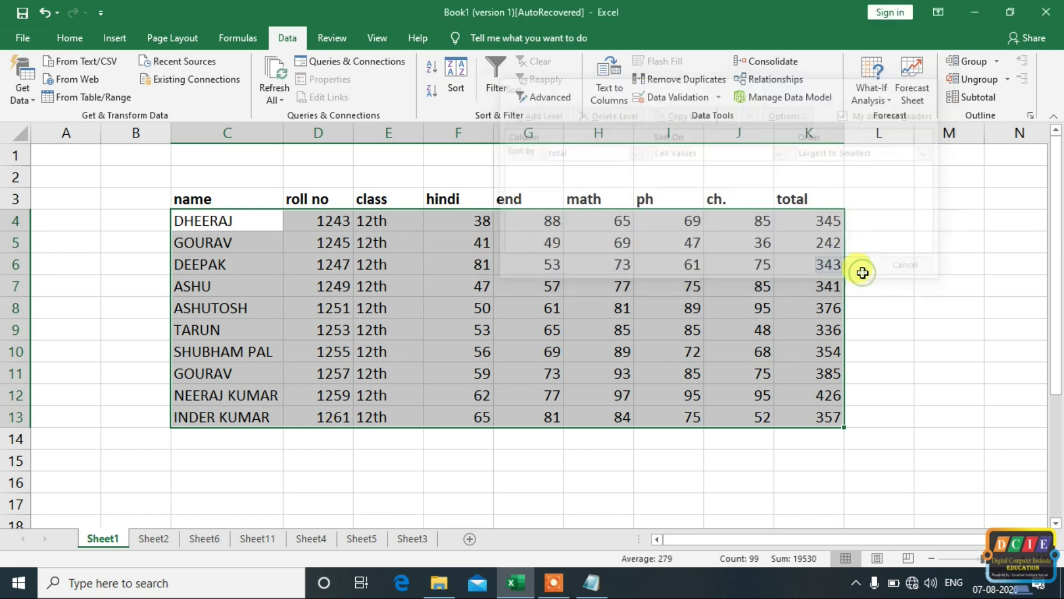
- Check the sorted totals in column K, from 426 at the top down to 242
{"action": "left_click", "coordinate": [898, 256]}
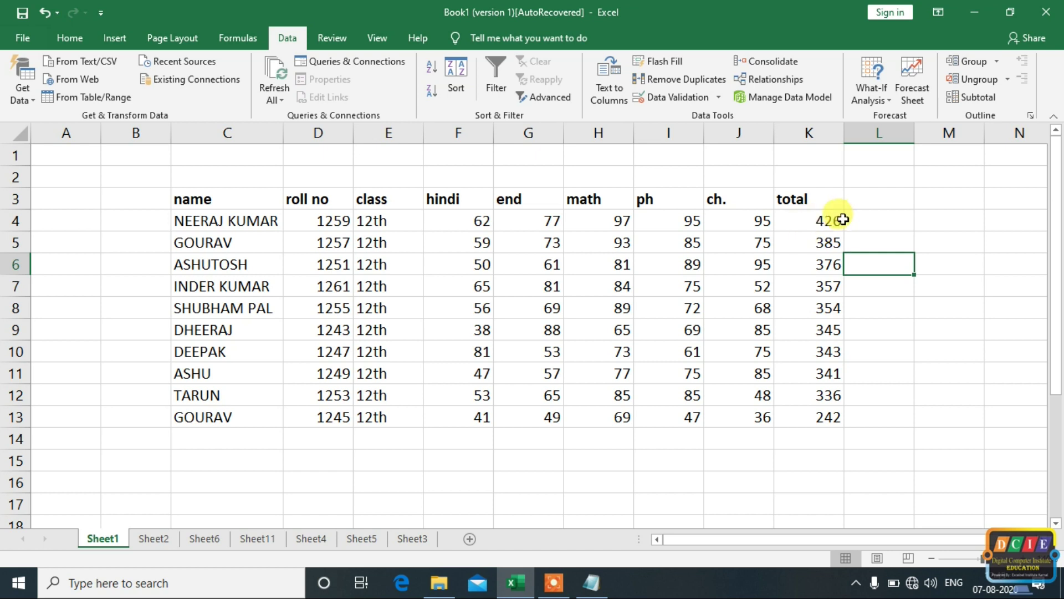
{"action": "left_click", "coordinate": [826, 223]}
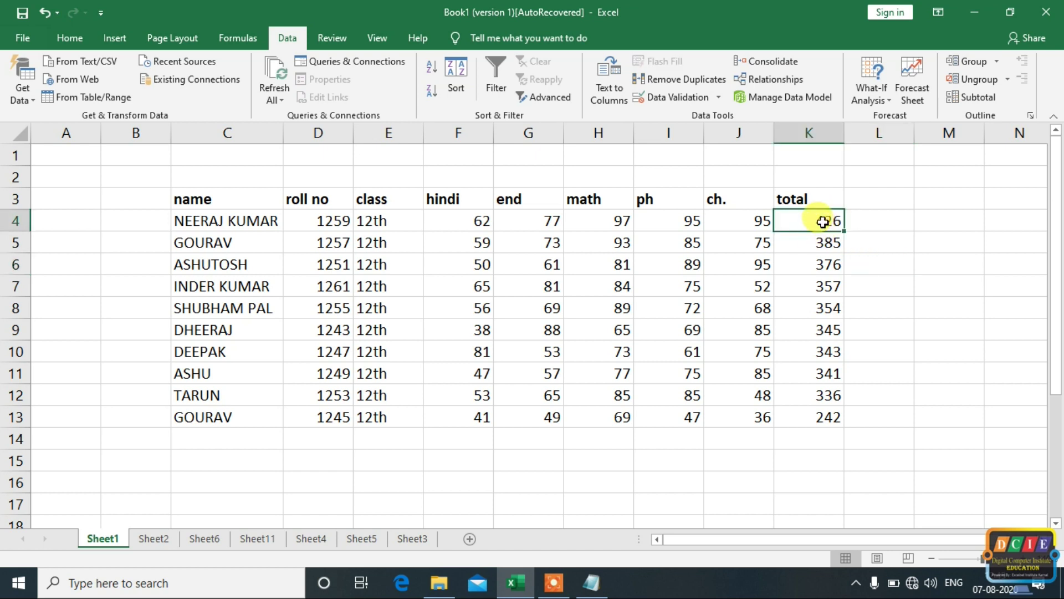
{"action": "left_click", "coordinate": [830, 422]}
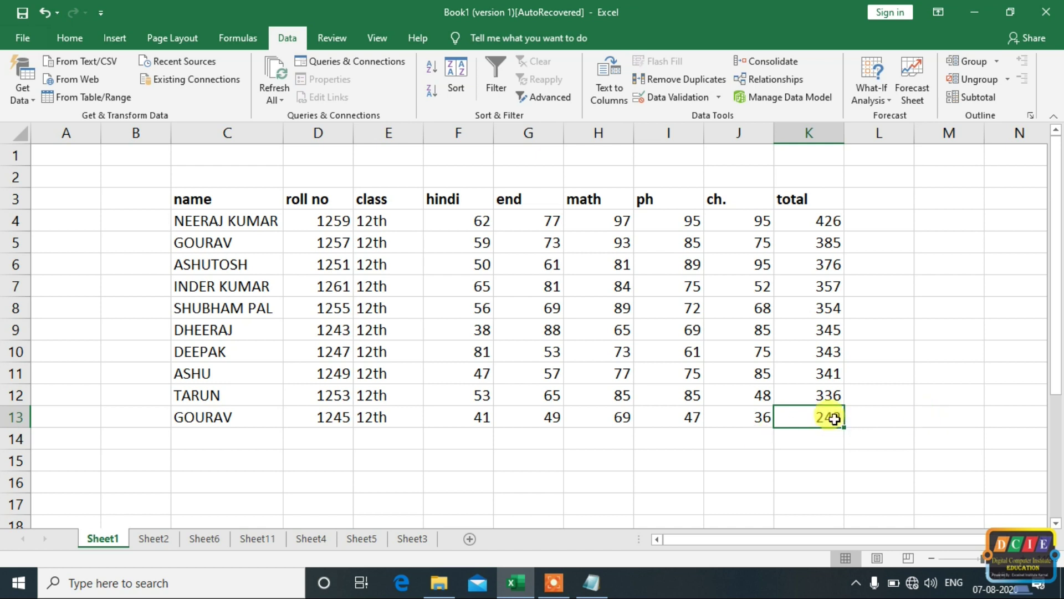
{"action": "left_click_drag", "start_coordinate": [834, 419], "coordinate": [805, 219]}
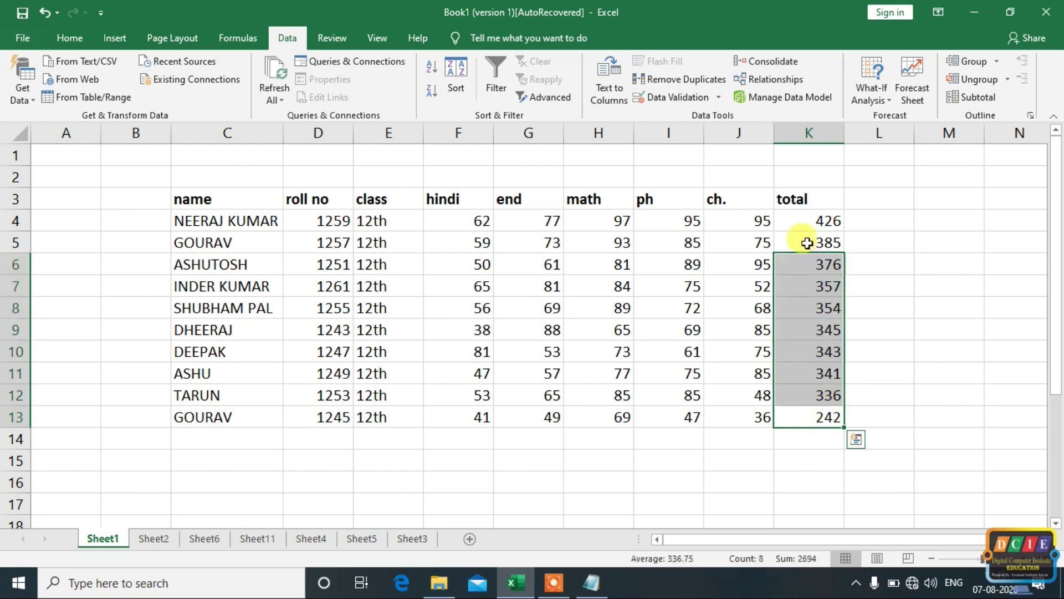
{"action": "left_click_drag", "start_coordinate": [805, 219], "coordinate": [831, 397]}
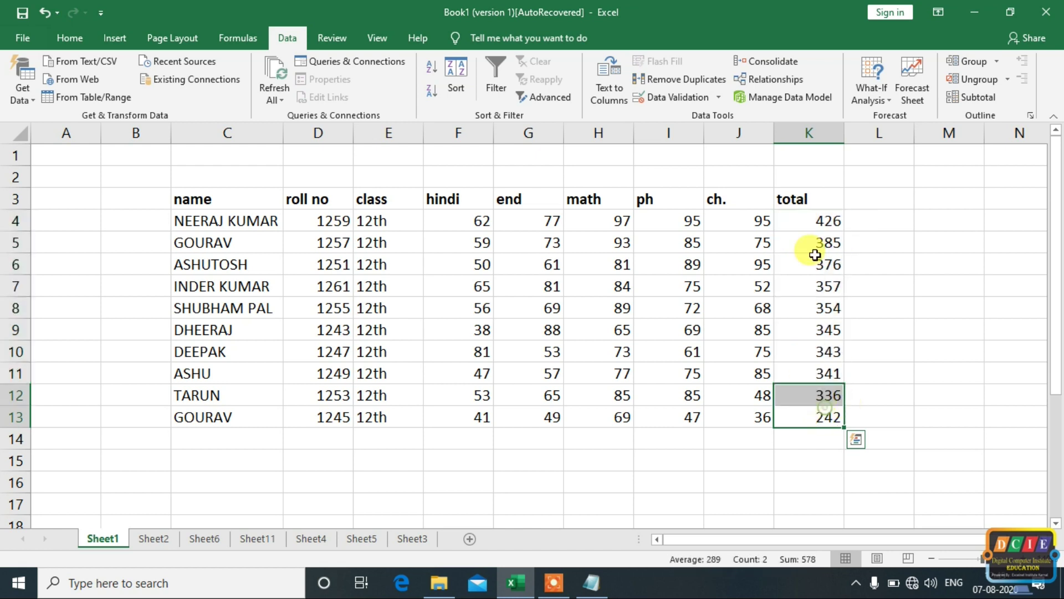
{"action": "left_click_drag", "start_coordinate": [809, 222], "coordinate": [826, 286]}
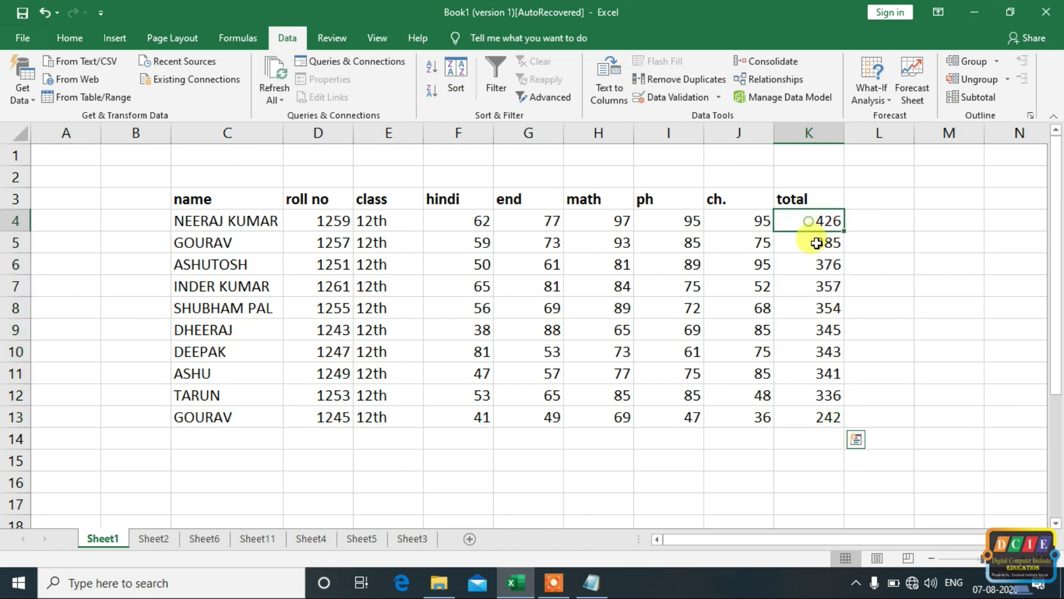
{"action": "left_click", "coordinate": [885, 270]}
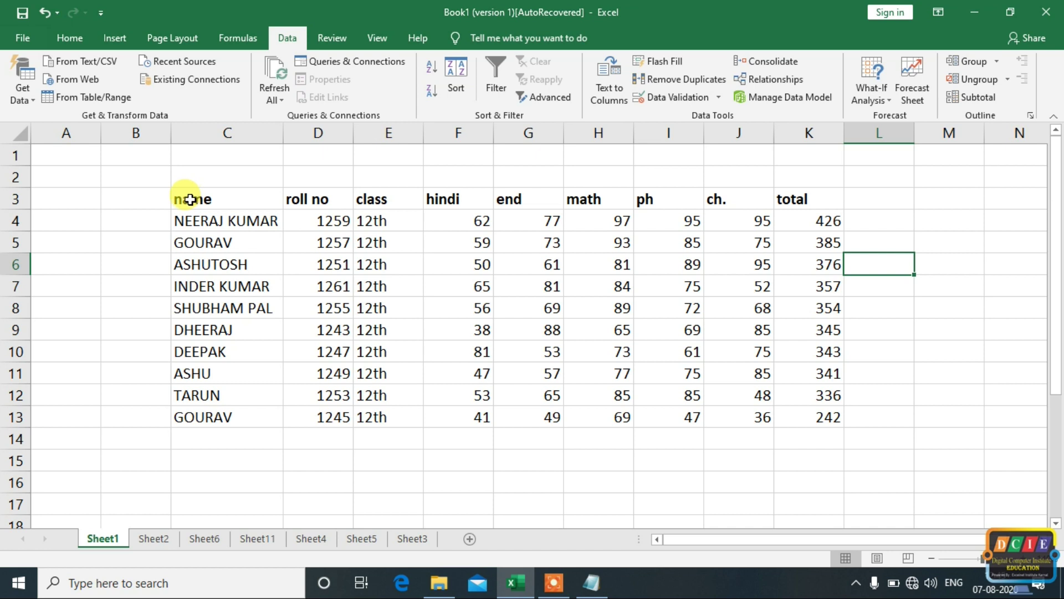
- Turn on AutoFilter dropdowns for the marks table C3:K13 headers
{"action": "left_click_drag", "start_coordinate": [188, 198], "coordinate": [829, 417]}
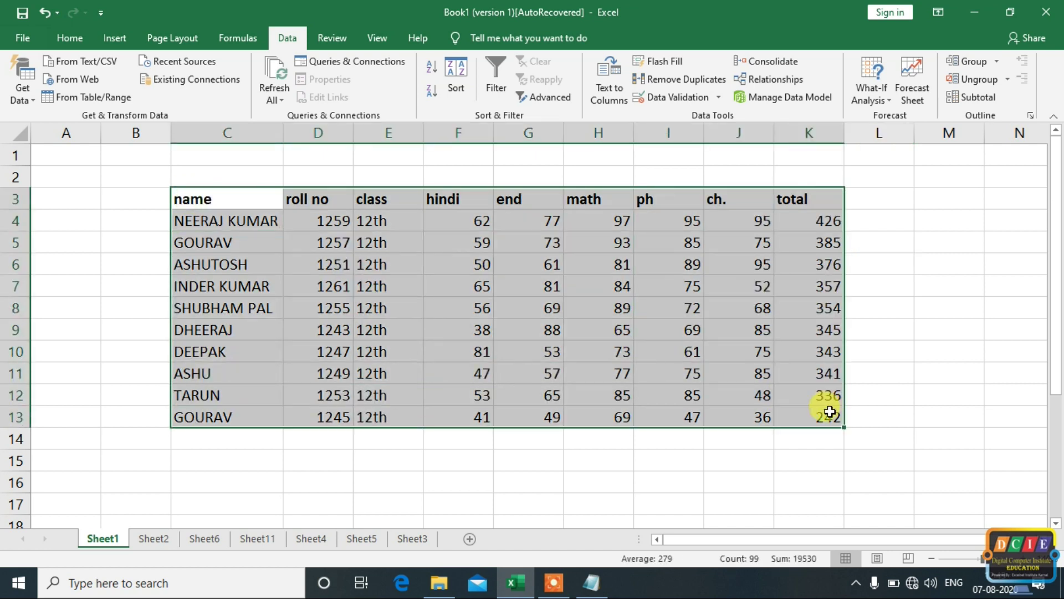
{"action": "left_click", "coordinate": [491, 80]}
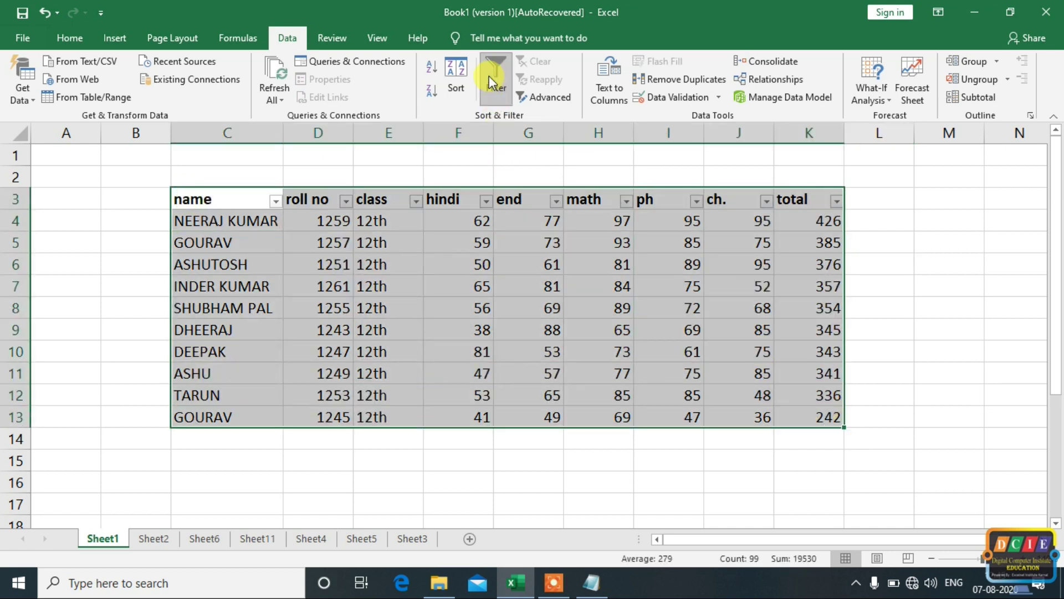
{"action": "left_click", "coordinate": [601, 477]}
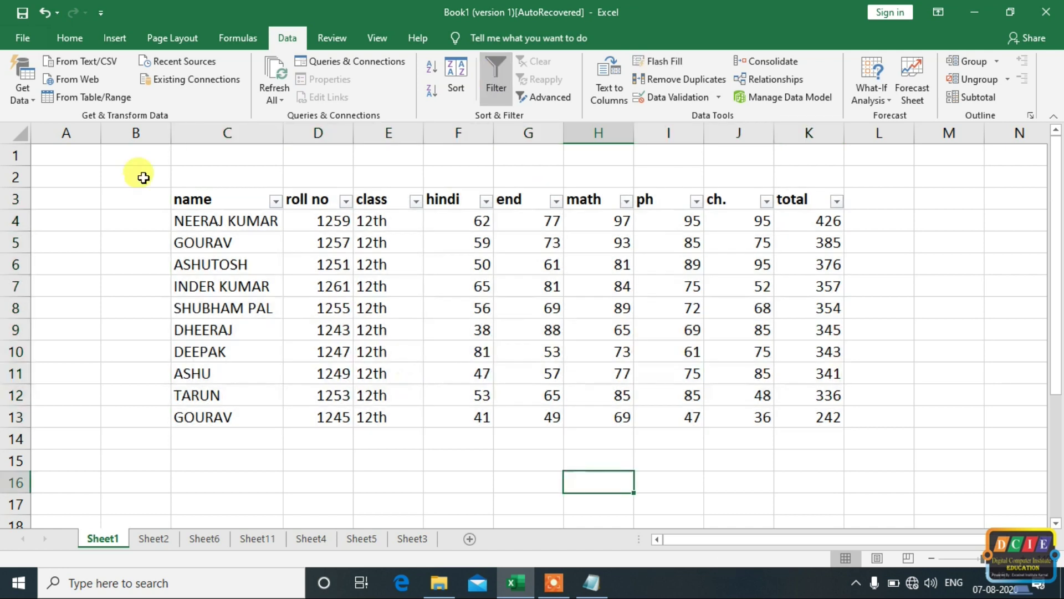
{"action": "left_click", "coordinate": [216, 199]}
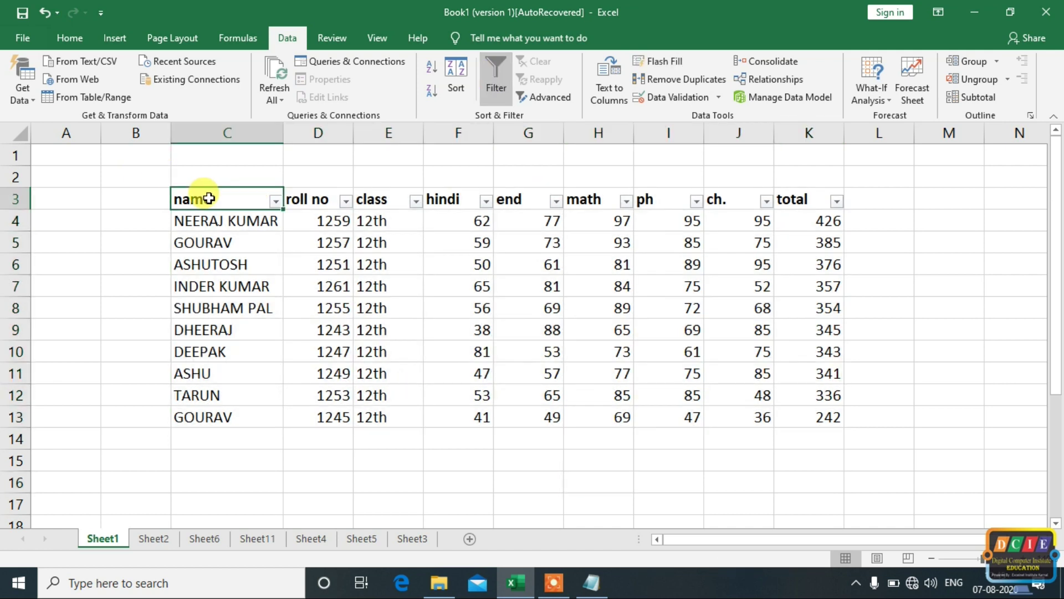
{"action": "left_click", "coordinate": [309, 200]}
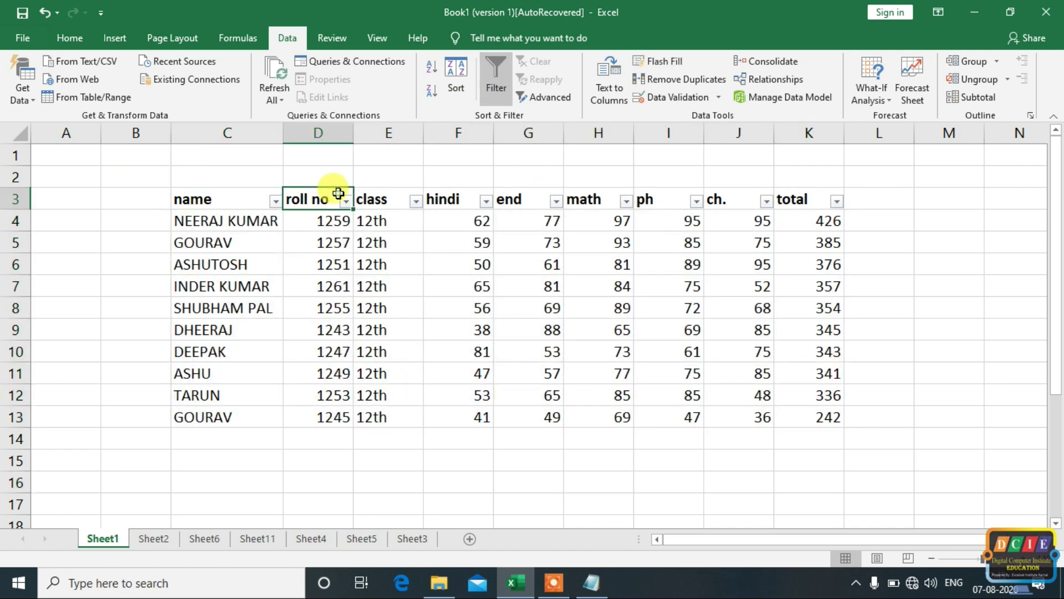
{"action": "left_click", "coordinate": [275, 201]}
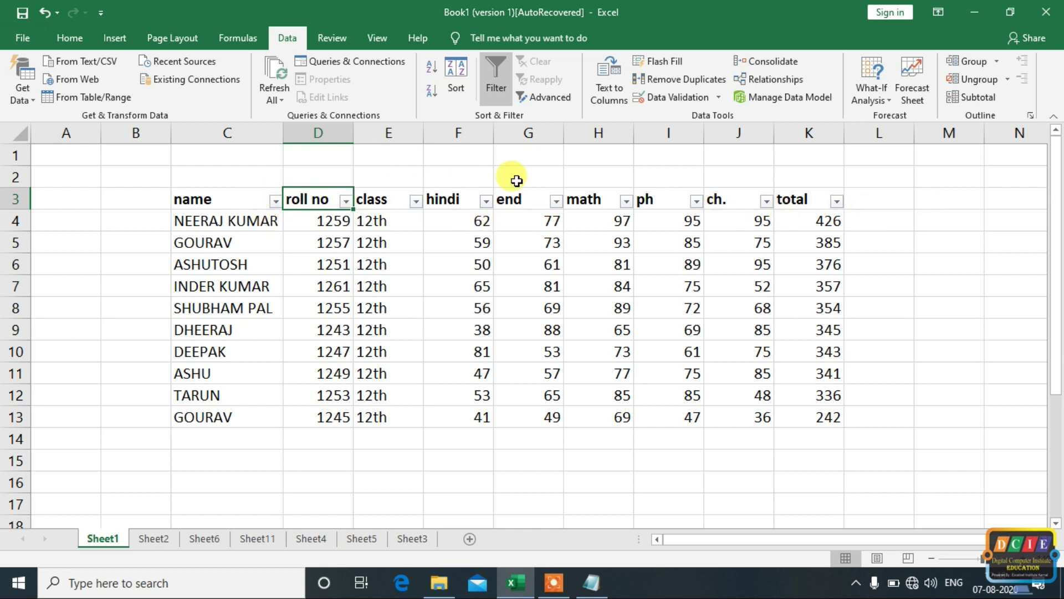
{"action": "left_click", "coordinate": [275, 200]}
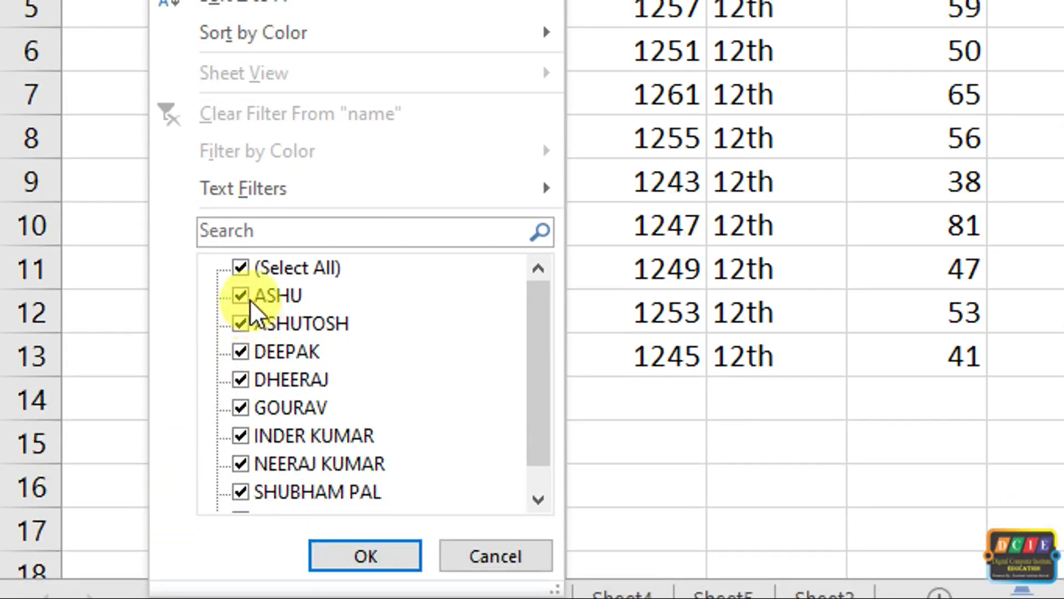
{"action": "left_click", "coordinate": [241, 272]}
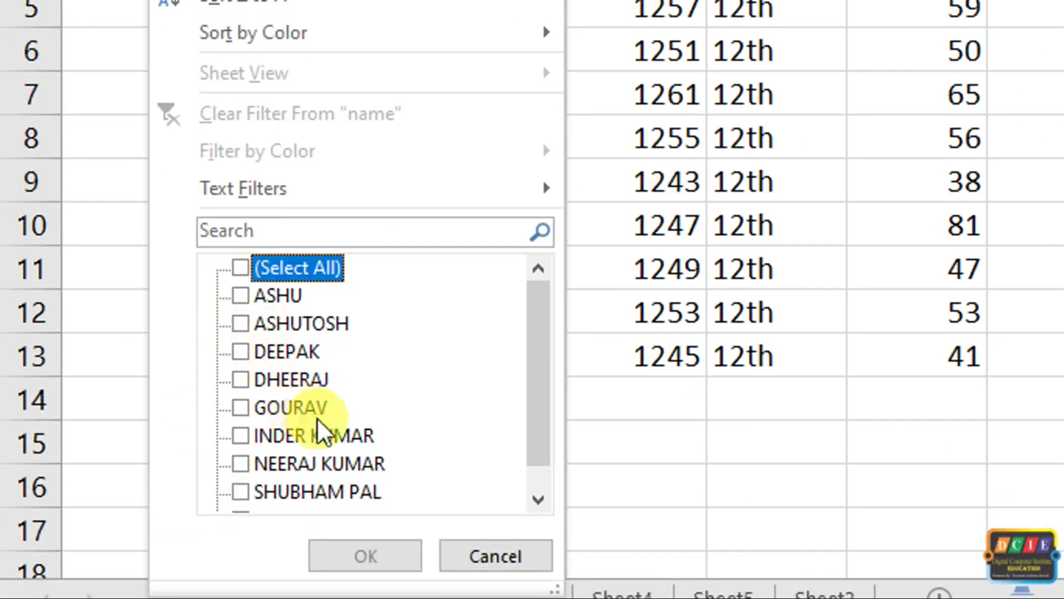
{"action": "scroll", "coordinate": [322, 429], "scroll_direction": "down", "scroll_amount": 1}
{"action": "scroll", "coordinate": [326, 432], "scroll_direction": "up", "scroll_amount": 1}
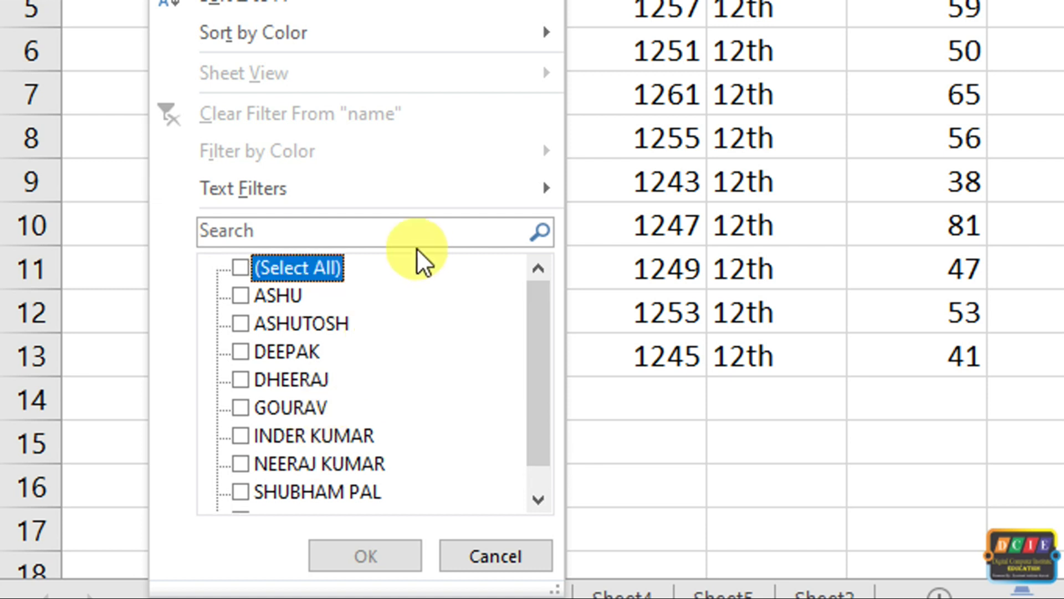
{"action": "left_click", "coordinate": [247, 296]}
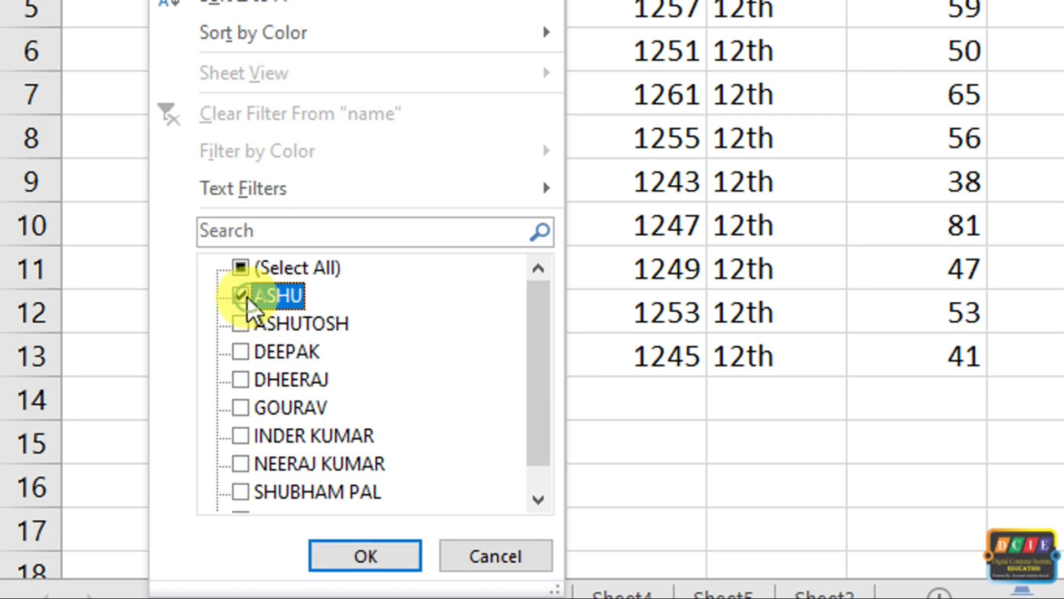
{"action": "left_click", "coordinate": [246, 436]}
{"action": "scroll", "coordinate": [268, 491], "scroll_direction": "down", "scroll_amount": 1}
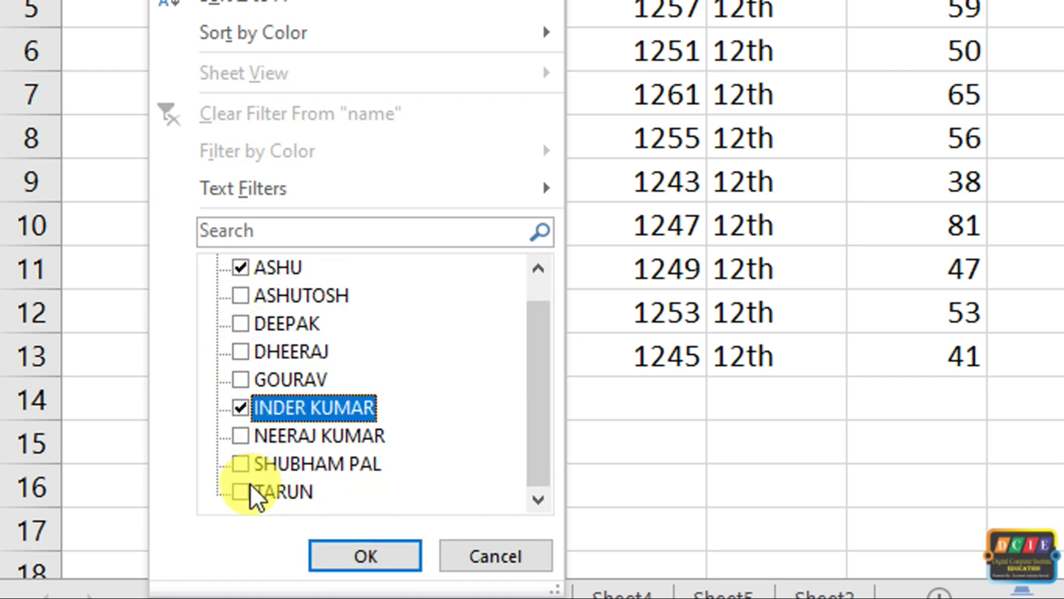
{"action": "left_click", "coordinate": [251, 492]}
{"action": "left_click", "coordinate": [354, 553]}
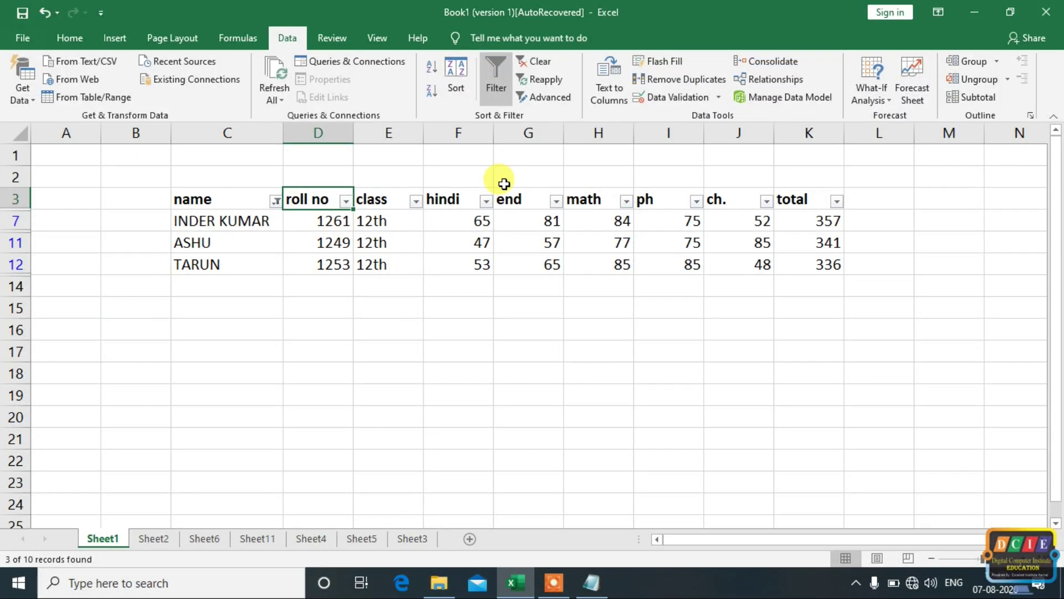
{"action": "left_click", "coordinate": [276, 201]}
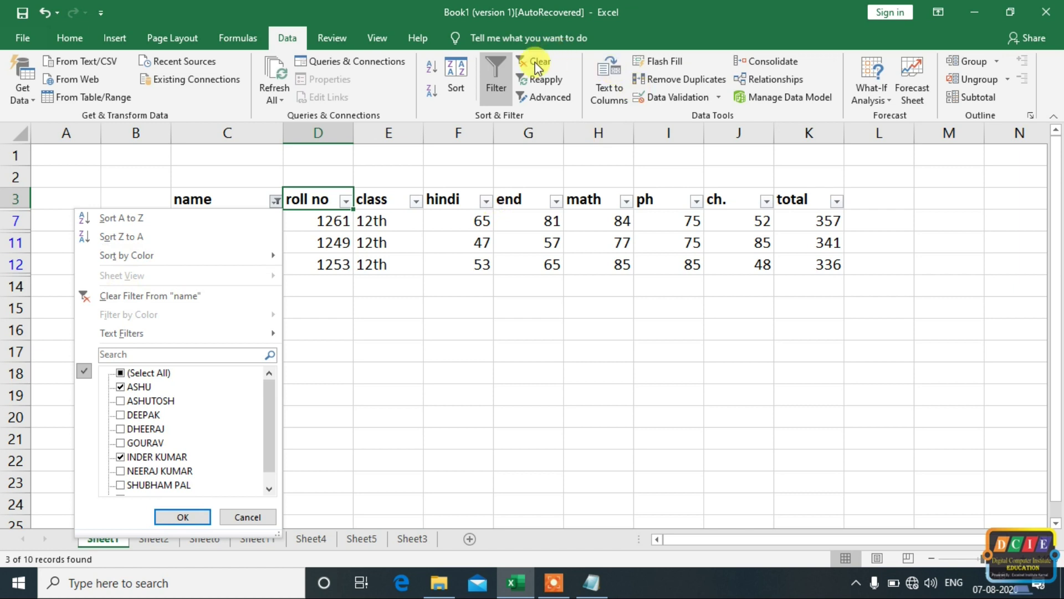
{"action": "left_click", "coordinate": [135, 297]}
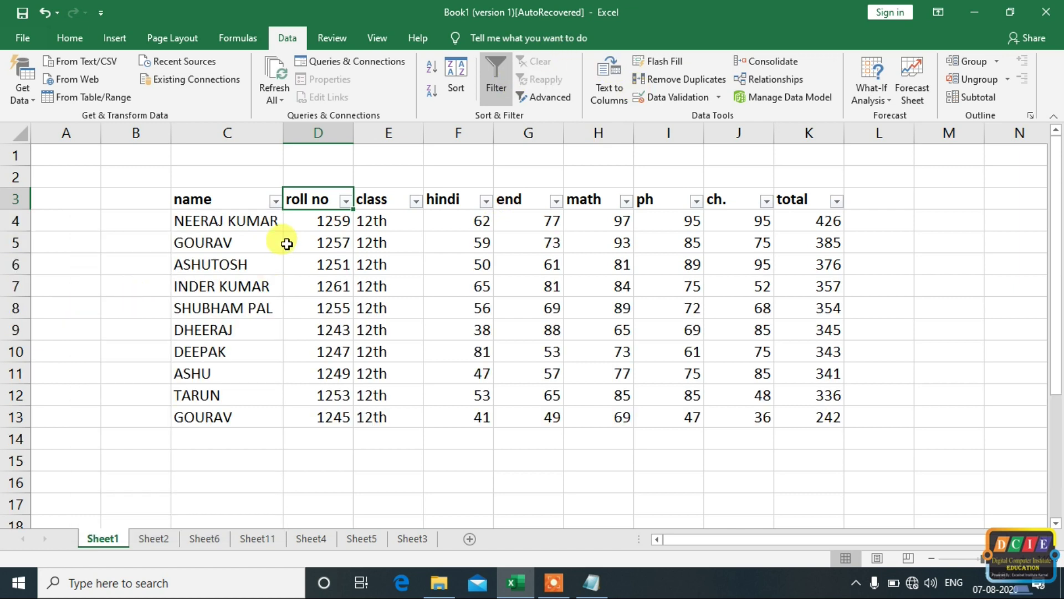
{"action": "left_click", "coordinate": [345, 202]}
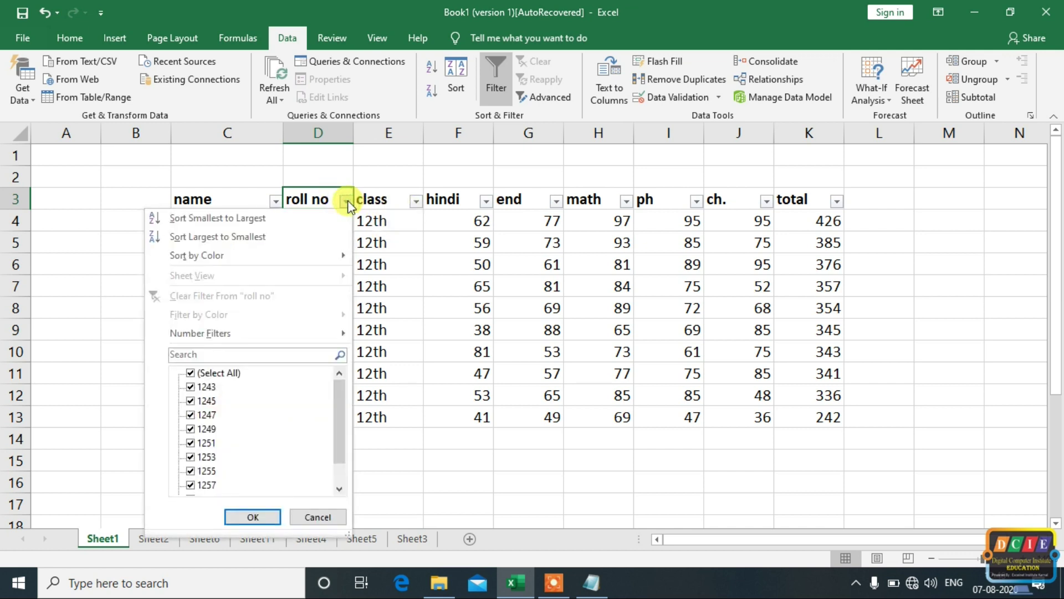
{"action": "left_click", "coordinate": [191, 387]}
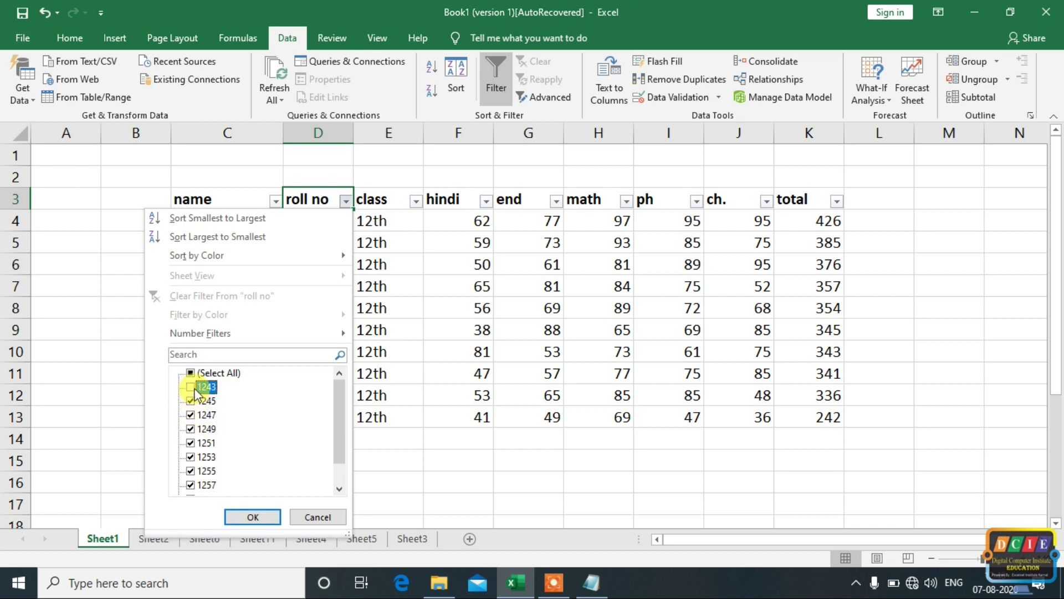
{"action": "left_click", "coordinate": [194, 376]}
{"action": "left_click", "coordinate": [190, 373]}
{"action": "left_click", "coordinate": [190, 415]}
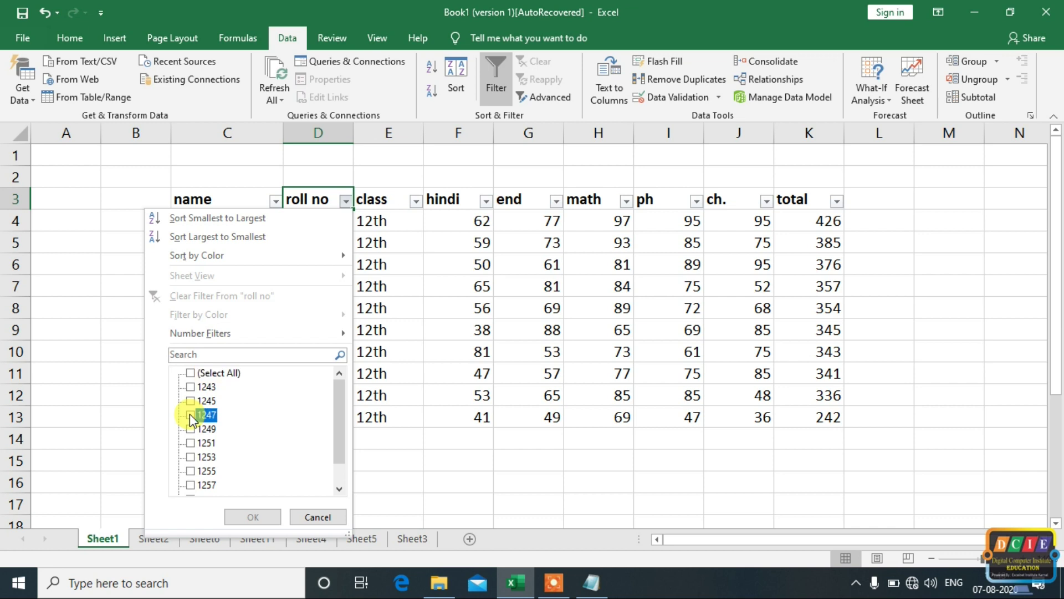
{"action": "left_click", "coordinate": [190, 443]}
{"action": "left_click", "coordinate": [191, 470]}
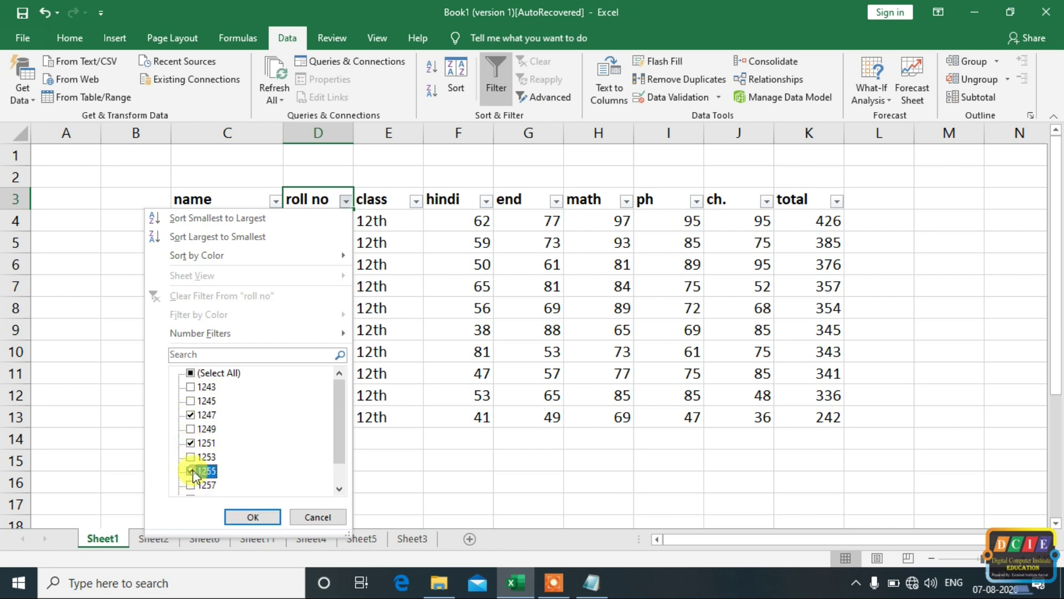
{"action": "left_click", "coordinate": [249, 516]}
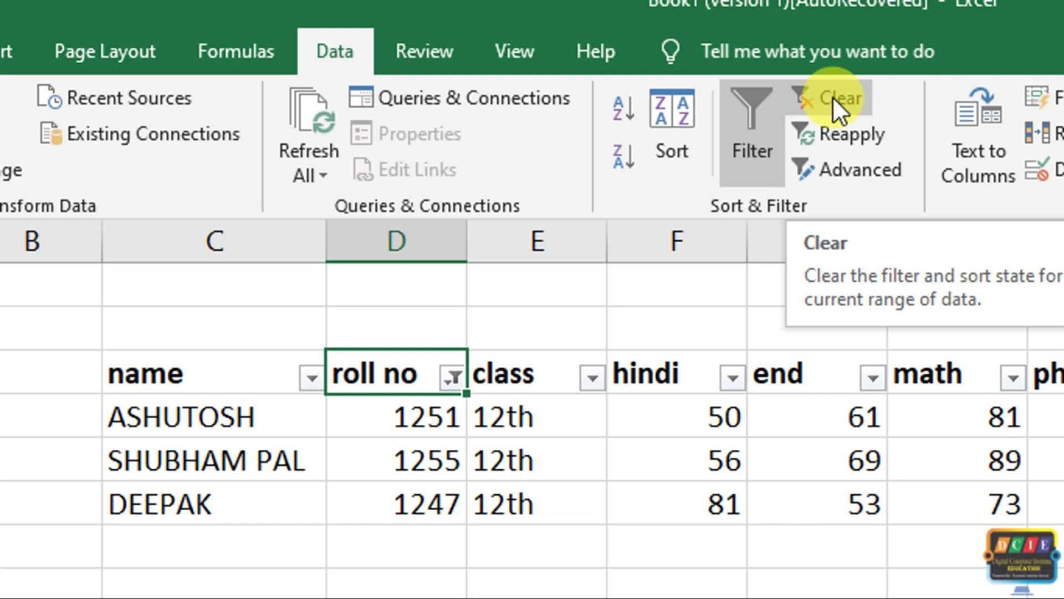
{"action": "left_click", "coordinate": [452, 378]}
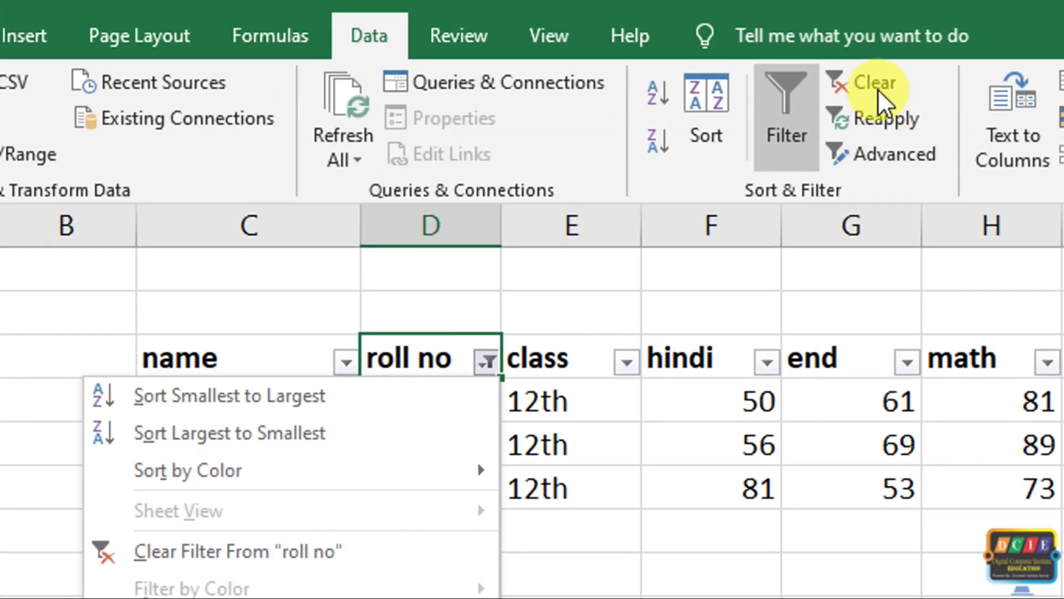
{"action": "left_click", "coordinate": [878, 89]}
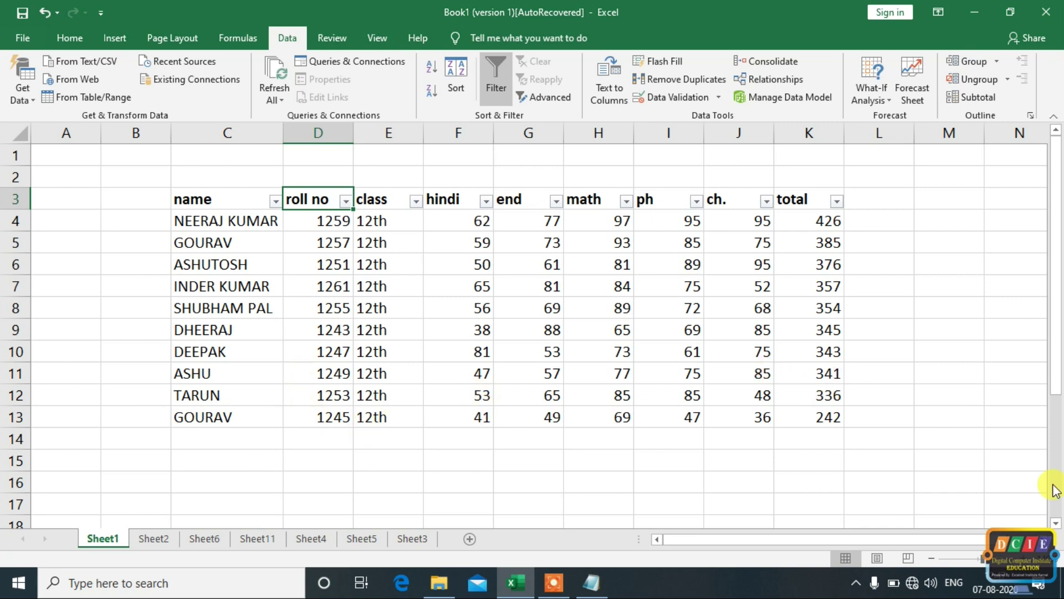
{"action": "left_click", "coordinate": [931, 558]}
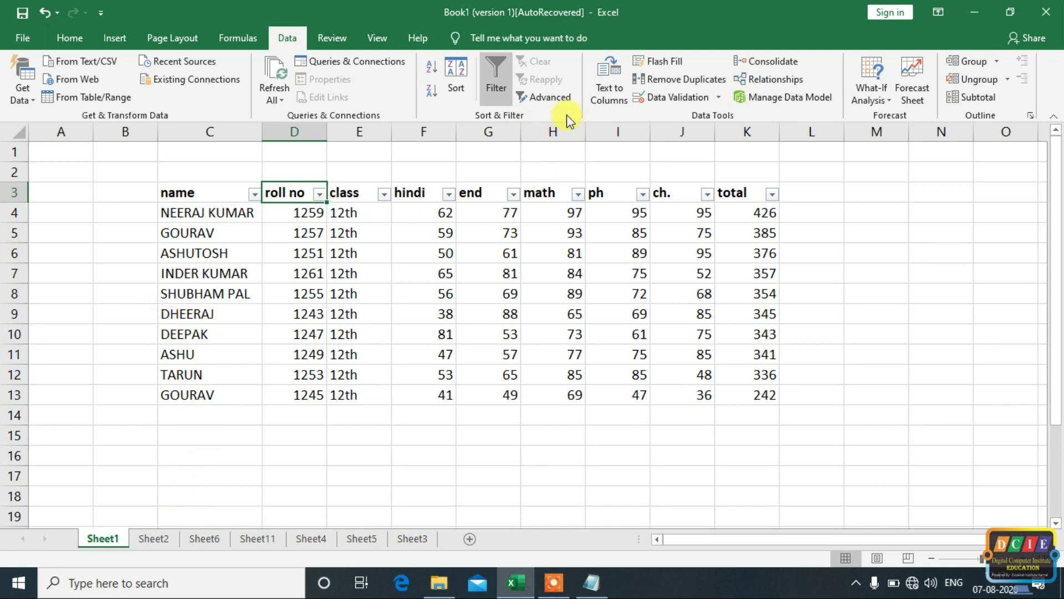
{"action": "left_click", "coordinate": [560, 92]}
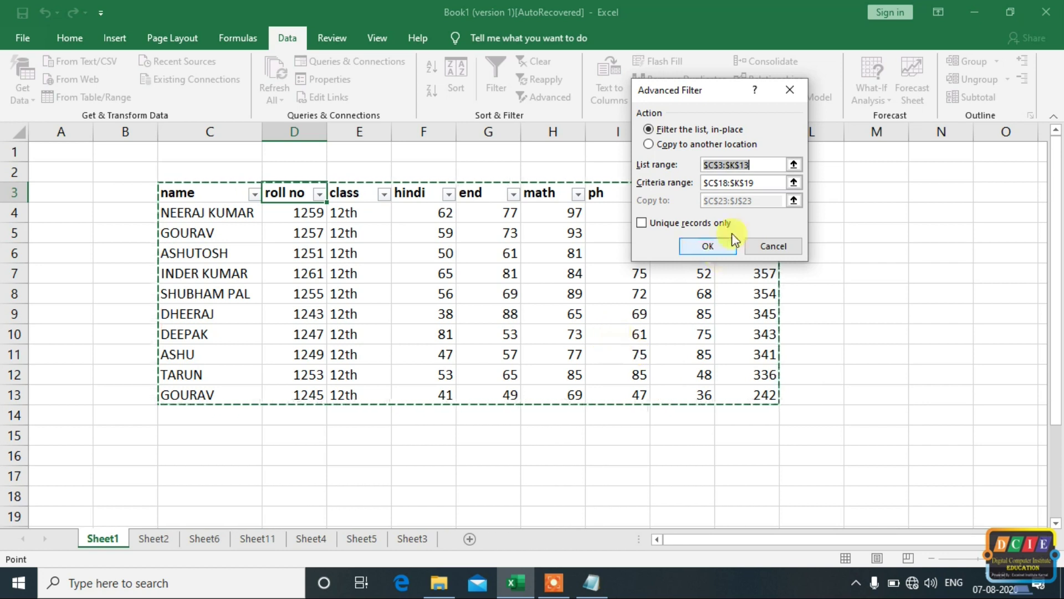
{"action": "left_click", "coordinate": [746, 183]}
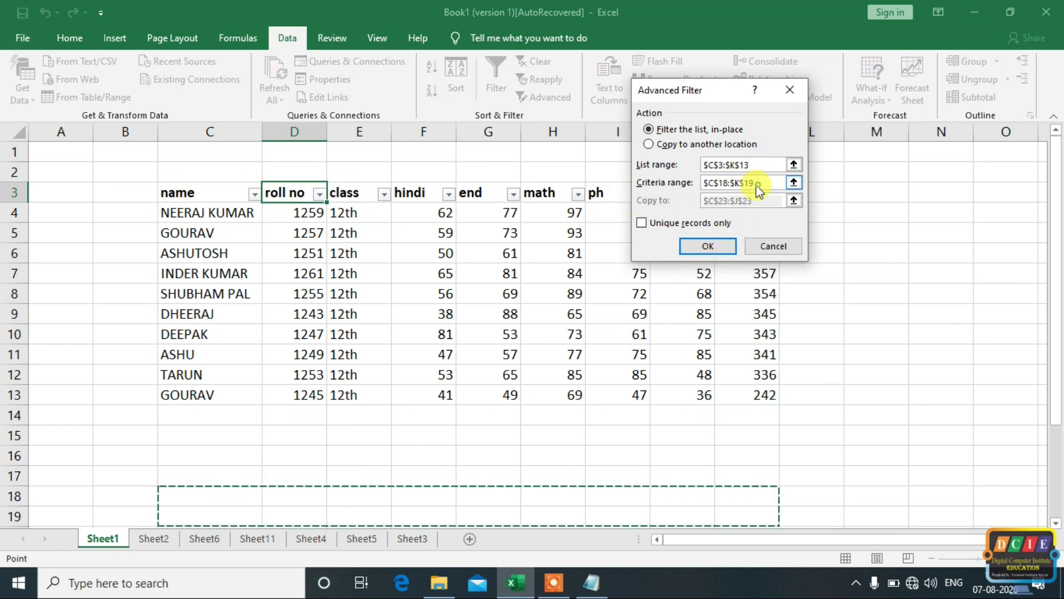
{"action": "left_click", "coordinate": [778, 246]}
{"action": "scroll", "coordinate": [446, 397], "scroll_direction": "down", "scroll_amount": 1}
{"action": "scroll", "coordinate": [445, 397], "scroll_direction": "up", "scroll_amount": 1}
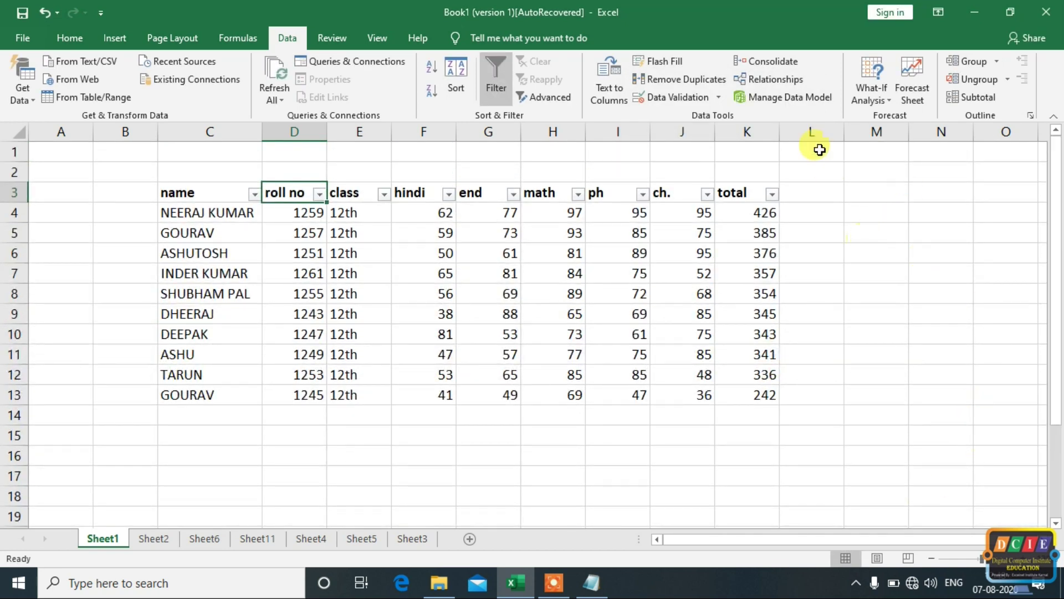
{"action": "left_click", "coordinate": [931, 558]}
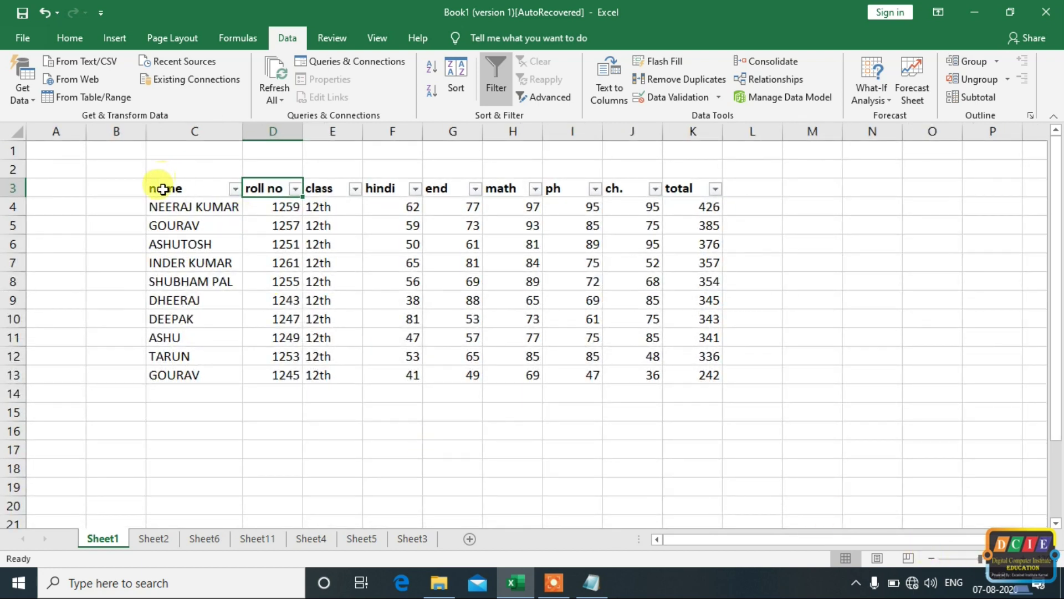
- Copy the header row C3:K3 into row 16 starting at C16
{"action": "left_click_drag", "start_coordinate": [162, 189], "coordinate": [693, 189]}
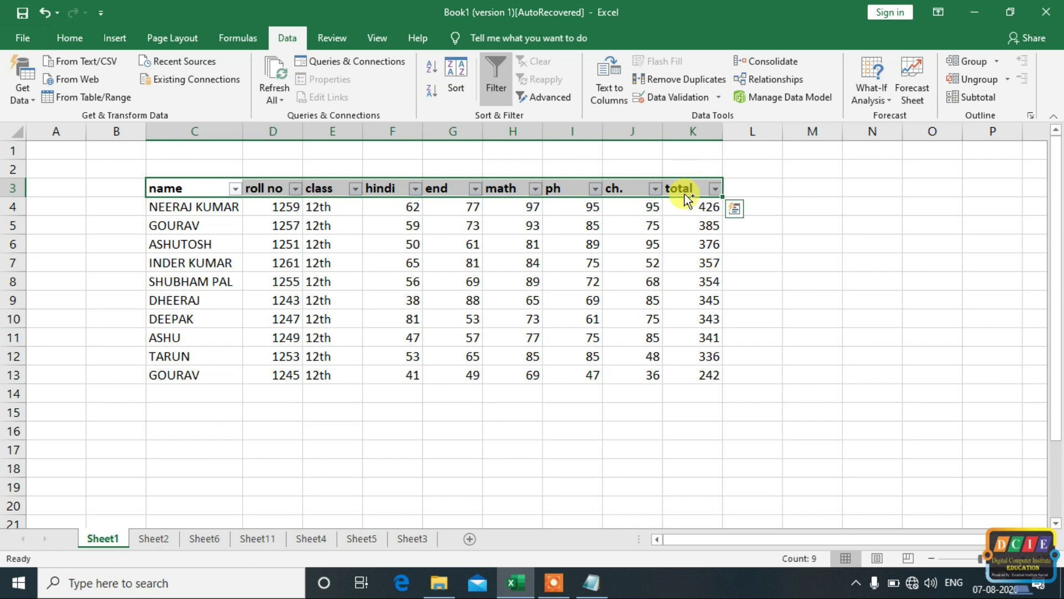
{"action": "key", "text": "ctrl+c"}
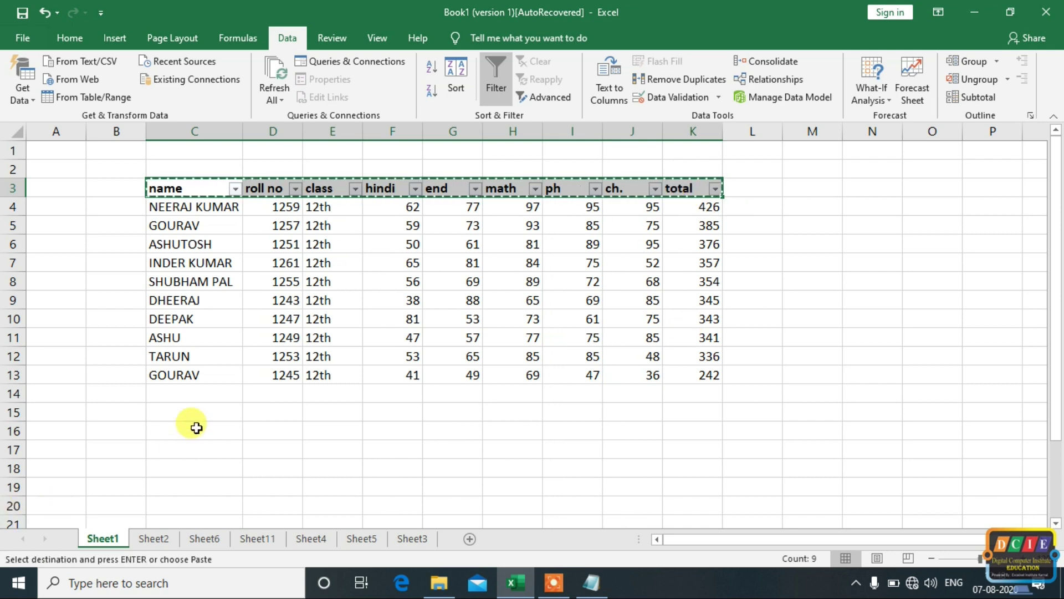
{"action": "left_click", "coordinate": [168, 430]}
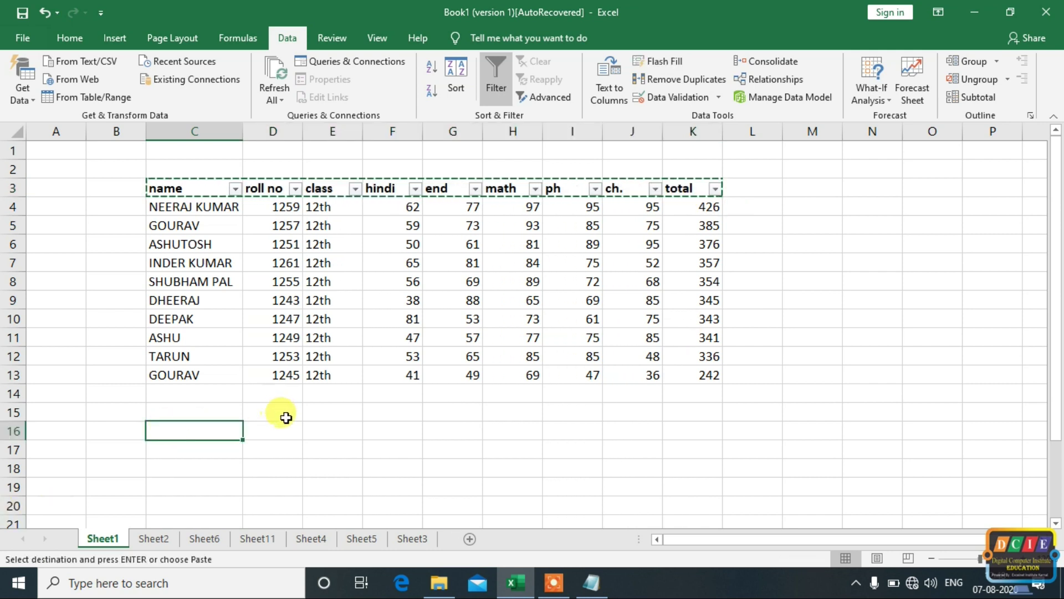
{"action": "key", "text": "ctrl+v"}
{"action": "left_click", "coordinate": [799, 395]}
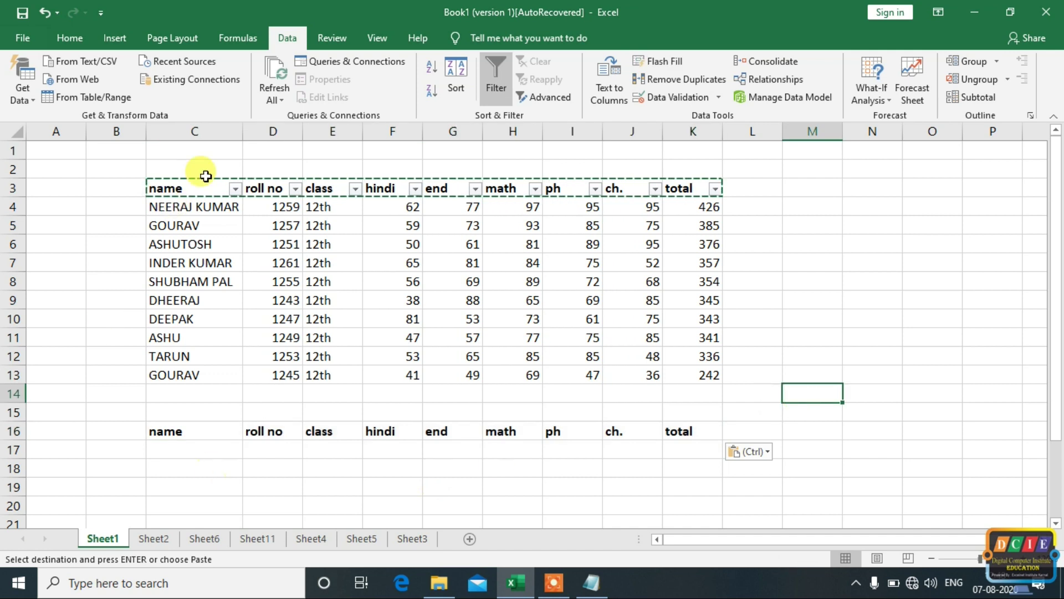
- Enter 'ashu' in C17 under the copied name header as the criterion
{"action": "left_click", "coordinate": [185, 450]}
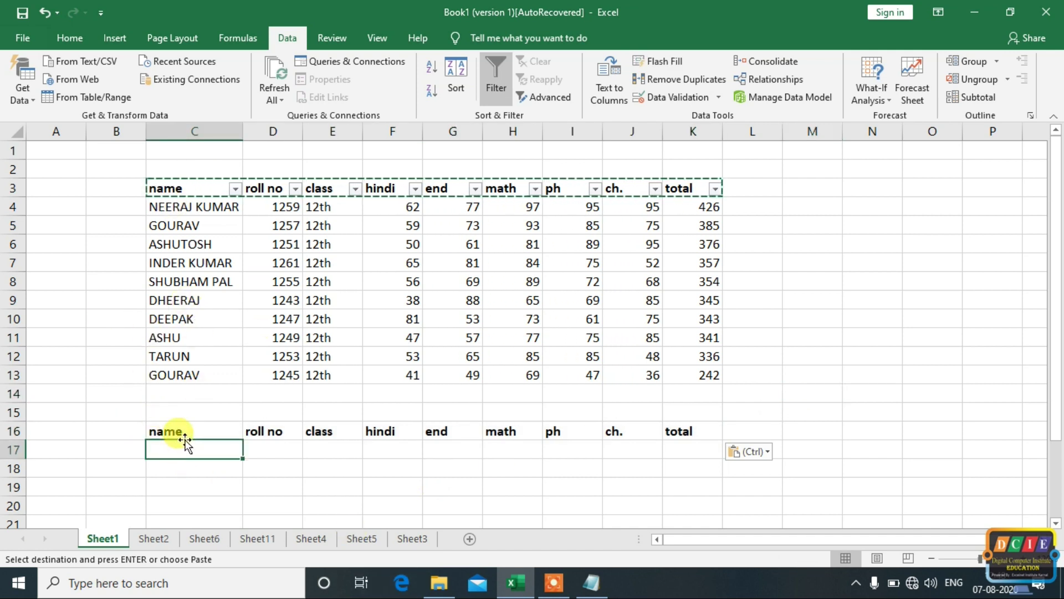
{"action": "left_click", "coordinate": [261, 448]}
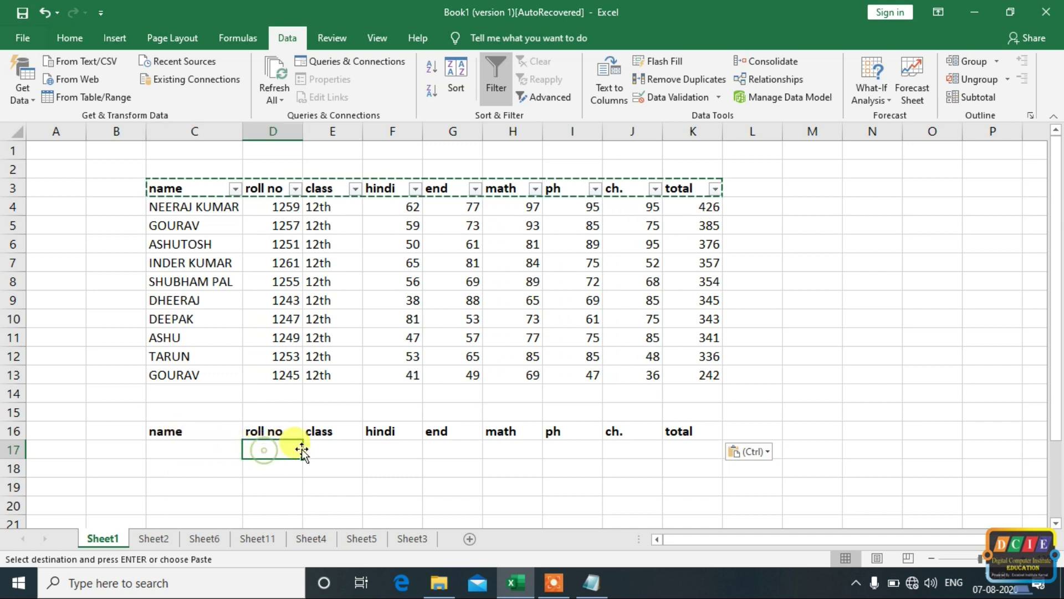
{"action": "left_click", "coordinate": [324, 448]}
{"action": "left_click", "coordinate": [682, 449]}
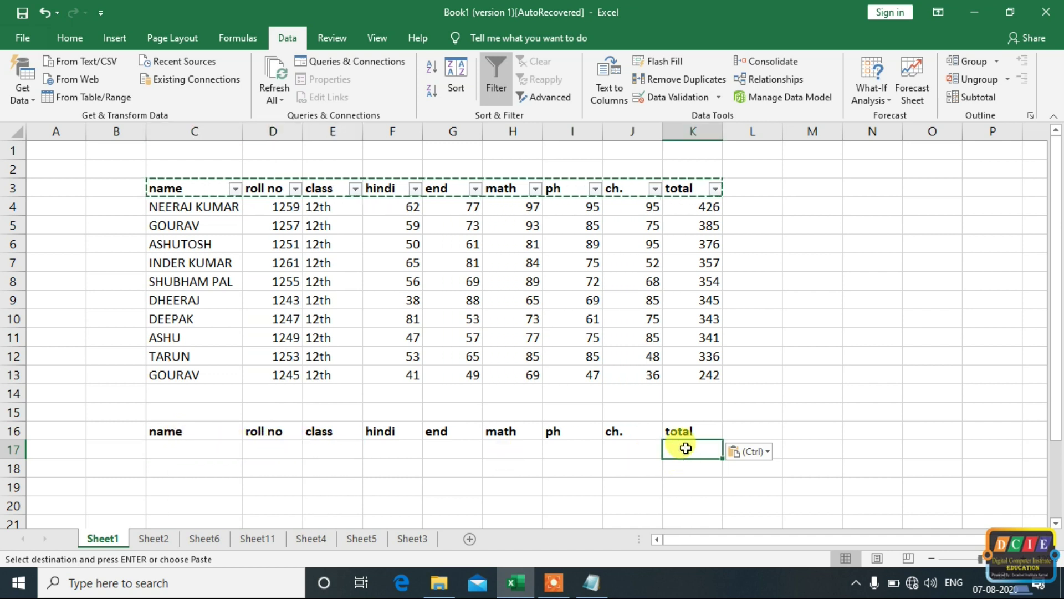
{"action": "left_click", "coordinate": [207, 449]}
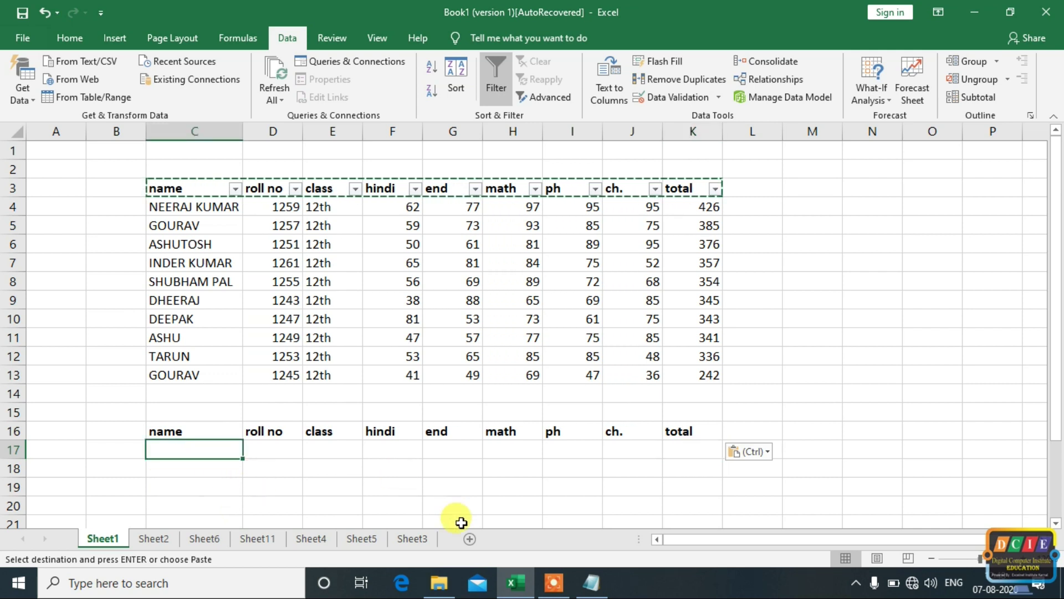
{"action": "type", "text": "ashu"}
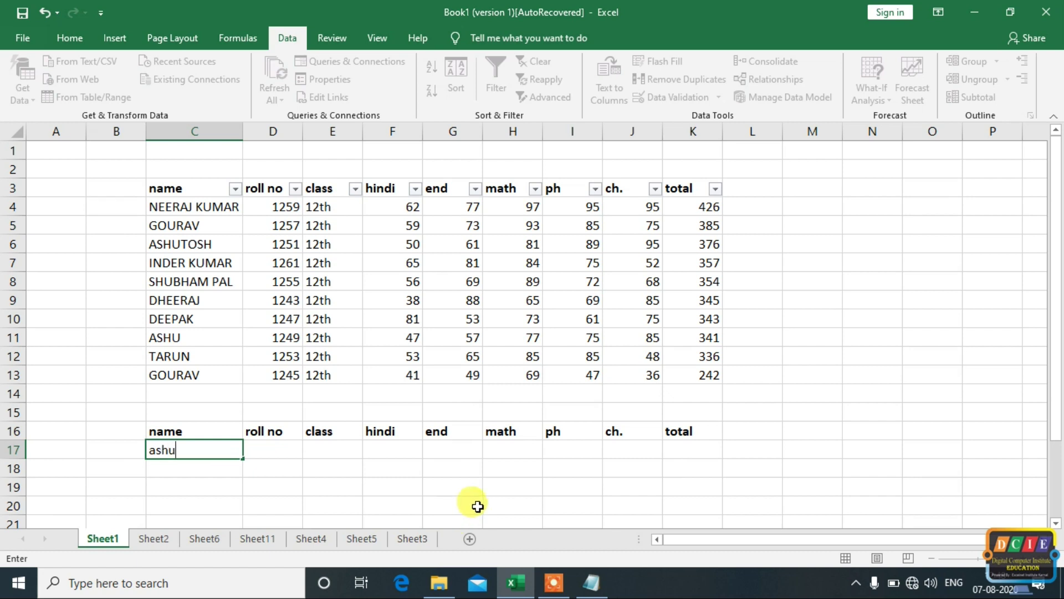
{"action": "left_click", "coordinate": [517, 249]}
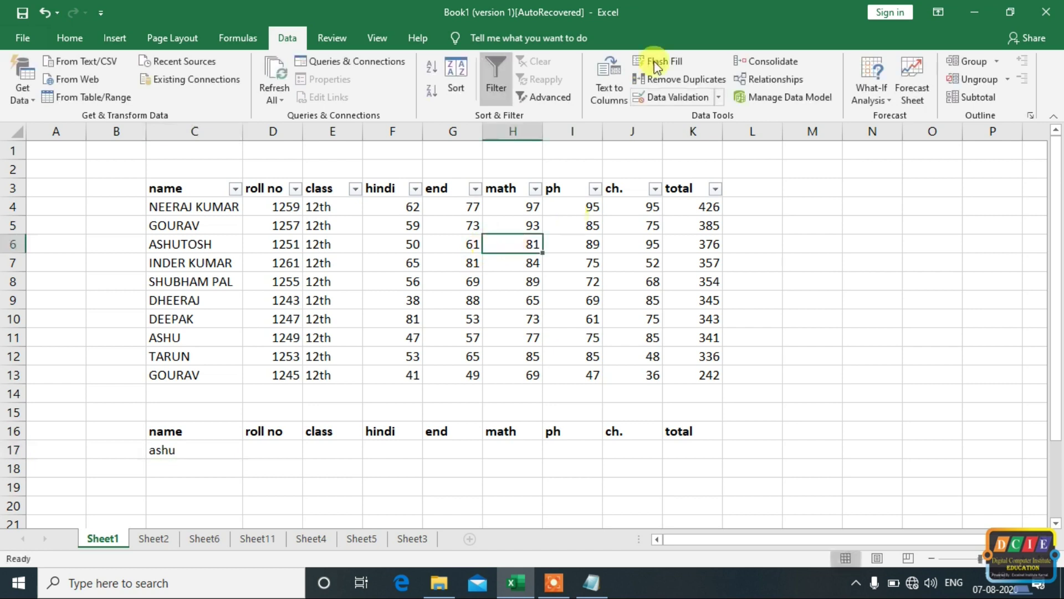
- In Advanced Filter, set list range $C$3:$K$13 and criteria range $C$16:$K$17
{"action": "left_click", "coordinate": [564, 104]}
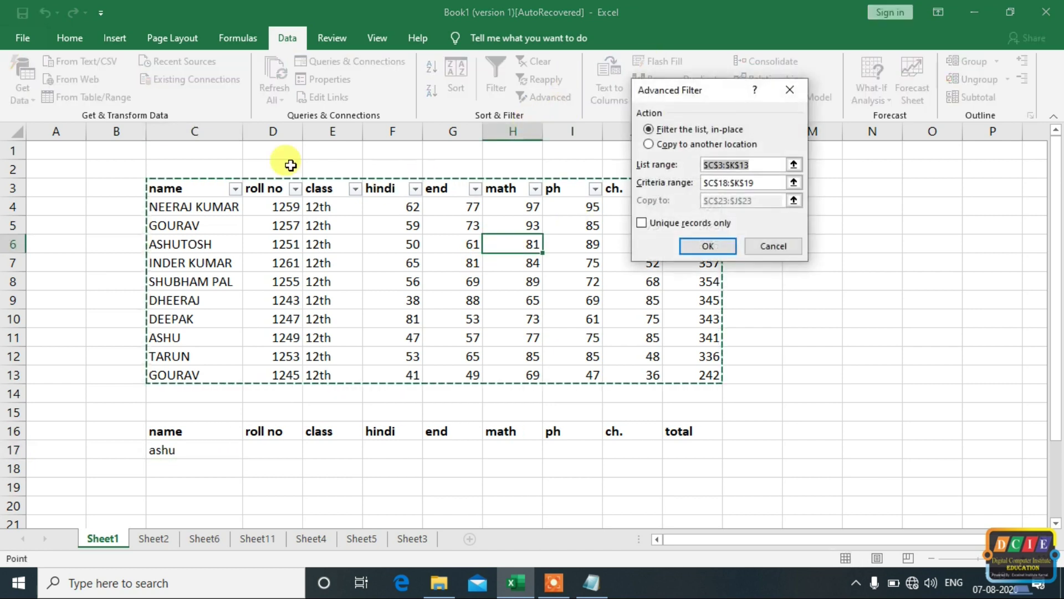
{"action": "left_click", "coordinate": [758, 163]}
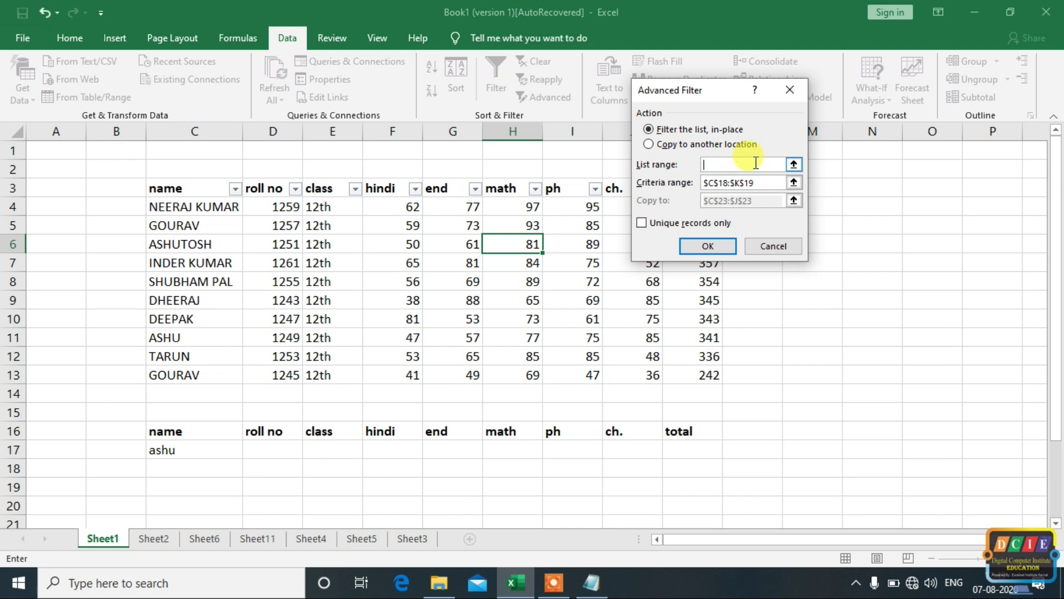
{"action": "mouse_move", "coordinate": [199, 183]}
{"action": "left_mouse_down"}
{"action": "mouse_move", "coordinate": [627, 384]}
{"action": "mouse_move", "coordinate": [686, 372]}
{"action": "left_mouse_up"}
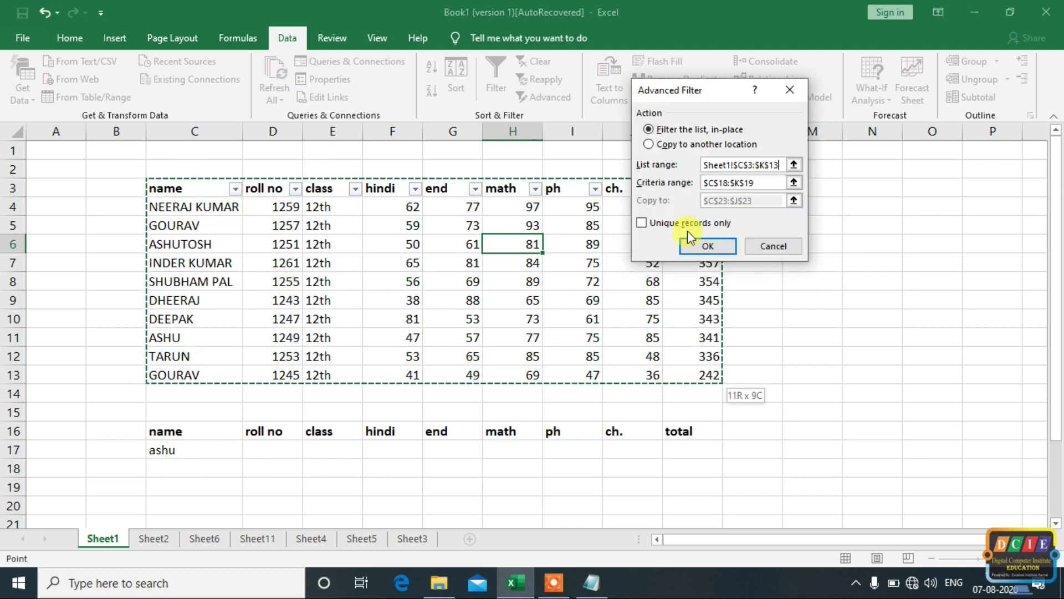
{"action": "left_click", "coordinate": [760, 183]}
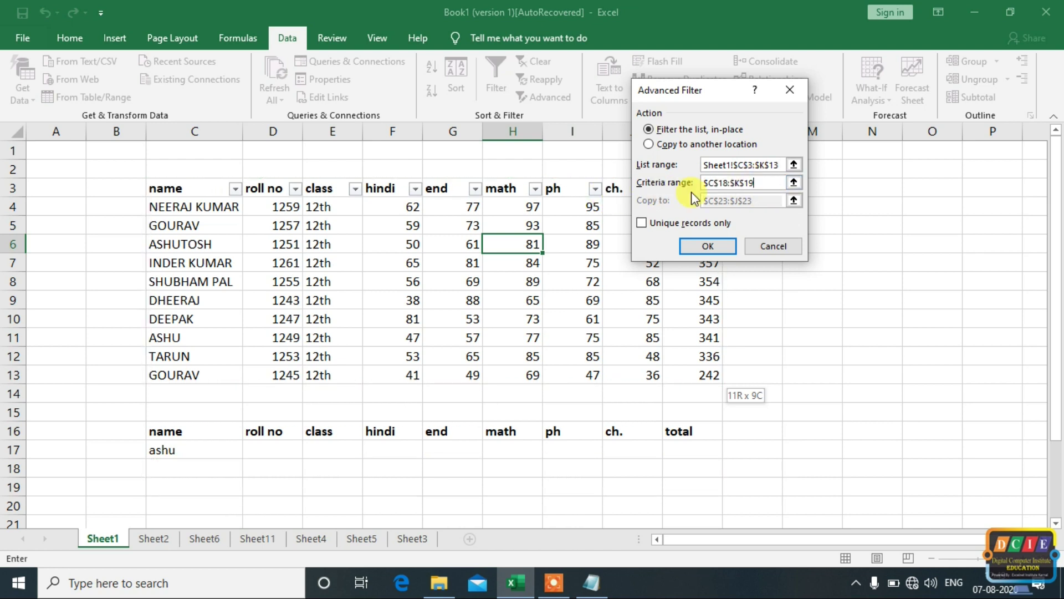
{"action": "key", "text": "BackSpace"}
{"action": "key", "text": "BackSpace"}
{"action": "key", "text": "BackSpace"}
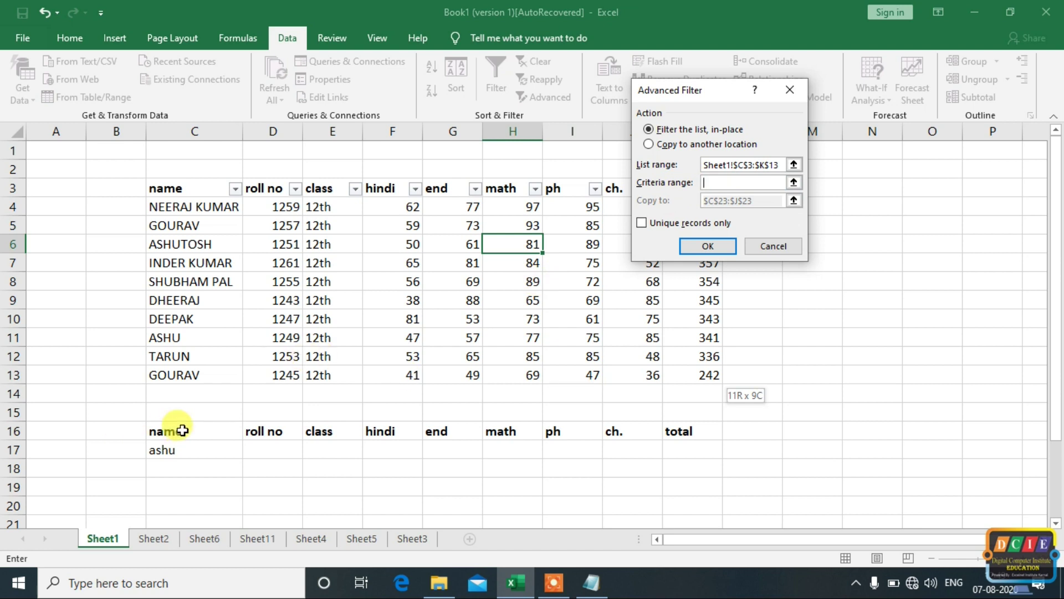
{"action": "left_click_drag", "start_coordinate": [165, 429], "coordinate": [241, 458]}
{"action": "left_click_drag", "start_coordinate": [492, 446], "coordinate": [680, 451]}
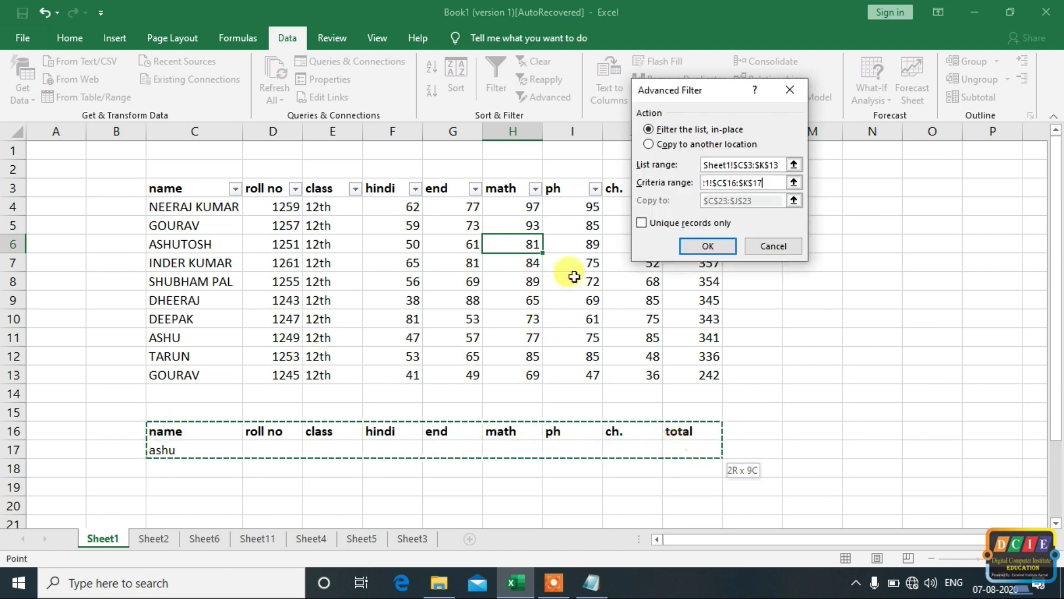
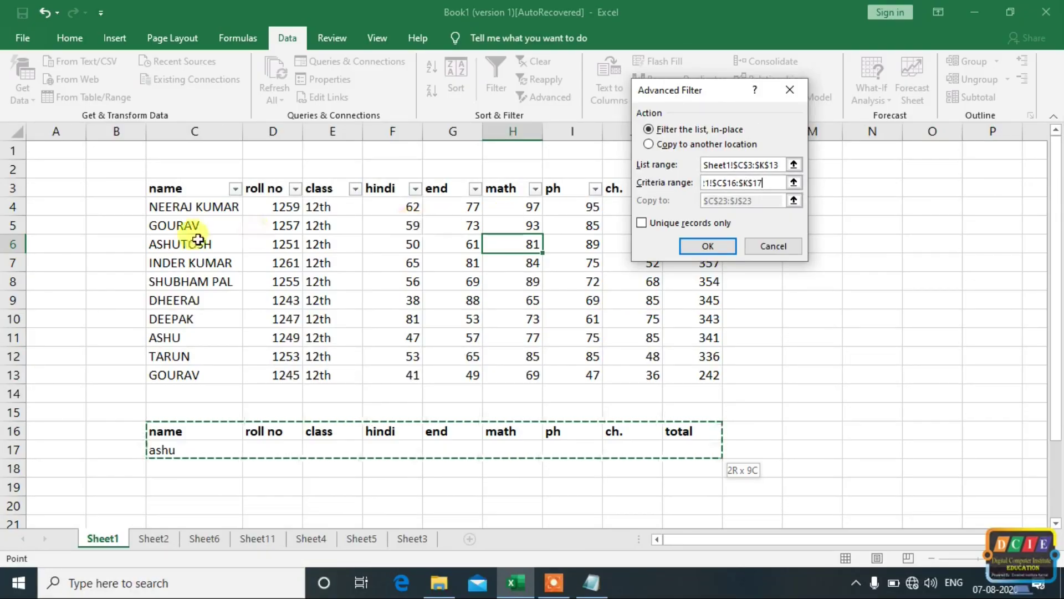
- Run Advanced Filter in place for the ashu criterion, then restore all ten rows with AutoFilter headers
{"action": "left_click", "coordinate": [676, 143]}
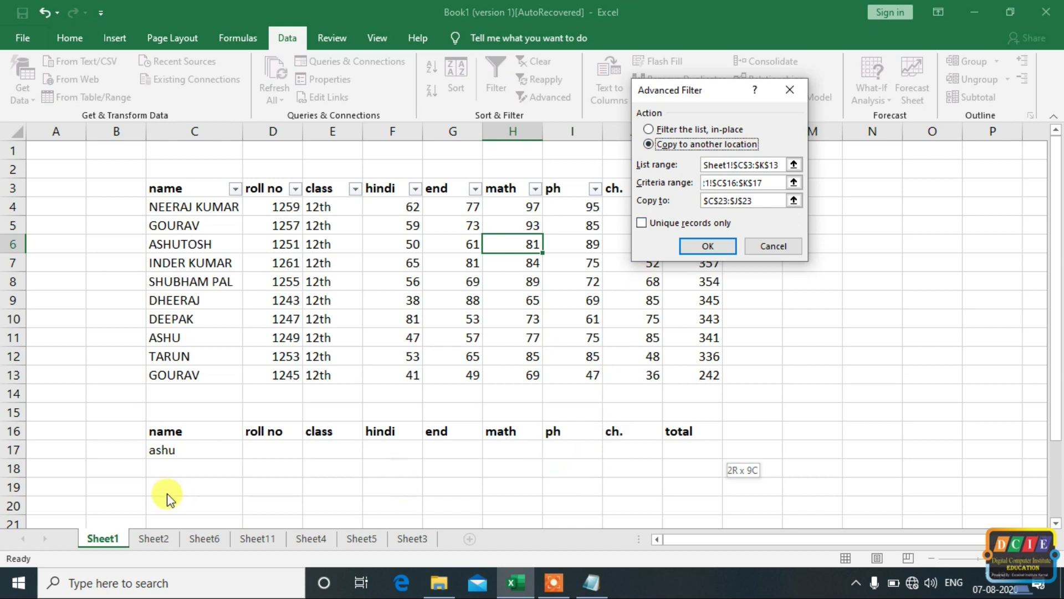
{"action": "left_click", "coordinate": [680, 131]}
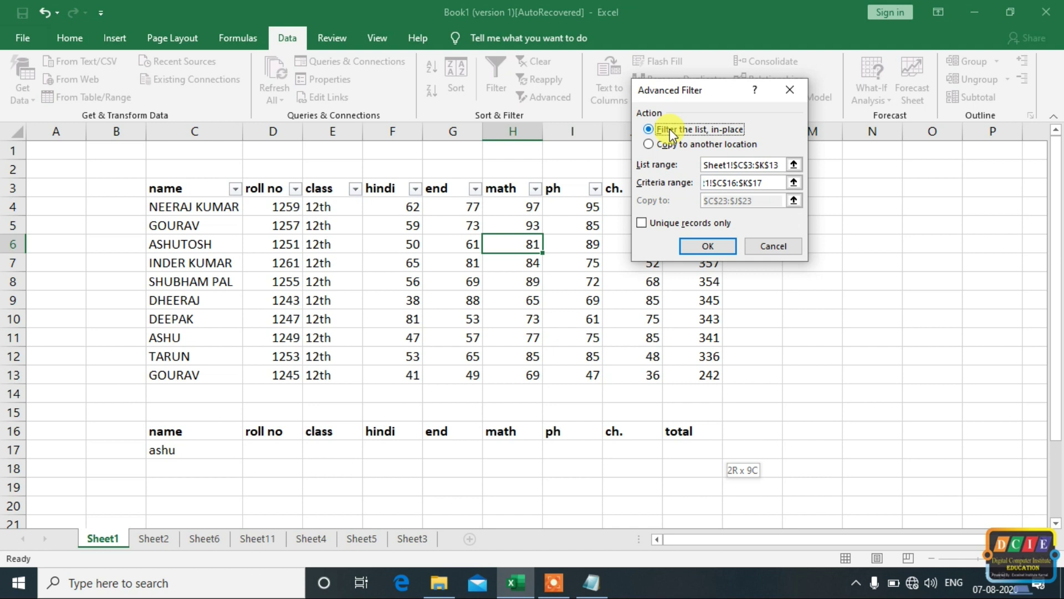
{"action": "left_click", "coordinate": [709, 247]}
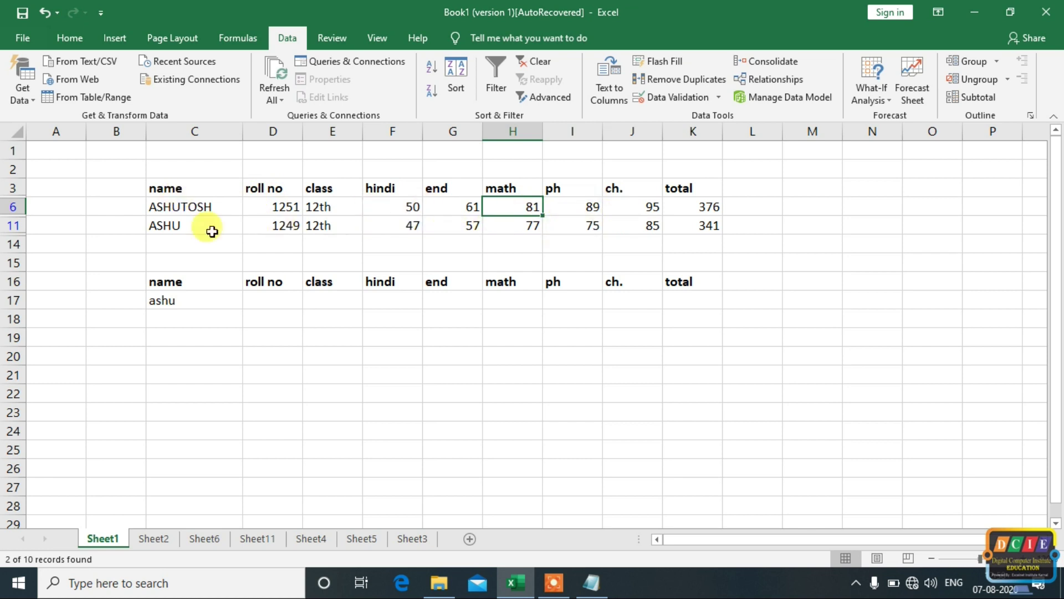
{"action": "key", "text": "ctrl+shift+l"}
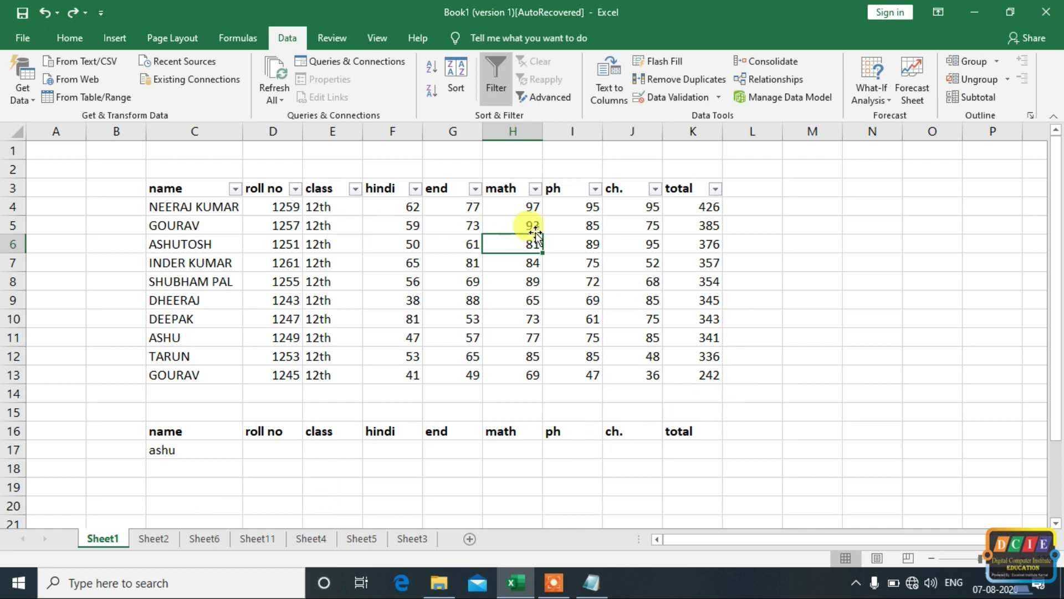
- Enter deepak as the name criterion in C17 and set the Advanced Filter criteria range to C16:K17
{"action": "left_click", "coordinate": [200, 448]}
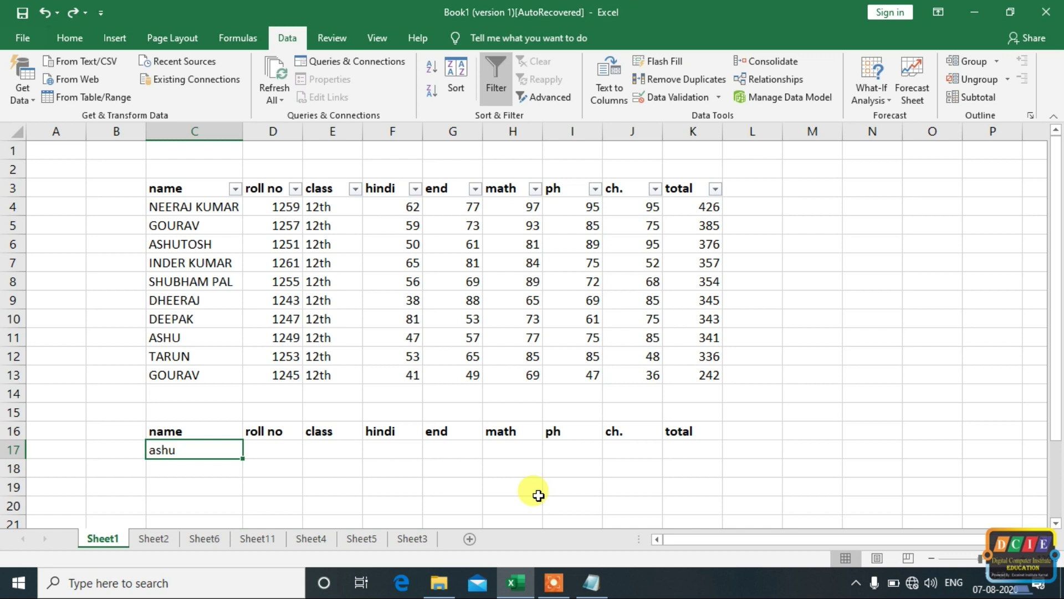
{"action": "type", "text": "deepak"}
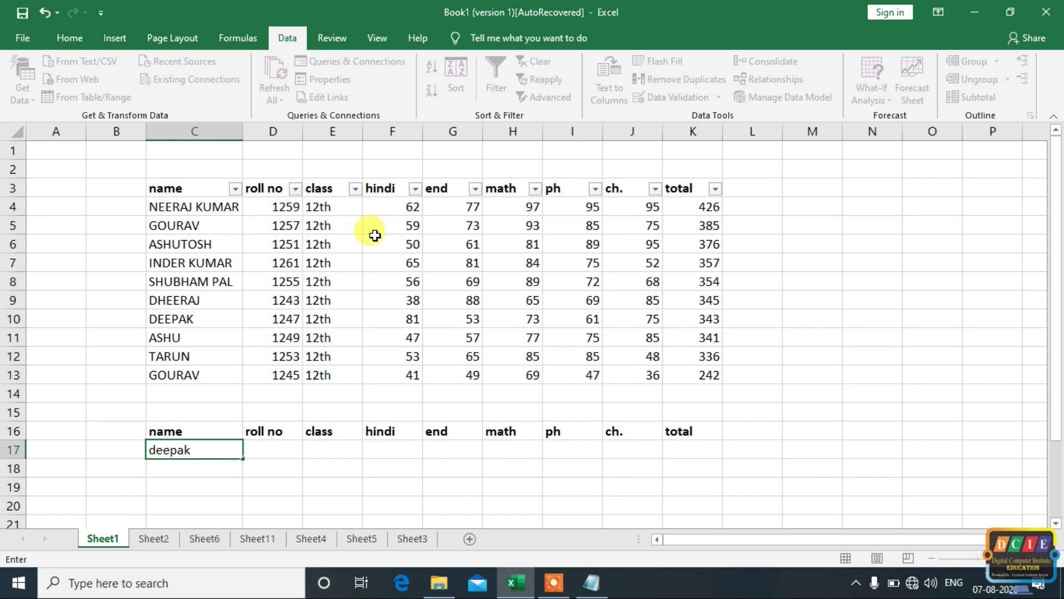
{"action": "left_click", "coordinate": [513, 318]}
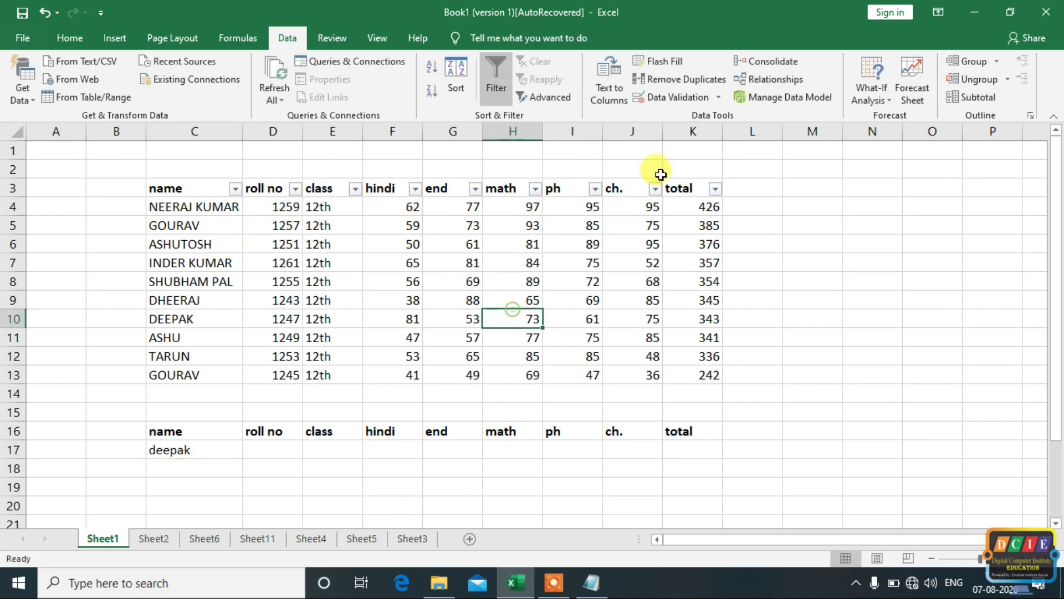
{"action": "left_click", "coordinate": [568, 97]}
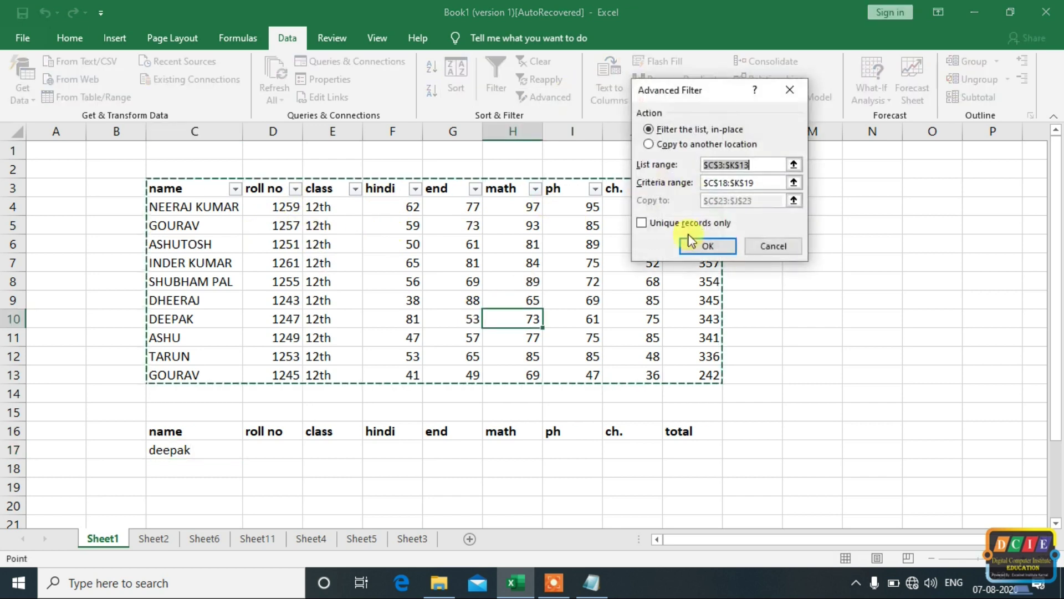
{"action": "left_click", "coordinate": [755, 182]}
{"action": "left_click_drag", "start_coordinate": [755, 182], "coordinate": [724, 177]}
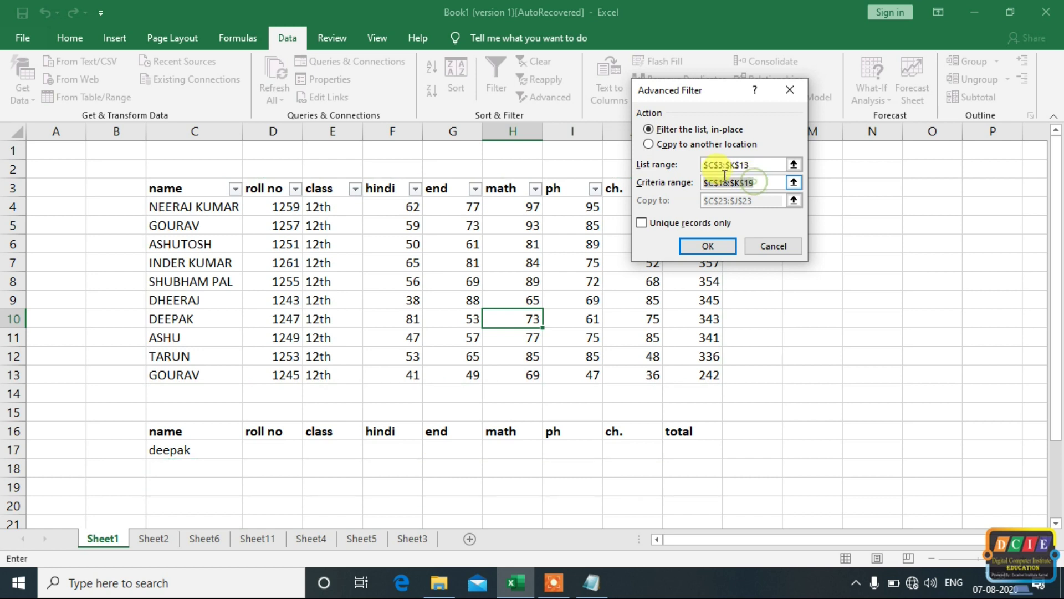
{"action": "mouse_move", "coordinate": [157, 431]}
{"action": "left_mouse_down"}
{"action": "mouse_move", "coordinate": [565, 428]}
{"action": "mouse_move", "coordinate": [673, 447]}
{"action": "left_mouse_up"}
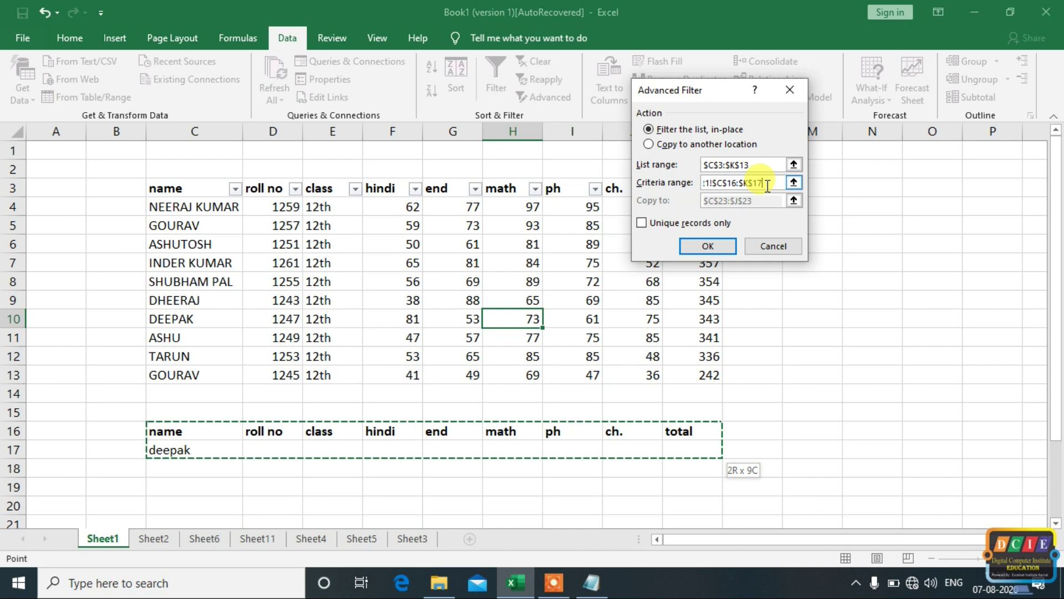
- Copy the matching DEEPAK record to another location starting at cell C20
{"action": "left_click", "coordinate": [696, 148]}
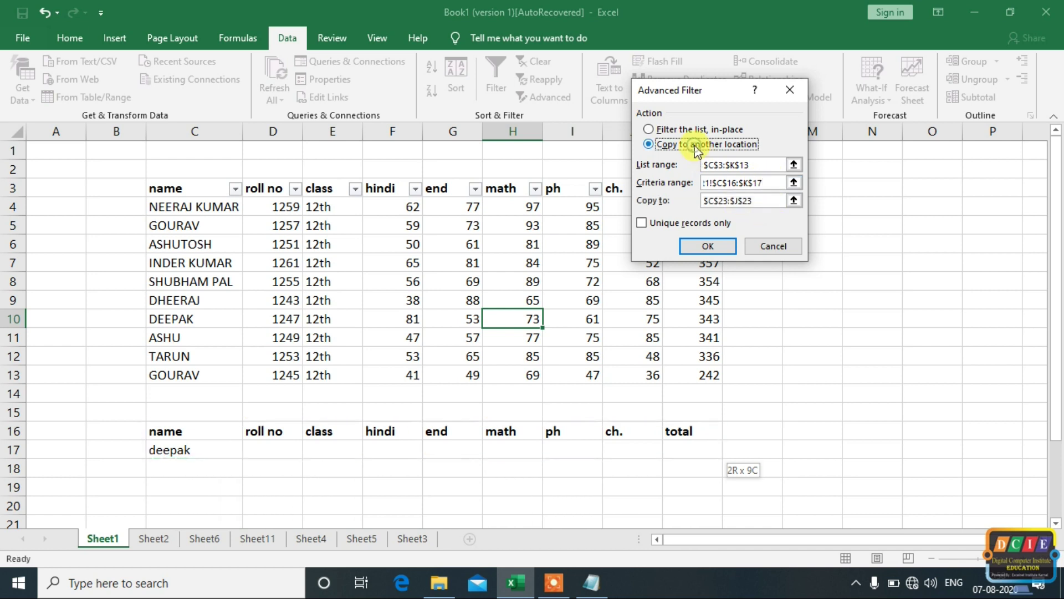
{"action": "double_click", "coordinate": [761, 201]}
{"action": "key", "text": "BackSpace"}
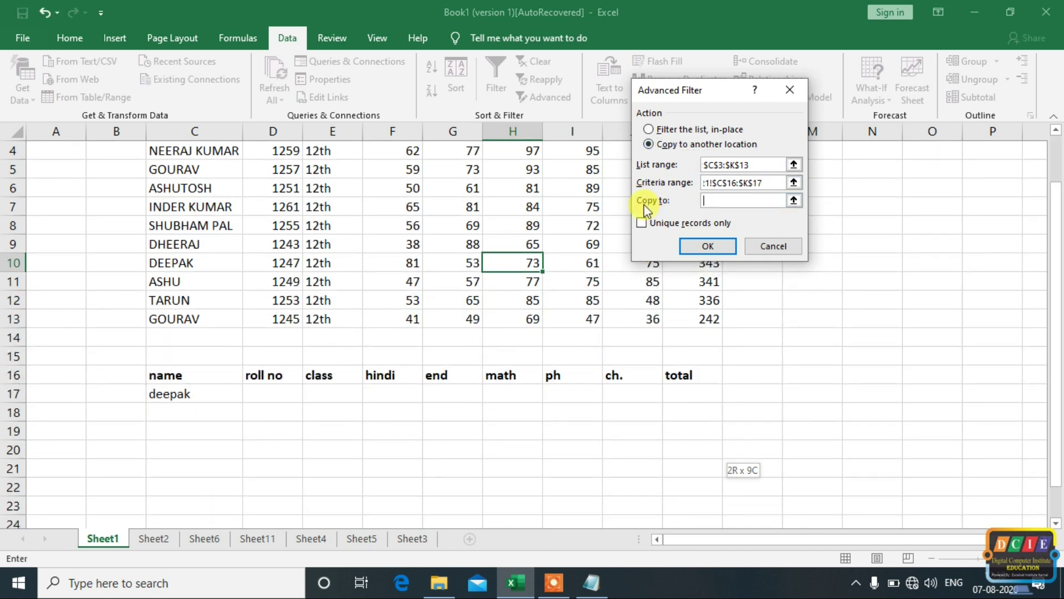
{"action": "left_click", "coordinate": [186, 446]}
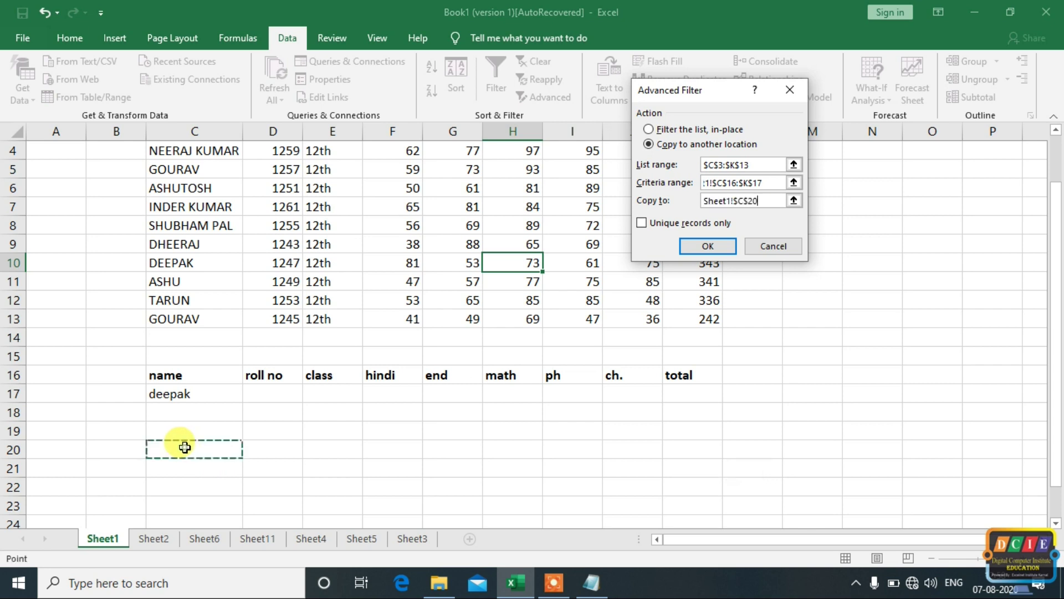
{"action": "left_click", "coordinate": [709, 246]}
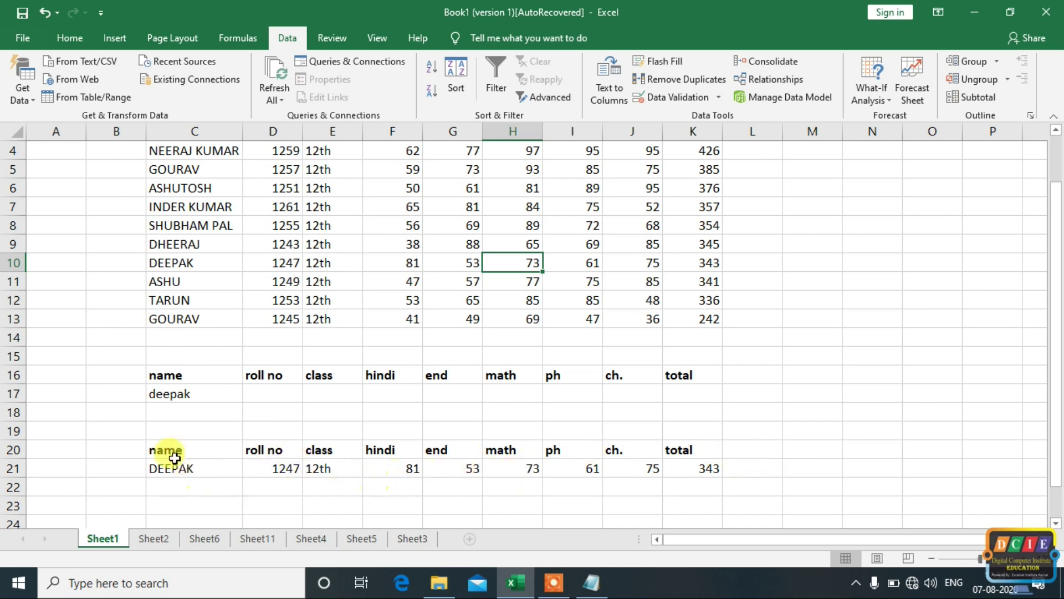
{"action": "scroll", "coordinate": [214, 294], "scroll_direction": "up", "scroll_amount": 1}
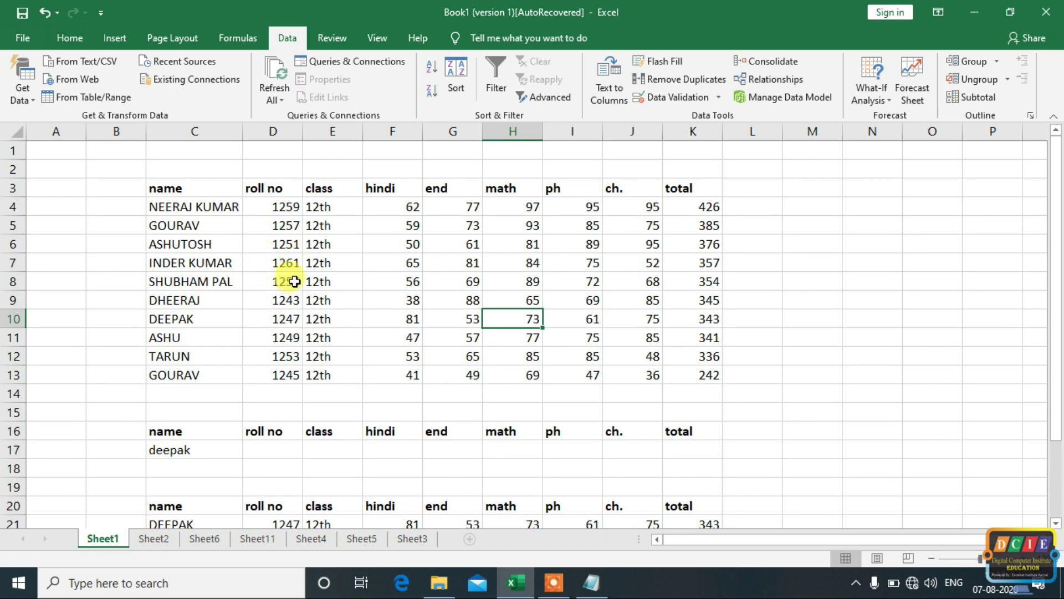
{"action": "scroll", "coordinate": [277, 289], "scroll_direction": "down", "scroll_amount": 1}
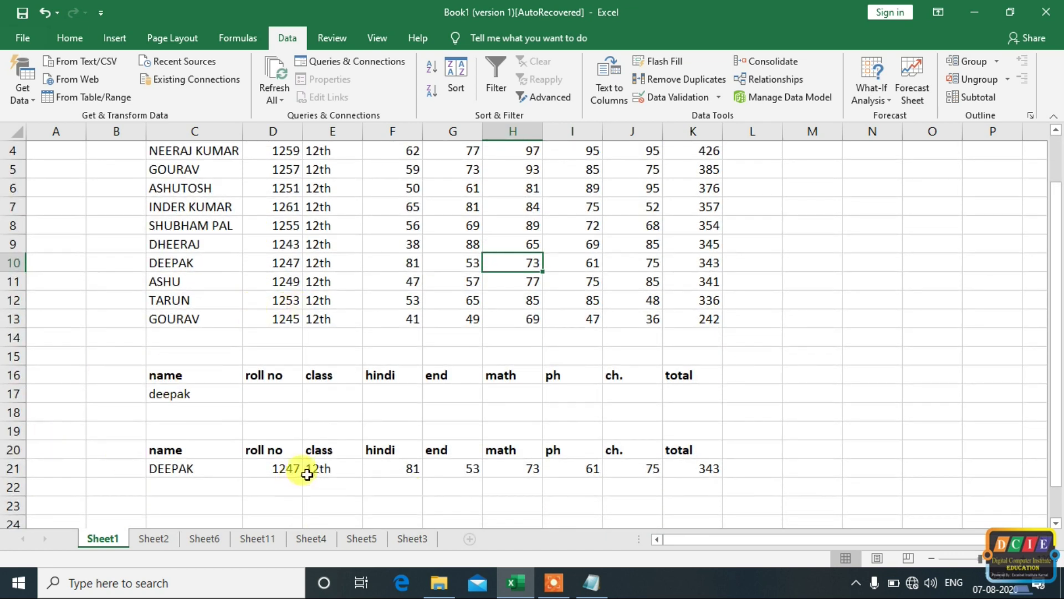
{"action": "scroll", "coordinate": [244, 457], "scroll_direction": "up", "scroll_amount": 1}
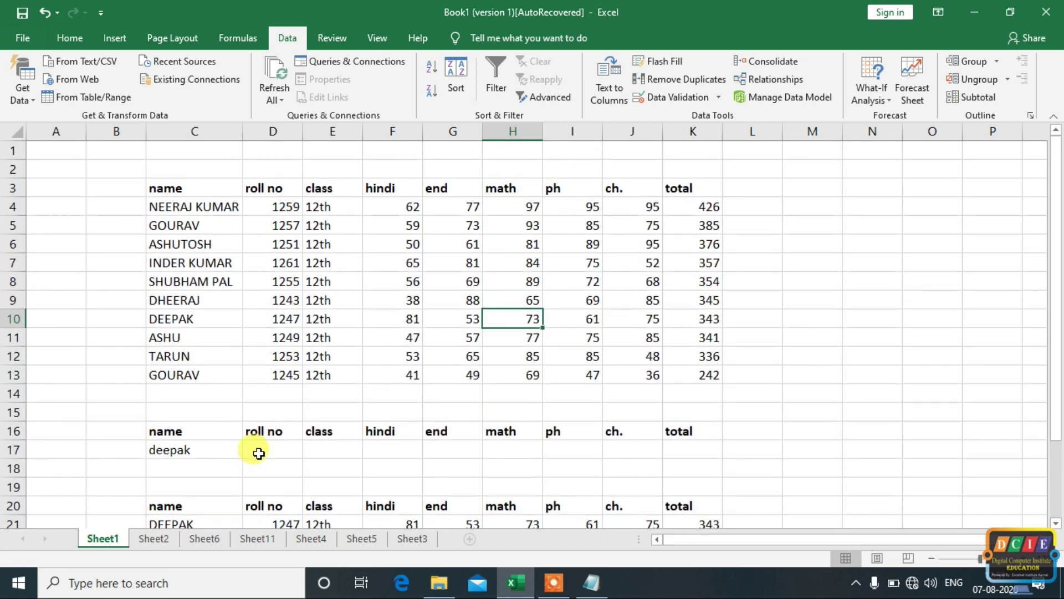
{"action": "scroll", "coordinate": [259, 454], "scroll_direction": "down", "scroll_amount": 1}
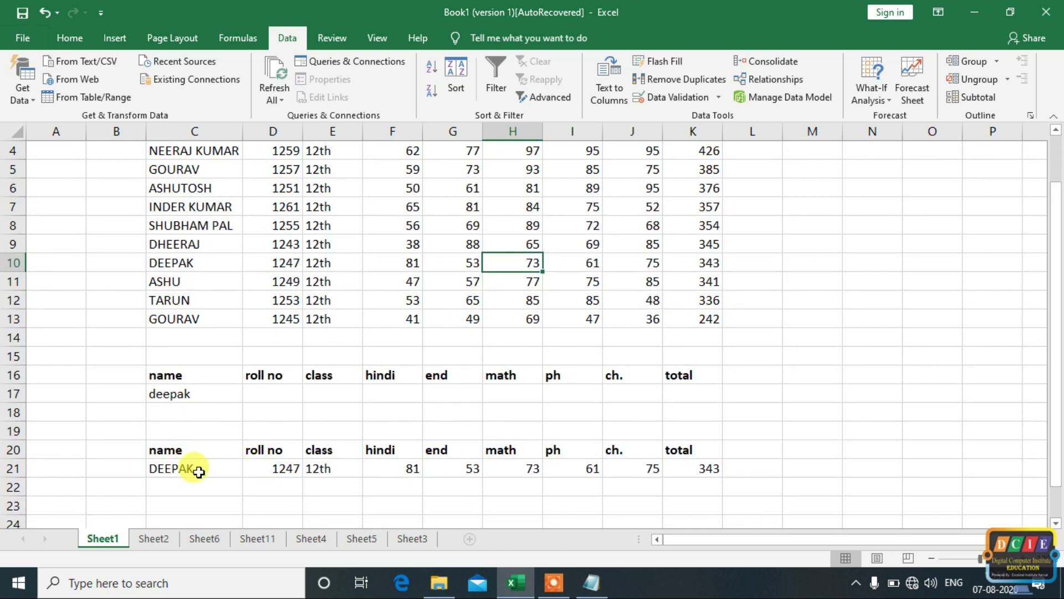
- Clear the deepak criterion from cell C17
{"action": "left_click", "coordinate": [163, 394]}
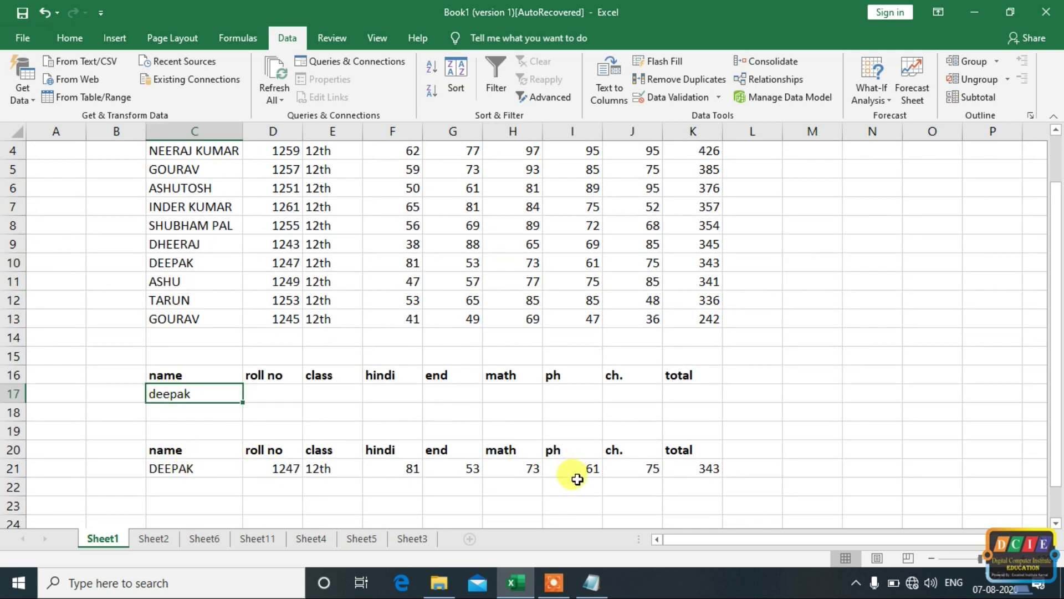
{"action": "key", "text": "BackSpace"}
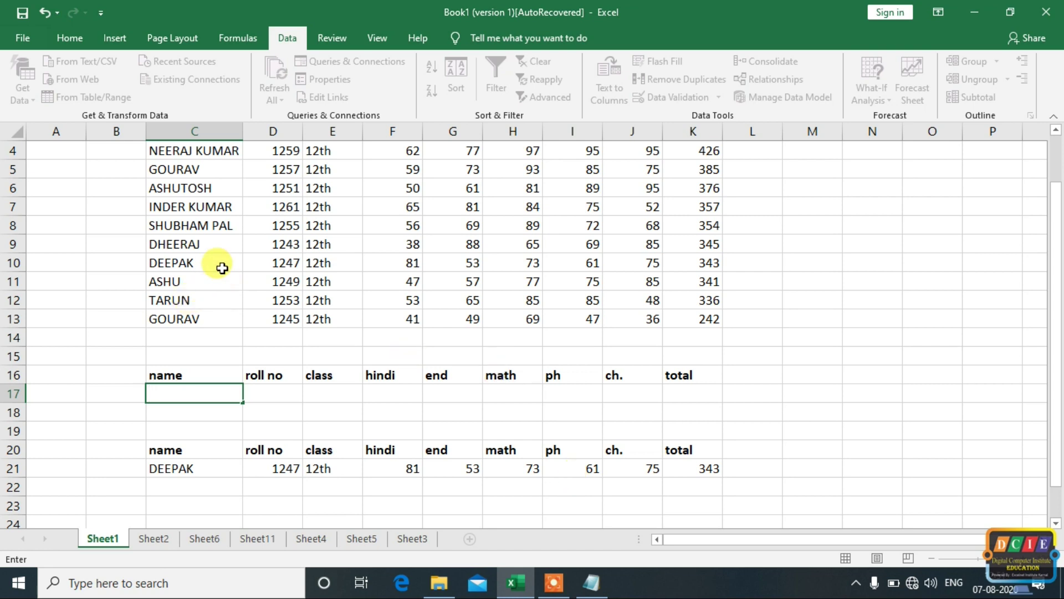
{"action": "scroll", "coordinate": [222, 268], "scroll_direction": "up", "scroll_amount": 1}
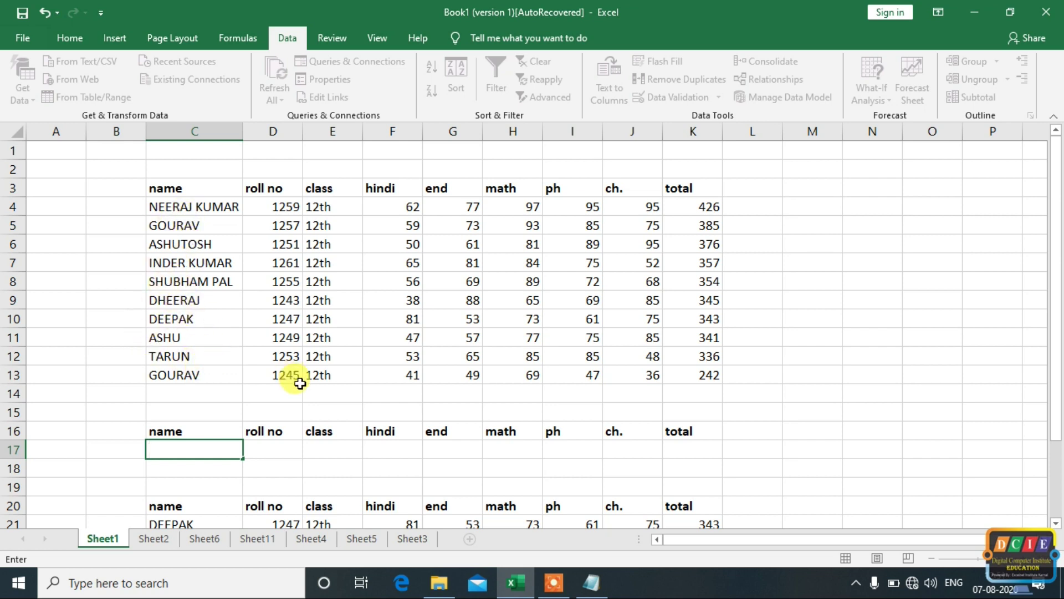
{"action": "type", "text": "a"}
- Use a as the name criterion, filter the list in place with criteria C16:K17, then undo it
{"action": "left_click", "coordinate": [324, 466]}
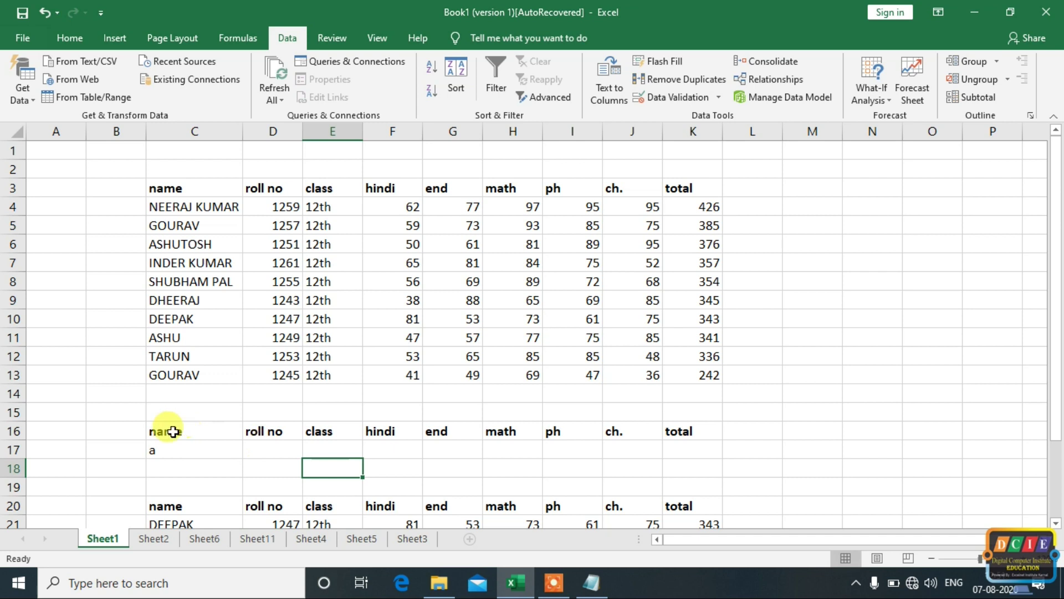
{"action": "left_click_drag", "start_coordinate": [172, 431], "coordinate": [189, 450]}
{"action": "left_click_drag", "start_coordinate": [284, 461], "coordinate": [687, 452]}
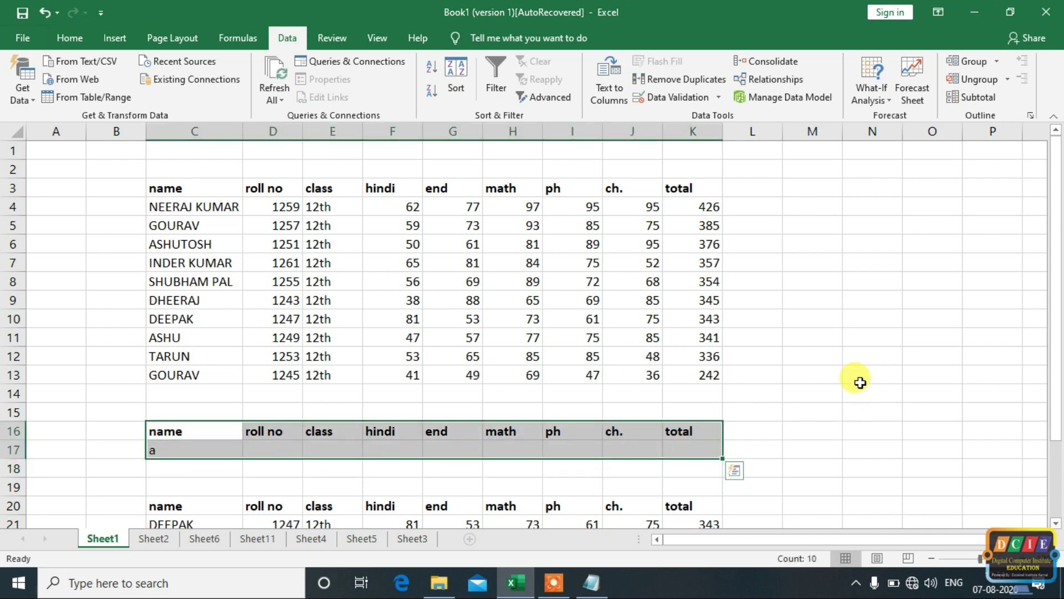
{"action": "left_click", "coordinate": [647, 266]}
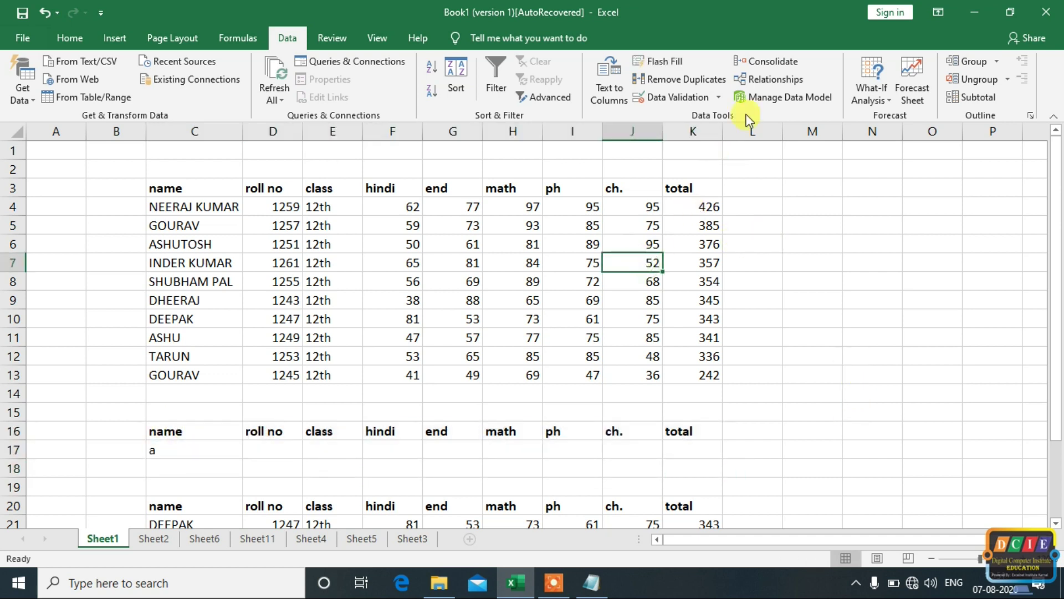
{"action": "left_click", "coordinate": [546, 97]}
{"action": "left_click", "coordinate": [743, 182]}
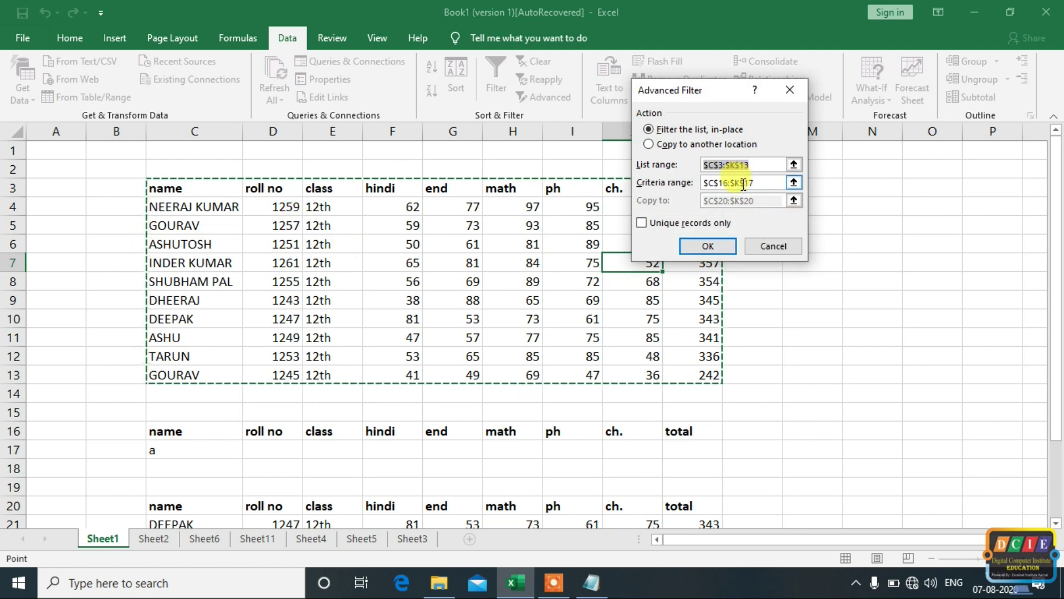
{"action": "scroll", "coordinate": [709, 283], "scroll_direction": "down", "scroll_amount": 2}
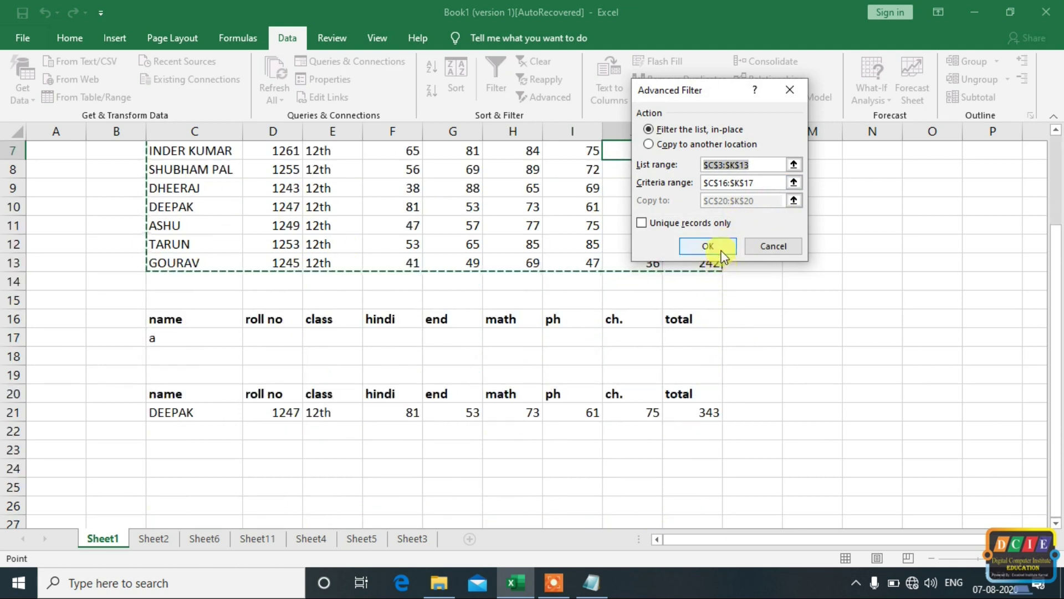
{"action": "left_click", "coordinate": [716, 247]}
{"action": "scroll", "coordinate": [505, 405], "scroll_direction": "up", "scroll_amount": 3}
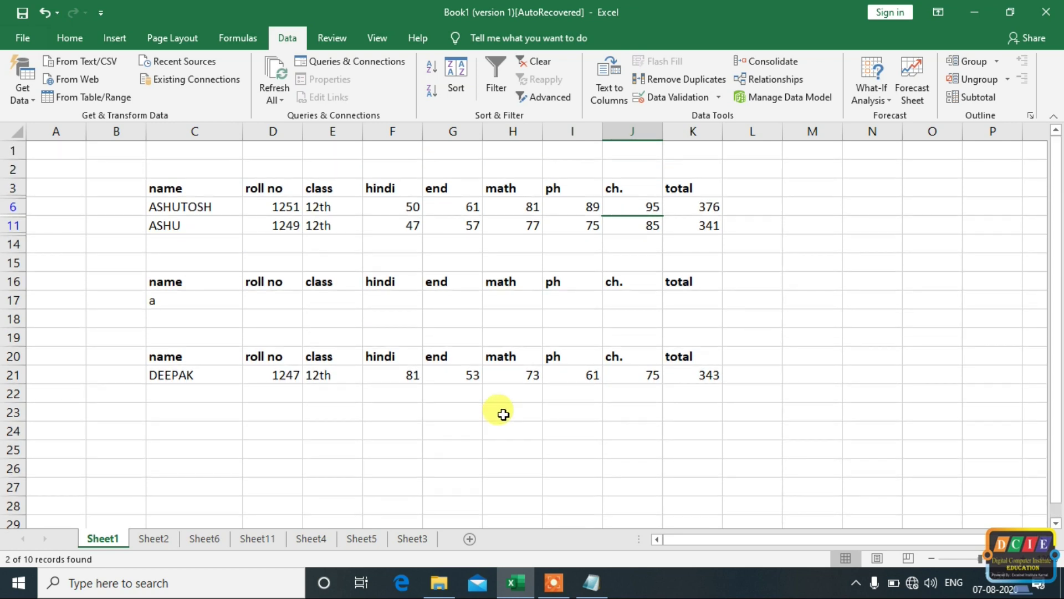
{"action": "key", "text": "ctrl+z"}
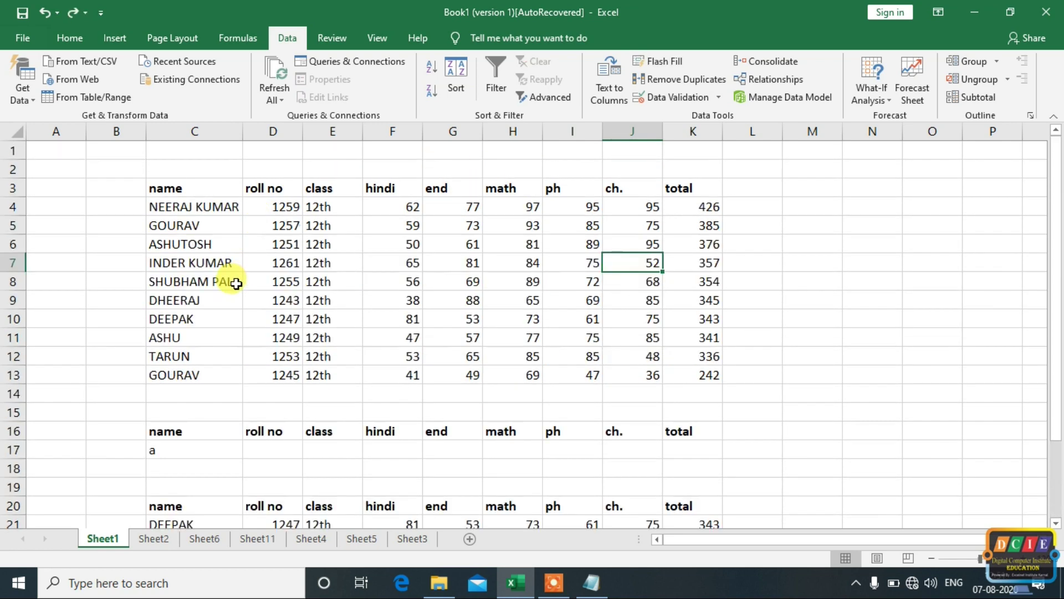
- Copy the ASHUTOSH and ASHU records into the table at row 20 via Advanced Filter
{"action": "left_click", "coordinate": [534, 103]}
{"action": "left_click", "coordinate": [700, 143]}
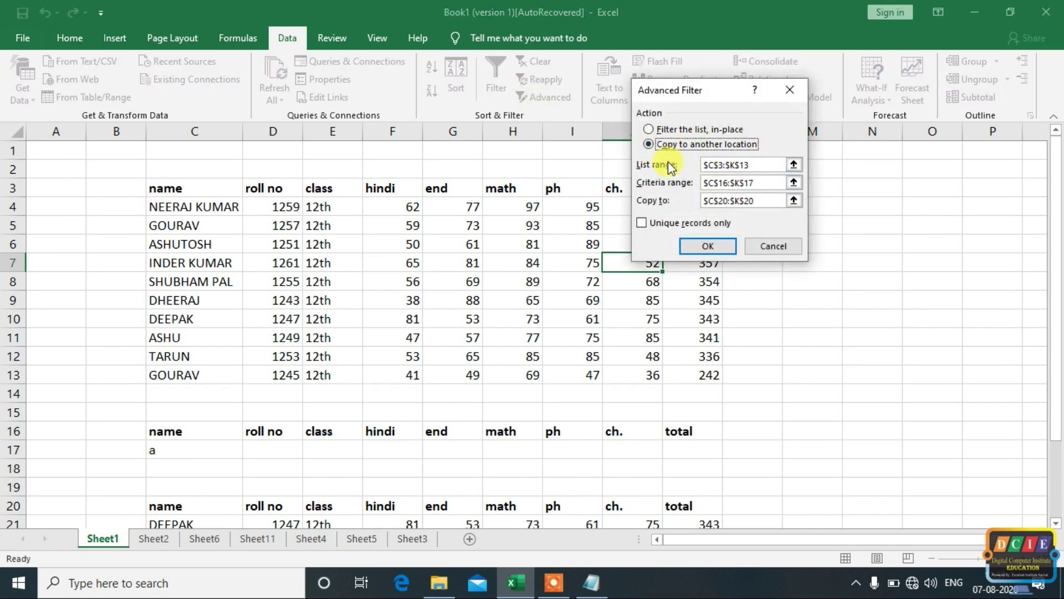
{"action": "left_click", "coordinate": [712, 245]}
{"action": "scroll", "coordinate": [701, 343], "scroll_direction": "down", "scroll_amount": 2}
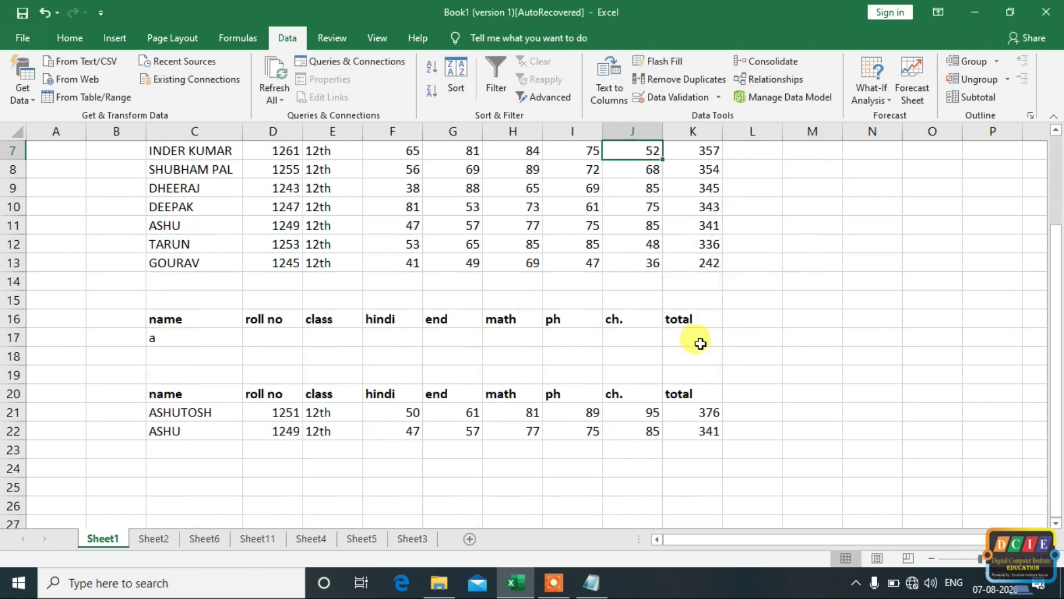
{"action": "left_click", "coordinate": [168, 340]}
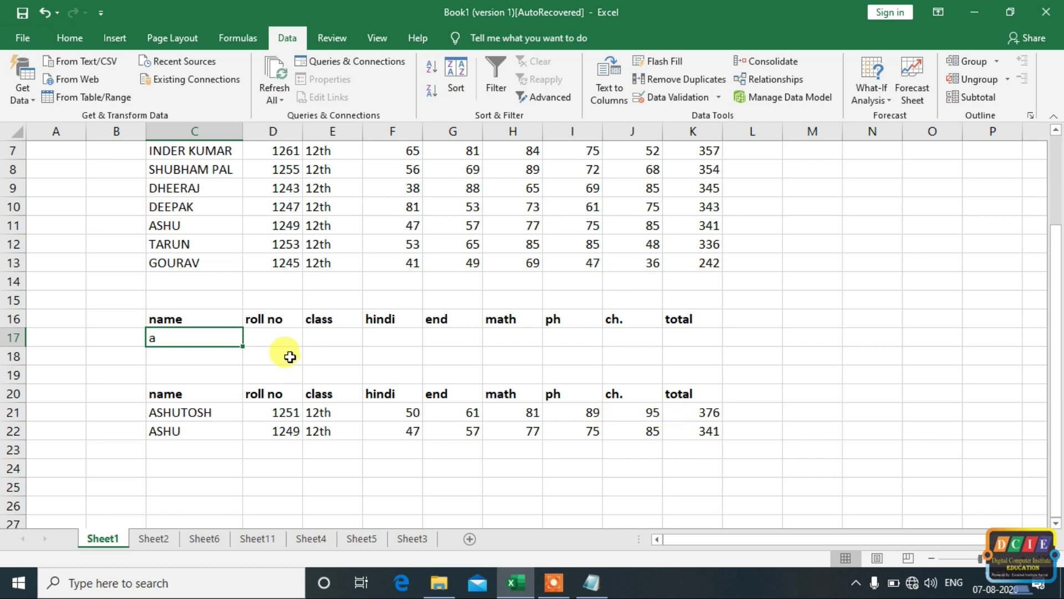
- Replace the name criterion with roll no 1255 in the criteria row
{"action": "key", "text": "BackSpace"}
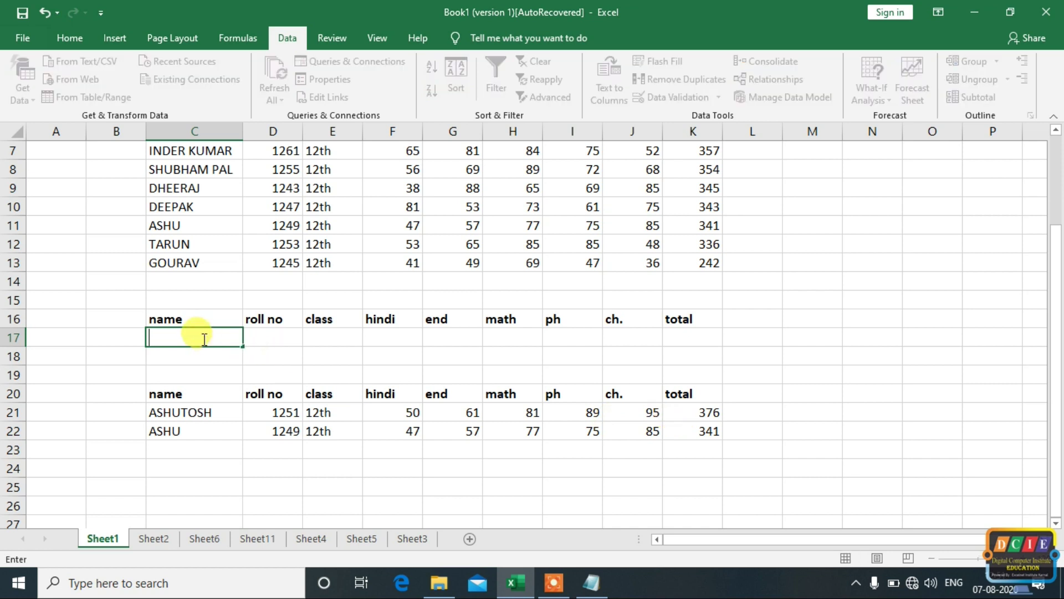
{"action": "left_click", "coordinate": [285, 339]}
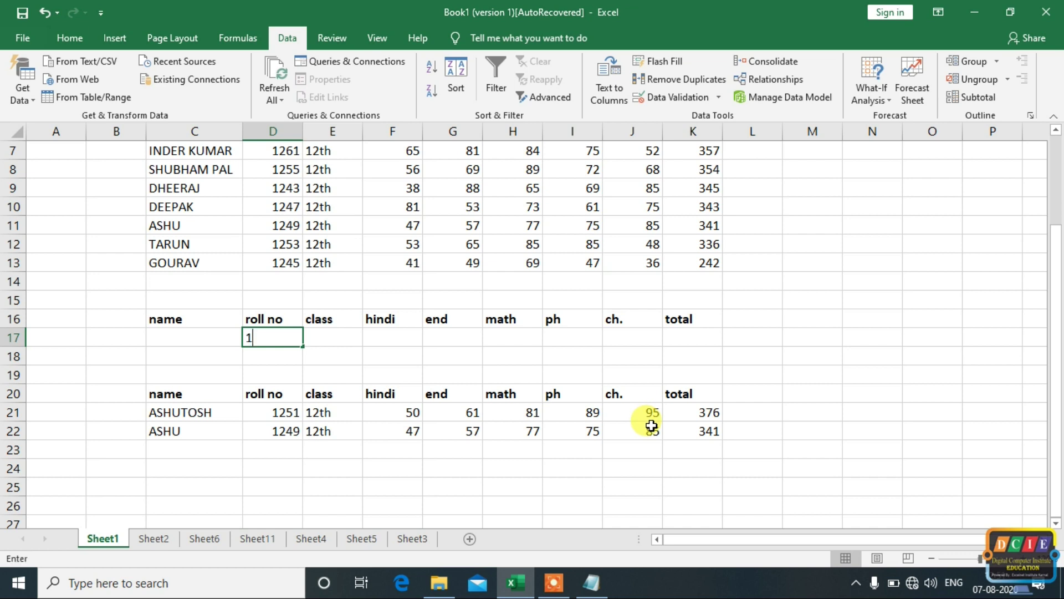
{"action": "type", "text": "255"}
{"action": "left_click", "coordinate": [684, 356]}
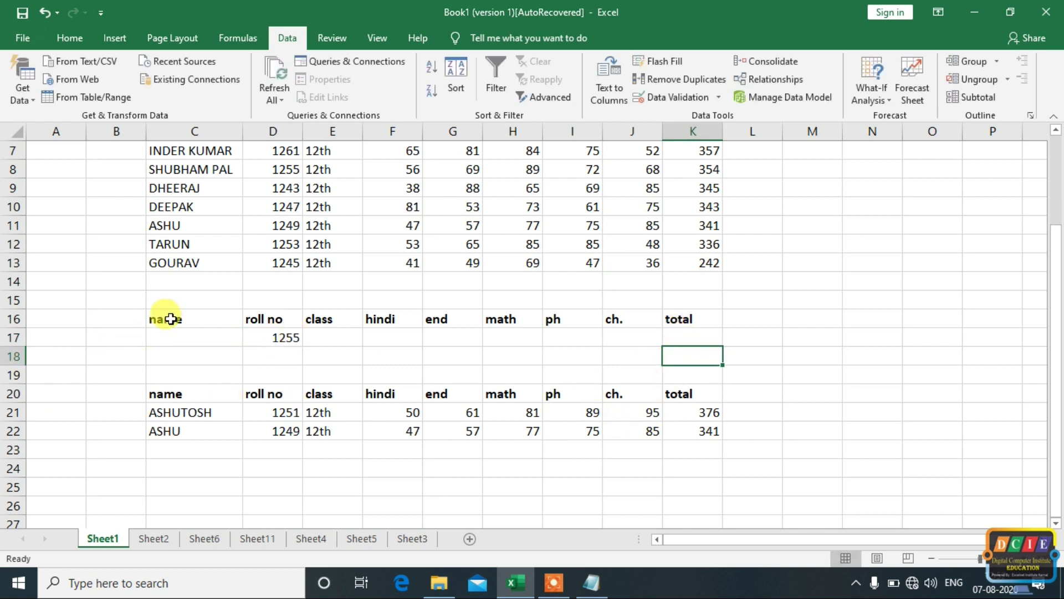
{"action": "left_click_drag", "start_coordinate": [166, 319], "coordinate": [653, 335]}
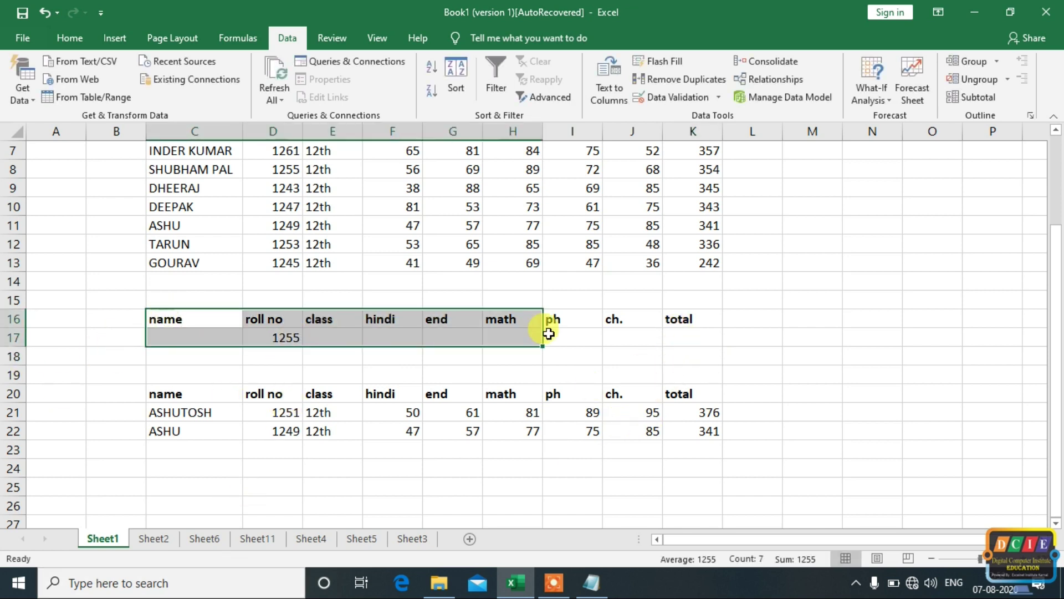
{"action": "left_click", "coordinate": [806, 289]}
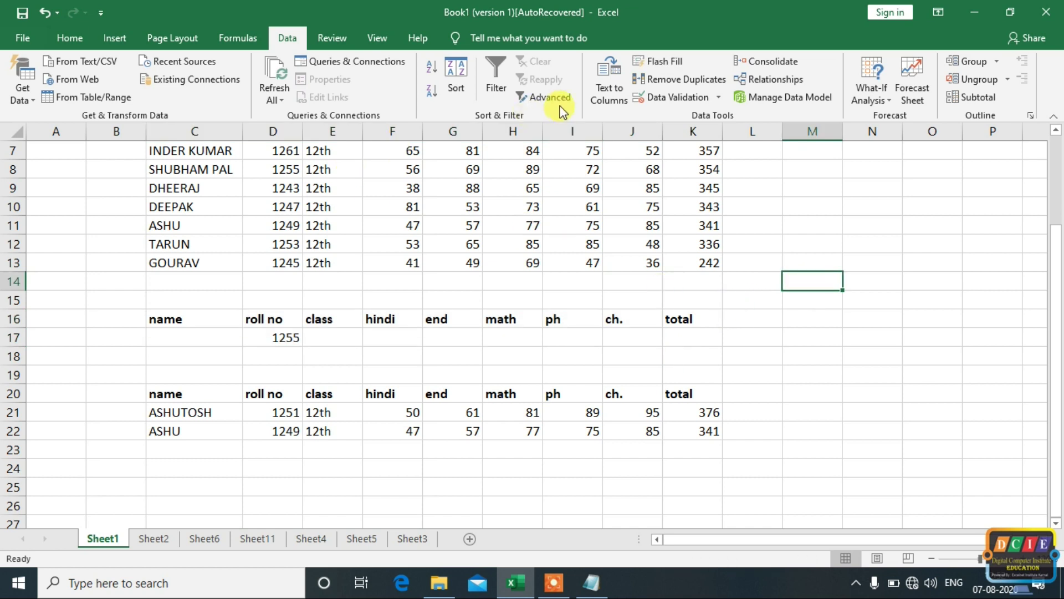
- Copy the roll no 1255 record below the list using Advanced Filter's copy to another location
{"action": "left_click", "coordinate": [563, 110]}
{"action": "left_click", "coordinate": [665, 143]}
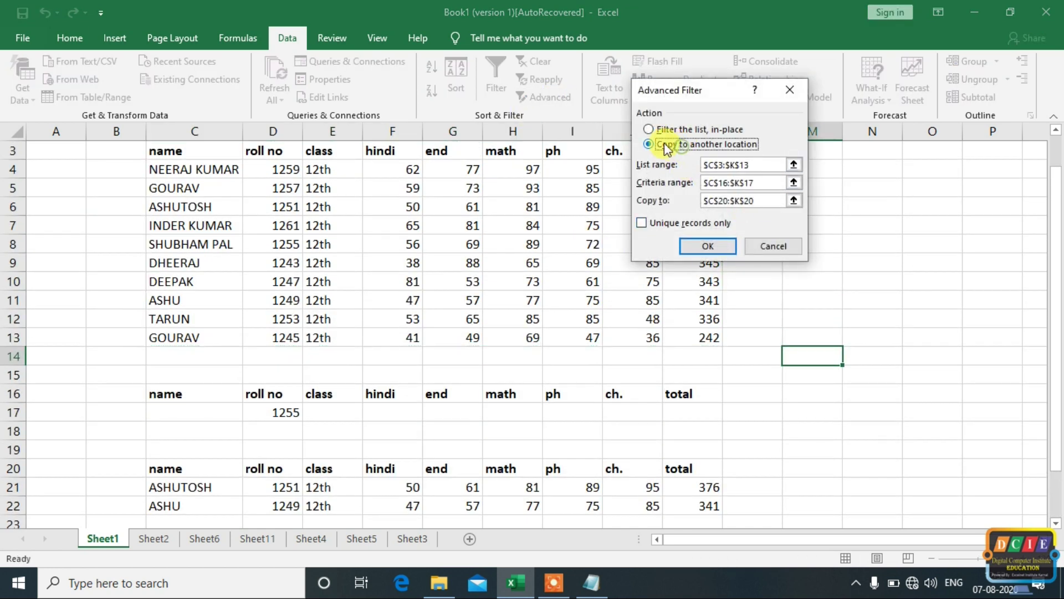
{"action": "left_click", "coordinate": [707, 245]}
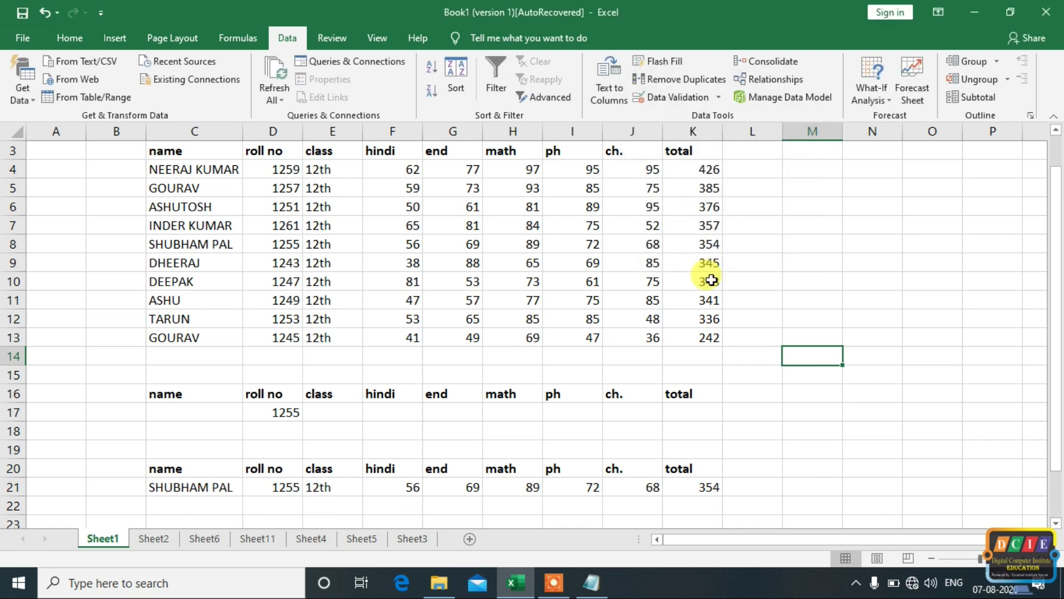
{"action": "scroll", "coordinate": [712, 280], "scroll_direction": "down", "scroll_amount": 2}
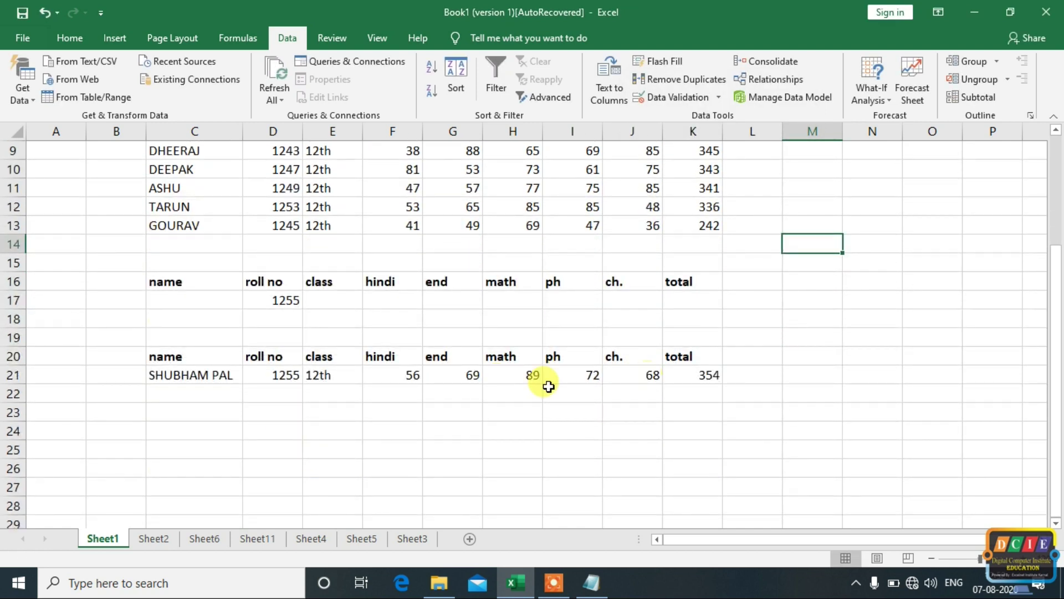
{"action": "scroll", "coordinate": [311, 394], "scroll_direction": "up", "scroll_amount": 3}
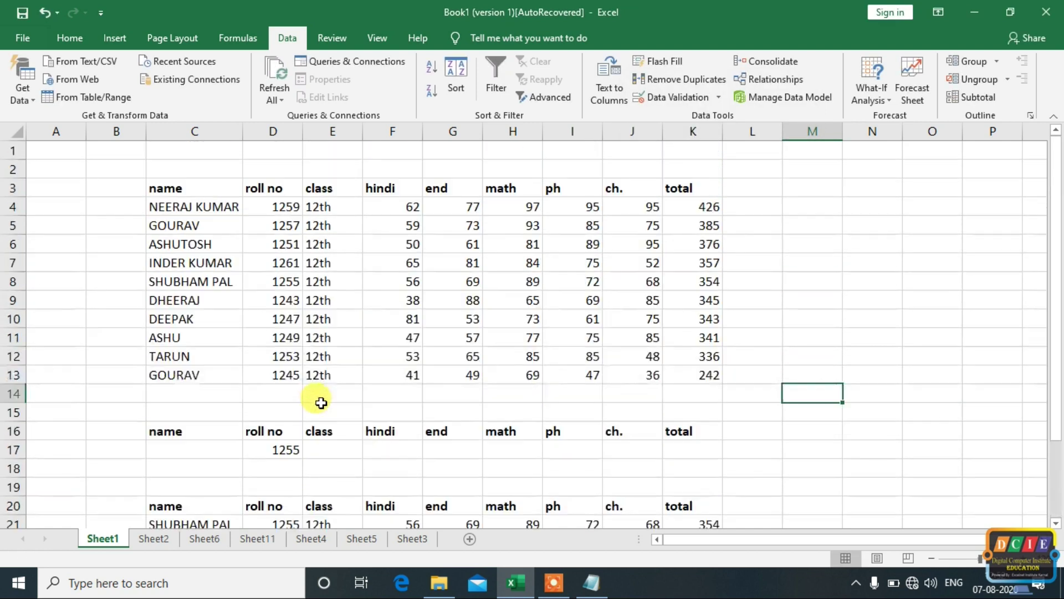
- Reopen Advanced Filter and cancel it, then move through Sheet2 to the blank Sheet3
{"action": "left_click", "coordinate": [584, 293]}
{"action": "left_click", "coordinate": [557, 102]}
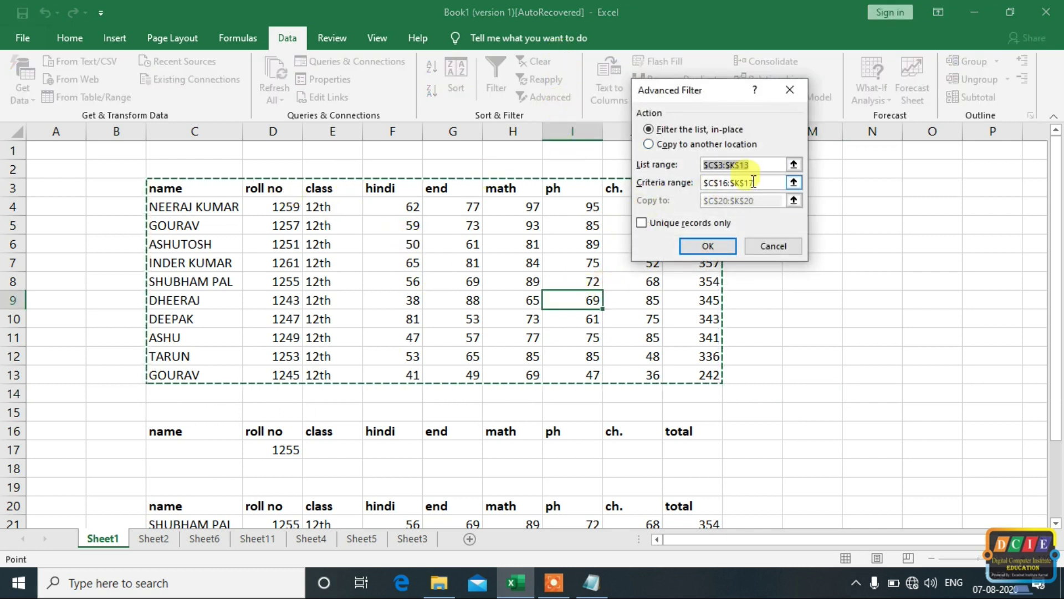
{"action": "left_click_drag", "start_coordinate": [154, 430], "coordinate": [672, 445]}
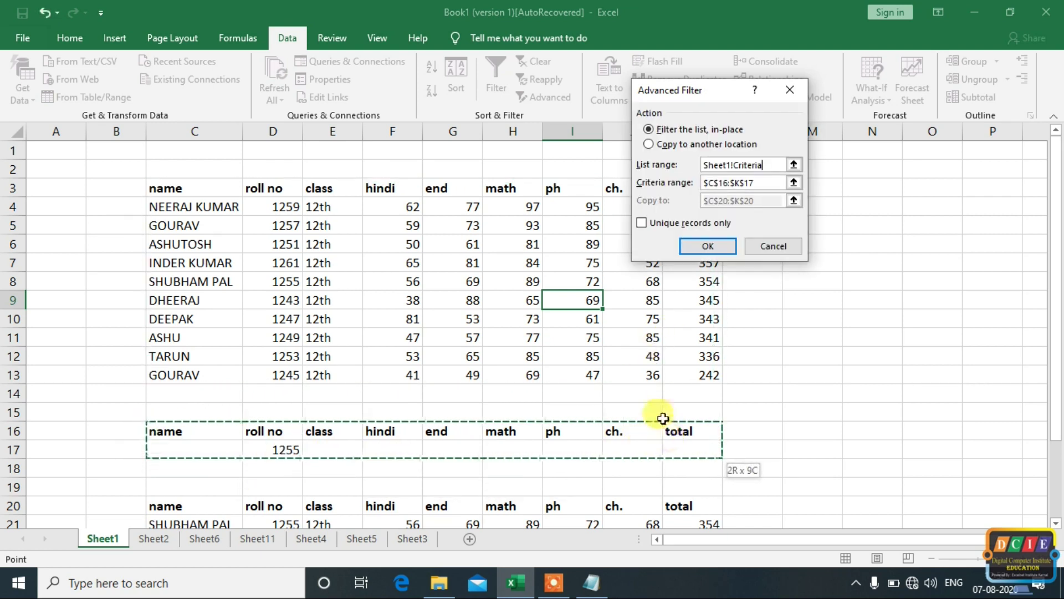
{"action": "scroll", "coordinate": [993, 333], "scroll_direction": "down", "scroll_amount": 3}
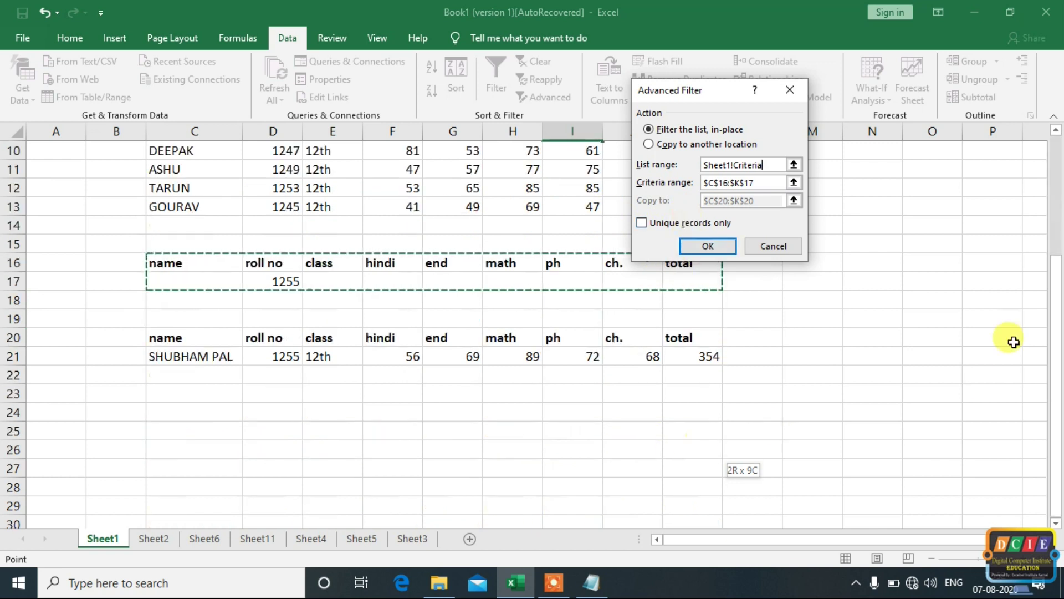
{"action": "left_click", "coordinate": [933, 318]}
{"action": "left_click", "coordinate": [178, 429]}
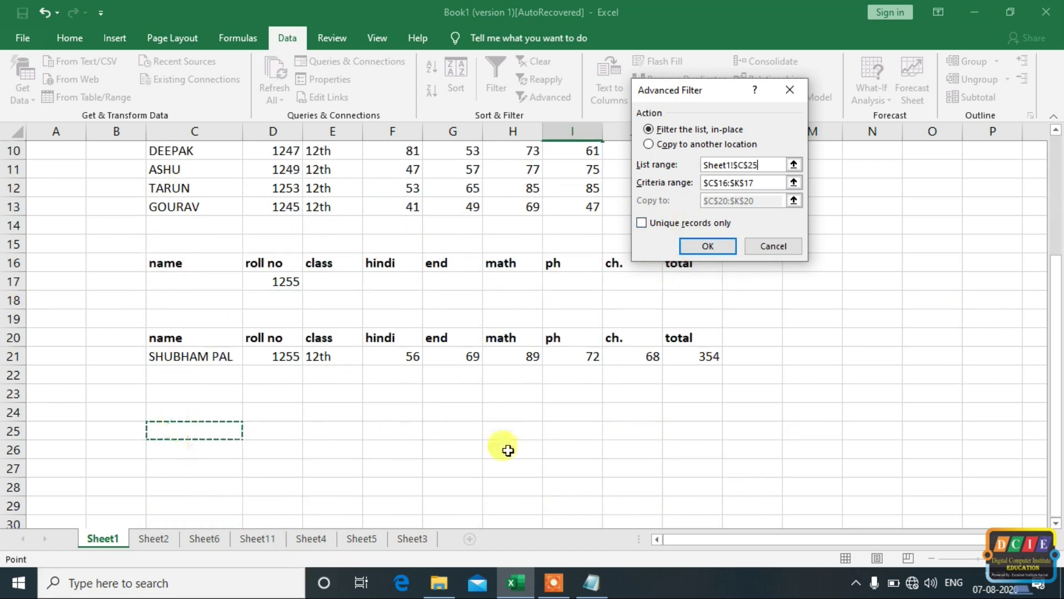
{"action": "left_click", "coordinate": [781, 245]}
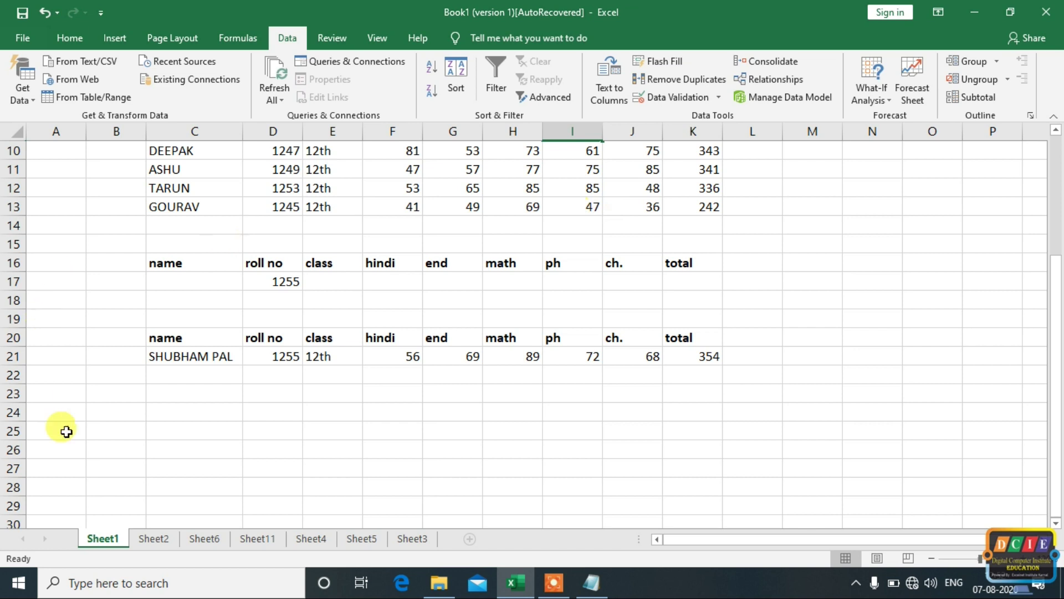
{"action": "left_click", "coordinate": [154, 541]}
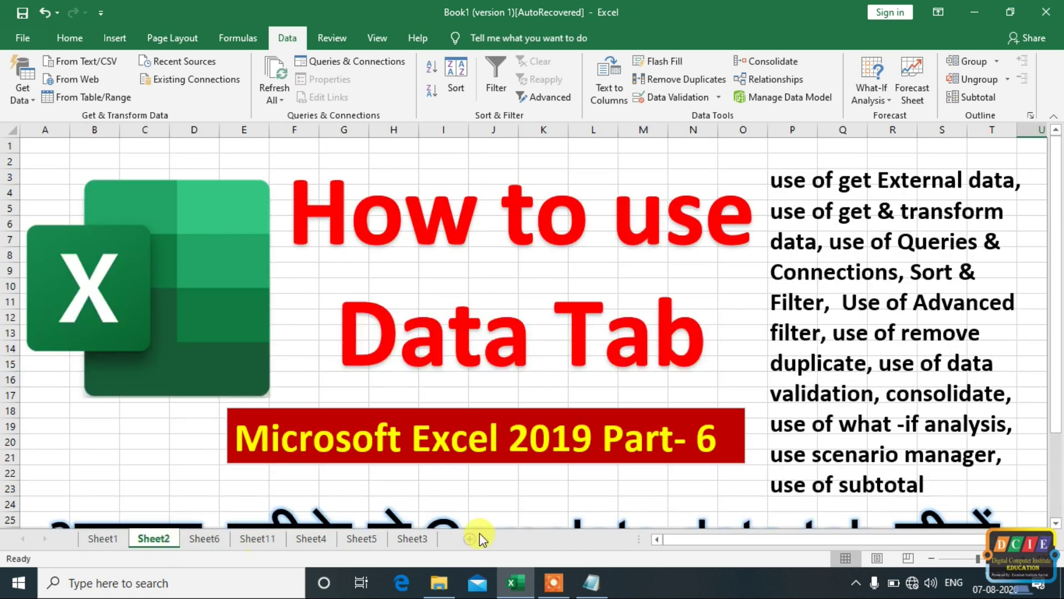
{"action": "left_click", "coordinate": [417, 541]}
- Type the headings name, roll and class across C4:E4
{"action": "left_click", "coordinate": [222, 266]}
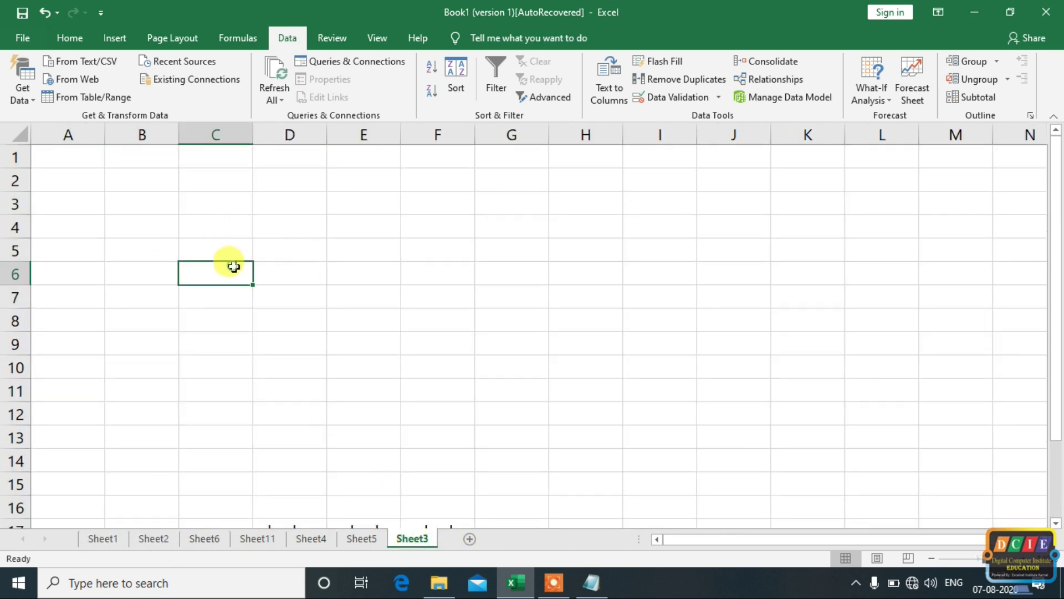
{"action": "left_click", "coordinate": [222, 242]}
{"action": "left_click", "coordinate": [219, 230]}
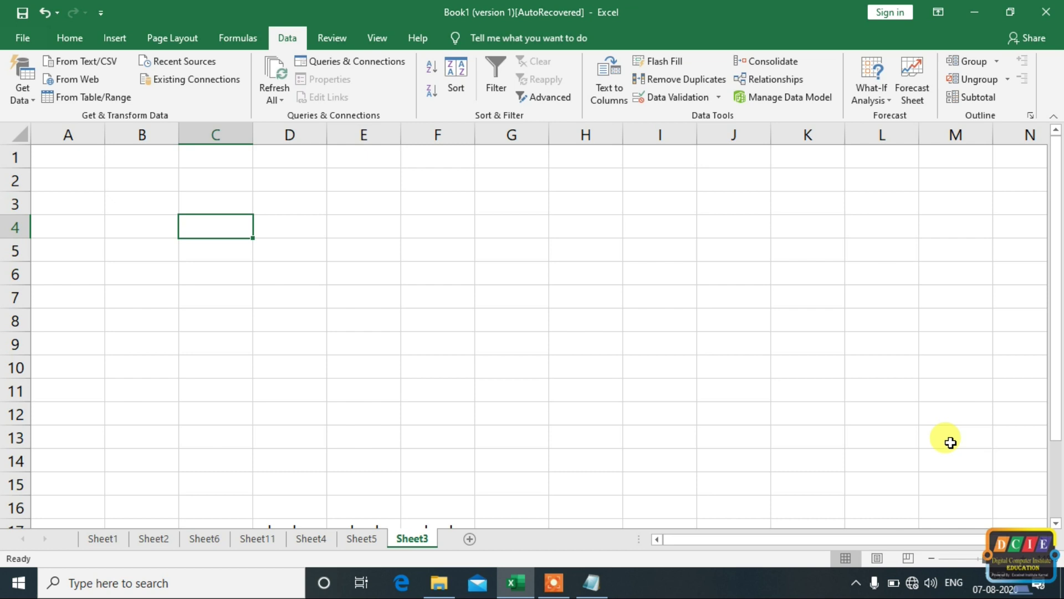
{"action": "type", "text": "name"}
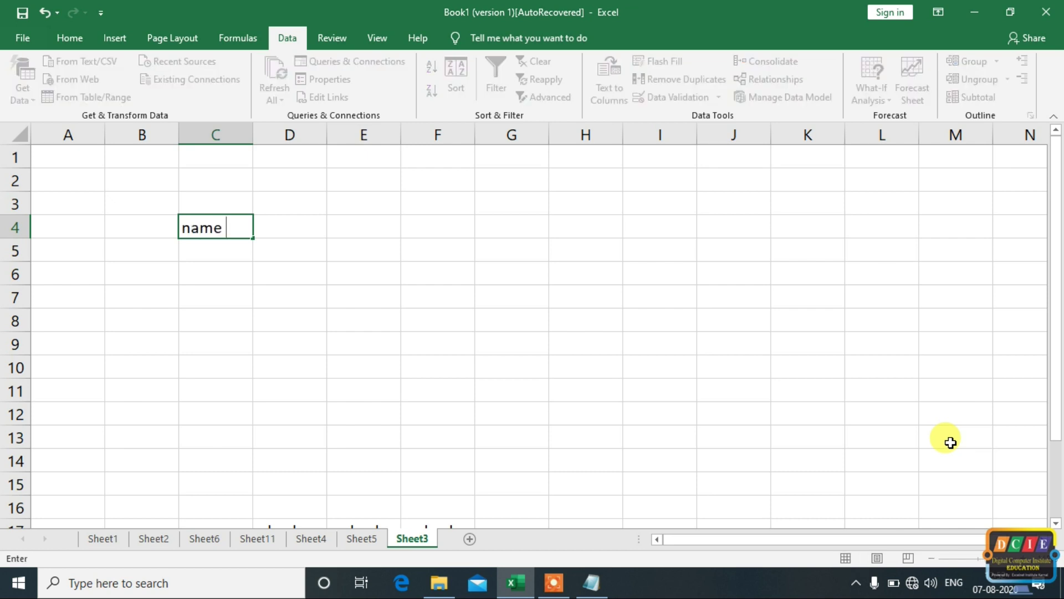
{"action": "key", "text": "Tab"}
{"action": "type", "text": "roll"}
{"action": "key", "text": "Tab"}
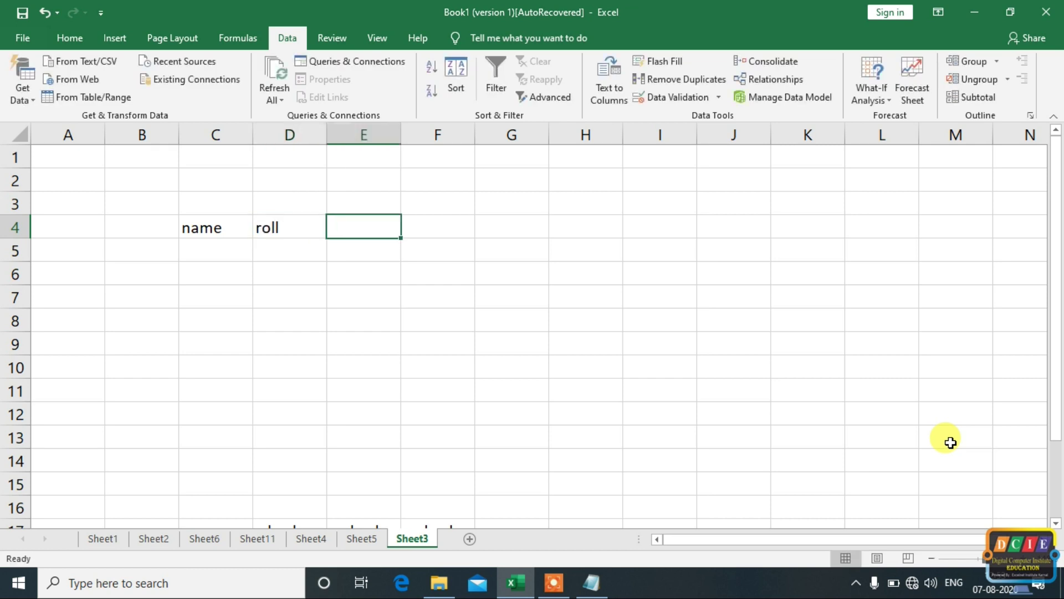
{"action": "type", "text": "class"}
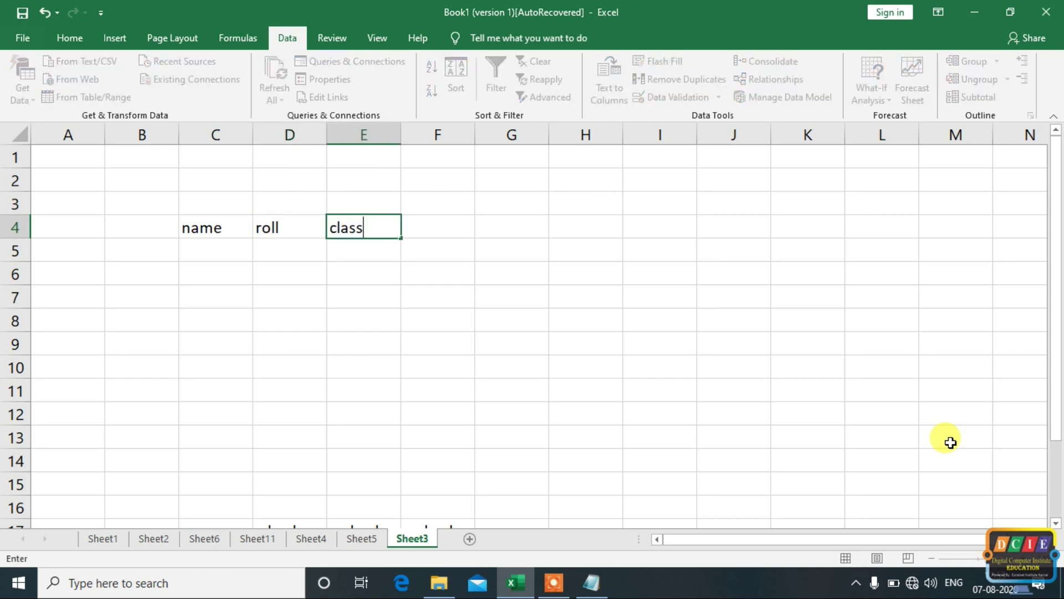
{"action": "key", "text": "Tab"}
- Delete the roll and class headings, leaving name in C4 without a trailing space
{"action": "type", "text": "roll"}
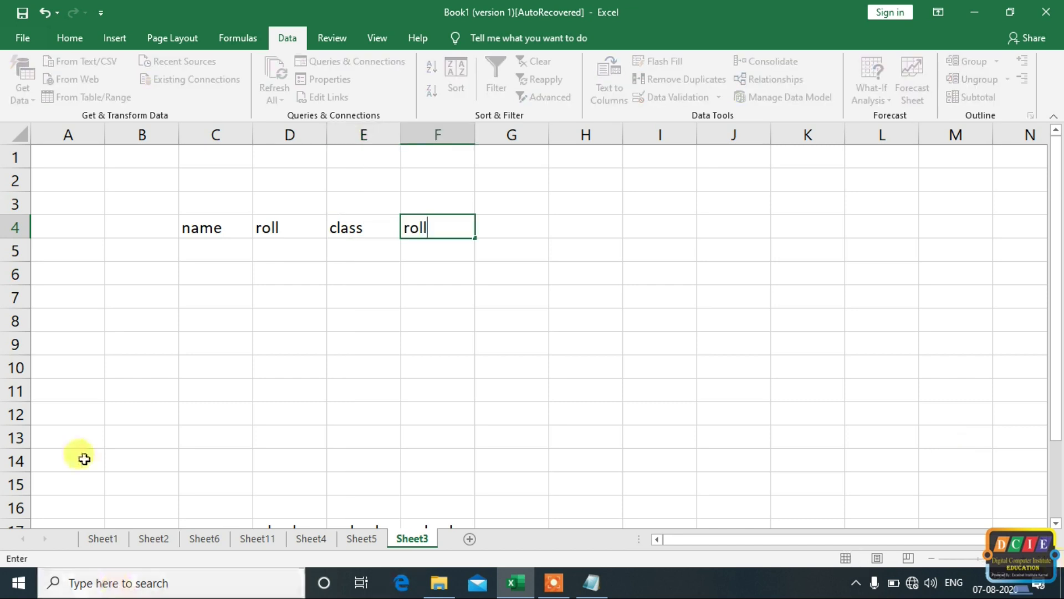
{"action": "key", "text": "BackSpace"}
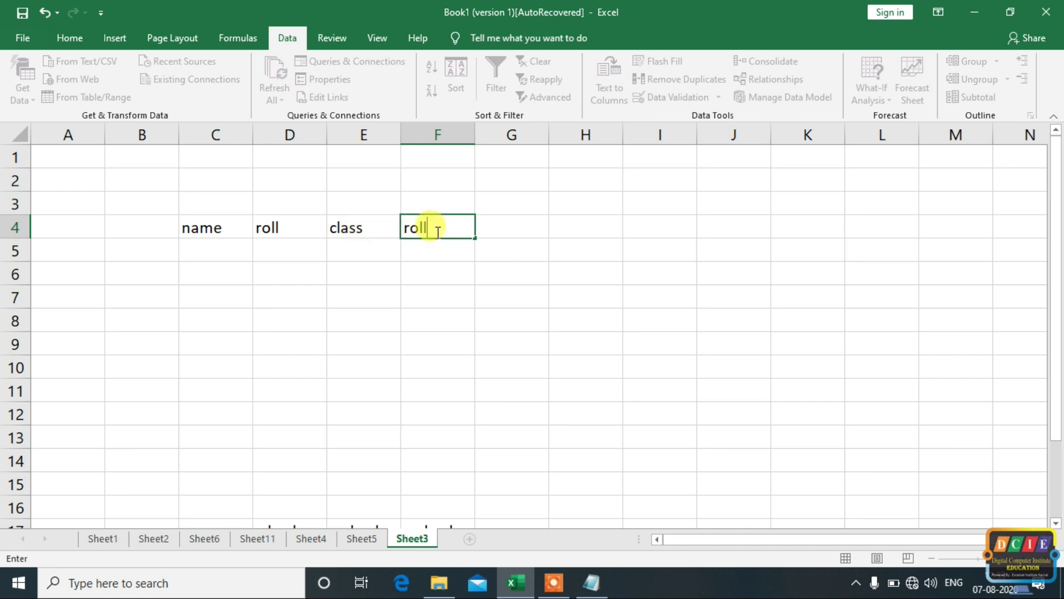
{"action": "key", "text": "BackSpace"}
{"action": "key", "text": "BackSpace"}
{"action": "key", "text": "BackSpace"}
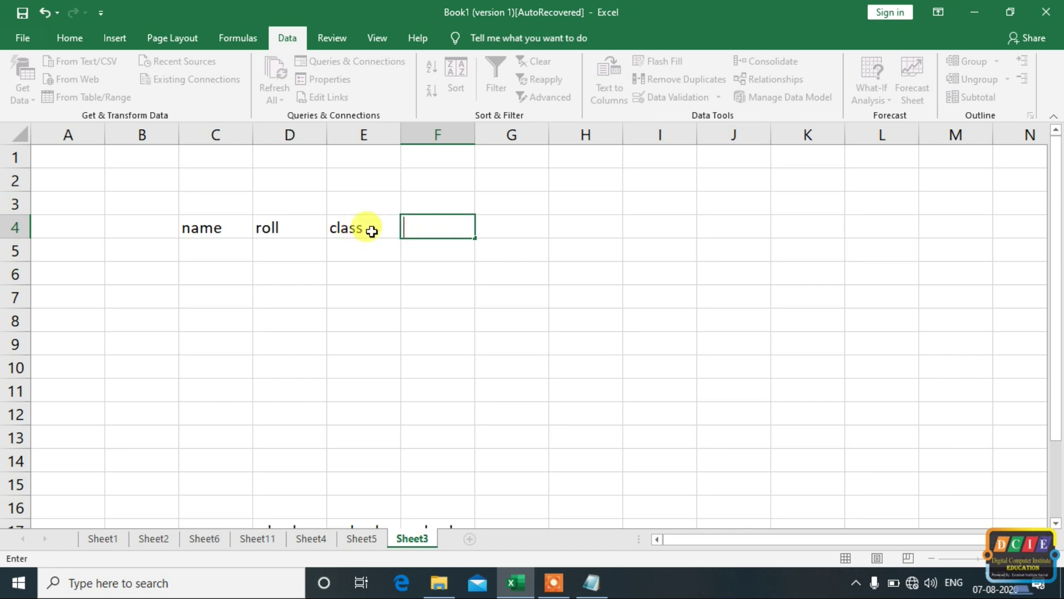
{"action": "left_click", "coordinate": [371, 234]}
{"action": "key", "text": "BackSpace"}
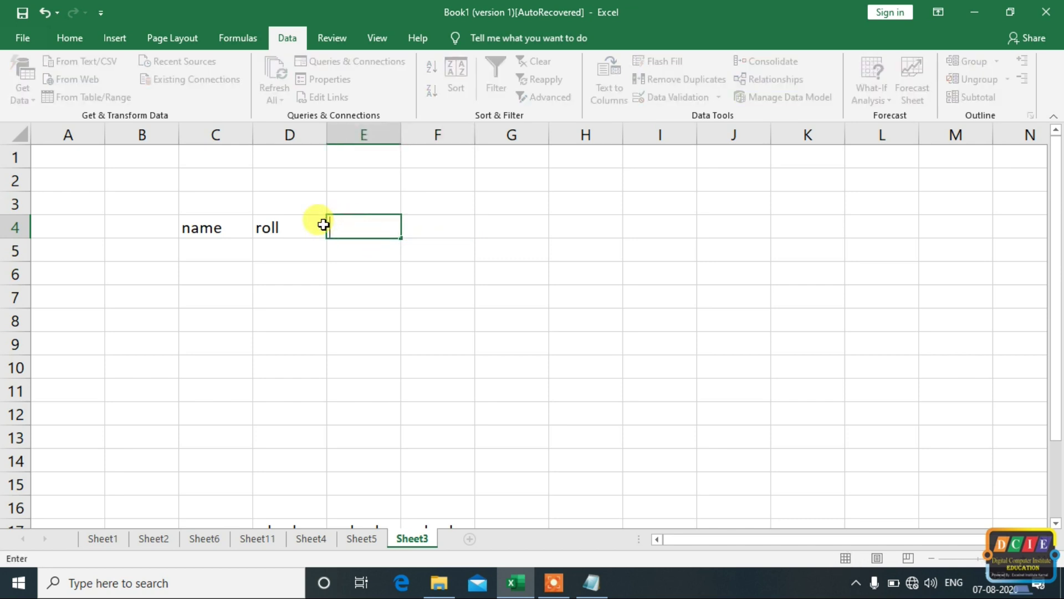
{"action": "left_click", "coordinate": [297, 224]}
{"action": "key", "text": "Delete"}
{"action": "left_click", "coordinate": [233, 228]}
{"action": "double_click", "coordinate": [233, 228]}
{"action": "key", "text": "BackSpace"}
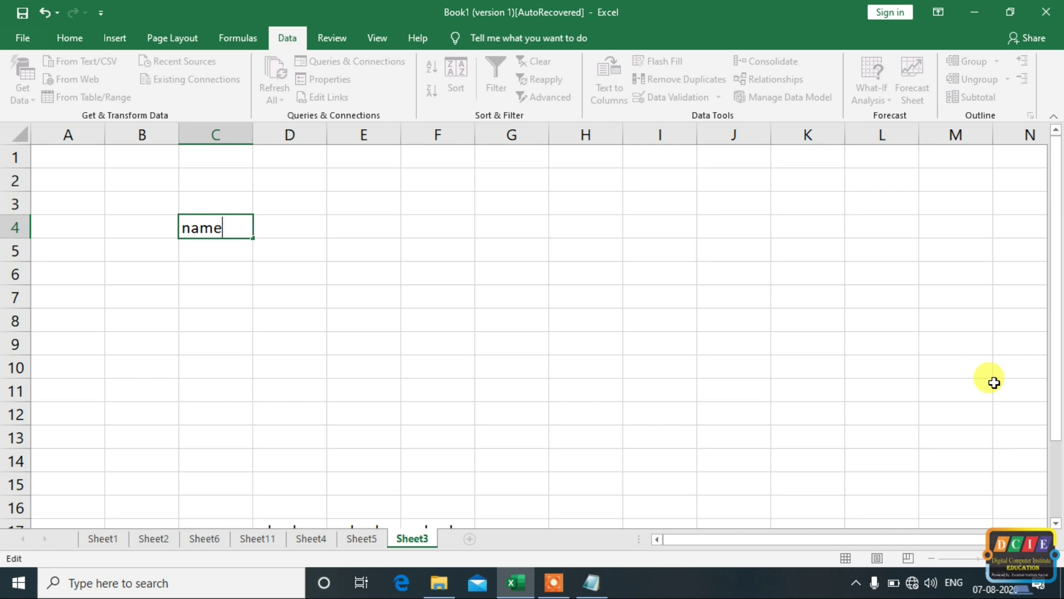
- Check the column headings in the Notepad demo data file, then close it
{"action": "left_click", "coordinate": [588, 580]}
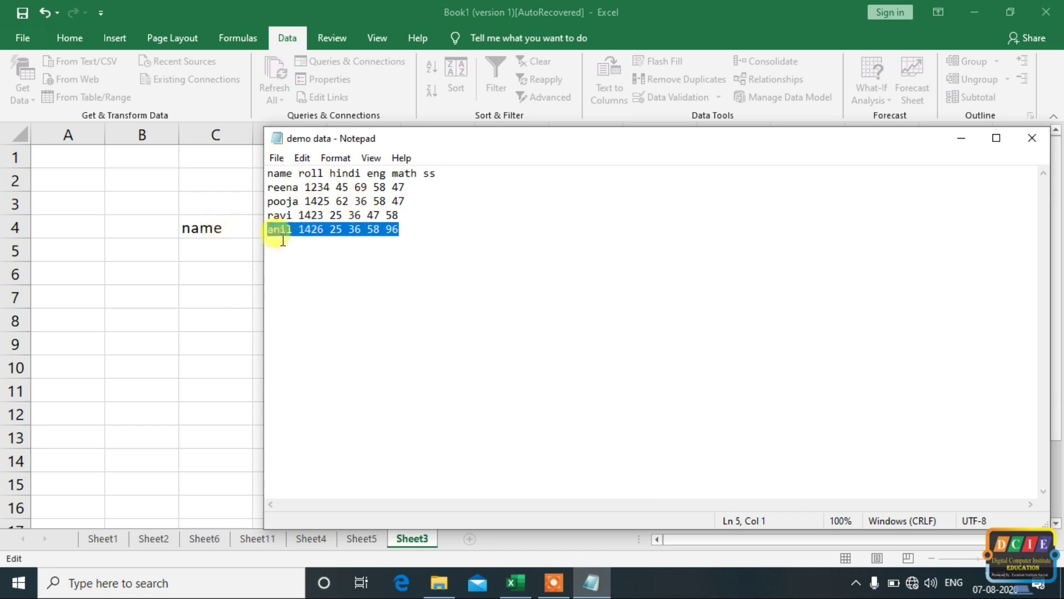
{"action": "left_click", "coordinate": [1032, 138]}
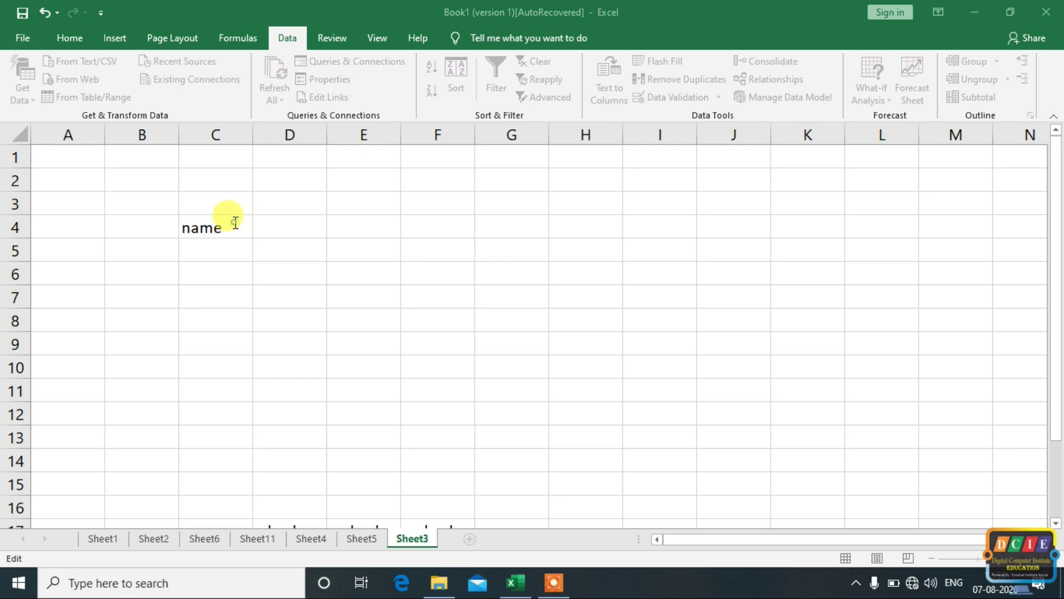
- Type the header line 'name roll class hindi eng math total' into cell C4
{"action": "left_click", "coordinate": [236, 222]}
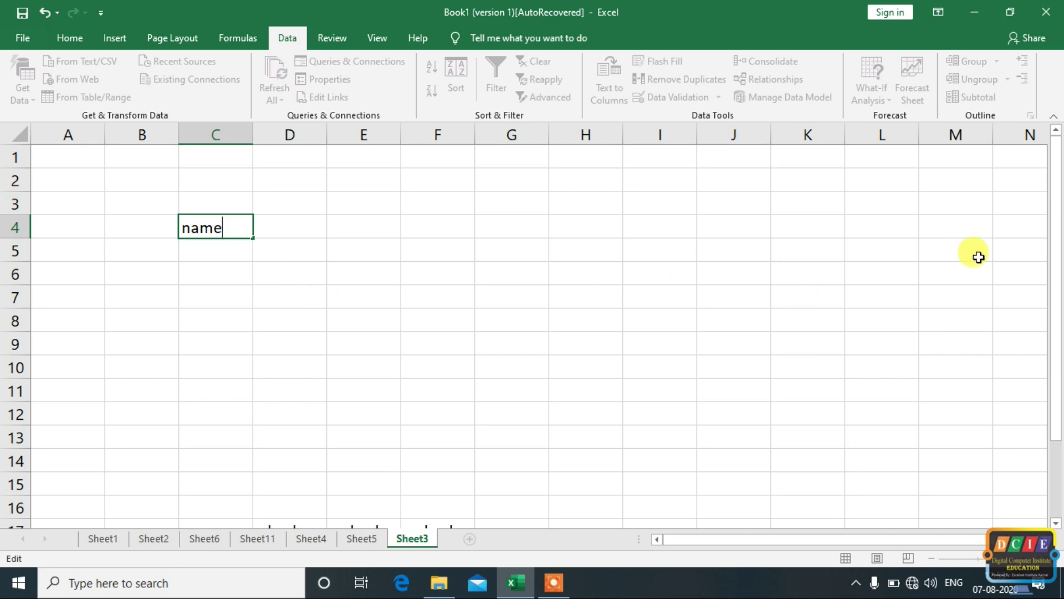
{"action": "type", "text": "roll,"}
{"action": "key", "text": "BackSpace"}
{"action": "type", "text": "class"}
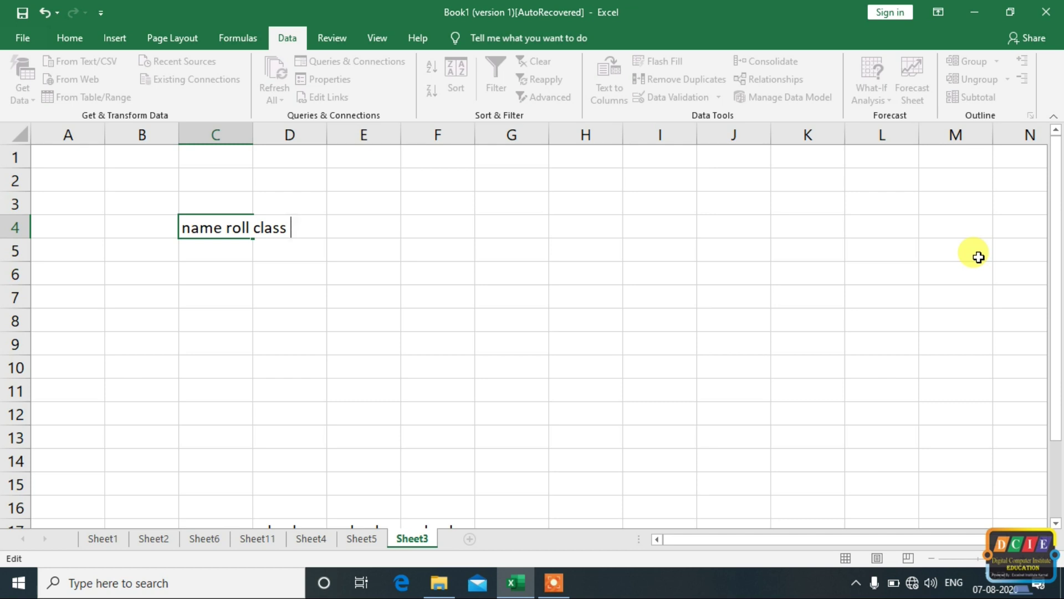
{"action": "type", "text": " hindi "}
{"action": "type", "text": "eng math toa"}
{"action": "key", "text": "BackSpace"}
{"action": "type", "text": "tal"}
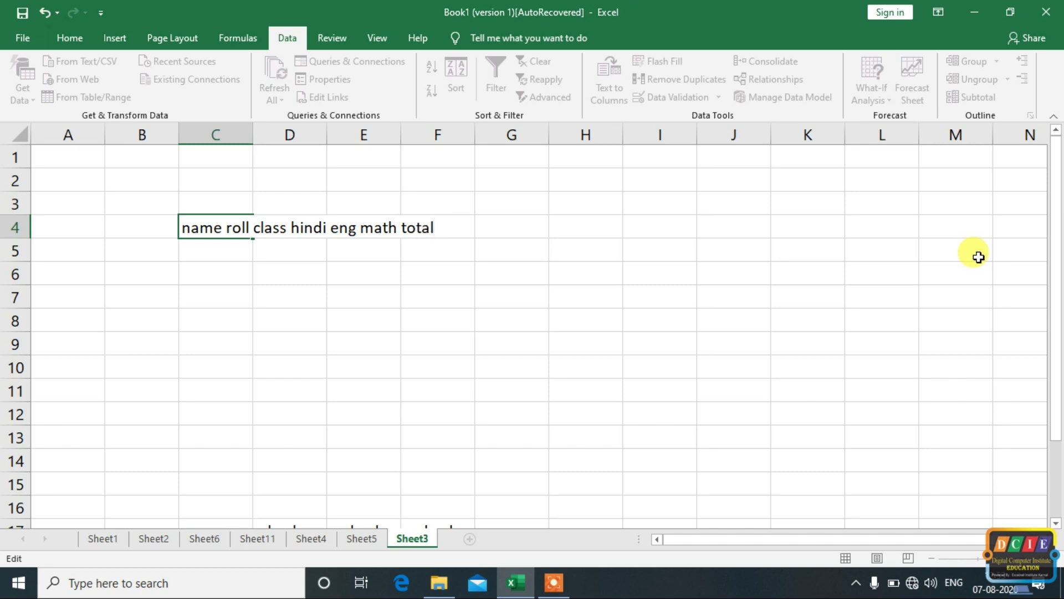
{"action": "left_click", "coordinate": [395, 341]}
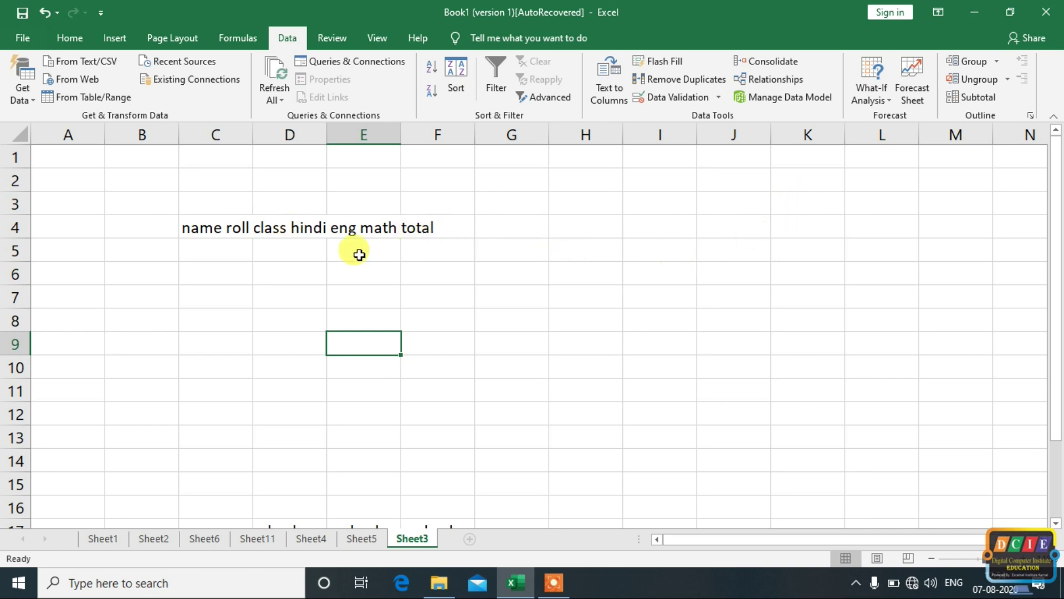
- Select C4 and launch Data > Text to Columns
{"action": "left_click", "coordinate": [214, 225]}
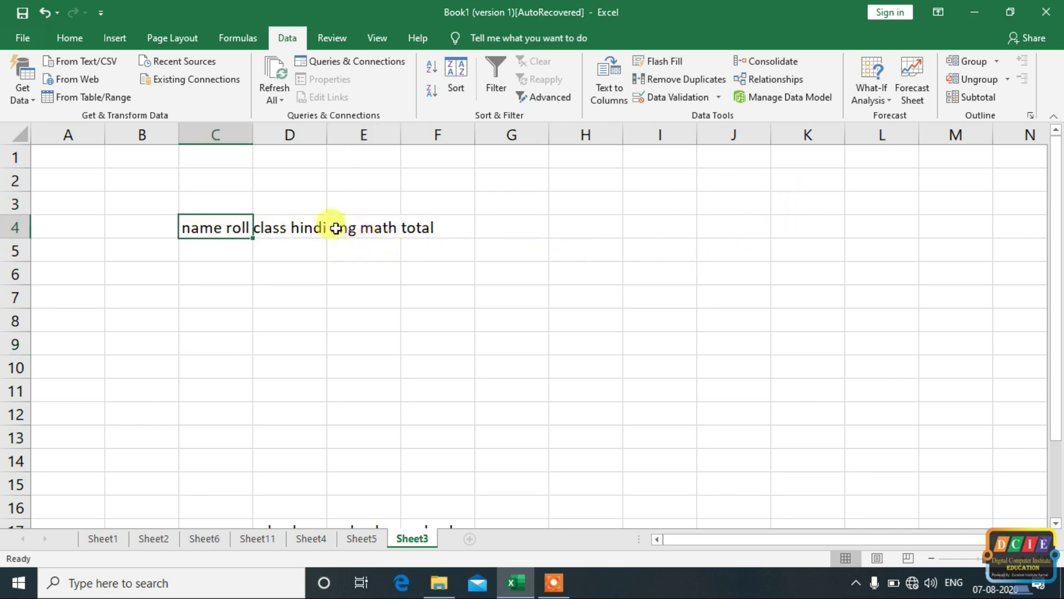
{"action": "left_click", "coordinate": [297, 229]}
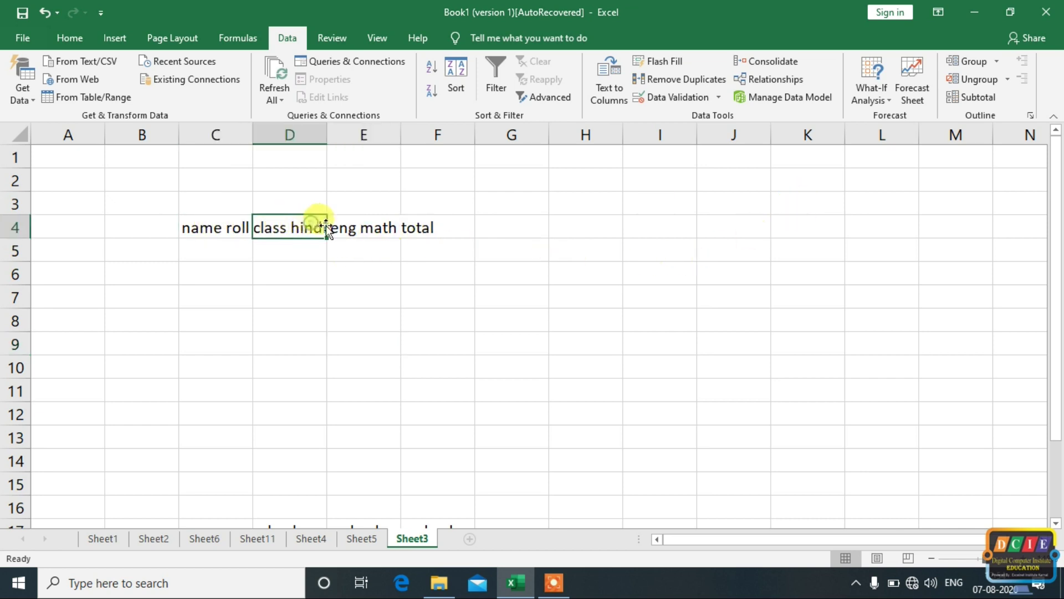
{"action": "left_click", "coordinate": [205, 228]}
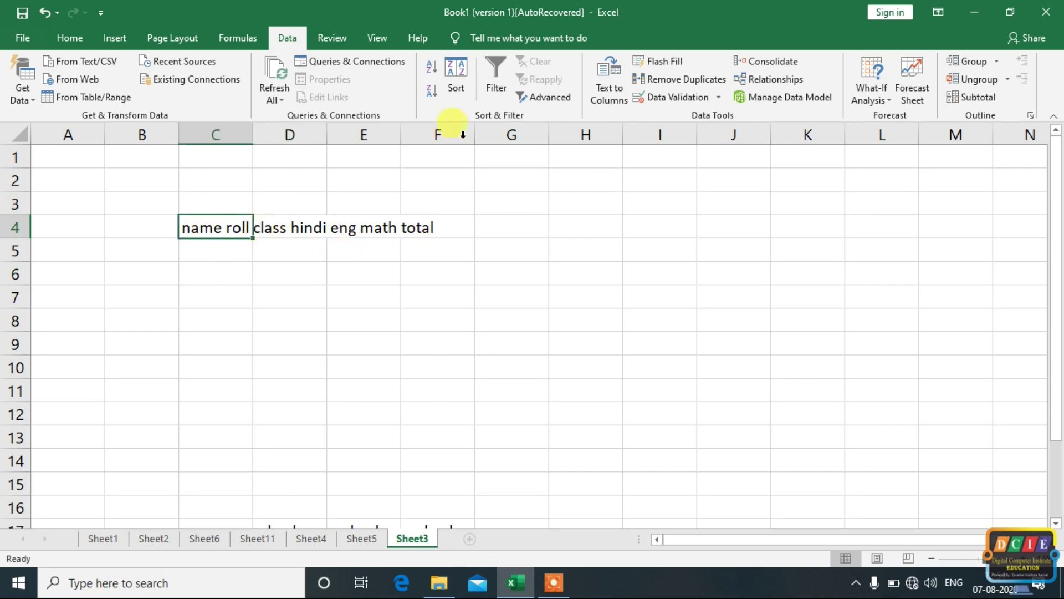
{"action": "left_click", "coordinate": [613, 78]}
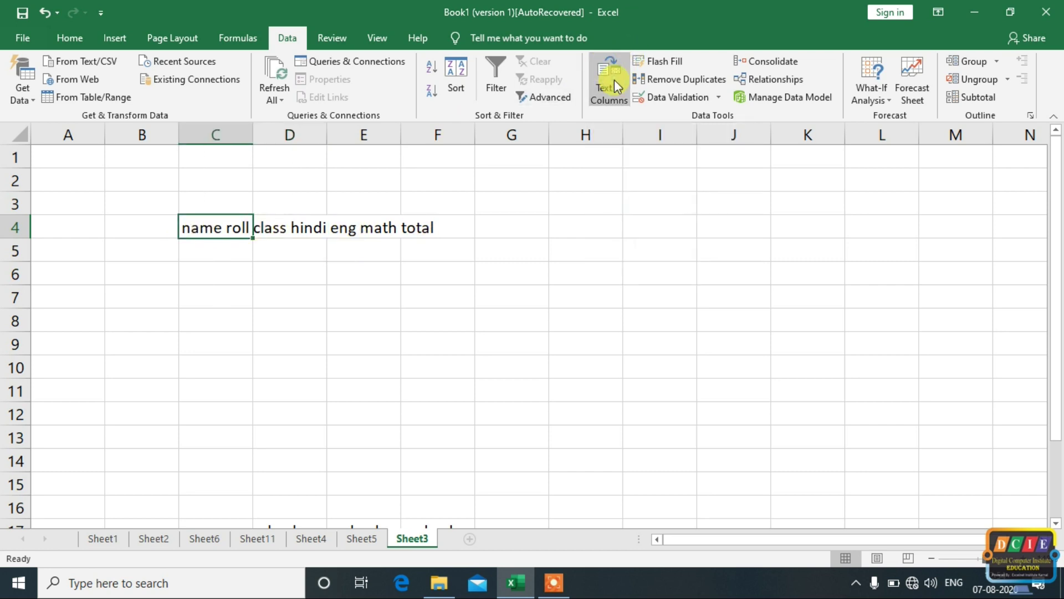
- Choose Delimited as the split type in the Text to Columns wizard
{"action": "mouse_move", "coordinate": [628, 20]}
{"action": "left_mouse_down"}
{"action": "mouse_move", "coordinate": [561, 222]}
{"action": "mouse_move", "coordinate": [501, 159]}
{"action": "left_mouse_up"}
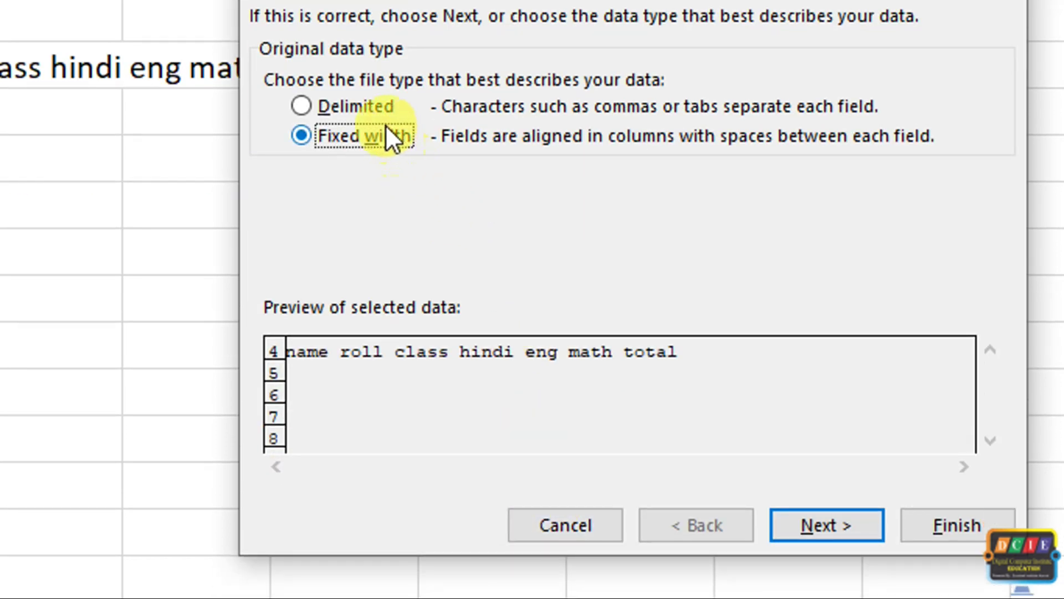
{"action": "left_click", "coordinate": [380, 111]}
{"action": "left_click", "coordinate": [377, 133]}
{"action": "left_click", "coordinate": [371, 109]}
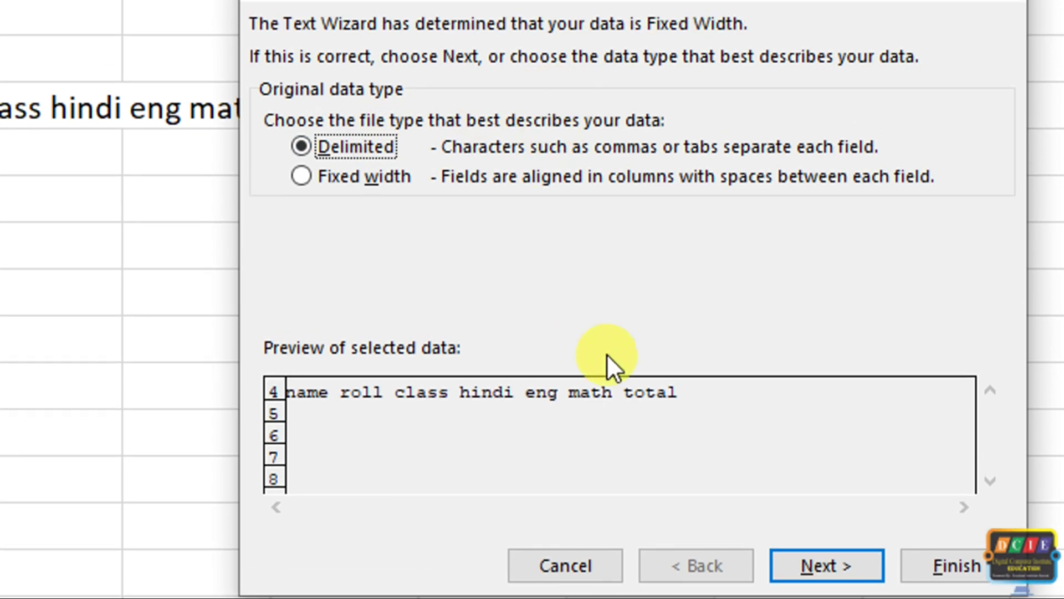
{"action": "left_click", "coordinate": [825, 562]}
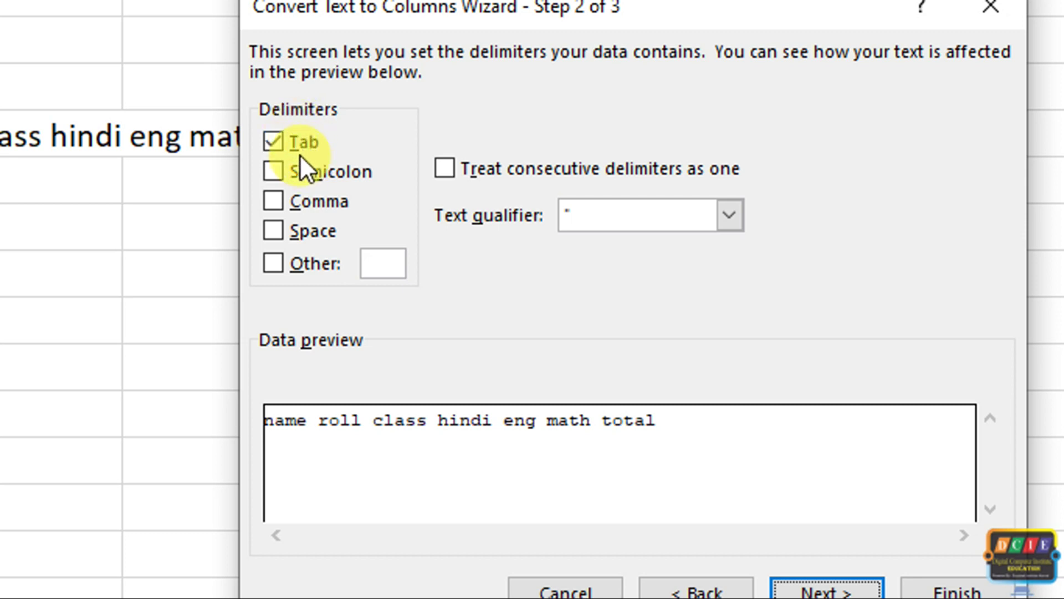
- Use Space as the only delimiter and finish, splitting the headings into C4:I4
{"action": "left_click", "coordinate": [282, 173]}
{"action": "left_click", "coordinate": [285, 201]}
{"action": "left_click", "coordinate": [284, 231]}
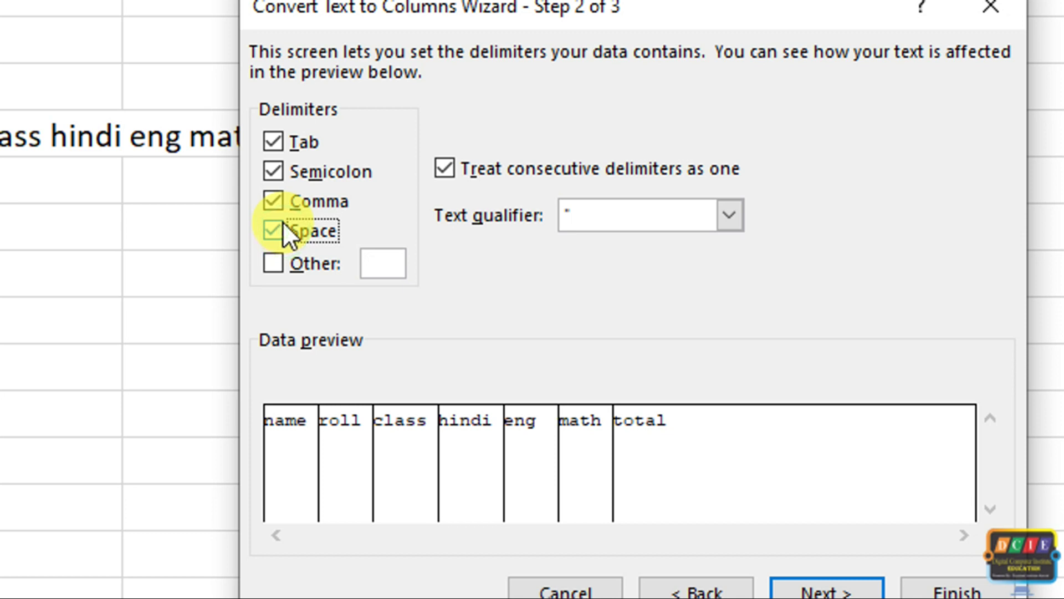
{"action": "left_click", "coordinate": [275, 148]}
{"action": "left_click", "coordinate": [277, 172]}
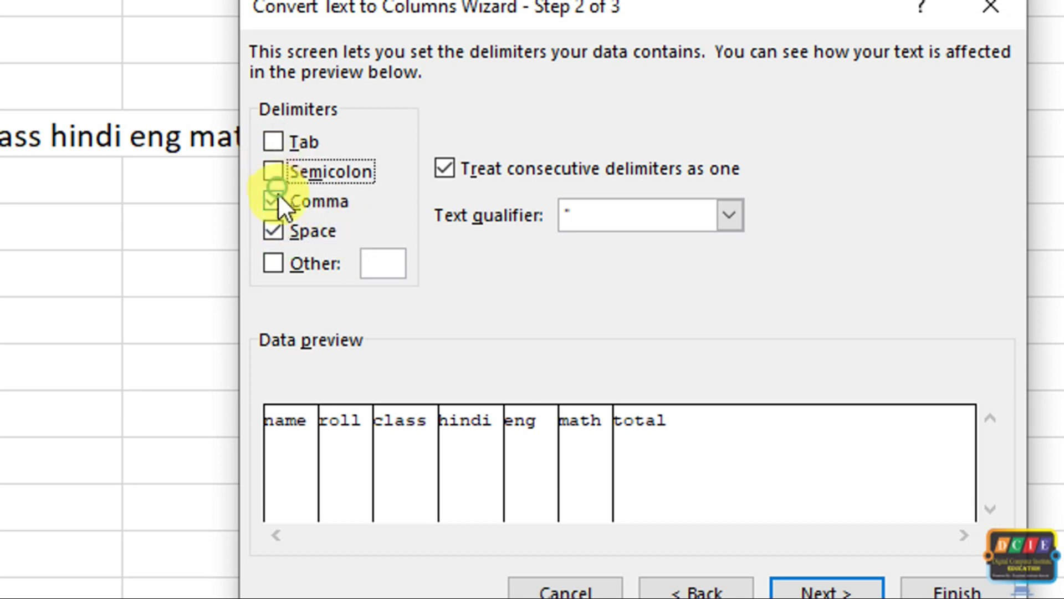
{"action": "left_click", "coordinate": [278, 201]}
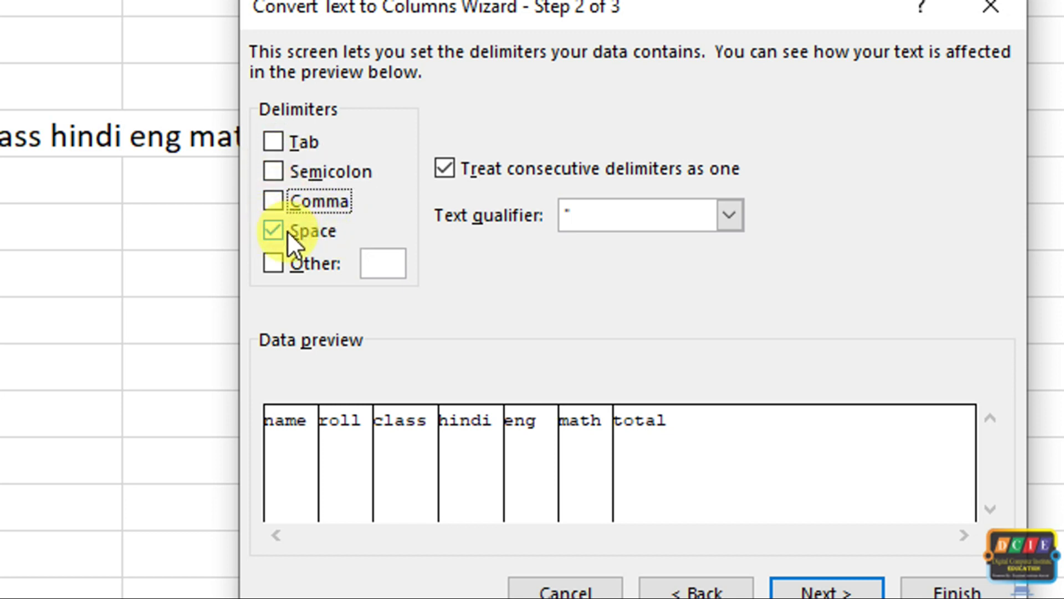
{"action": "left_click", "coordinate": [284, 231]}
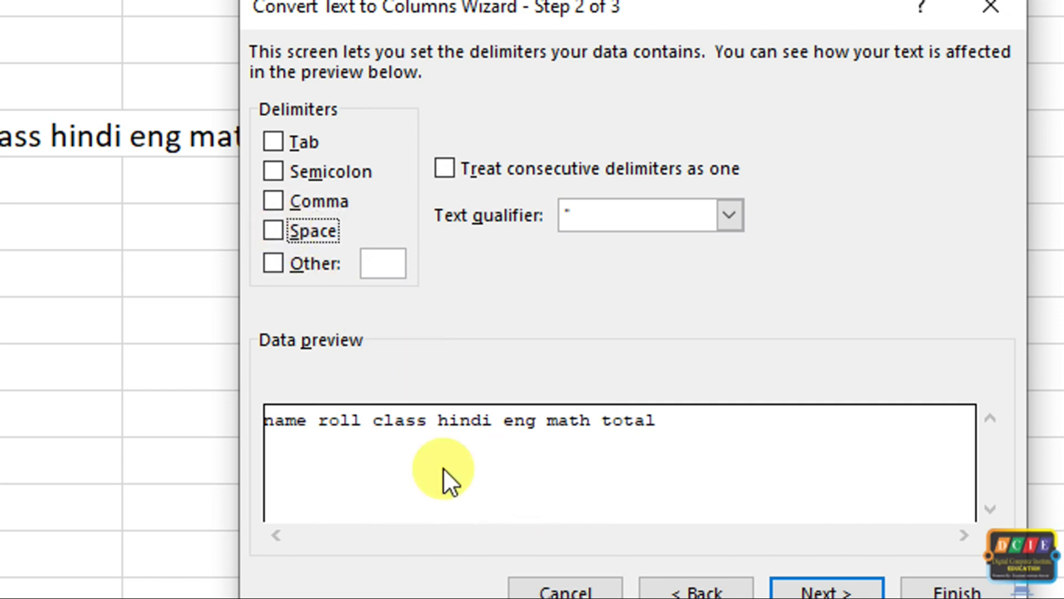
{"action": "left_click", "coordinate": [278, 240]}
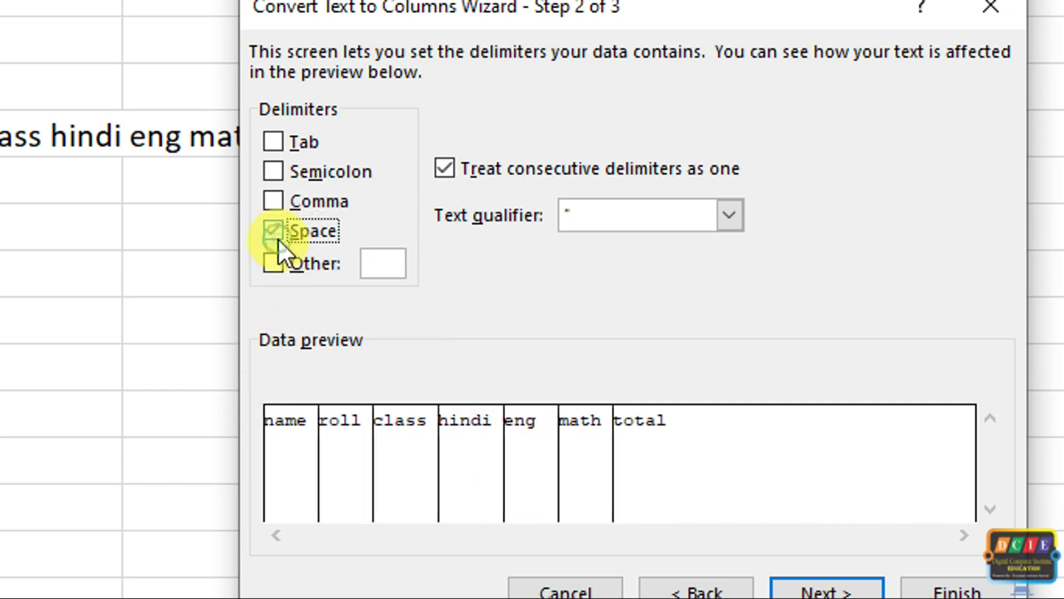
{"action": "left_click", "coordinate": [278, 238]}
{"action": "left_click", "coordinate": [275, 237]}
{"action": "left_click", "coordinate": [274, 237]}
{"action": "left_click", "coordinate": [275, 238]}
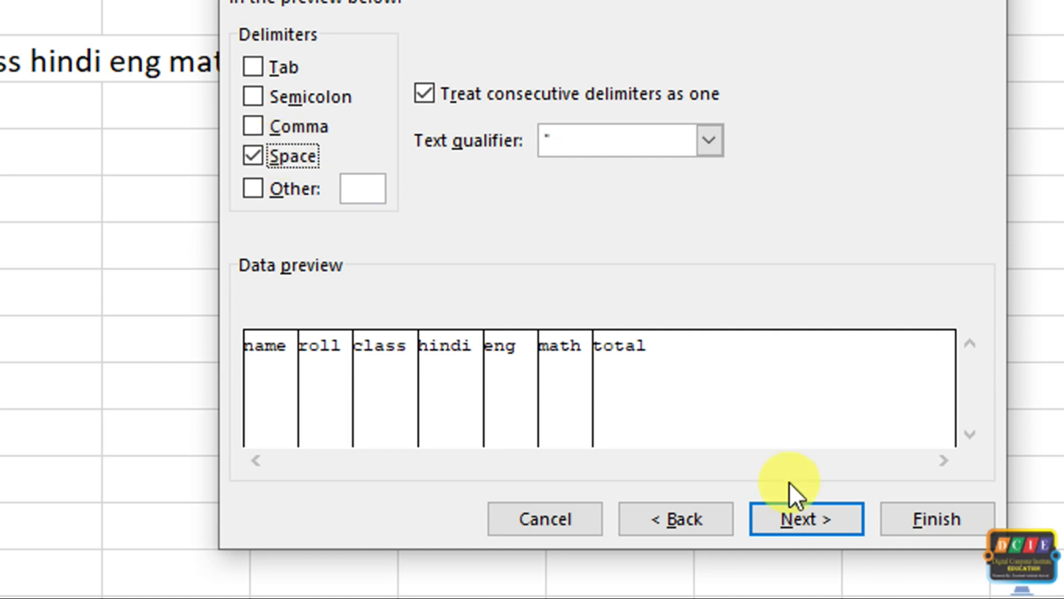
{"action": "left_click", "coordinate": [815, 519]}
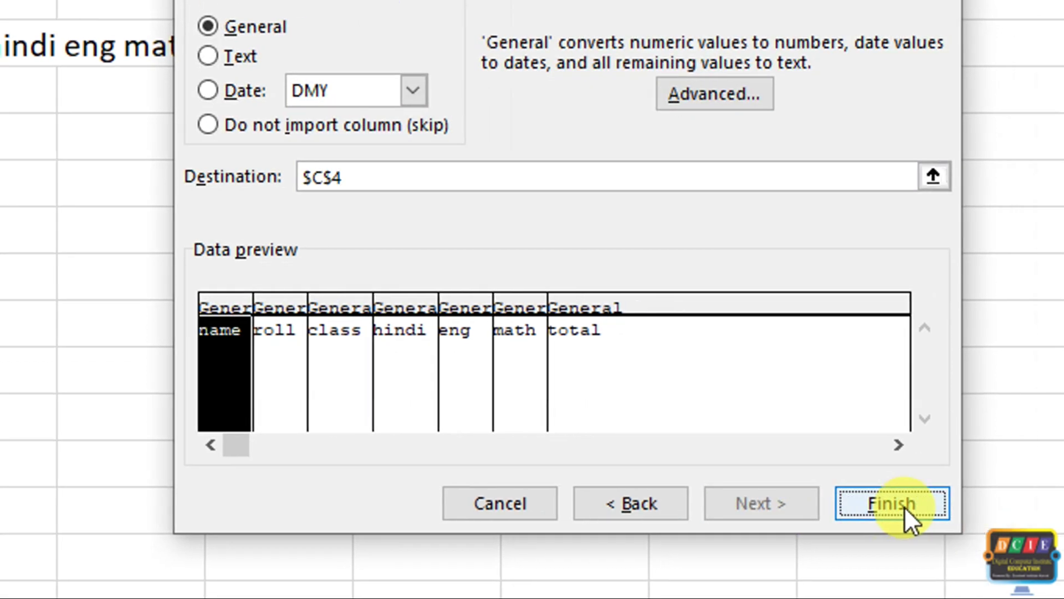
{"action": "left_click", "coordinate": [937, 507]}
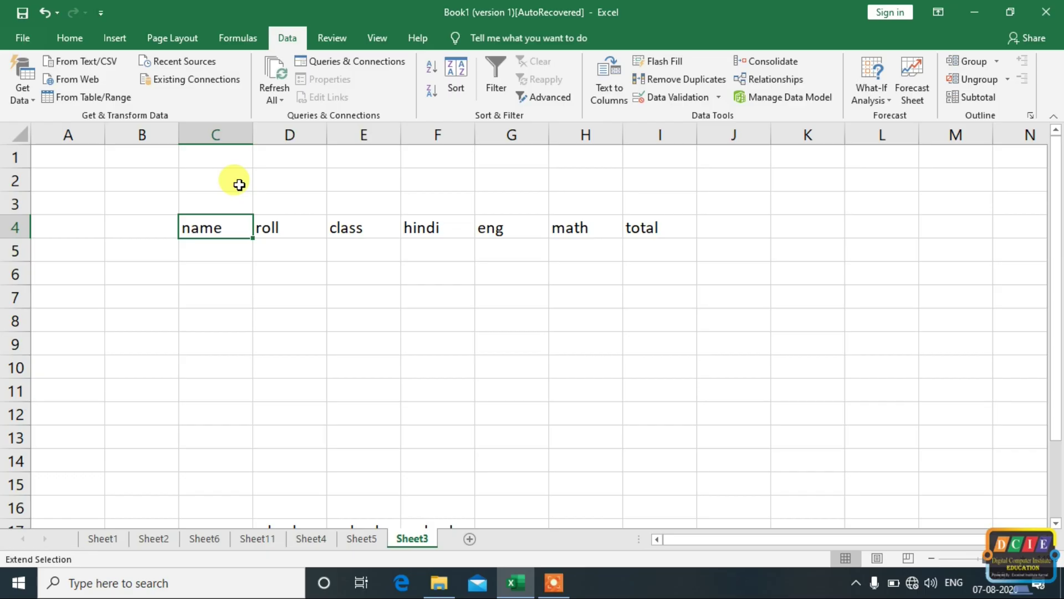
- Turn off extend-selection mode with F8 and select single cell H8
{"action": "left_click", "coordinate": [511, 347]}
{"action": "left_click", "coordinate": [637, 305]}
{"action": "left_click", "coordinate": [539, 396]}
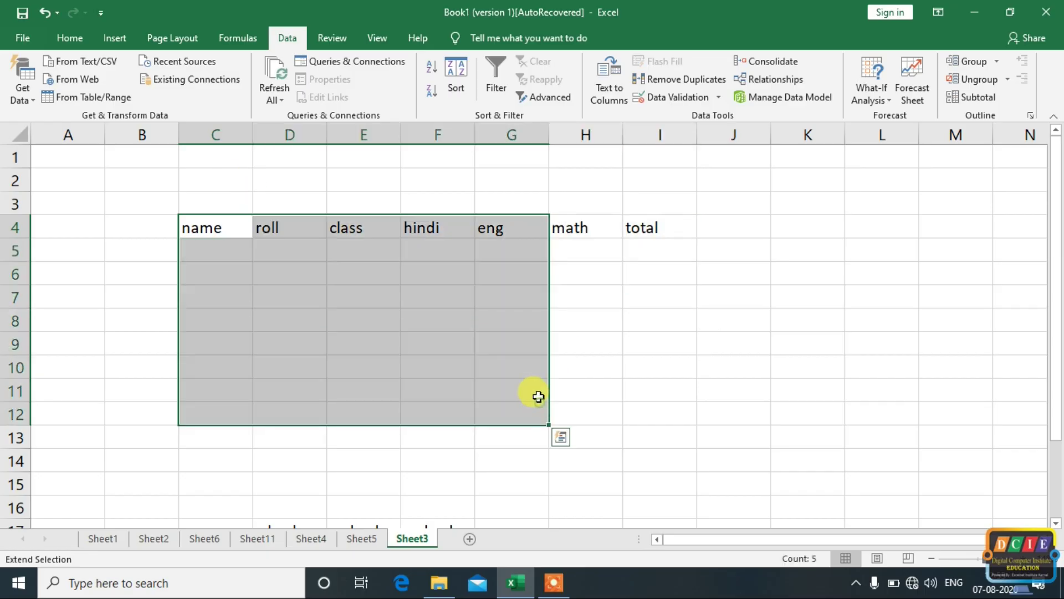
{"action": "left_click", "coordinate": [580, 268]}
{"action": "key", "text": "F8"}
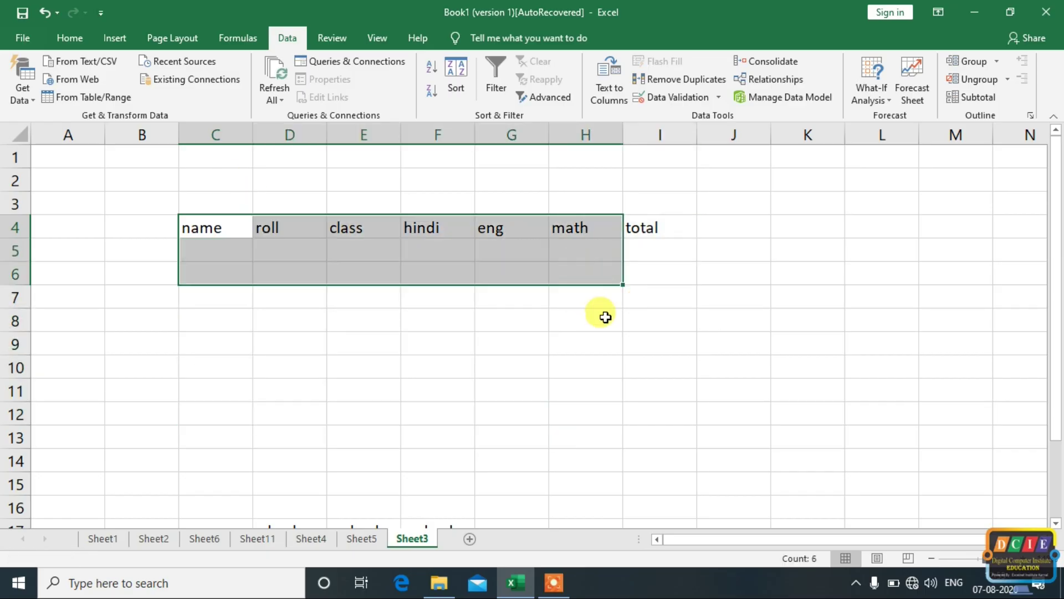
{"action": "left_click", "coordinate": [606, 317]}
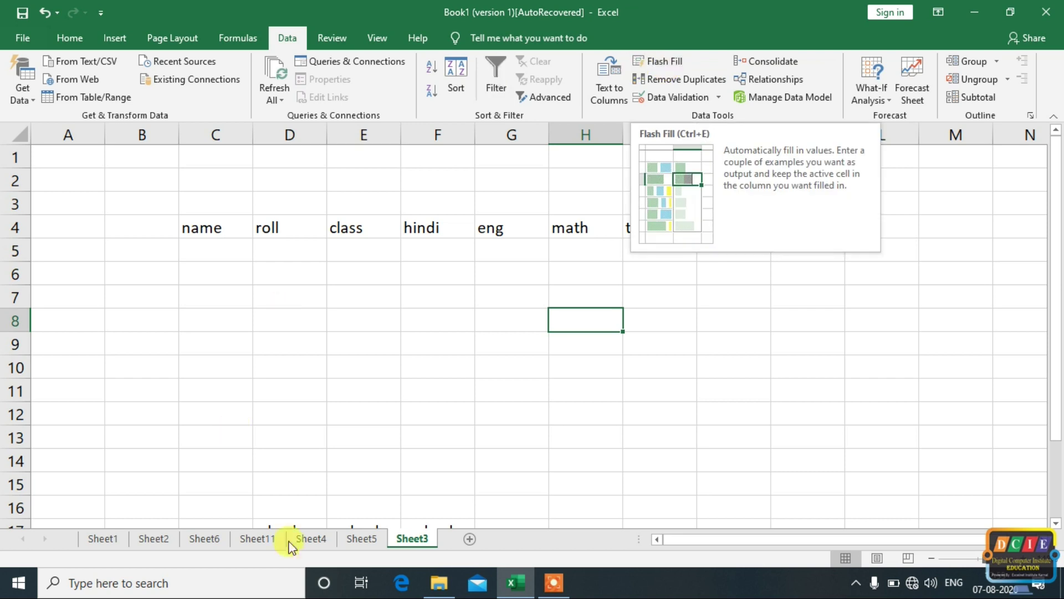
- Go through Sheet5, Sheet4, Sheet11 and Sheet6 to reach Sheet1's marks table
{"action": "left_click", "coordinate": [358, 538]}
{"action": "left_click", "coordinate": [312, 539]}
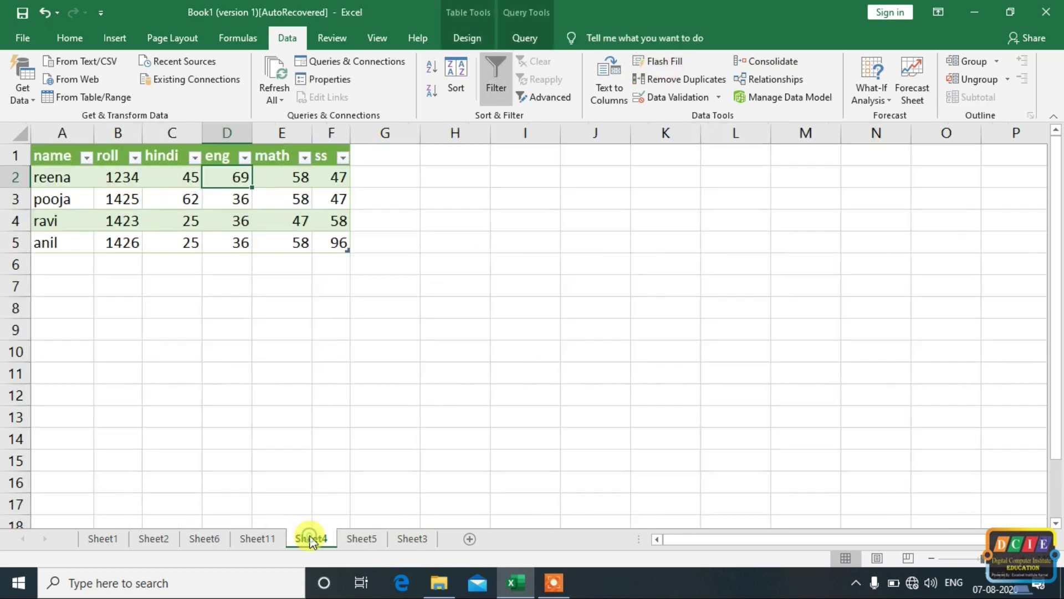
{"action": "left_click", "coordinate": [255, 539]}
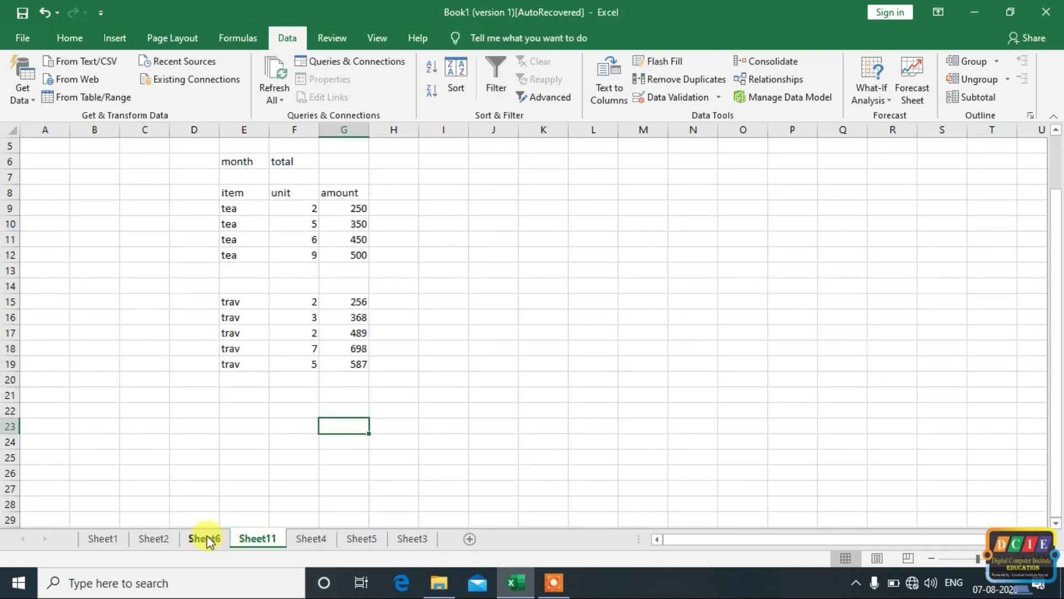
{"action": "left_click", "coordinate": [207, 535]}
{"action": "left_click", "coordinate": [114, 538]}
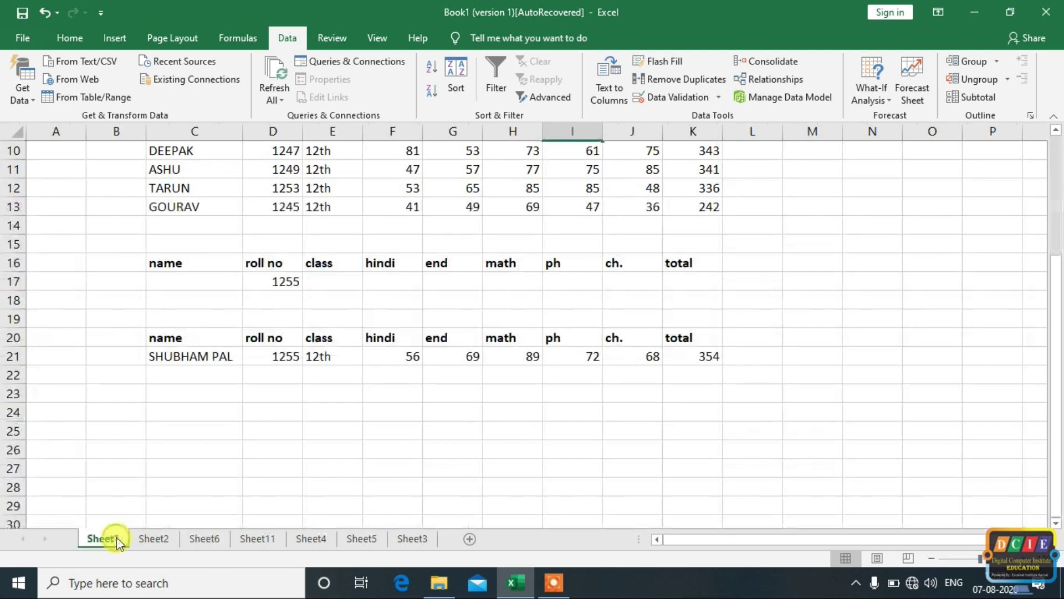
{"action": "scroll", "coordinate": [399, 399], "scroll_direction": "up", "scroll_amount": 1}
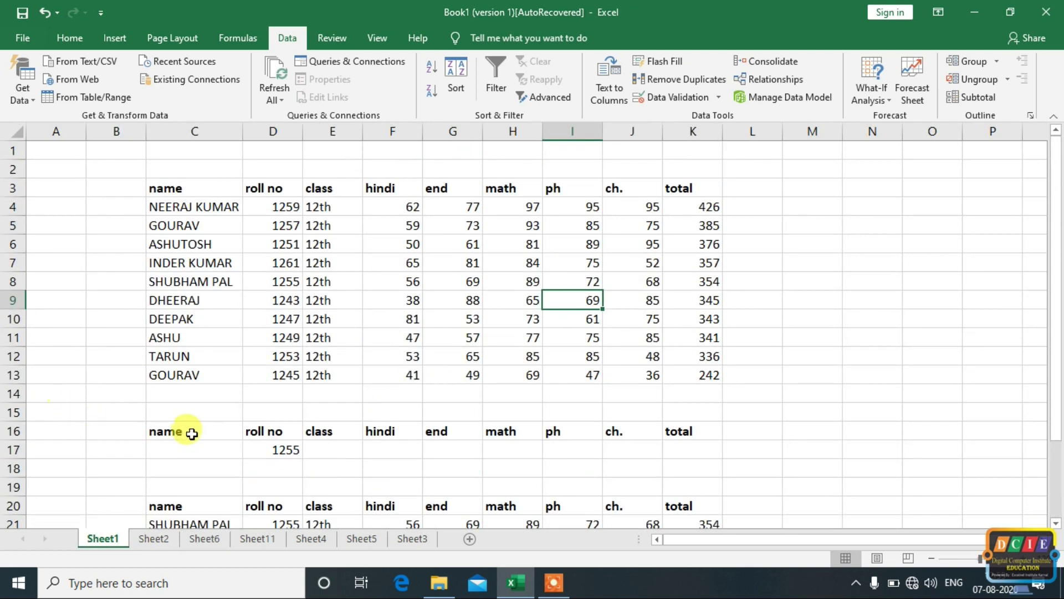
- Delete the criteria block and extracted record in B15:M25
{"action": "left_click_drag", "start_coordinate": [116, 412], "coordinate": [807, 522]}
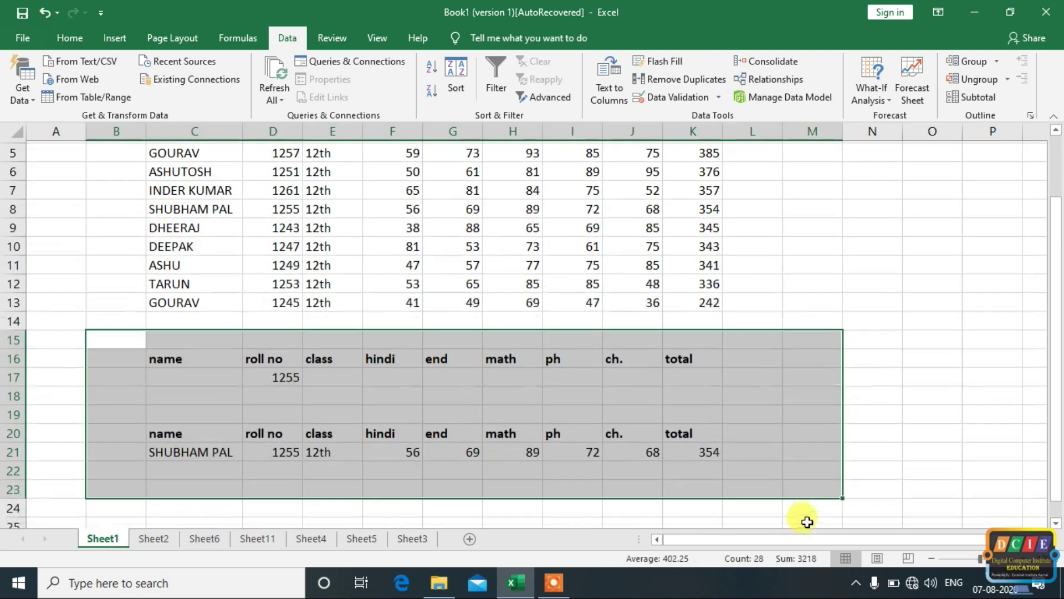
{"action": "key", "text": "Delete"}
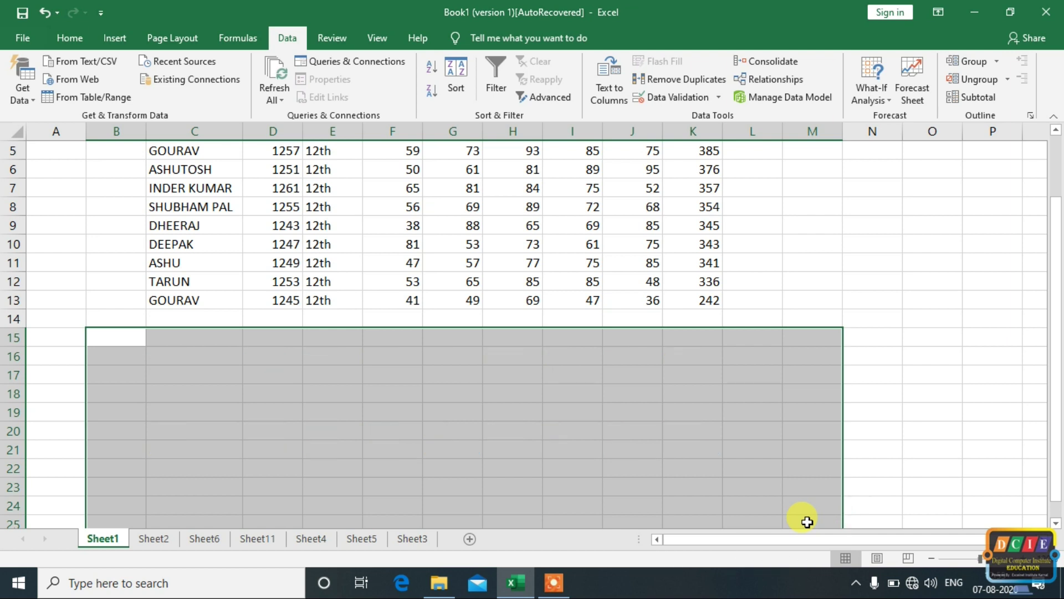
{"action": "scroll", "coordinate": [788, 300], "scroll_direction": "up", "scroll_amount": 1}
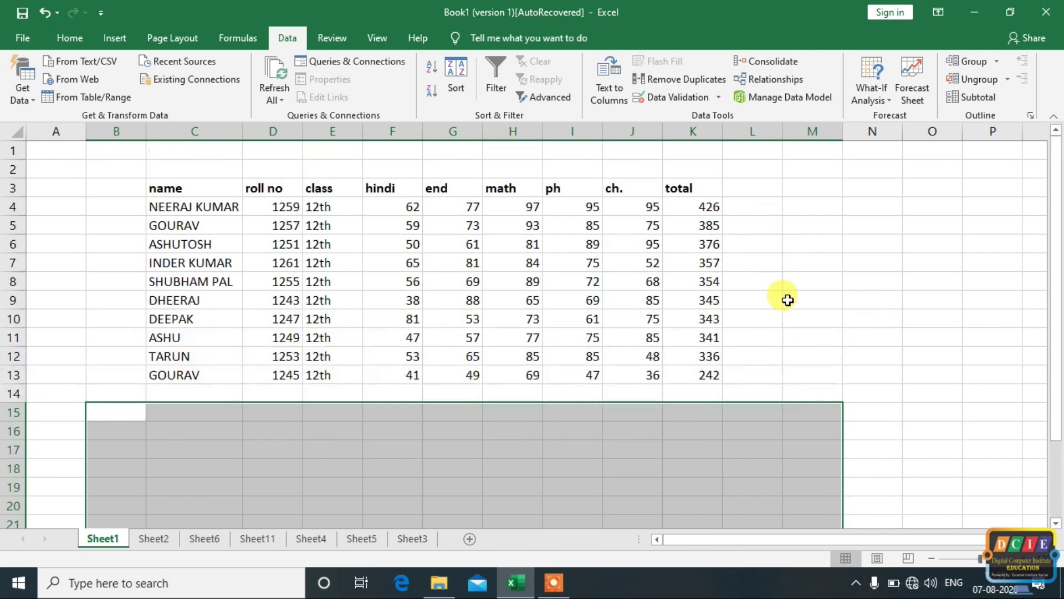
- Clear the total values in K4:K13, then select cells L3 and L4
{"action": "mouse_move", "coordinate": [706, 208]}
{"action": "left_mouse_down"}
{"action": "mouse_move", "coordinate": [731, 393]}
{"action": "mouse_move", "coordinate": [710, 377]}
{"action": "left_mouse_up"}
{"action": "key", "text": "Delete"}
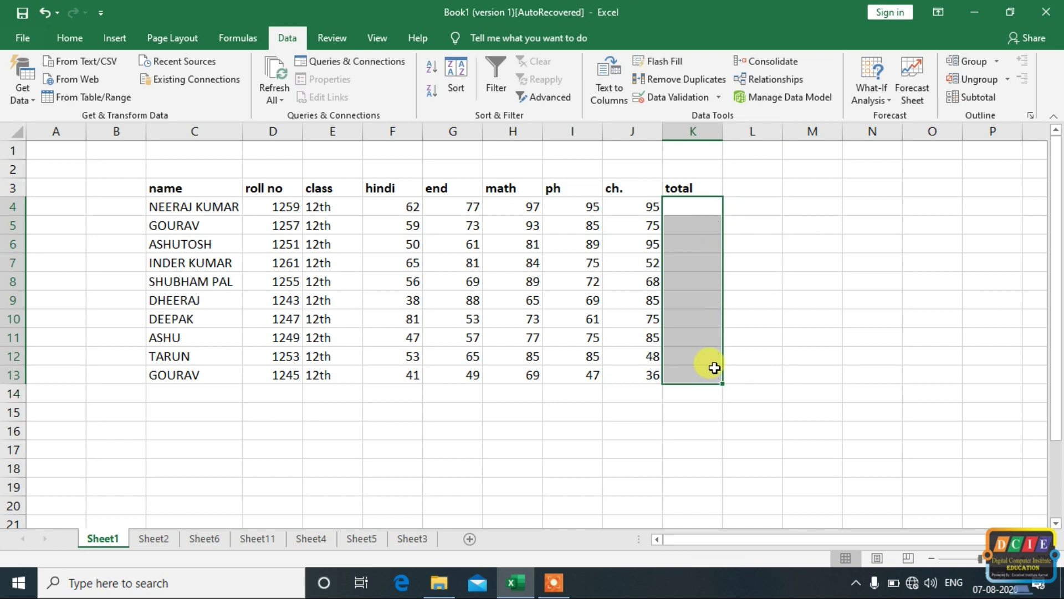
{"action": "left_click", "coordinate": [757, 193]}
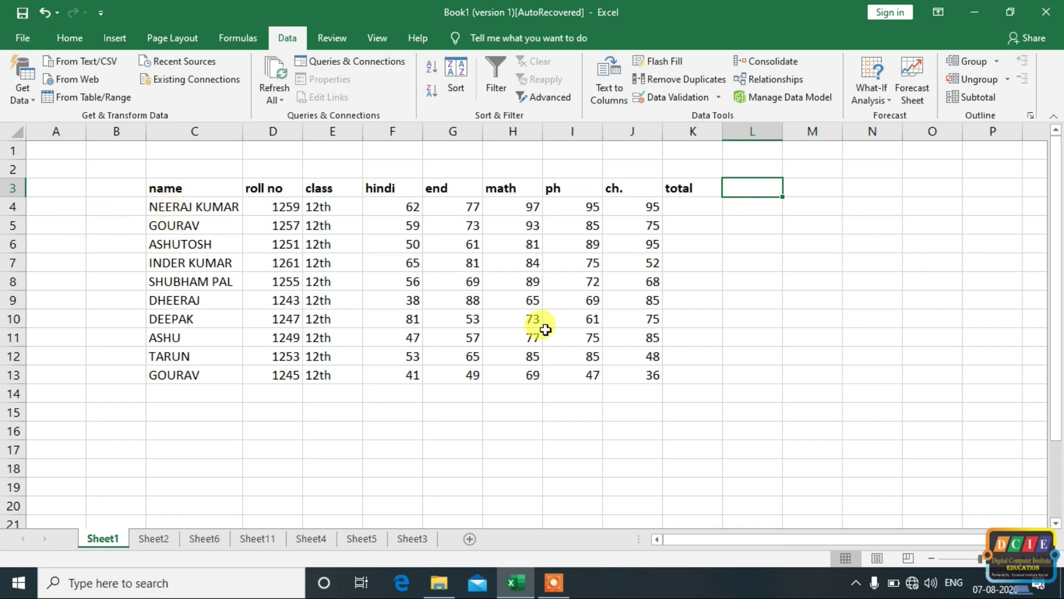
{"action": "left_click", "coordinate": [762, 206]}
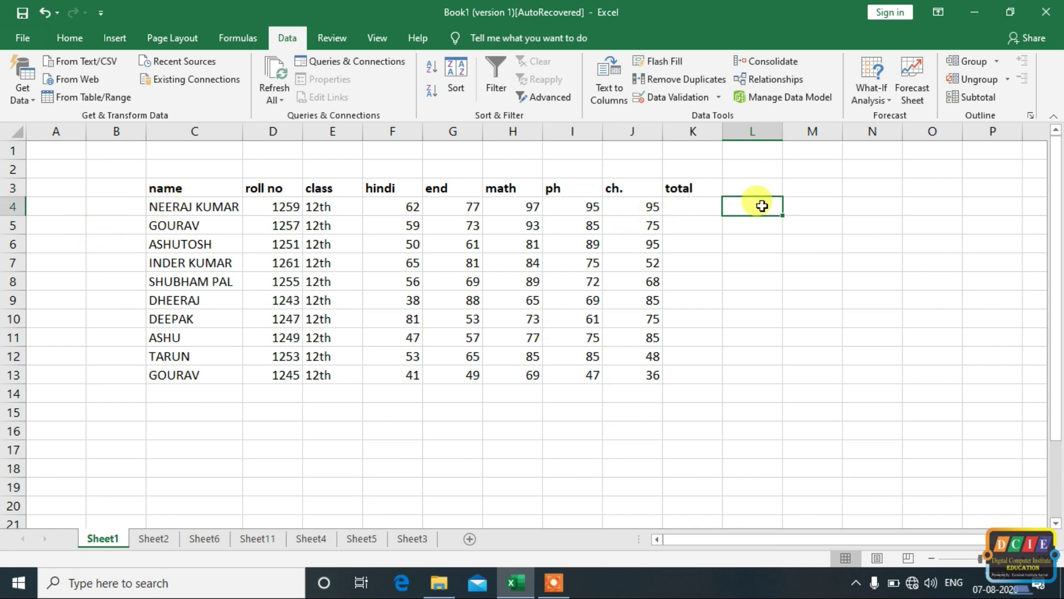
- Enter the header 'name' in cell L3
{"action": "left_click", "coordinate": [770, 187]}
{"action": "type", "text": "s"}
{"action": "key", "text": "BackSpace"}
{"action": "type", "text": "name"}
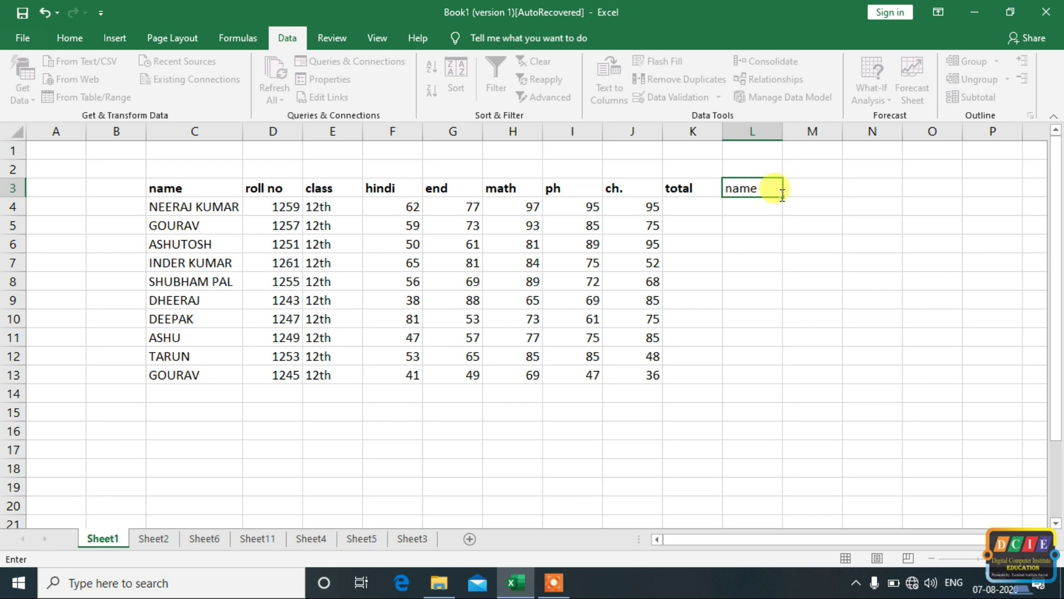
{"action": "left_click", "coordinate": [813, 225]}
- Type the first student's name in lowercase in L4 and Flash Fill the rest of column L
{"action": "left_click", "coordinate": [730, 204]}
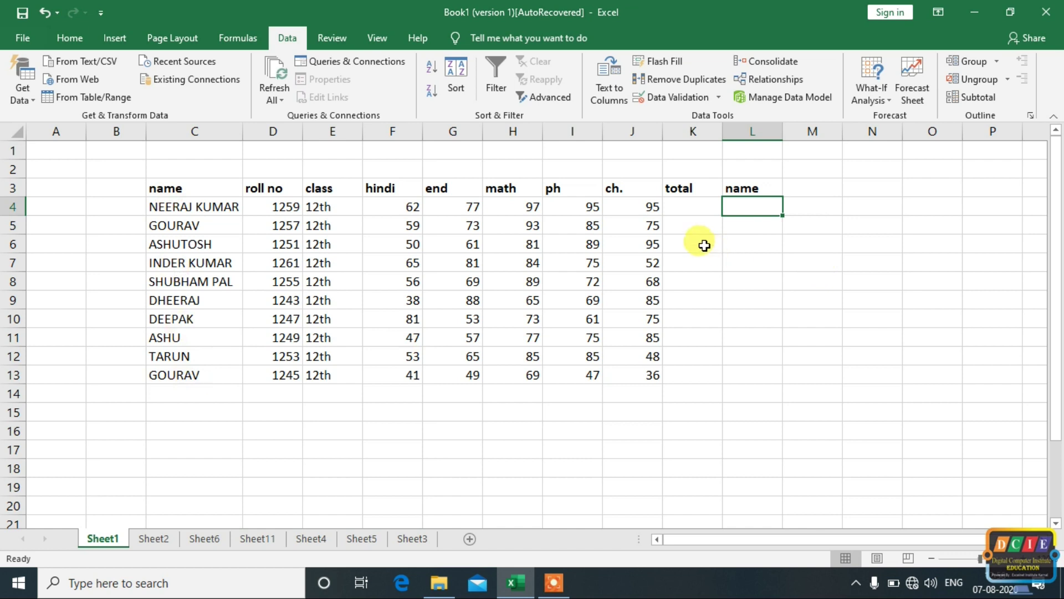
{"action": "left_click", "coordinate": [171, 210]}
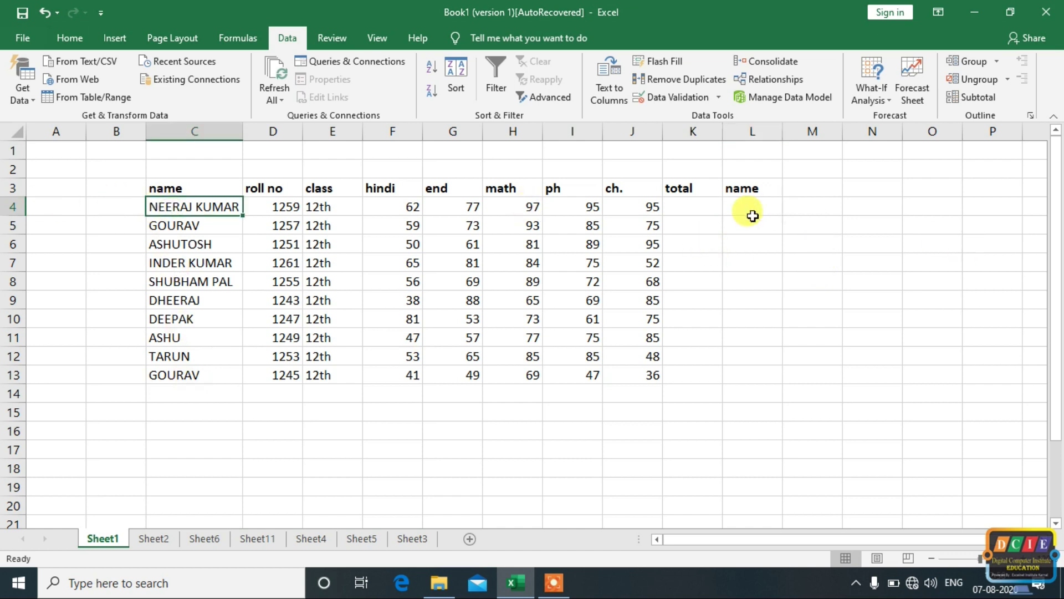
{"action": "left_click", "coordinate": [734, 204]}
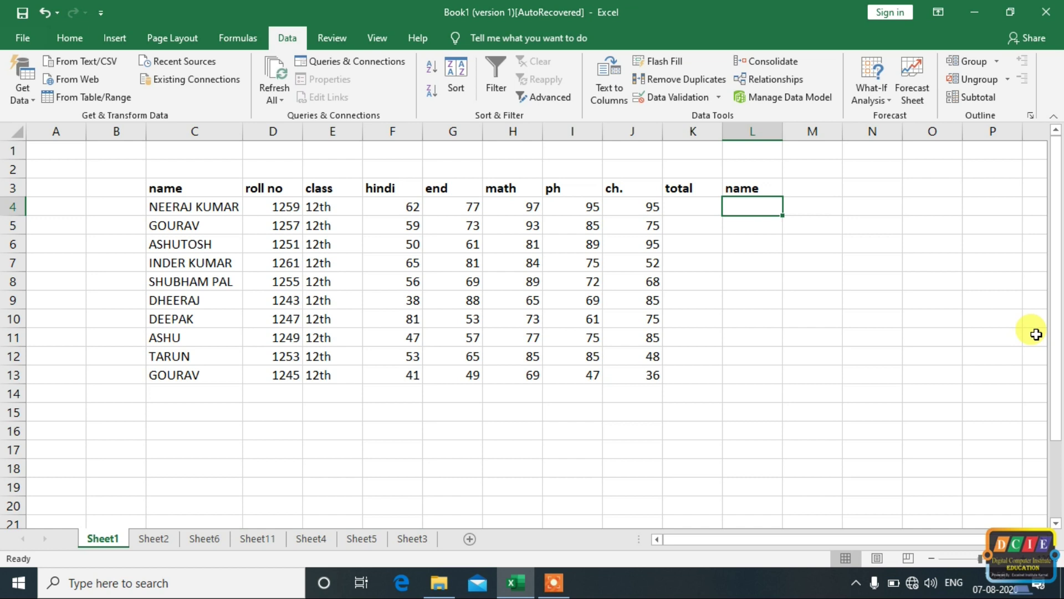
{"action": "type", "text": "nam"}
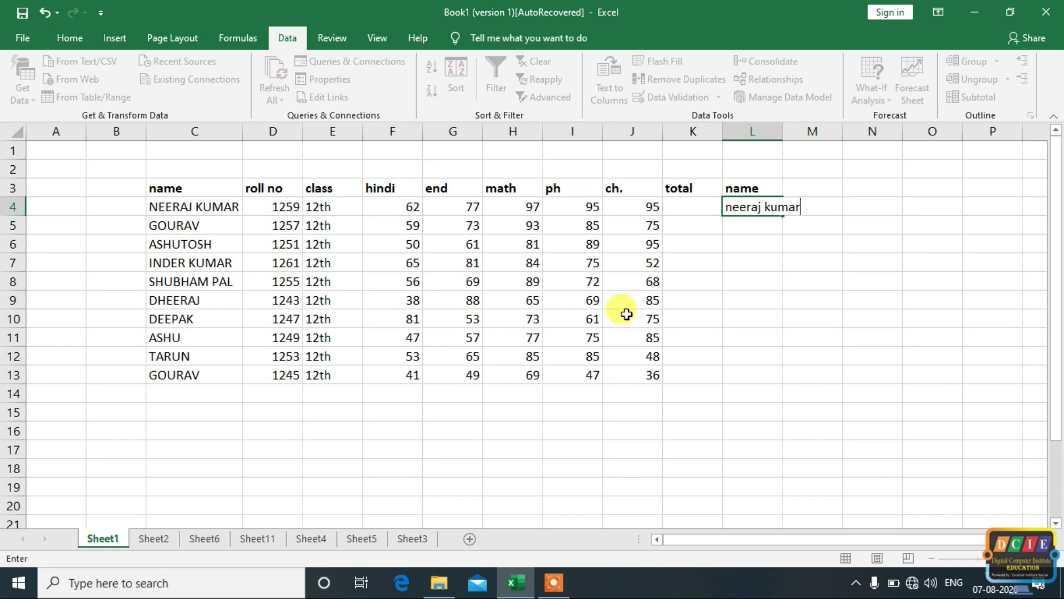
{"action": "left_click", "coordinate": [753, 225]}
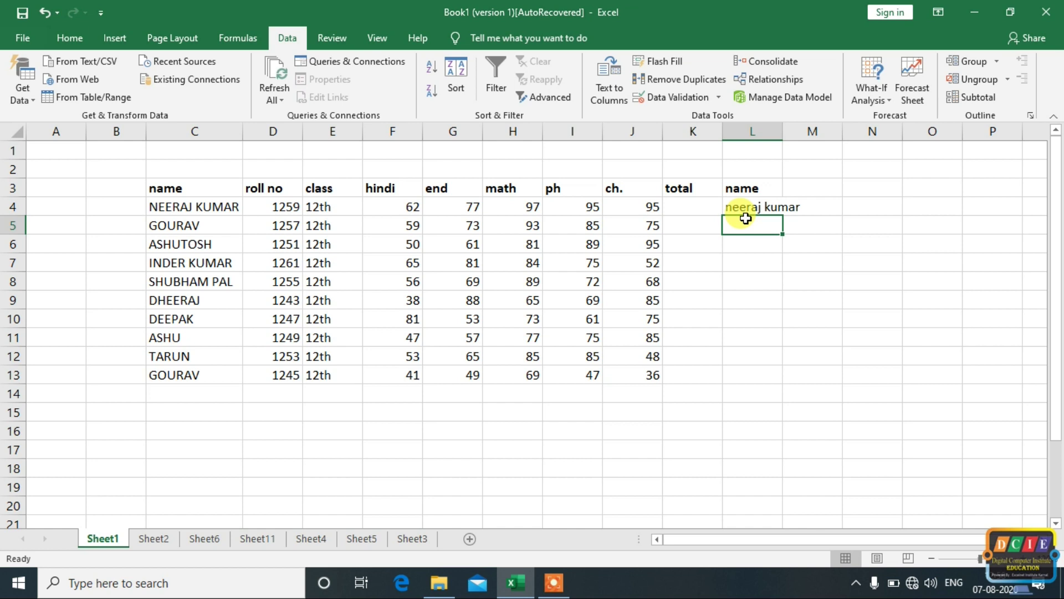
{"action": "left_click", "coordinate": [665, 61]}
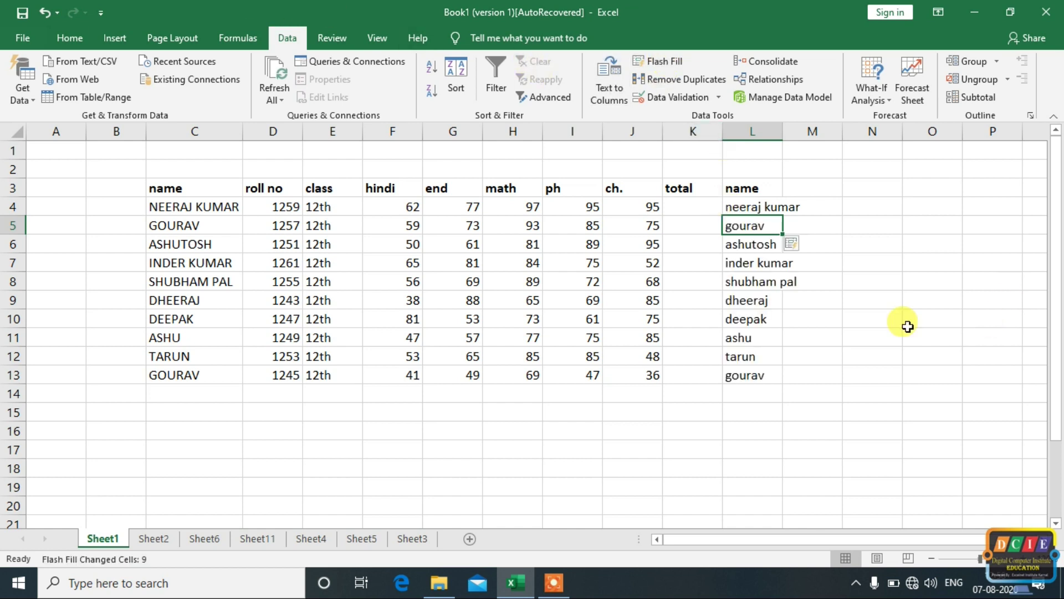
{"action": "left_click", "coordinate": [886, 350]}
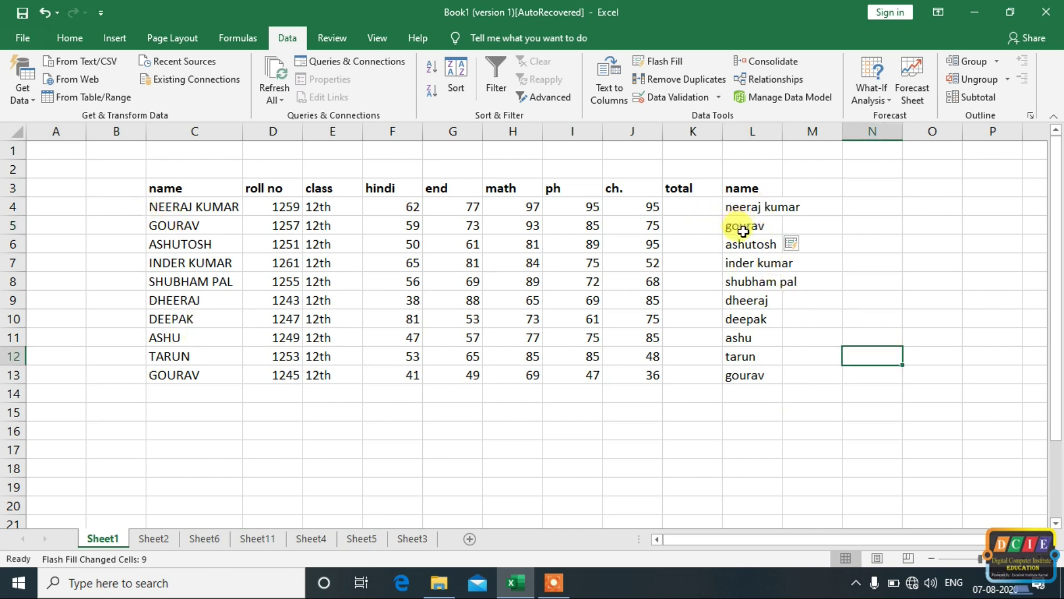
- Undo the fill, Flash Fill again from L5, then clear the names from L4:L14
{"action": "key", "text": "ctrl+z"}
{"action": "left_click", "coordinate": [927, 337]}
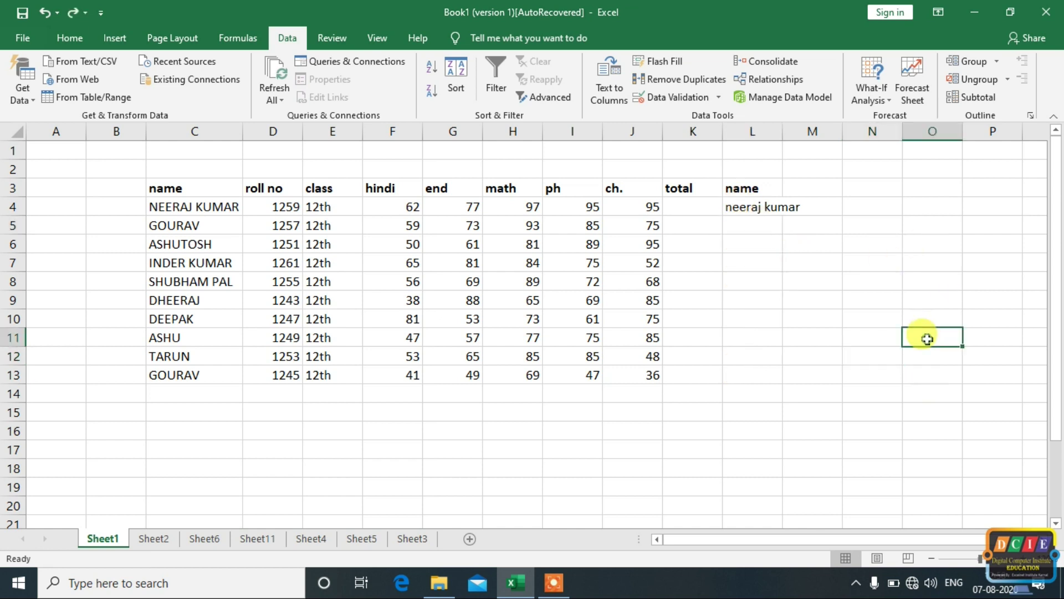
{"action": "left_click", "coordinate": [755, 222]}
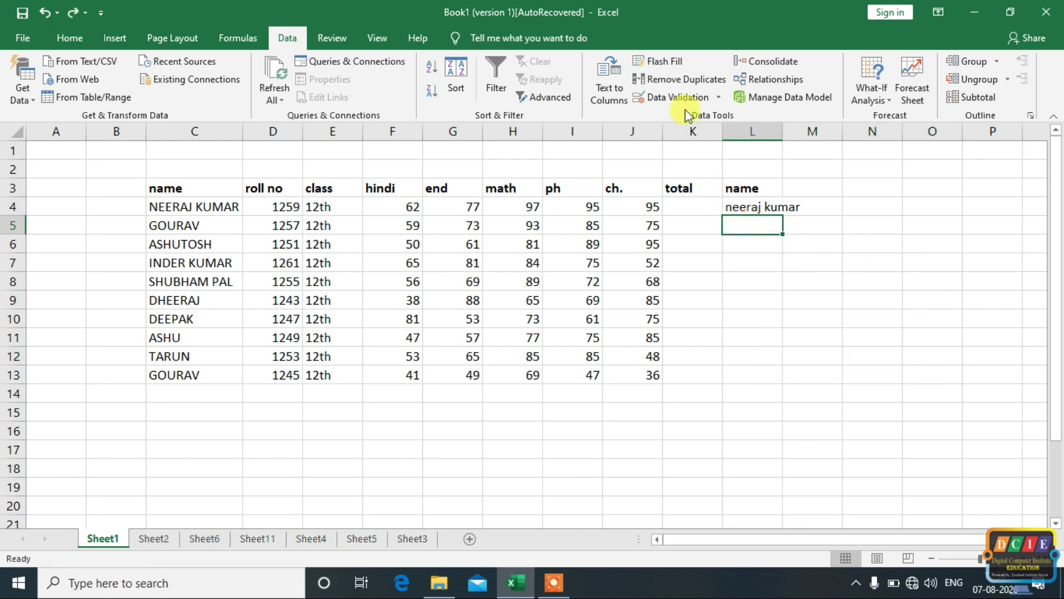
{"action": "left_click", "coordinate": [661, 62]}
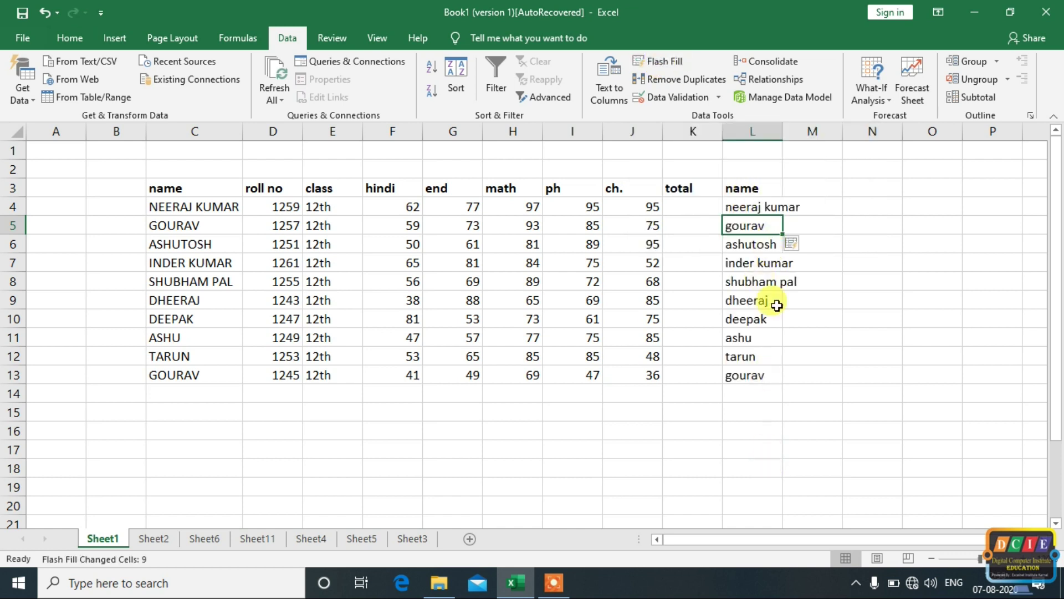
{"action": "left_click_drag", "start_coordinate": [759, 205], "coordinate": [763, 389]}
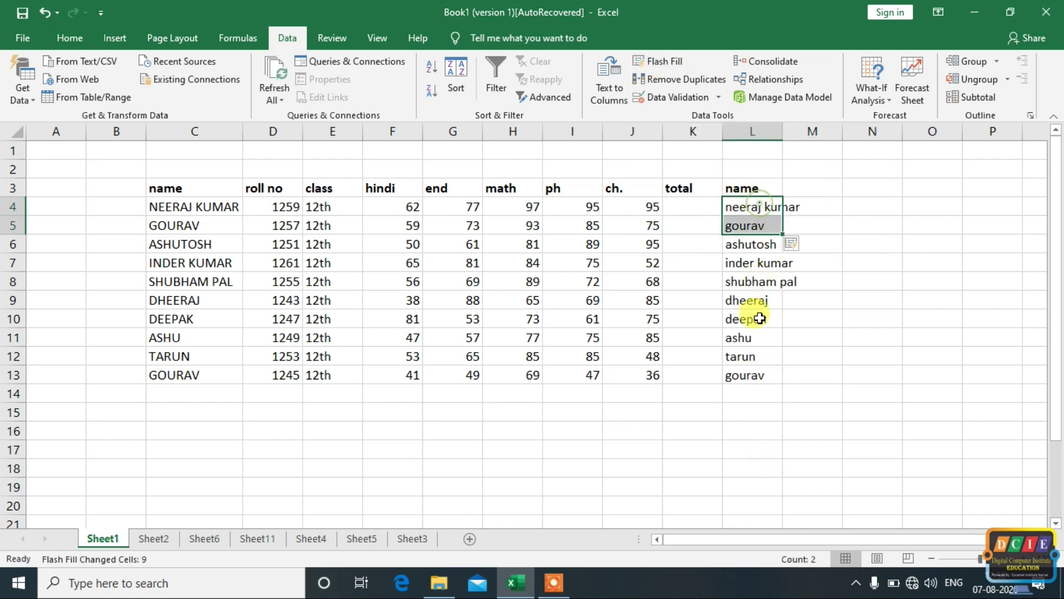
{"action": "key", "text": "Delete"}
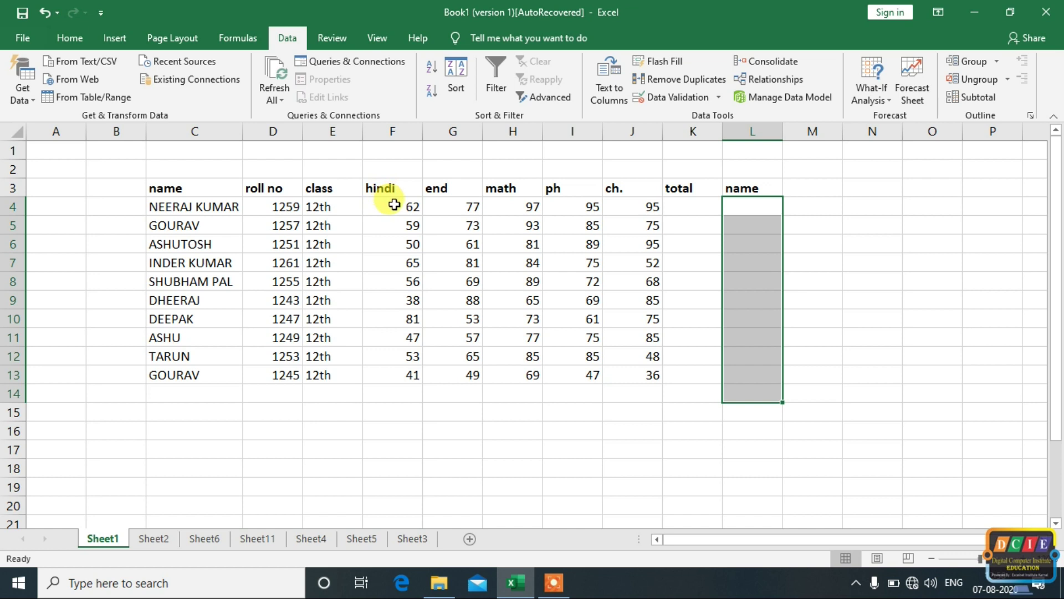
{"action": "left_click", "coordinate": [738, 210]}
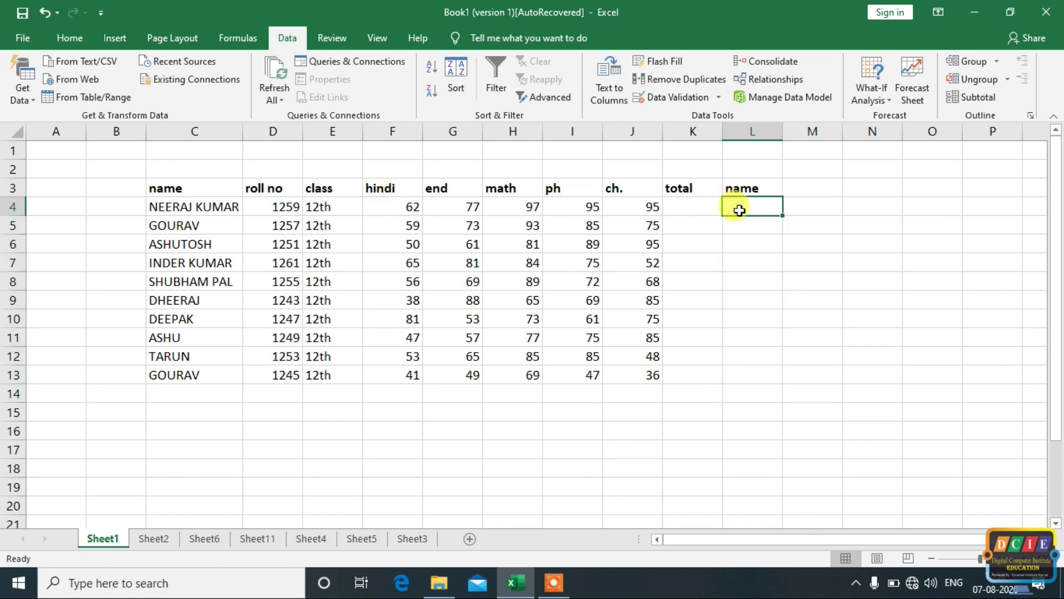
{"action": "type", "text": "62"}
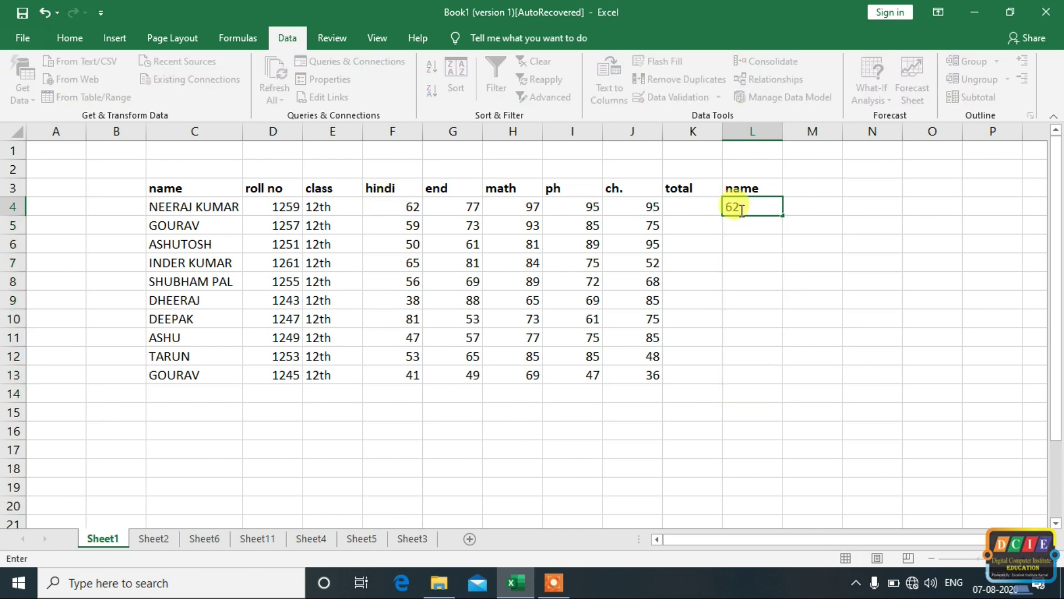
{"action": "left_click", "coordinate": [768, 240]}
{"action": "left_click", "coordinate": [761, 225]}
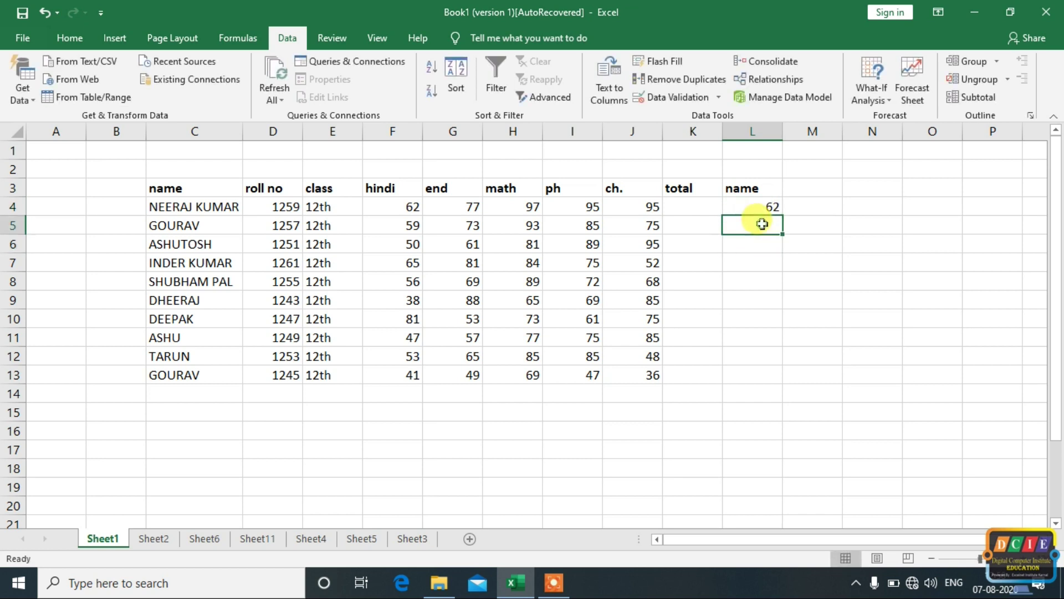
{"action": "left_click", "coordinate": [657, 62]}
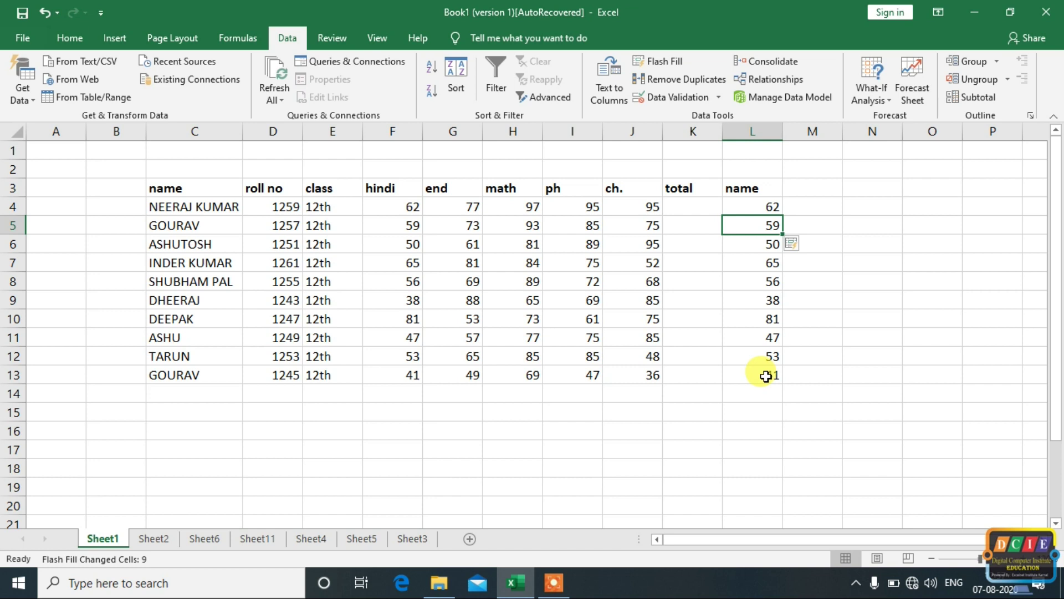
{"action": "left_click_drag", "start_coordinate": [762, 204], "coordinate": [779, 377]}
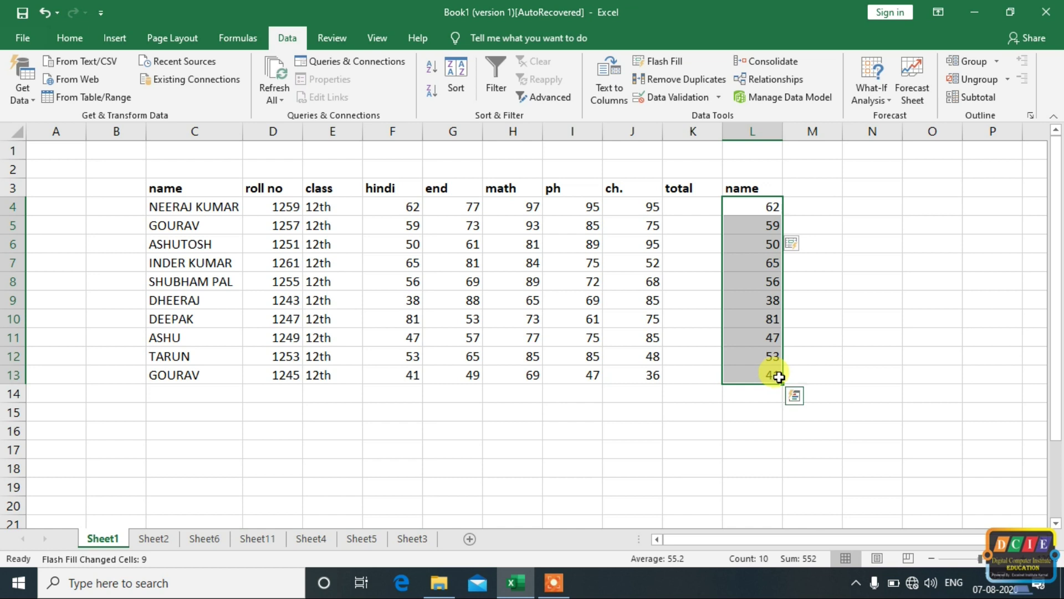
{"action": "key", "text": "Delete"}
{"action": "left_click", "coordinate": [832, 320]}
{"action": "left_click", "coordinate": [742, 208]}
{"action": "type", "text": "101"}
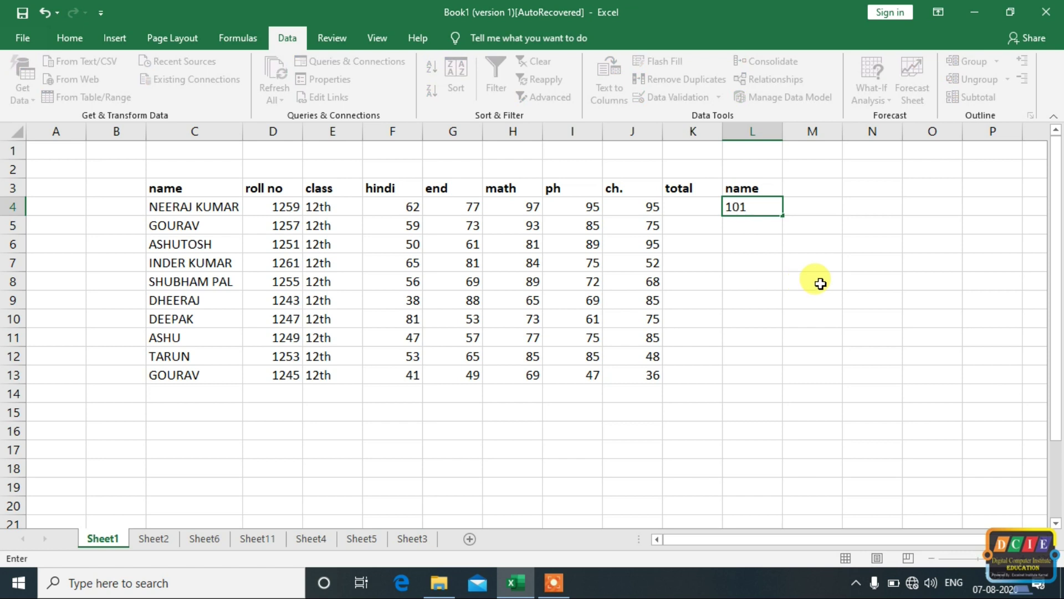
{"action": "left_click", "coordinate": [809, 283]}
{"action": "left_click", "coordinate": [756, 224]}
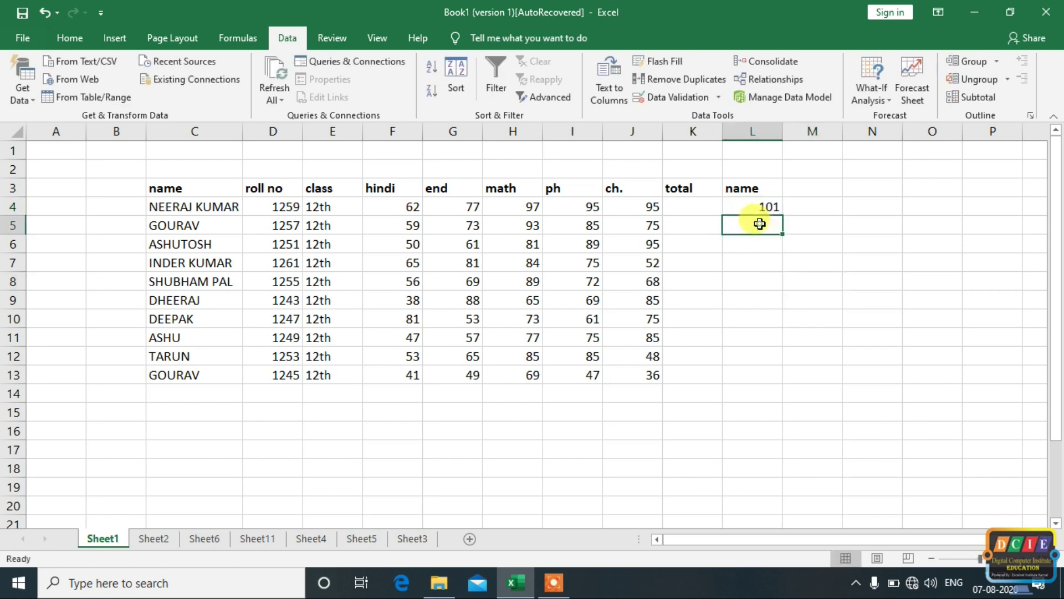
{"action": "left_click", "coordinate": [662, 61]}
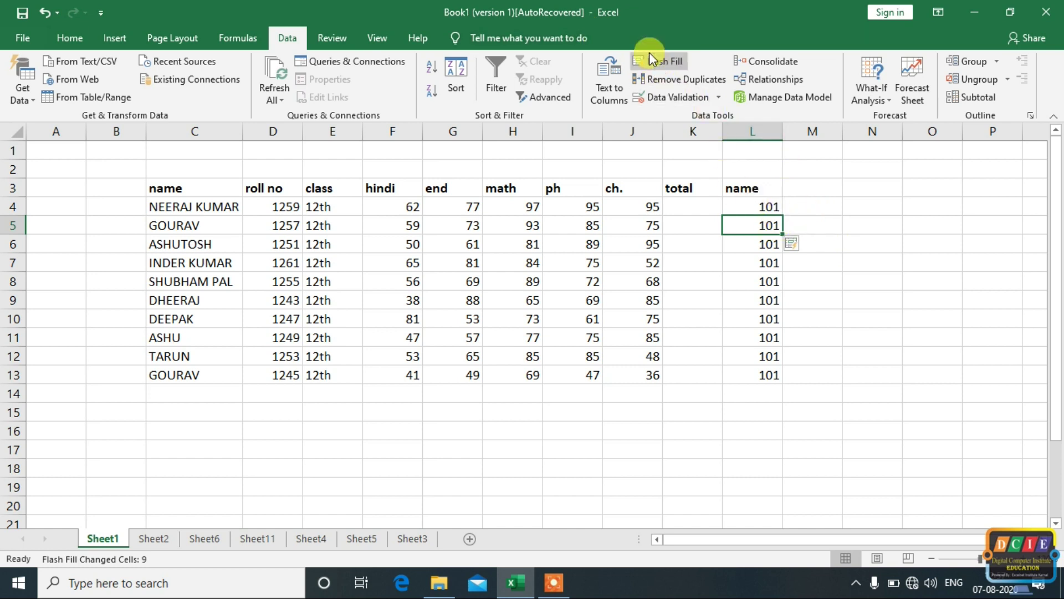
{"action": "left_click", "coordinate": [959, 383]}
{"action": "left_click_drag", "start_coordinate": [768, 207], "coordinate": [776, 368]}
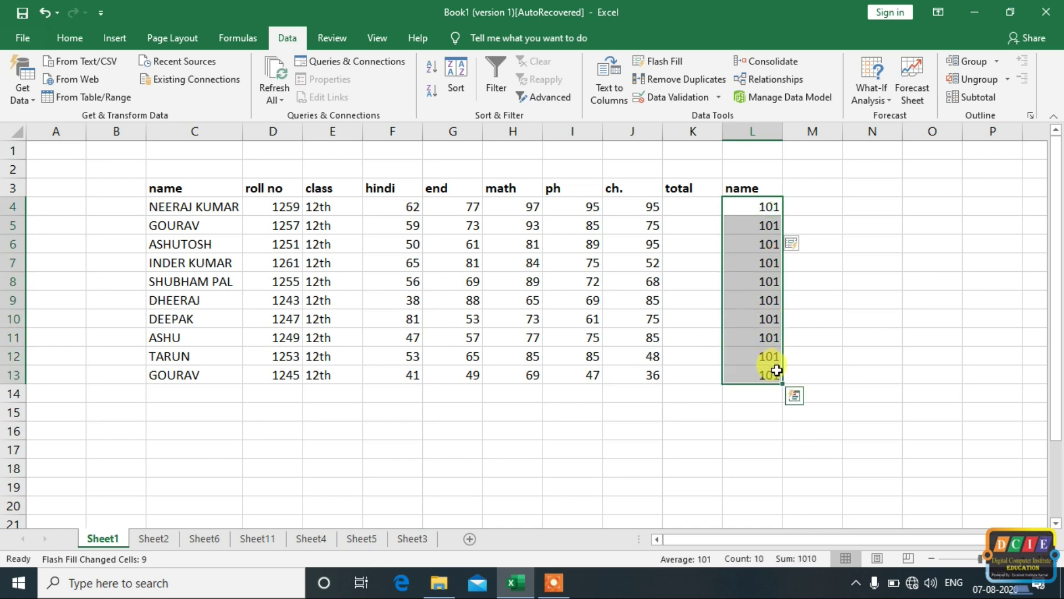
{"action": "key", "text": "Delete"}
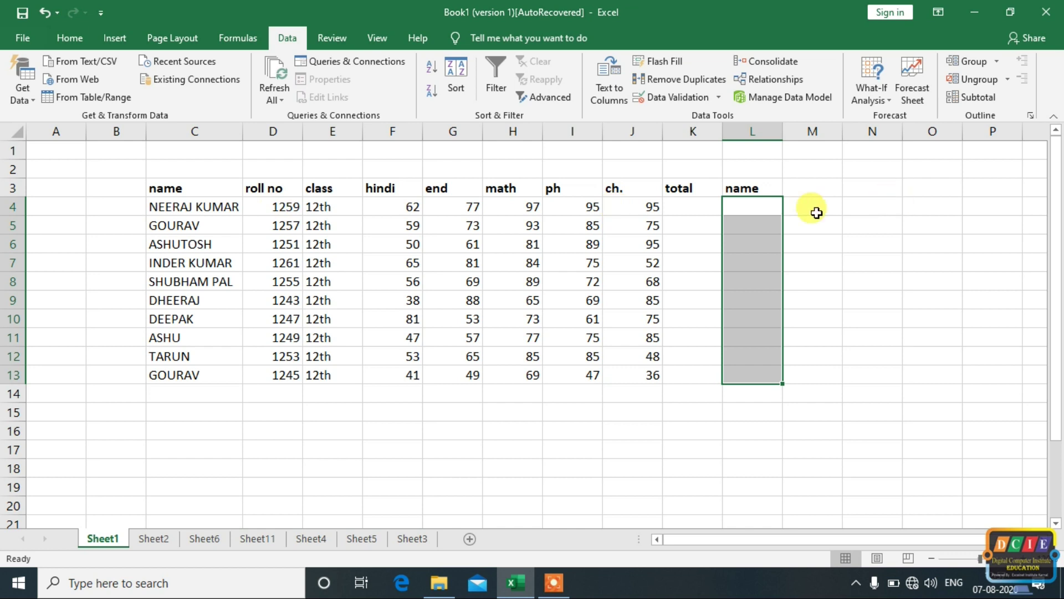
- Enter 1259 in L4 and Flash Fill the roll numbers down to 1245 in L5:L13
{"action": "left_click", "coordinate": [774, 208]}
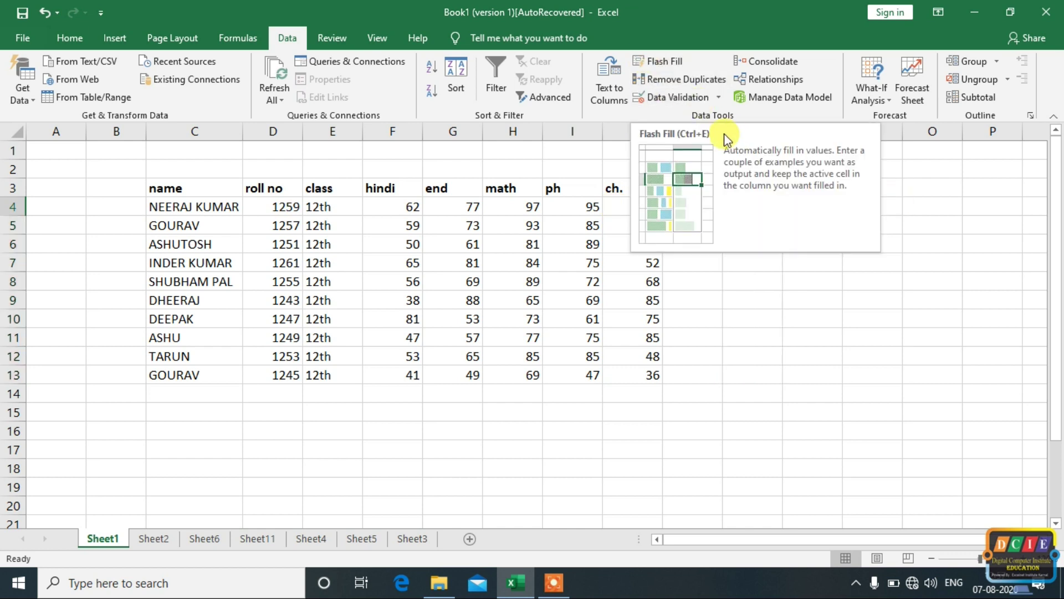
{"action": "left_click", "coordinate": [813, 337]}
{"action": "left_click", "coordinate": [763, 209]}
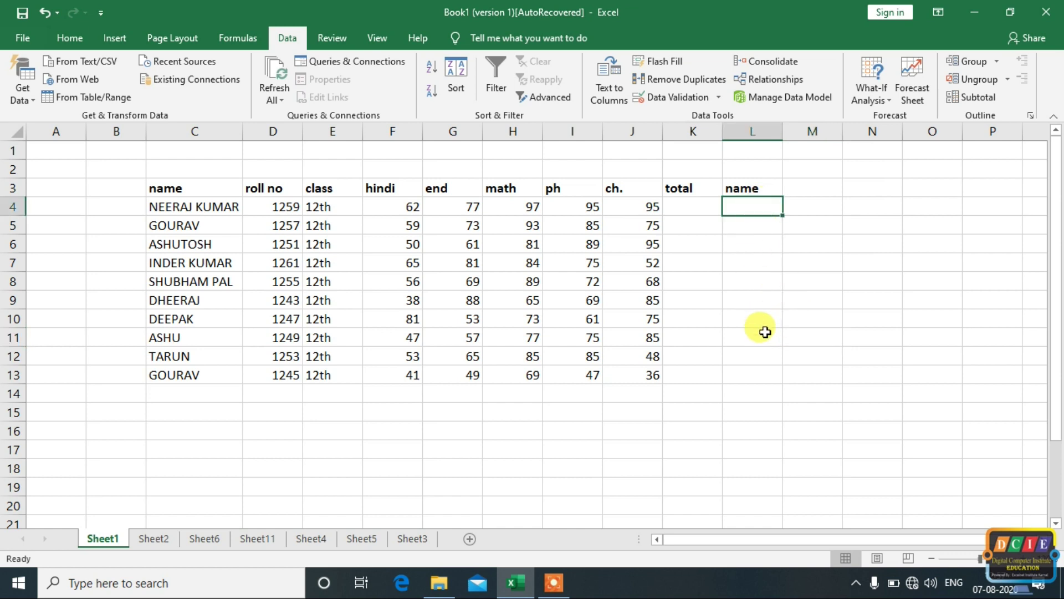
{"action": "type", "text": "12"}
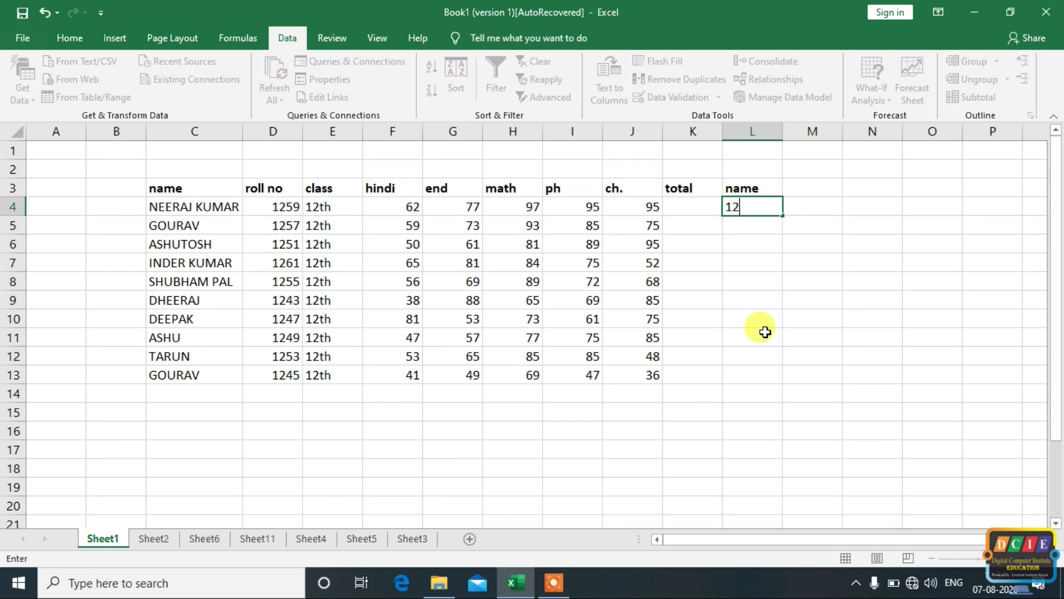
{"action": "left_click", "coordinate": [826, 281]}
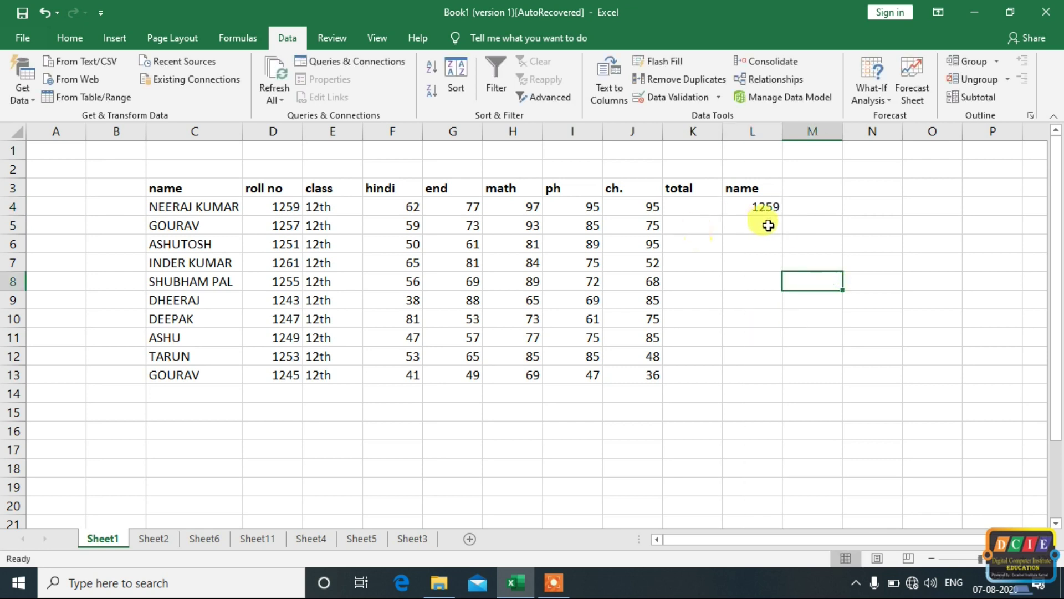
{"action": "left_click", "coordinate": [769, 224]}
{"action": "left_click", "coordinate": [668, 63]}
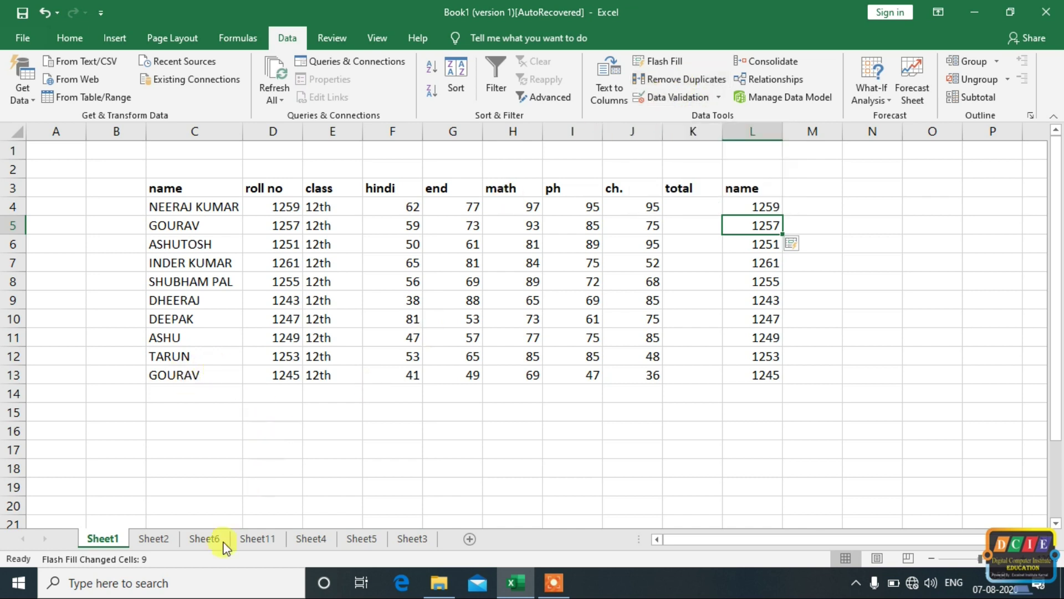
- On Sheet3, copy the header row C4:I4 and paste it into row 5
{"action": "left_click", "coordinate": [413, 538]}
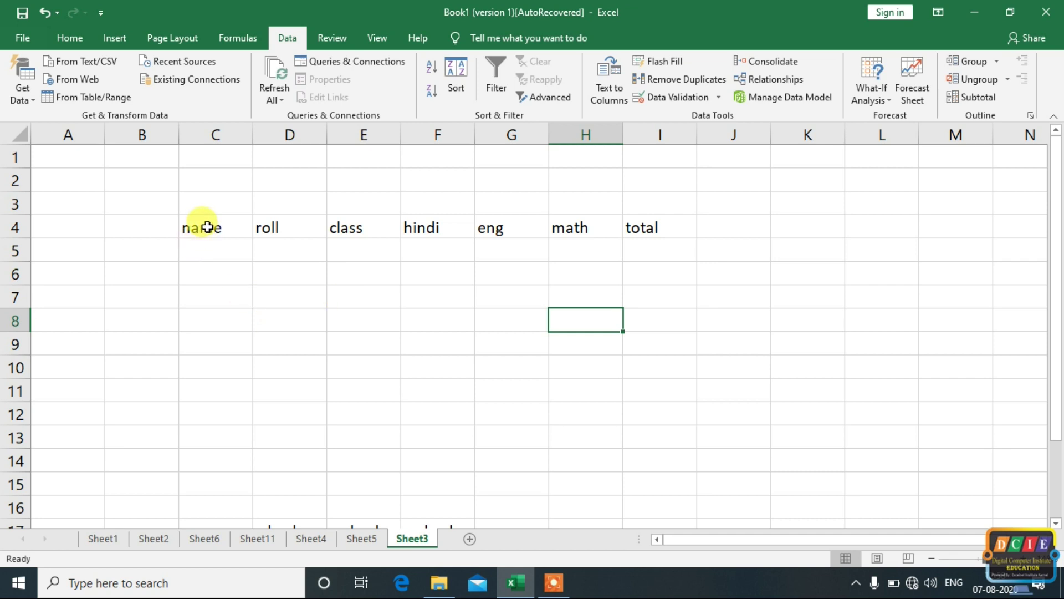
{"action": "left_click_drag", "start_coordinate": [207, 227], "coordinate": [635, 222]}
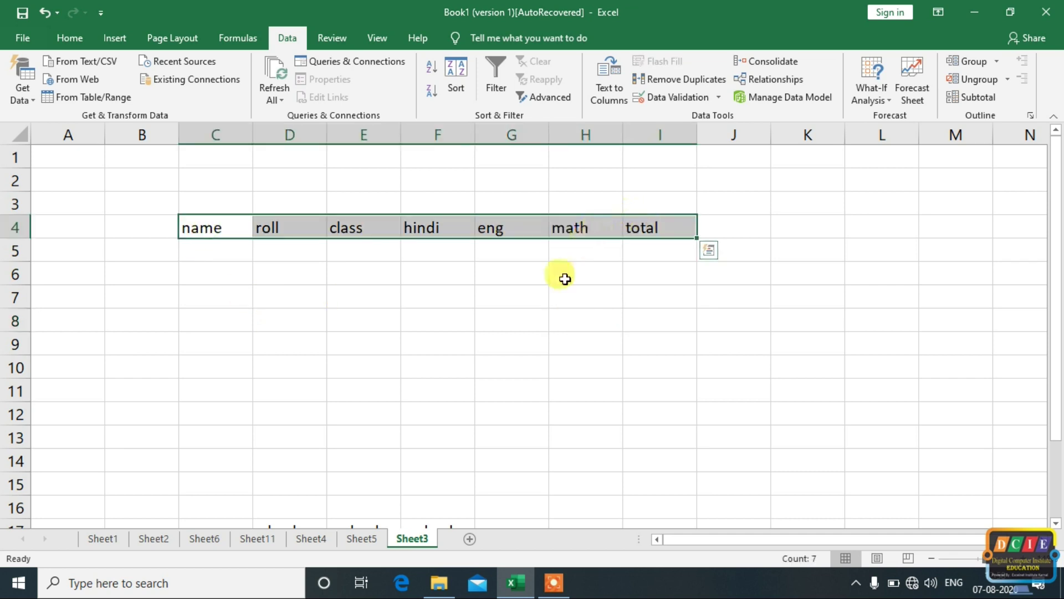
{"action": "key", "text": "ctrl+c"}
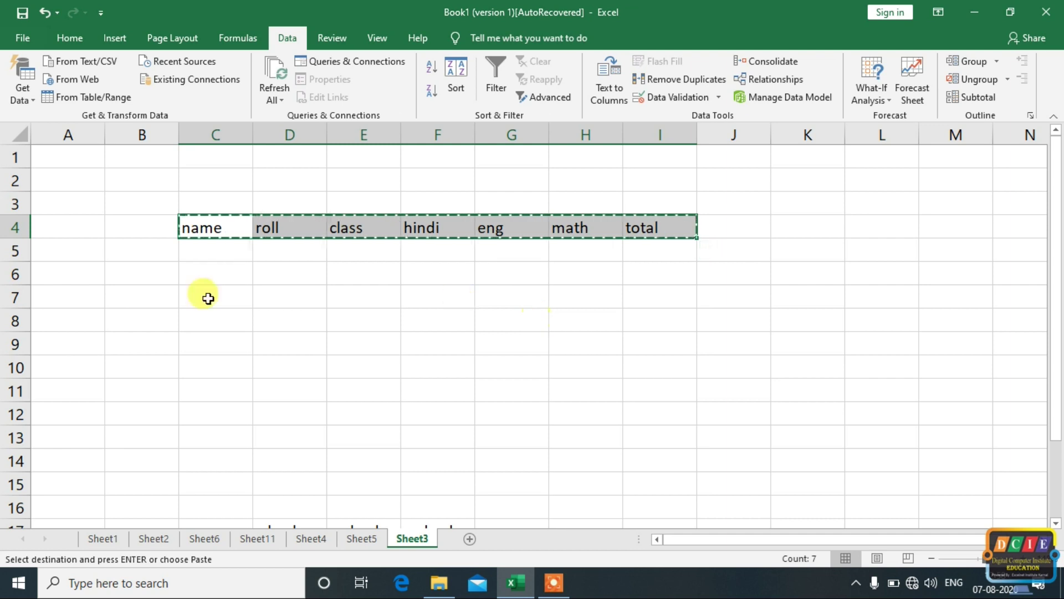
{"action": "left_click", "coordinate": [216, 250]}
{"action": "key", "text": "ctrl+v"}
- Paste the same header row into rows 6 and 7, then end the copy mode
{"action": "left_click", "coordinate": [218, 280]}
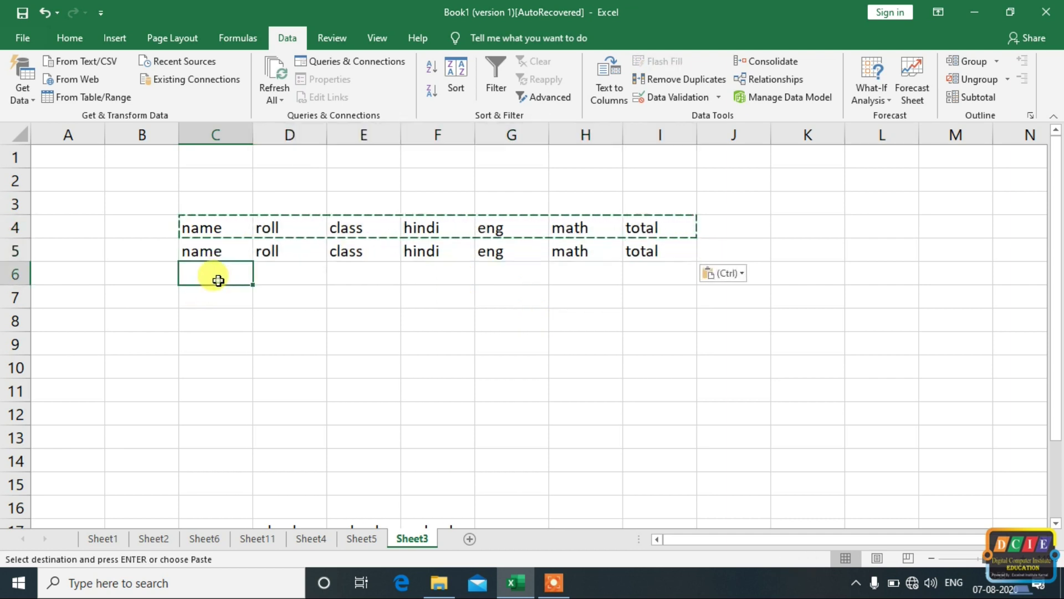
{"action": "key", "text": "ctrl+v"}
{"action": "left_click", "coordinate": [224, 294]}
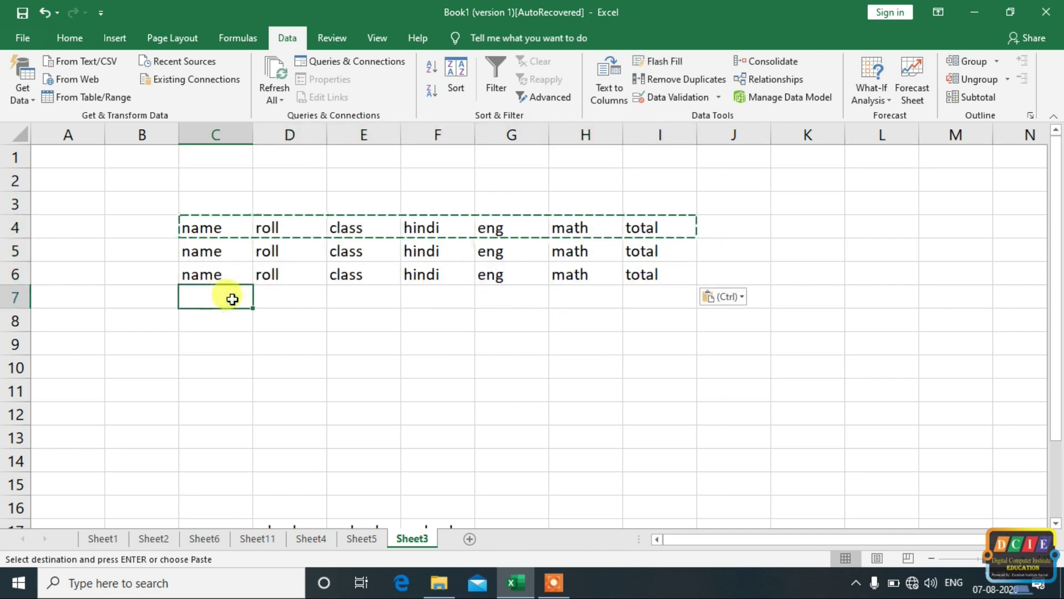
{"action": "key", "text": "ctrl+v"}
{"action": "left_click", "coordinate": [481, 388]}
{"action": "key", "text": "Escape"}
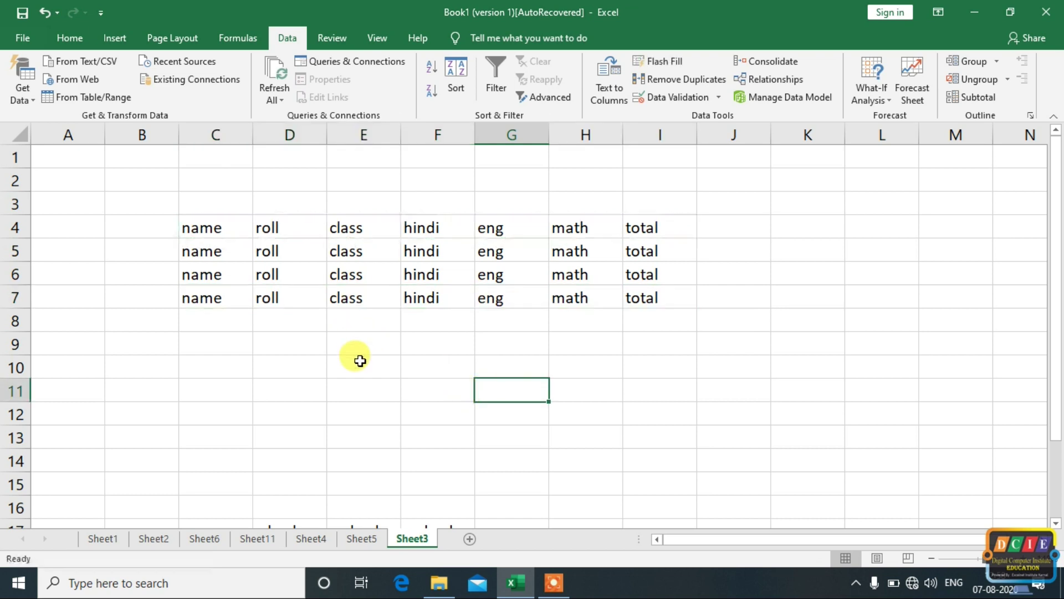
{"action": "left_click_drag", "start_coordinate": [186, 252], "coordinate": [682, 292]}
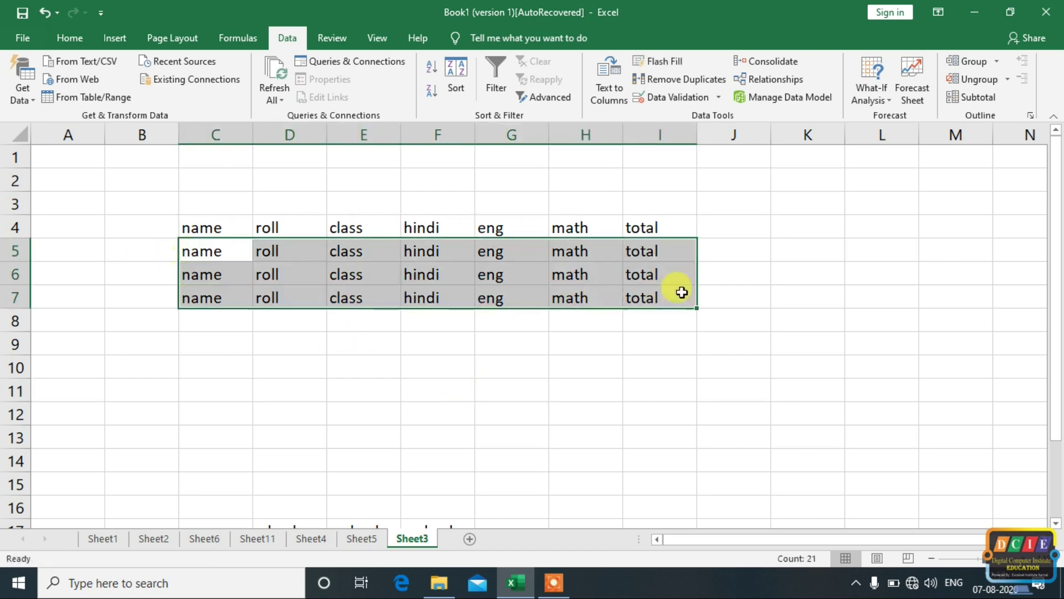
{"action": "left_click", "coordinate": [629, 392]}
- Run Remove Duplicates on C4:I7 across all columns, keeping only the row 4 headers
{"action": "left_click_drag", "start_coordinate": [207, 225], "coordinate": [711, 224]}
{"action": "left_click", "coordinate": [535, 438]}
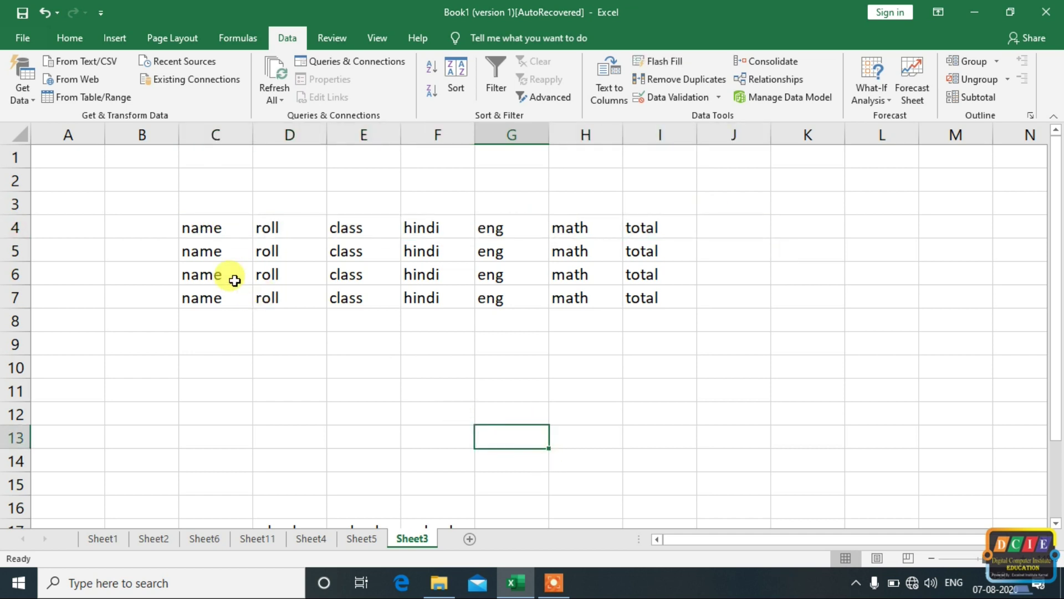
{"action": "left_click_drag", "start_coordinate": [173, 225], "coordinate": [582, 306]}
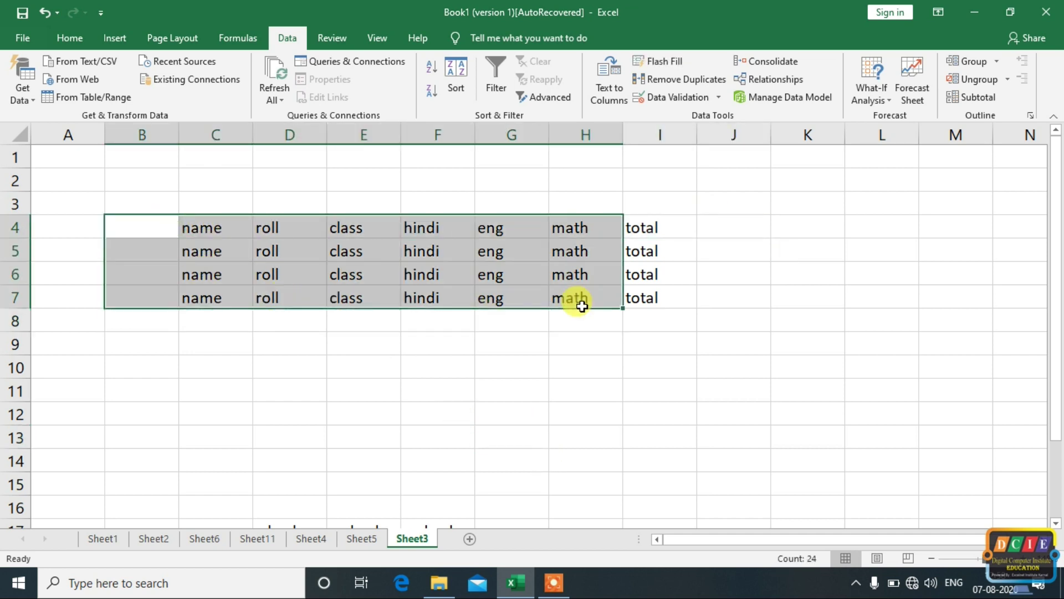
{"action": "left_click", "coordinate": [535, 372]}
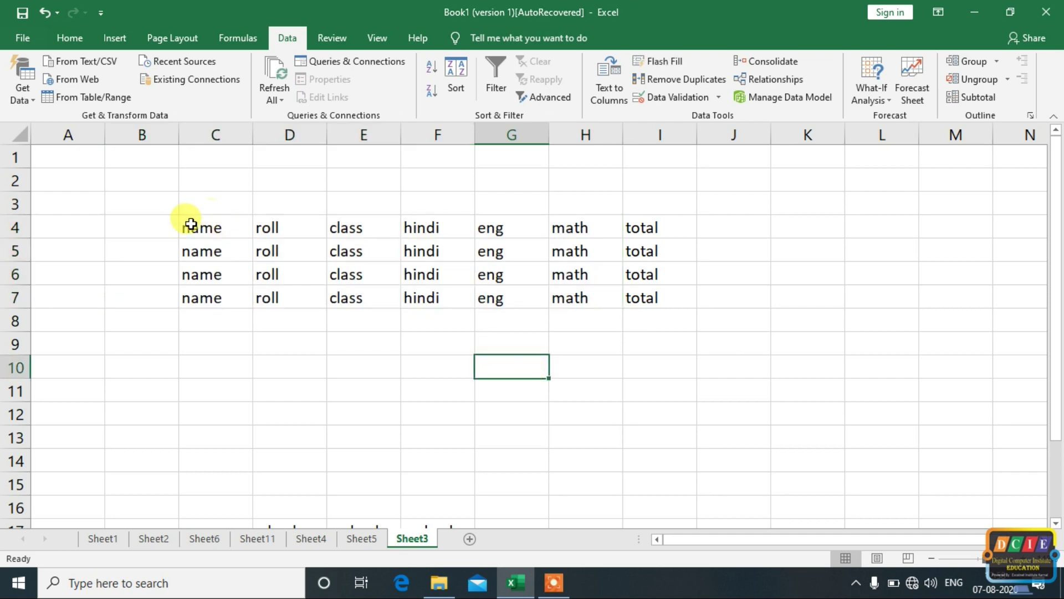
{"action": "left_click_drag", "start_coordinate": [191, 224], "coordinate": [646, 302]}
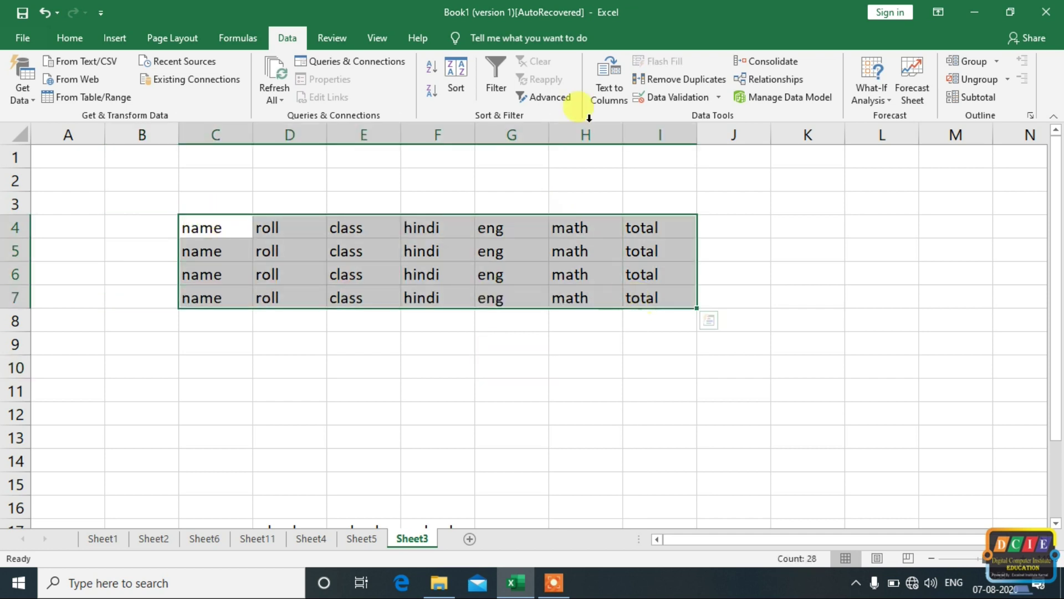
{"action": "left_click", "coordinate": [687, 81]}
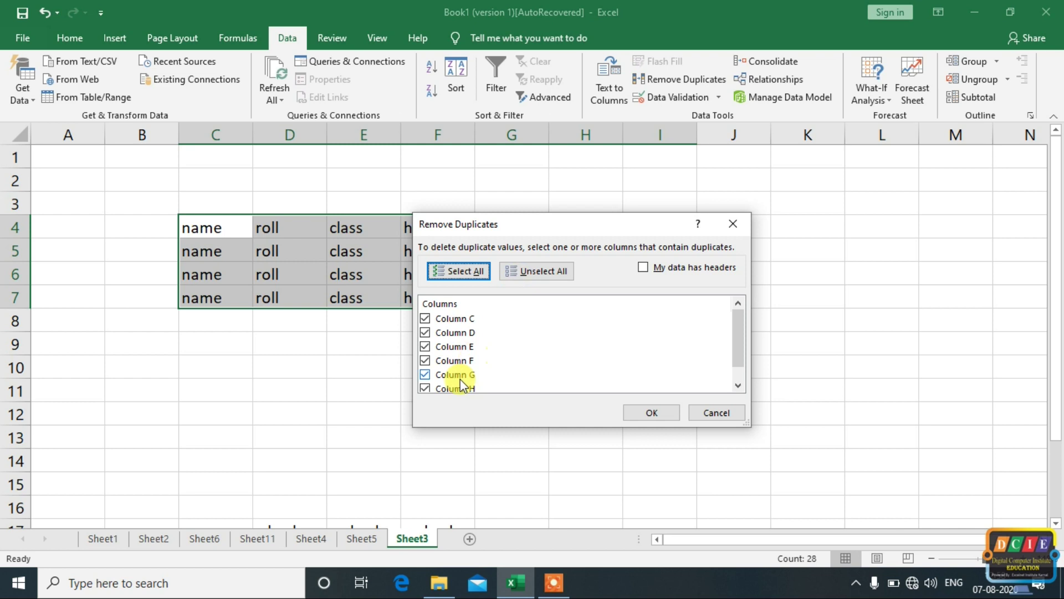
{"action": "left_click", "coordinate": [646, 410]}
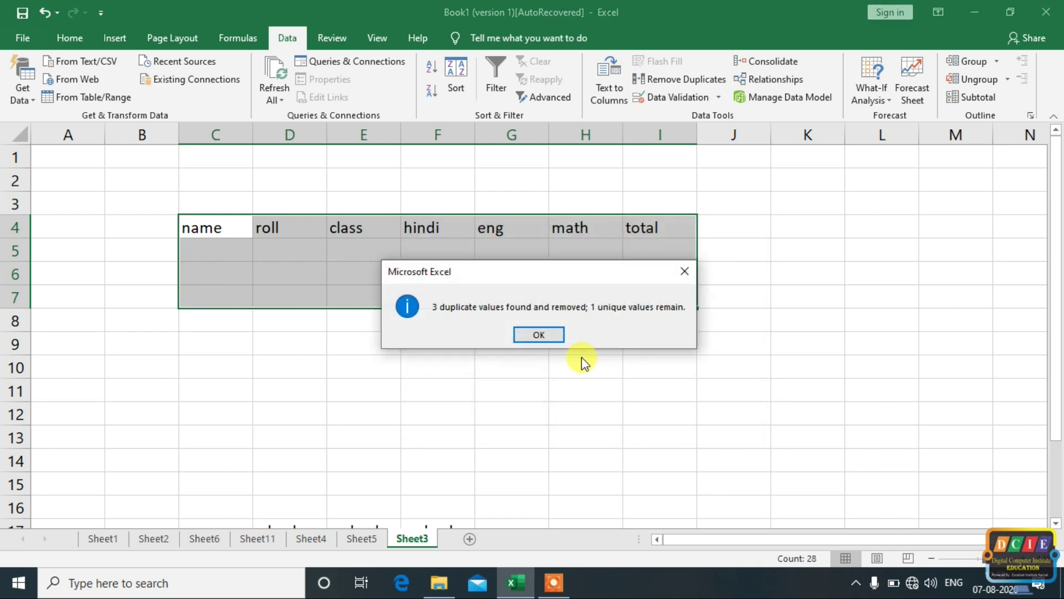
{"action": "left_click", "coordinate": [551, 337]}
{"action": "left_click", "coordinate": [542, 386]}
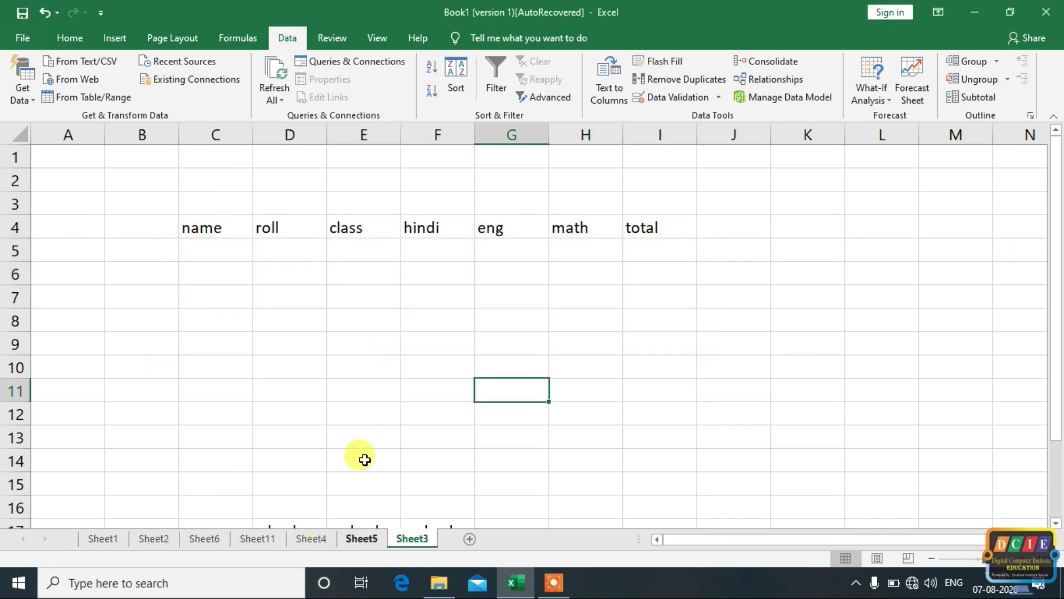
{"action": "left_click", "coordinate": [443, 290]}
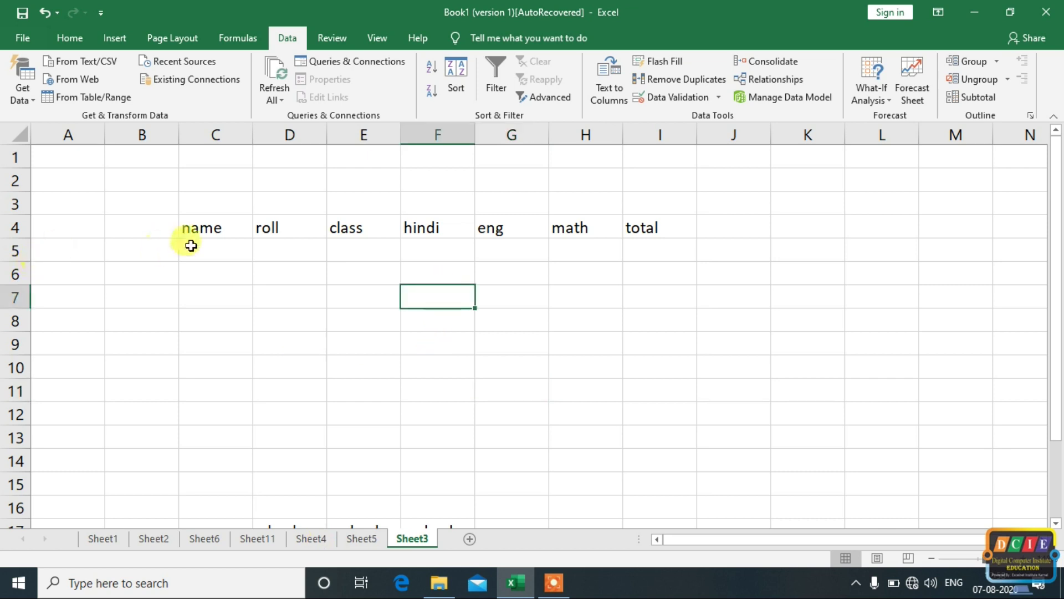
{"action": "left_click", "coordinate": [221, 257]}
{"action": "left_click", "coordinate": [218, 275]}
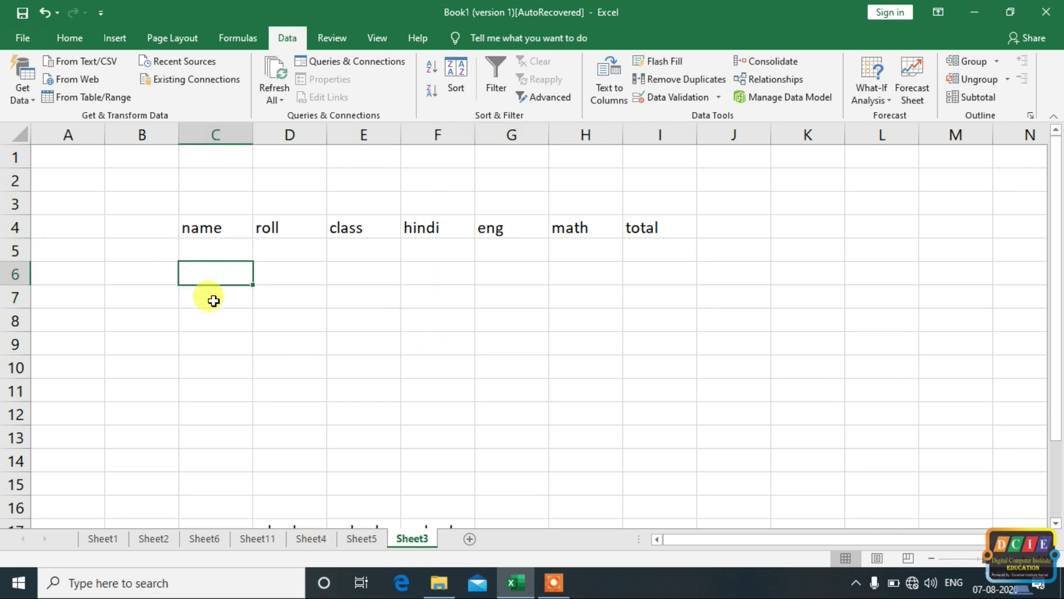
{"action": "left_click", "coordinate": [222, 299]}
{"action": "left_click", "coordinate": [214, 320]}
{"action": "left_click", "coordinate": [216, 345]}
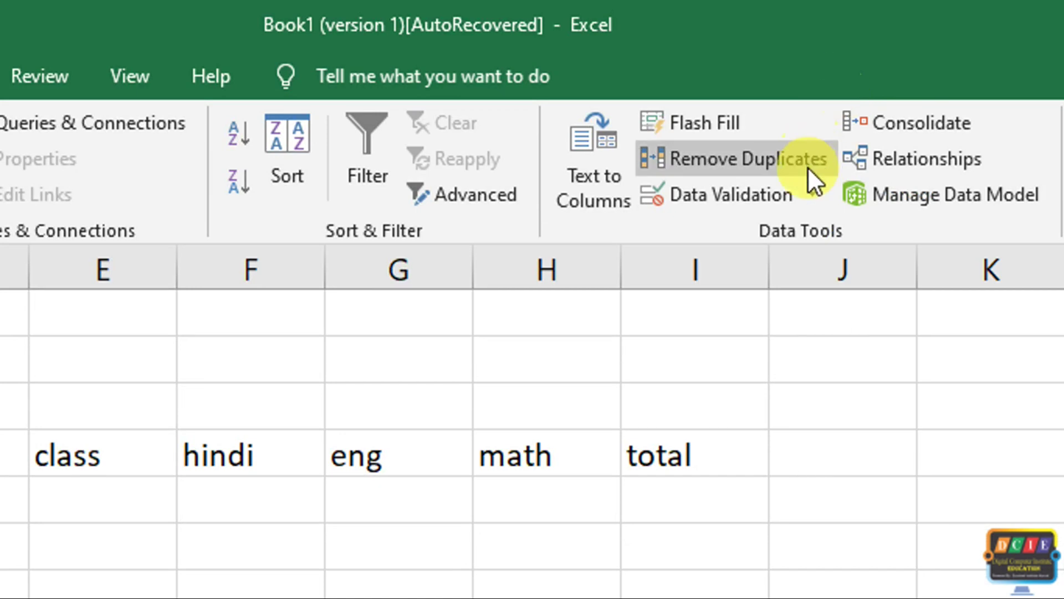
{"action": "left_click", "coordinate": [810, 197]}
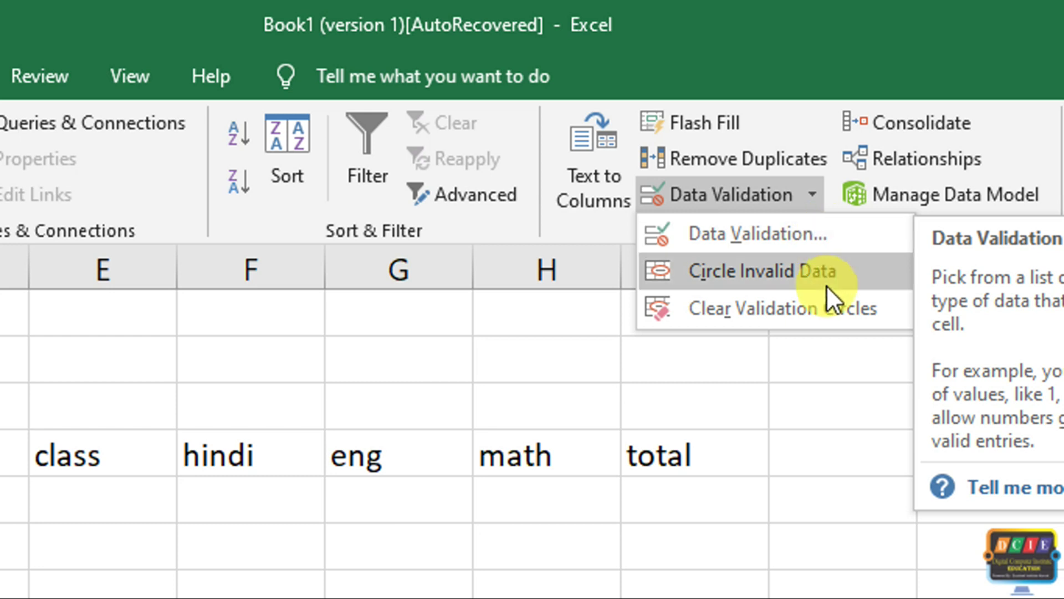
{"action": "left_click", "coordinate": [791, 244]}
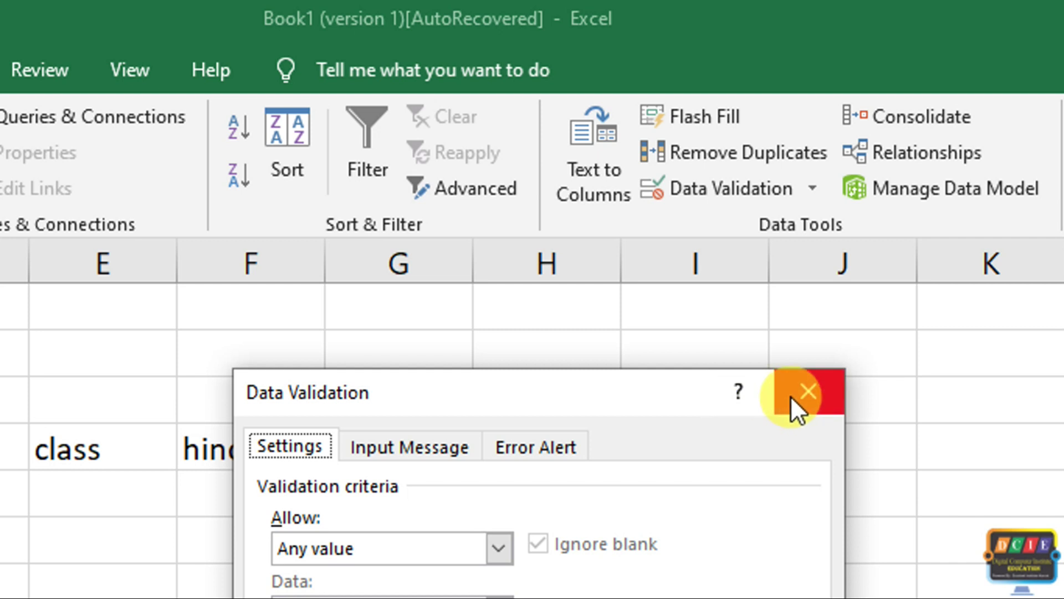
{"action": "left_click", "coordinate": [791, 395]}
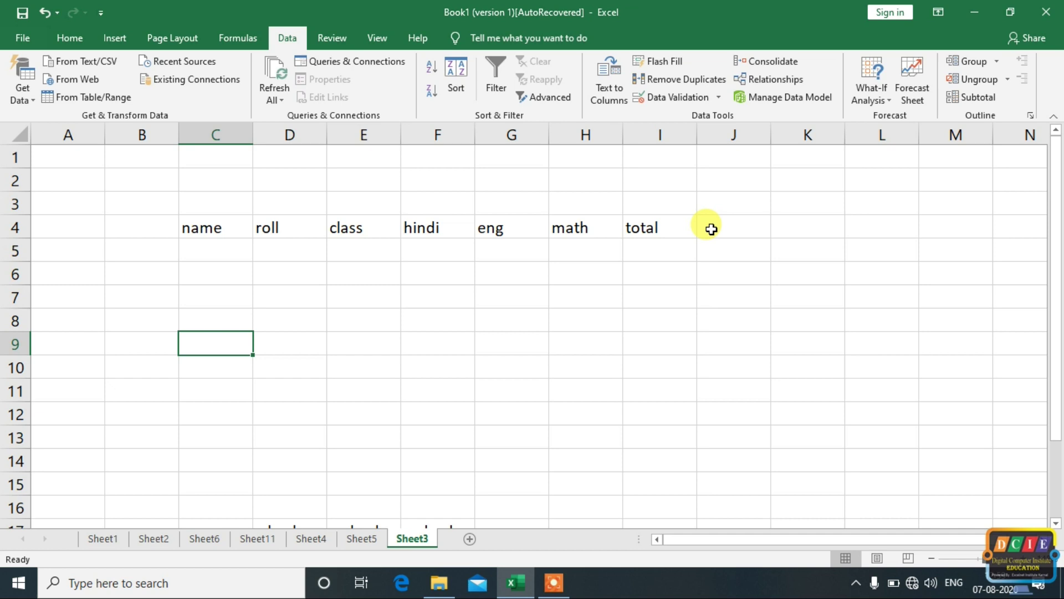
{"action": "left_click", "coordinate": [223, 244]}
{"action": "type", "text": "21"}
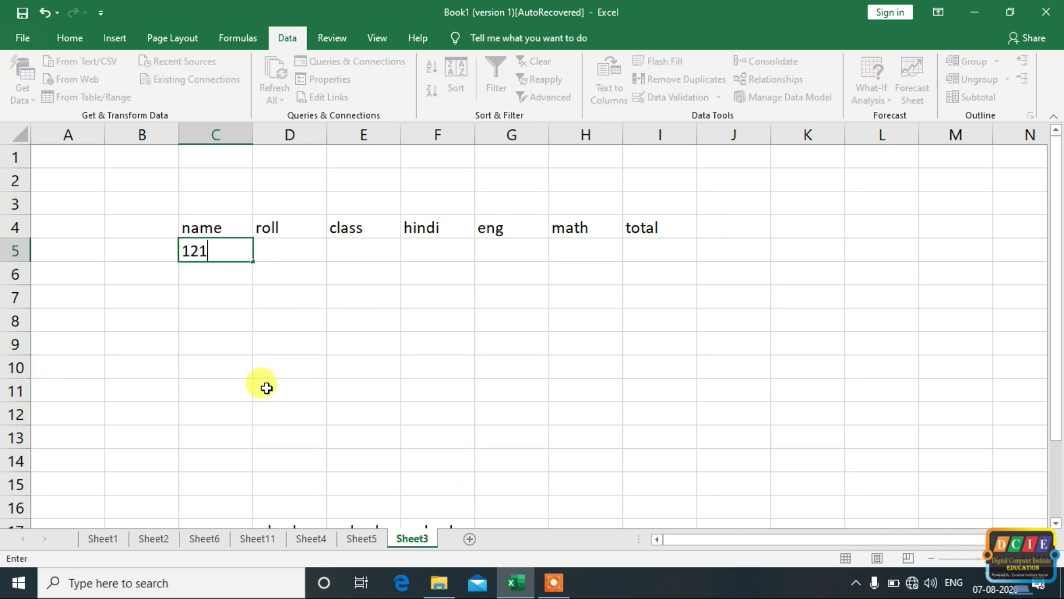
{"action": "left_click", "coordinate": [266, 387]}
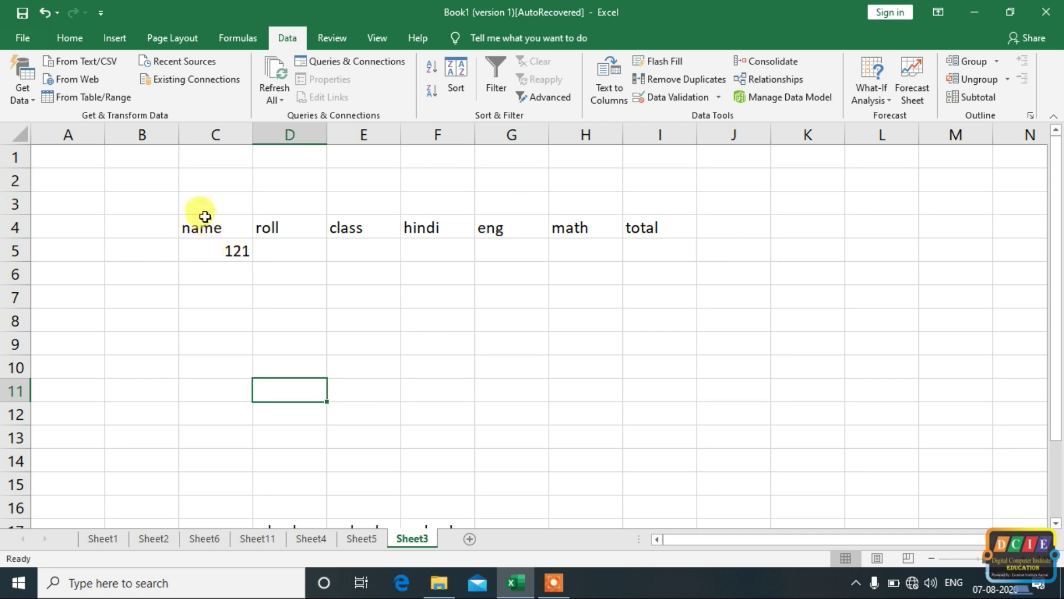
{"action": "left_click", "coordinate": [226, 251]}
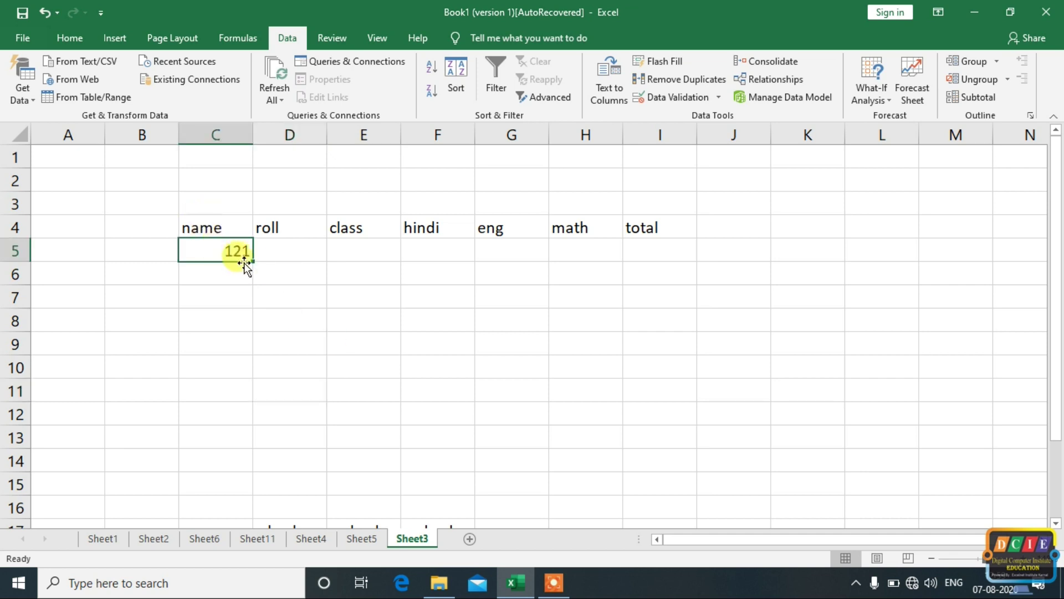
{"action": "left_click", "coordinate": [315, 256]}
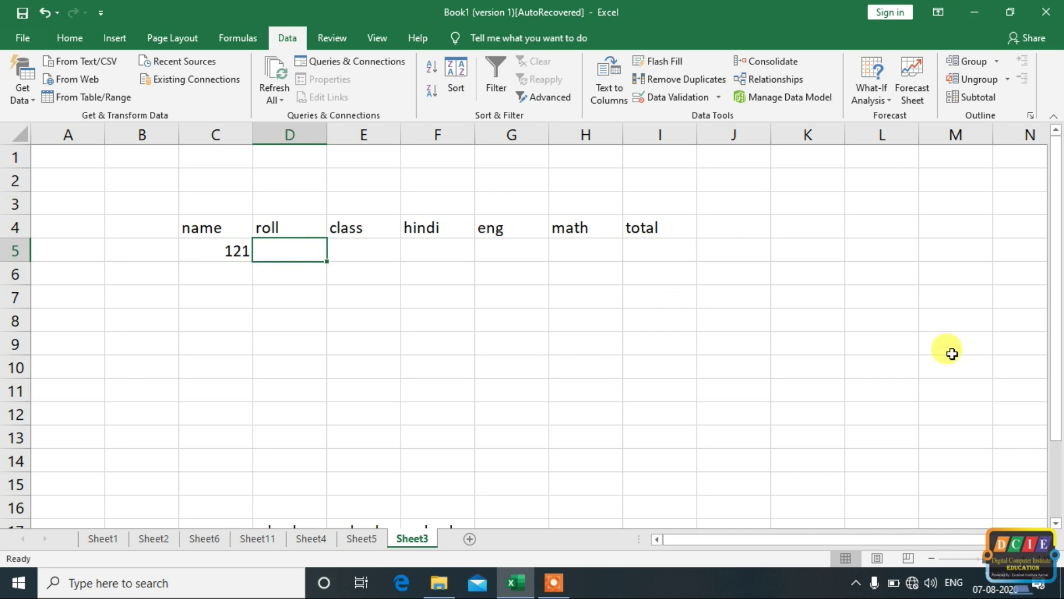
{"action": "type", "text": "787977687"}
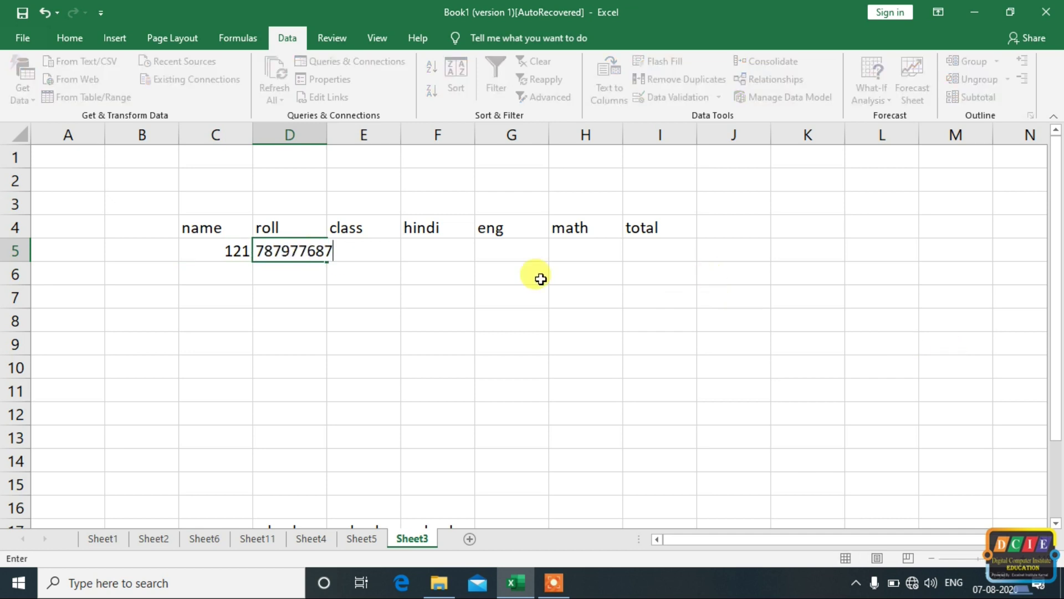
{"action": "left_click", "coordinate": [415, 326]}
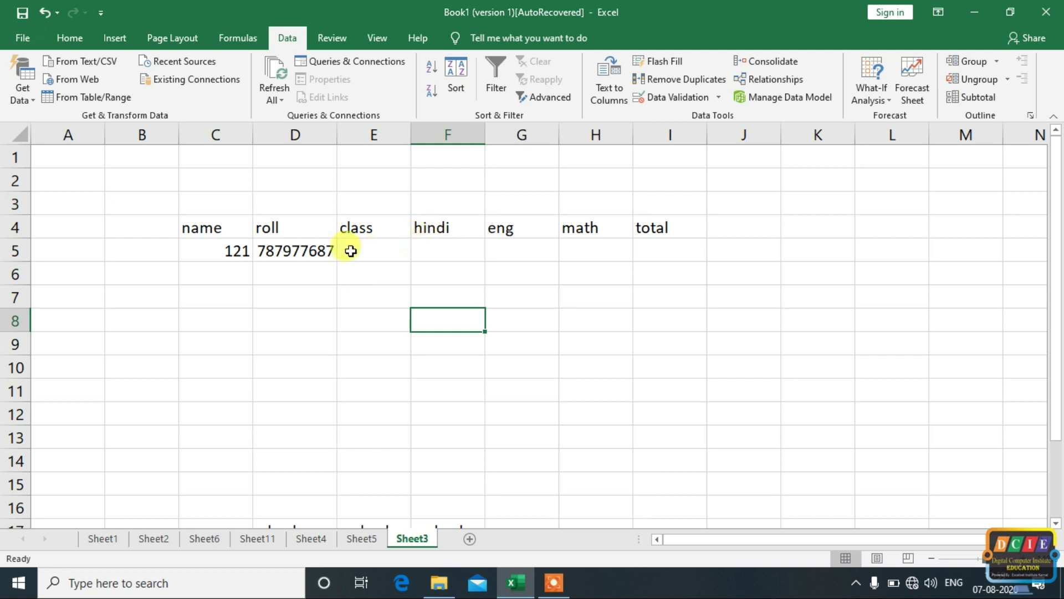
{"action": "left_click", "coordinate": [232, 247]}
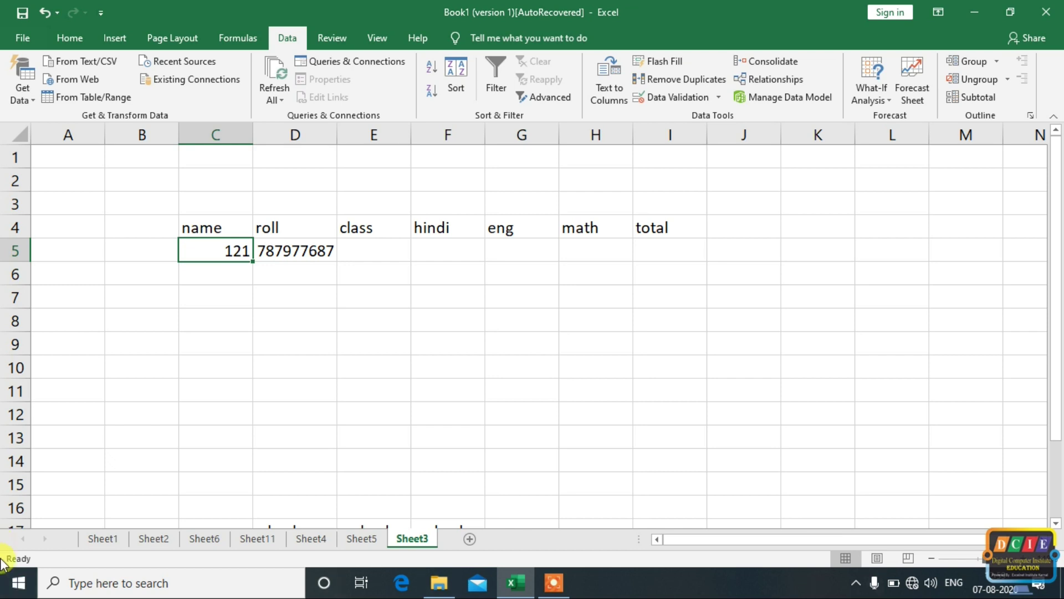
{"action": "left_click", "coordinate": [304, 291]}
{"action": "left_click_drag", "start_coordinate": [223, 247], "coordinate": [335, 253]}
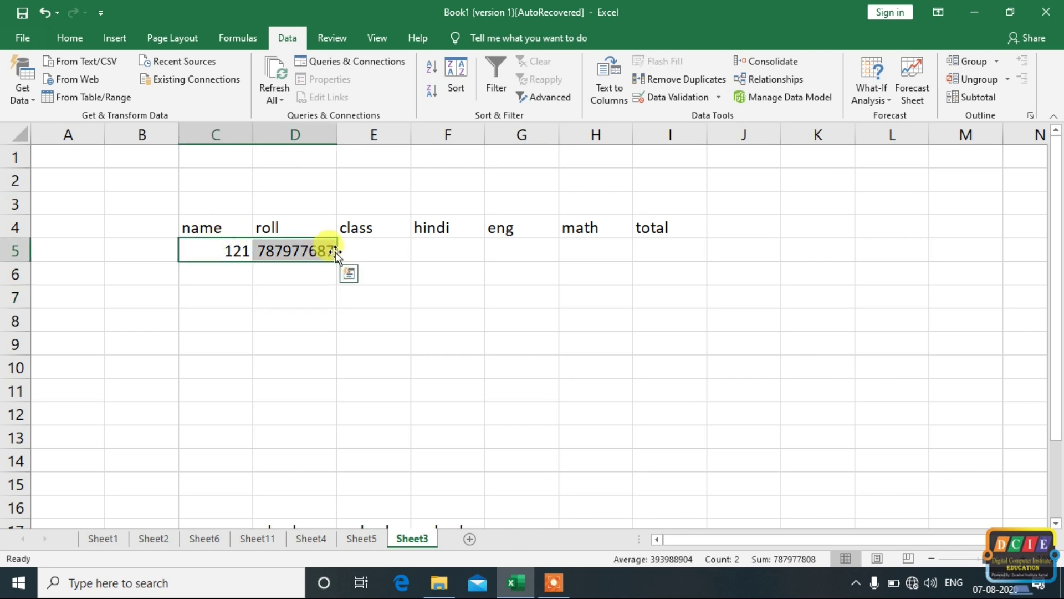
{"action": "key", "text": "Delete"}
{"action": "left_click", "coordinate": [318, 254]}
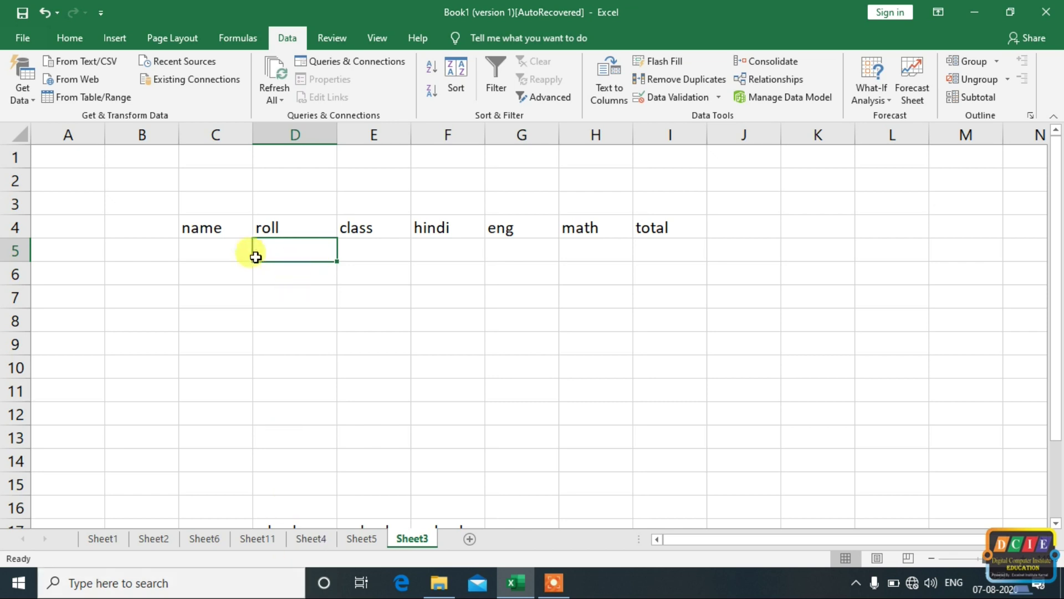
{"action": "left_click", "coordinate": [237, 252]}
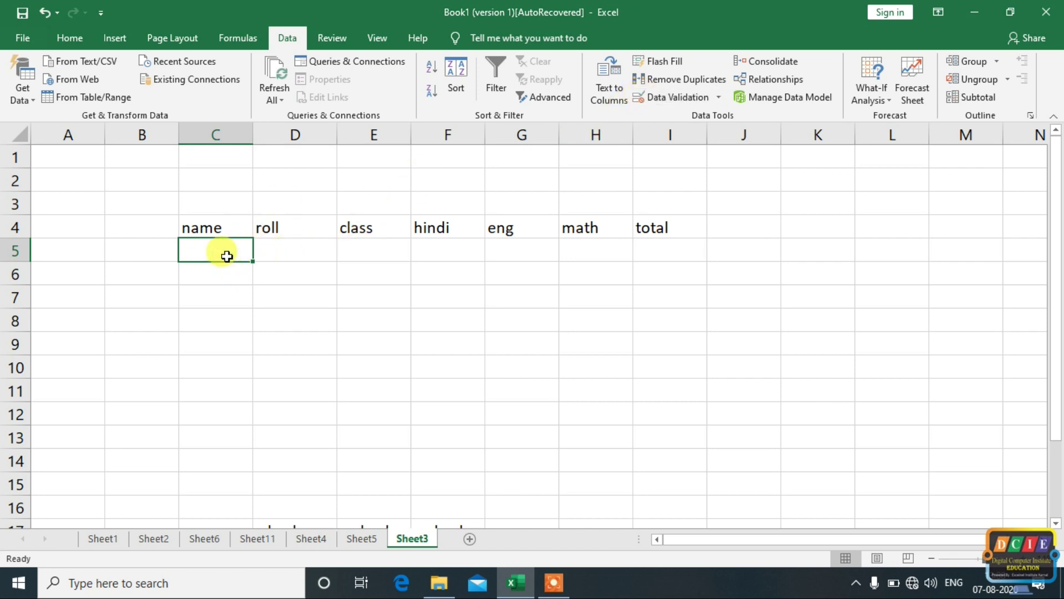
- Type the names ravi in C5 and pooja in C6
{"action": "type", "text": "ravi"}
{"action": "key", "text": "Return"}
{"action": "type", "text": "pooja"}
{"action": "left_click", "coordinate": [292, 255]}
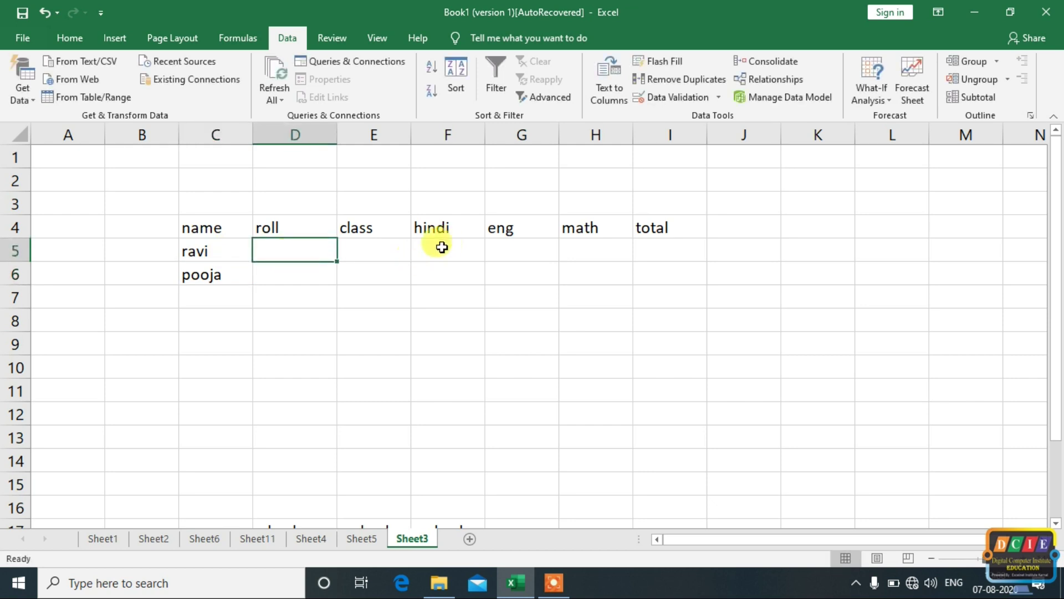
- Try entering the test roll number 1201 in D5
{"action": "type", "text": "123"}
{"action": "key", "text": "BackSpace"}
{"action": "key", "text": "BackSpace"}
{"action": "type", "text": "1"}
{"action": "key", "text": "BackSpace"}
{"action": "type", "text": "200"}
{"action": "key", "text": "BackSpace"}
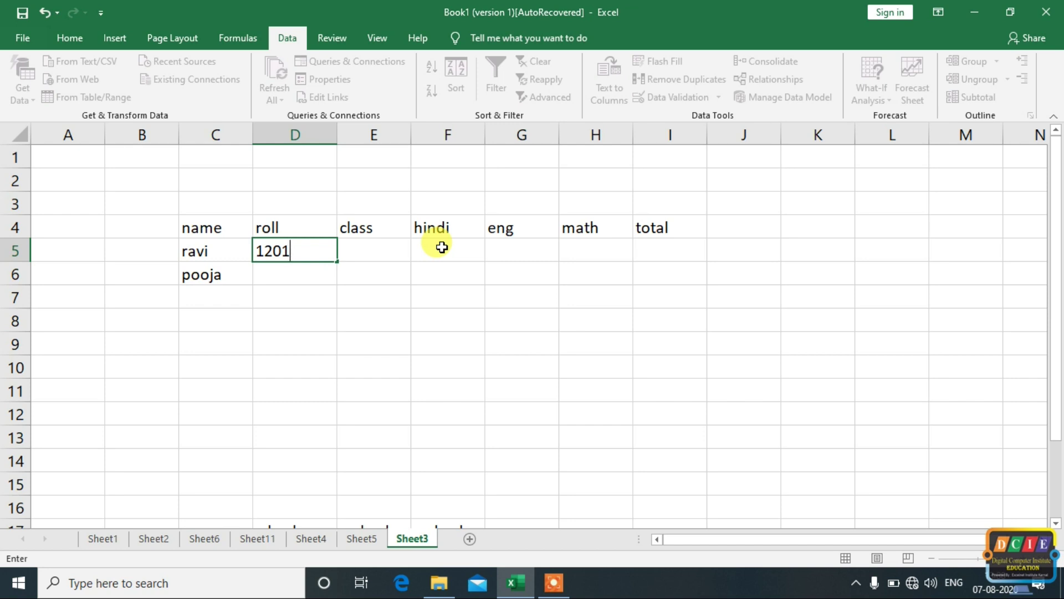
{"action": "left_click", "coordinate": [367, 298]}
- Re-enter 1120 in D5, clear it again, and select roll cells D5:D6
{"action": "left_click", "coordinate": [304, 249]}
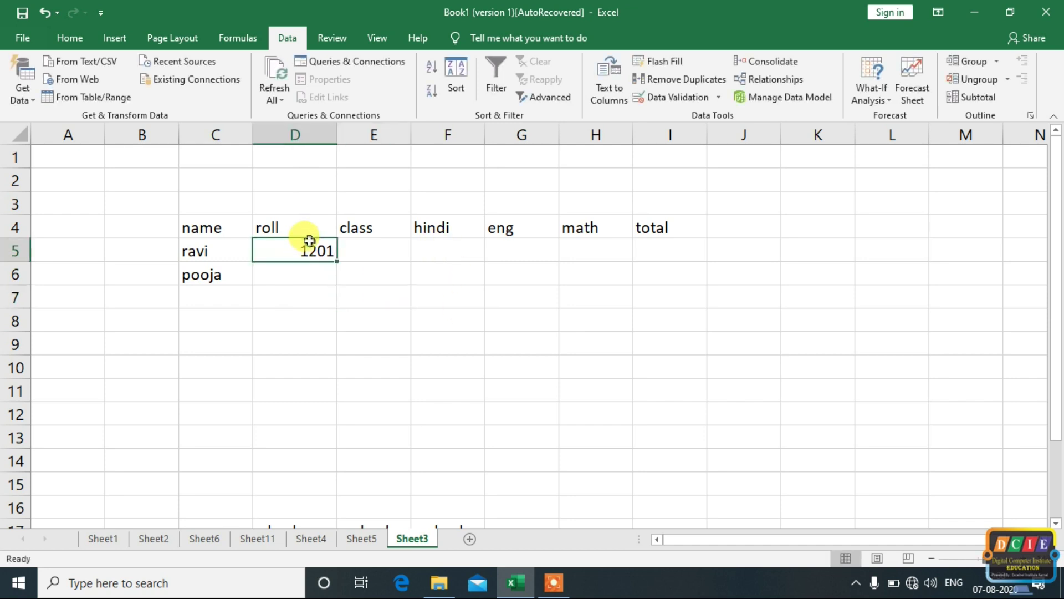
{"action": "type", "text": "1120"}
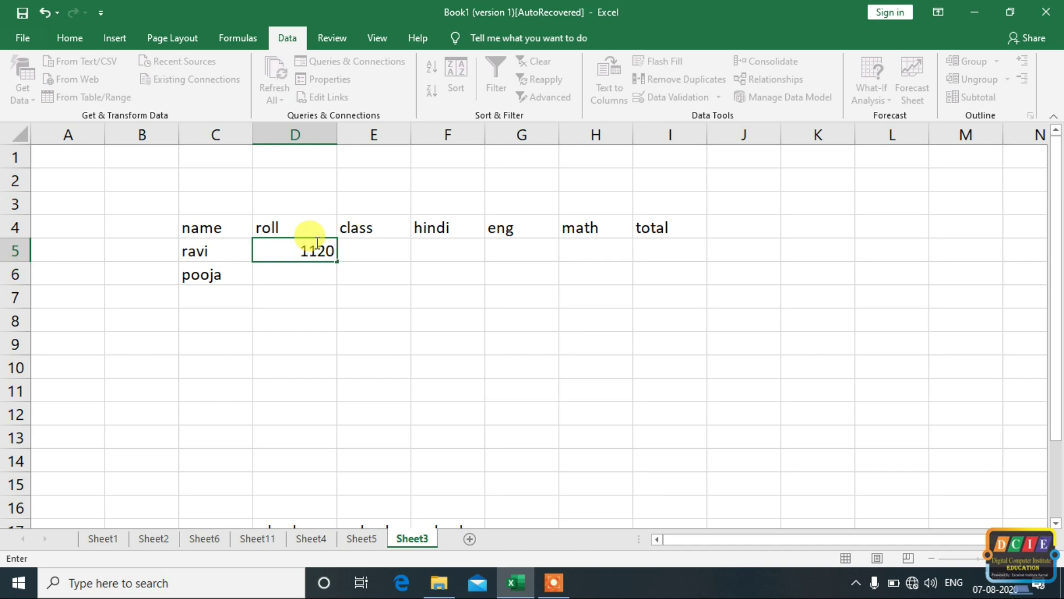
{"action": "left_click", "coordinate": [367, 270]}
{"action": "left_click", "coordinate": [287, 251]}
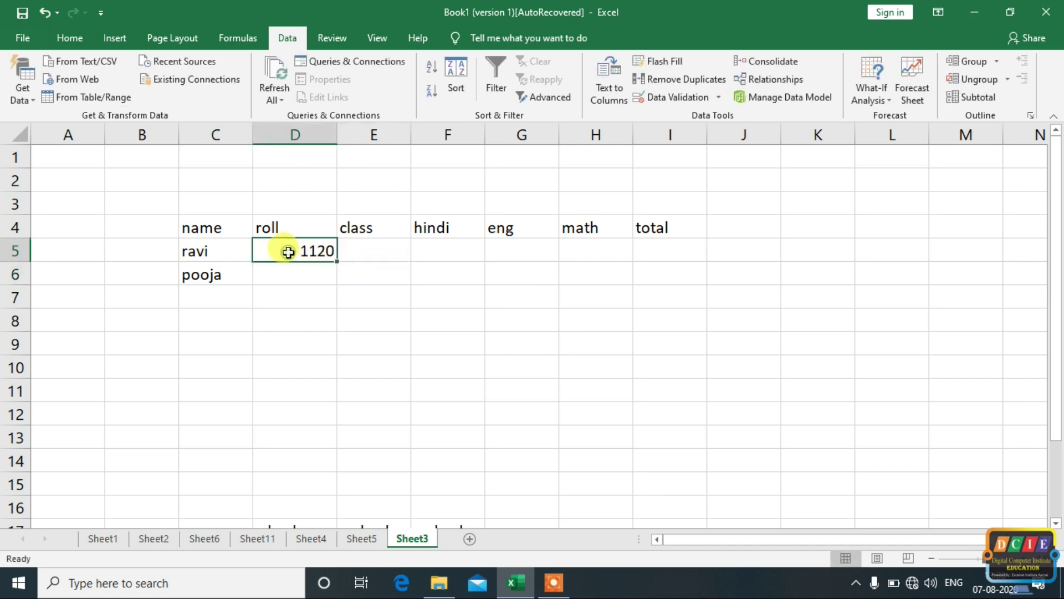
{"action": "key", "text": "Delete"}
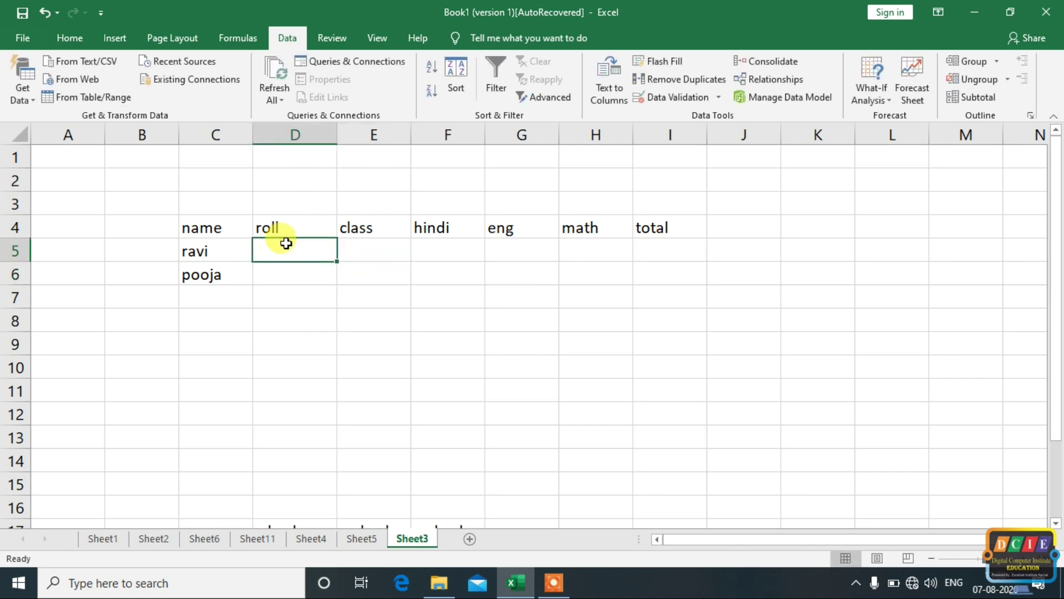
{"action": "left_click_drag", "start_coordinate": [292, 249], "coordinate": [298, 270]}
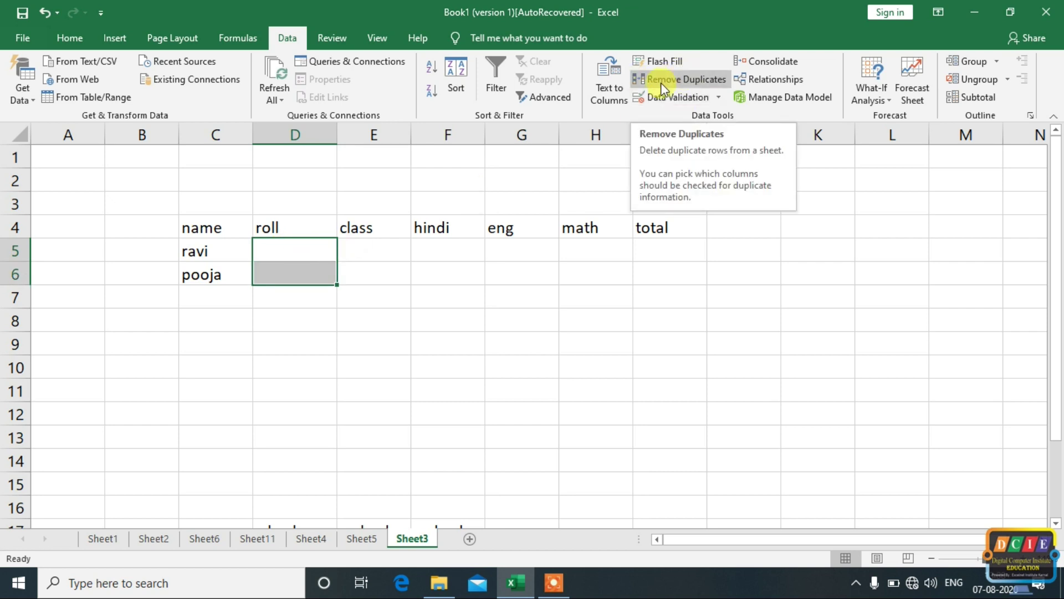
- In Data Validation for D5:D6, allow Whole number with the 'between' condition
{"action": "left_click", "coordinate": [663, 99]}
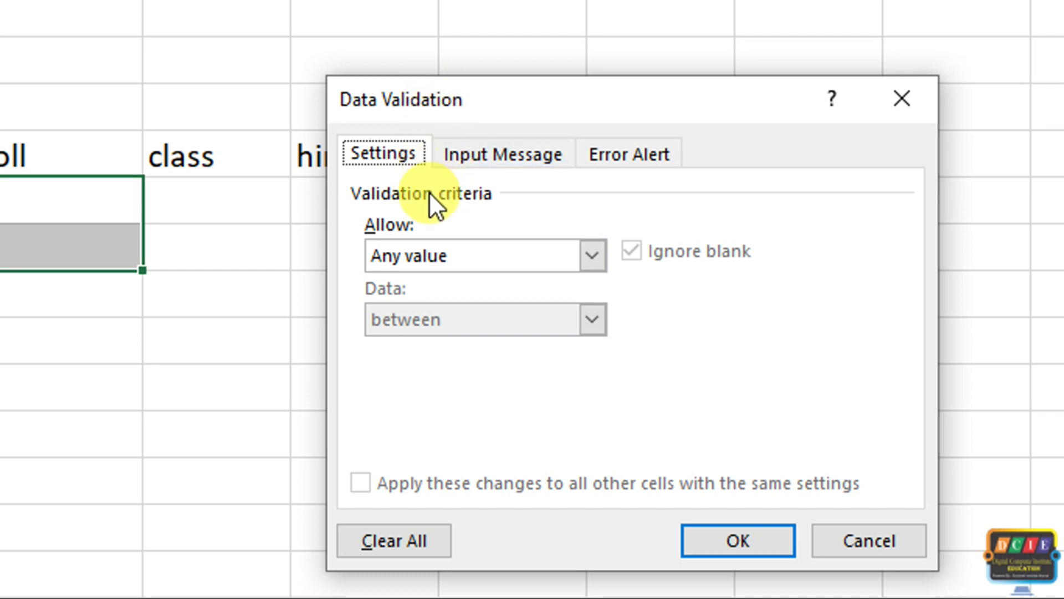
{"action": "left_click", "coordinate": [426, 249]}
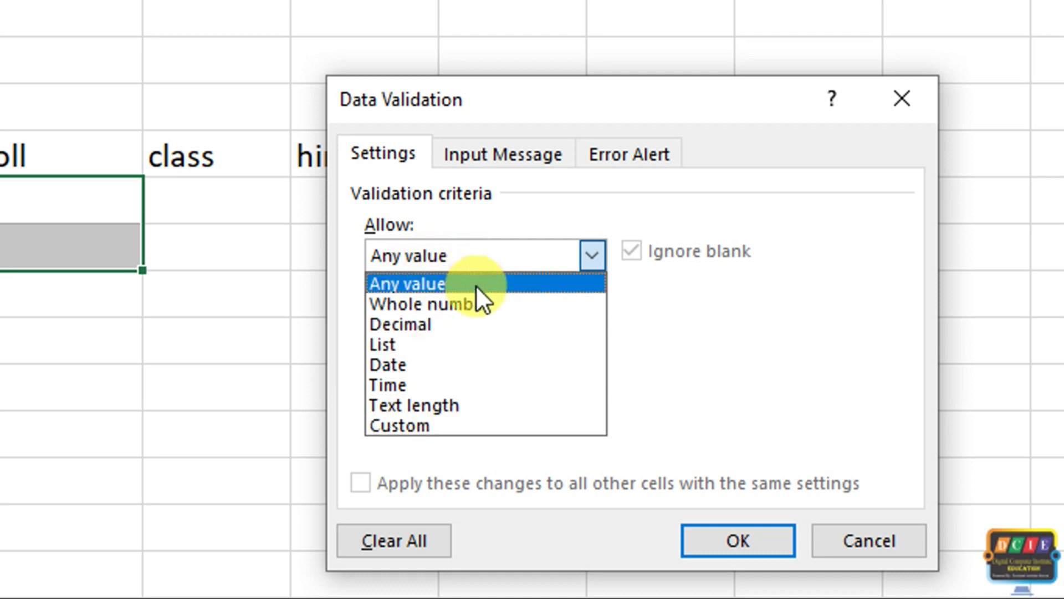
{"action": "left_click", "coordinate": [477, 302]}
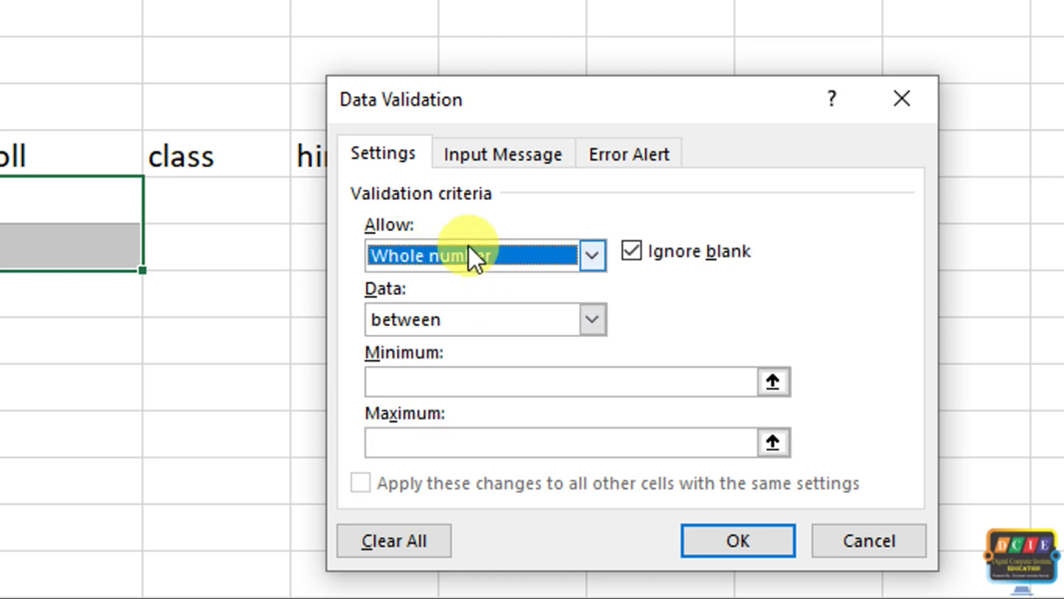
{"action": "left_click", "coordinate": [471, 250]}
{"action": "left_click", "coordinate": [469, 283]}
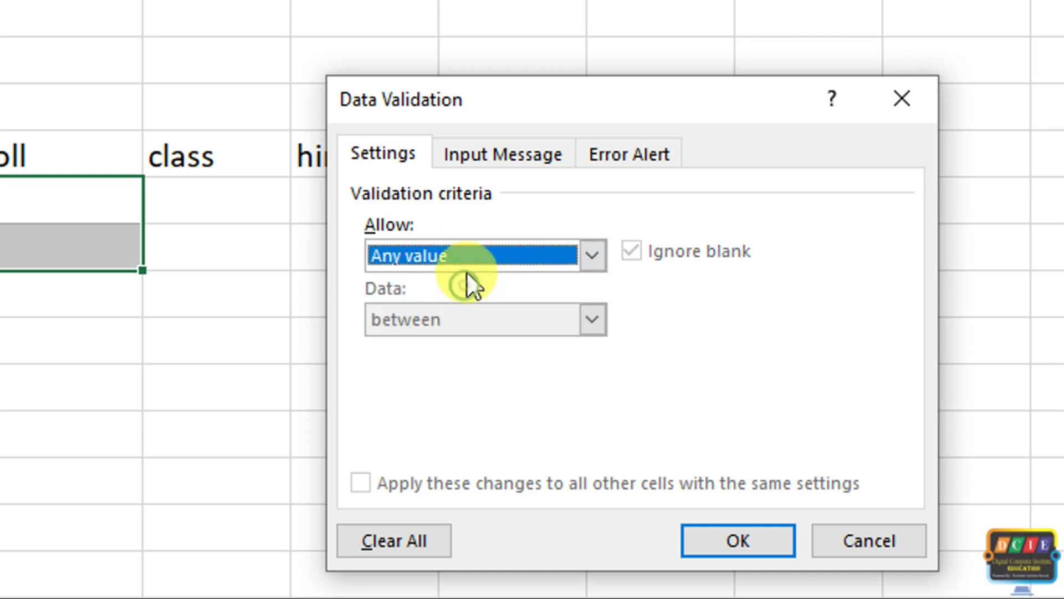
{"action": "left_click", "coordinate": [498, 256]}
{"action": "left_click", "coordinate": [497, 299]}
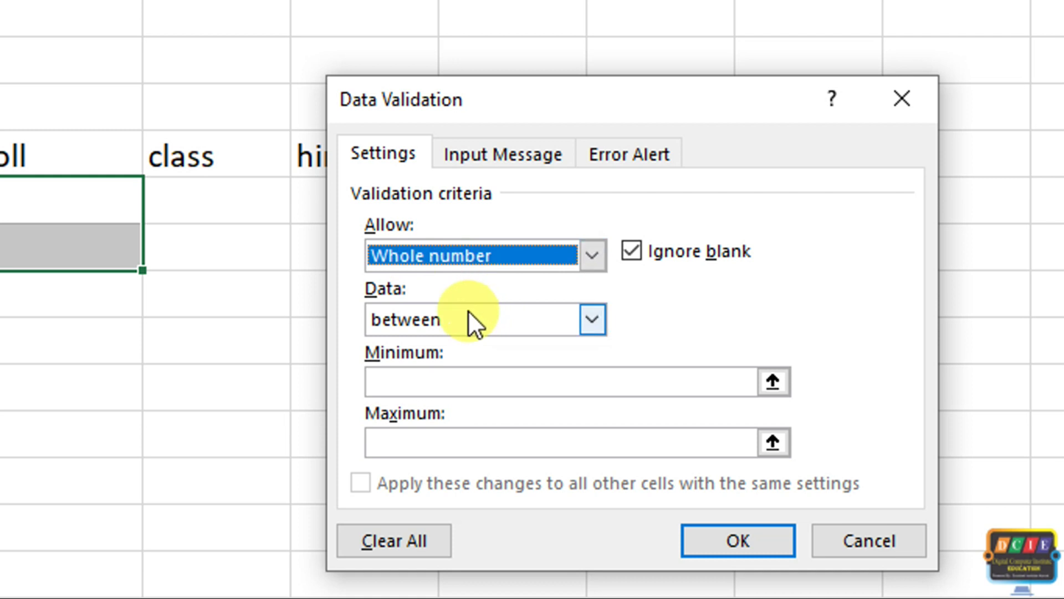
{"action": "left_click", "coordinate": [481, 316]}
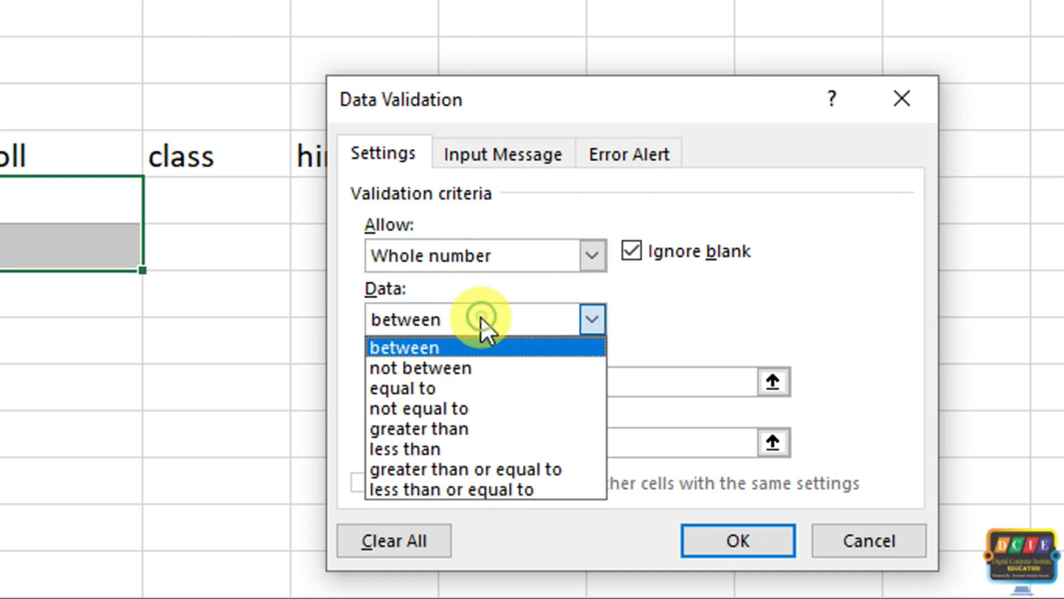
{"action": "left_click", "coordinate": [476, 366]}
{"action": "left_click", "coordinate": [464, 327]}
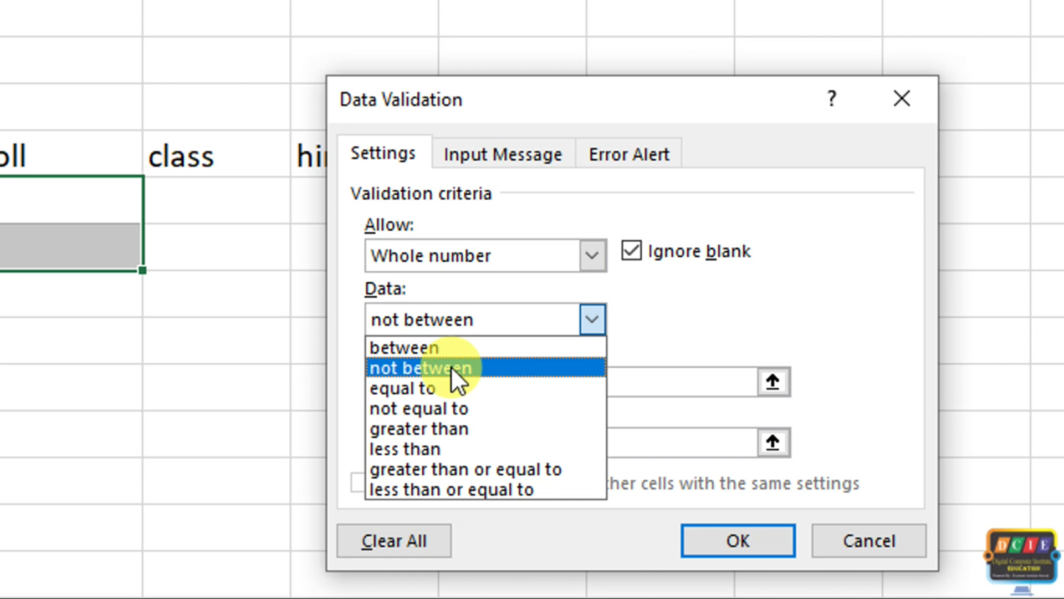
{"action": "left_click", "coordinate": [461, 350]}
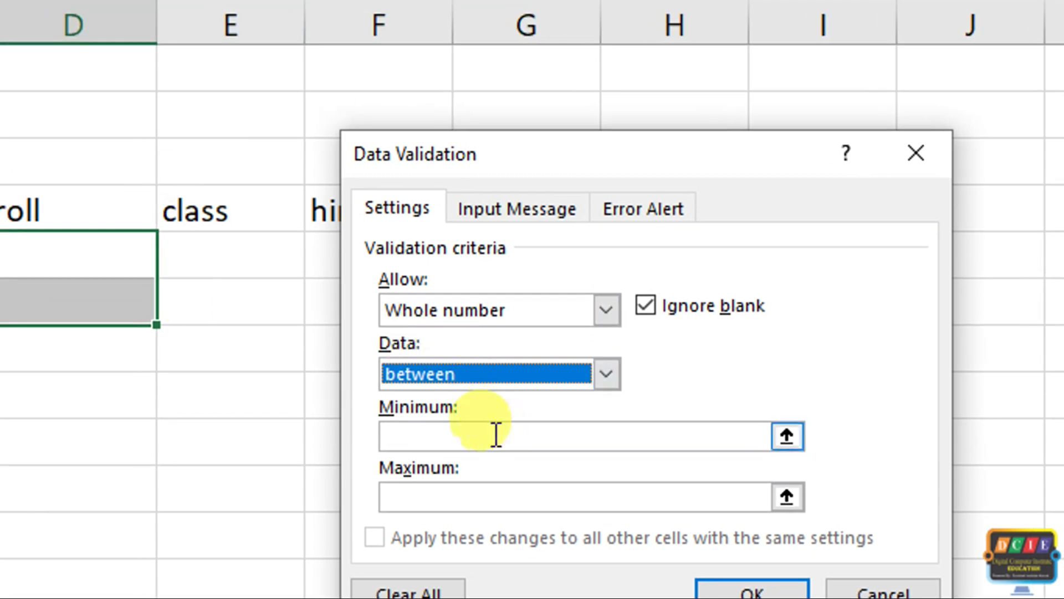
- Set minimum 1200 and maximum 1250, apply the rule, and type 1204 for ravi
{"action": "left_click", "coordinate": [496, 434]}
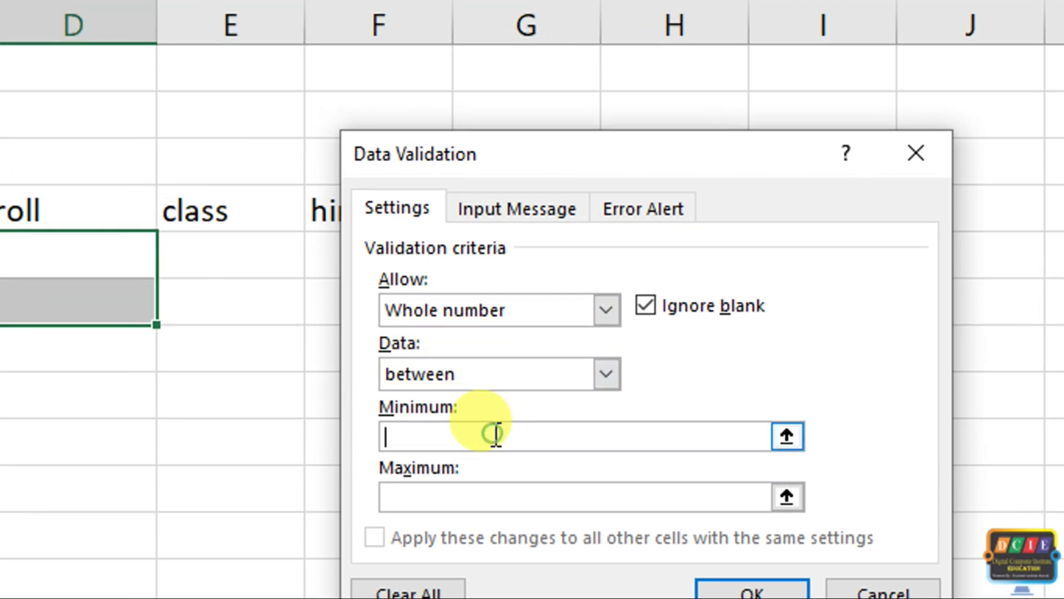
{"action": "type", "text": "1200"}
{"action": "left_click", "coordinate": [540, 488]}
{"action": "type", "text": "1250"}
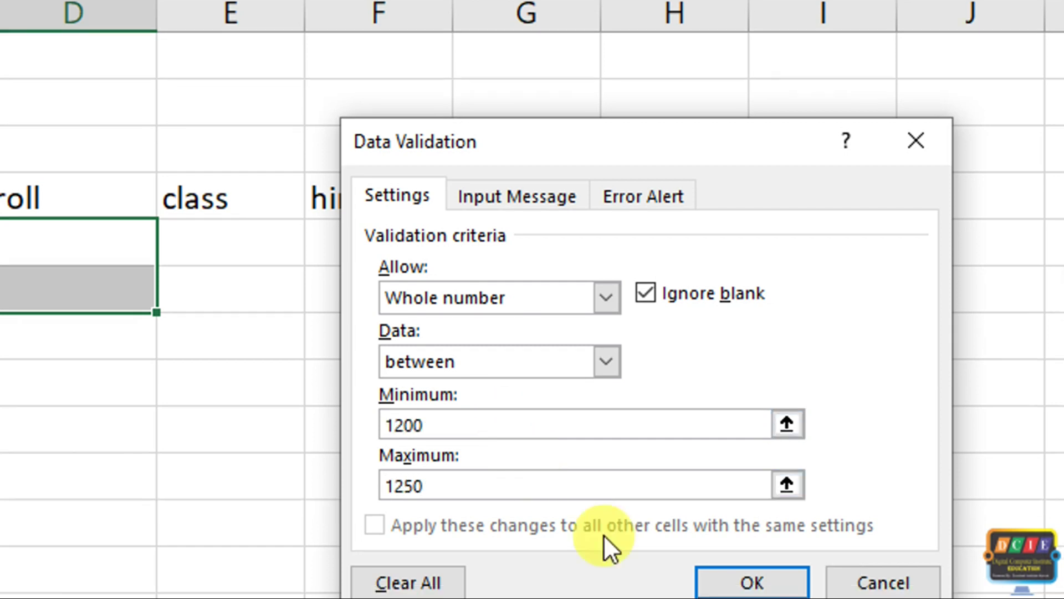
{"action": "left_click", "coordinate": [724, 583]}
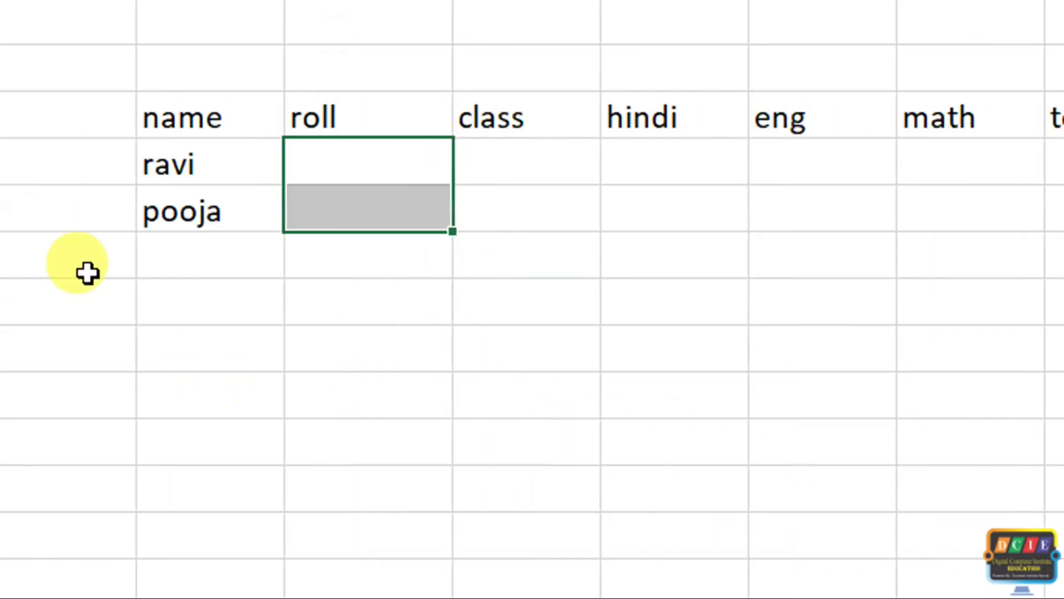
{"action": "left_click", "coordinate": [418, 178]}
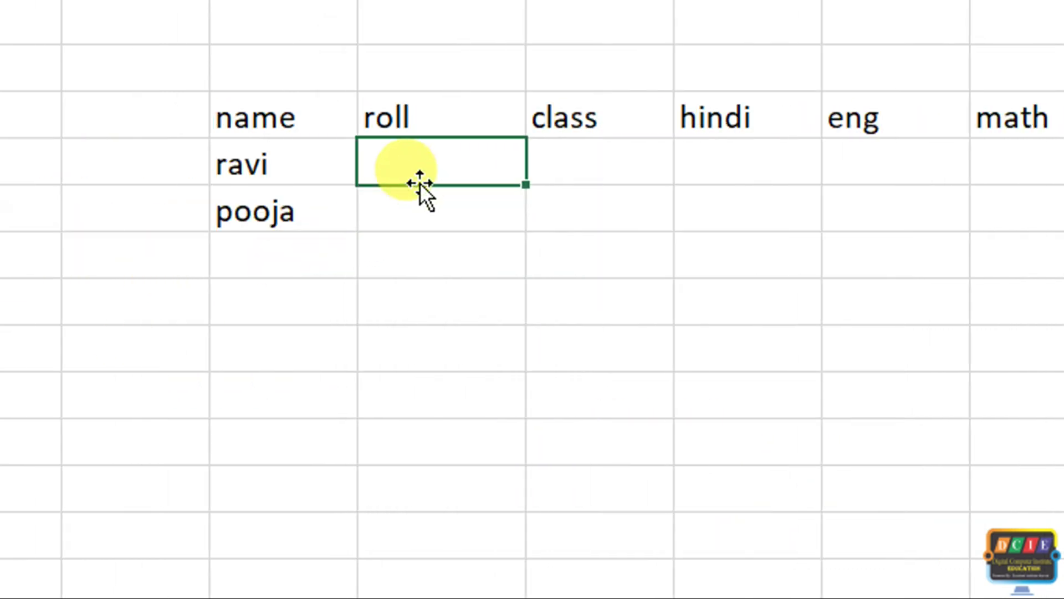
{"action": "type", "text": "1204"}
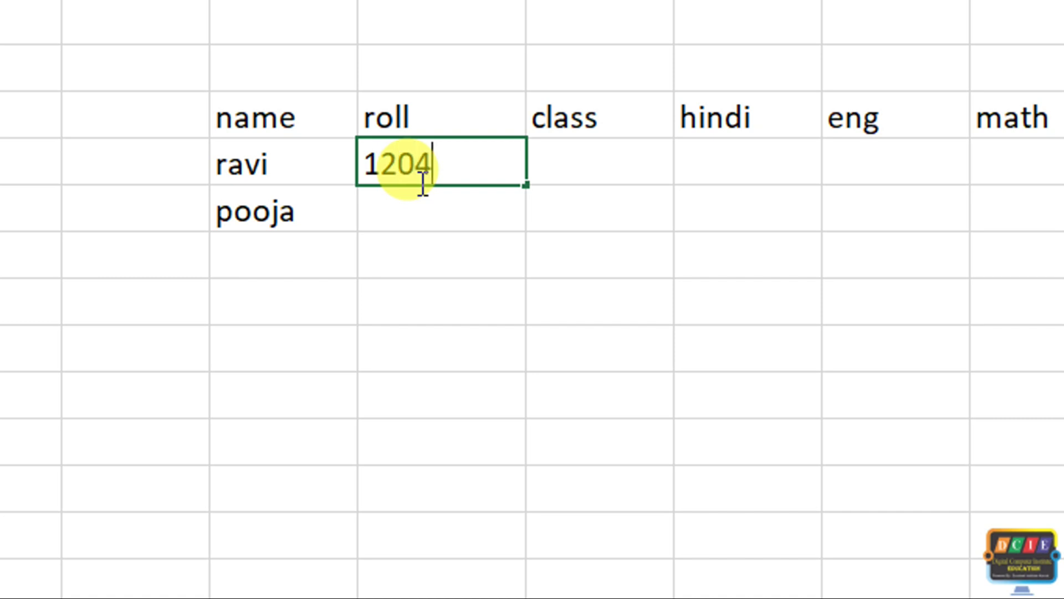
- Commit 1204 for ravi, then test 1145, which is refused and cancelled
{"action": "key", "text": "Return"}
{"action": "key", "text": "Up"}
{"action": "type", "text": "114"}
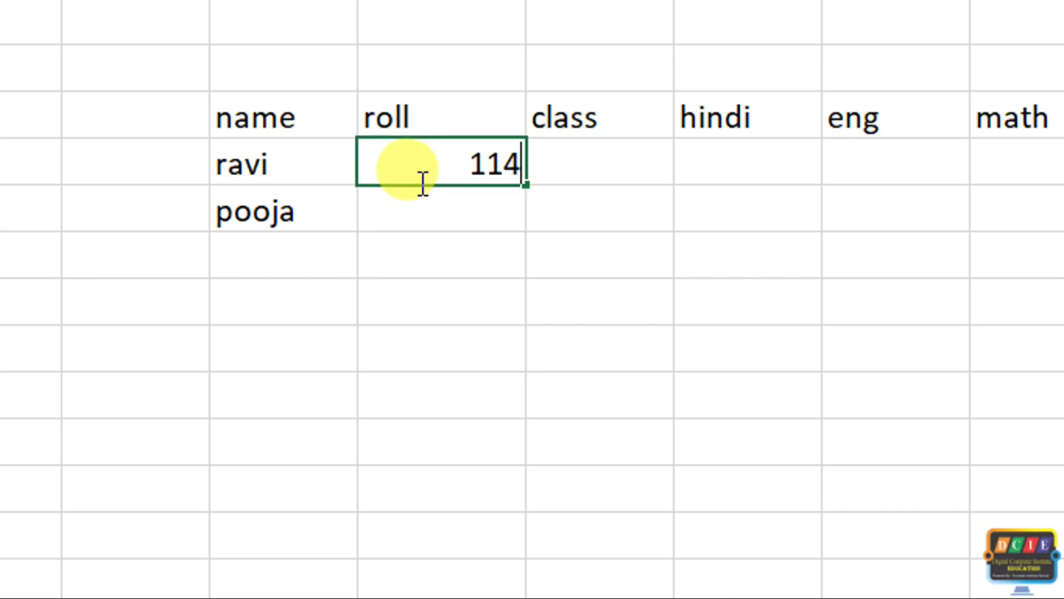
{"action": "type", "text": "5"}
{"action": "key", "text": "Return"}
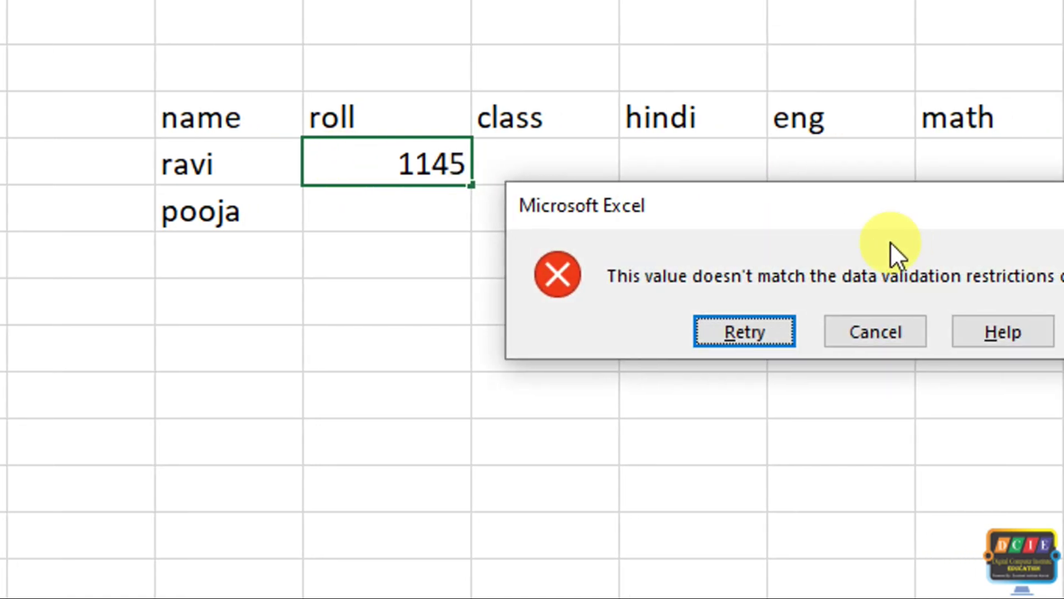
{"action": "key", "text": "Return"}
{"action": "left_click", "coordinate": [889, 242]}
{"action": "key", "text": "Return"}
{"action": "left_click", "coordinate": [890, 242]}
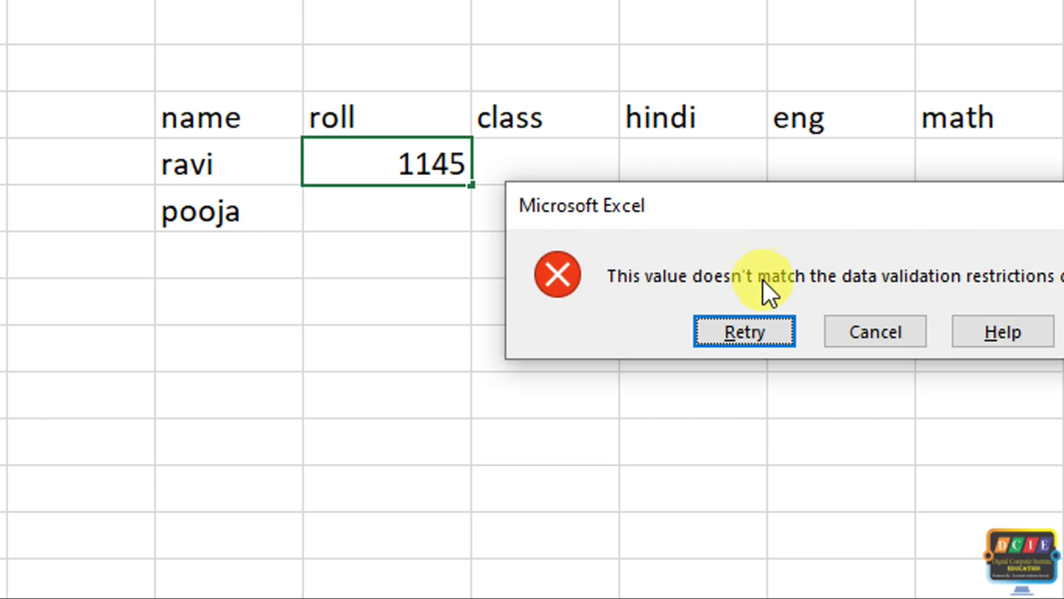
{"action": "left_click", "coordinate": [862, 321]}
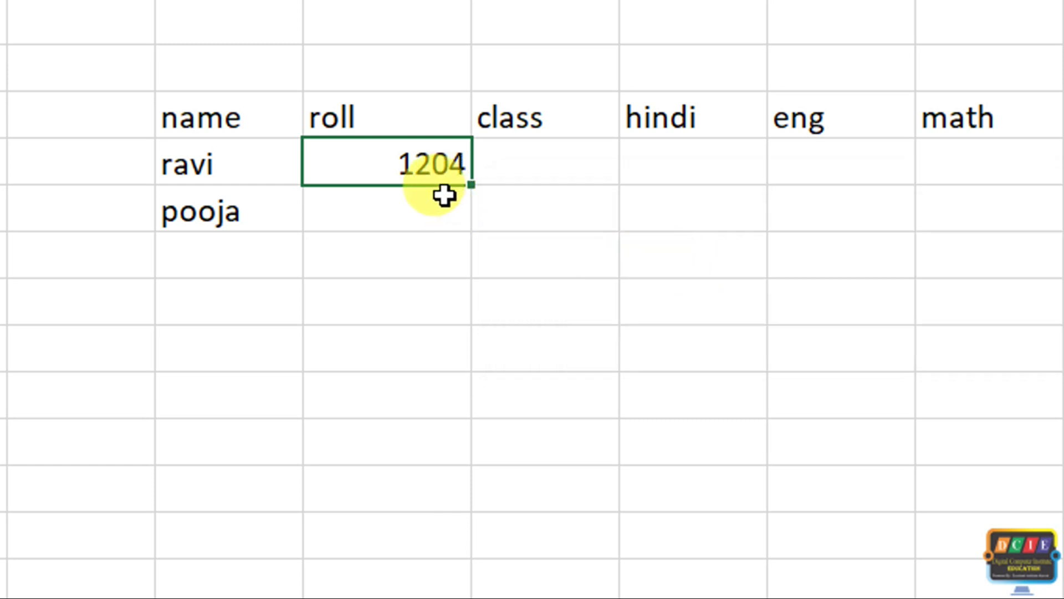
- Enter 1251 in pooja's roll cell D6 to test the upper limit
{"action": "left_click", "coordinate": [443, 197]}
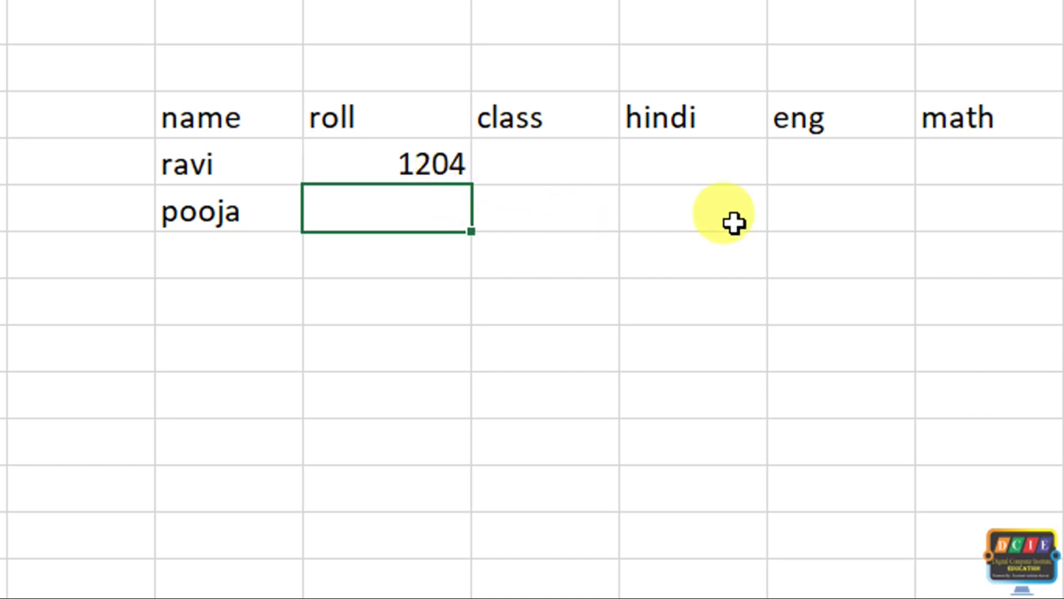
{"action": "type", "text": "1"}
{"action": "type", "text": "5"}
{"action": "key", "text": "BackSpace"}
{"action": "type", "text": "251"}
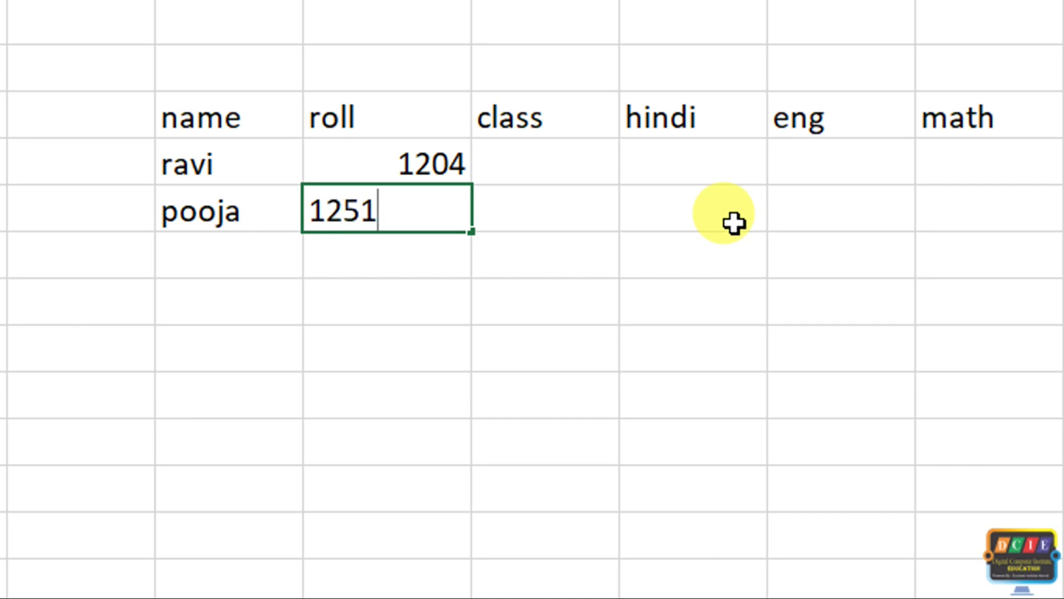
{"action": "key", "text": "Return"}
{"action": "key", "text": "Return"}
{"action": "key", "text": "Return"}
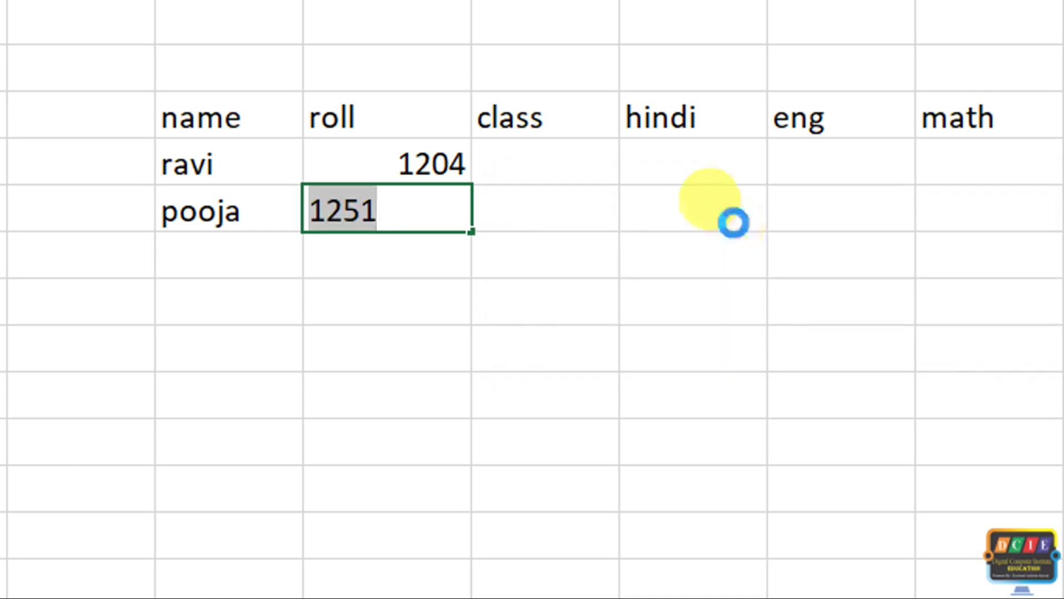
{"action": "key", "text": "Return"}
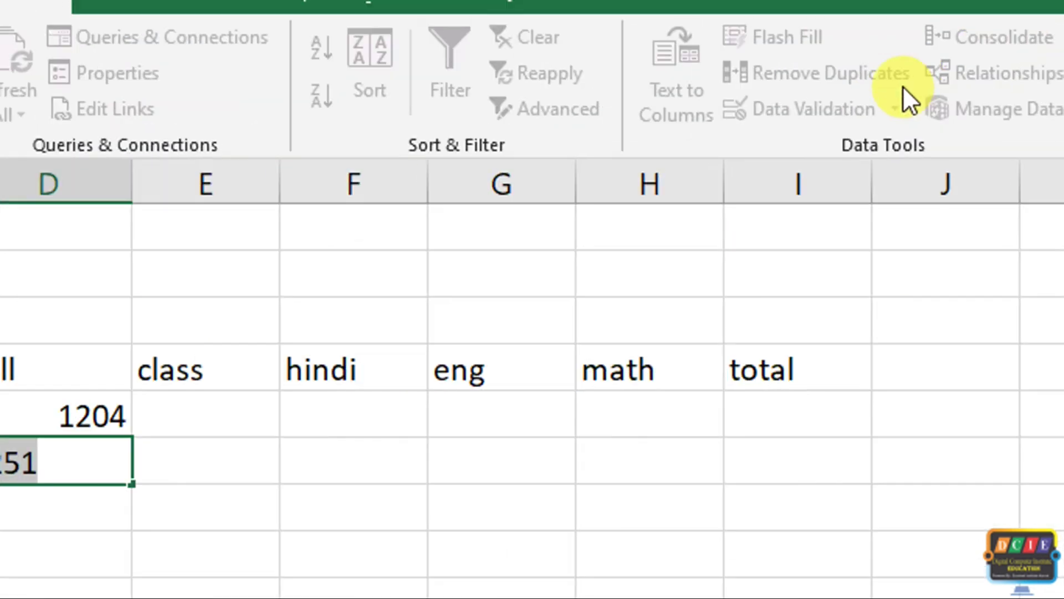
- Discard the refused 1251 entry and change the roll rule to 'not between' 1200 and 1250
{"action": "left_click", "coordinate": [800, 276]}
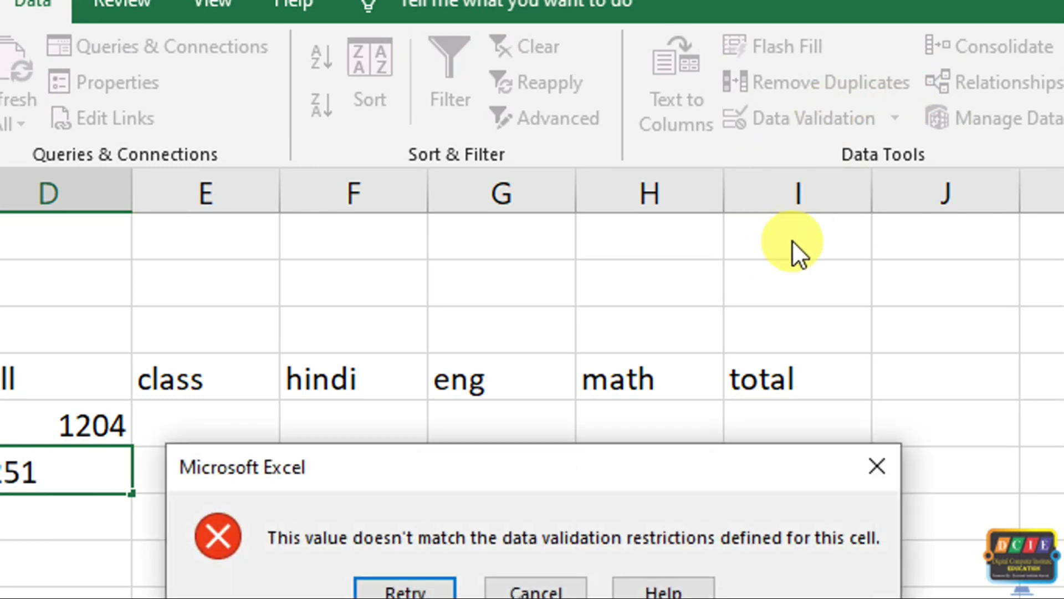
{"action": "key", "text": "Escape"}
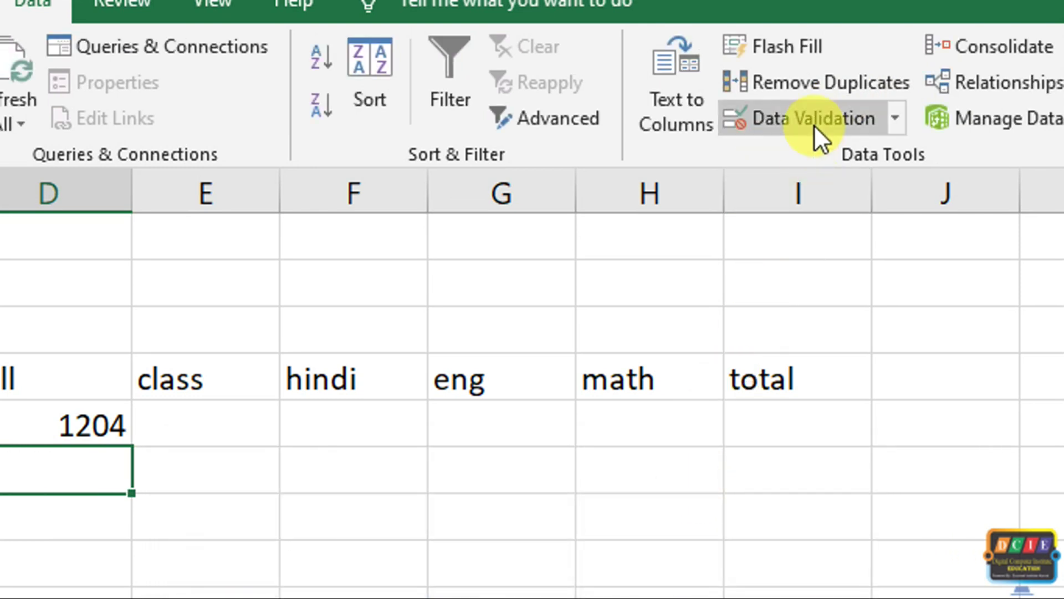
{"action": "left_click", "coordinate": [814, 123]}
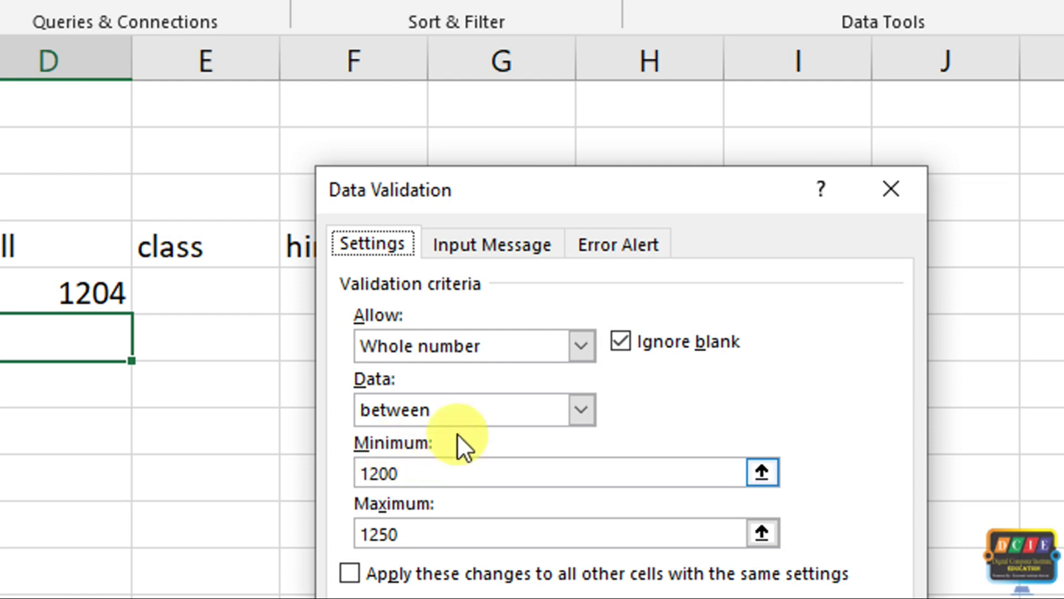
{"action": "left_click", "coordinate": [464, 418]}
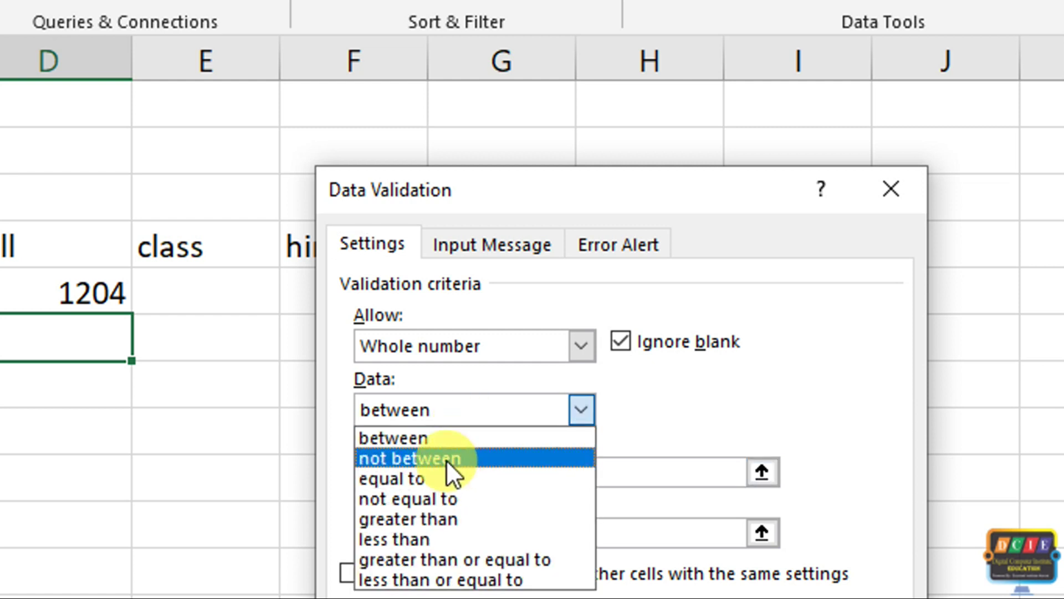
{"action": "left_click", "coordinate": [517, 460]}
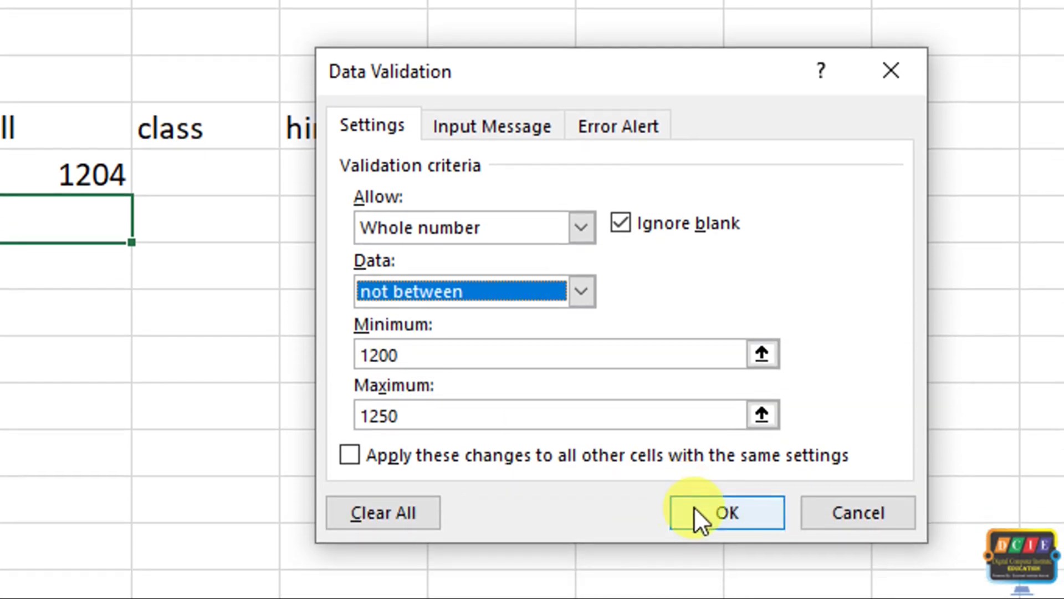
{"action": "left_click", "coordinate": [694, 508]}
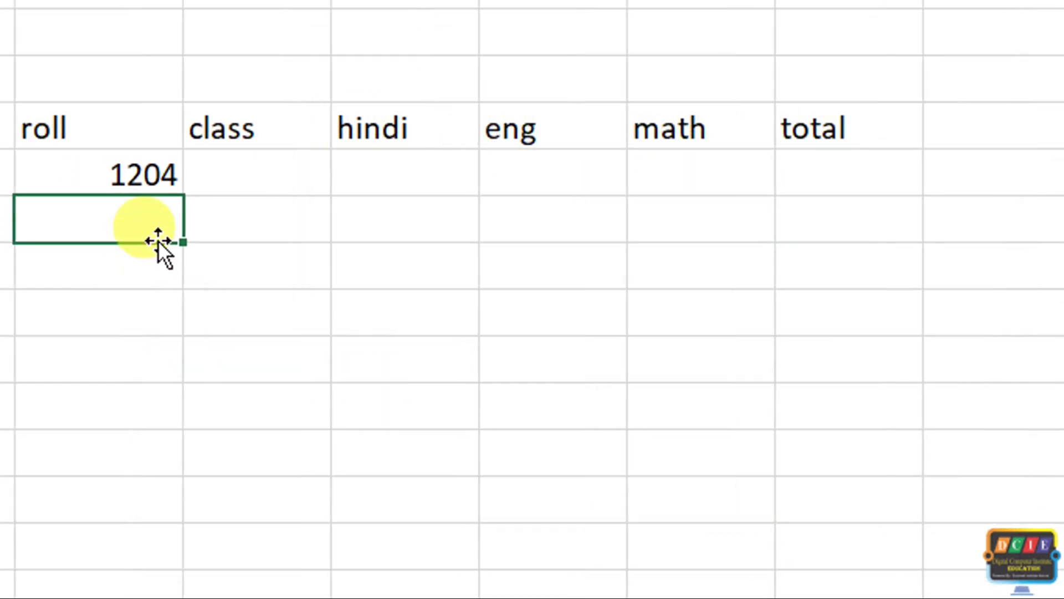
- Replace ravi's roll number 1204 with 1205
{"action": "left_click", "coordinate": [159, 177]}
{"action": "key", "text": "Delete"}
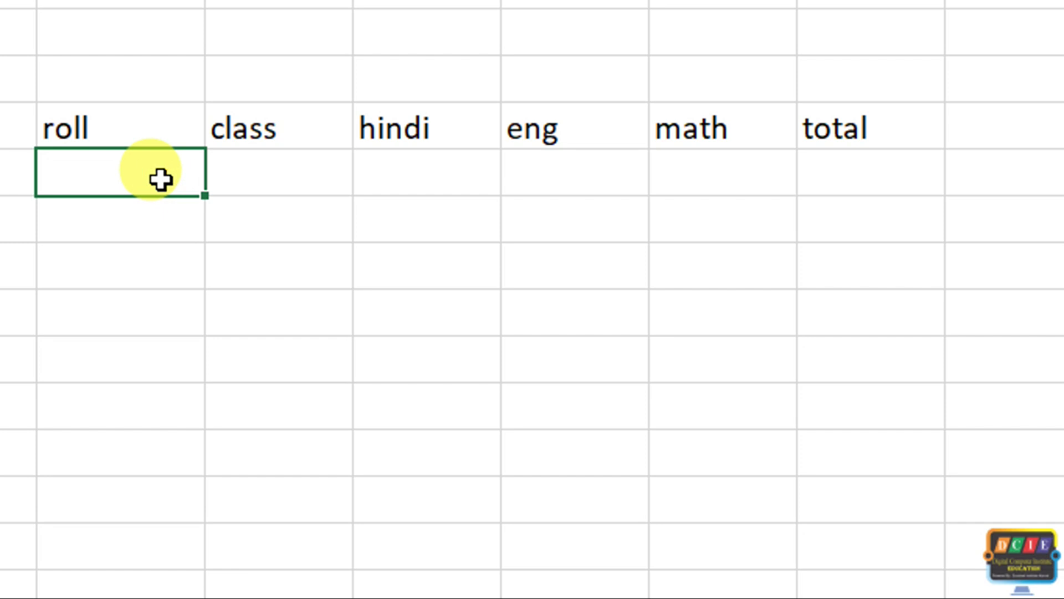
{"action": "type", "text": "120"}
{"action": "type", "text": "5"}
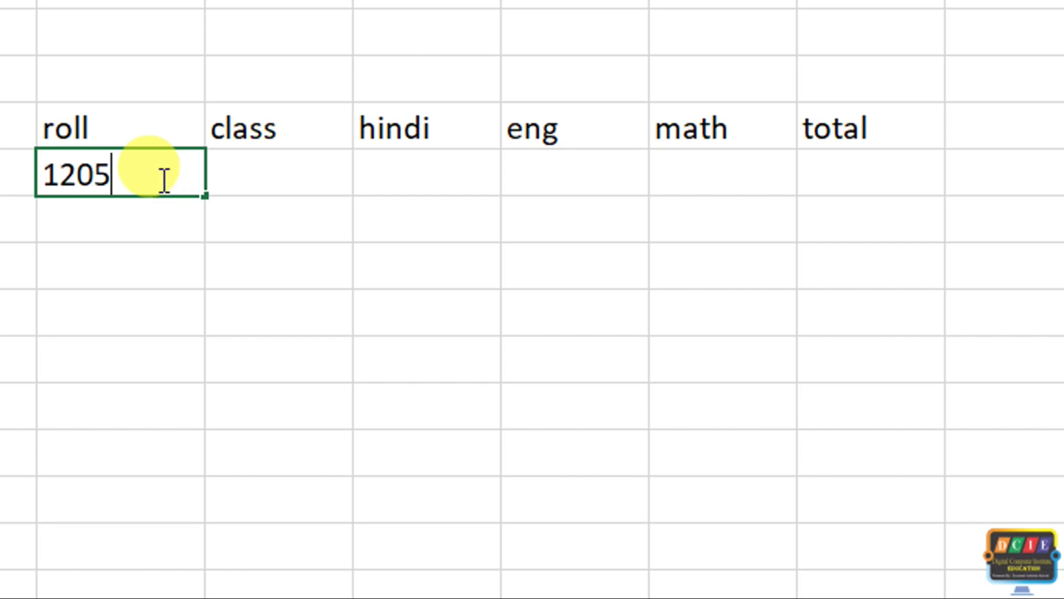
{"action": "key", "text": "Return"}
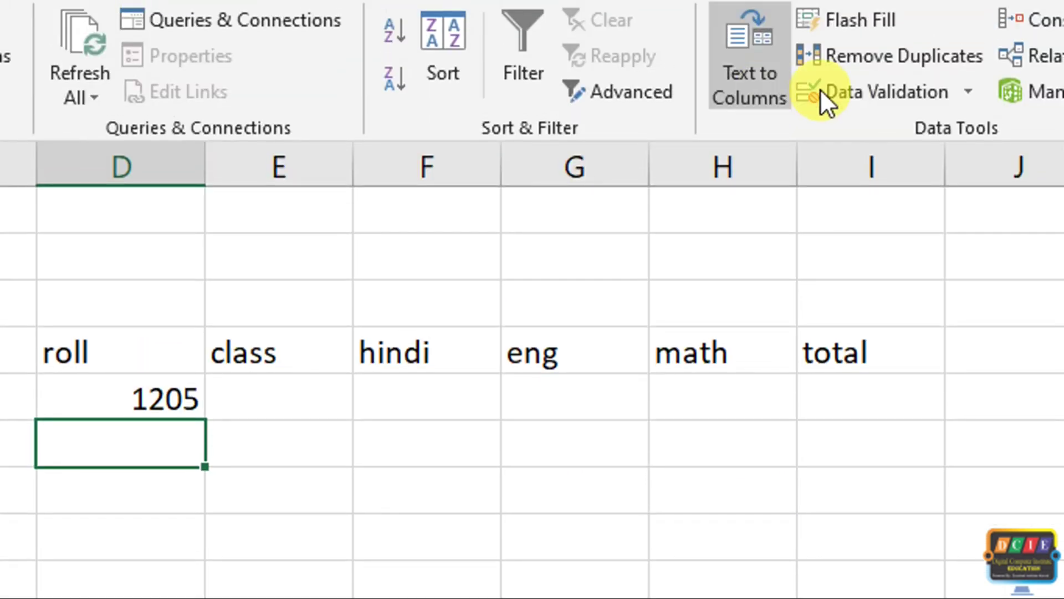
- Review the roll cells' validation without changes, then select both roll cells
{"action": "left_click", "coordinate": [876, 92]}
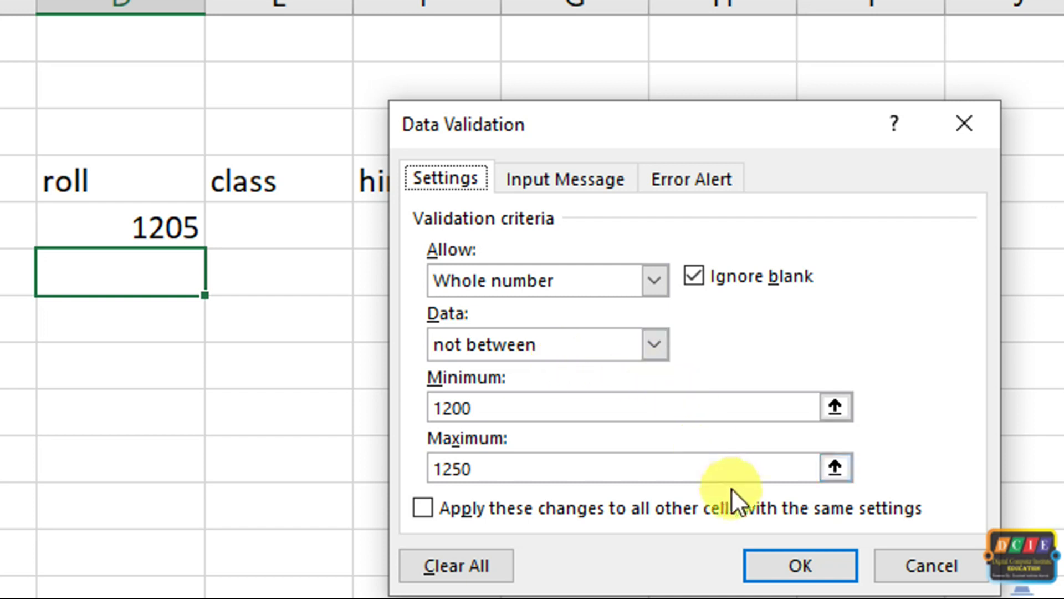
{"action": "left_click", "coordinate": [889, 506]}
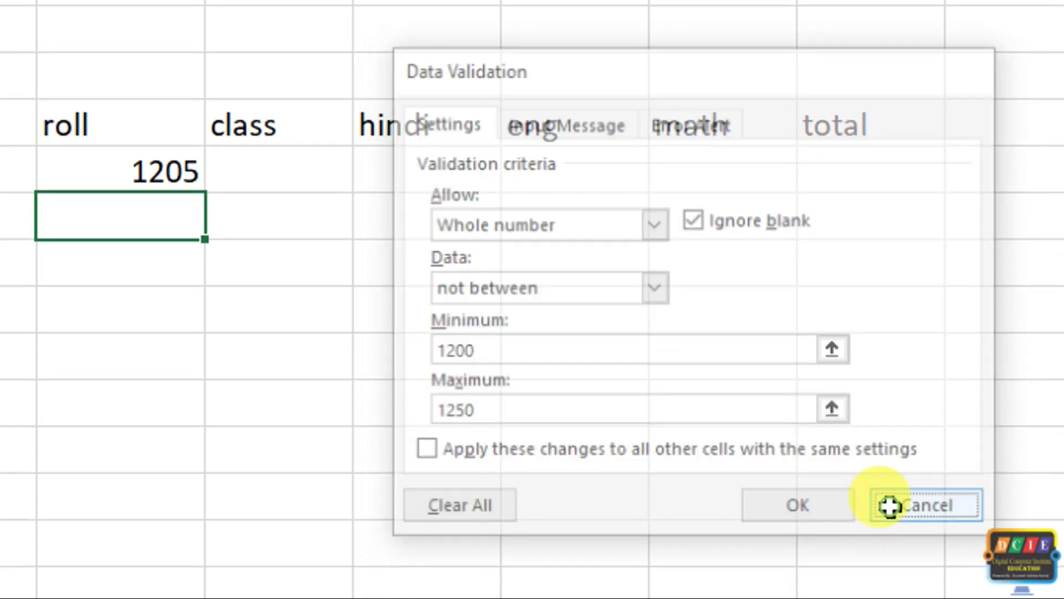
{"action": "left_click_drag", "start_coordinate": [173, 171], "coordinate": [175, 225]}
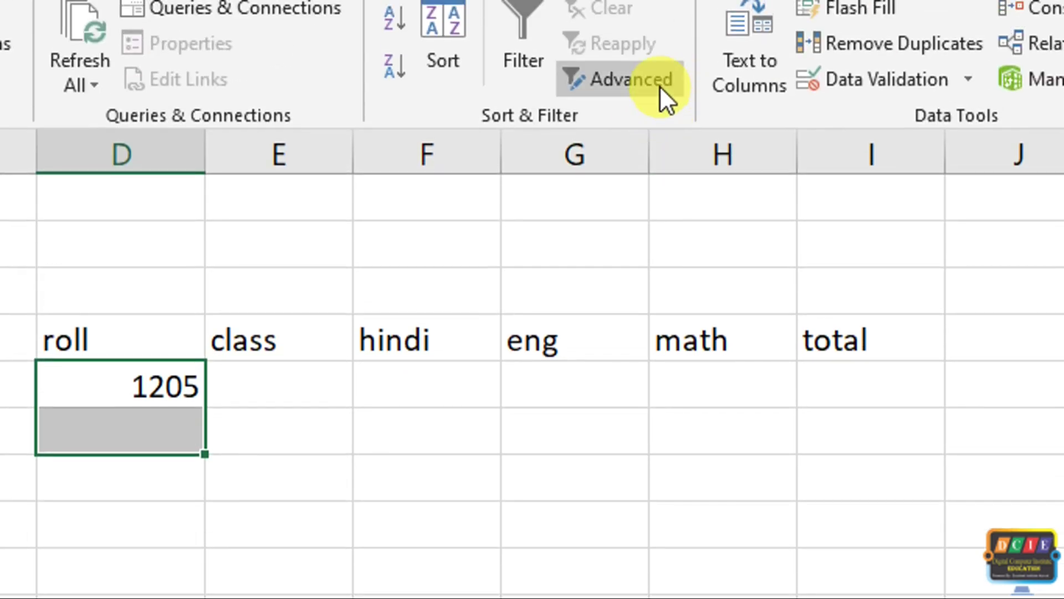
- Cancel an Advanced Filter on the roll cells and clear their mixed validation settings
{"action": "left_click", "coordinate": [659, 89]}
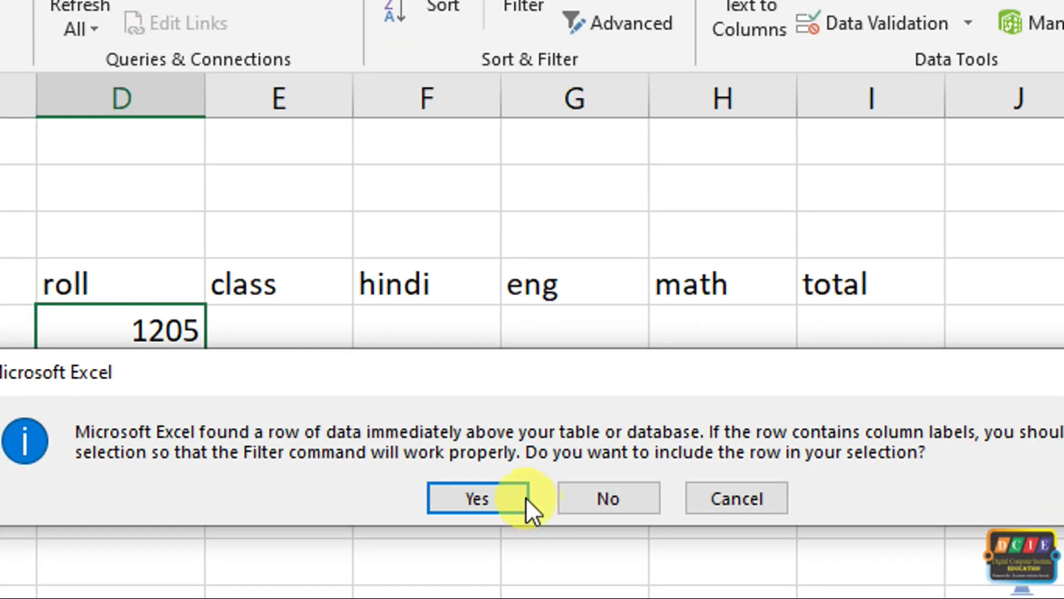
{"action": "left_click", "coordinate": [515, 498]}
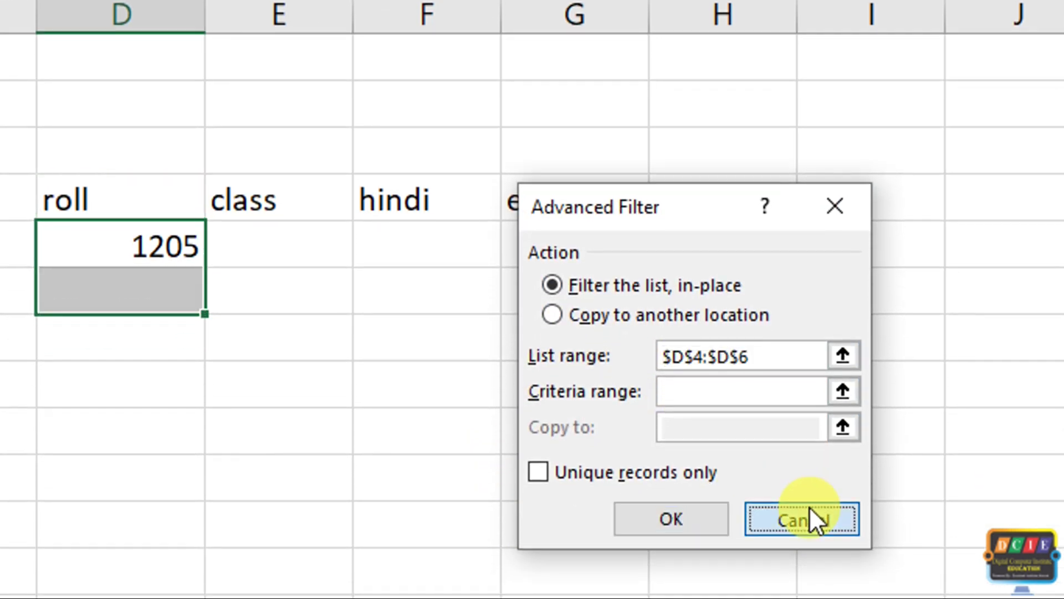
{"action": "left_click", "coordinate": [804, 594]}
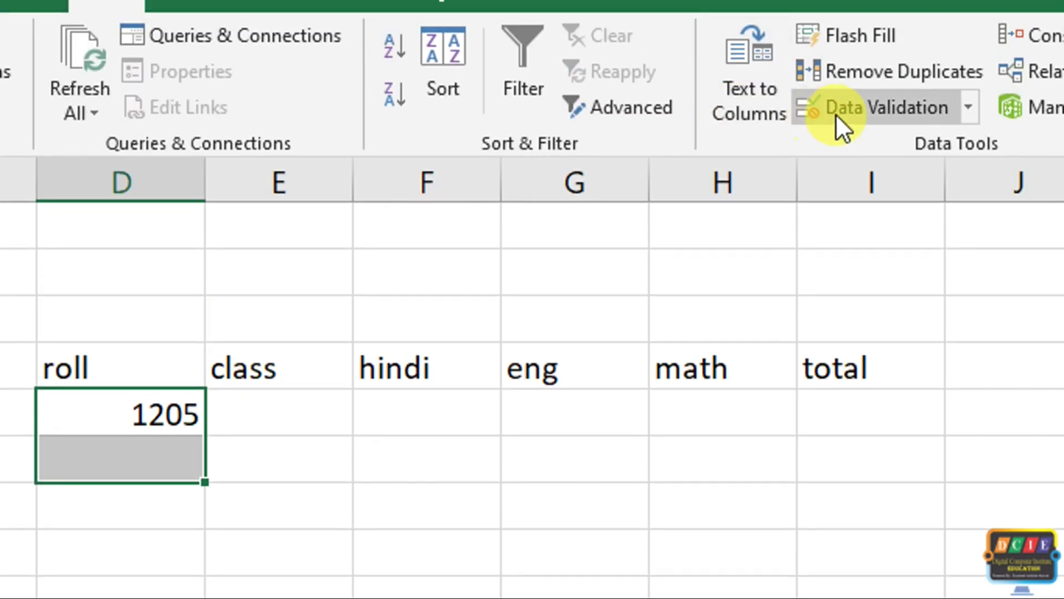
{"action": "left_click", "coordinate": [837, 111]}
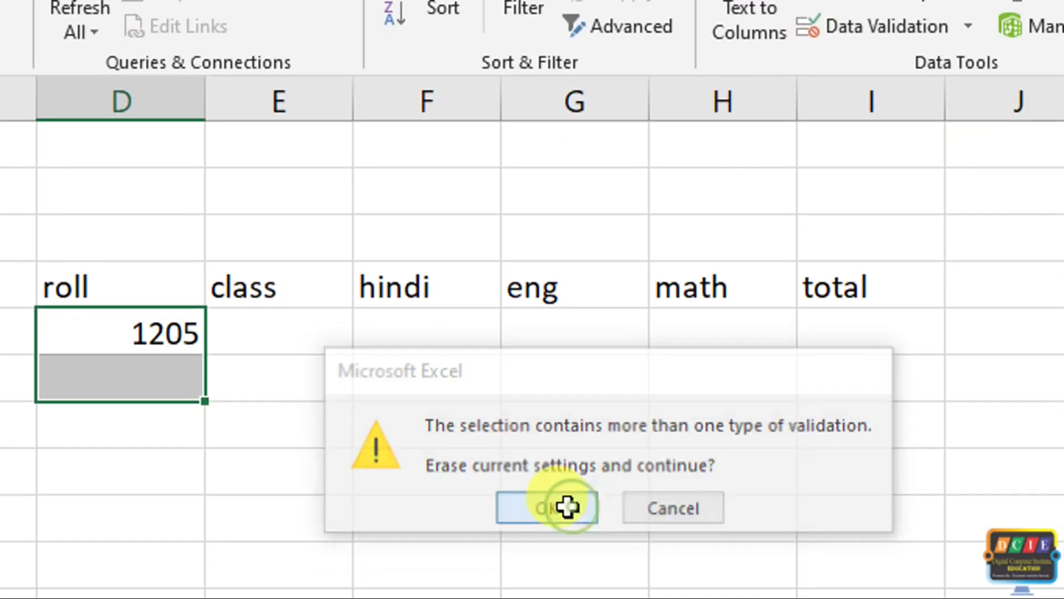
{"action": "left_click", "coordinate": [566, 507]}
- Set validation to Whole number not between 1200 and 1250 and apply it
{"action": "left_click", "coordinate": [529, 384]}
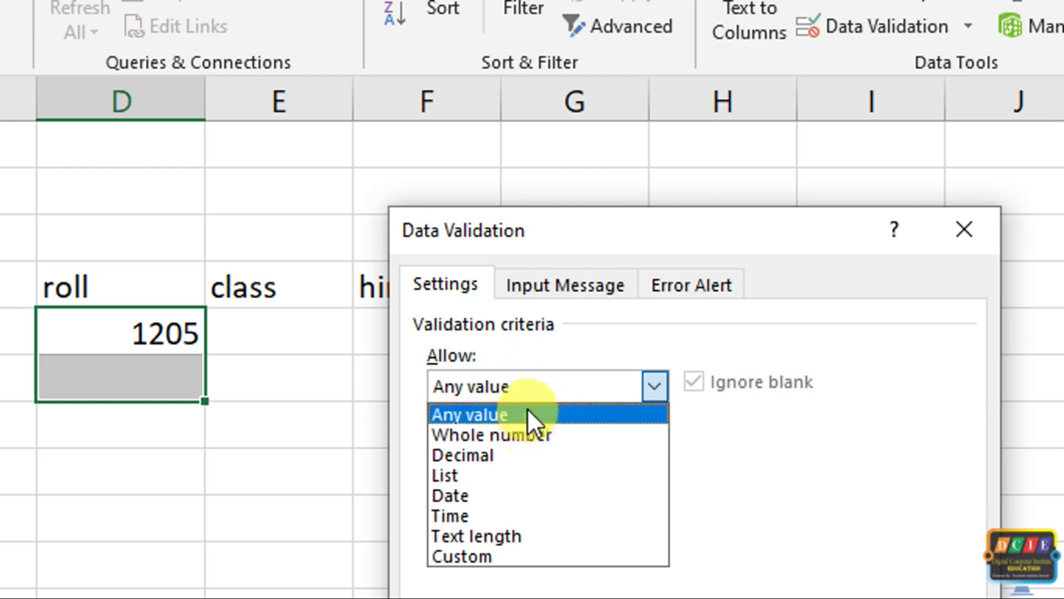
{"action": "left_click", "coordinate": [530, 437]}
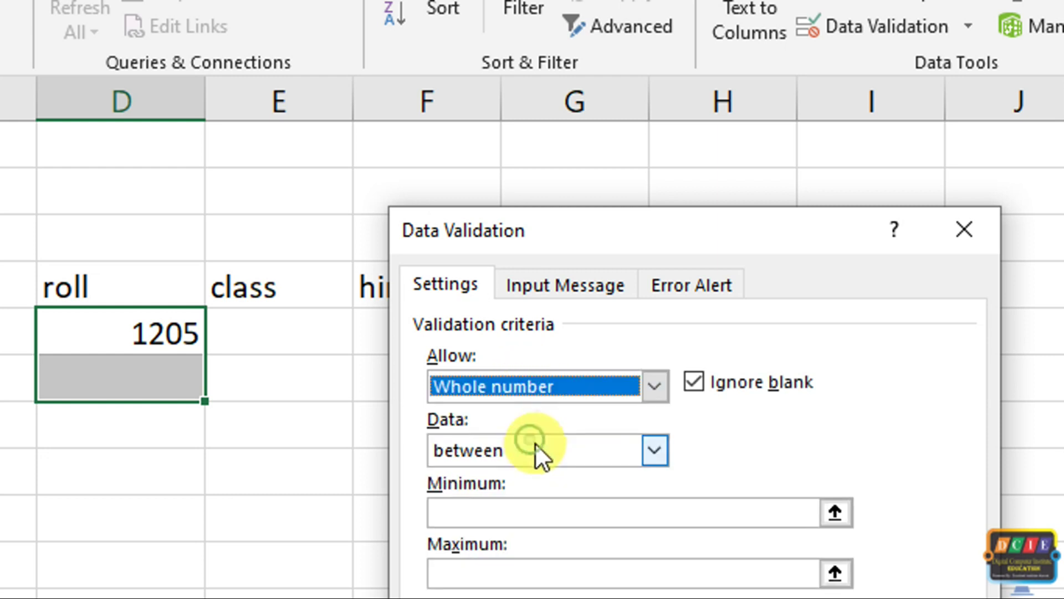
{"action": "left_click", "coordinate": [570, 451]}
{"action": "left_click", "coordinate": [551, 492]}
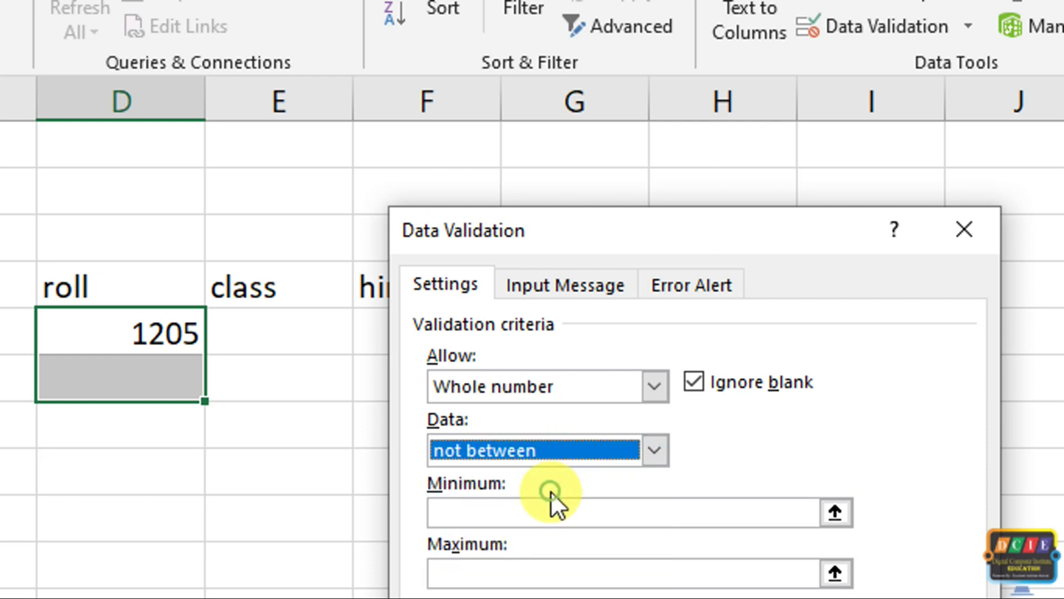
{"action": "left_click", "coordinate": [554, 501]}
{"action": "type", "text": "1200"}
{"action": "key", "text": "Tab"}
{"action": "type", "text": "1250"}
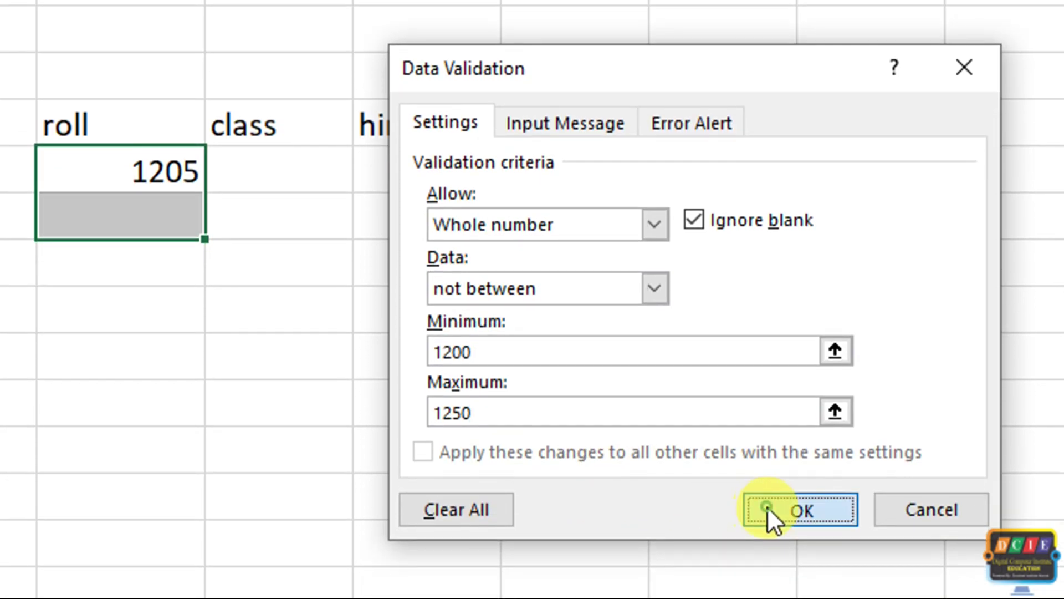
{"action": "left_click", "coordinate": [771, 507]}
- Replace the roll value 1205 with 150
{"action": "left_click", "coordinate": [385, 305]}
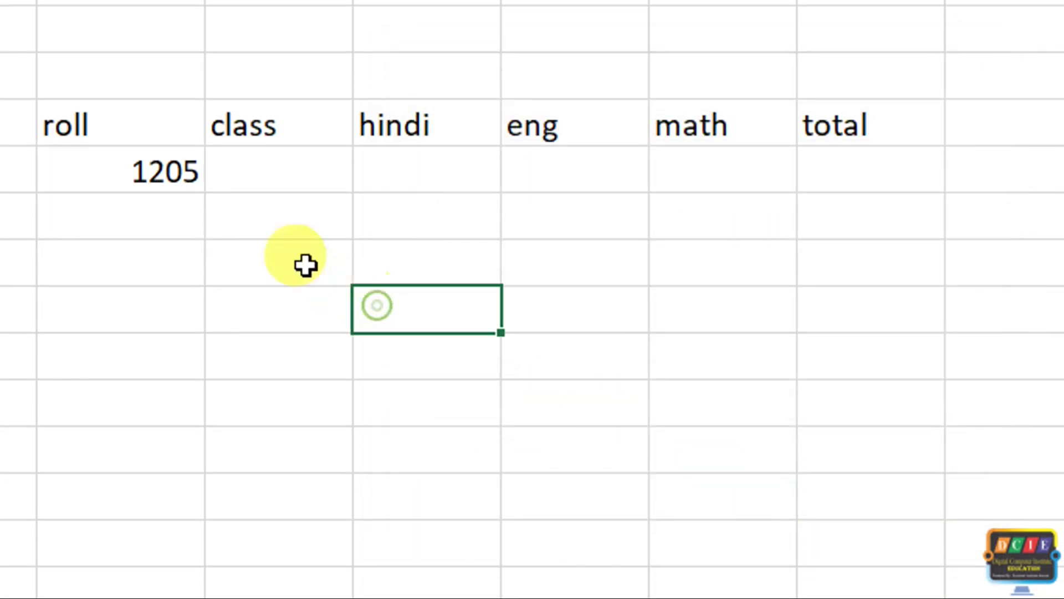
{"action": "left_click", "coordinate": [173, 179]}
{"action": "key", "text": "Delete"}
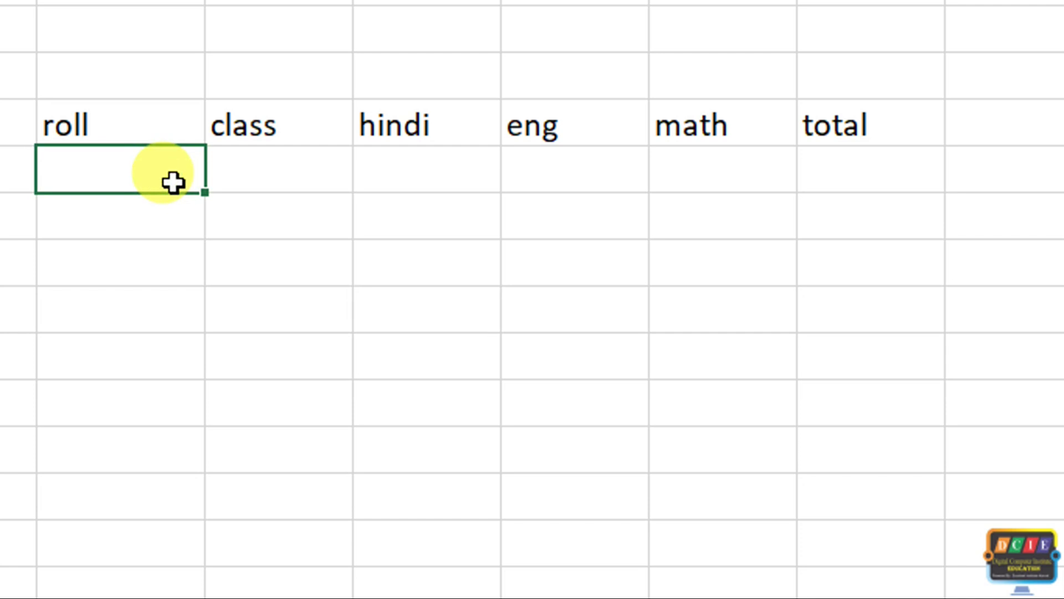
{"action": "type", "text": "15"}
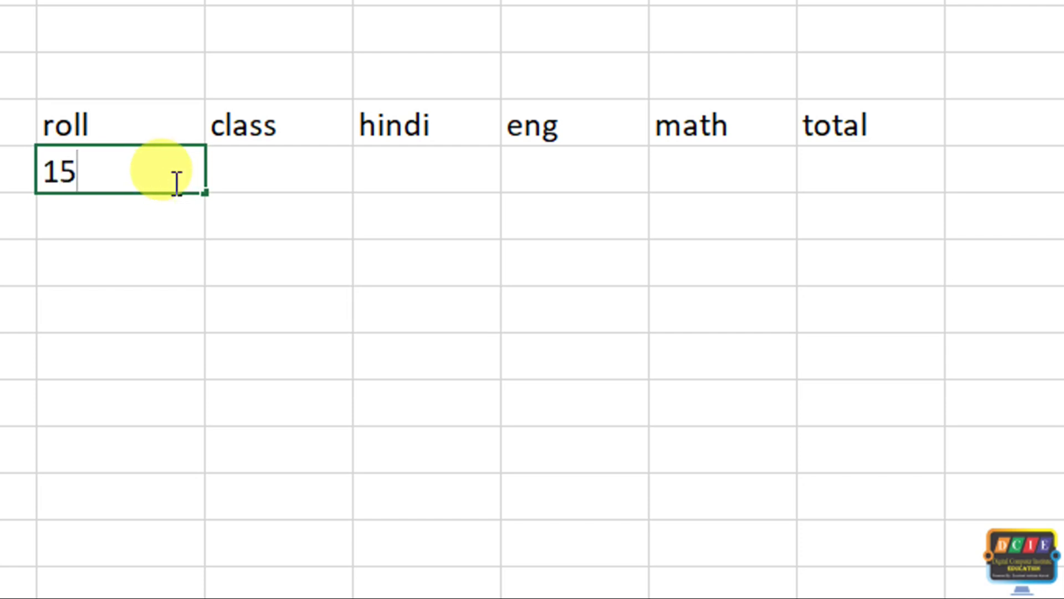
{"action": "type", "text": "0"}
{"action": "key", "text": "Return"}
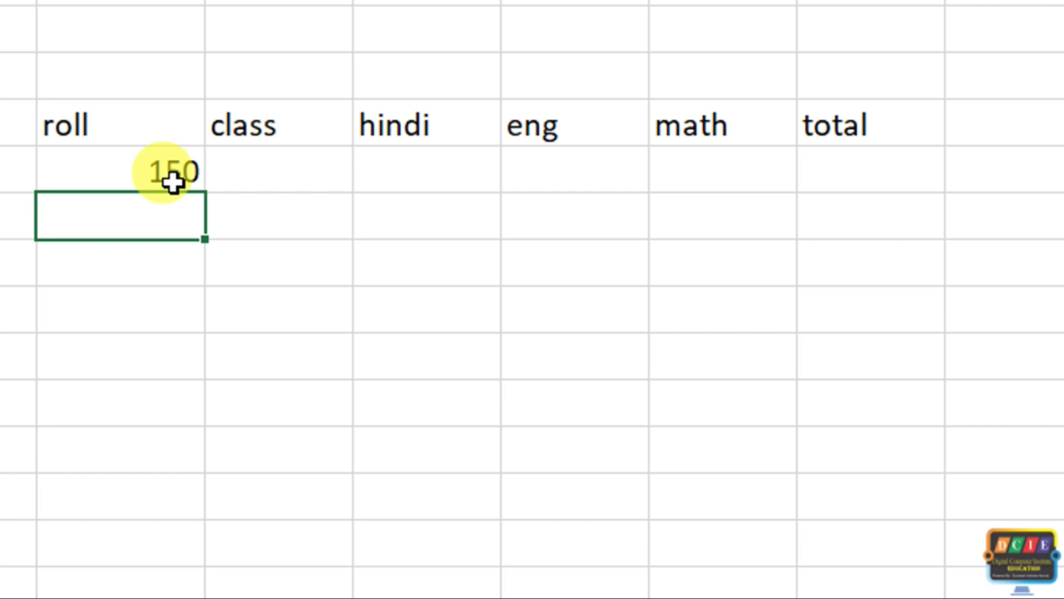
- Enter 1204 in the roll cell and retry after it is rejected
{"action": "left_click", "coordinate": [173, 182]}
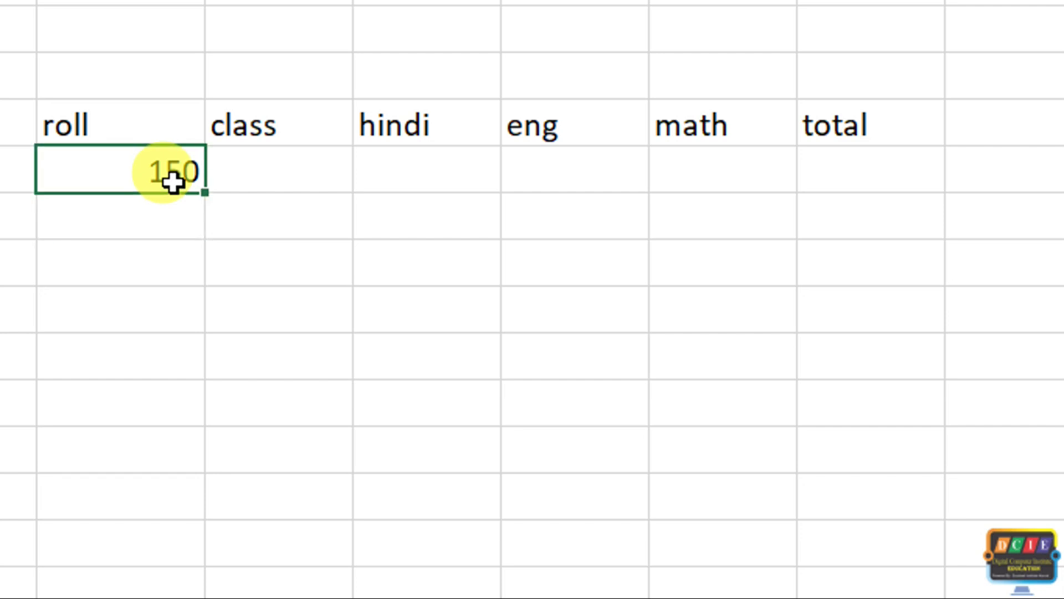
{"action": "key", "text": "Delete"}
{"action": "type", "text": "1"}
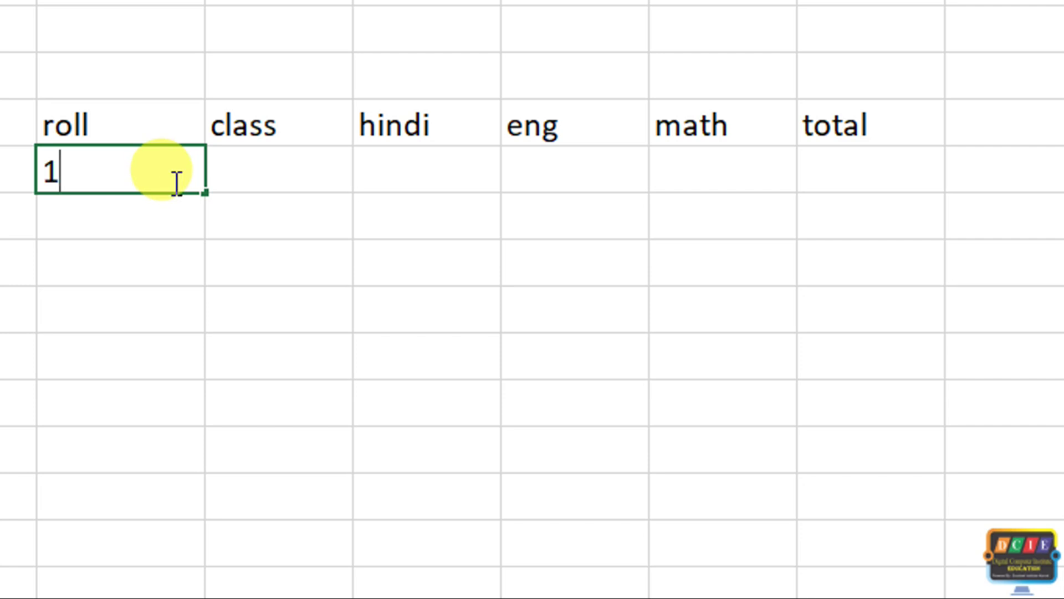
{"action": "type", "text": "204"}
{"action": "key", "text": "Return"}
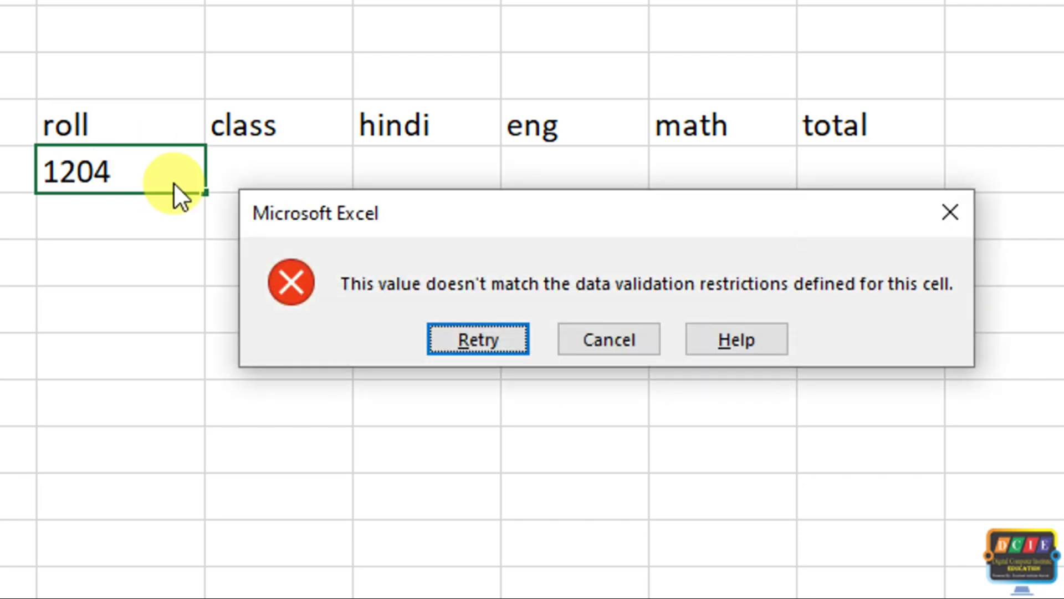
{"action": "key", "text": "Return"}
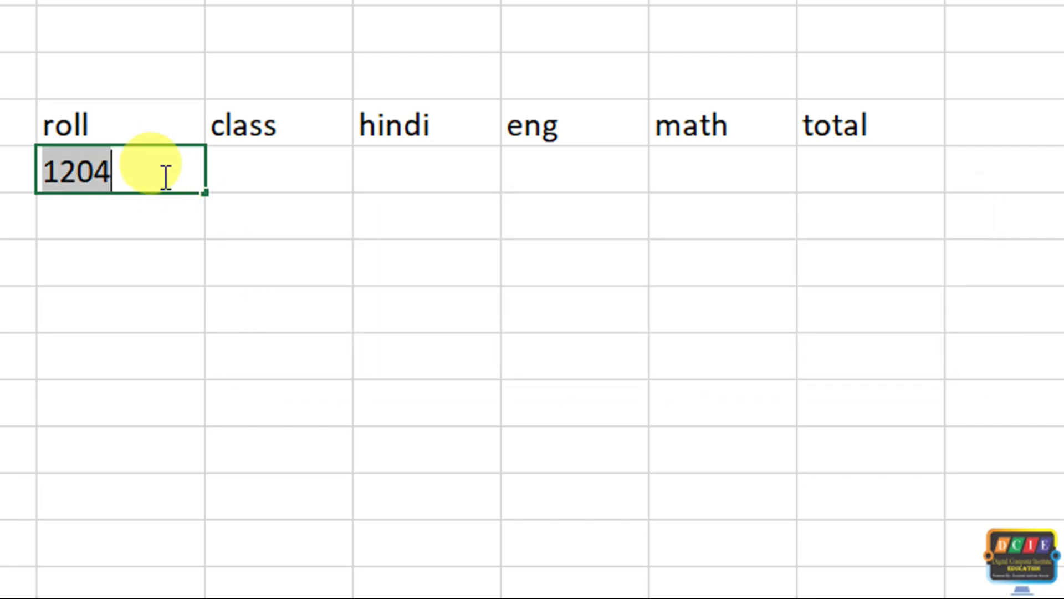
{"action": "key", "text": "Return"}
{"action": "left_click", "coordinate": [161, 188]}
{"action": "key", "text": "Return"}
{"action": "key", "text": "Return"}
{"action": "key", "text": "Return"}
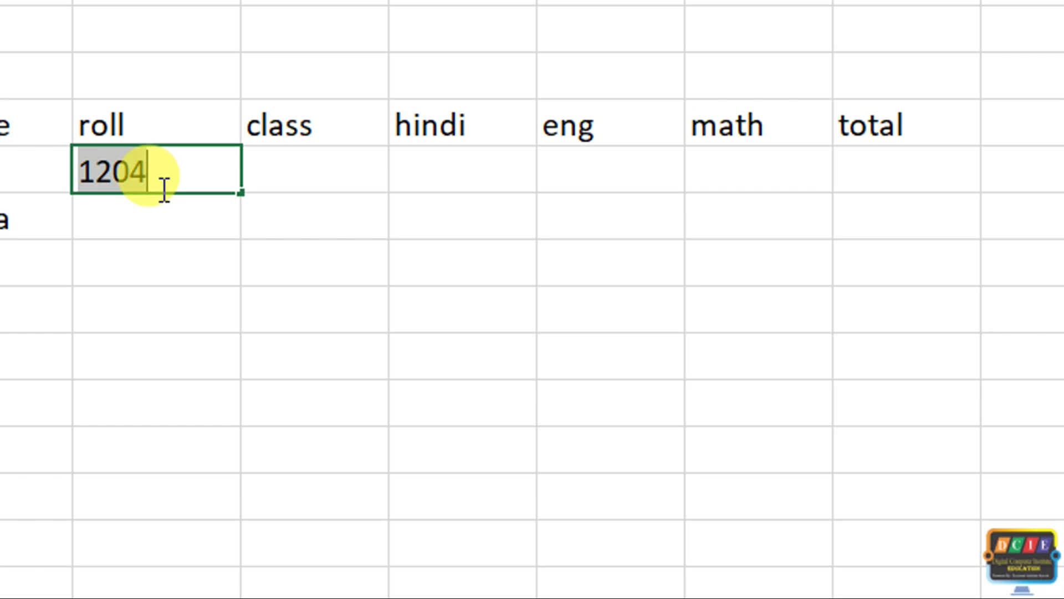
- Try 1248, which is refused, then enter 1251 and reopen its validation settings
{"action": "type", "text": "1248"}
{"action": "key", "text": "Return"}
{"action": "key", "text": "Return"}
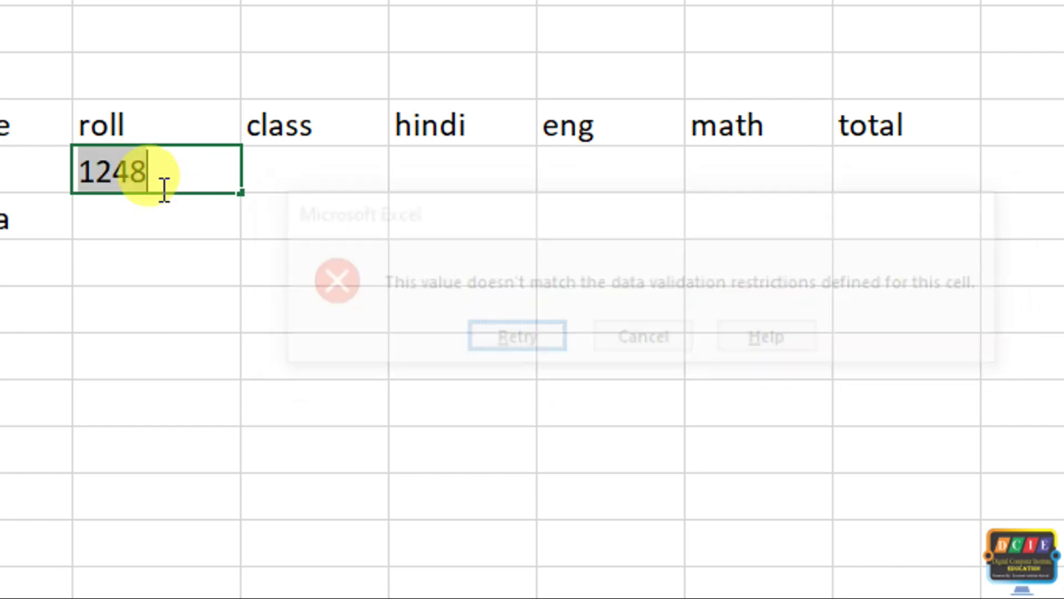
{"action": "type", "text": "125"}
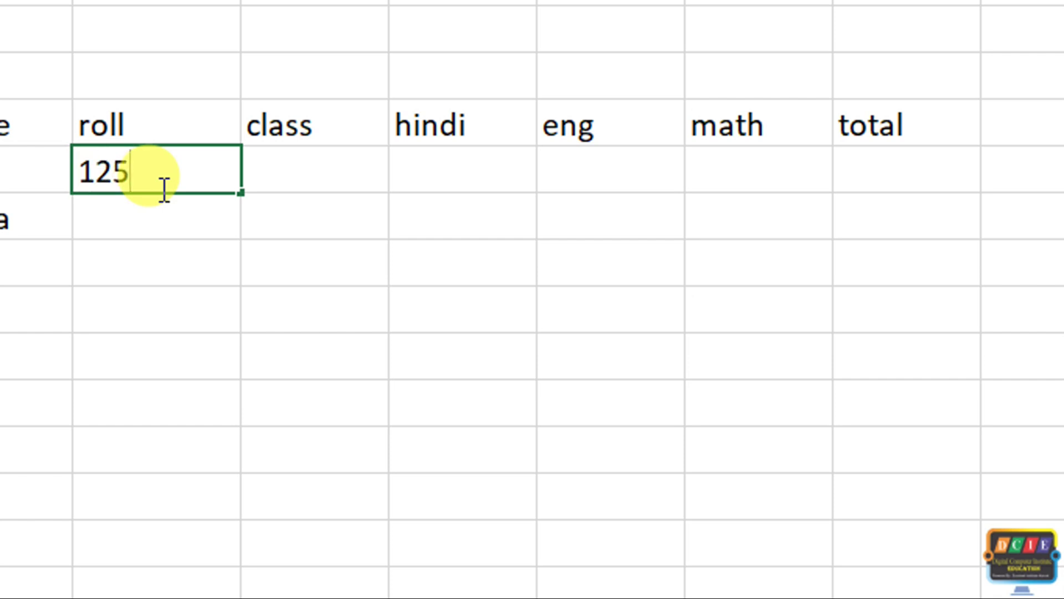
{"action": "type", "text": "1"}
{"action": "key", "text": "Return"}
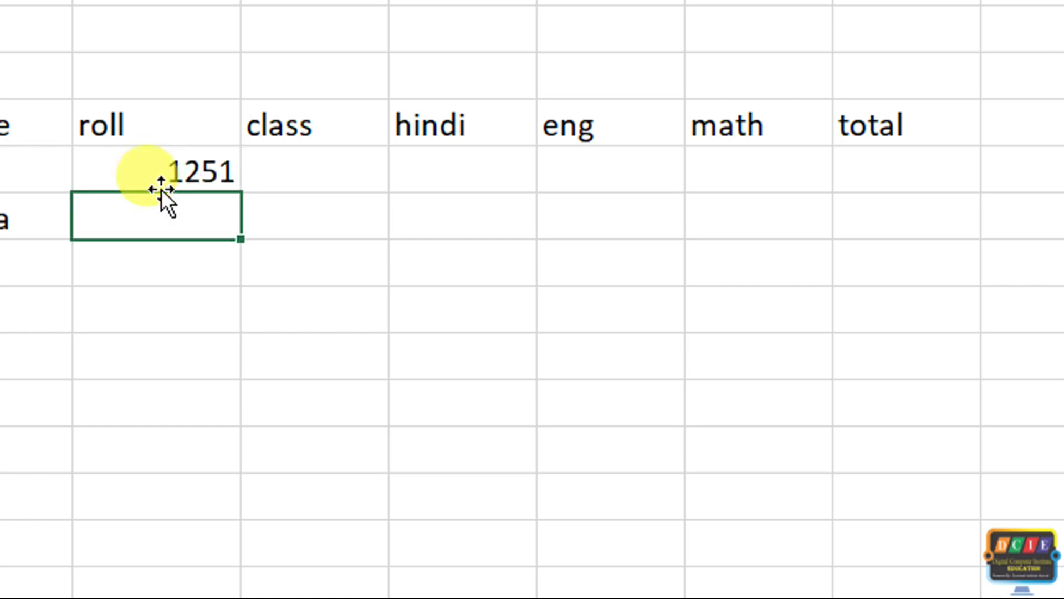
{"action": "key", "text": "Up"}
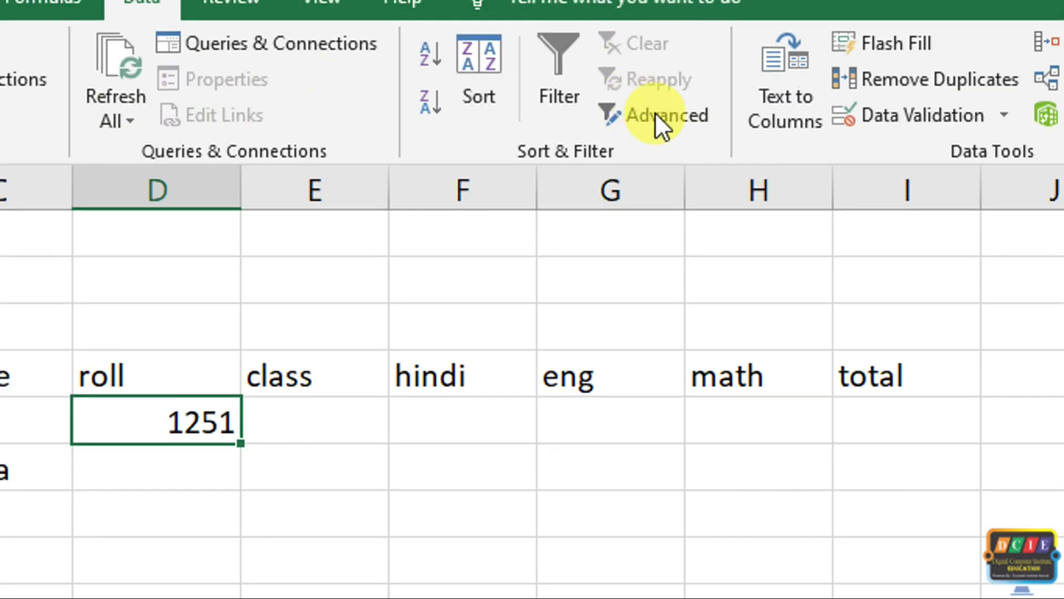
{"action": "left_click", "coordinate": [873, 118]}
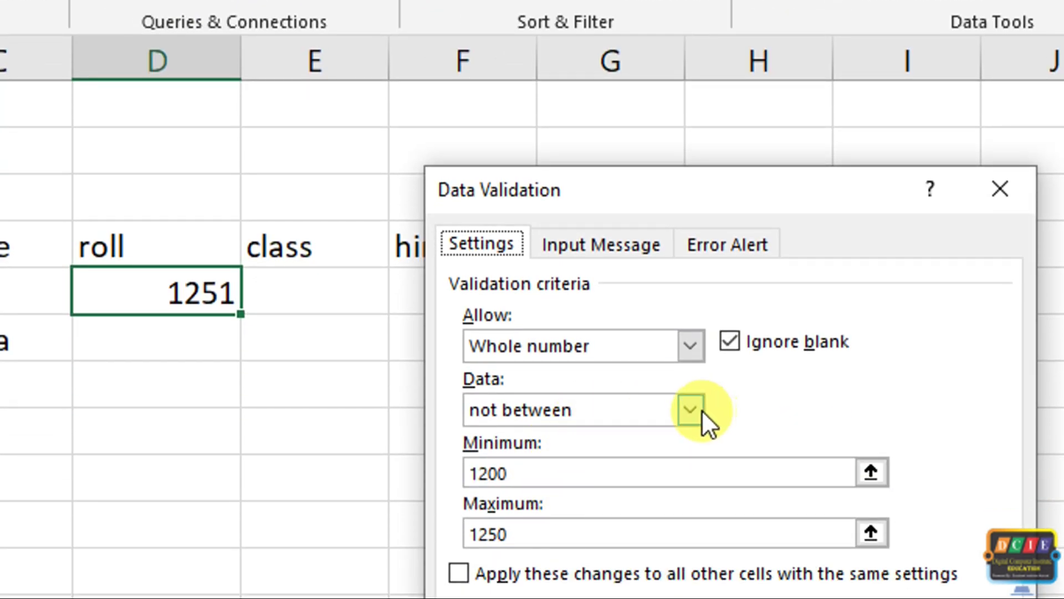
- Browse the condition and Allow lists, returning Allow to Whole number
{"action": "left_click", "coordinate": [699, 410]}
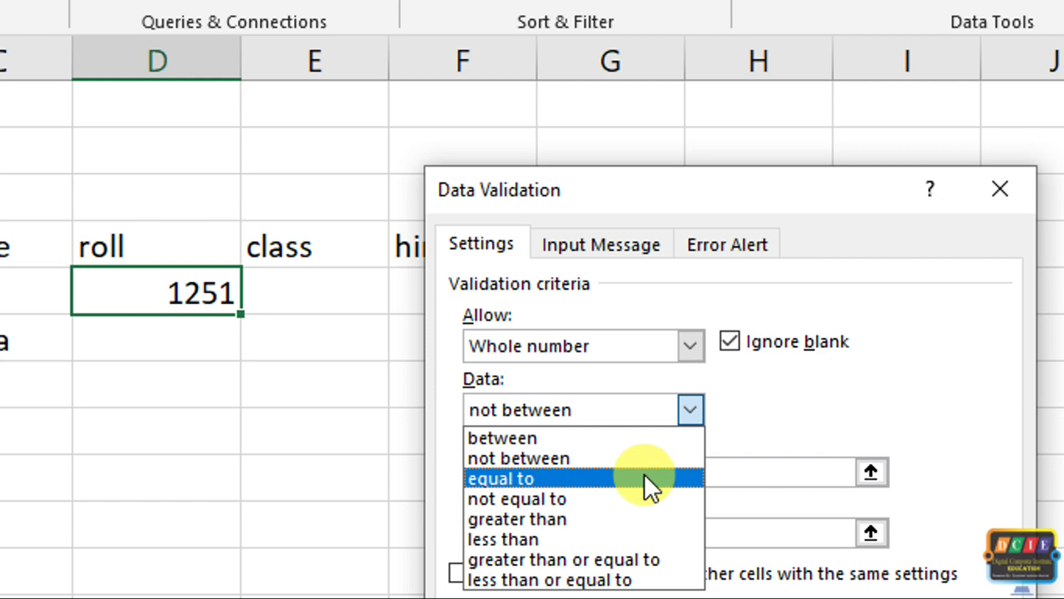
{"action": "left_click", "coordinate": [782, 405]}
{"action": "left_click", "coordinate": [607, 474]}
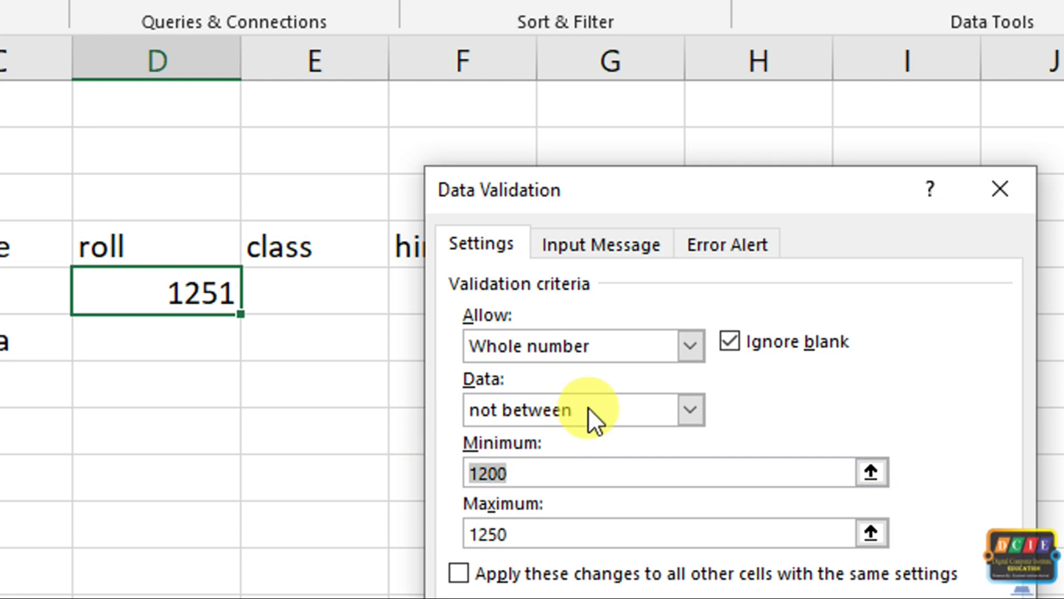
{"action": "left_click", "coordinate": [634, 348]}
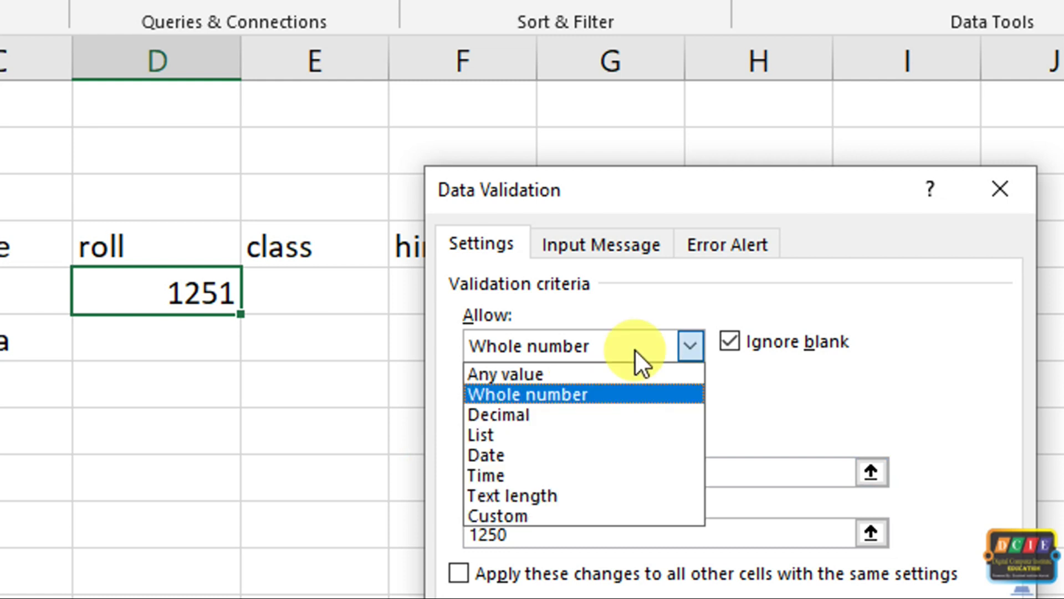
{"action": "left_click", "coordinate": [703, 380]}
{"action": "left_click", "coordinate": [671, 355]}
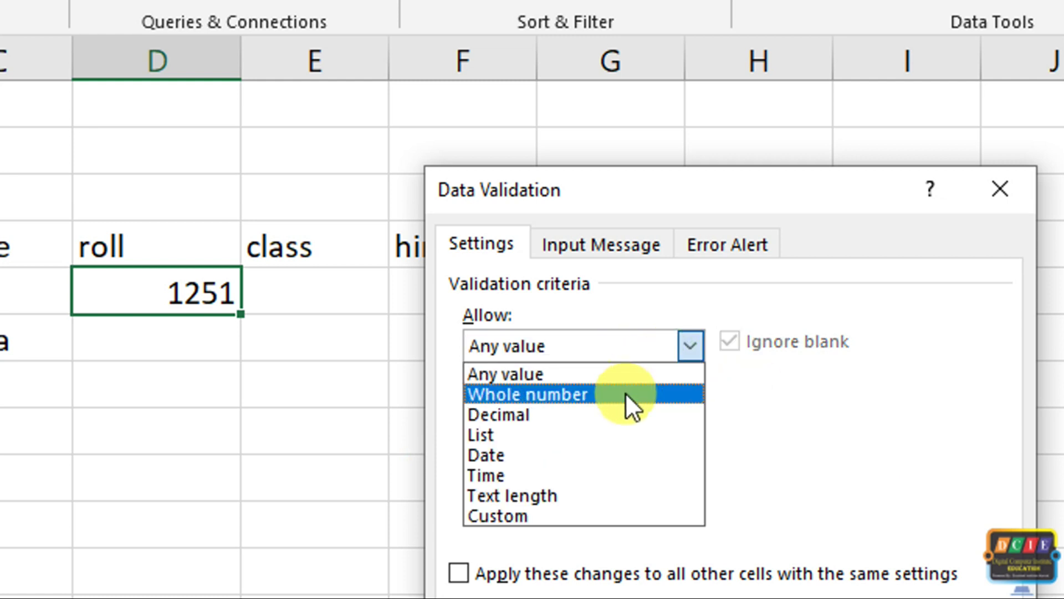
{"action": "left_click", "coordinate": [625, 392]}
- Set the roll rule's condition to less than, with 1200 as the limit
{"action": "left_click", "coordinate": [671, 408]}
{"action": "left_click", "coordinate": [619, 477]}
{"action": "type", "text": "1200"}
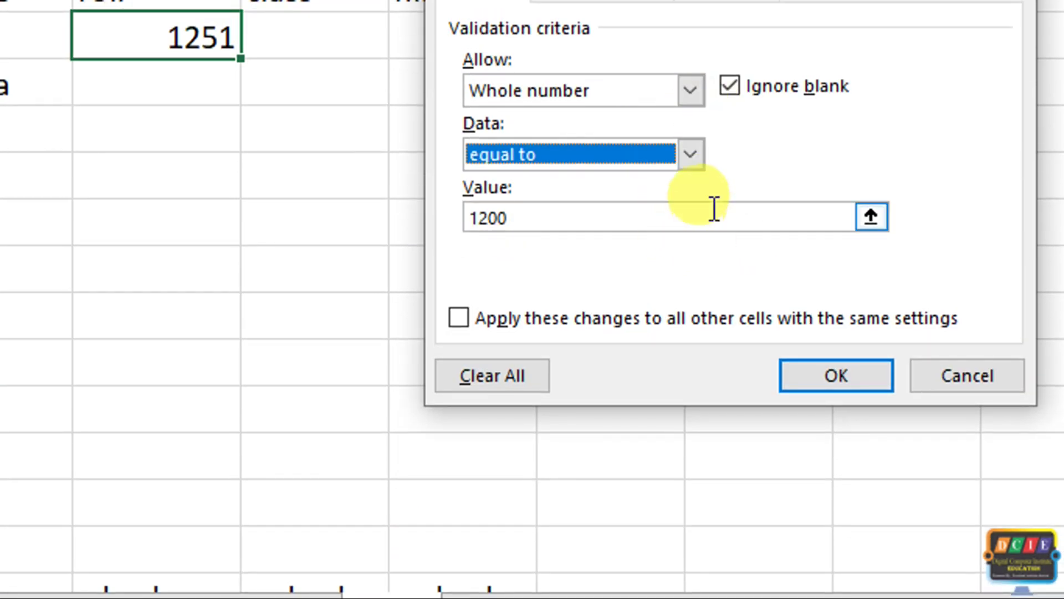
{"action": "left_click", "coordinate": [687, 163]}
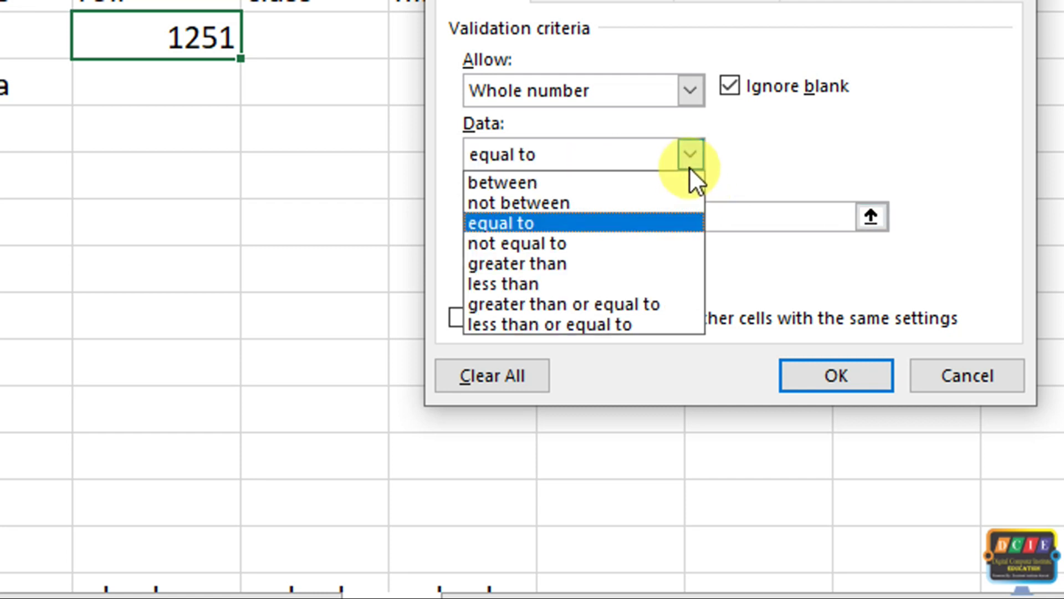
{"action": "left_click", "coordinate": [613, 256]}
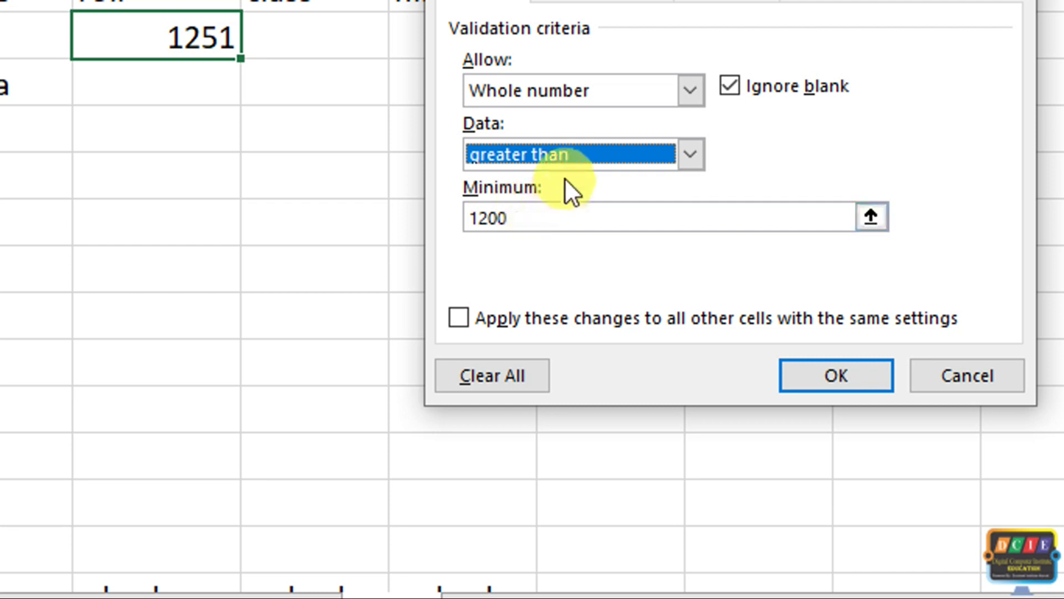
{"action": "left_click", "coordinate": [584, 157]}
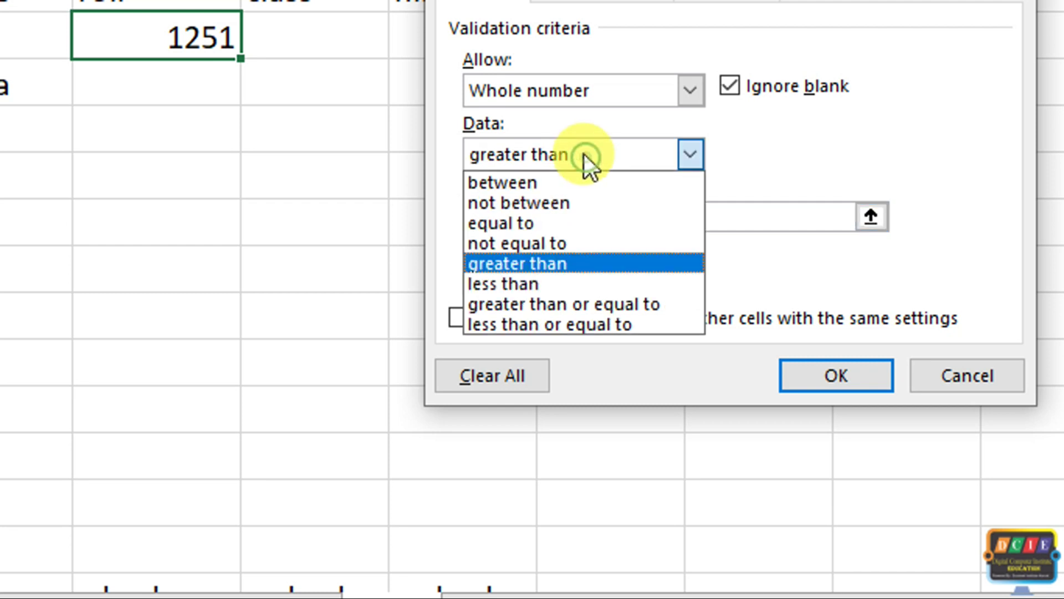
{"action": "left_click", "coordinate": [582, 282]}
{"action": "left_click", "coordinate": [552, 213]}
- Try Text length as the allowed data, then cancel so the roll rule stays unchanged
{"action": "left_click_drag", "start_coordinate": [510, 217], "coordinate": [466, 216]}
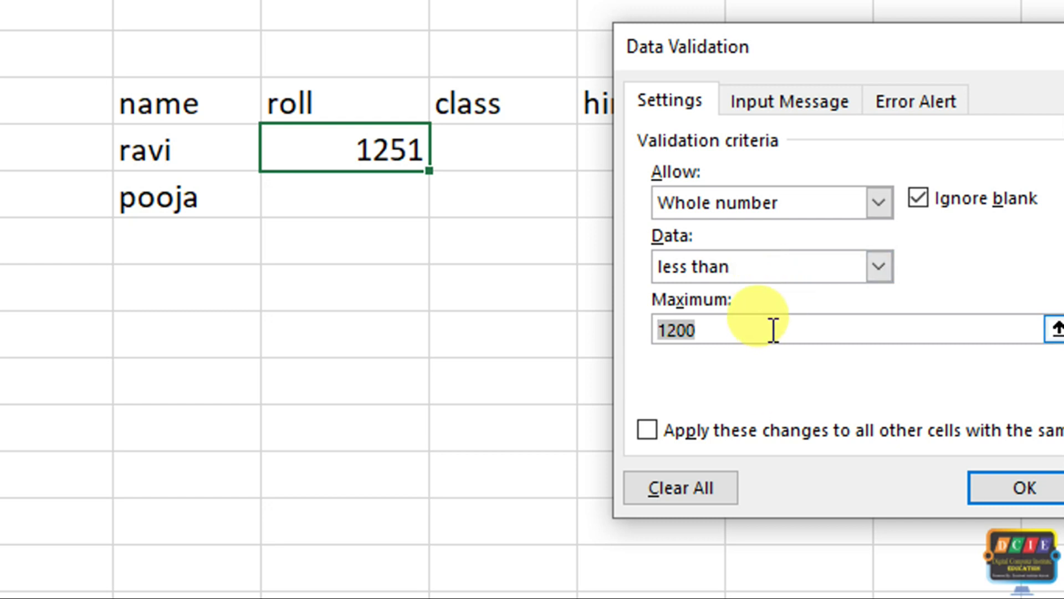
{"action": "left_click", "coordinate": [854, 275]}
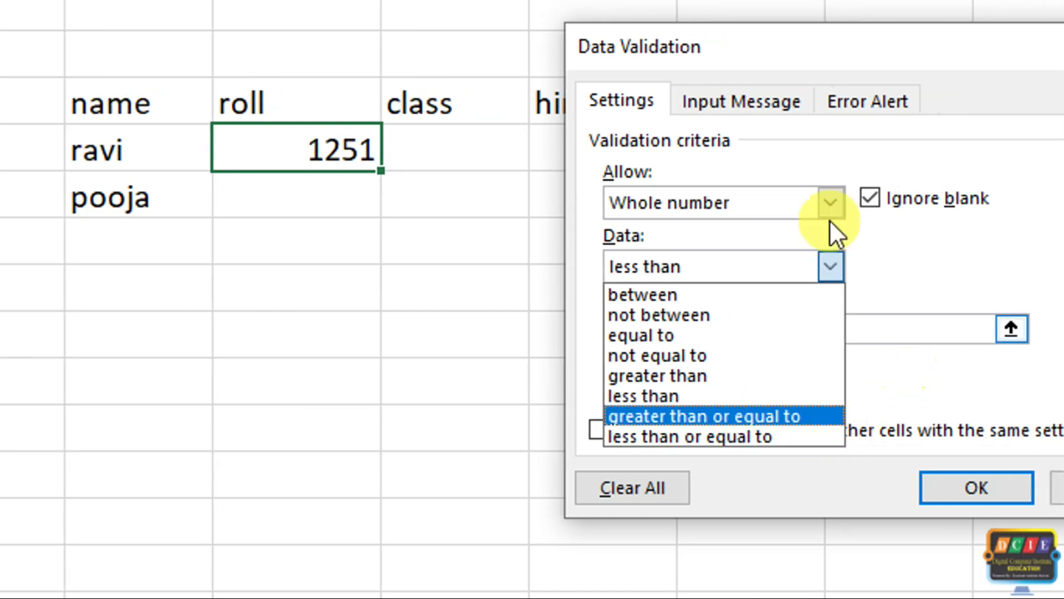
{"action": "left_click", "coordinate": [828, 207]}
{"action": "left_click", "coordinate": [829, 207]}
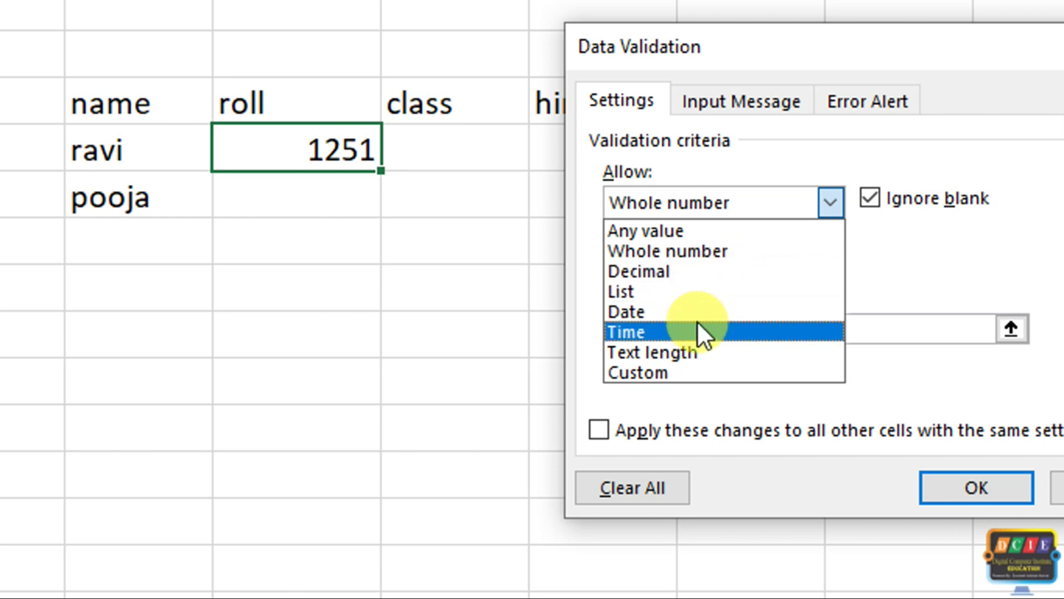
{"action": "left_click", "coordinate": [726, 350]}
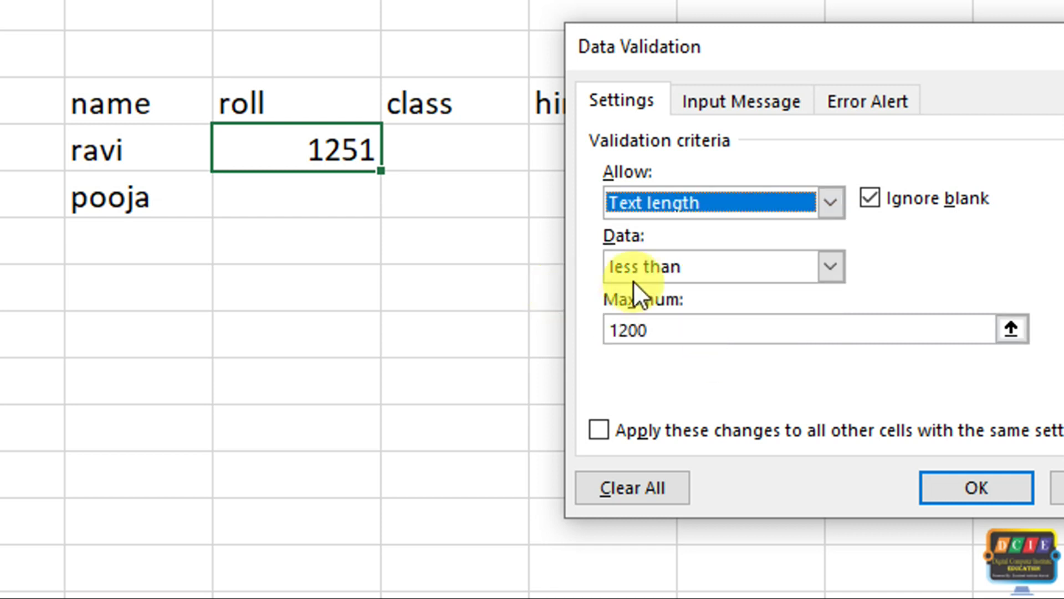
{"action": "left_click", "coordinate": [1028, 487]}
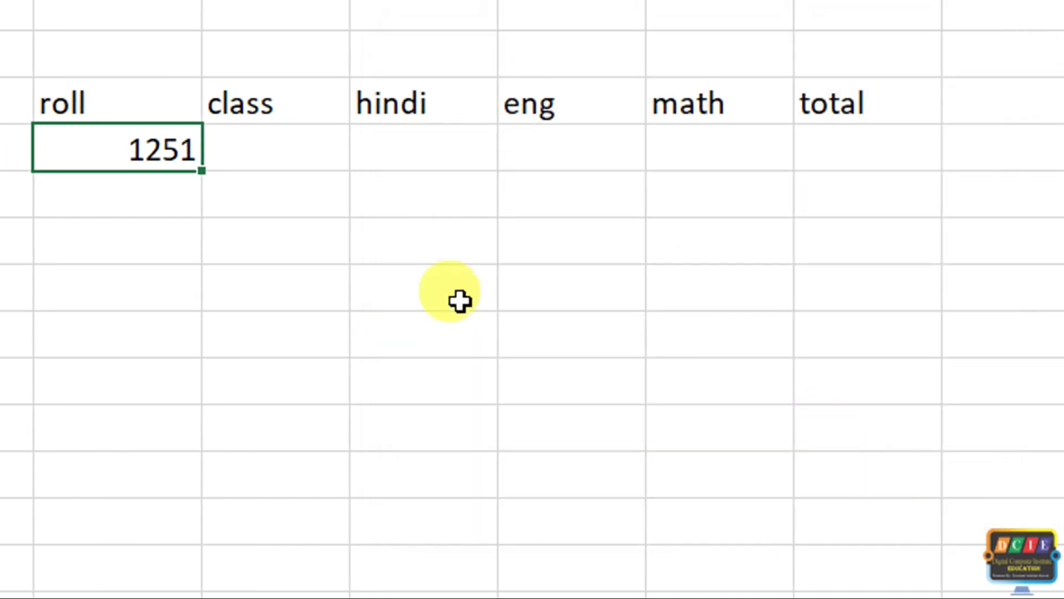
{"action": "type", "text": "ravi"}
- Clear the ravi and pooja entries in the three cells under name
{"action": "left_click", "coordinate": [276, 153]}
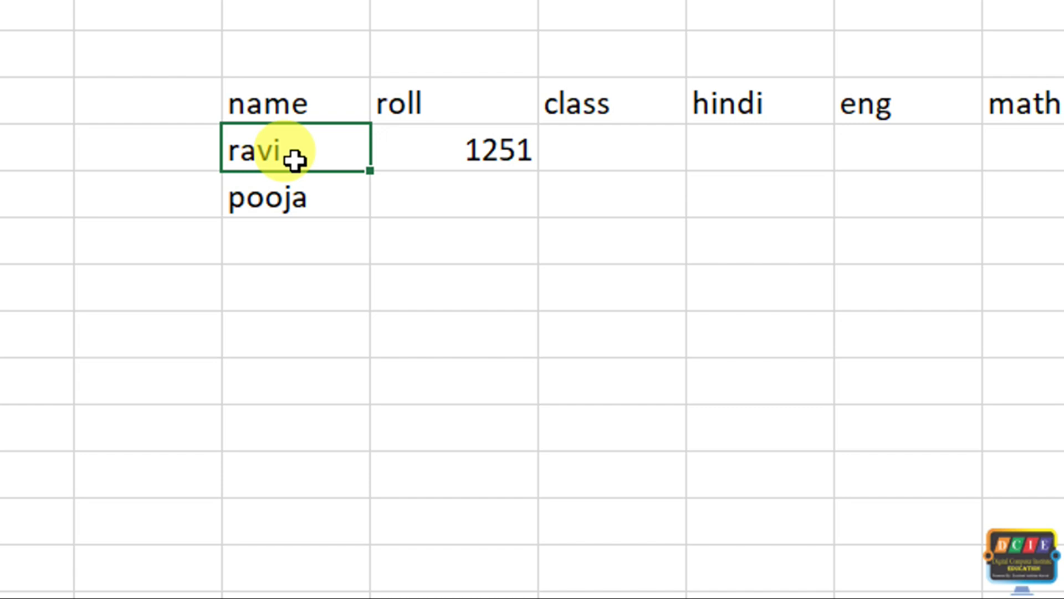
{"action": "left_click_drag", "start_coordinate": [294, 160], "coordinate": [306, 220]}
{"action": "key", "text": "Delete"}
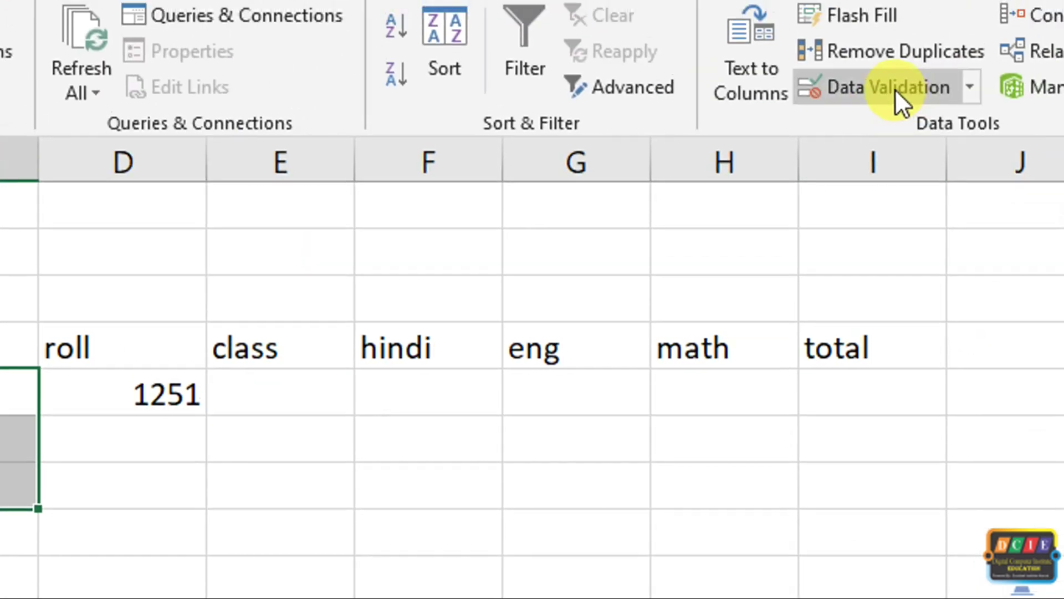
- Restrict those cells to text length between 4 and 6 characters
{"action": "left_click", "coordinate": [895, 88]}
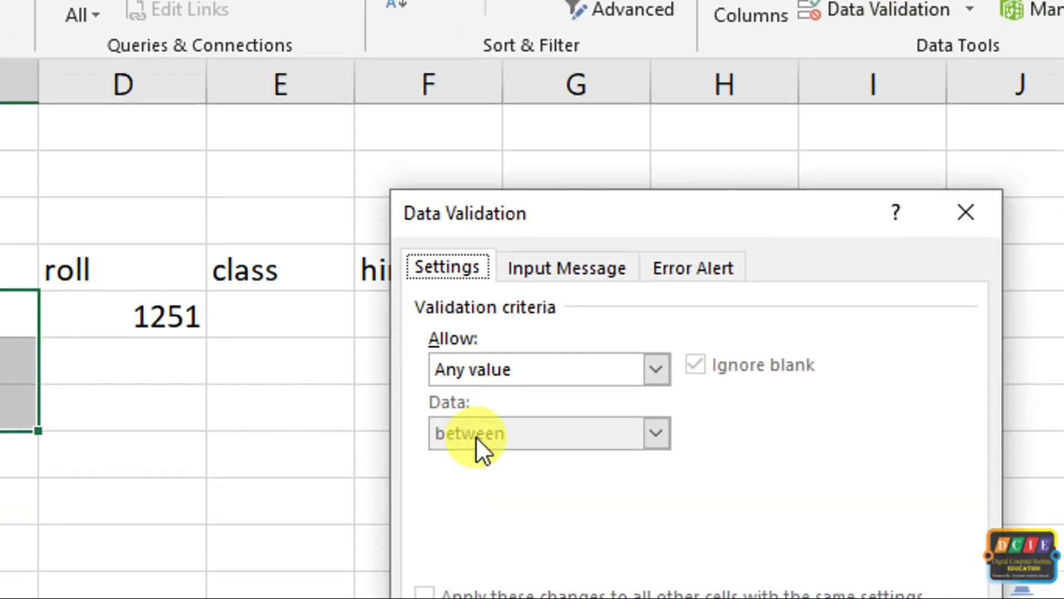
{"action": "left_click", "coordinate": [523, 358]}
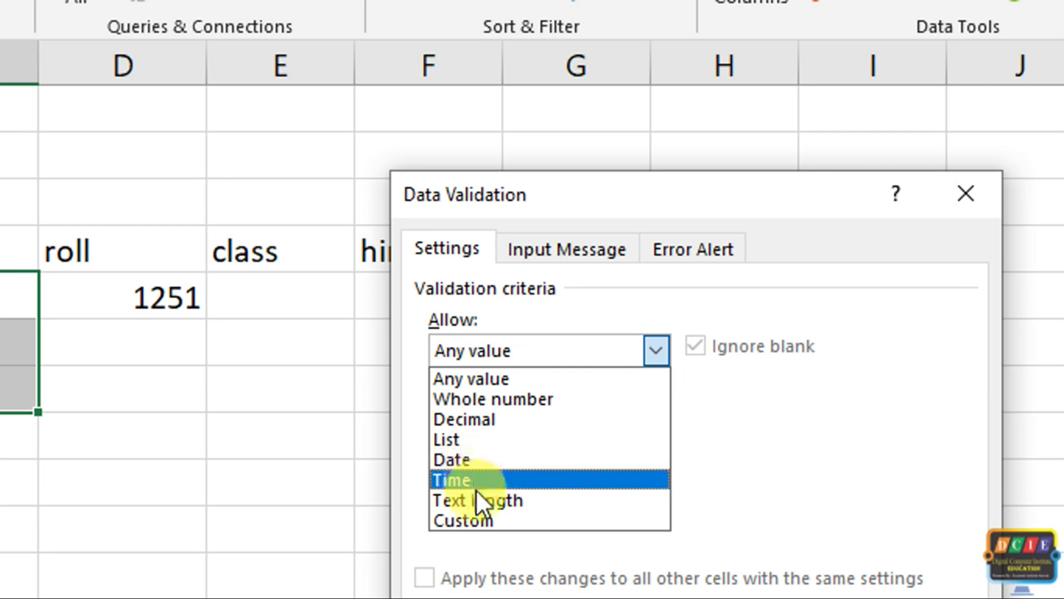
{"action": "left_click", "coordinate": [484, 495]}
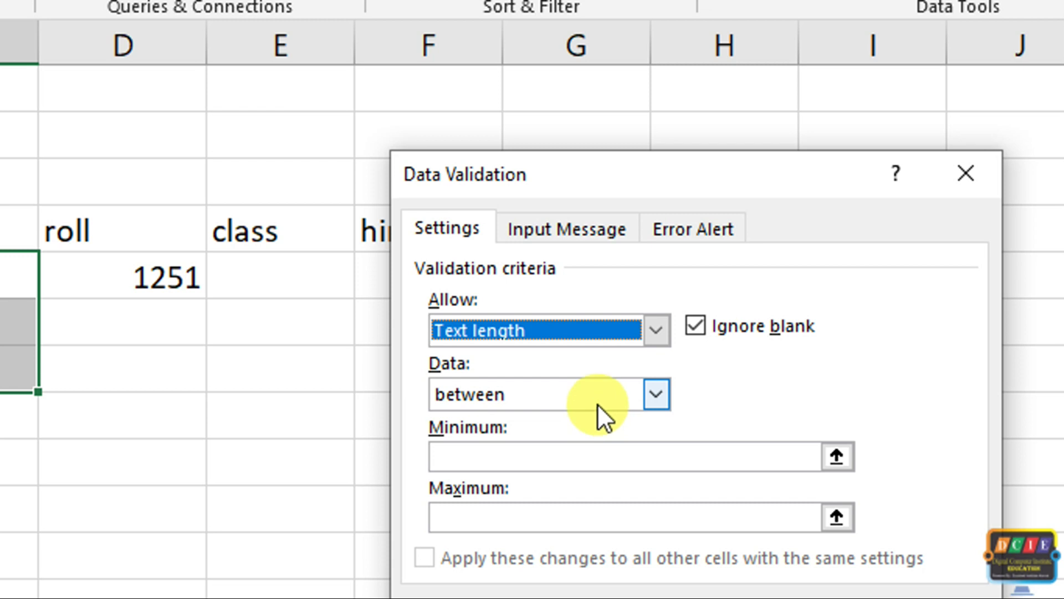
{"action": "left_click", "coordinate": [597, 404]}
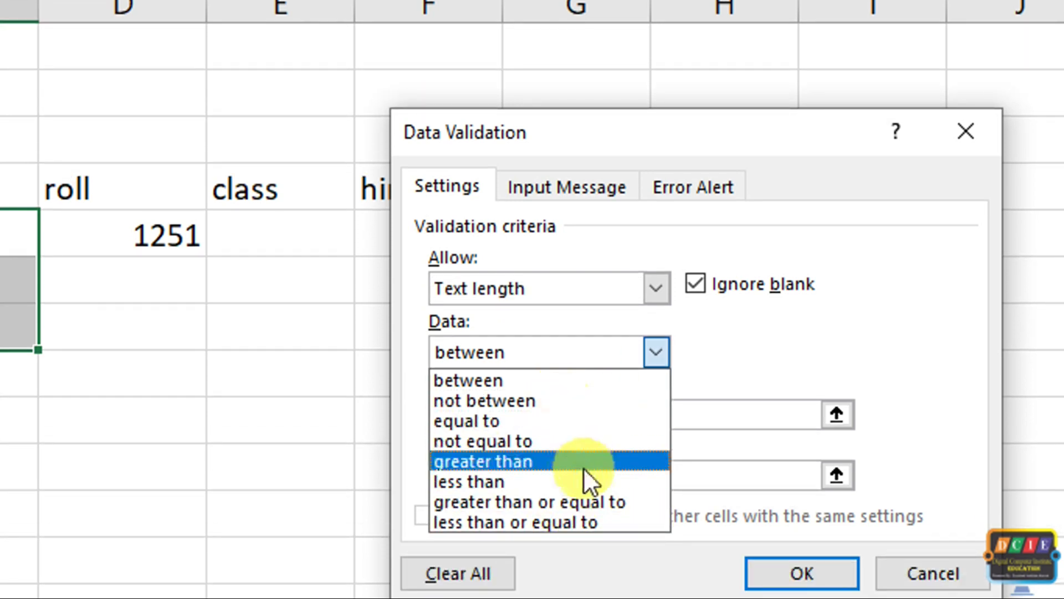
{"action": "left_click", "coordinate": [552, 380]}
{"action": "left_click", "coordinate": [544, 413]}
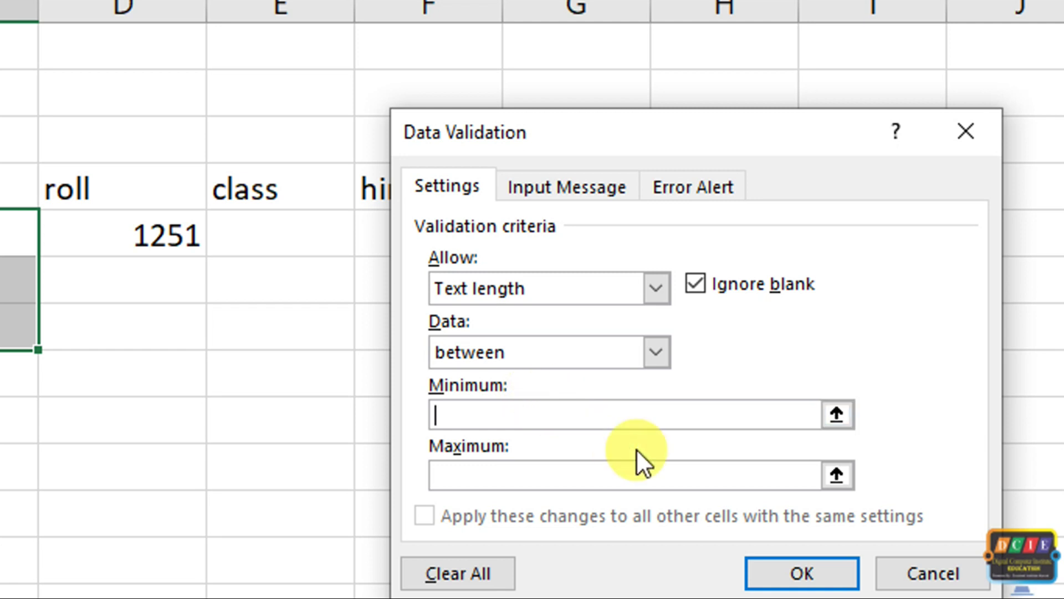
{"action": "type", "text": "4"}
{"action": "key", "text": "Tab"}
{"action": "type", "text": "6"}
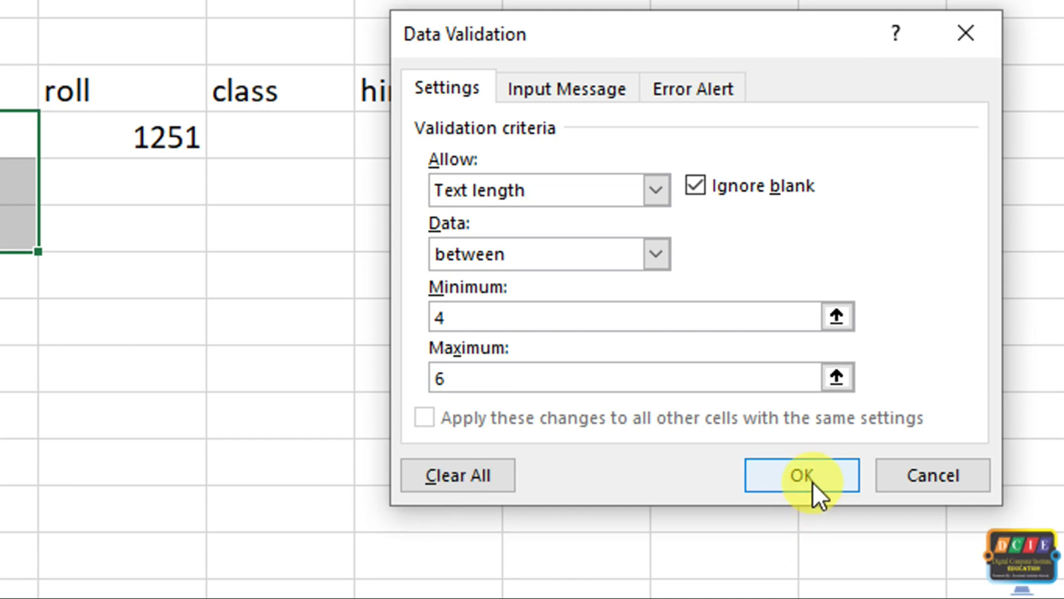
{"action": "left_click", "coordinate": [810, 478]}
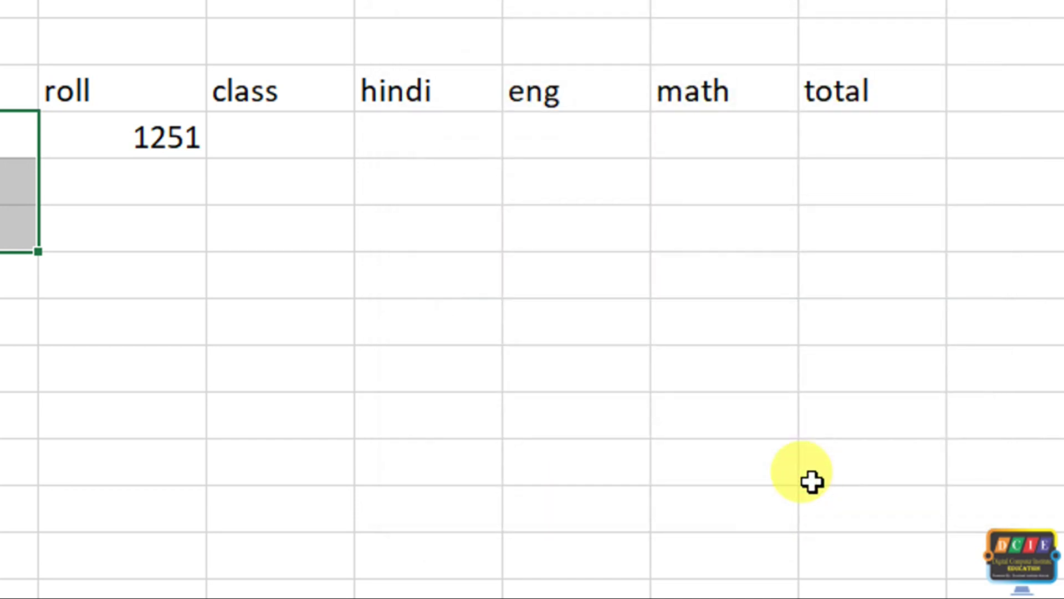
- Test anu, which is rejected, then enter ravi and pooja under name
{"action": "left_click", "coordinate": [367, 141]}
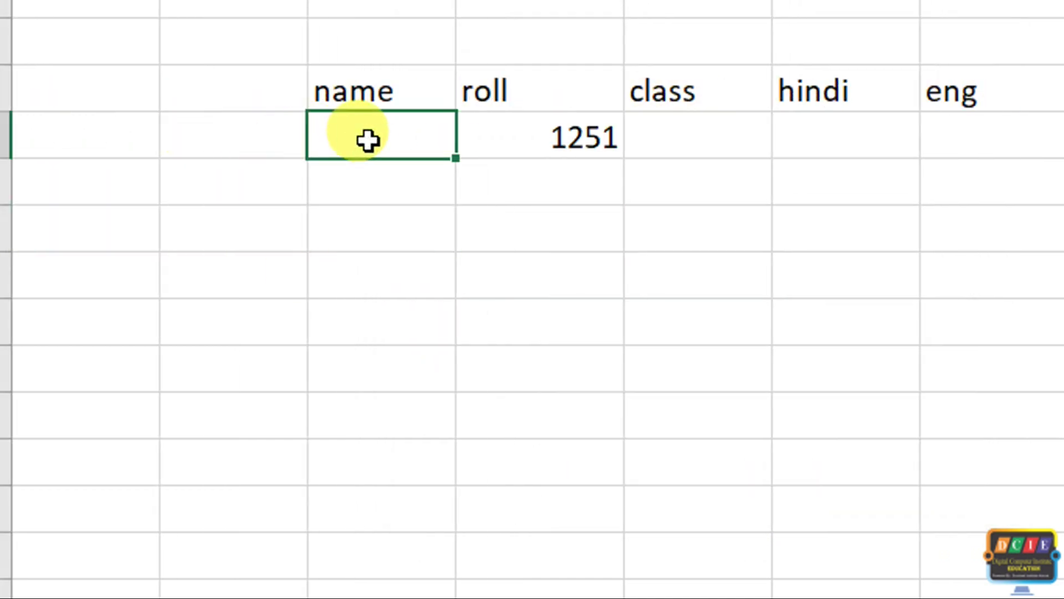
{"action": "type", "text": "anu"}
{"action": "key", "text": "Return"}
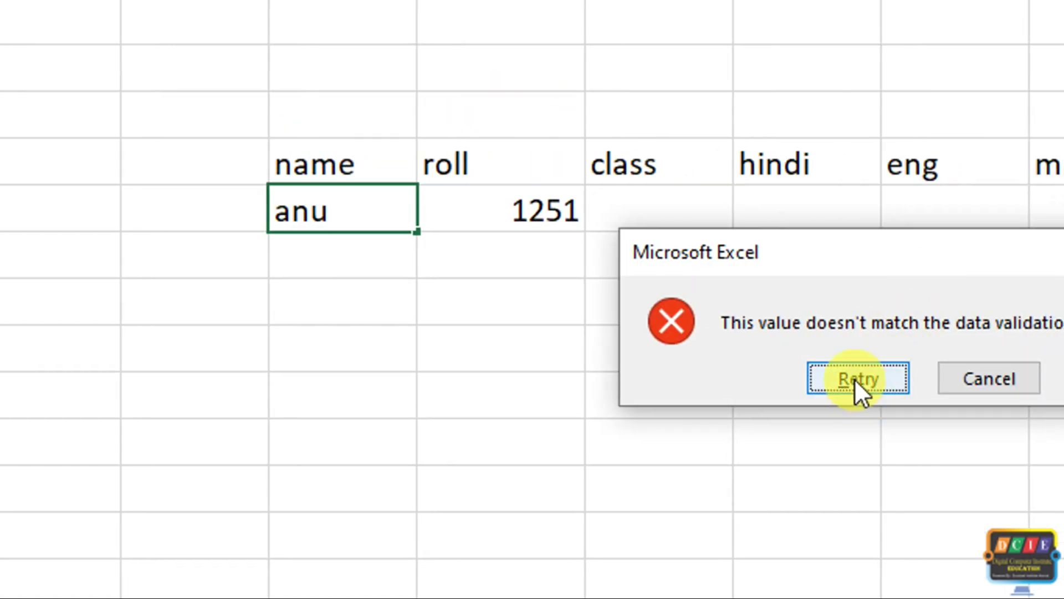
{"action": "left_click", "coordinate": [854, 378]}
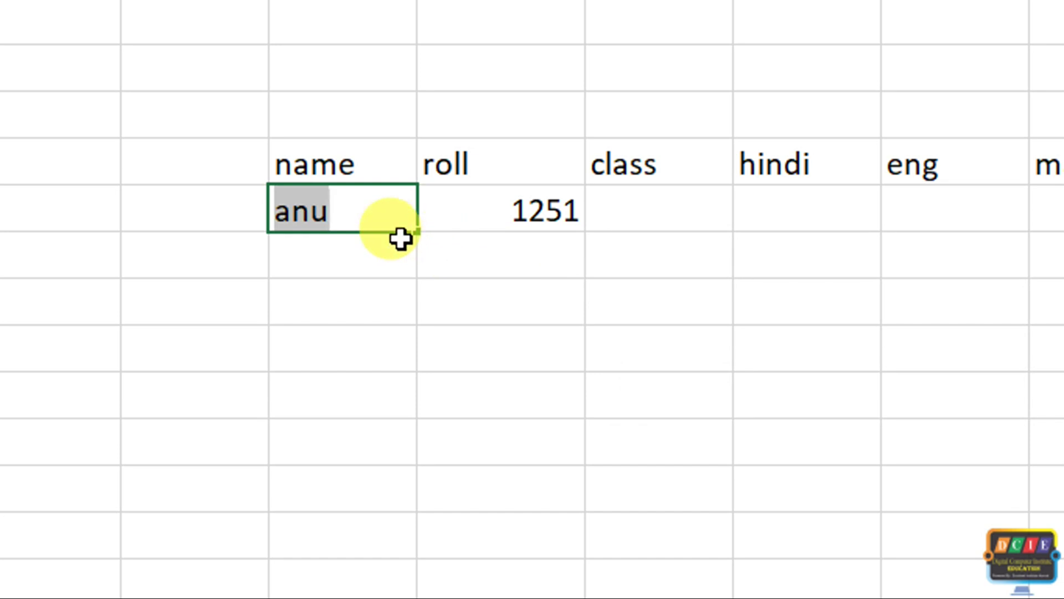
{"action": "type", "text": "ravi"}
{"action": "key", "text": "Return"}
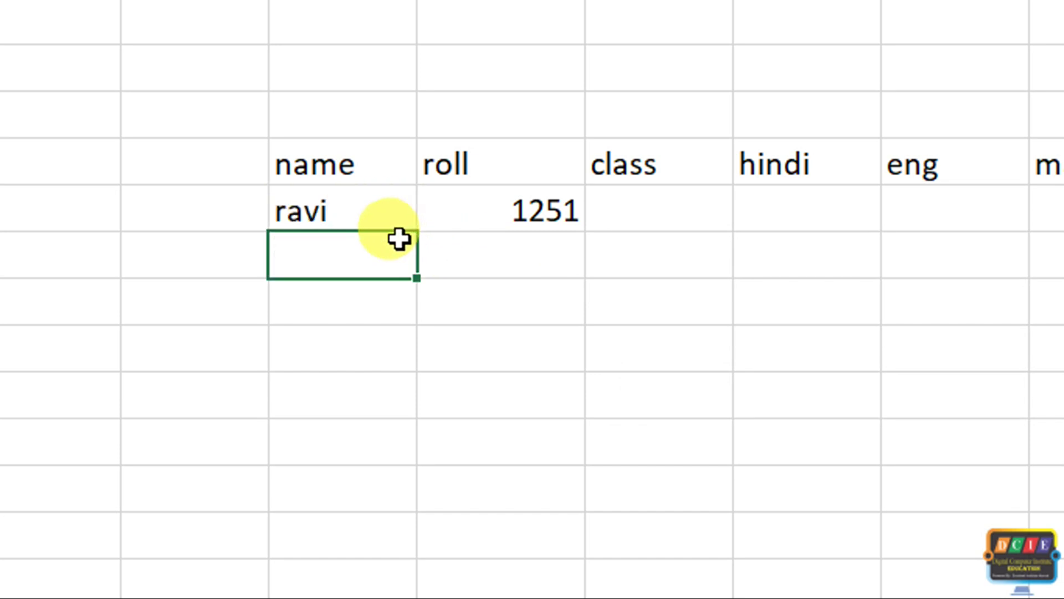
{"action": "type", "text": "pooja"}
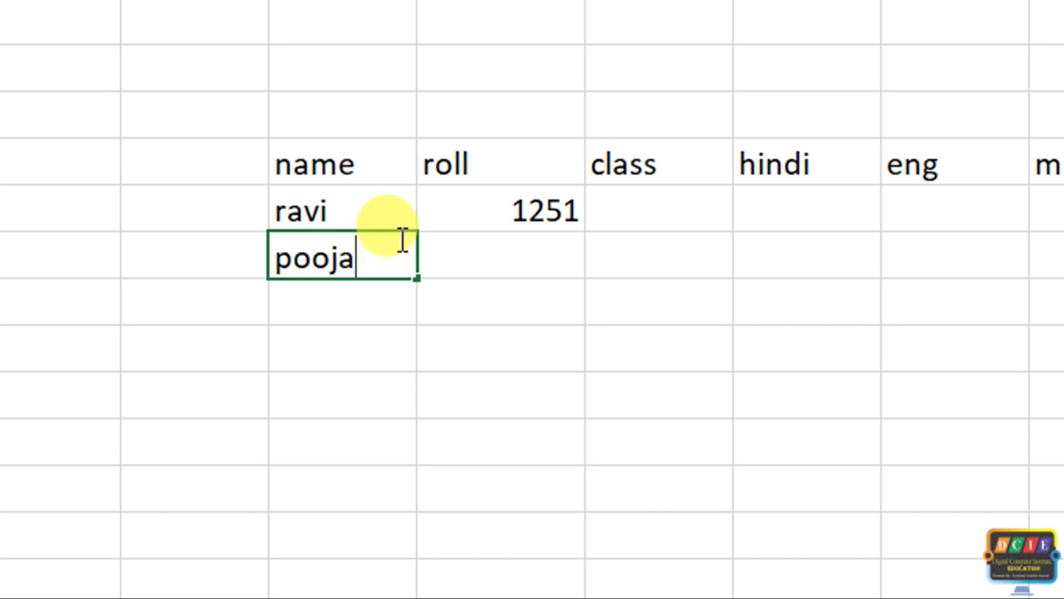
{"action": "key", "text": "Return"}
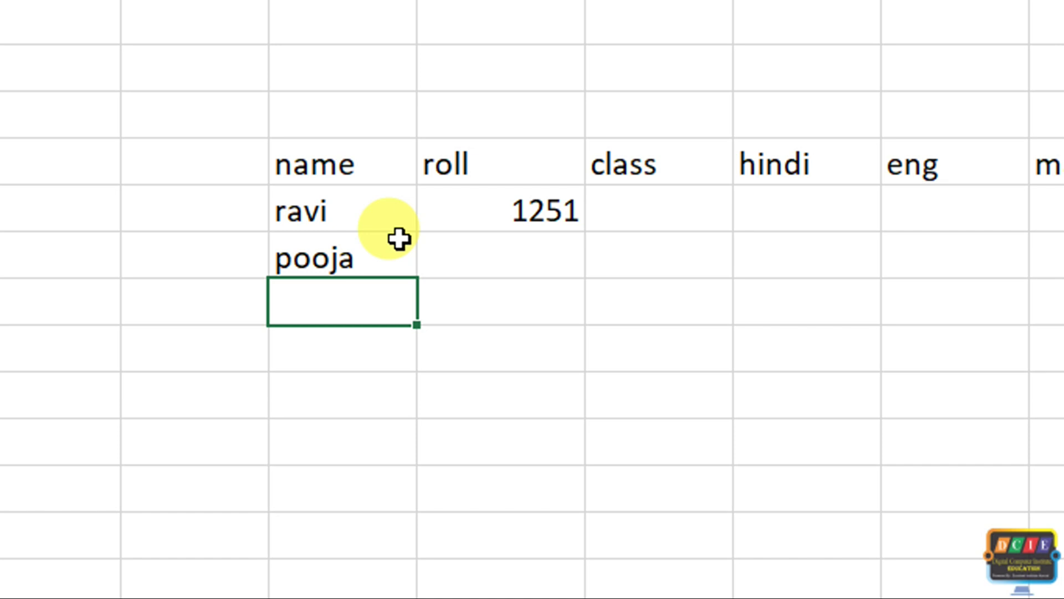
- Test sandeep, which is rejected as too long, and cancel the entry
{"action": "type", "text": "sandep"}
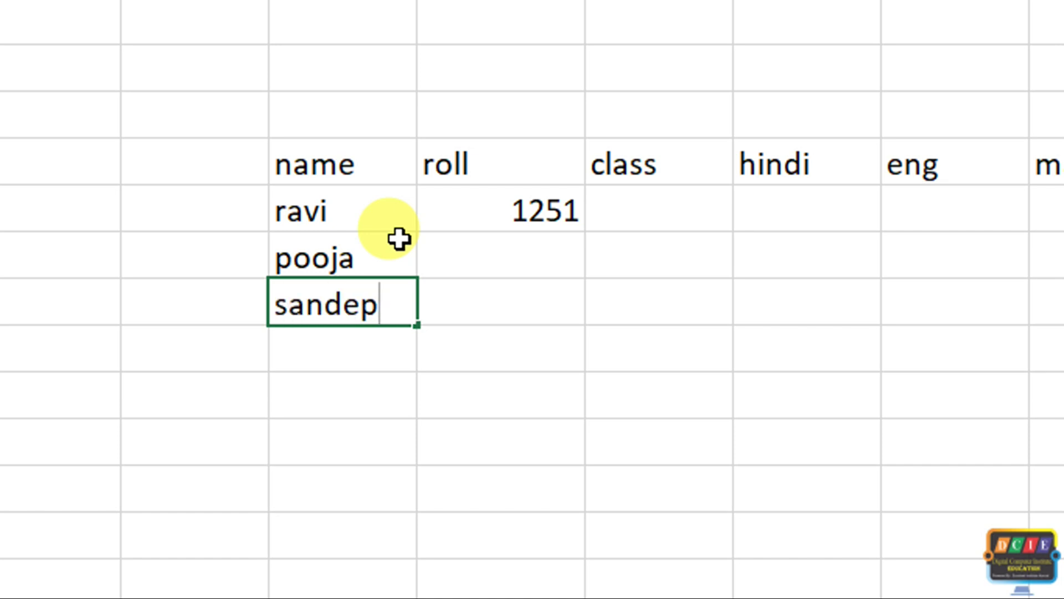
{"action": "key", "text": "BackSpace"}
{"action": "type", "text": "ep"}
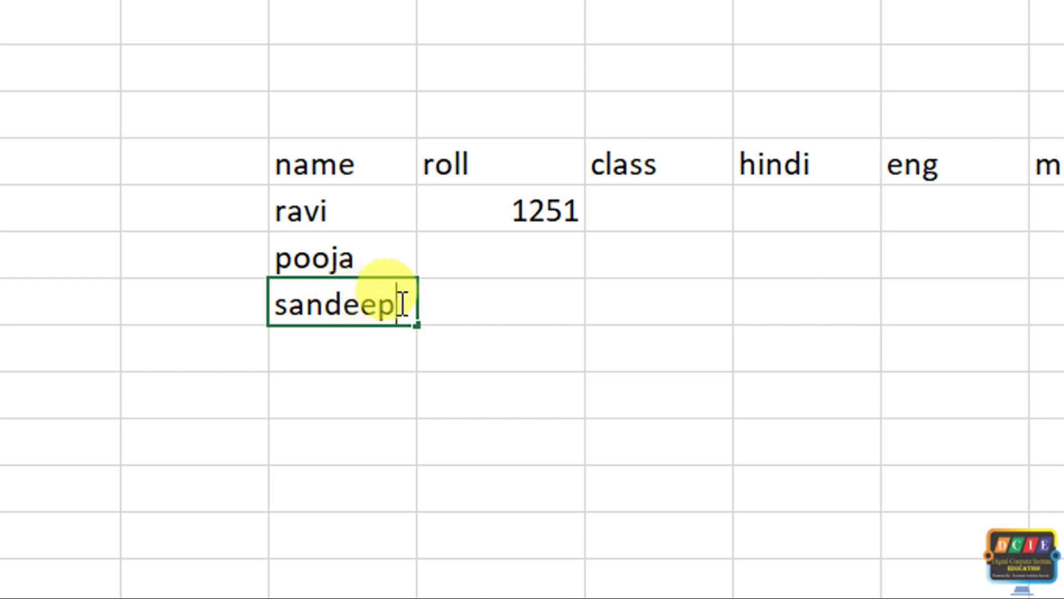
{"action": "key", "text": "Return"}
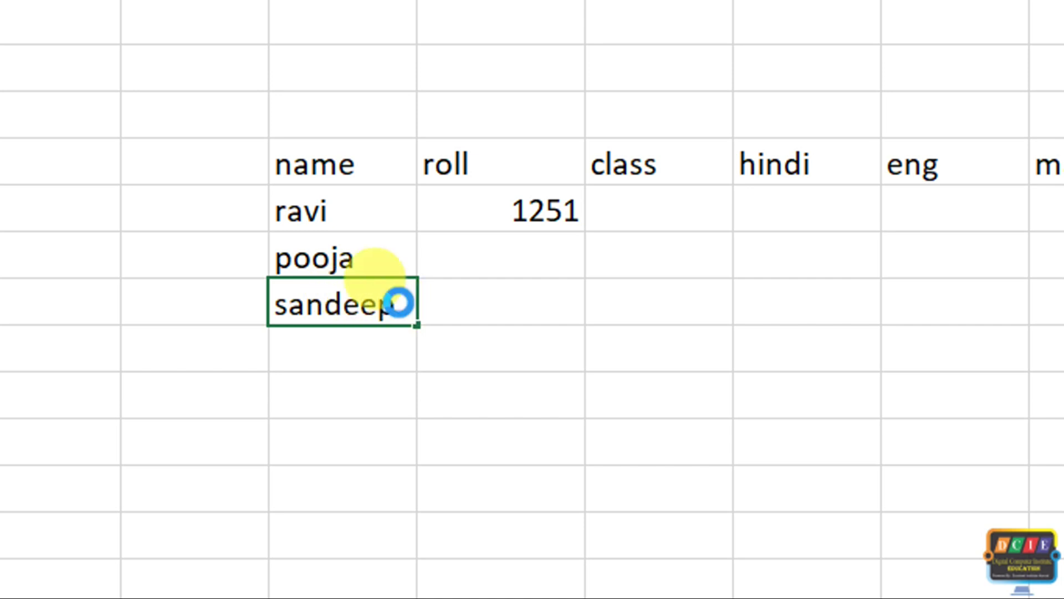
{"action": "key", "text": "Return"}
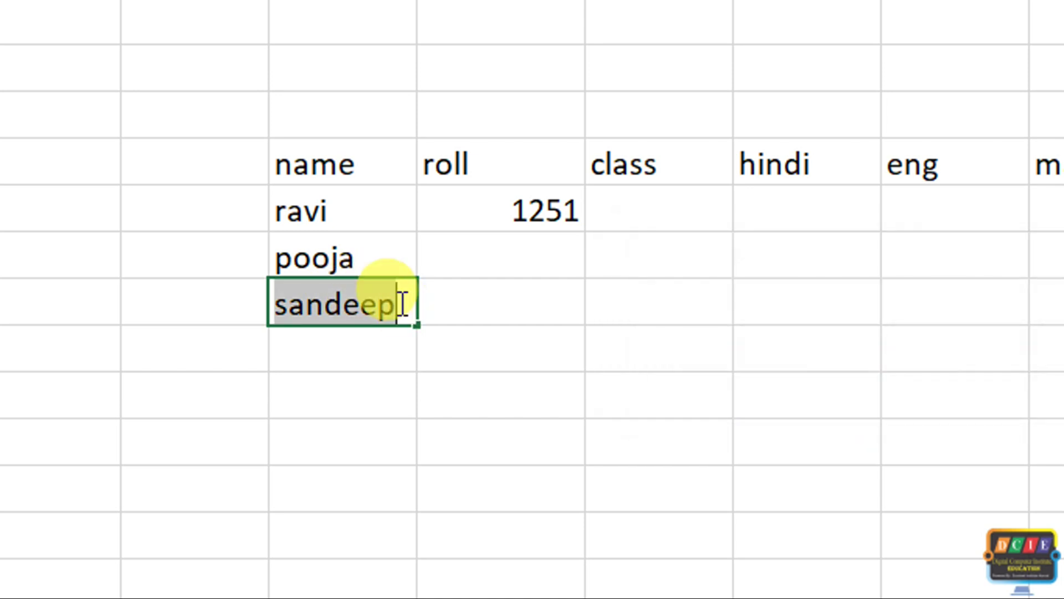
{"action": "key", "text": "Return"}
{"action": "key", "text": "Return"}
{"action": "key", "text": "Return"}
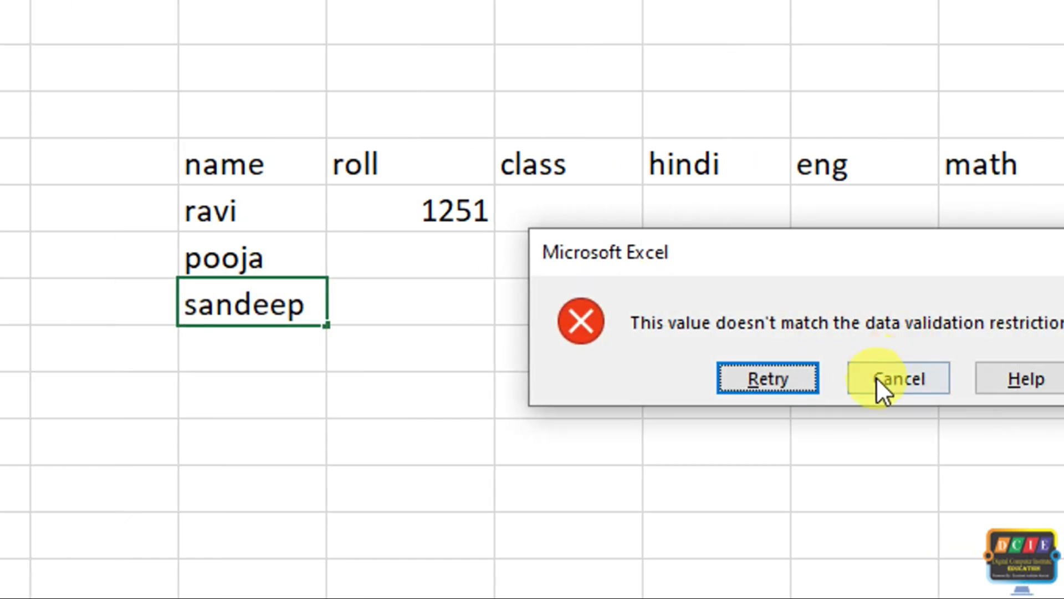
{"action": "left_click", "coordinate": [876, 378]}
- Review the name cells' Text length rule and close it unchanged
{"action": "left_click", "coordinate": [670, 185]}
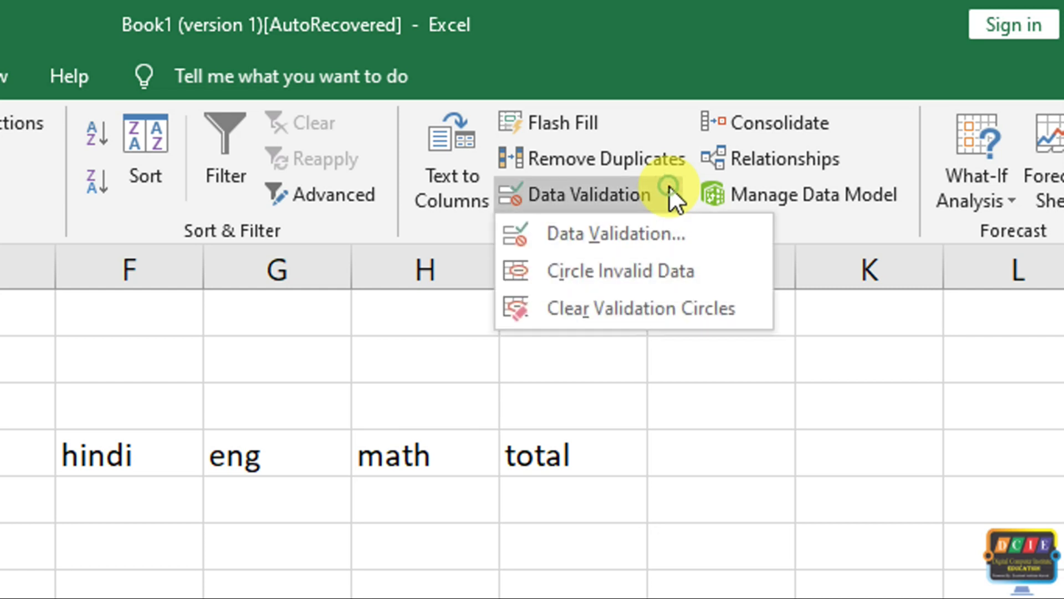
{"action": "left_click", "coordinate": [668, 233]}
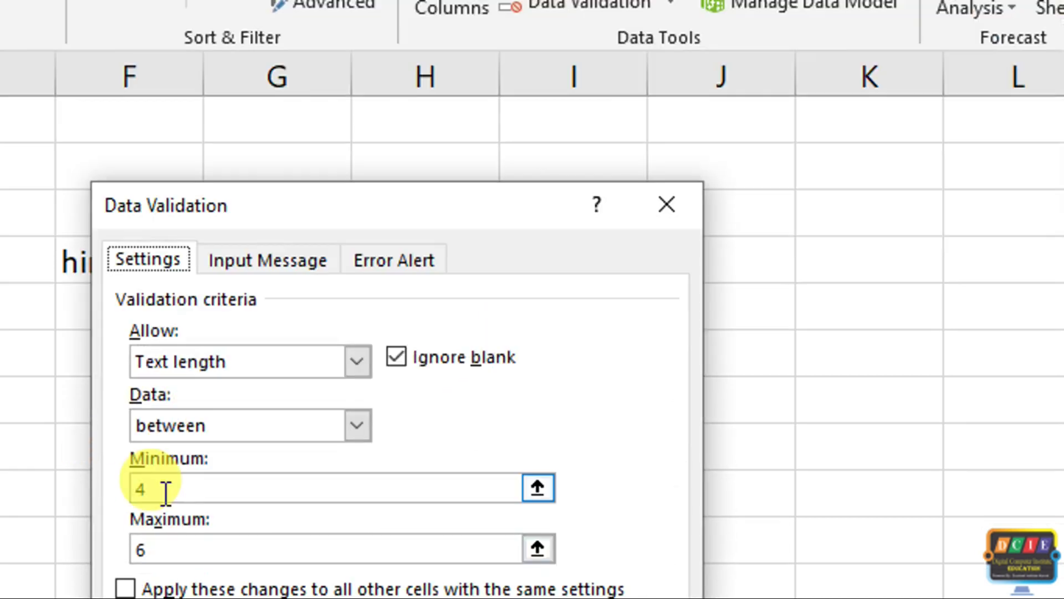
{"action": "left_click", "coordinate": [213, 360]}
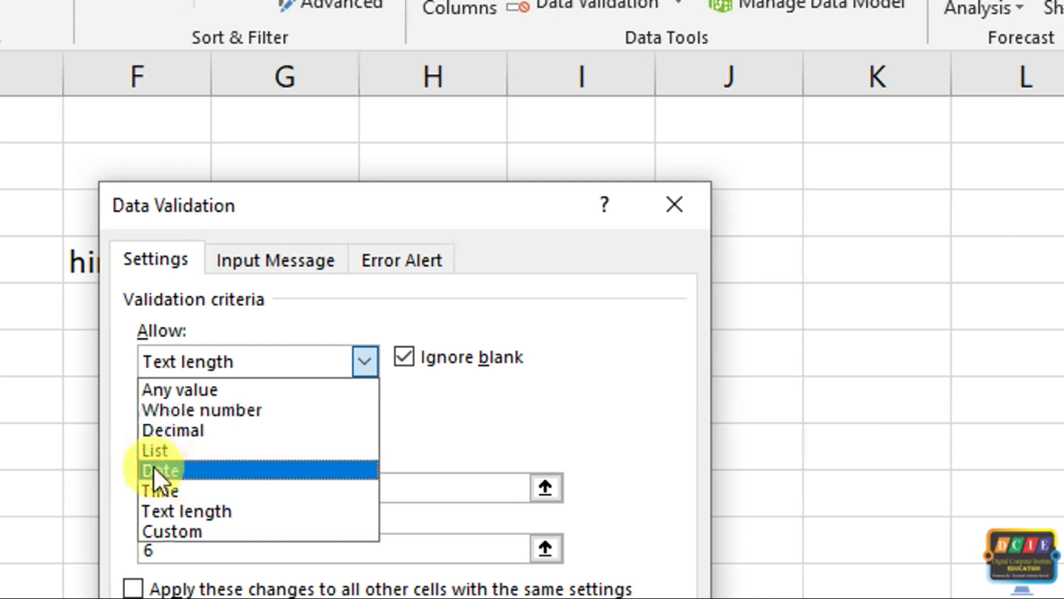
{"action": "left_click", "coordinate": [275, 306]}
{"action": "left_click", "coordinate": [903, 507]}
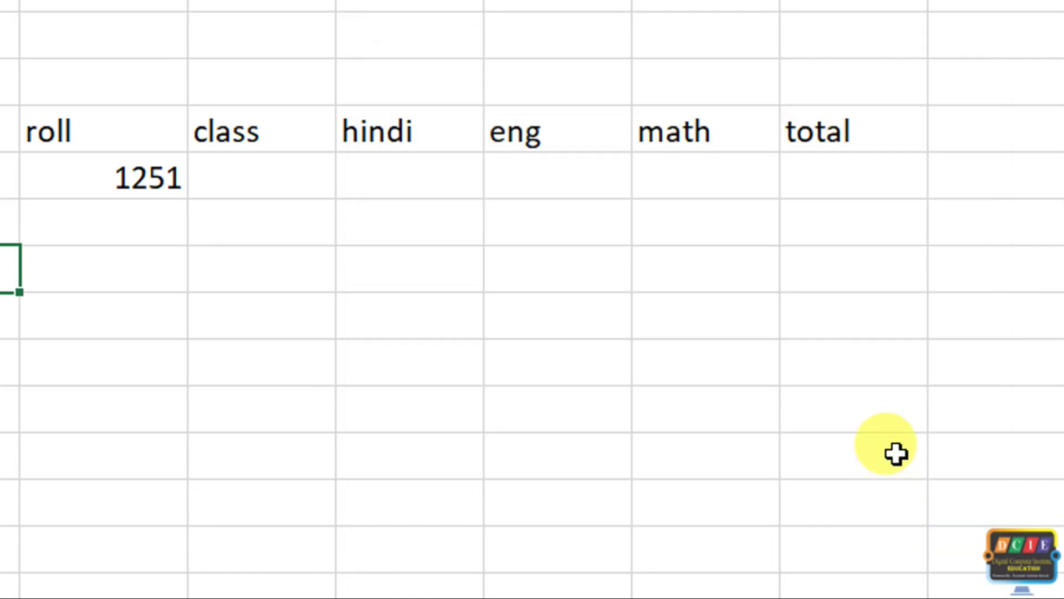
- Add a 'date' header in the cell right of total
{"action": "left_click", "coordinate": [867, 172]}
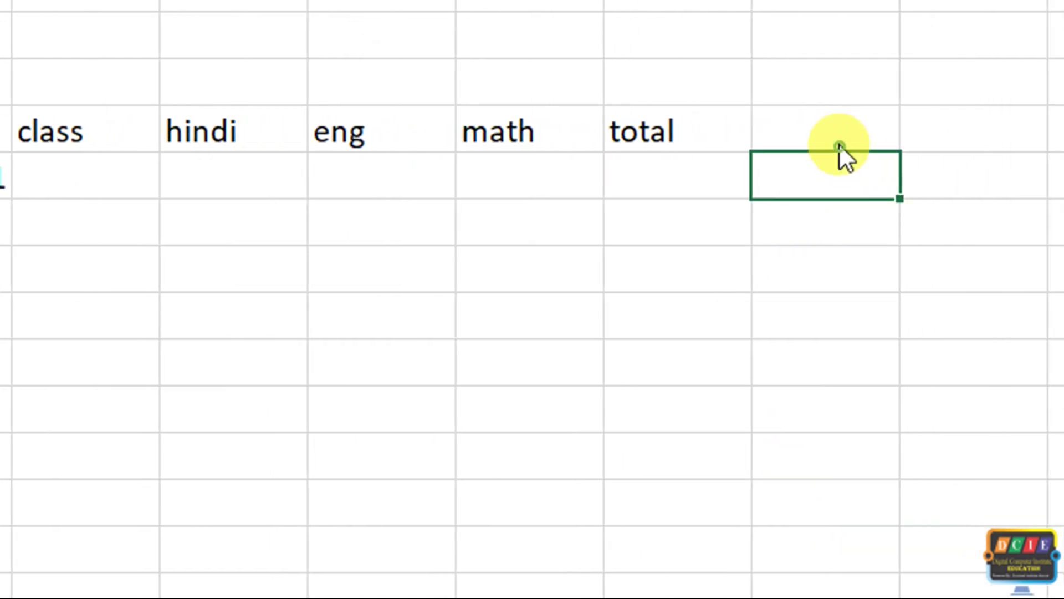
{"action": "left_click", "coordinate": [830, 112]}
{"action": "type", "text": "date"}
{"action": "left_click", "coordinate": [832, 175]}
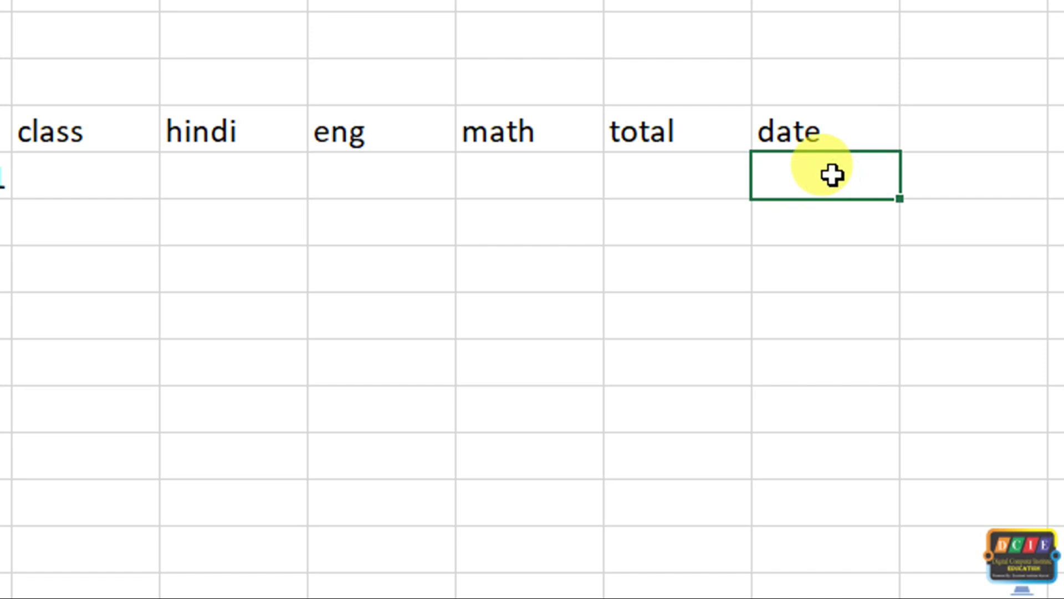
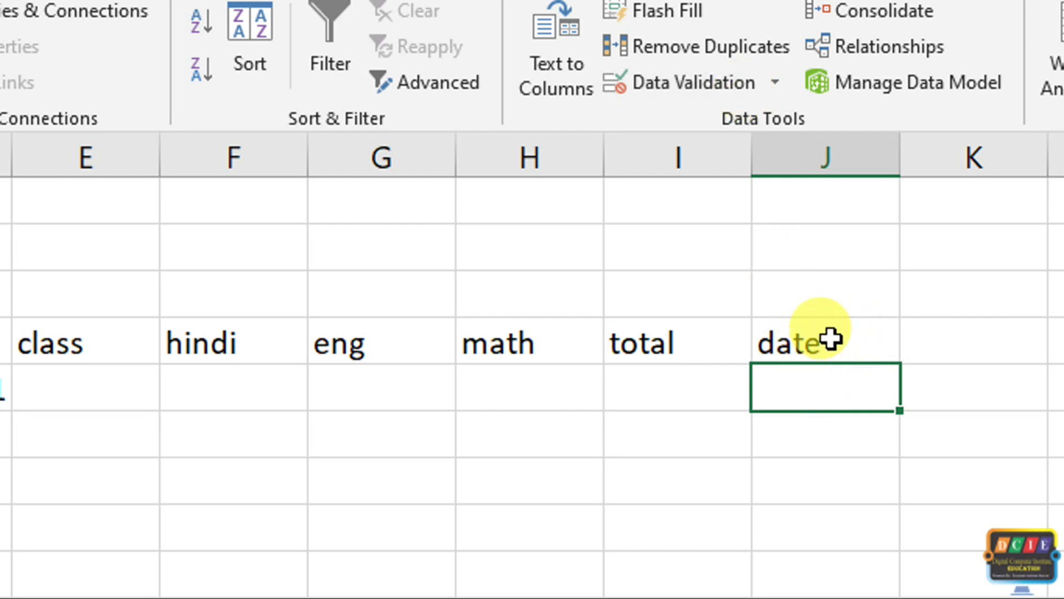
- For the cell below 'date', start a Data Validation rule allowing Date values between two limits
{"action": "left_click", "coordinate": [831, 349]}
{"action": "left_click", "coordinate": [830, 378]}
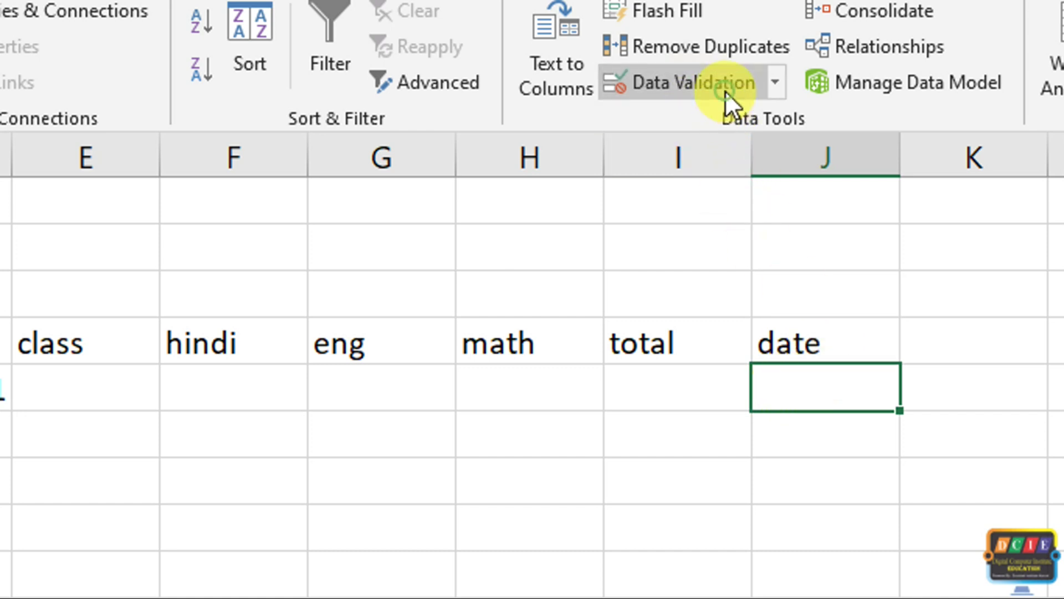
{"action": "left_click", "coordinate": [725, 88]}
{"action": "left_click", "coordinate": [381, 440]}
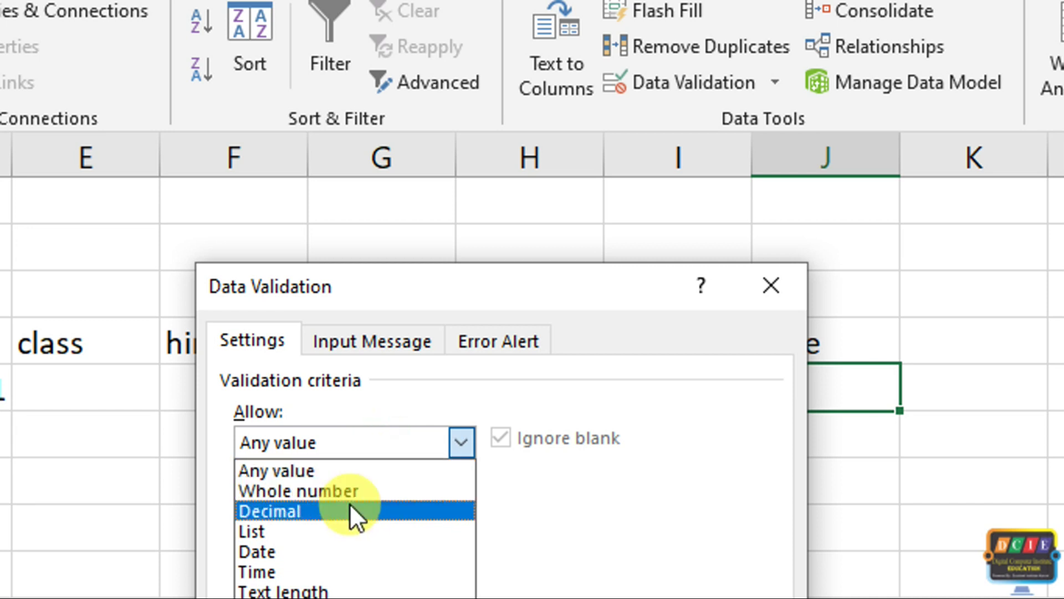
{"action": "left_click", "coordinate": [326, 471]}
{"action": "left_click", "coordinate": [350, 425]}
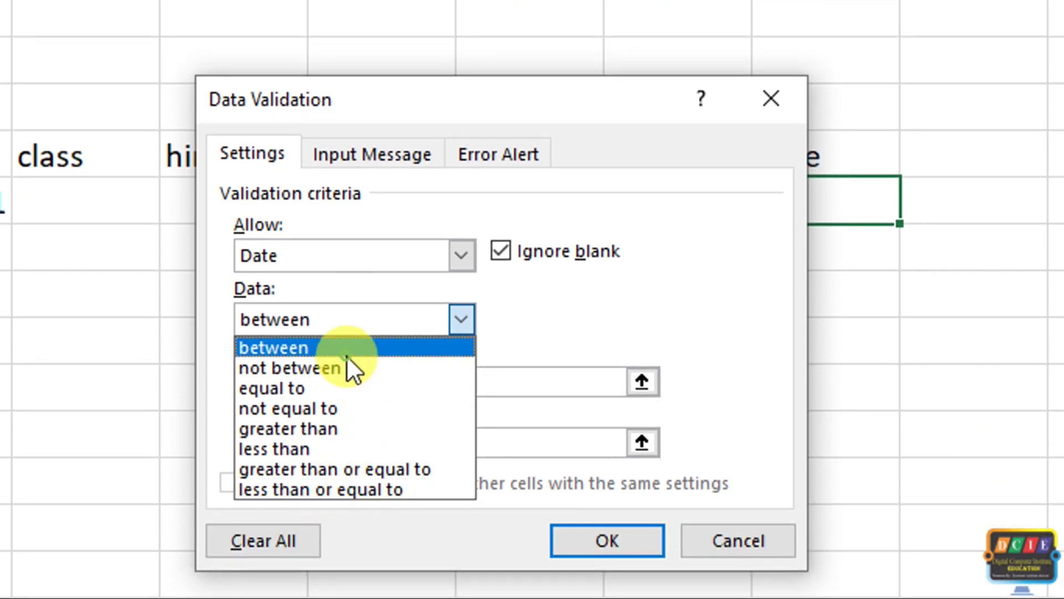
- Enter a 2020 start date and an end date of 31/02/2020, then try to apply the rule
{"action": "left_click", "coordinate": [347, 354]}
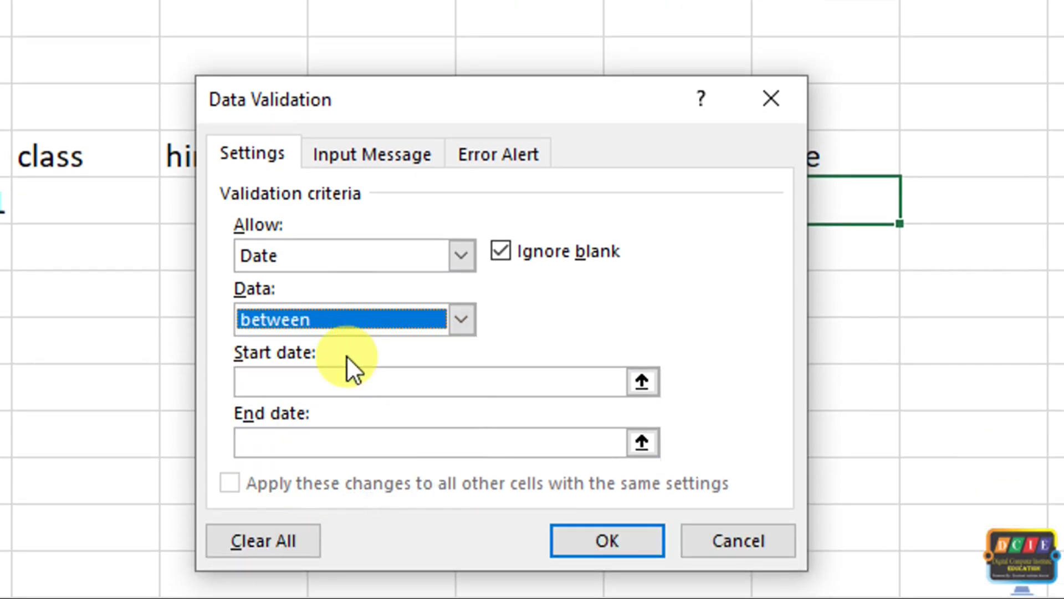
{"action": "left_click", "coordinate": [453, 380]}
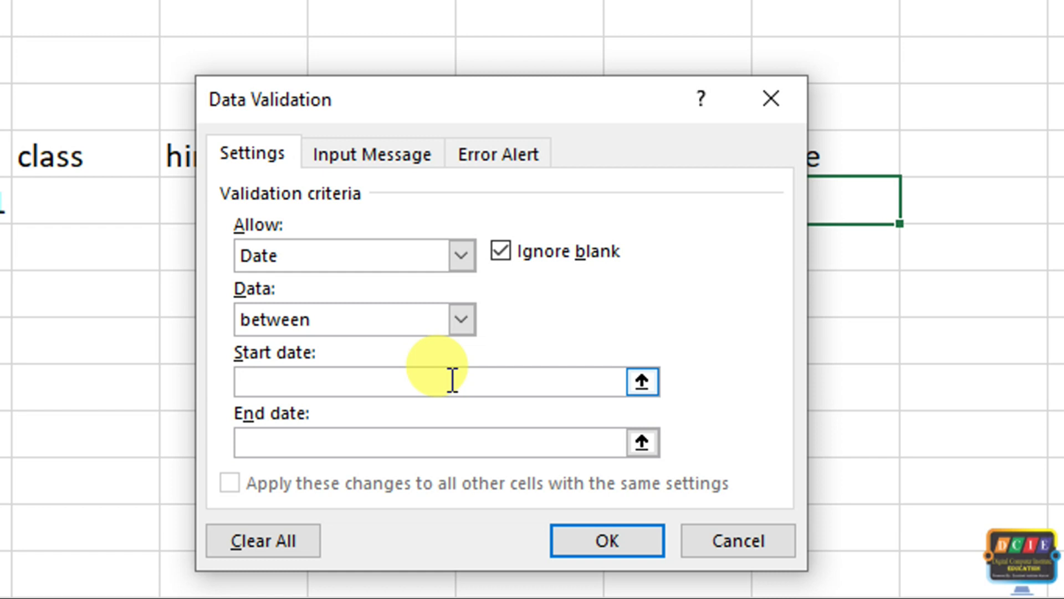
{"action": "type", "text": "01/02/2020"}
{"action": "left_click", "coordinate": [437, 444]}
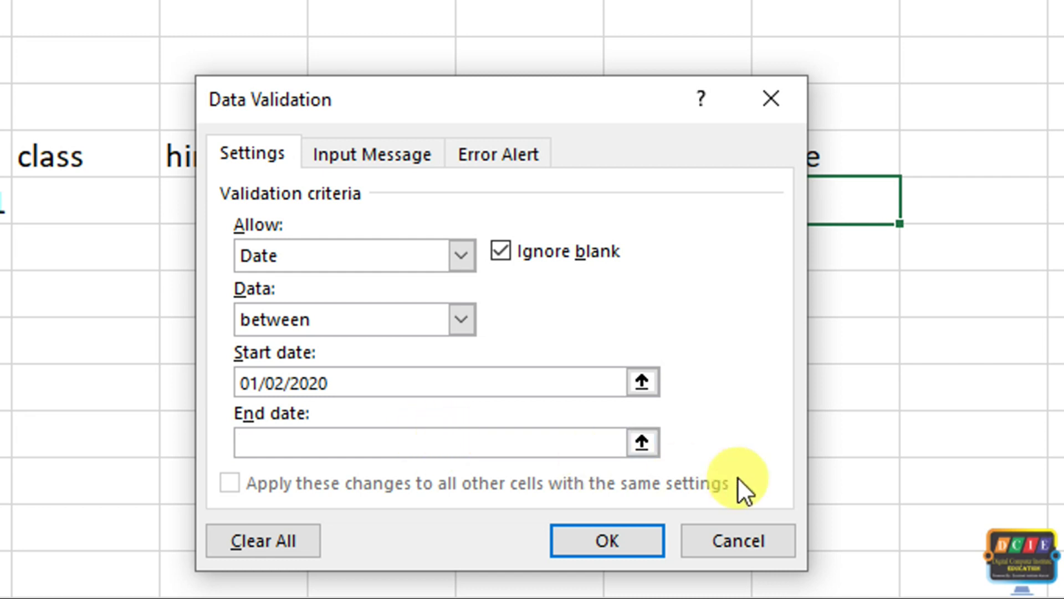
{"action": "type", "text": "31/"}
{"action": "type", "text": "02/"}
{"action": "type", "text": "2020"}
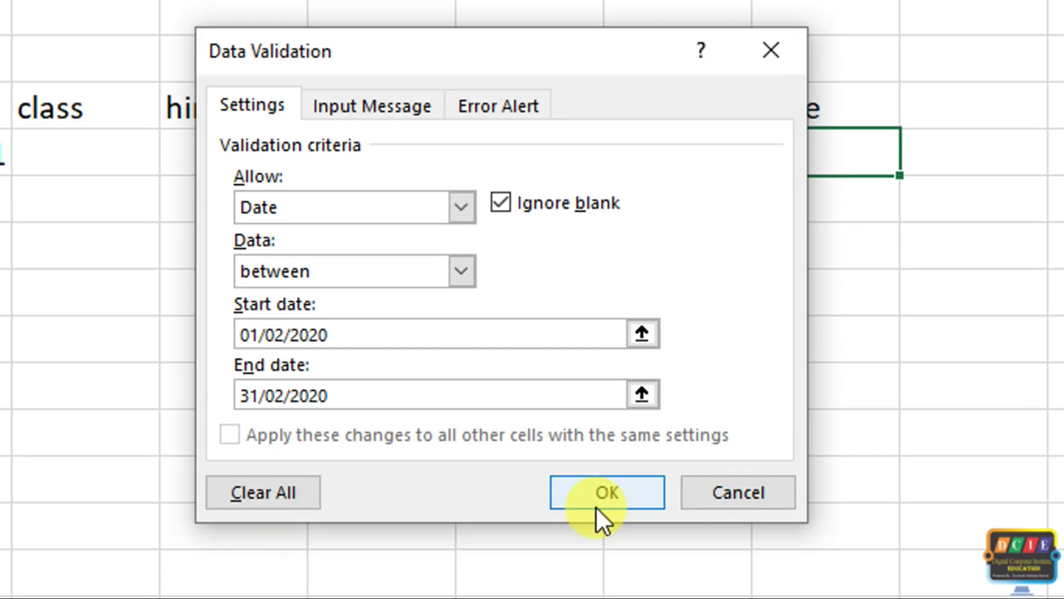
{"action": "left_click", "coordinate": [604, 538]}
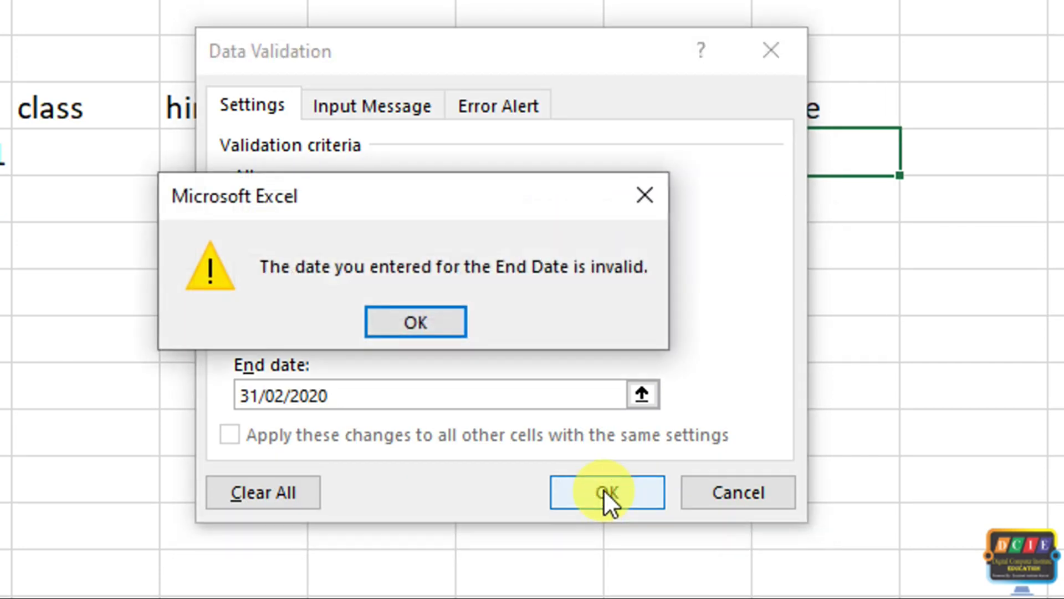
- After the invalid-date warning, correct the start date and change the end date to 01/31/2020
{"action": "left_click", "coordinate": [424, 324]}
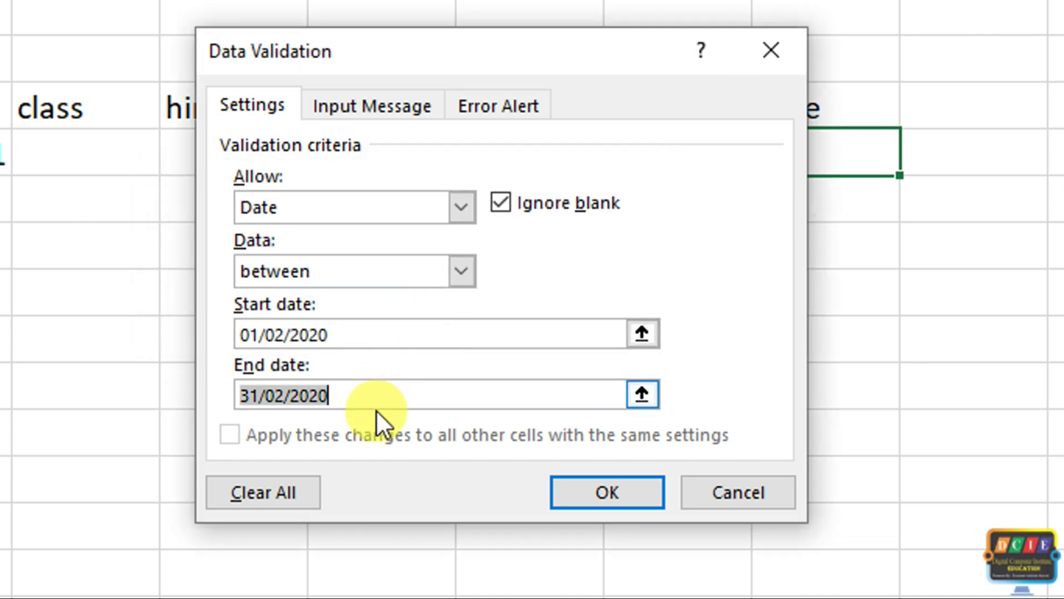
{"action": "left_click", "coordinate": [283, 334]}
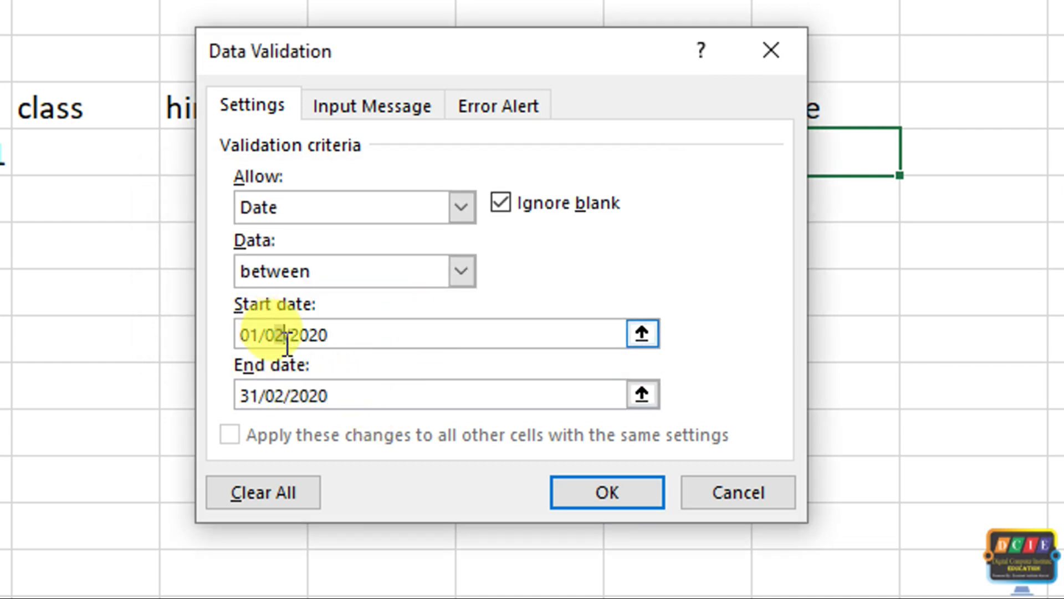
{"action": "key", "text": "BackSpace"}
{"action": "type", "text": "1"}
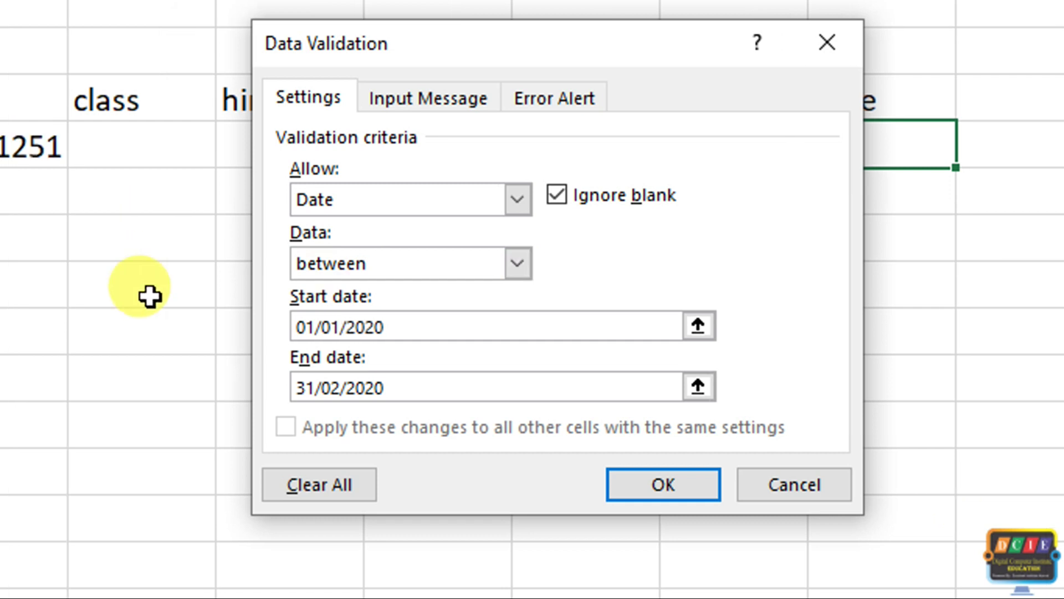
{"action": "left_click", "coordinate": [311, 388]}
{"action": "key", "text": "BackSpace"}
{"action": "key", "text": "BackSpace"}
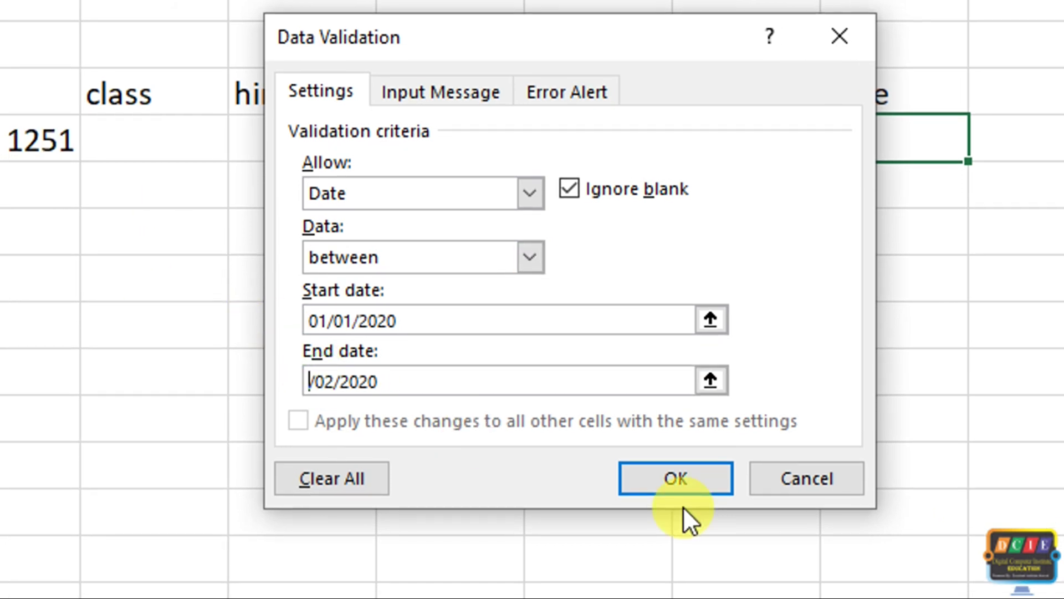
{"action": "type", "text": "01+"}
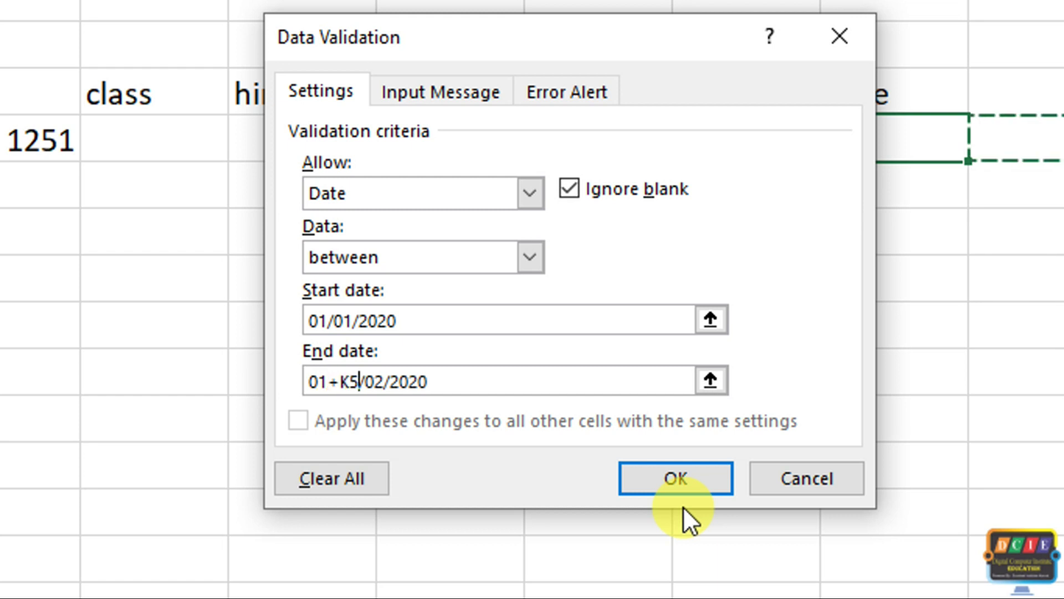
{"action": "key", "text": "BackSpace"}
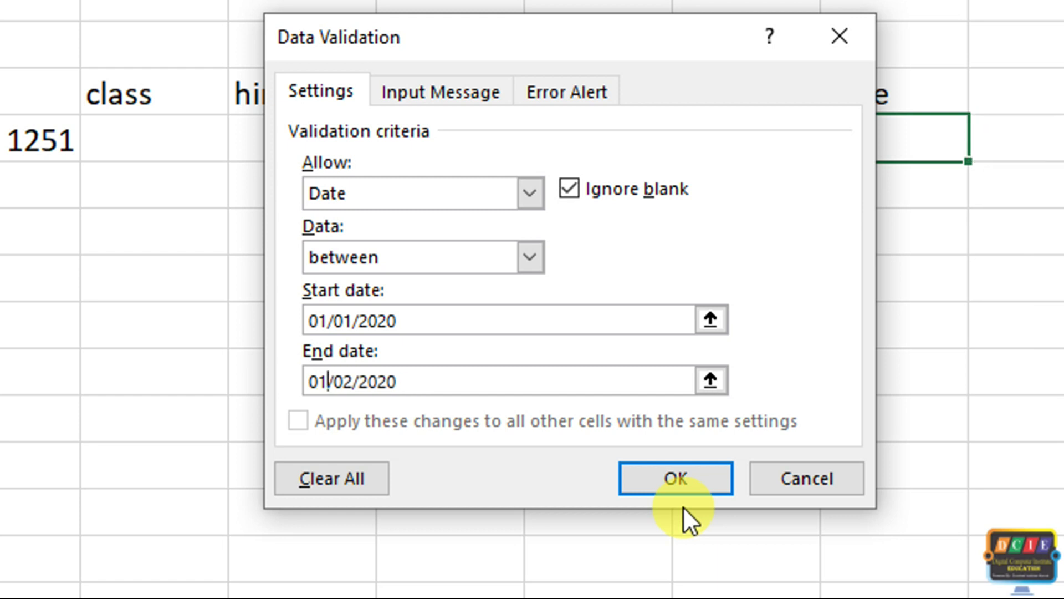
{"action": "type", "text": "+K5"}
{"action": "key", "text": "BackSpace"}
{"action": "key", "text": "BackSpace"}
{"action": "key", "text": "BackSpace"}
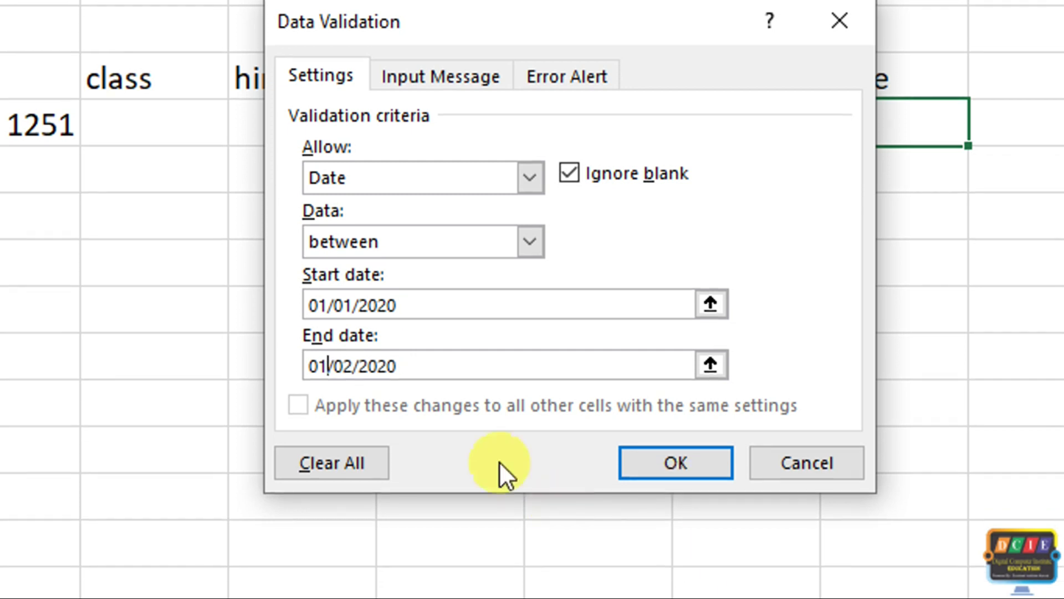
{"action": "left_click", "coordinate": [353, 366]}
{"action": "key", "text": "BackSpace"}
{"action": "key", "text": "BackSpace"}
{"action": "type", "text": "31"}
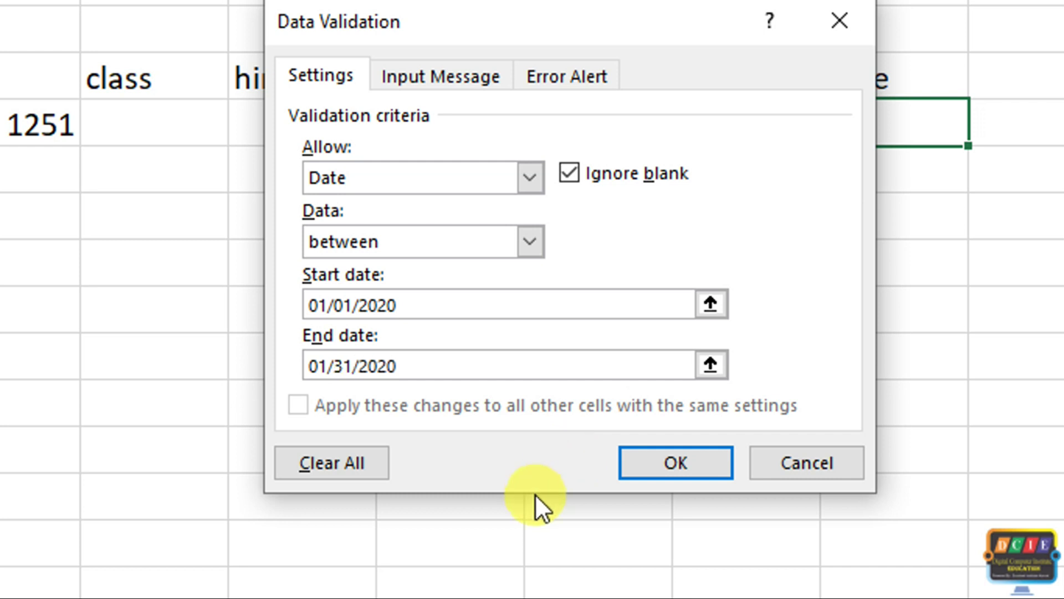
{"action": "left_click", "coordinate": [641, 463]}
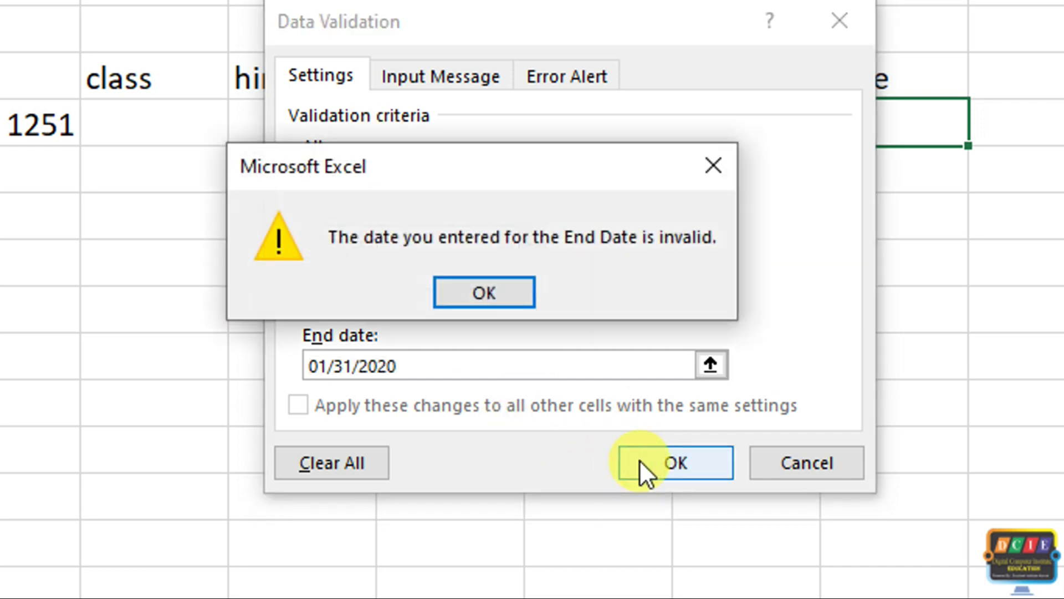
- Dismiss the repeated invalid end date warnings and reopen Data Validation
{"action": "left_click", "coordinate": [510, 302]}
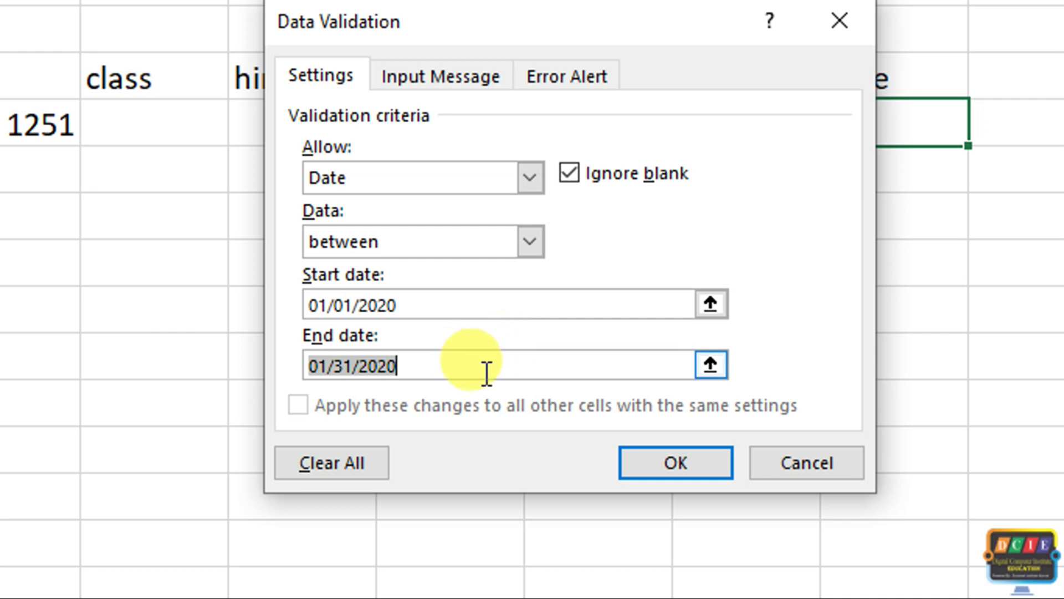
{"action": "left_click", "coordinate": [654, 453]}
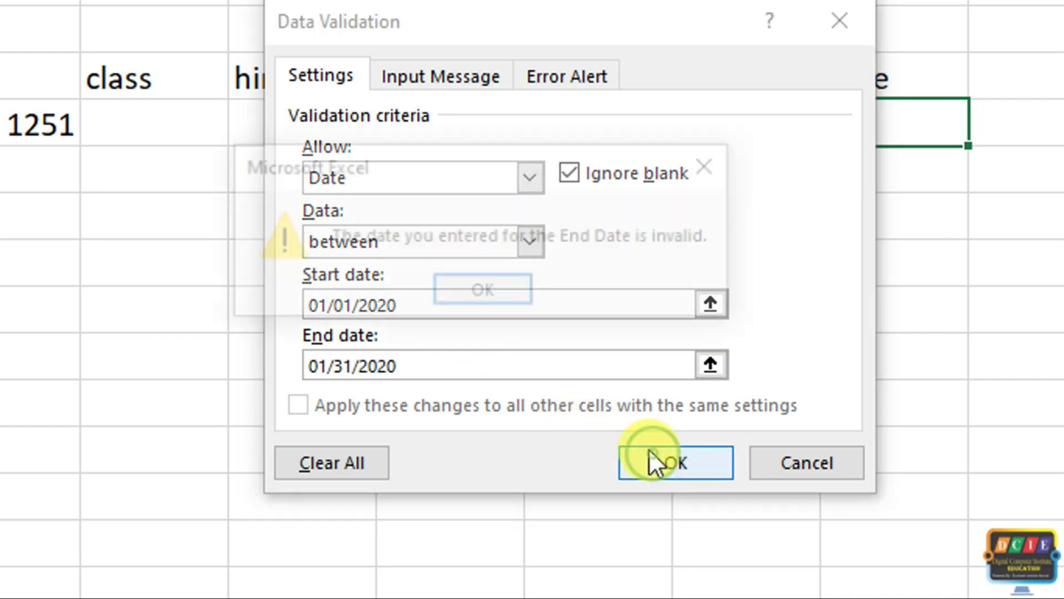
{"action": "left_click", "coordinate": [486, 298]}
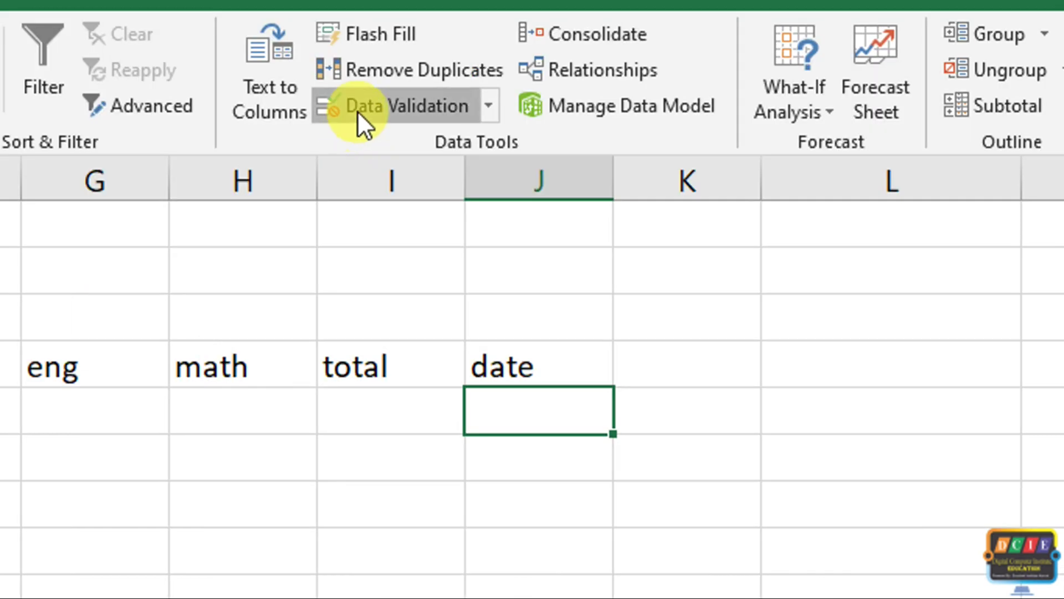
{"action": "left_click", "coordinate": [357, 111]}
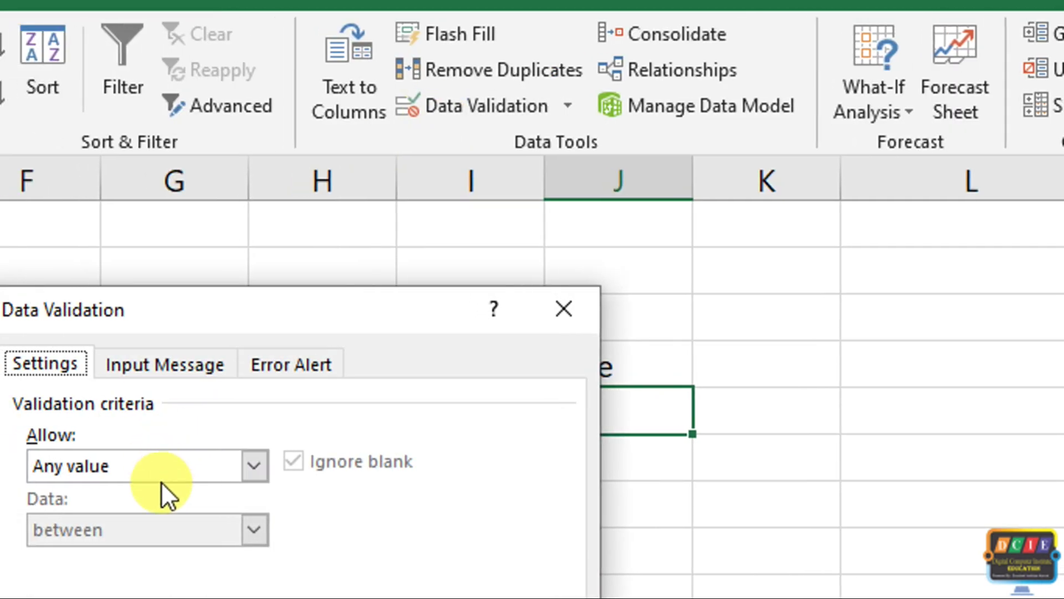
- Allow only dates between 01/01/2020 and 31/01/2020 in the cell and confirm
{"action": "left_click", "coordinate": [139, 471]}
{"action": "left_click", "coordinate": [75, 578]}
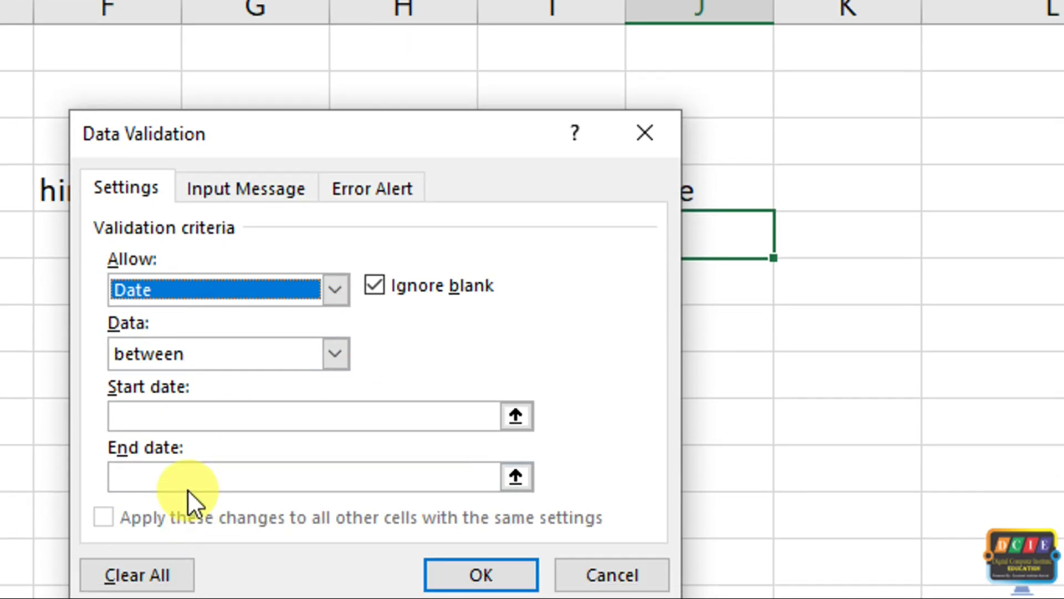
{"action": "left_click", "coordinate": [229, 419]}
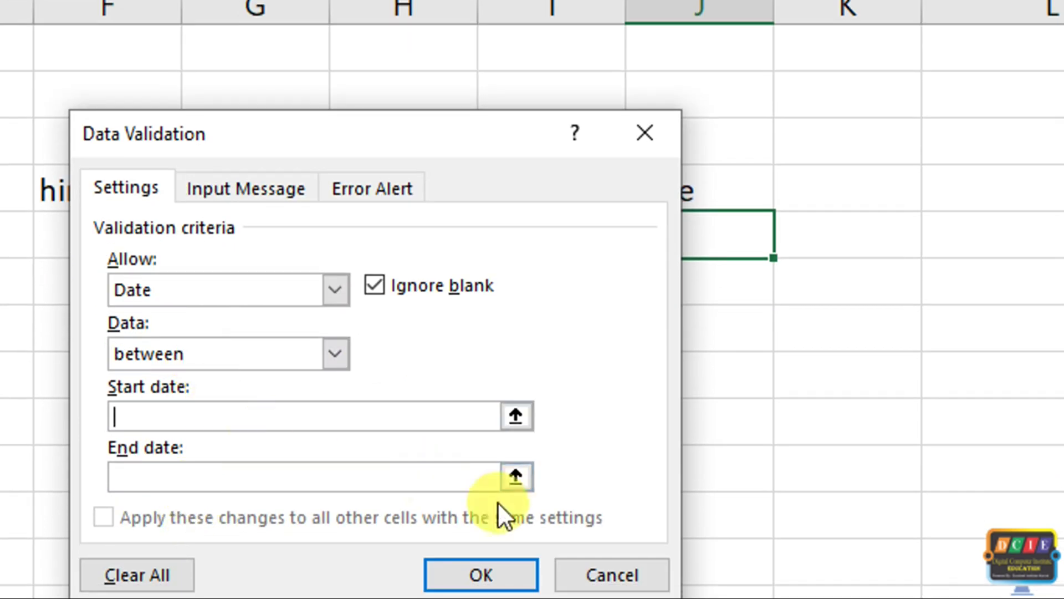
{"action": "type", "text": "01/01/2020"}
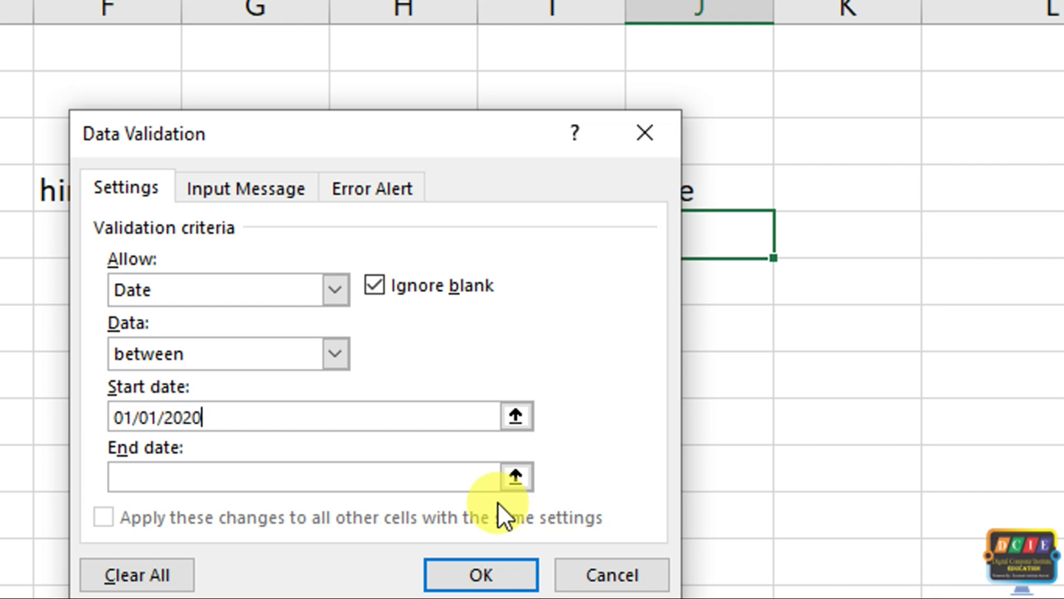
{"action": "left_click", "coordinate": [480, 476]}
{"action": "type", "text": "31/01/"}
{"action": "type", "text": "2020"}
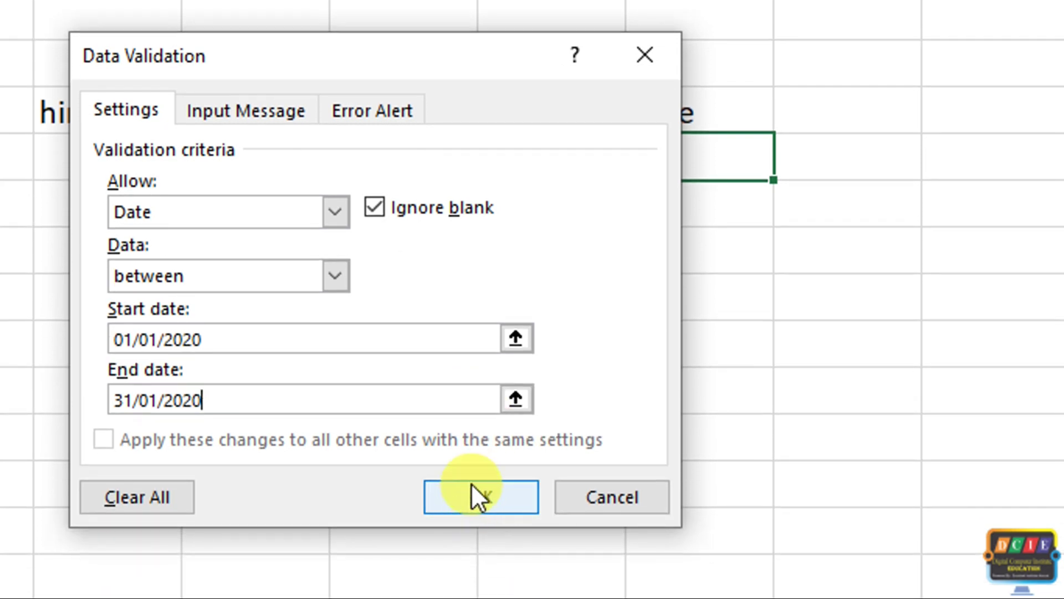
{"action": "left_click", "coordinate": [475, 490]}
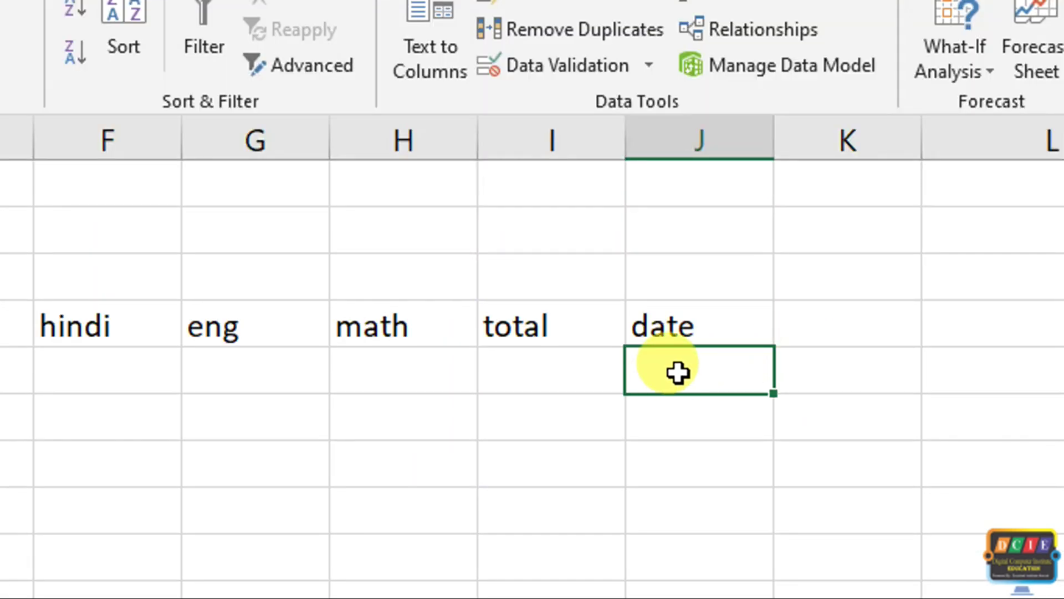
- Extend the 01-01-2020 to 31-01-2020 date rule to cells J6:J10 under the date heading
{"action": "left_click", "coordinate": [685, 377]}
{"action": "left_click_drag", "start_coordinate": [685, 377], "coordinate": [706, 475]}
{"action": "left_click", "coordinate": [841, 399]}
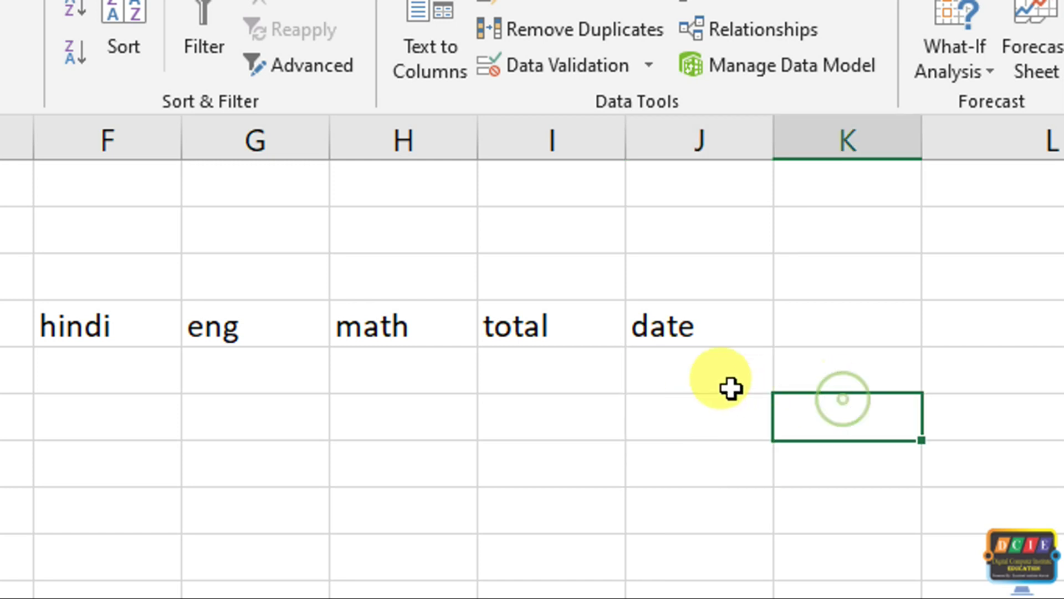
{"action": "left_click", "coordinate": [721, 374]}
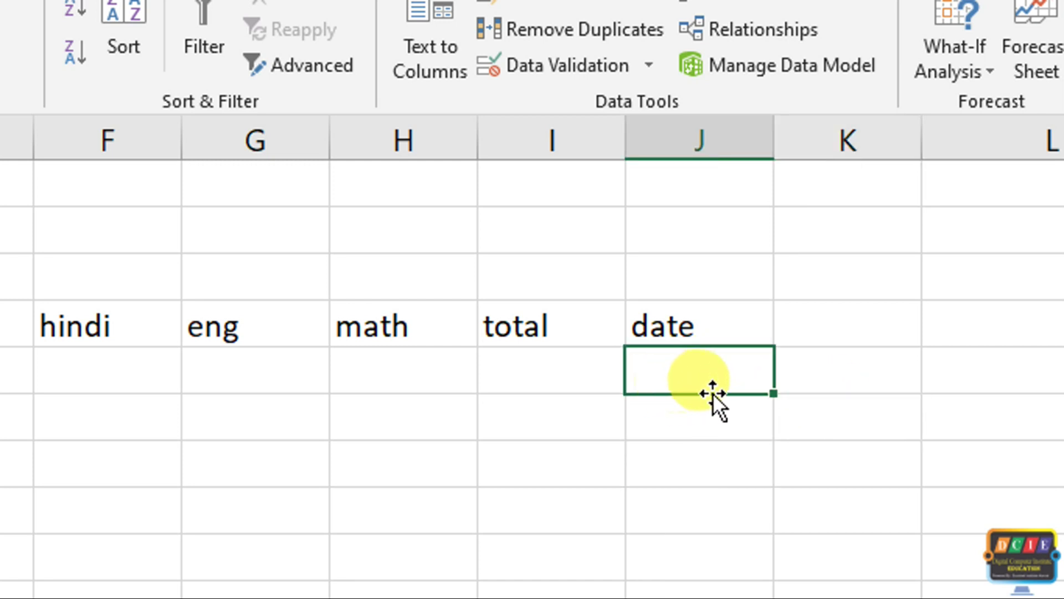
{"action": "left_click_drag", "start_coordinate": [704, 388], "coordinate": [718, 518]}
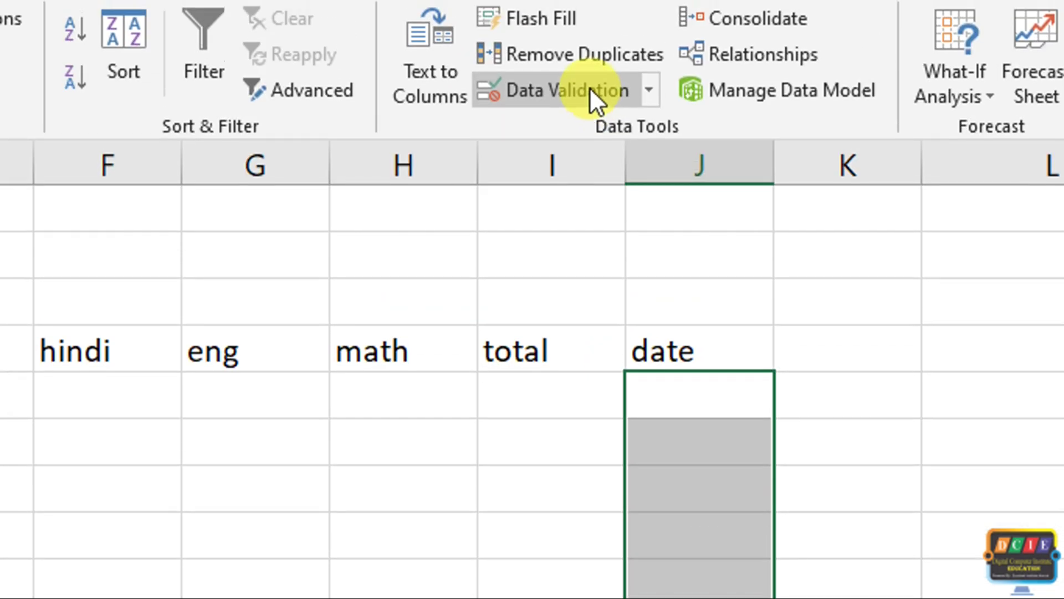
{"action": "left_click", "coordinate": [590, 89]}
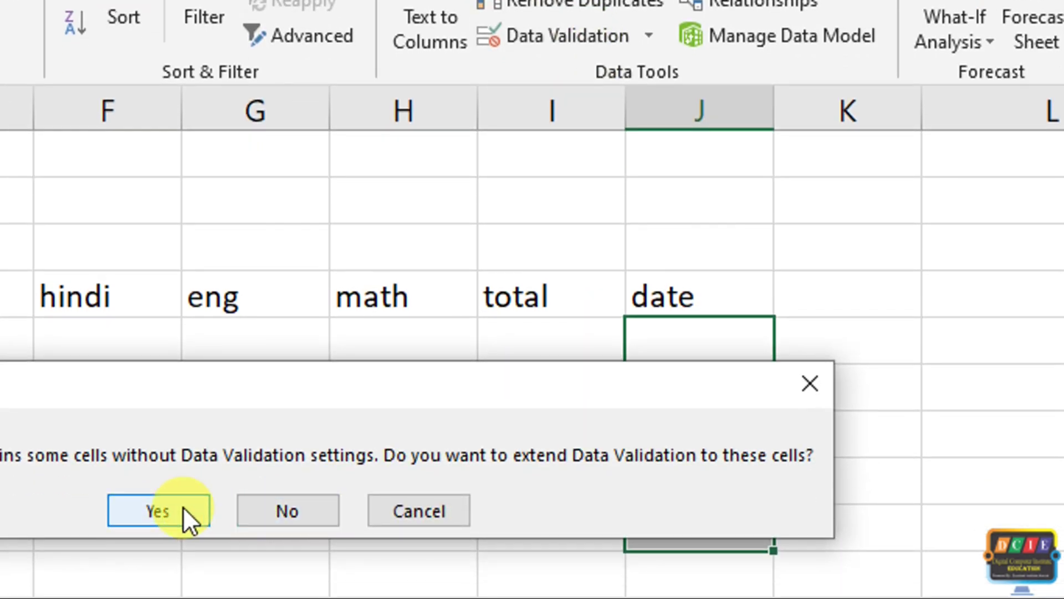
{"action": "left_click", "coordinate": [183, 507]}
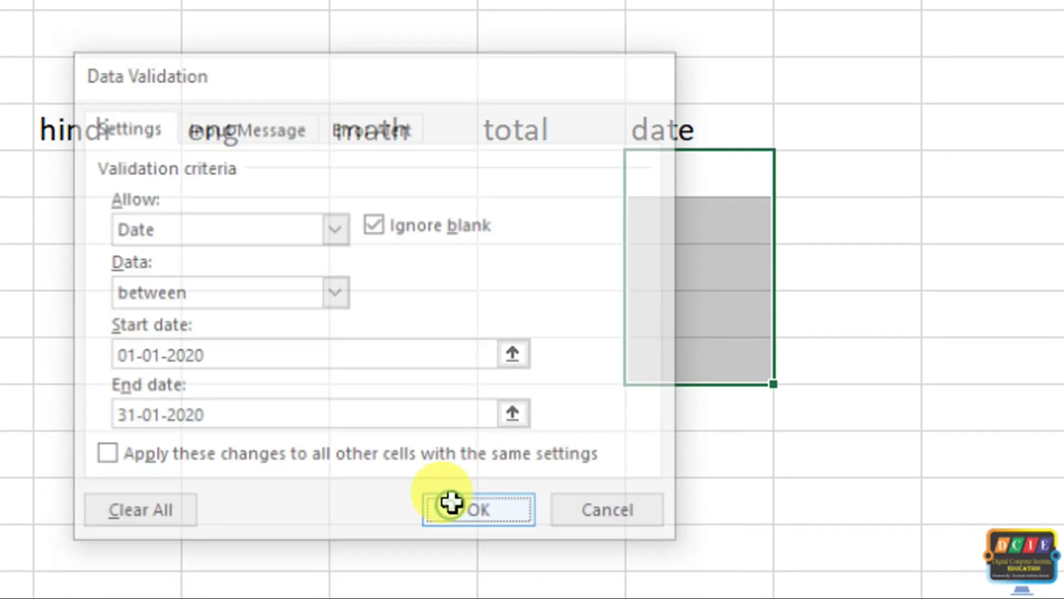
{"action": "left_click", "coordinate": [444, 522]}
{"action": "left_click", "coordinate": [711, 460]}
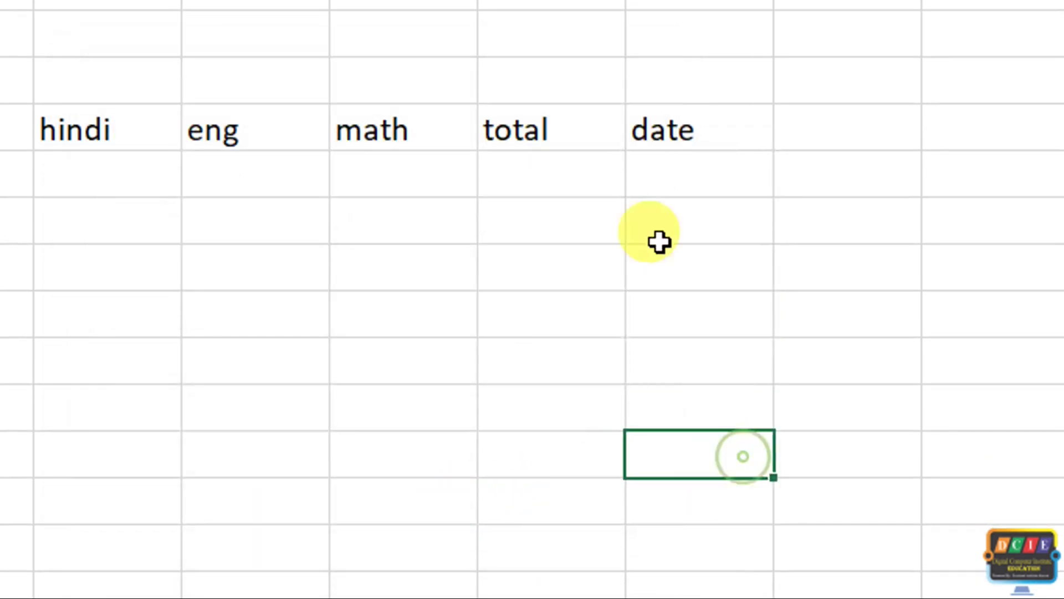
{"action": "left_click", "coordinate": [683, 186]}
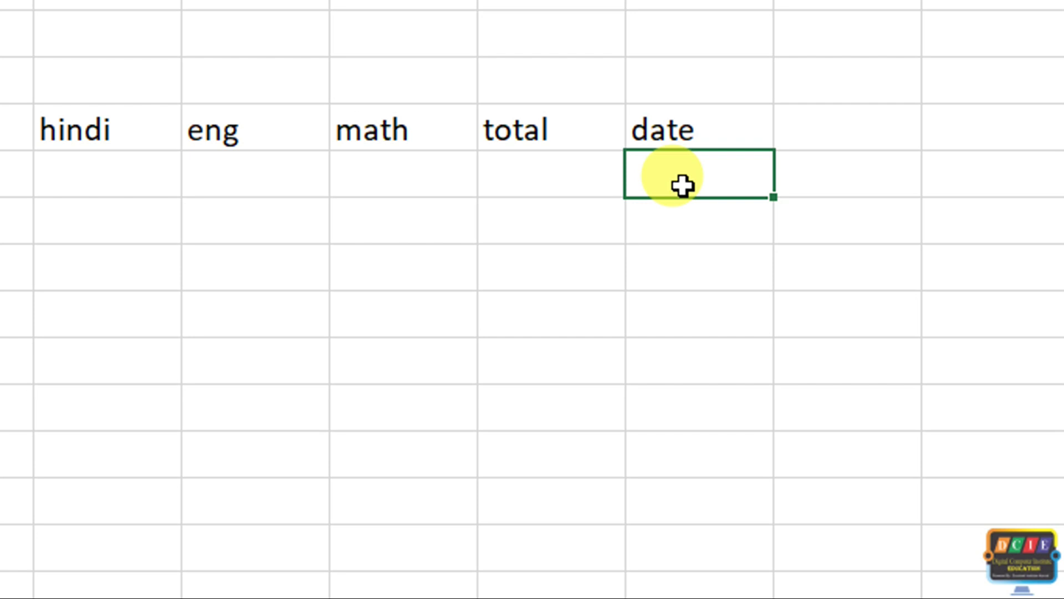
- Enter 02/01/2020 in the first cell under the date heading
{"action": "type", "text": "02/"}
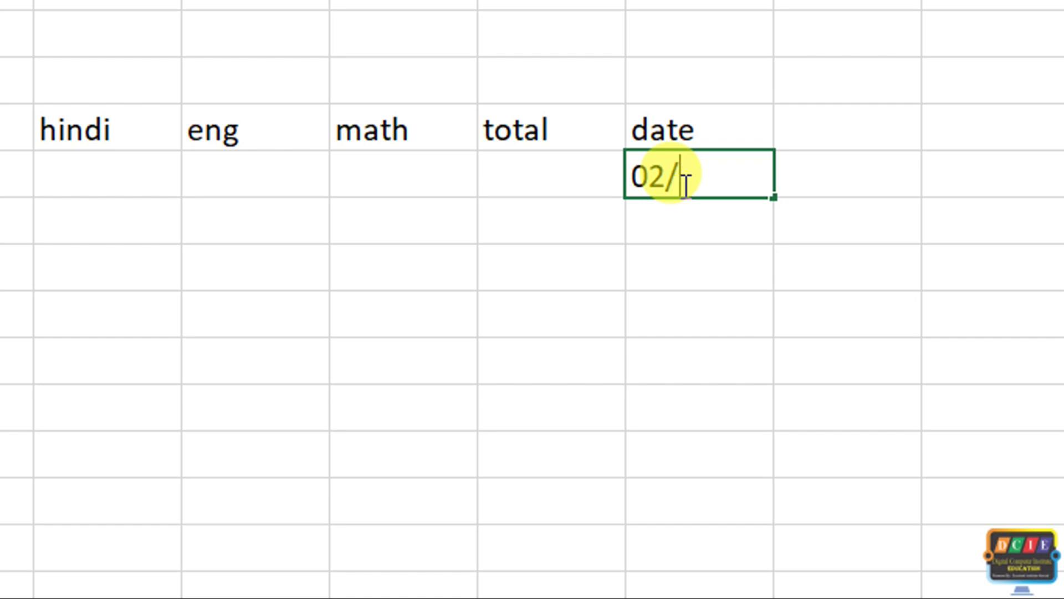
{"action": "type", "text": "01/2020"}
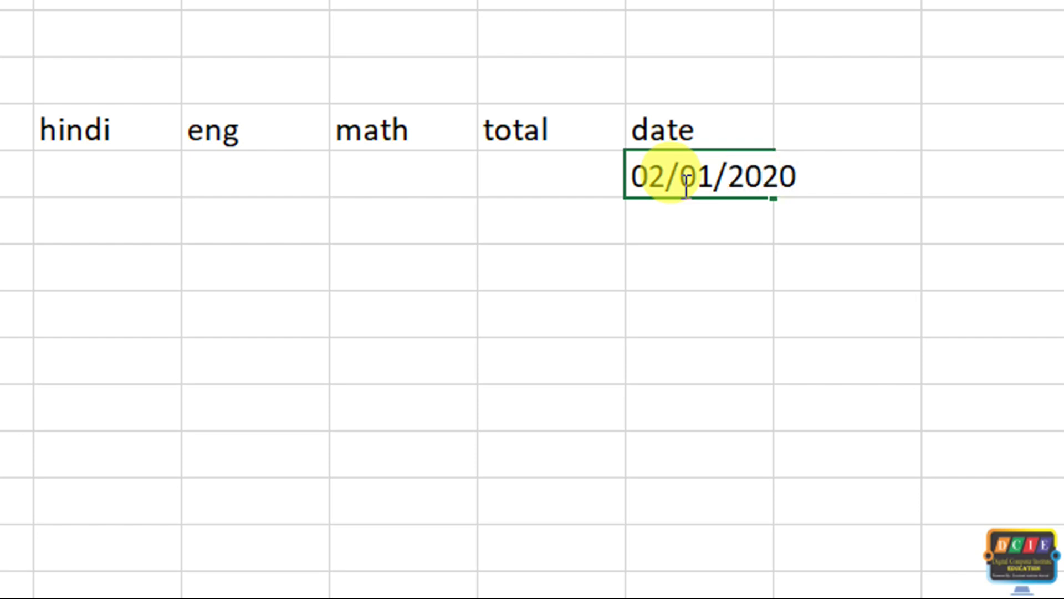
{"action": "key", "text": "Return"}
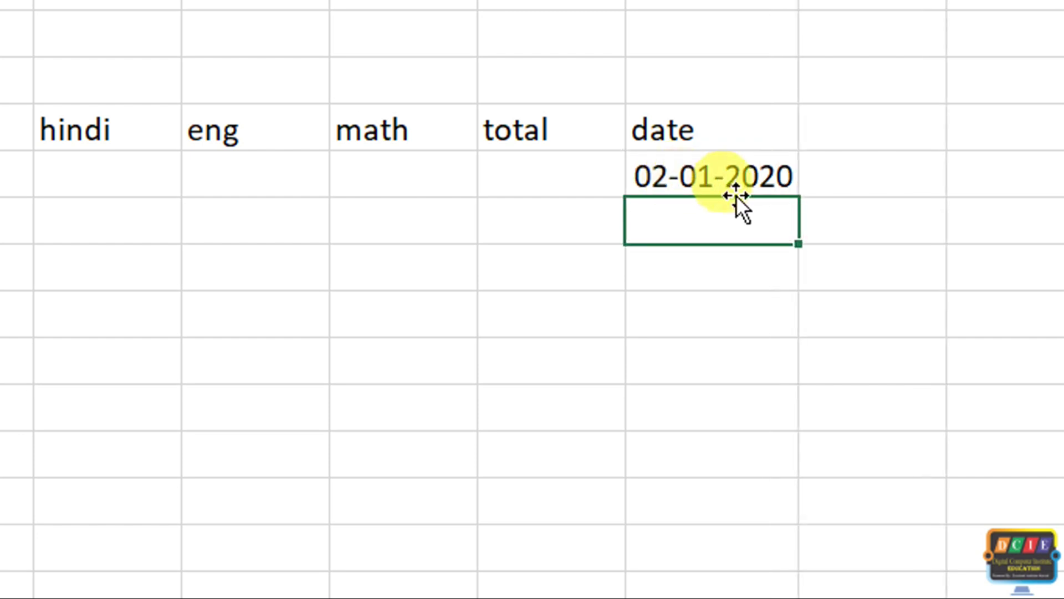
{"action": "left_click", "coordinate": [715, 174]}
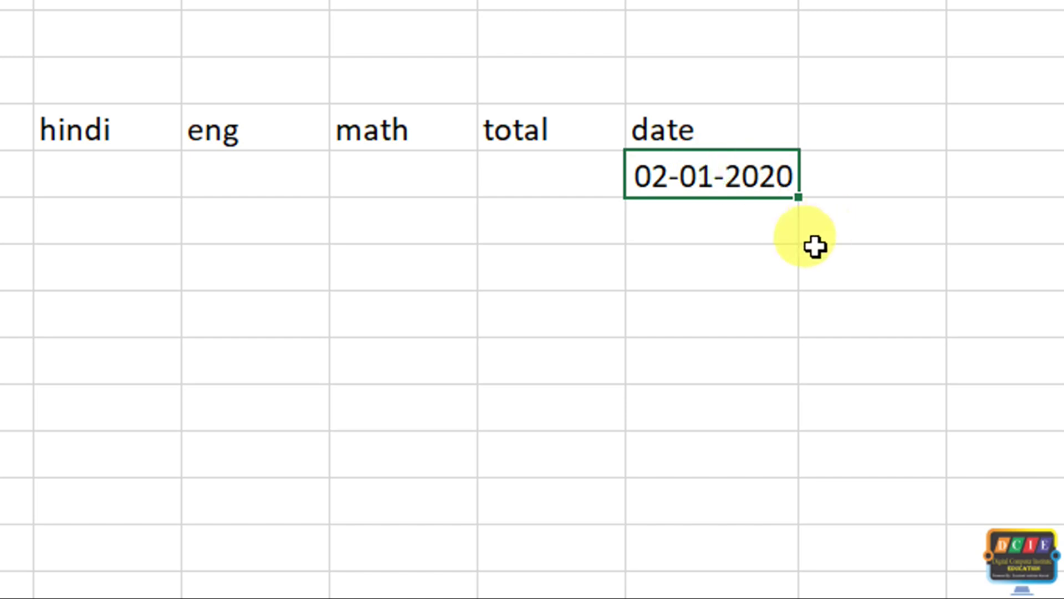
{"action": "left_click", "coordinate": [727, 224]}
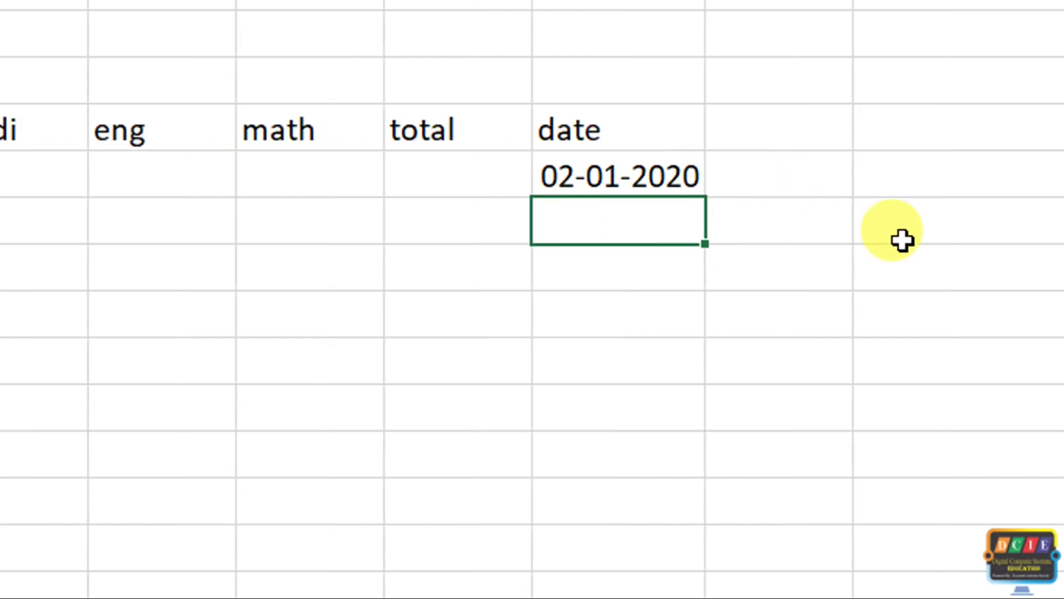
- Try entering 01/02/2020 in the next cell, which the validation rule rejects
{"action": "type", "text": "1"}
{"action": "key", "text": "BackSpace"}
{"action": "type", "text": "01/02"}
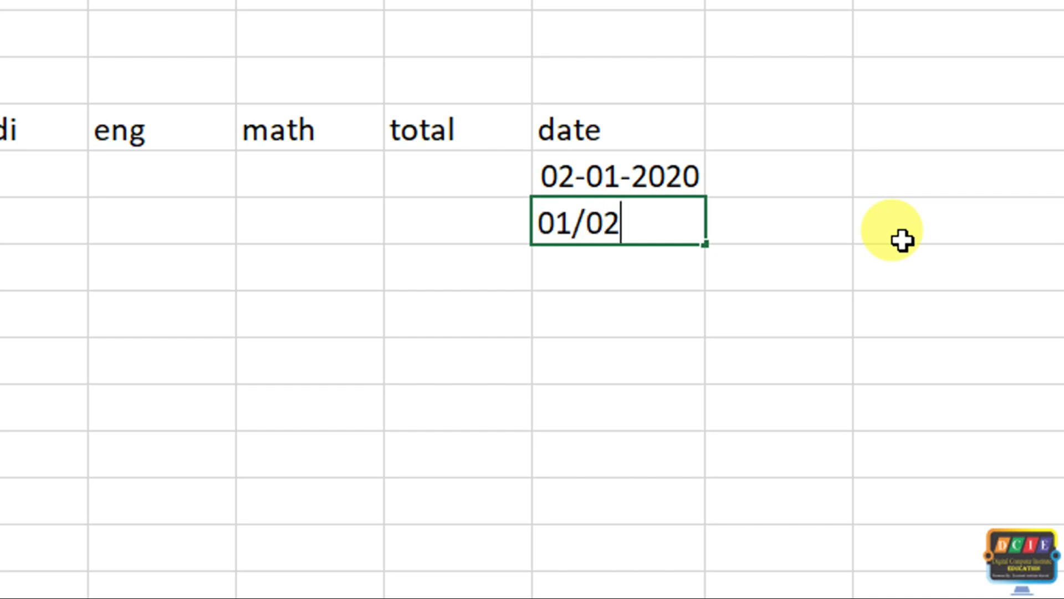
{"action": "type", "text": "/2020"}
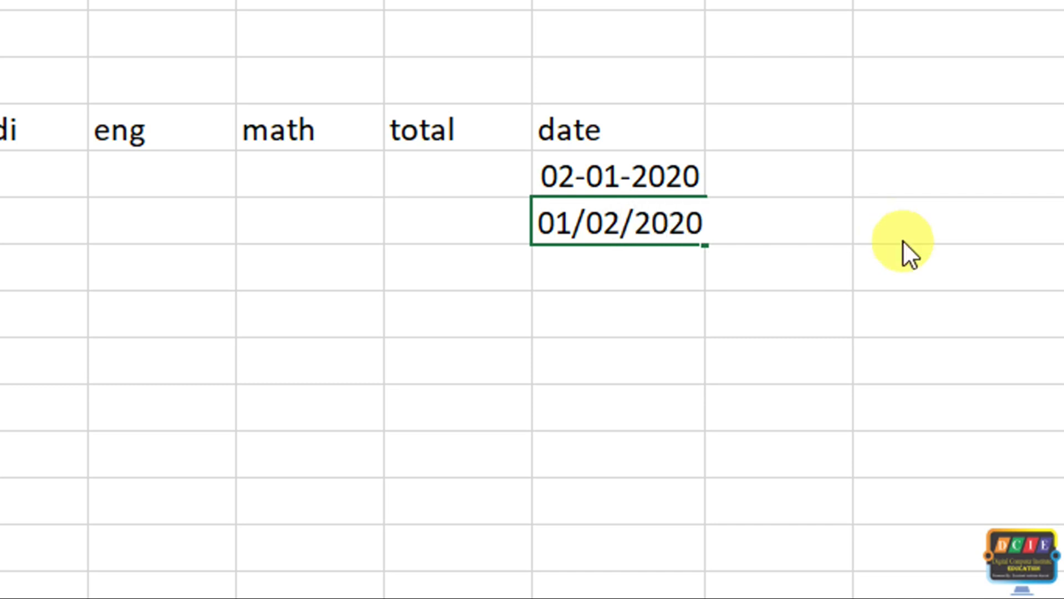
{"action": "key", "text": "Return"}
{"action": "key", "text": "Return"}
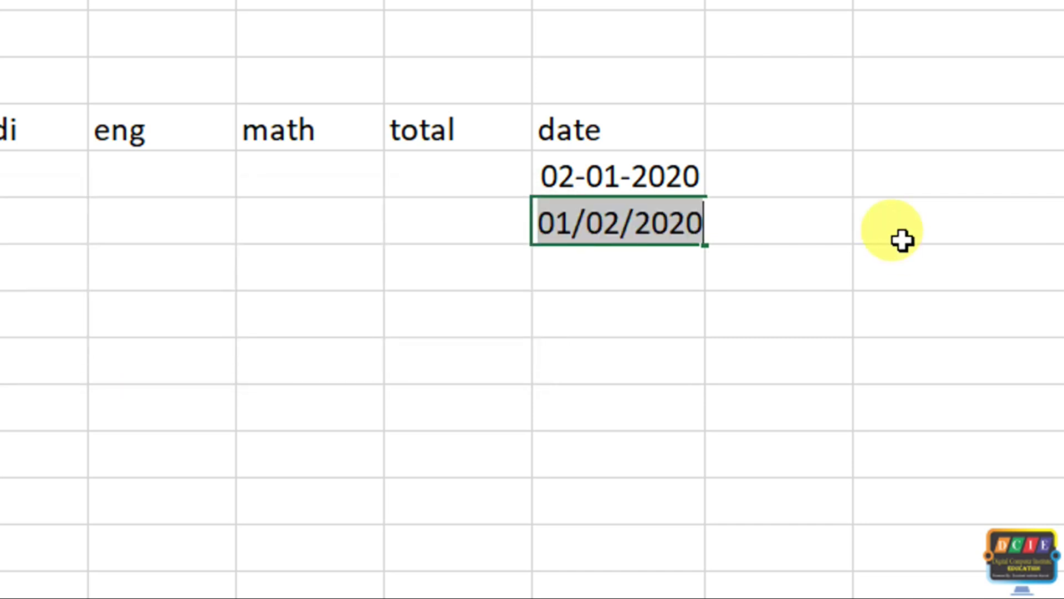
{"action": "key", "text": "Return"}
{"action": "key", "text": "Return"}
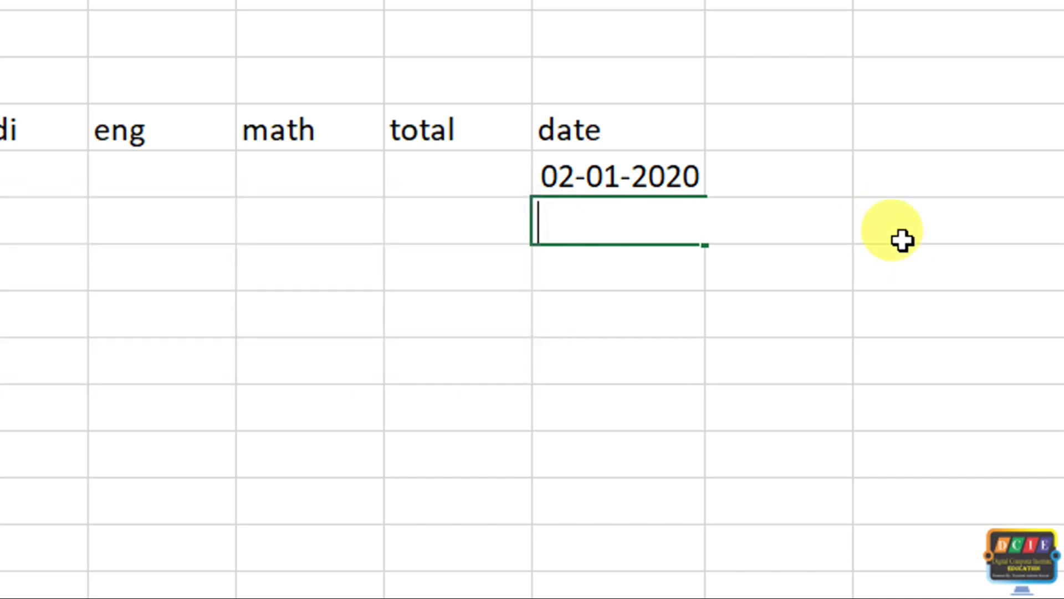
{"action": "type", "text": "1/02/2020"}
{"action": "key", "text": "Return"}
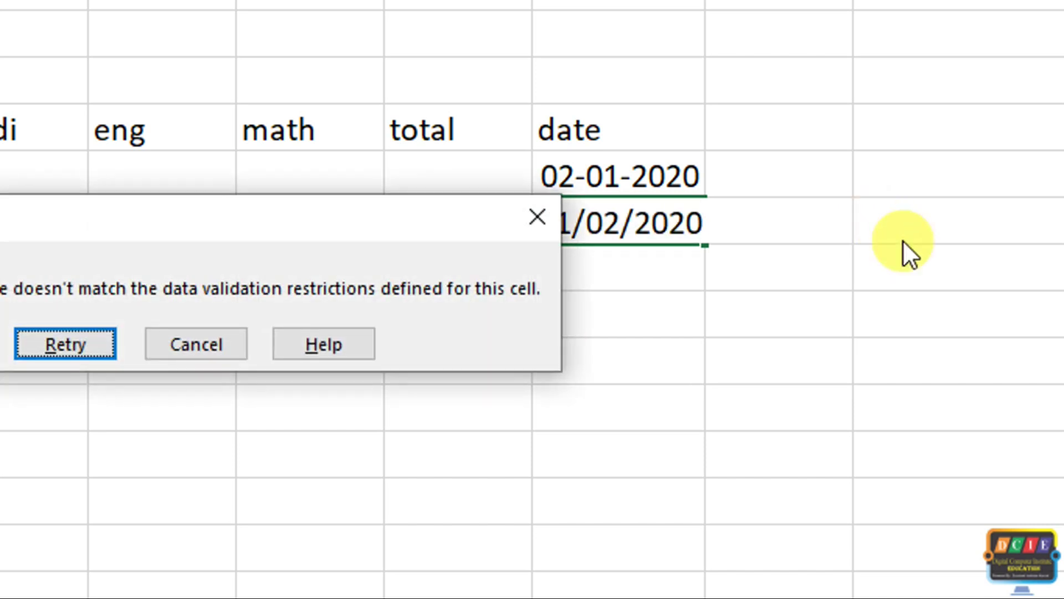
{"action": "key", "text": "Return"}
- Replace the rejected February date with 25/01/2020
{"action": "key", "text": "BackSpace"}
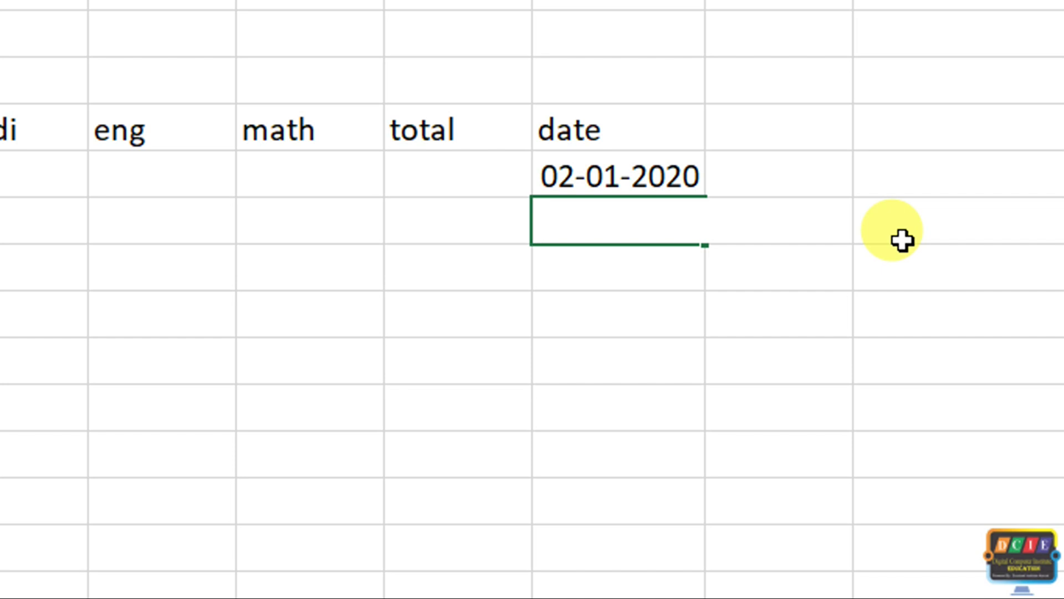
{"action": "type", "text": "25/01/2020"}
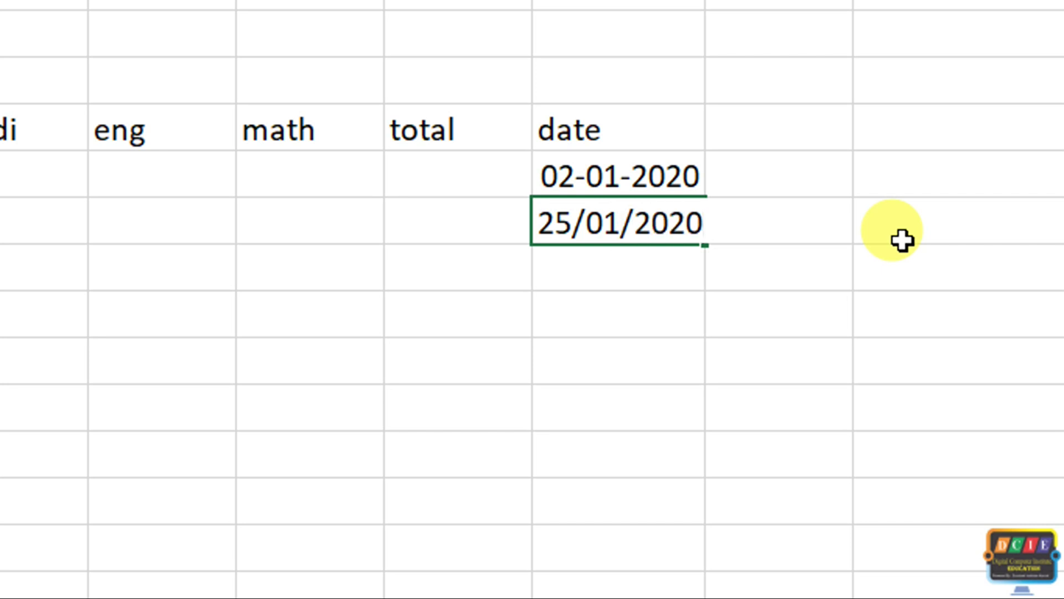
{"action": "key", "text": "Return"}
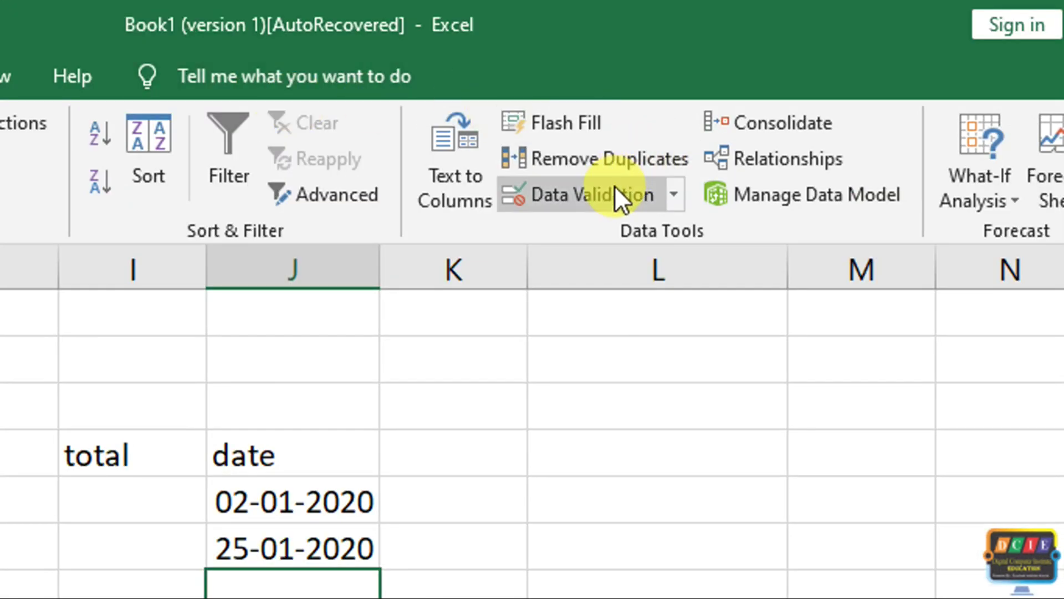
{"action": "left_click", "coordinate": [614, 186]}
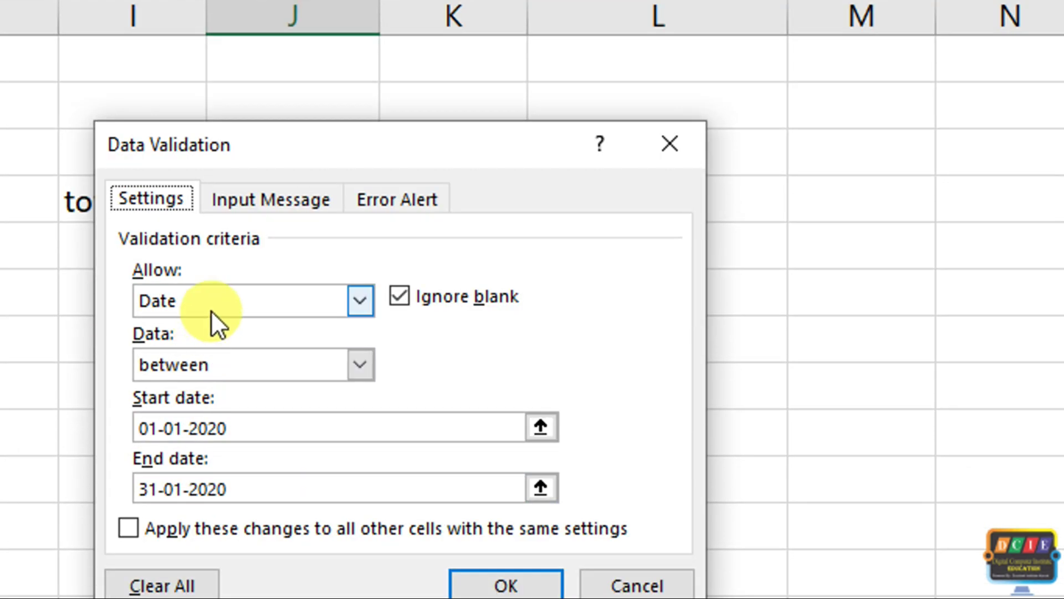
{"action": "left_click", "coordinate": [211, 310]}
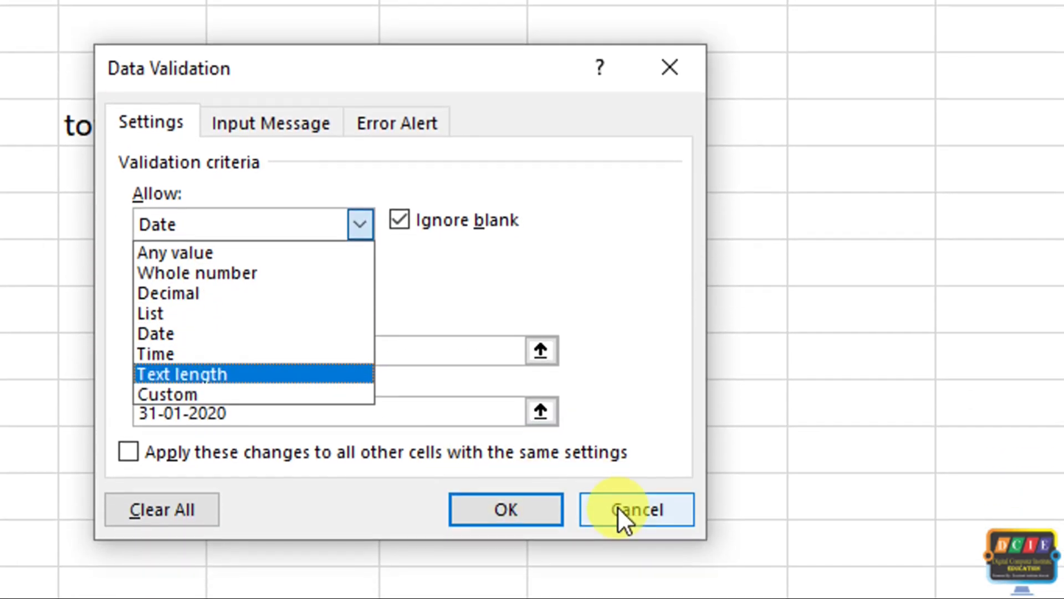
{"action": "left_click", "coordinate": [619, 508]}
- Add the heading 'time' beside the date heading
{"action": "left_click", "coordinate": [490, 116]}
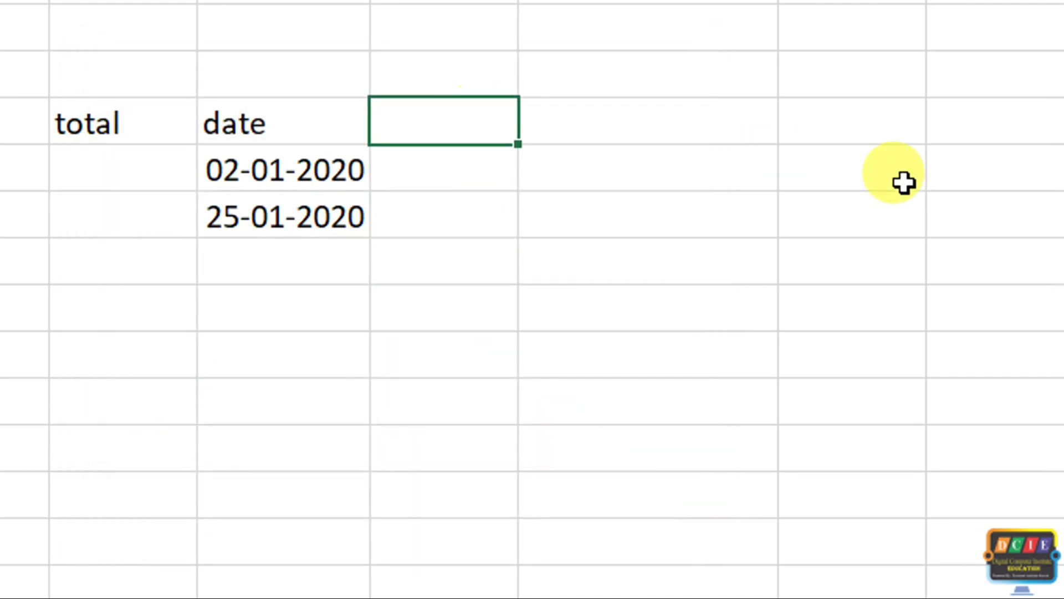
{"action": "type", "text": "time"}
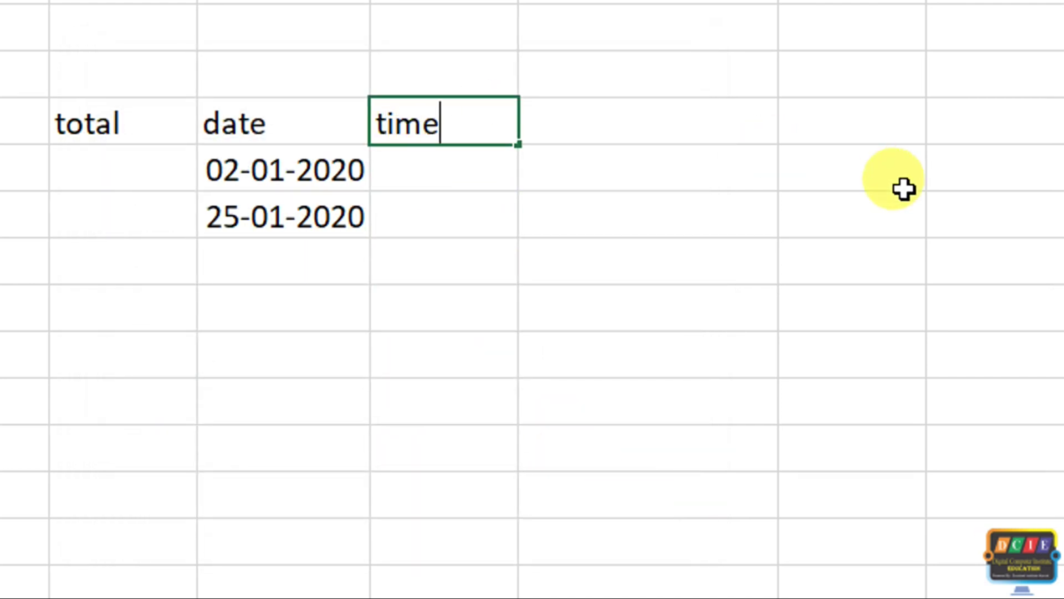
{"action": "left_click", "coordinate": [561, 227]}
- Restrict the cell under 'time' to Time values less than 09:00
{"action": "left_click", "coordinate": [452, 180]}
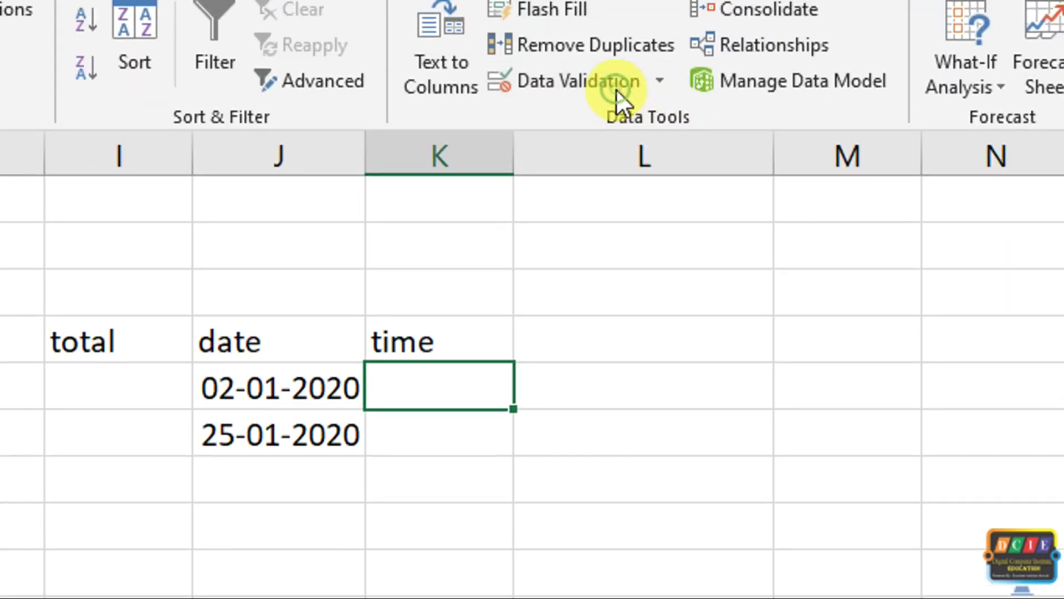
{"action": "left_click", "coordinate": [616, 89]}
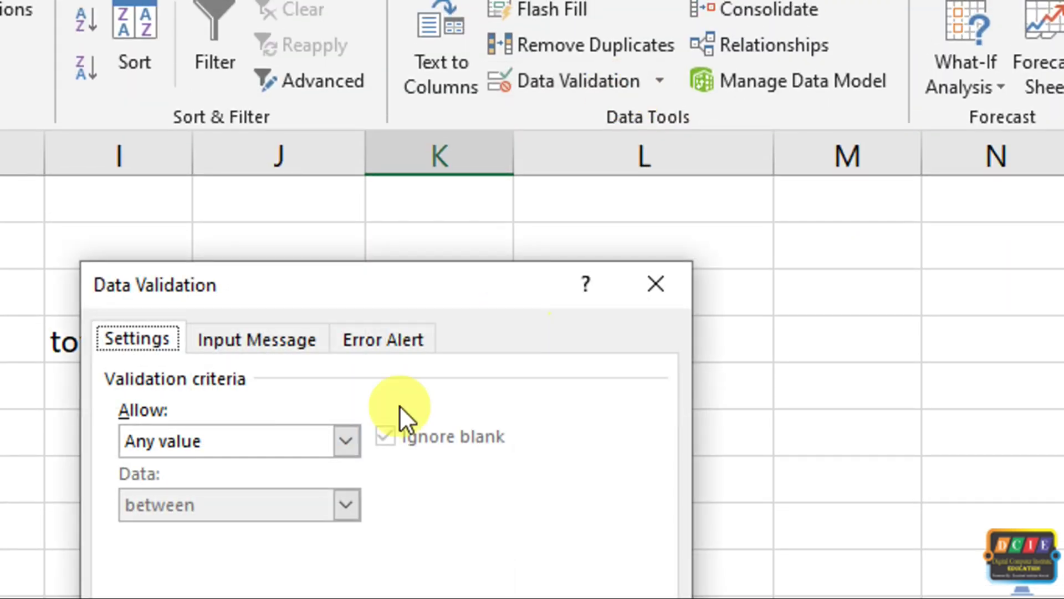
{"action": "left_click", "coordinate": [299, 435]}
{"action": "left_click", "coordinate": [222, 570]}
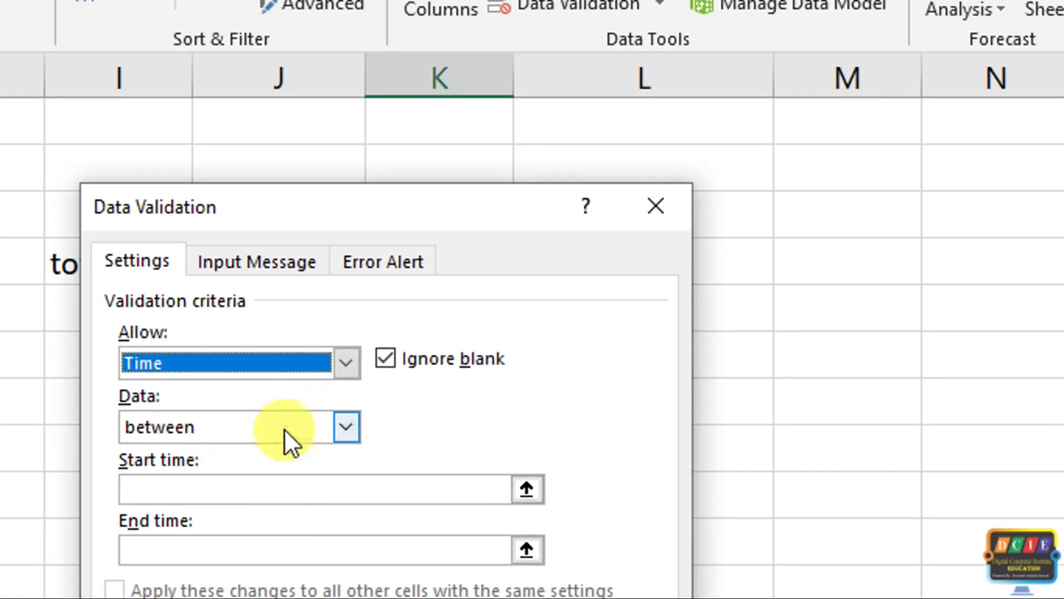
{"action": "left_click", "coordinate": [285, 426]}
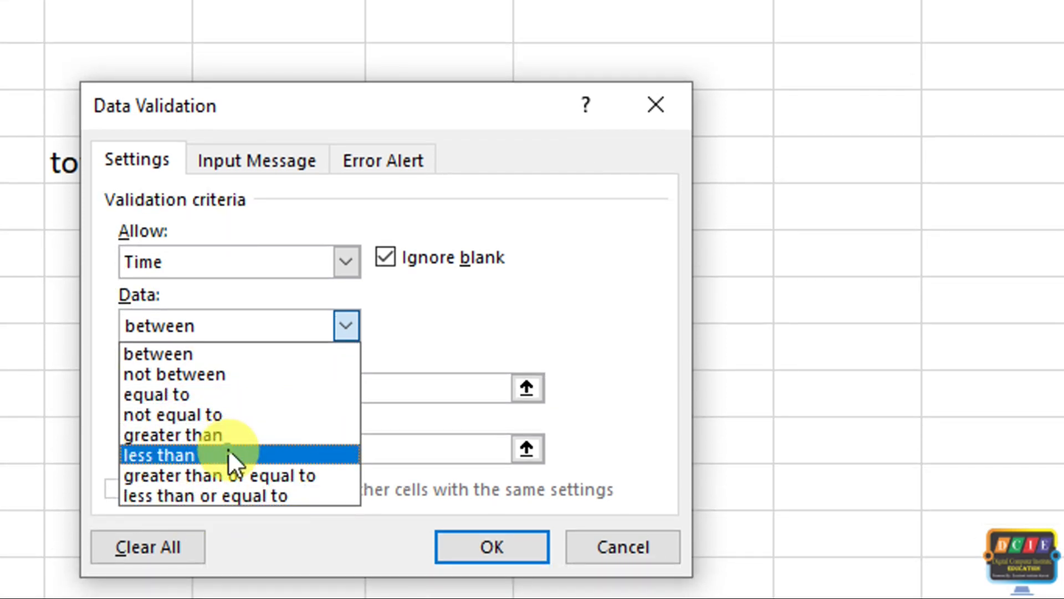
{"action": "left_click", "coordinate": [229, 454]}
{"action": "left_click", "coordinate": [268, 388]}
{"action": "type", "text": "09:00"}
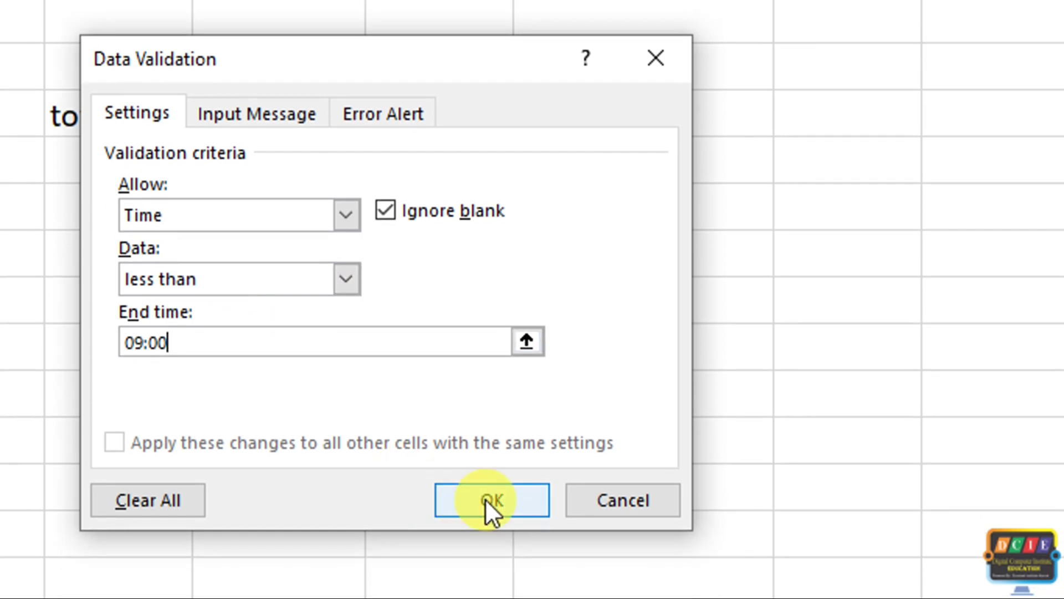
{"action": "left_click", "coordinate": [486, 498]}
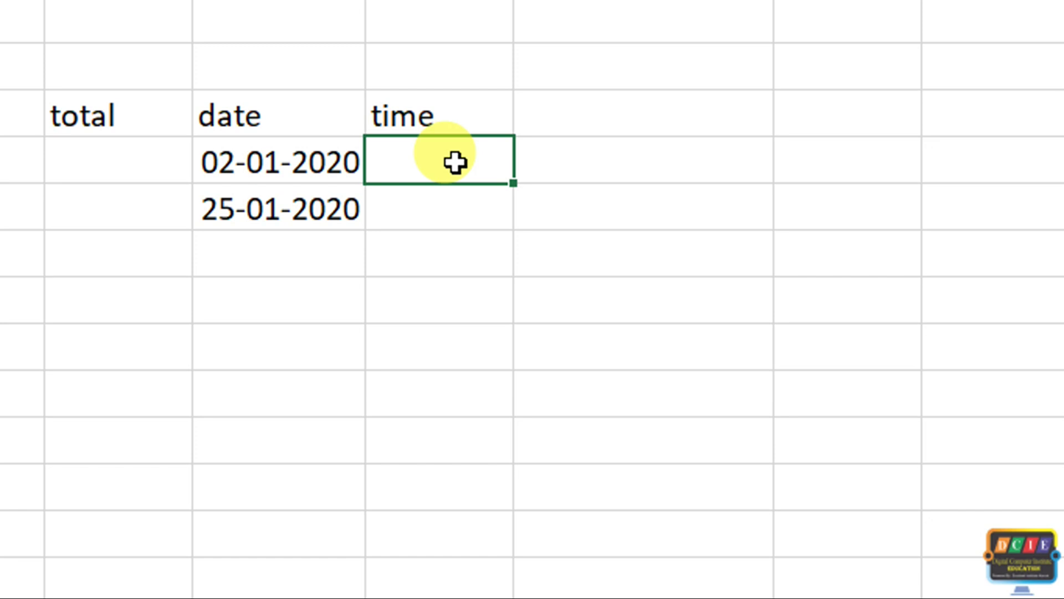
{"action": "type", "text": "08"}
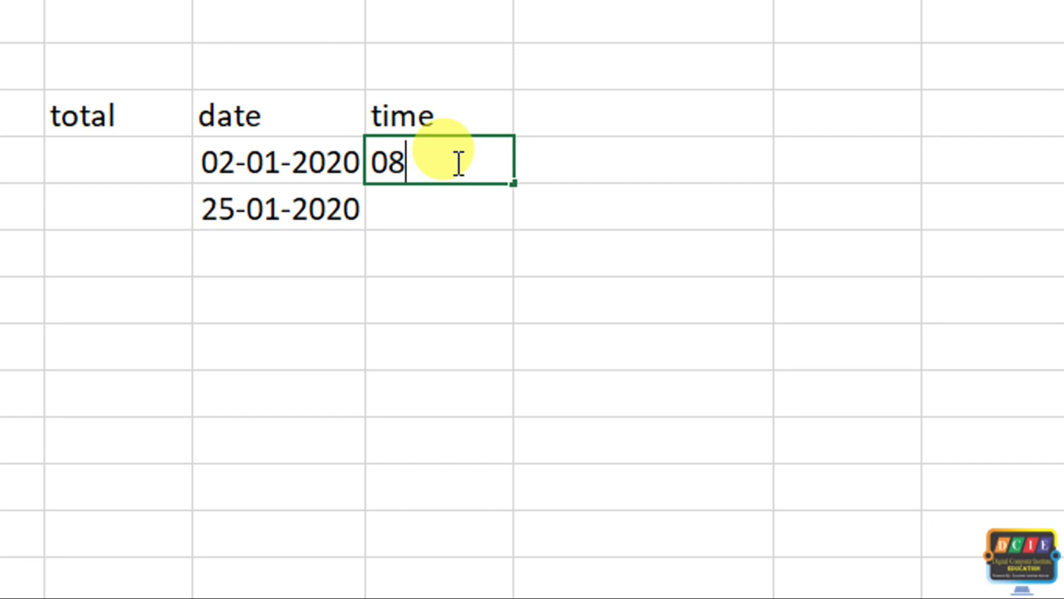
{"action": "type", "text": ":30"}
{"action": "key", "text": "Return"}
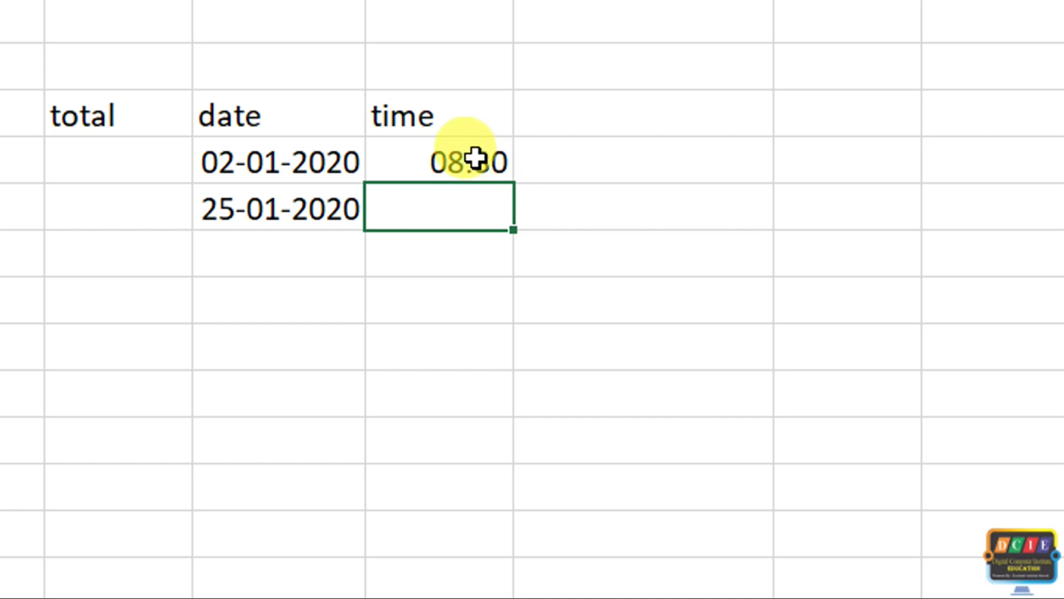
{"action": "left_click", "coordinate": [476, 160]}
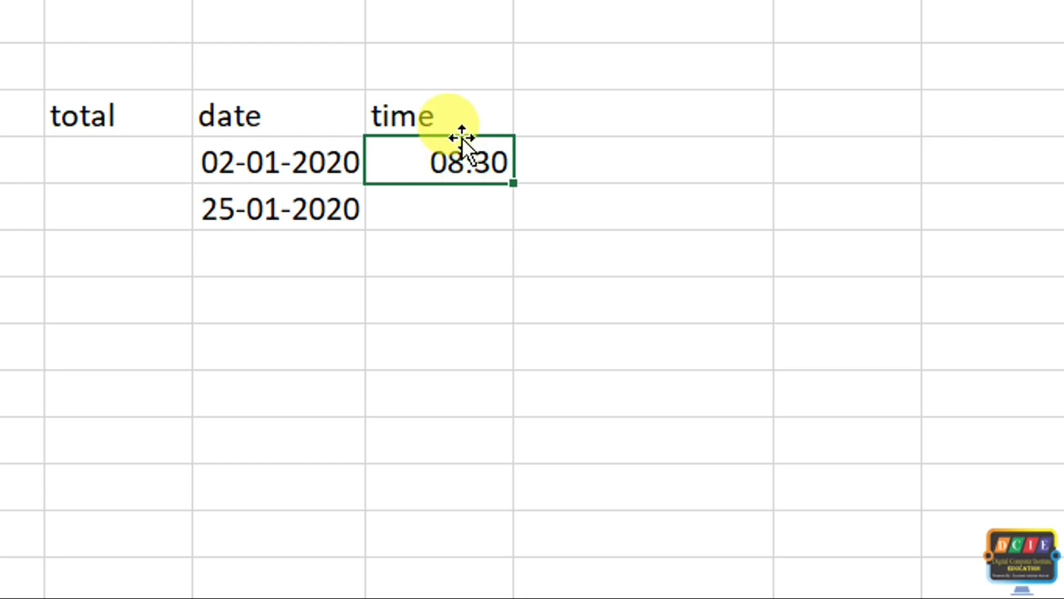
{"action": "type", "text": "09"}
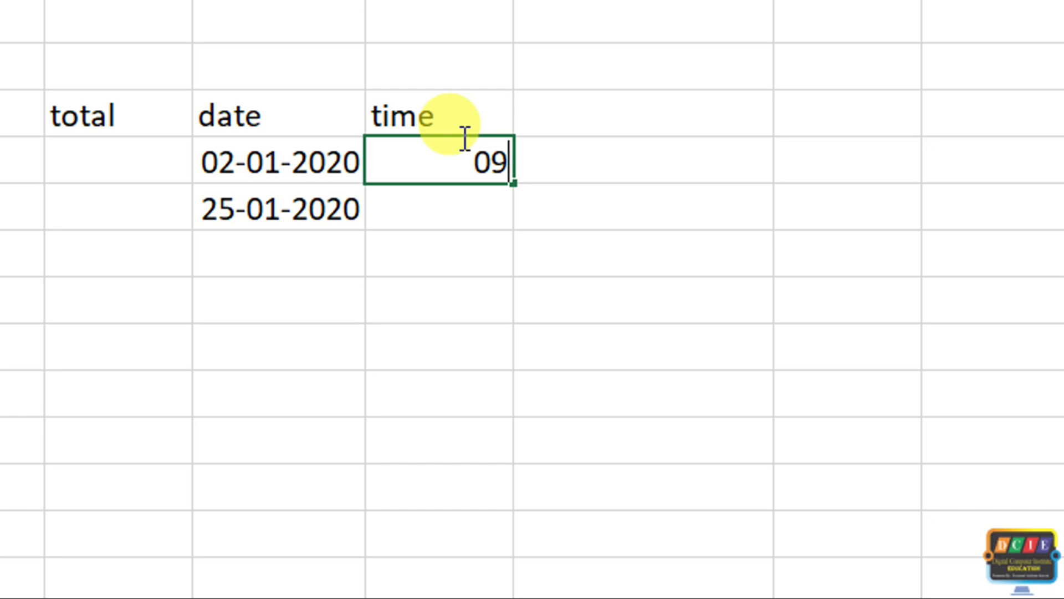
{"action": "type", "text": ":01"}
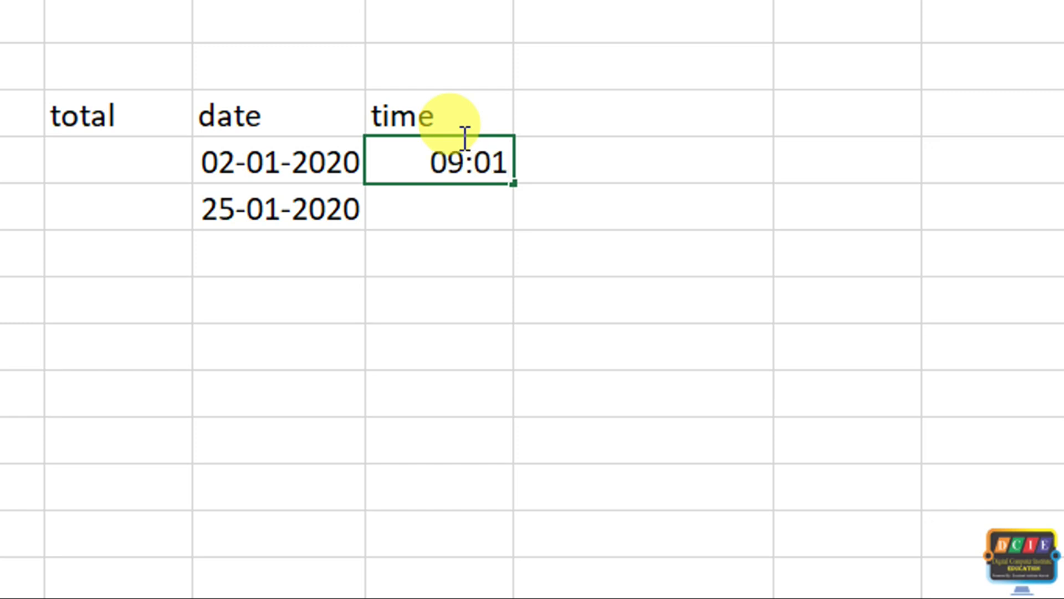
{"action": "key", "text": "Return"}
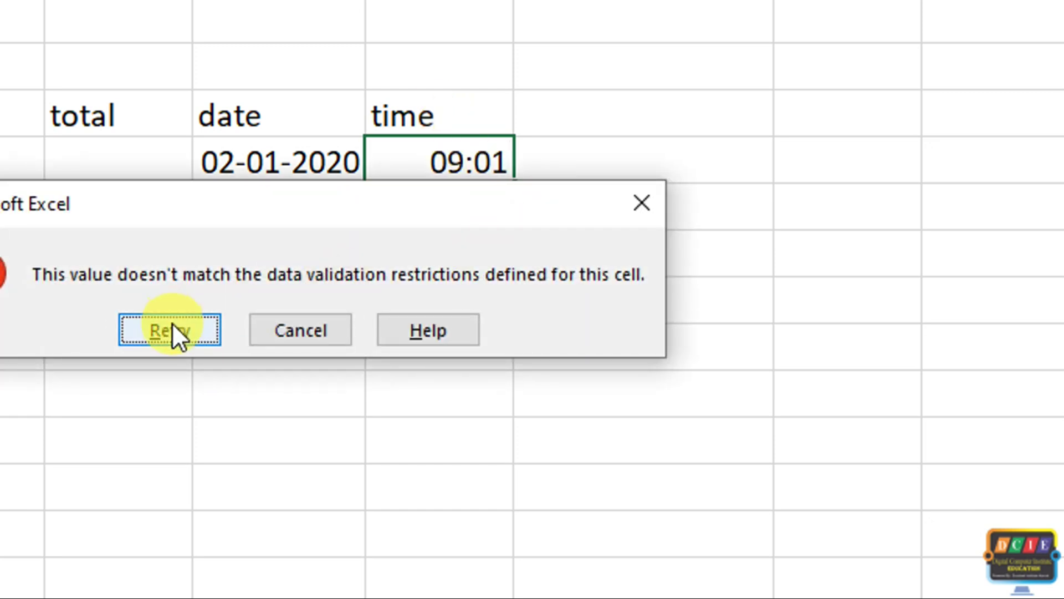
{"action": "left_click", "coordinate": [172, 327]}
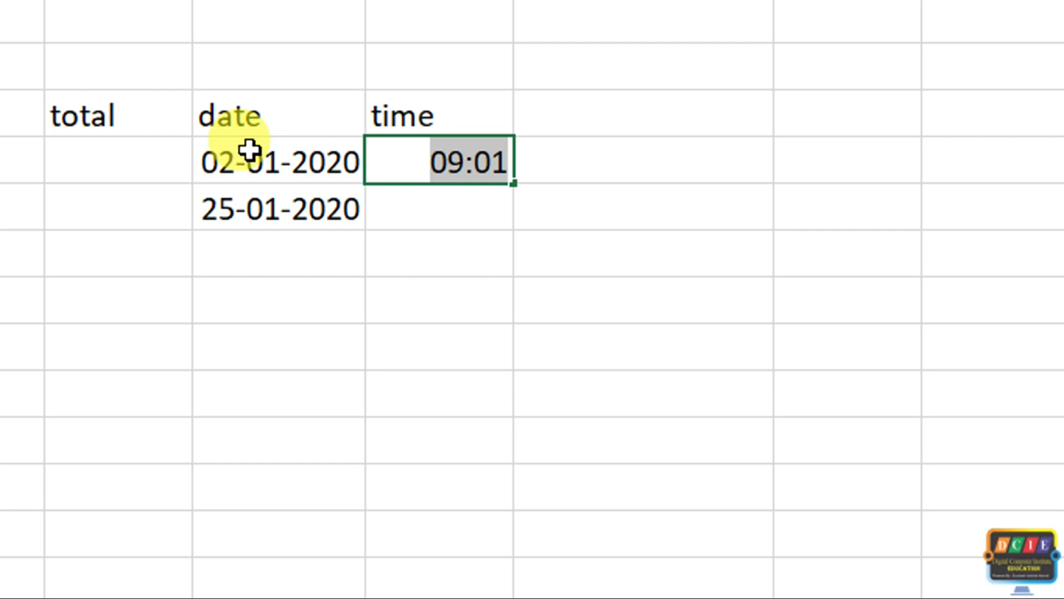
{"action": "left_click", "coordinate": [466, 208]}
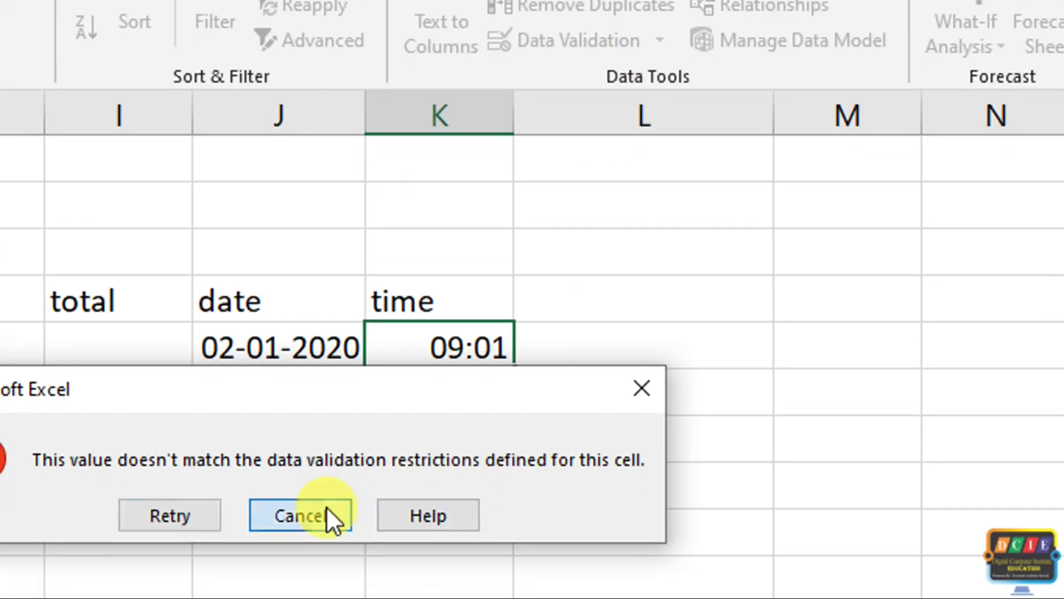
{"action": "left_click", "coordinate": [326, 454]}
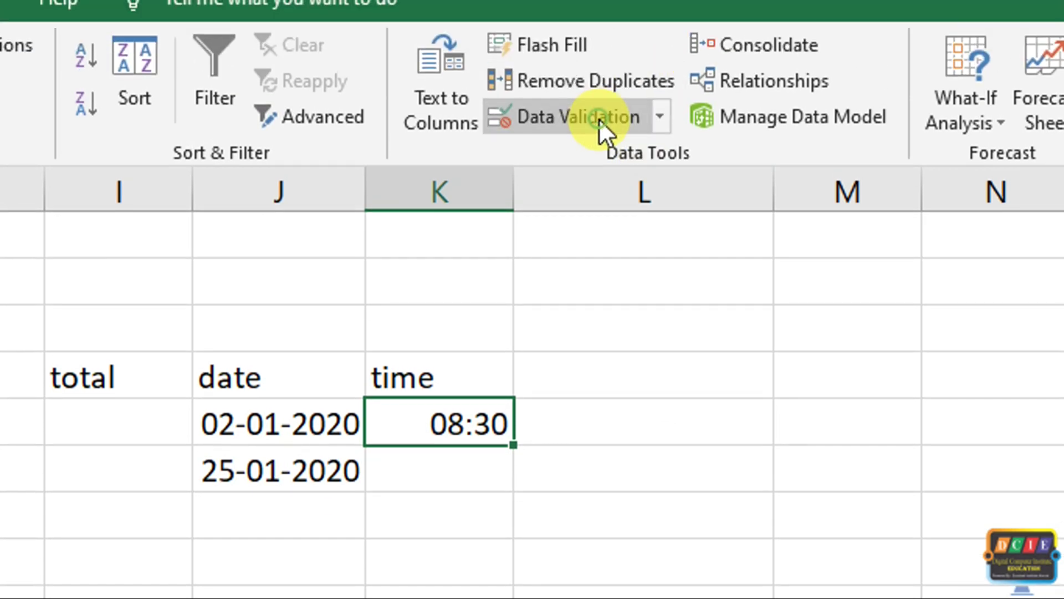
{"action": "left_click", "coordinate": [598, 42]}
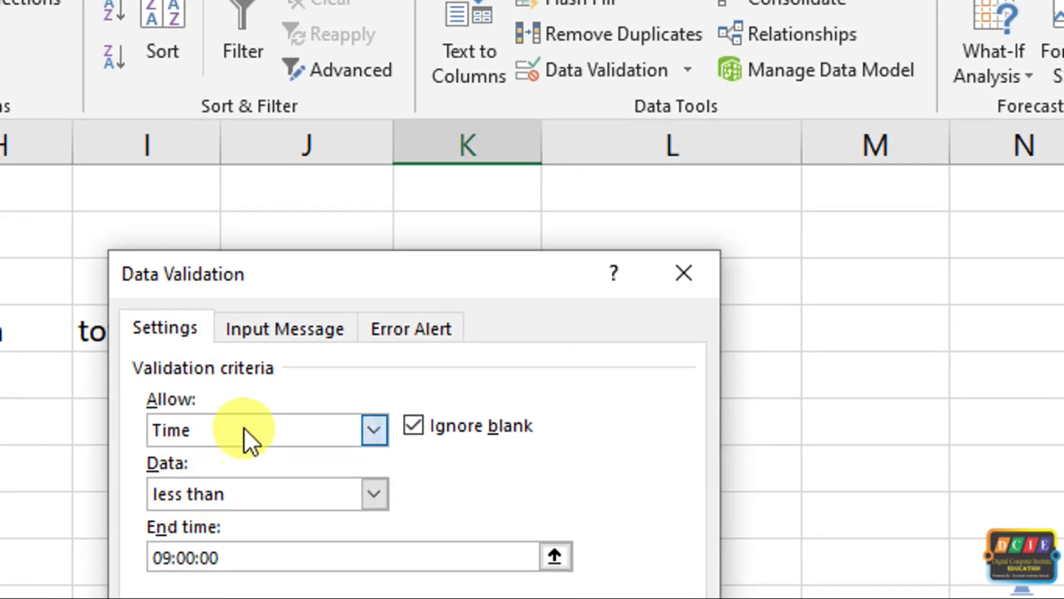
{"action": "left_click", "coordinate": [244, 430]}
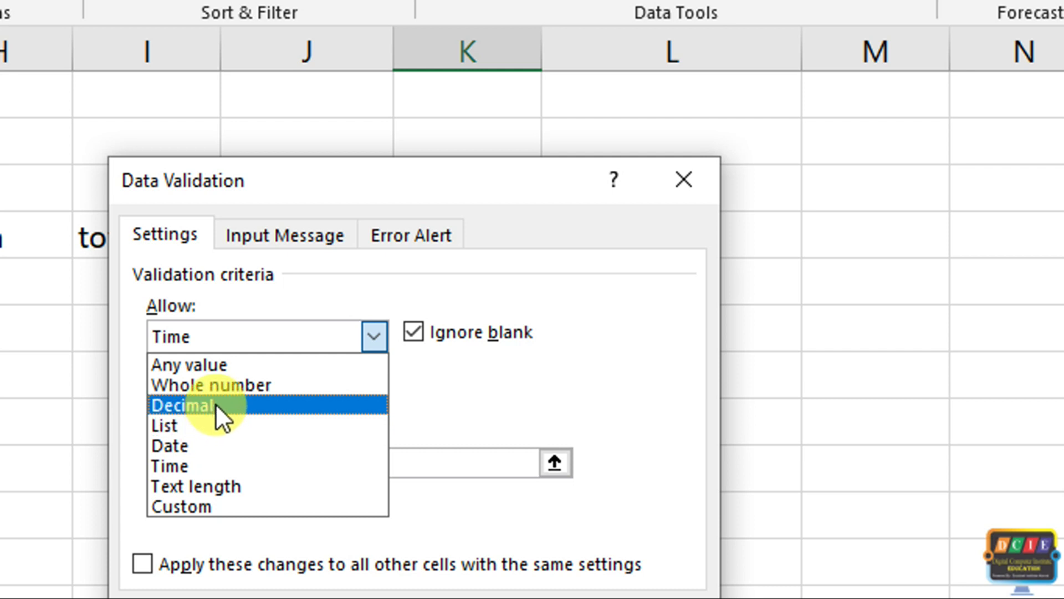
{"action": "left_click", "coordinate": [282, 234]}
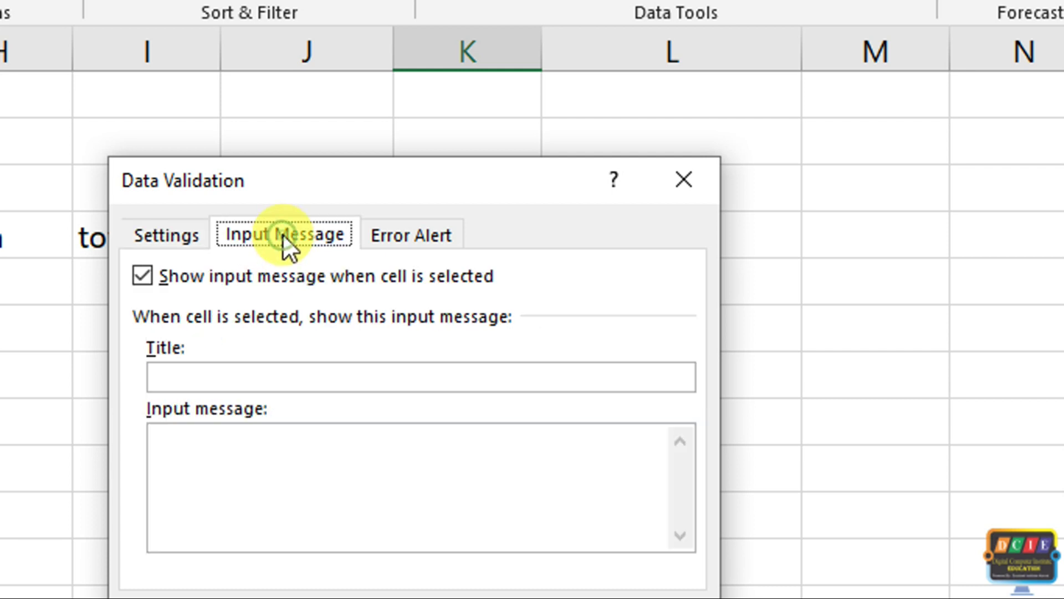
{"action": "left_click", "coordinate": [404, 238]}
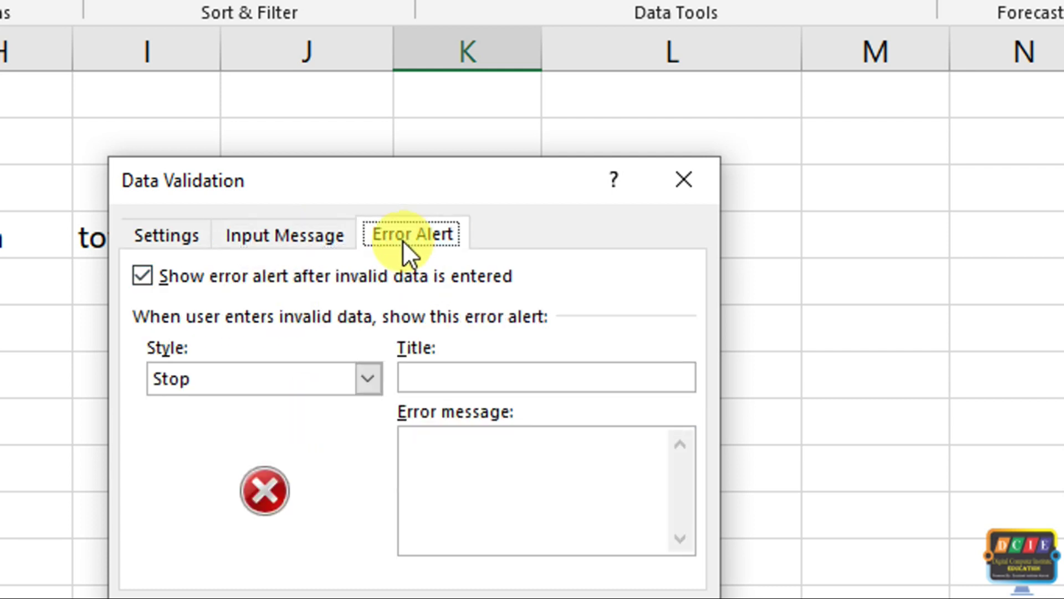
{"action": "left_click", "coordinate": [308, 239]}
{"action": "left_click", "coordinate": [158, 241]}
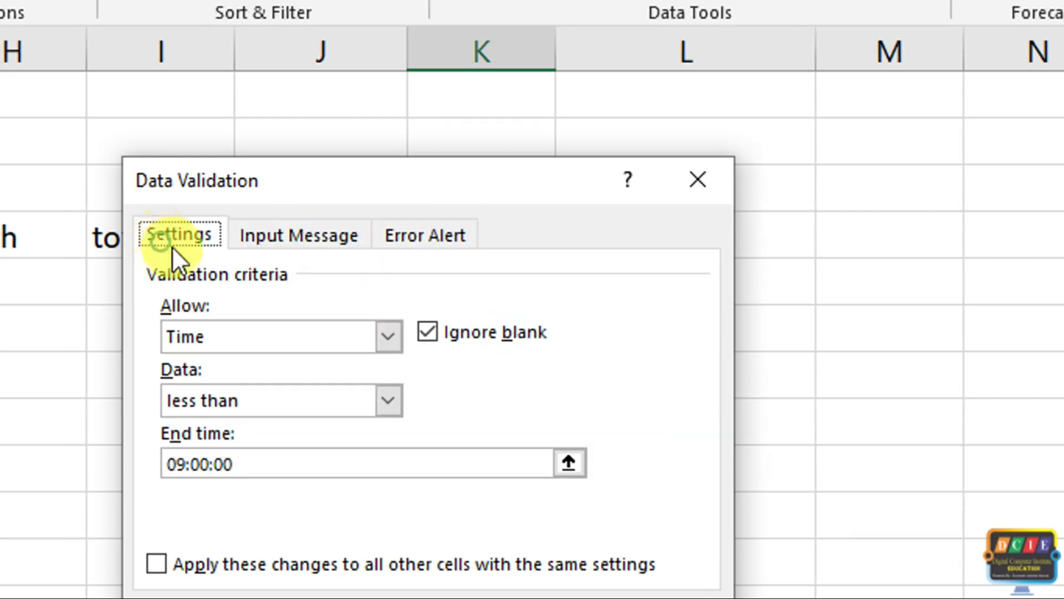
{"action": "left_click", "coordinate": [632, 516]}
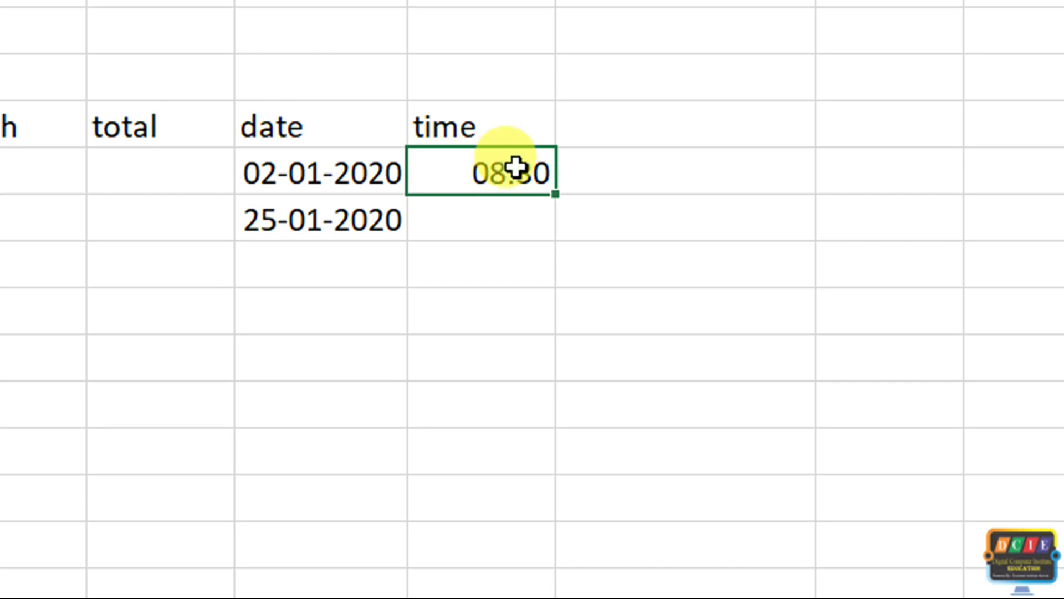
{"action": "type", "text": "64444"}
{"action": "key", "text": "Return"}
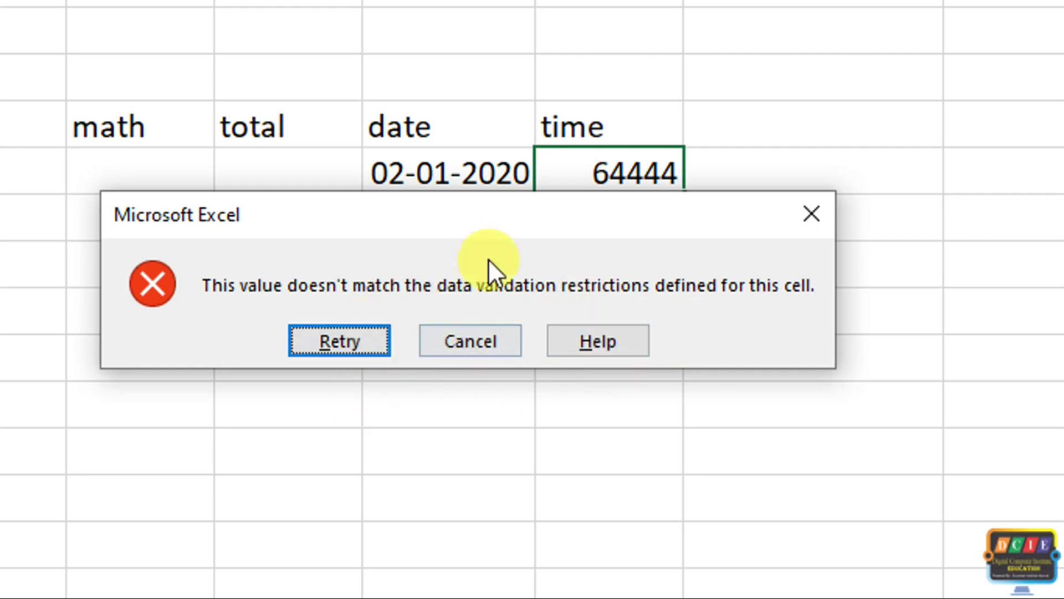
{"action": "left_click", "coordinate": [362, 340]}
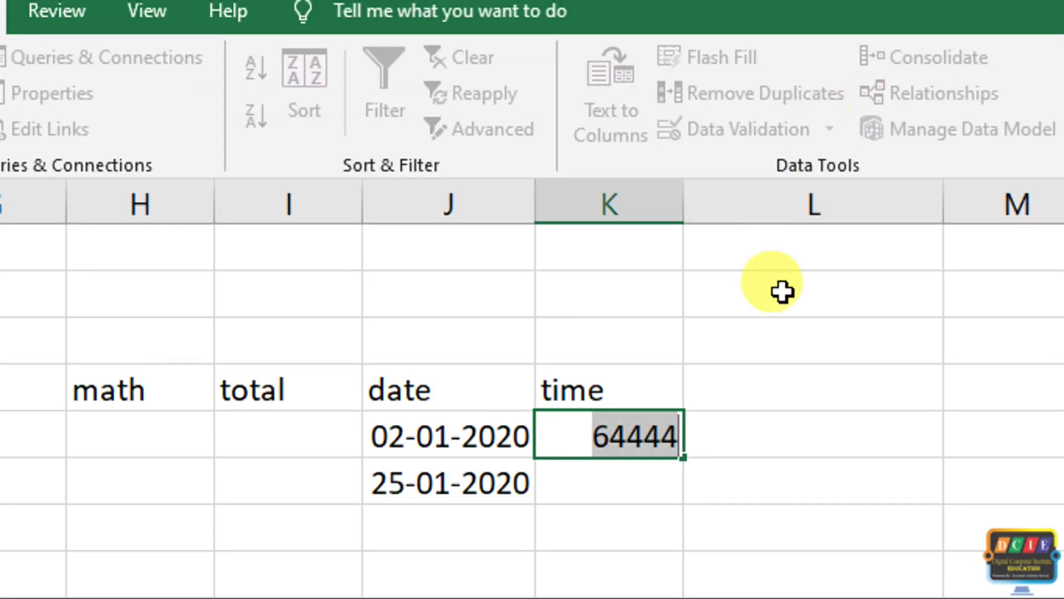
{"action": "left_click", "coordinate": [770, 377]}
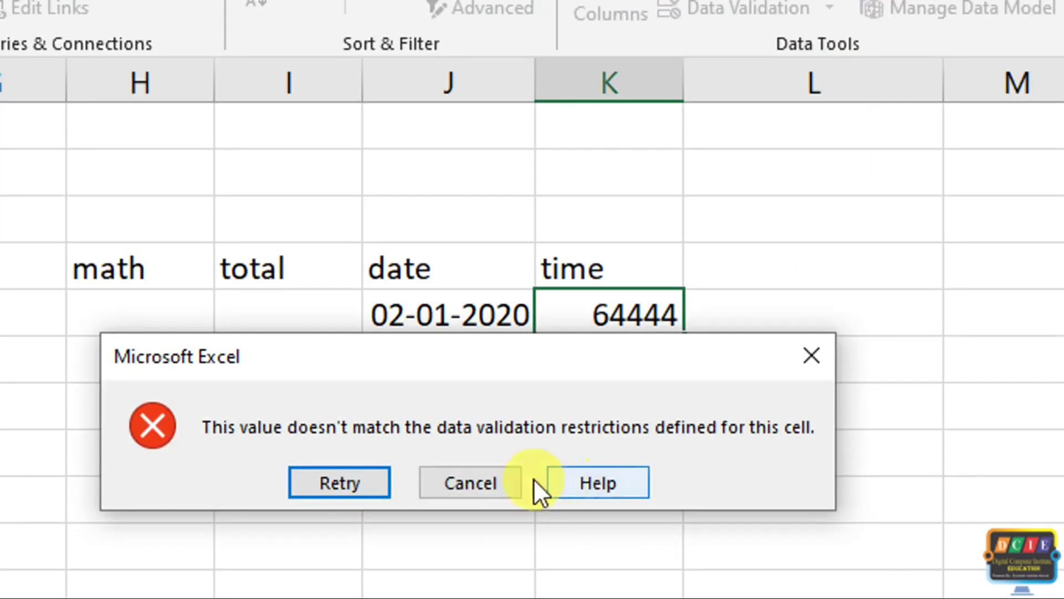
{"action": "left_click", "coordinate": [498, 593]}
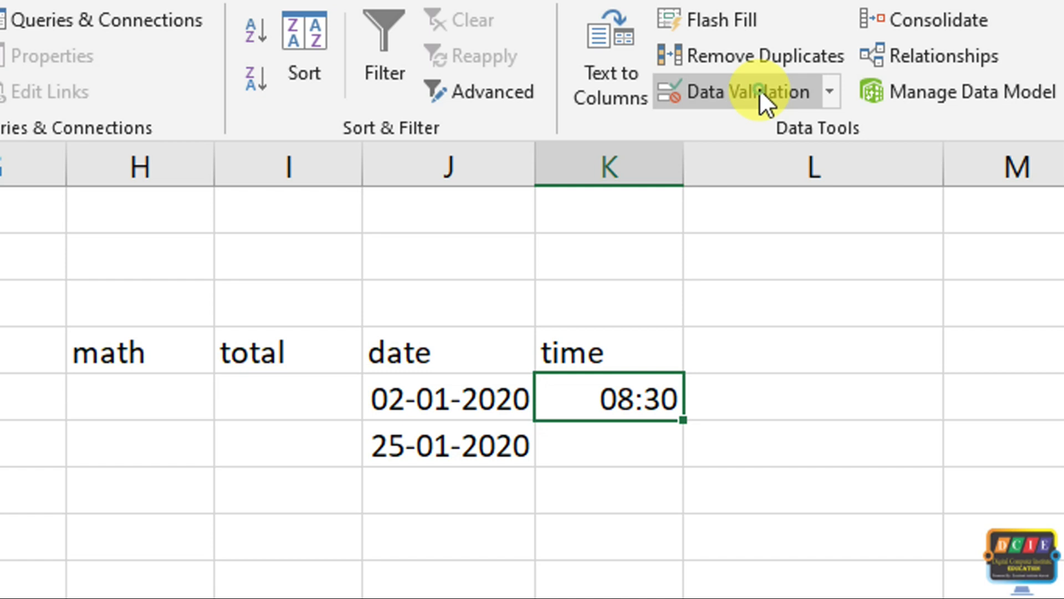
- Add an input message titled 'wroung value' reading 'please type value less then 9:00 am'
{"action": "left_click", "coordinate": [759, 89]}
{"action": "left_click", "coordinate": [441, 354]}
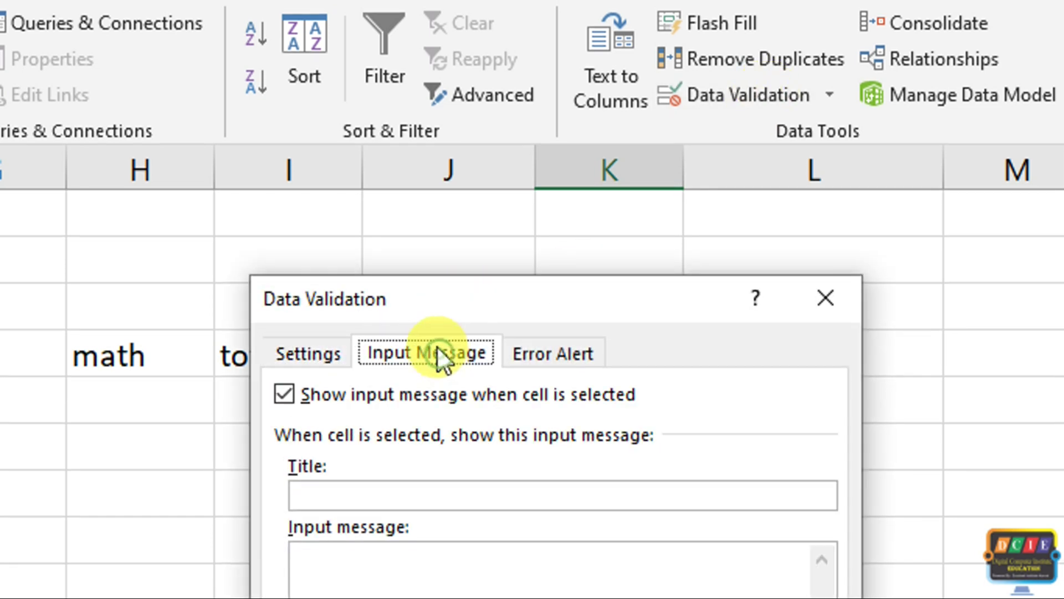
{"action": "left_click", "coordinate": [388, 499]}
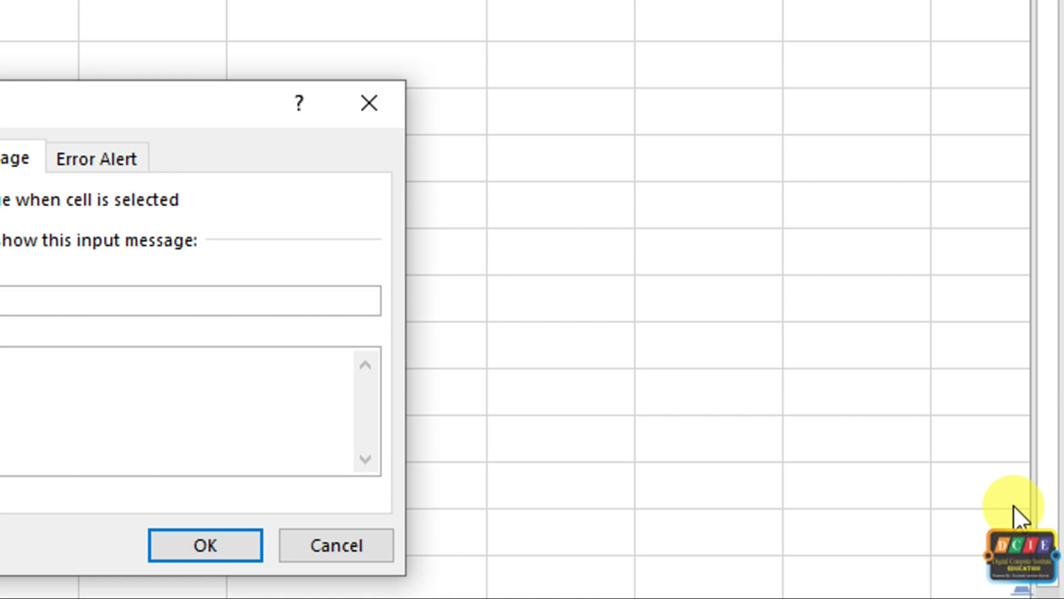
{"action": "left_click", "coordinate": [164, 417]}
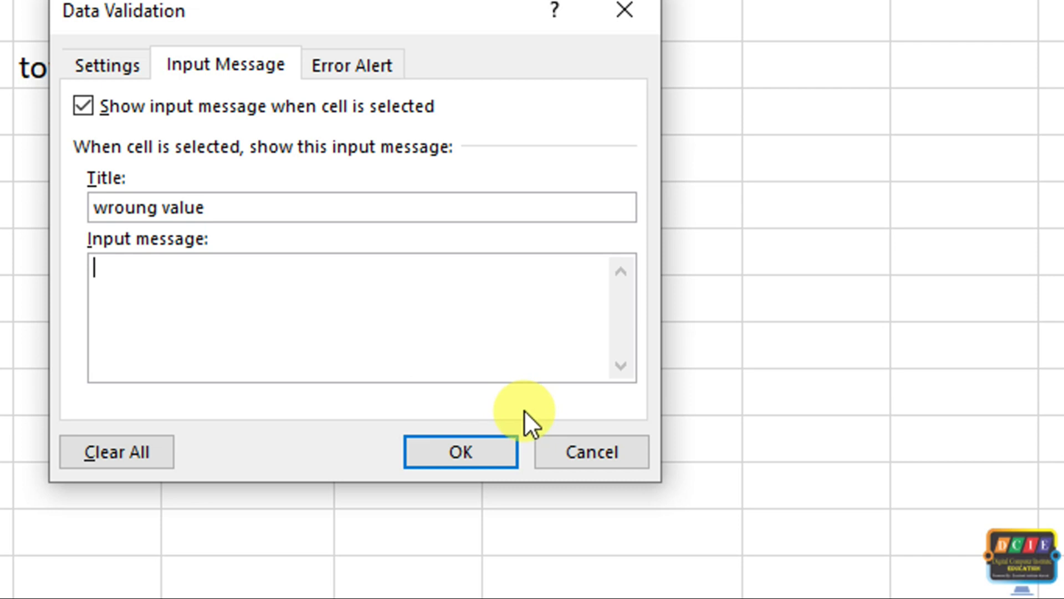
{"action": "type", "text": "pl"}
{"action": "type", "text": "ease ty"}
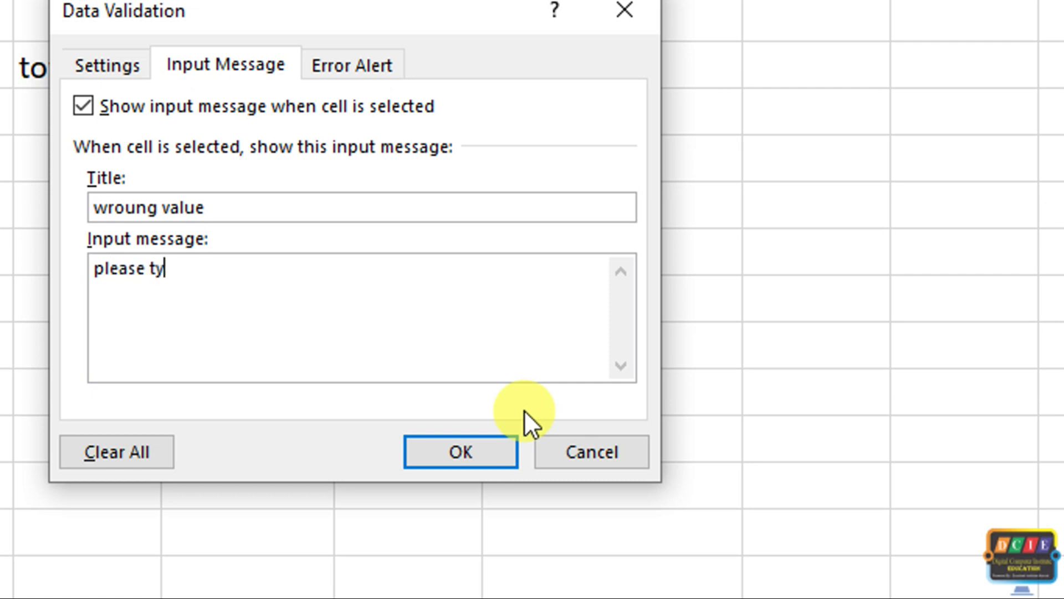
{"action": "type", "text": "pe "}
{"action": "type", "text": "right"}
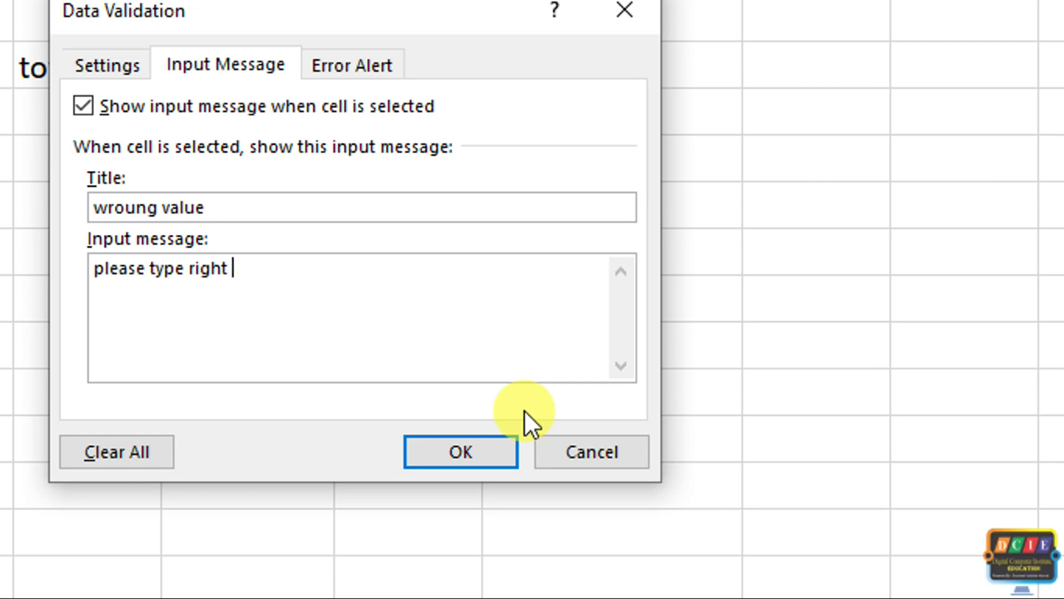
{"action": "type", "text": "value"}
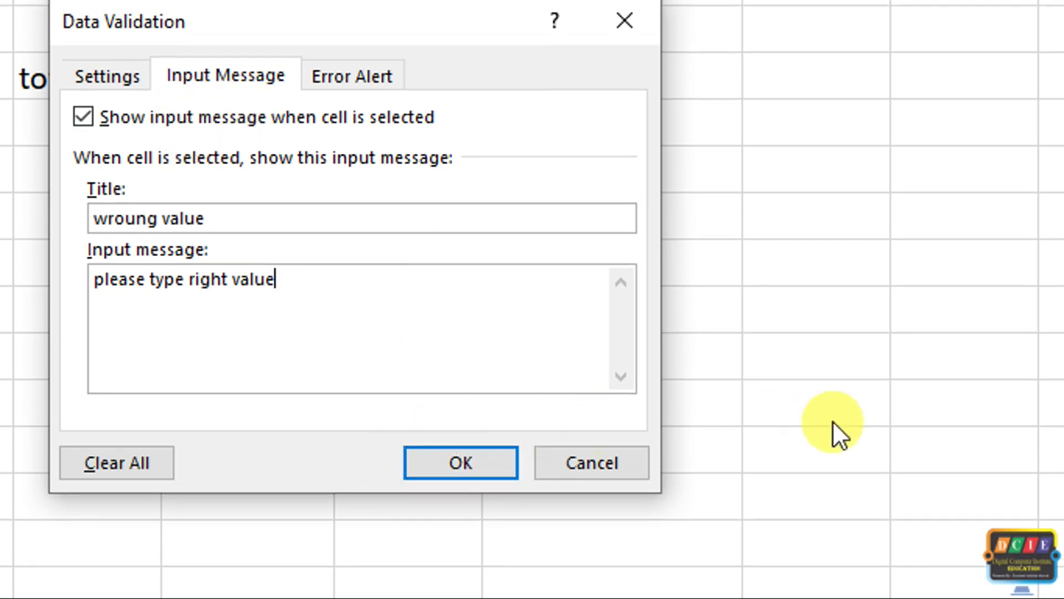
{"action": "key", "text": "BackSpace"}
{"action": "key", "text": "BackSpace"}
{"action": "key", "text": "BackSpace"}
{"action": "key", "text": "BackSpace"}
{"action": "key", "text": "BackSpace"}
{"action": "key", "text": "BackSpace"}
{"action": "key", "text": "BackSpace"}
{"action": "key", "text": "BackSpace"}
{"action": "key", "text": "BackSpace"}
{"action": "key", "text": "BackSpace"}
{"action": "key", "text": "BackSpace"}
{"action": "type", "text": "value "}
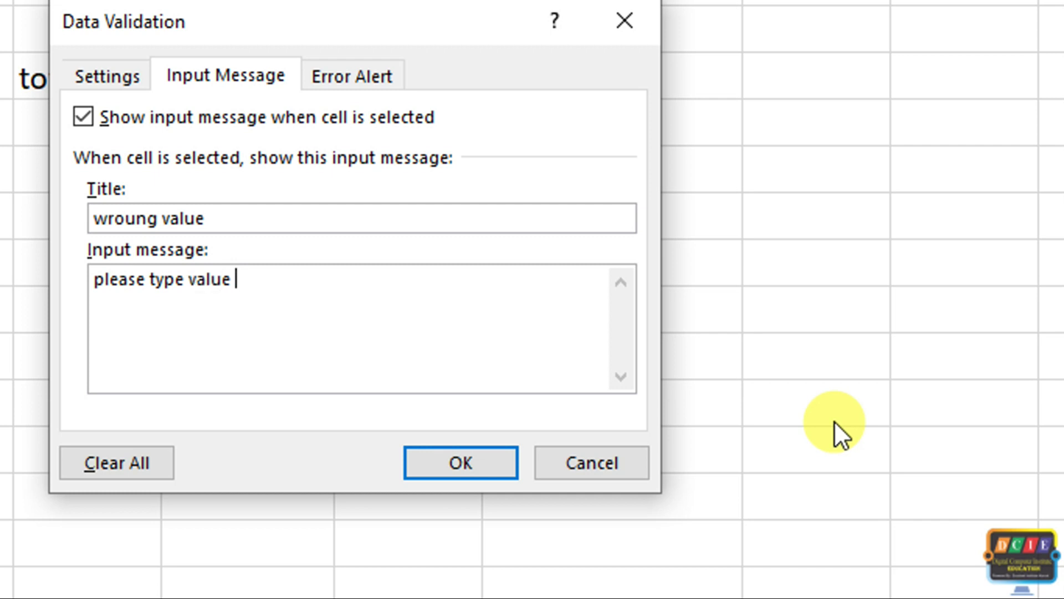
{"action": "type", "text": "less "}
{"action": "type", "text": "then "}
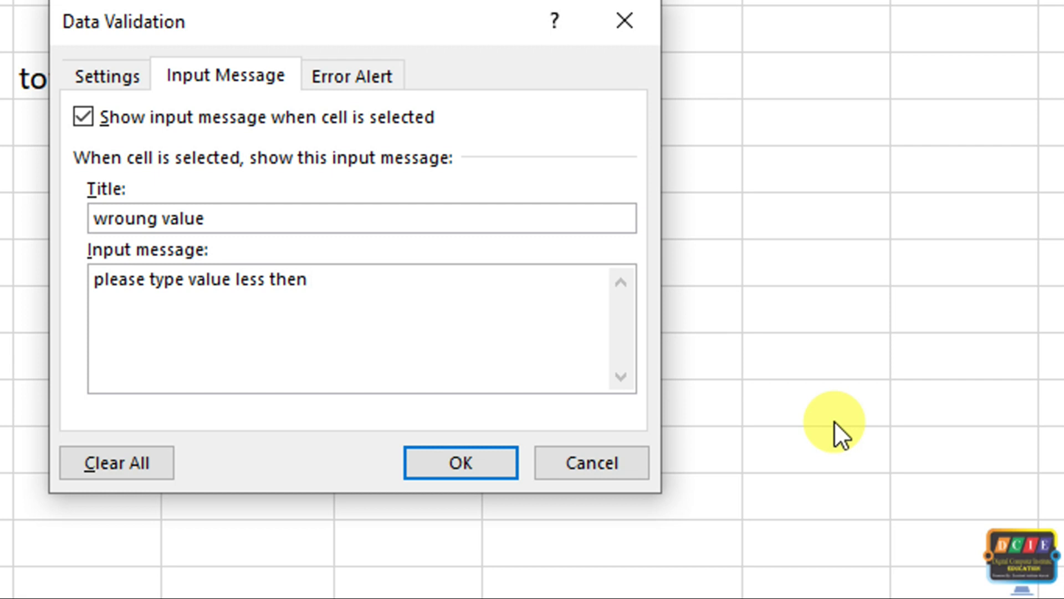
{"action": "type", "text": "9"}
{"action": "type", "text": ":00 am"}
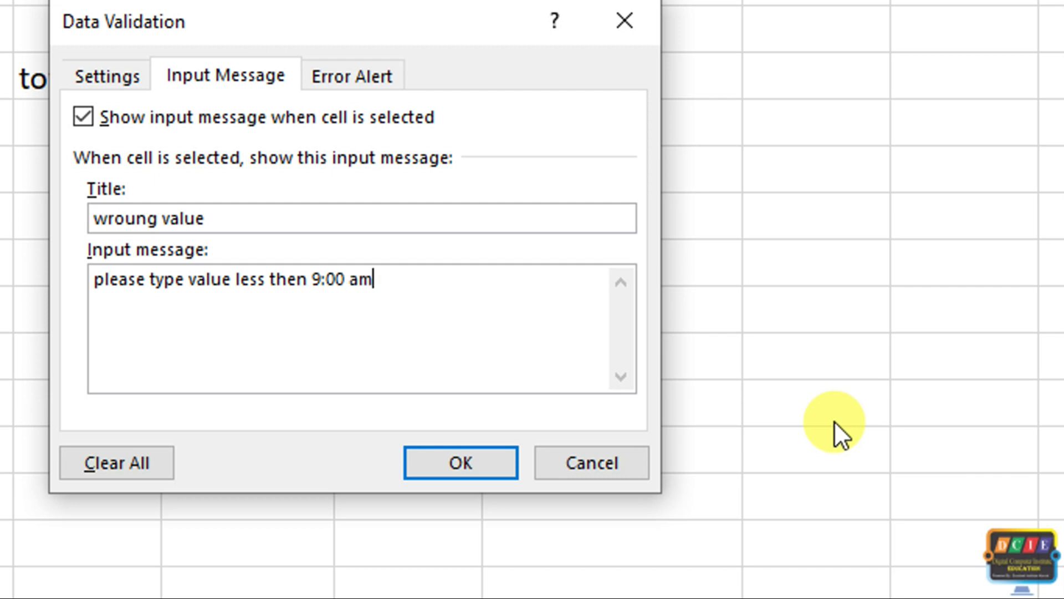
{"action": "left_click", "coordinate": [464, 458]}
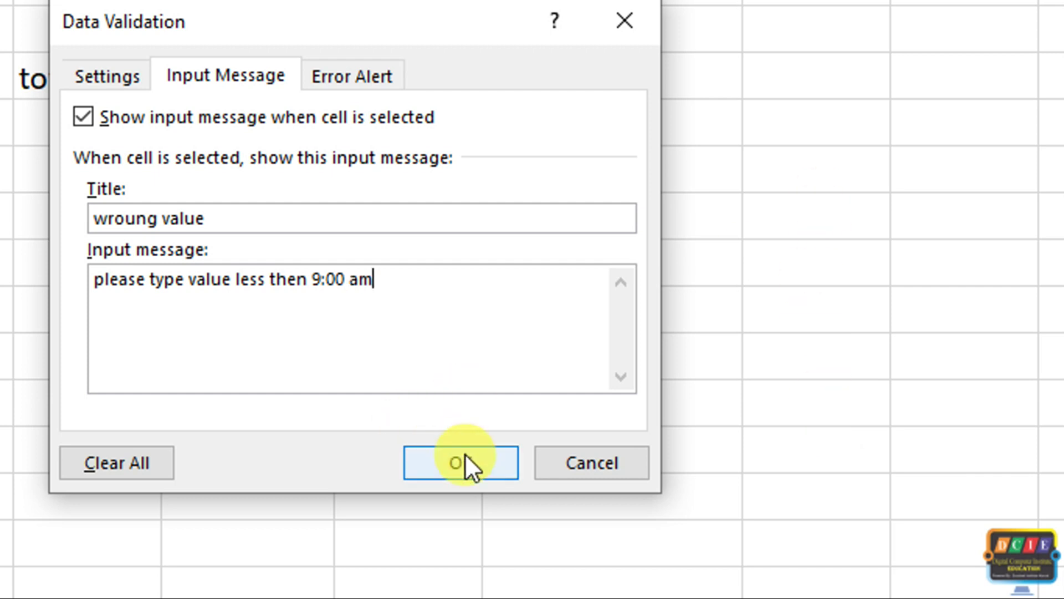
{"action": "left_click", "coordinate": [641, 421]}
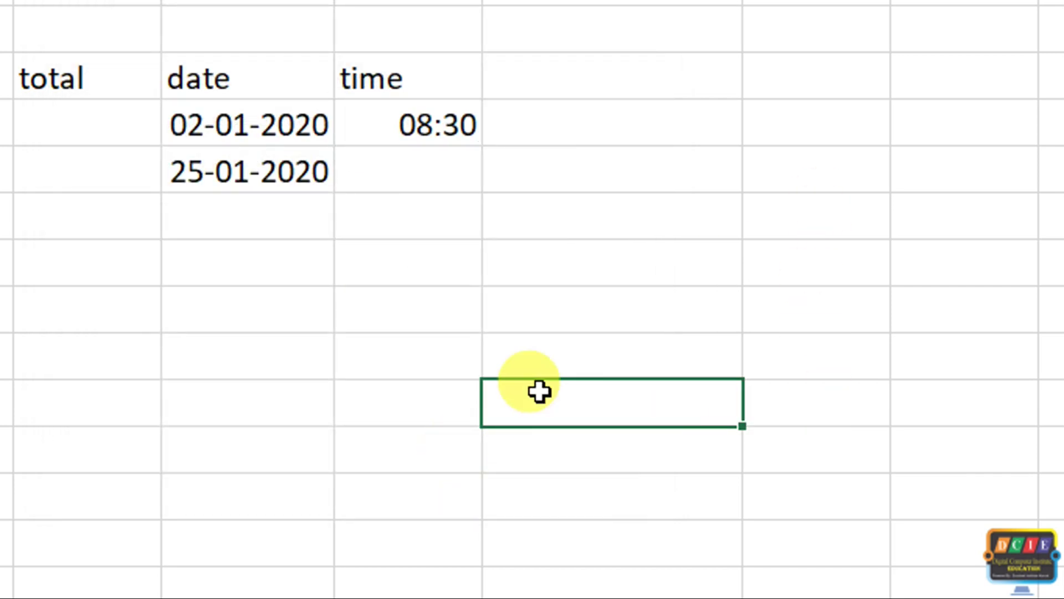
- Change the input message title to 'please note' and reselect the 08:30 cell to check the tip
{"action": "left_click", "coordinate": [430, 122]}
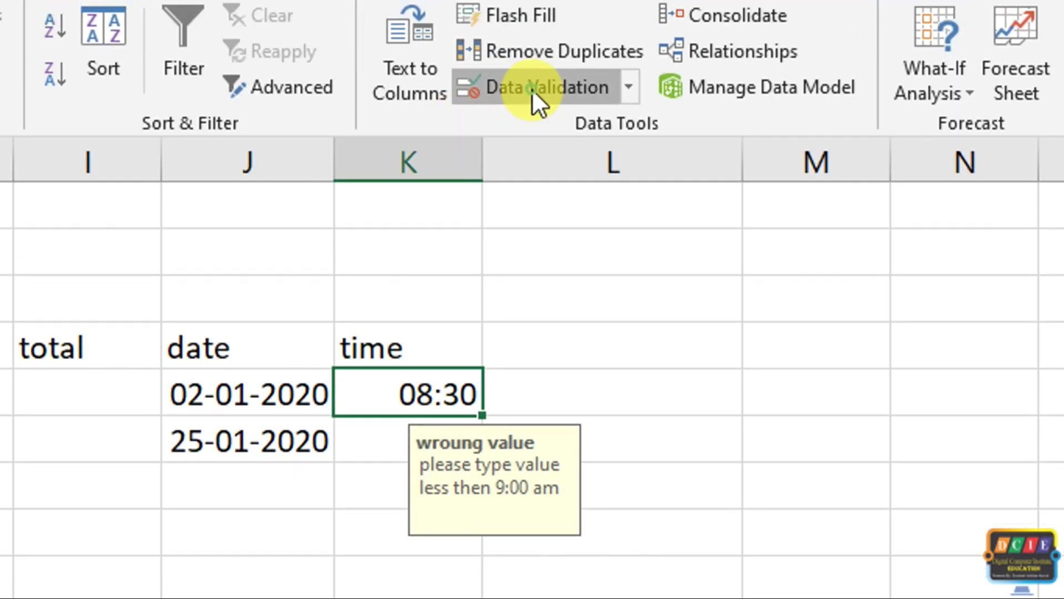
{"action": "left_click", "coordinate": [531, 89]}
{"action": "left_click", "coordinate": [245, 483]}
{"action": "left_click_drag", "start_coordinate": [245, 483], "coordinate": [161, 498]}
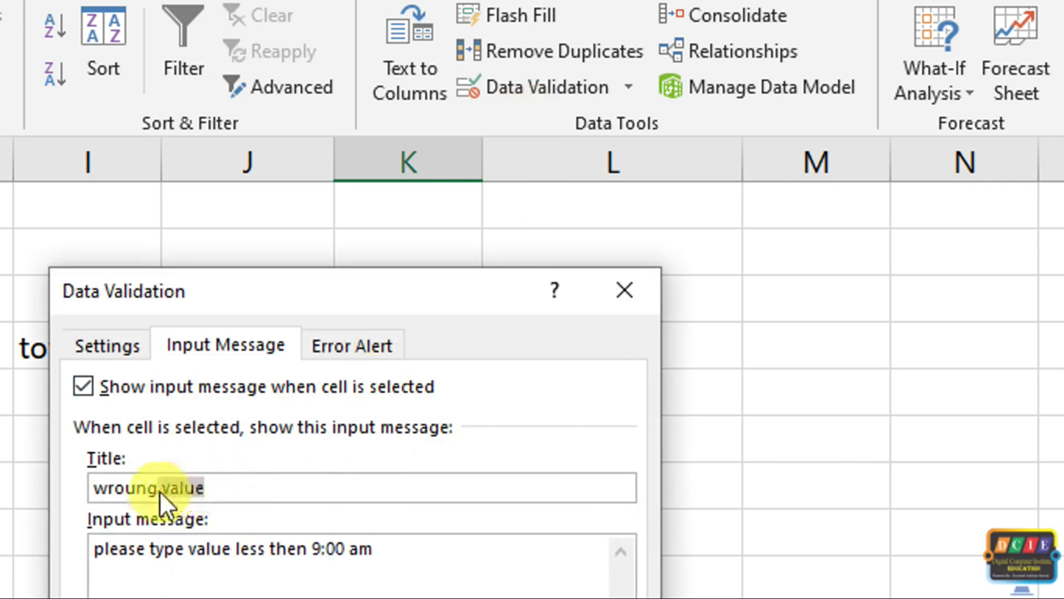
{"action": "type", "text": "please note"}
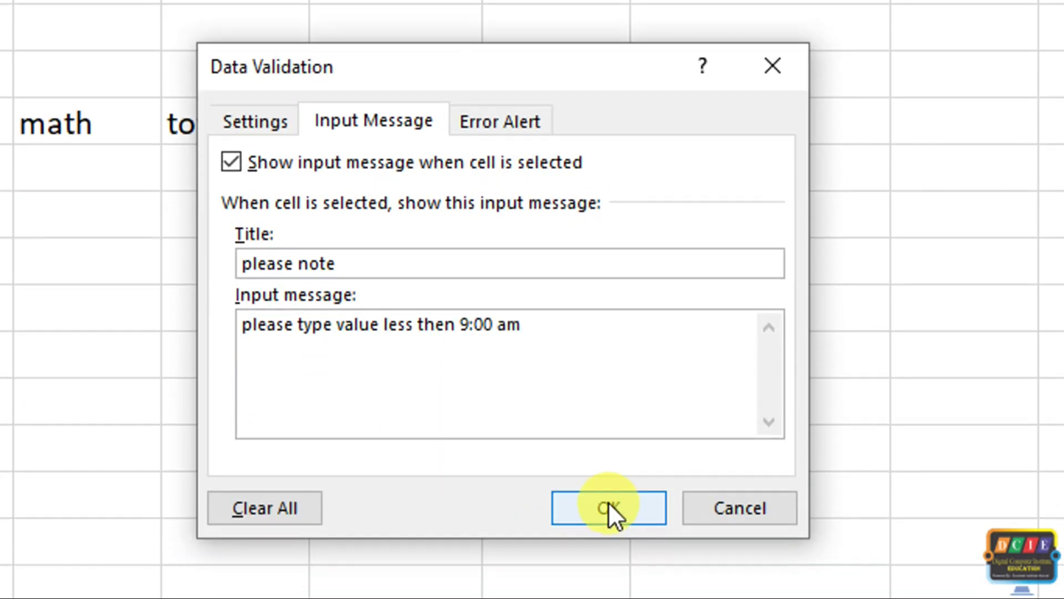
{"action": "left_click", "coordinate": [608, 505]}
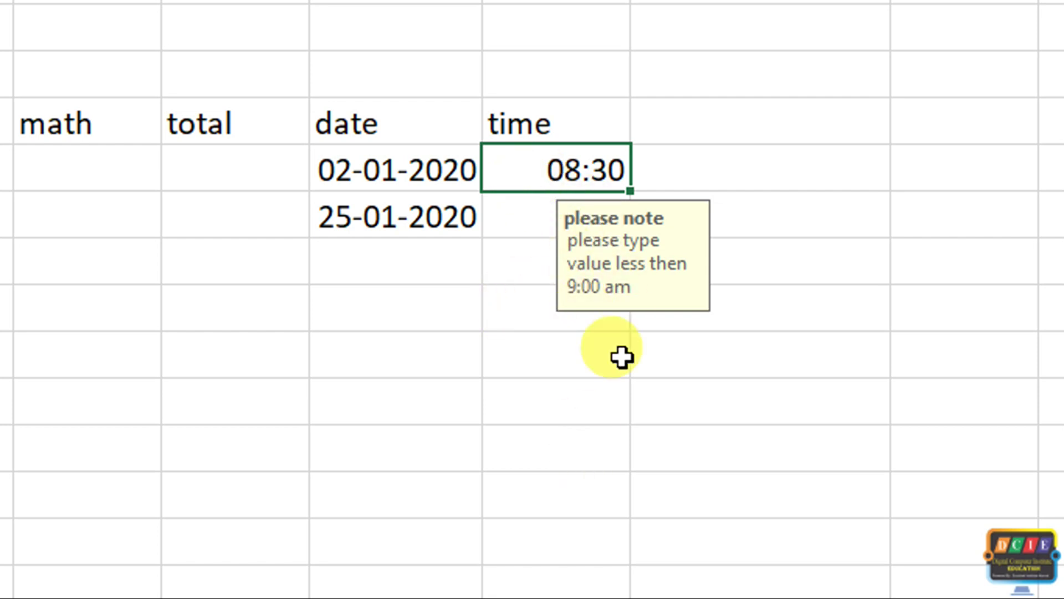
{"action": "left_click", "coordinate": [590, 364]}
{"action": "left_click", "coordinate": [586, 173]}
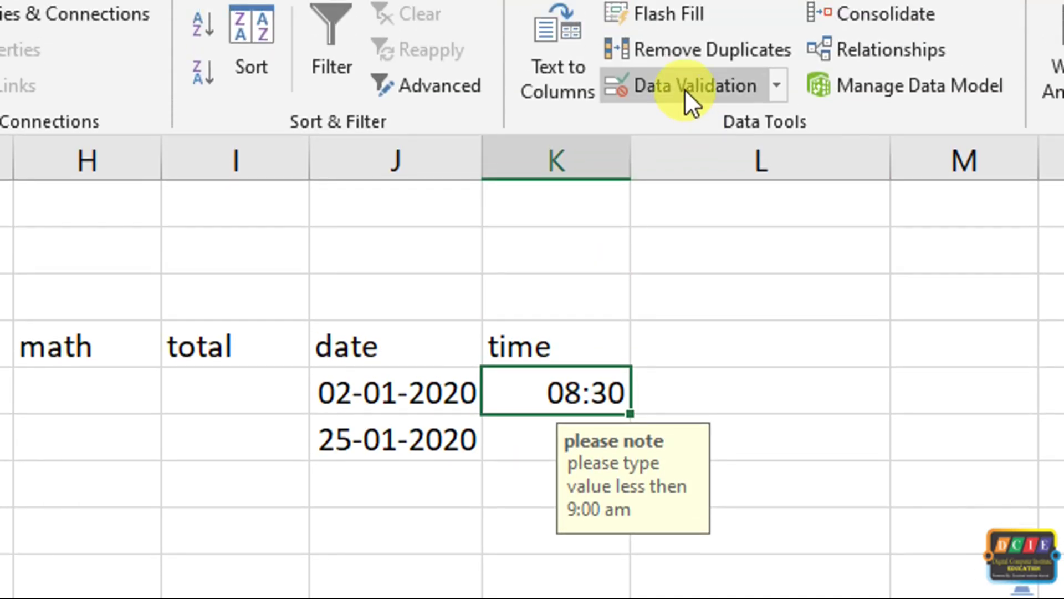
- On the Error Alert settings, try the Warning and Information styles, then settle on Stop
{"action": "left_click", "coordinate": [684, 89]}
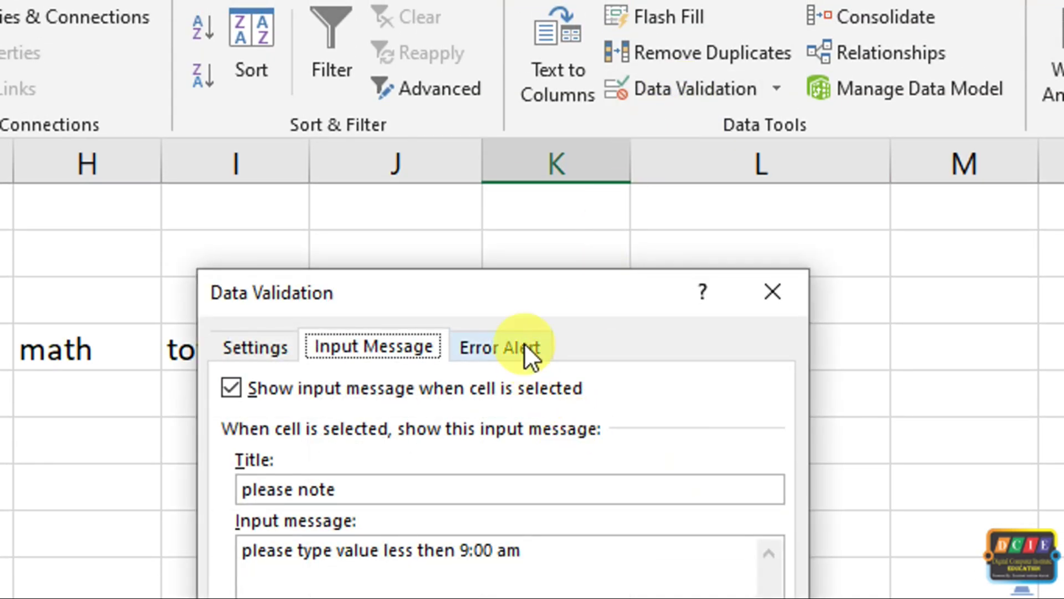
{"action": "left_click", "coordinate": [518, 347]}
{"action": "left_click", "coordinate": [410, 480]}
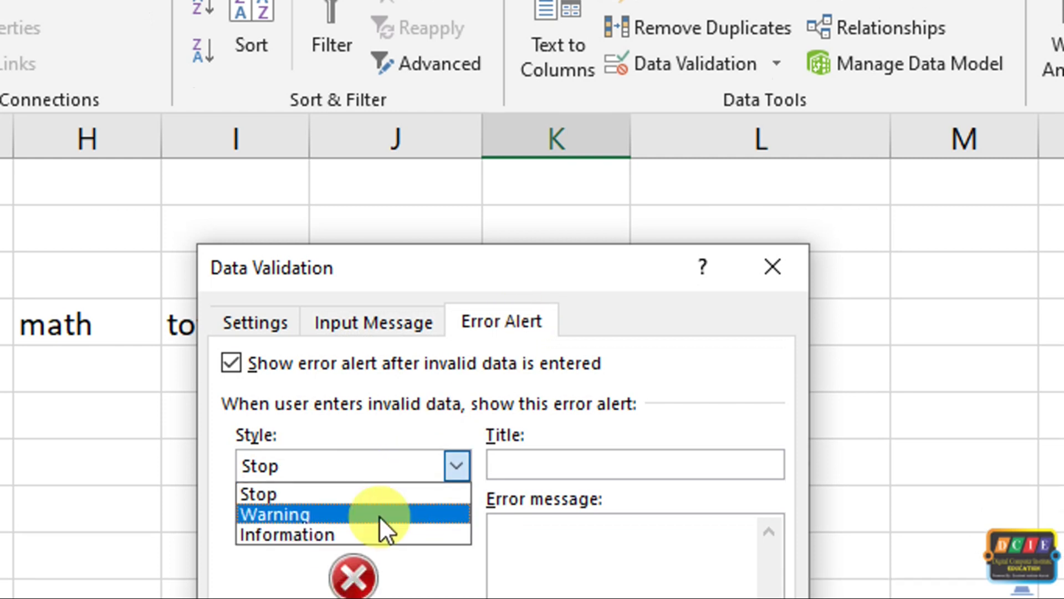
{"action": "left_click", "coordinate": [380, 541]}
{"action": "left_click", "coordinate": [416, 369]}
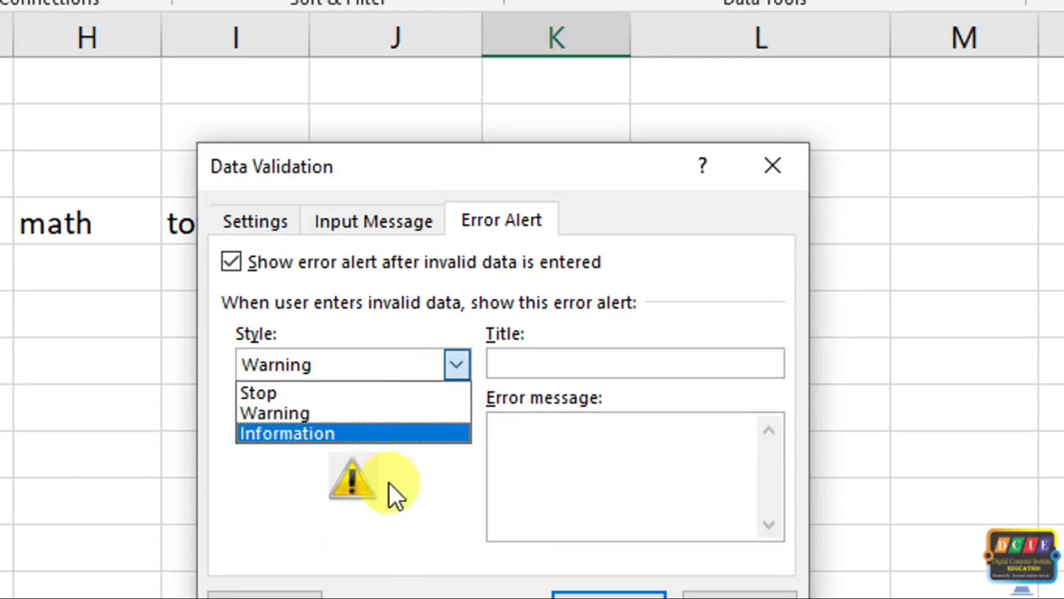
{"action": "left_click", "coordinate": [388, 433]}
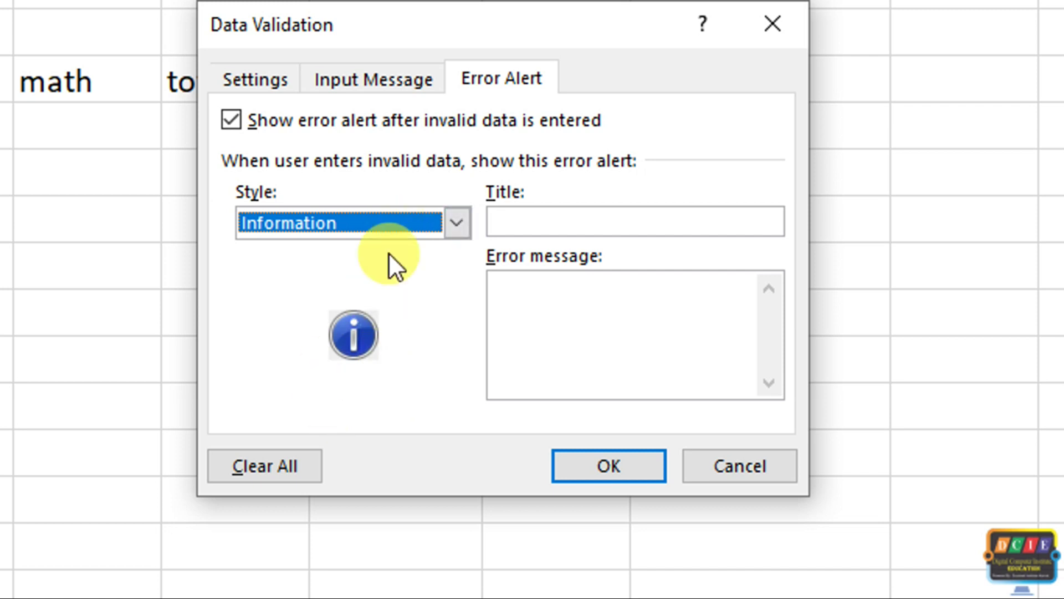
{"action": "left_click", "coordinate": [388, 234]}
{"action": "left_click", "coordinate": [368, 251]}
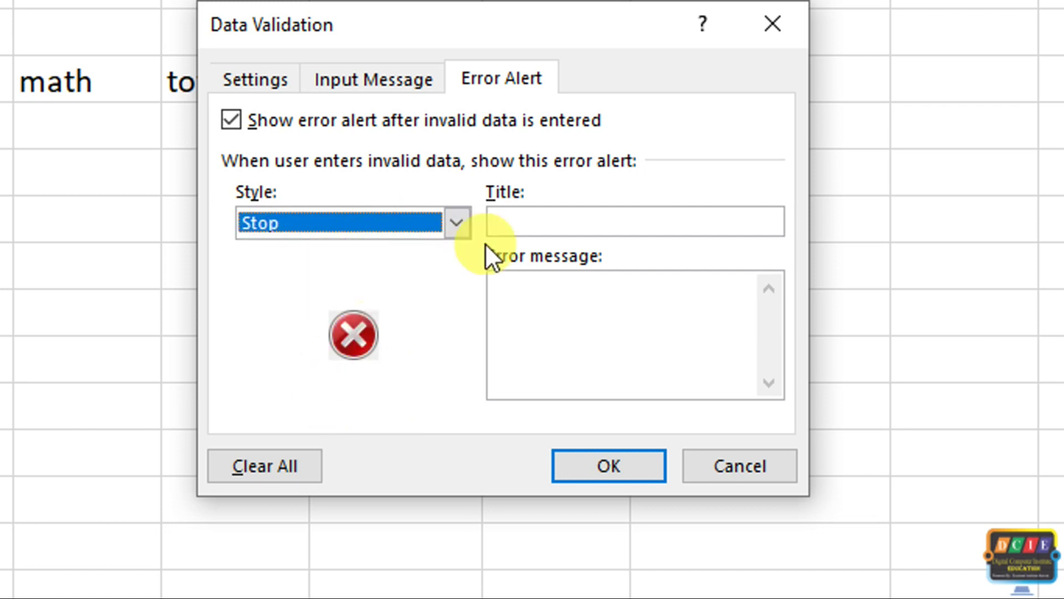
- Enter error alert title 'wroung value' and message 'please type right value'
{"action": "left_click", "coordinate": [584, 214]}
{"action": "type", "text": "wroun"}
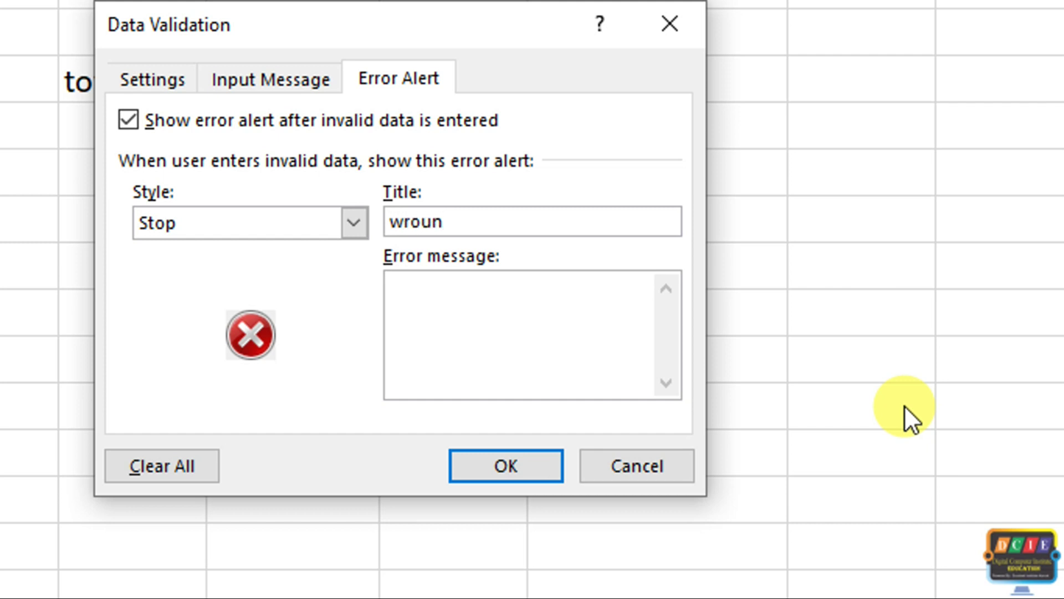
{"action": "type", "text": "g value"}
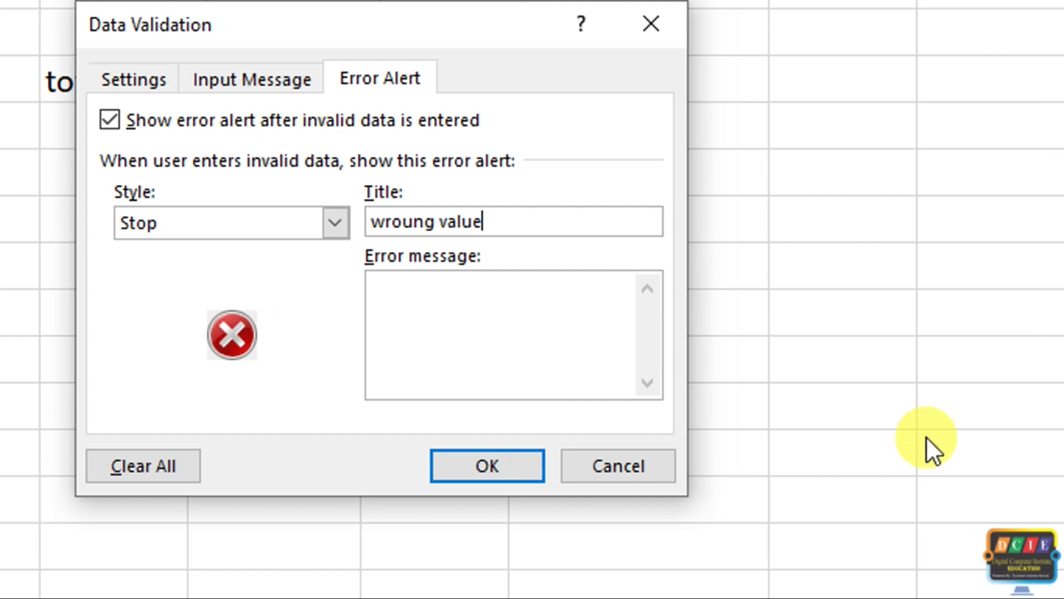
{"action": "left_click", "coordinate": [548, 320]}
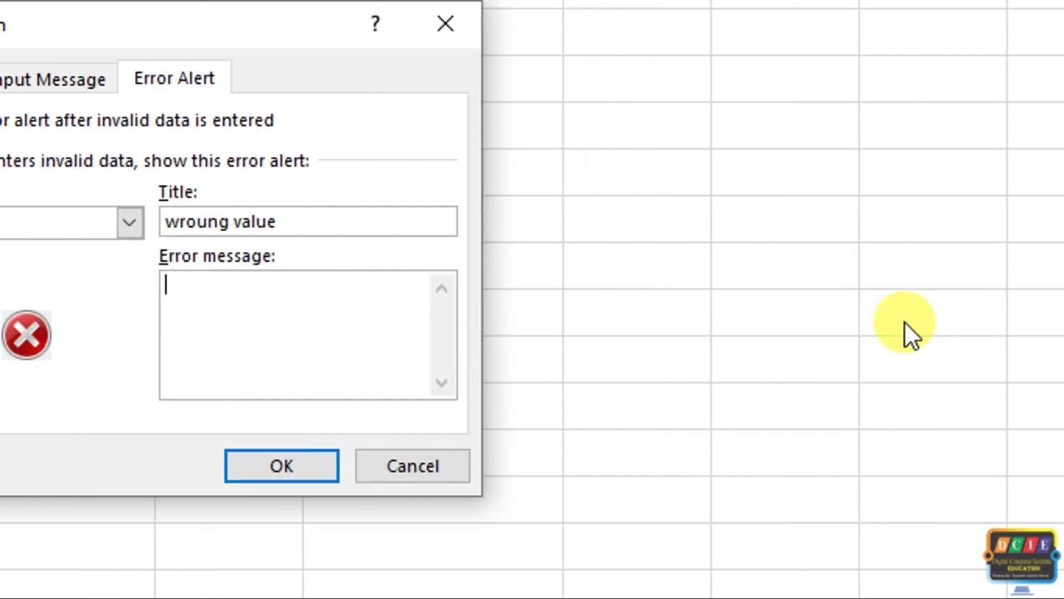
{"action": "type", "text": "please type right value"}
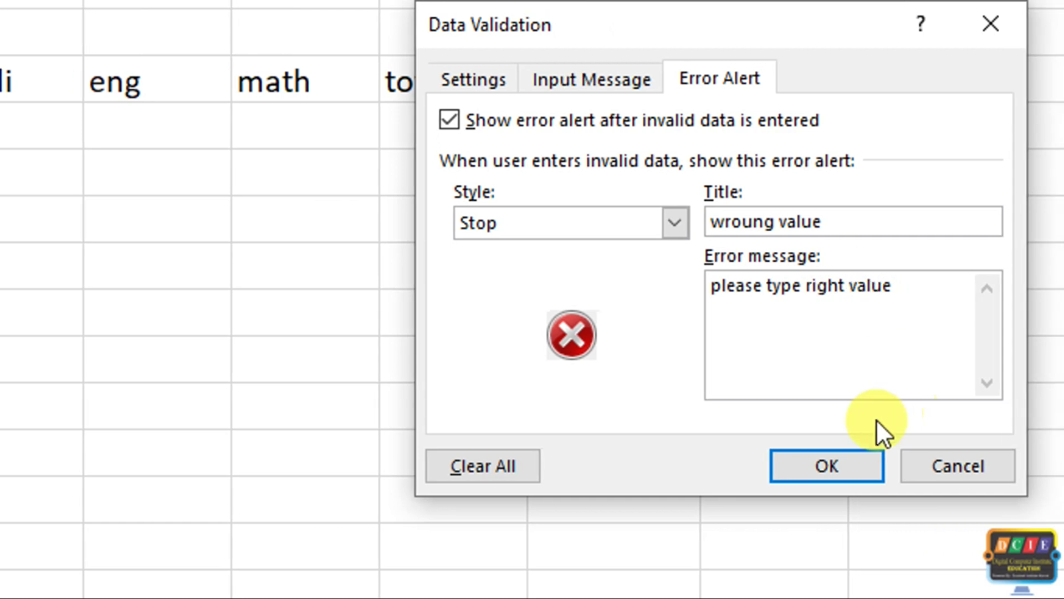
- Apply the alert, confirm 45445 is rejected in the time cell, then review the validation settings
{"action": "left_click", "coordinate": [849, 480]}
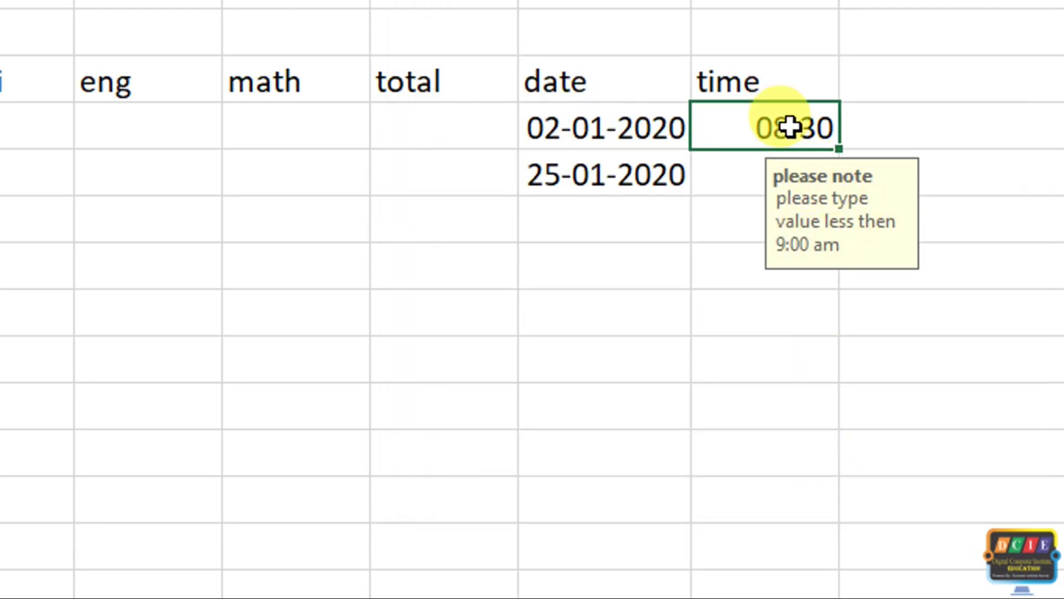
{"action": "type", "text": "45445"}
{"action": "key", "text": "Return"}
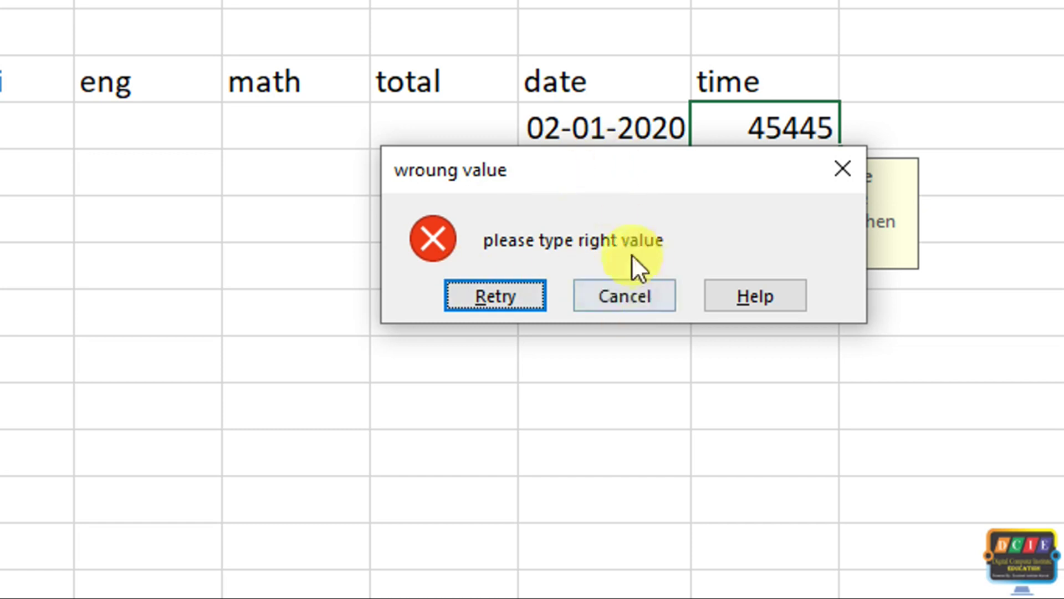
{"action": "left_click", "coordinate": [624, 298]}
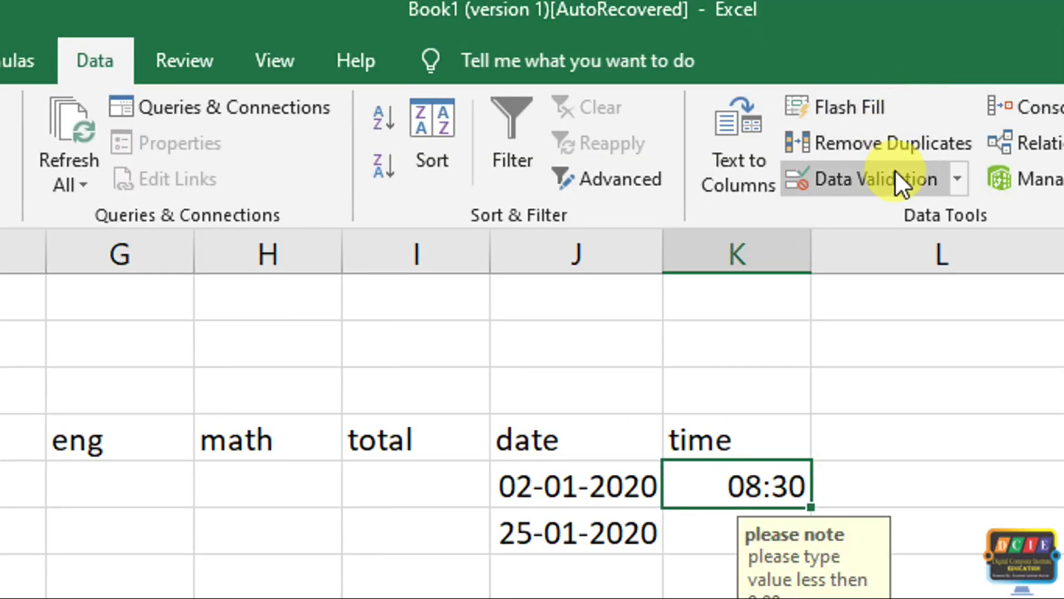
{"action": "left_click", "coordinate": [895, 169]}
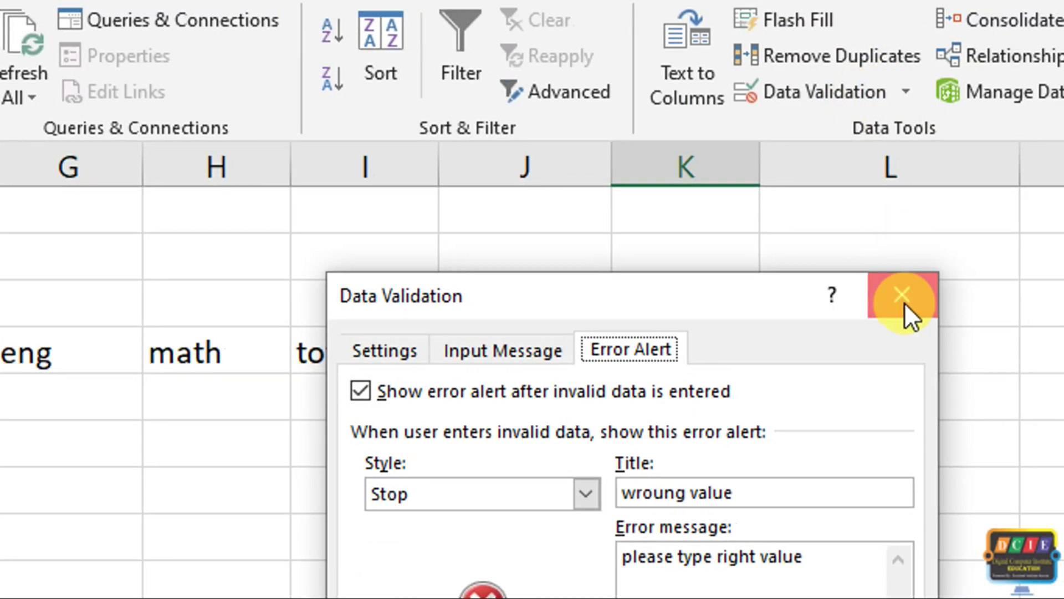
{"action": "left_click", "coordinate": [903, 296]}
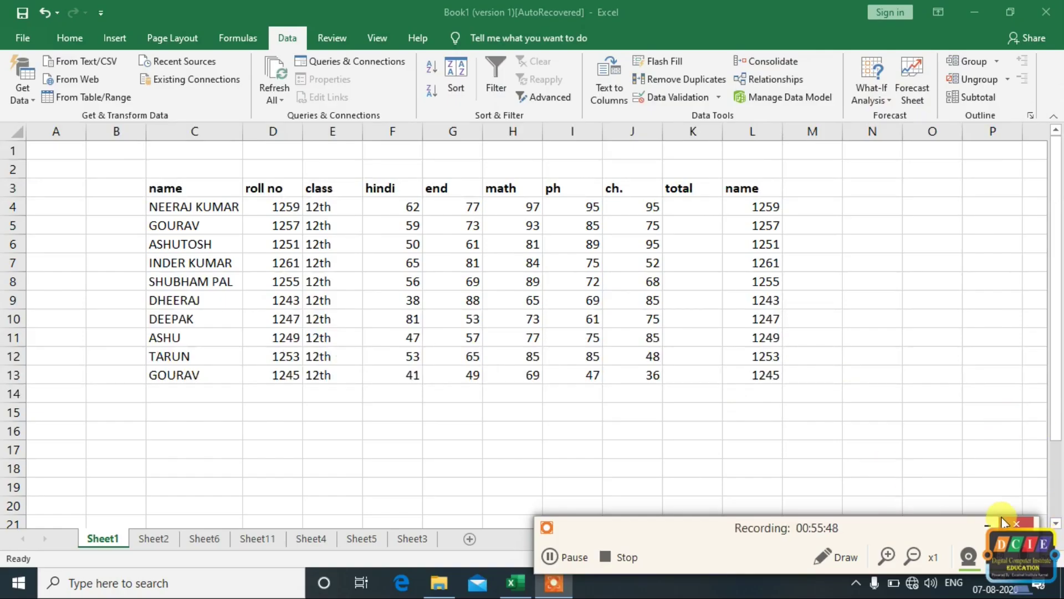
- On Sheet3, circle invalid data and select the date and time entries J5:K6
{"action": "left_click", "coordinate": [987, 525]}
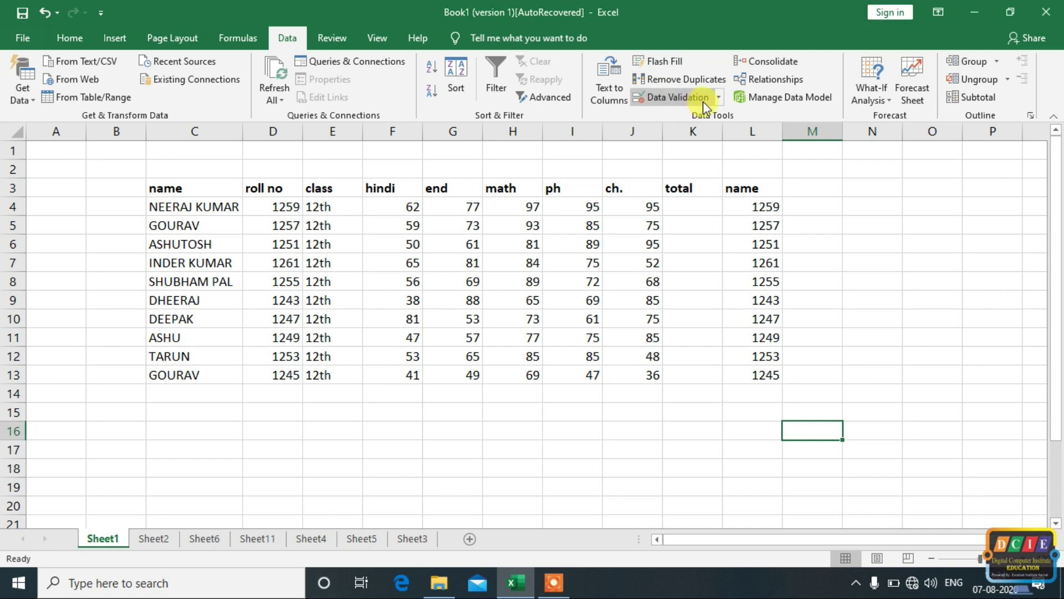
{"action": "left_click", "coordinate": [410, 538]}
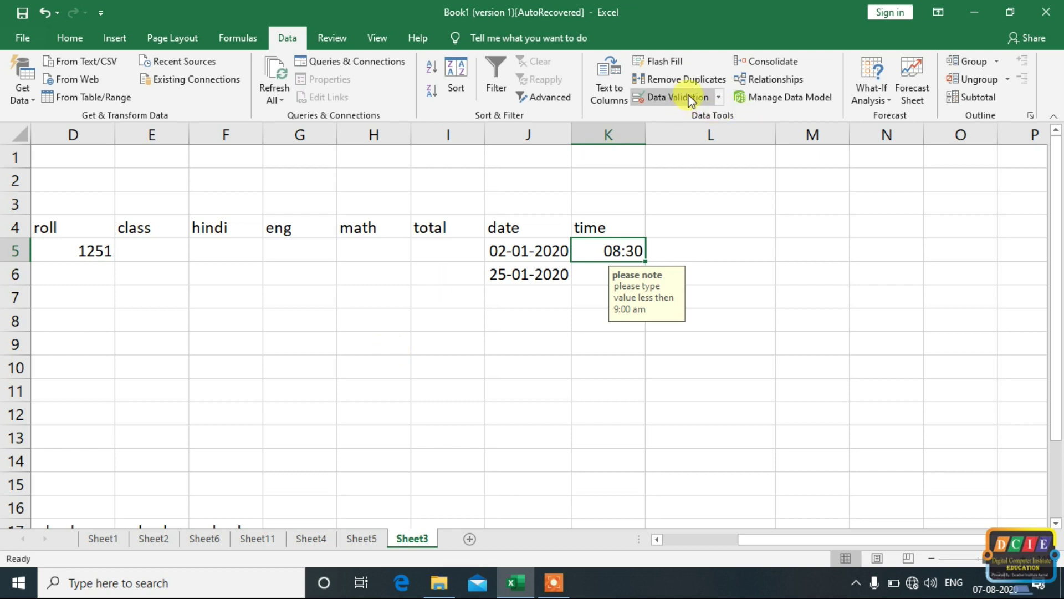
{"action": "left_click", "coordinate": [720, 101]}
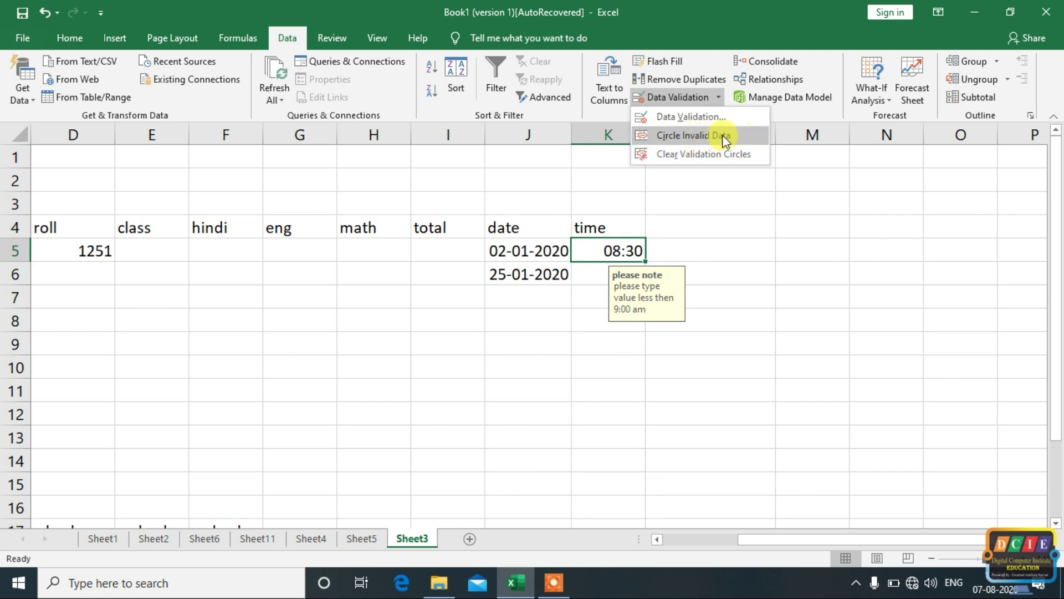
{"action": "left_click", "coordinate": [795, 271]}
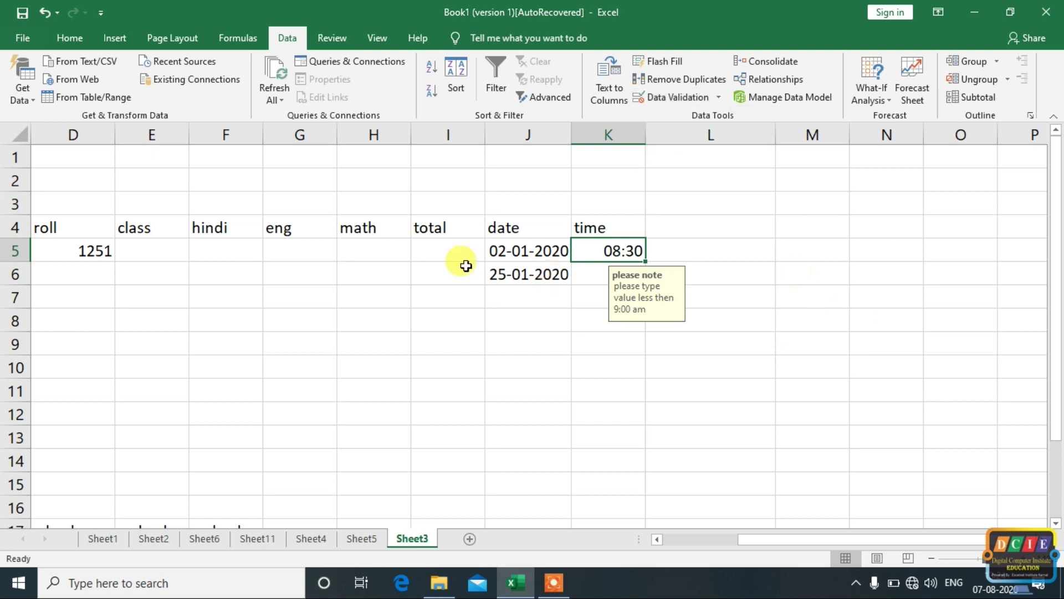
{"action": "left_click_drag", "start_coordinate": [491, 251], "coordinate": [576, 280]}
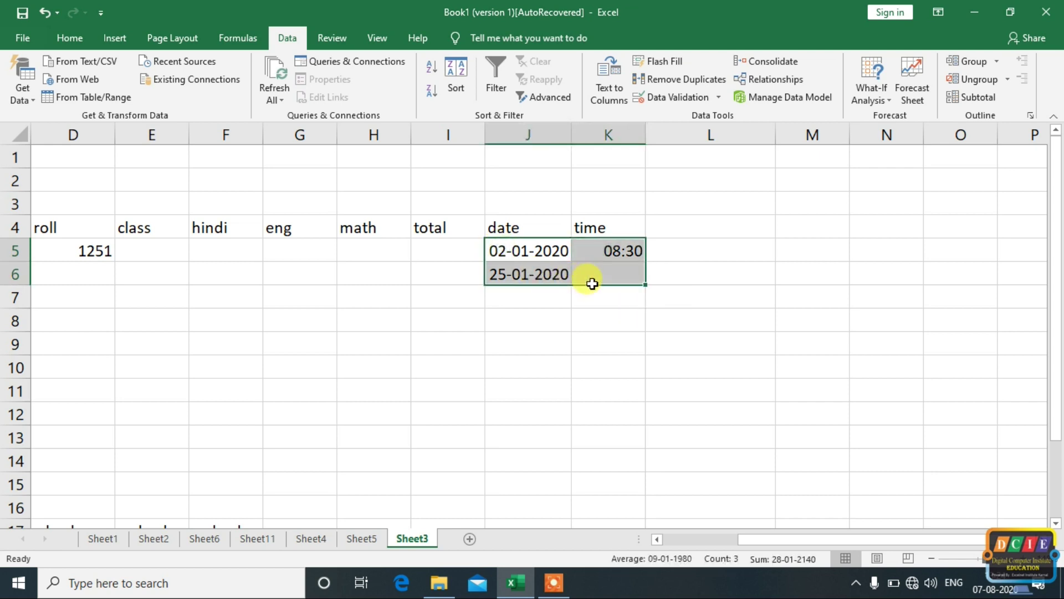
- Try a Whole number validation rule on N2, cancel it, and move to Sheet4
{"action": "left_click", "coordinate": [361, 538]}
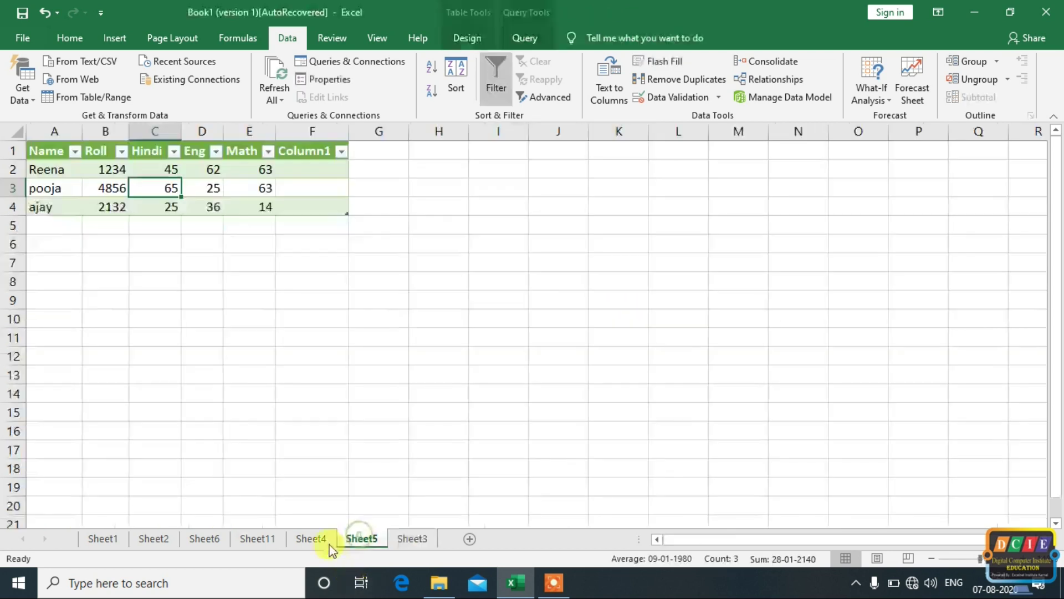
{"action": "left_click", "coordinate": [412, 539]}
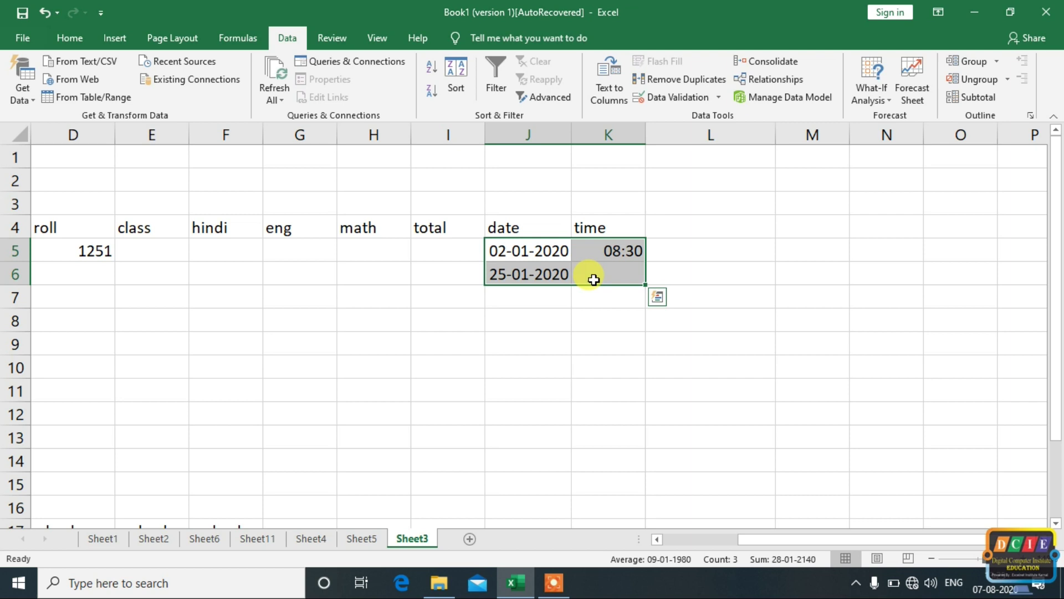
{"action": "left_click", "coordinate": [851, 188]}
{"action": "left_click", "coordinate": [677, 97]}
{"action": "left_click", "coordinate": [514, 278]}
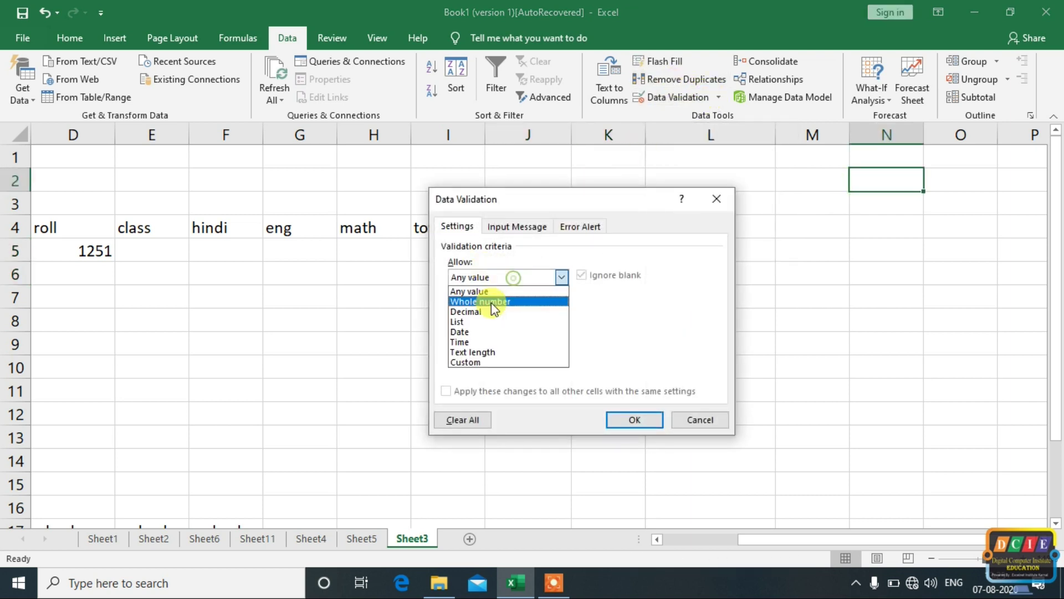
{"action": "left_click", "coordinate": [490, 302]}
{"action": "left_click", "coordinate": [504, 310]}
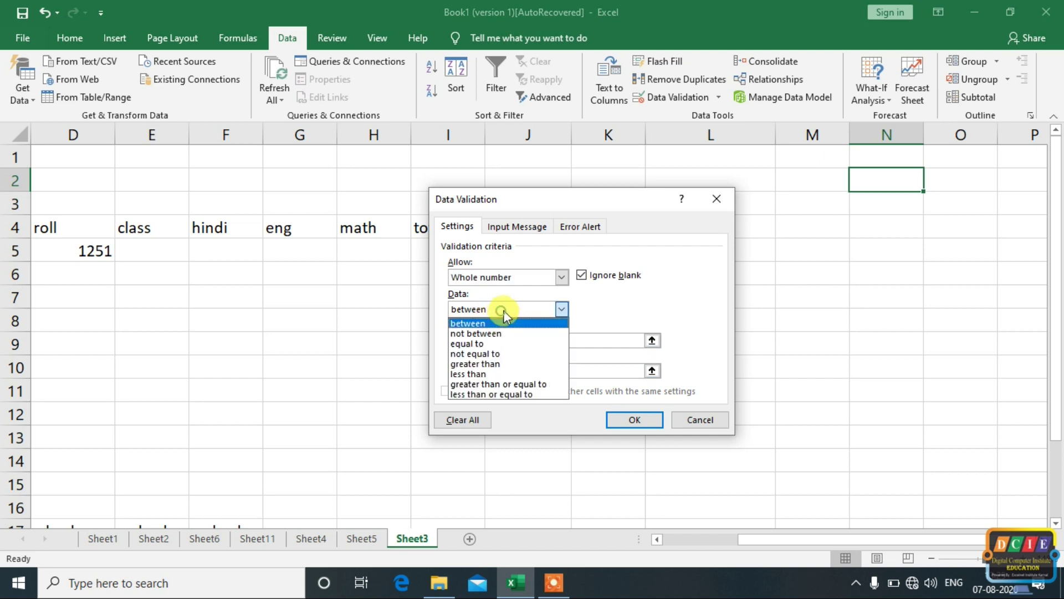
{"action": "left_click", "coordinate": [690, 419]}
{"action": "left_click", "coordinate": [690, 420]}
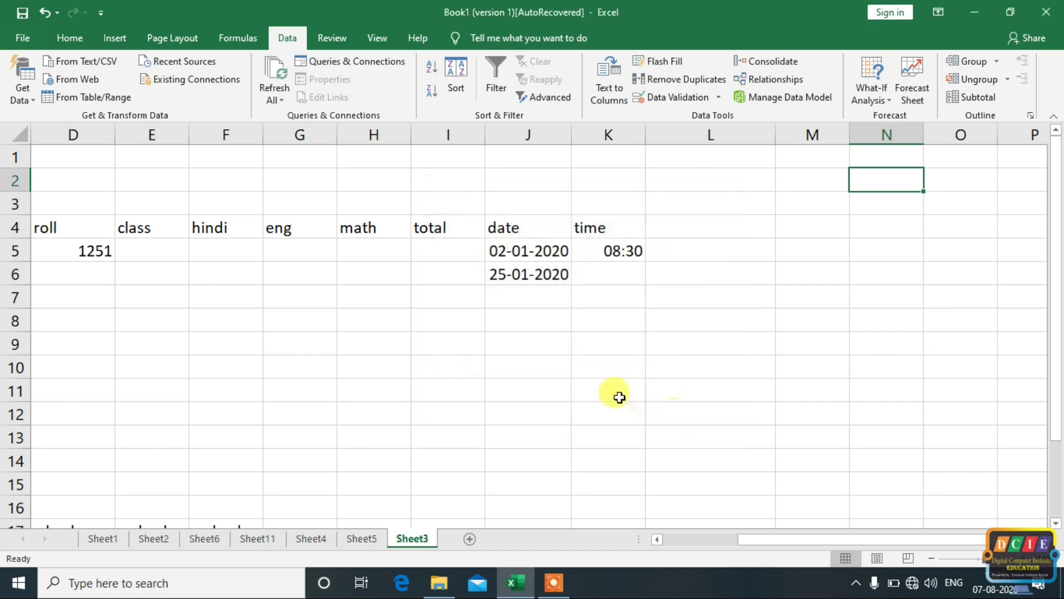
{"action": "left_click", "coordinate": [358, 538]}
{"action": "left_click", "coordinate": [310, 543]}
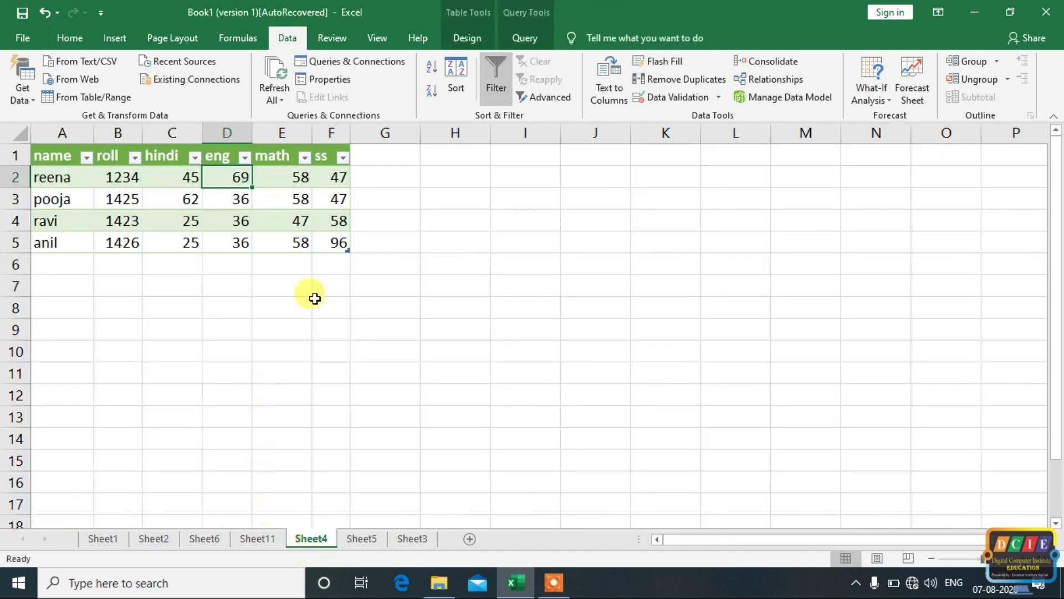
- Restrict marks C2:F5 to whole numbers between 40 and 100
{"action": "left_click_drag", "start_coordinate": [169, 181], "coordinate": [340, 249]}
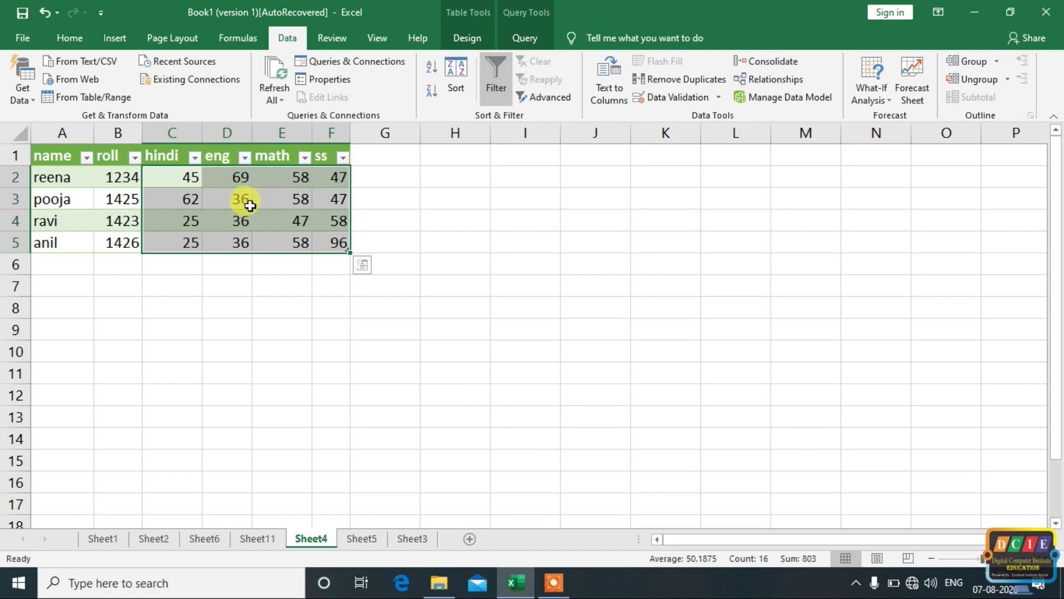
{"action": "left_click", "coordinate": [719, 99]}
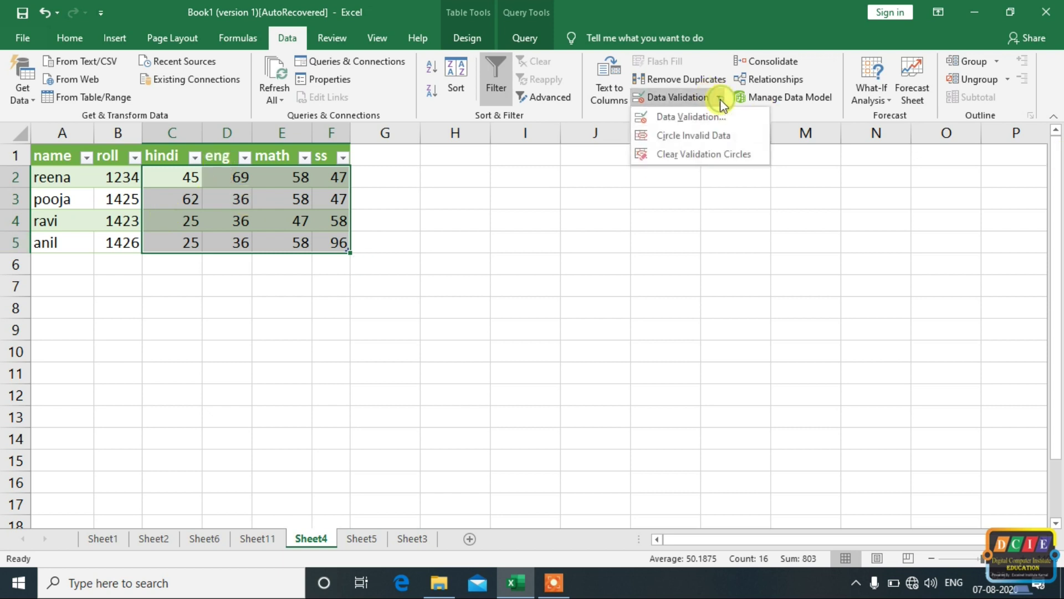
{"action": "left_click", "coordinate": [692, 117]}
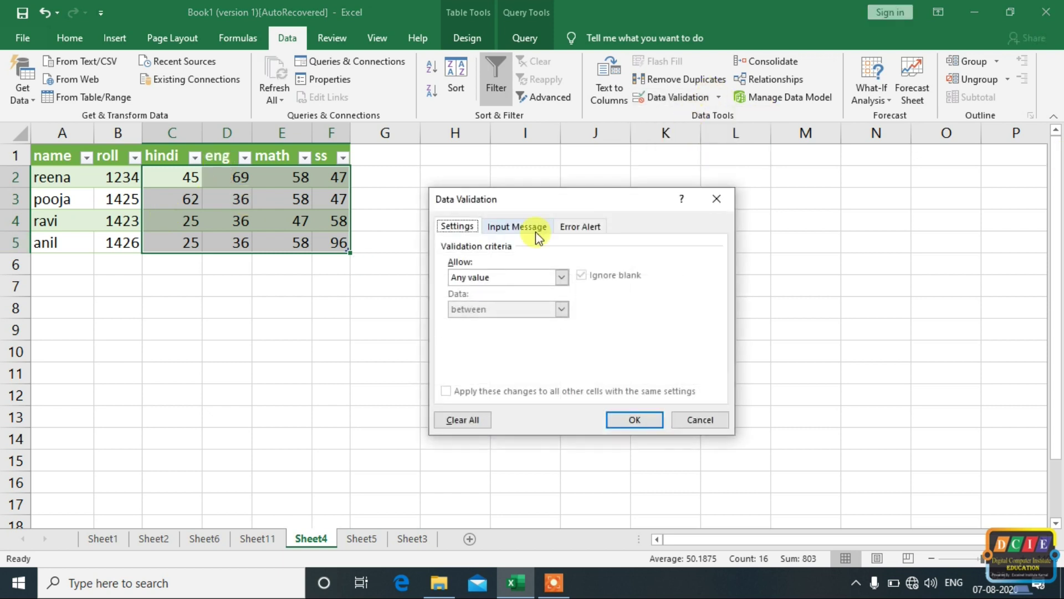
{"action": "left_click", "coordinate": [485, 278]}
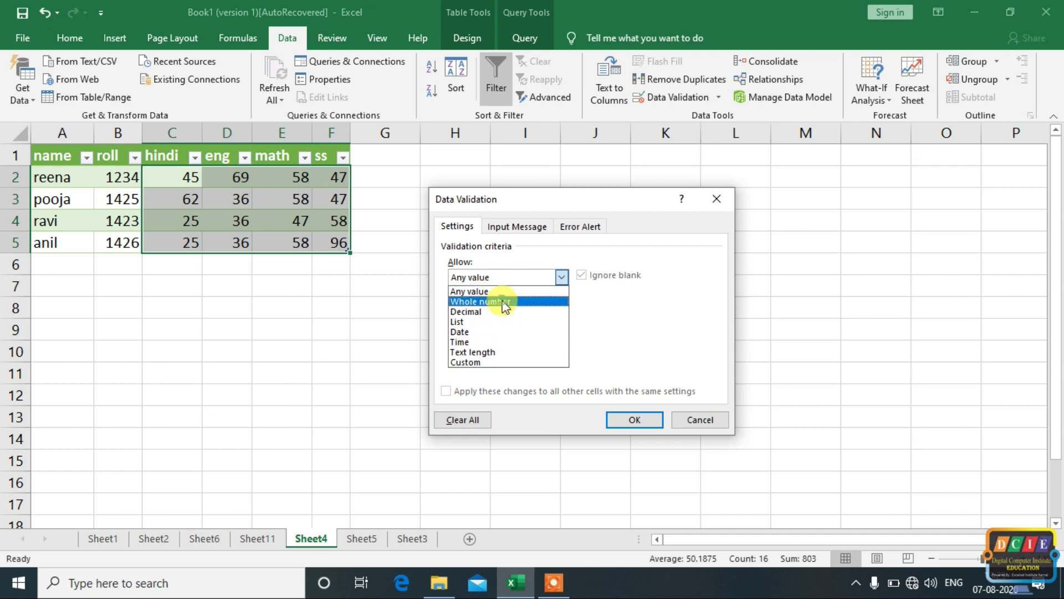
{"action": "left_click", "coordinate": [504, 302]}
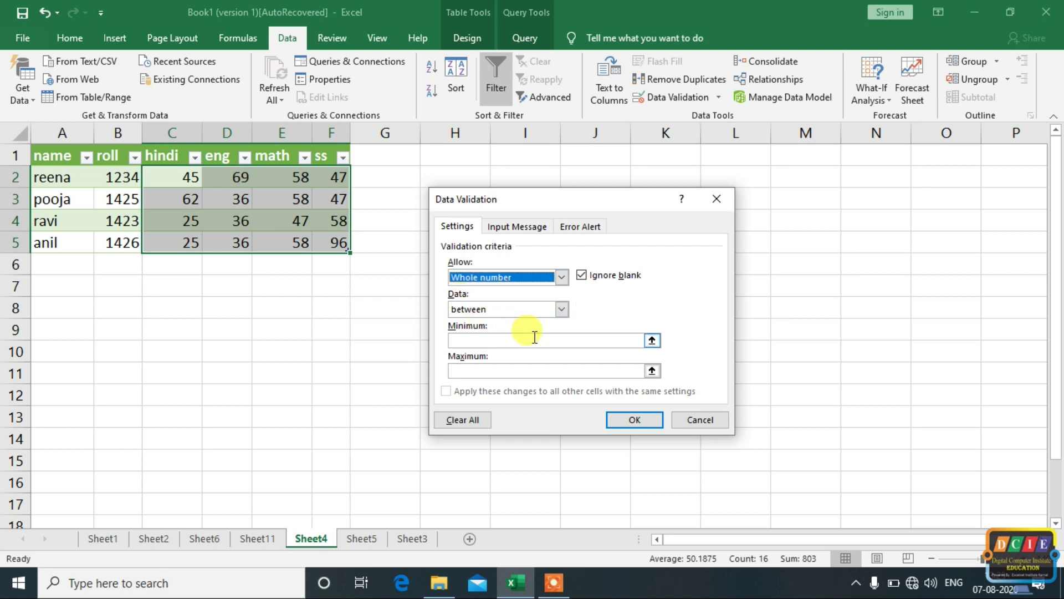
{"action": "left_click", "coordinate": [494, 341]}
{"action": "type", "text": "40"}
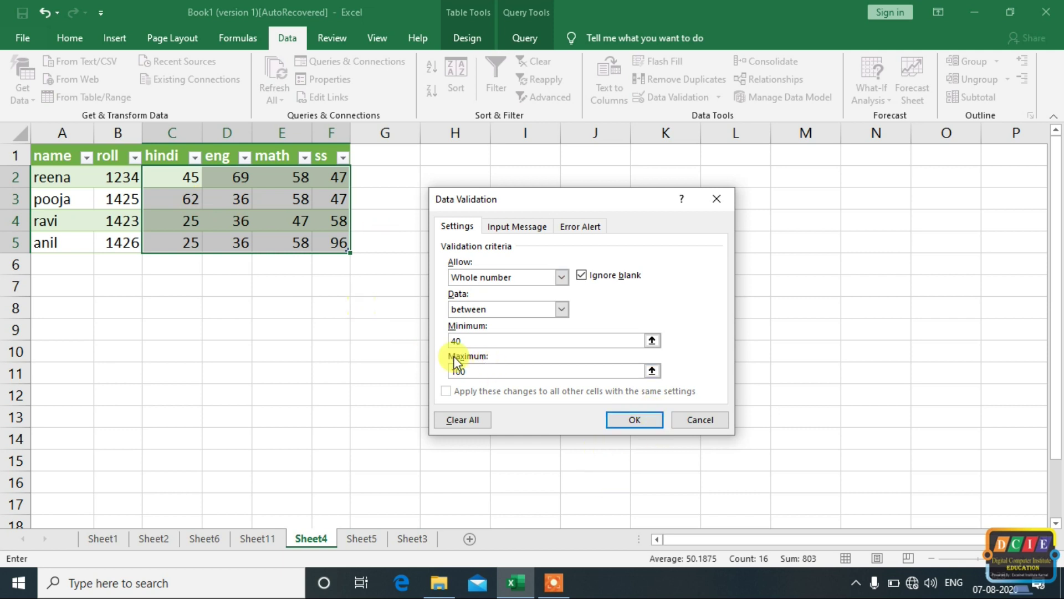
{"action": "left_click", "coordinate": [613, 422]}
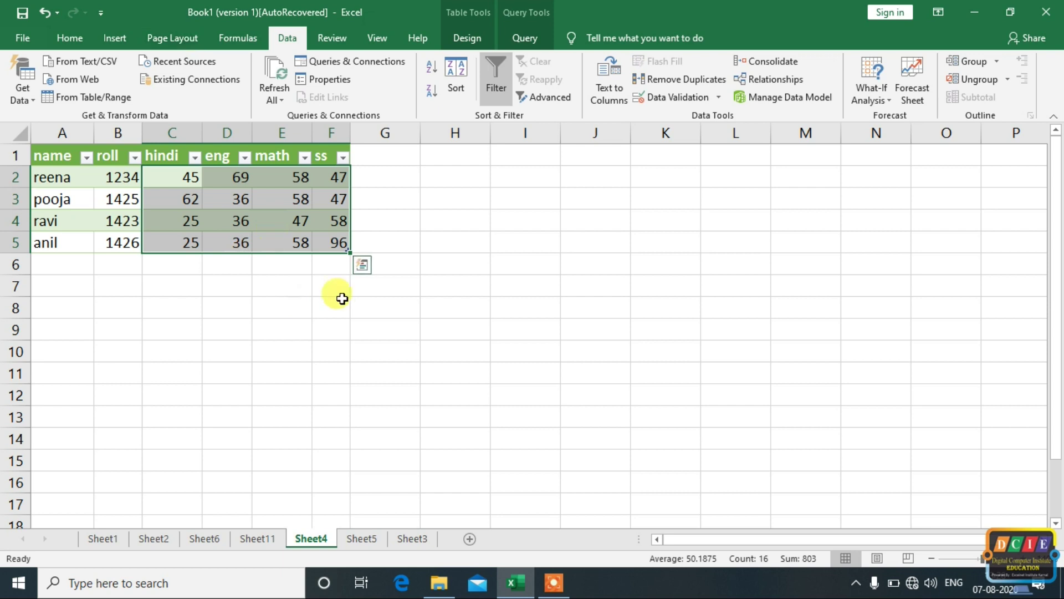
{"action": "left_click", "coordinate": [262, 317]}
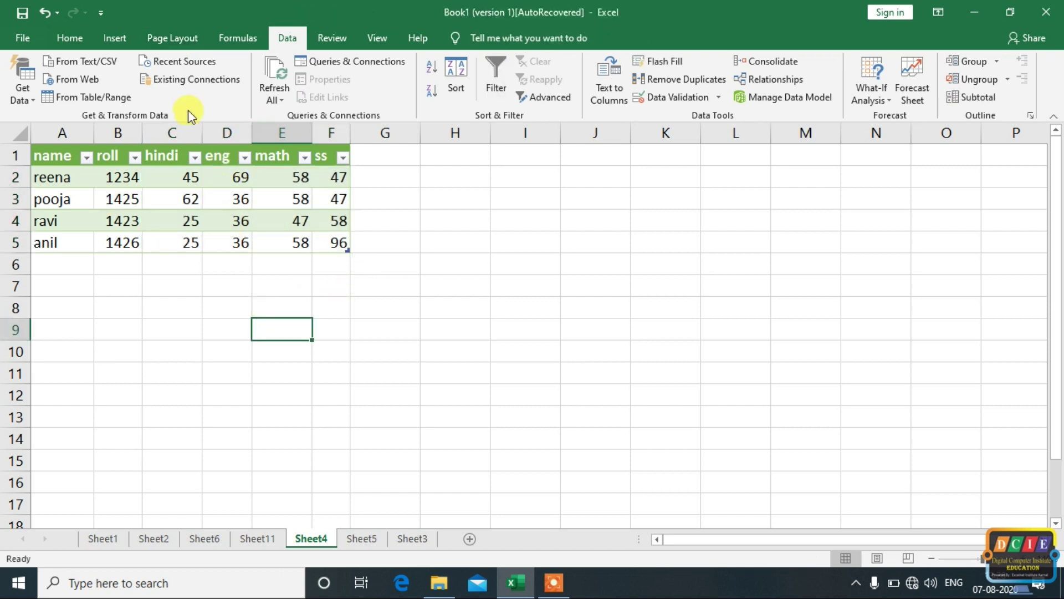
- Circle the invalid marks in C4, C5, D3, D4 and D5, leaving the validation rule unchanged
{"action": "left_click", "coordinate": [719, 98]}
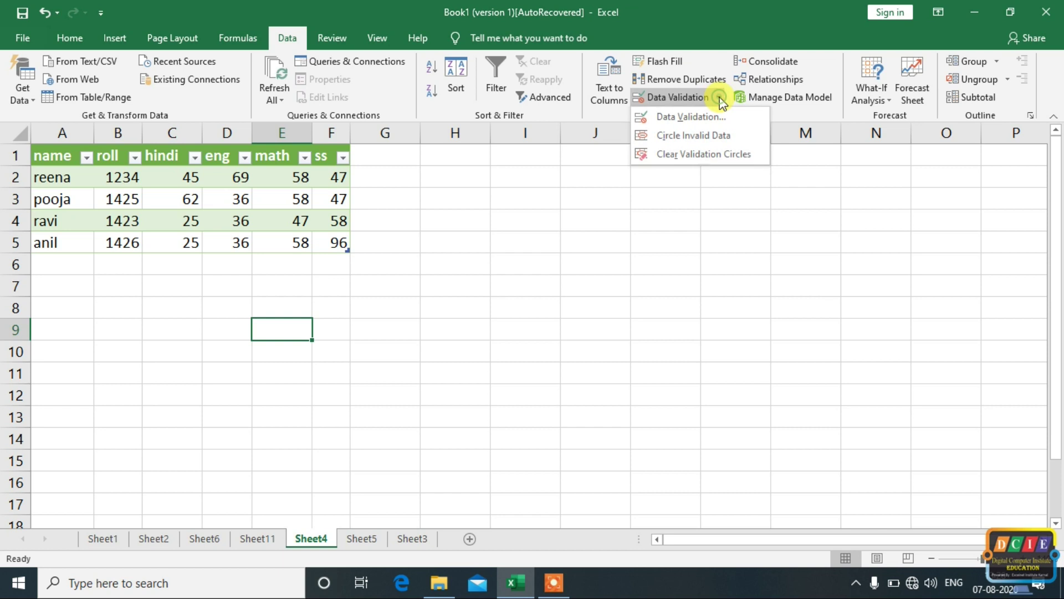
{"action": "left_click", "coordinate": [674, 136]}
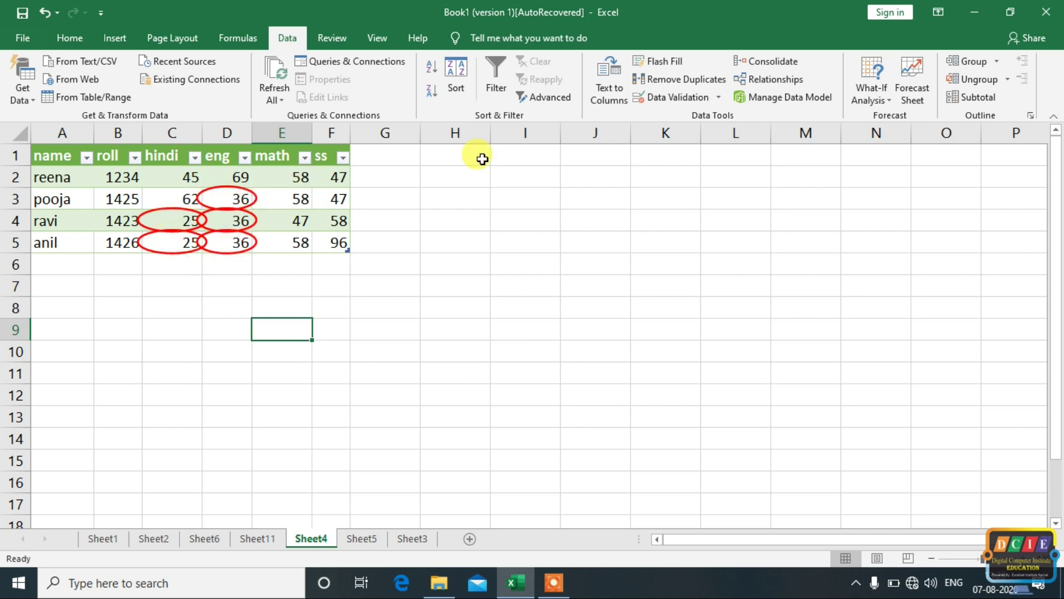
{"action": "left_click", "coordinate": [693, 99]}
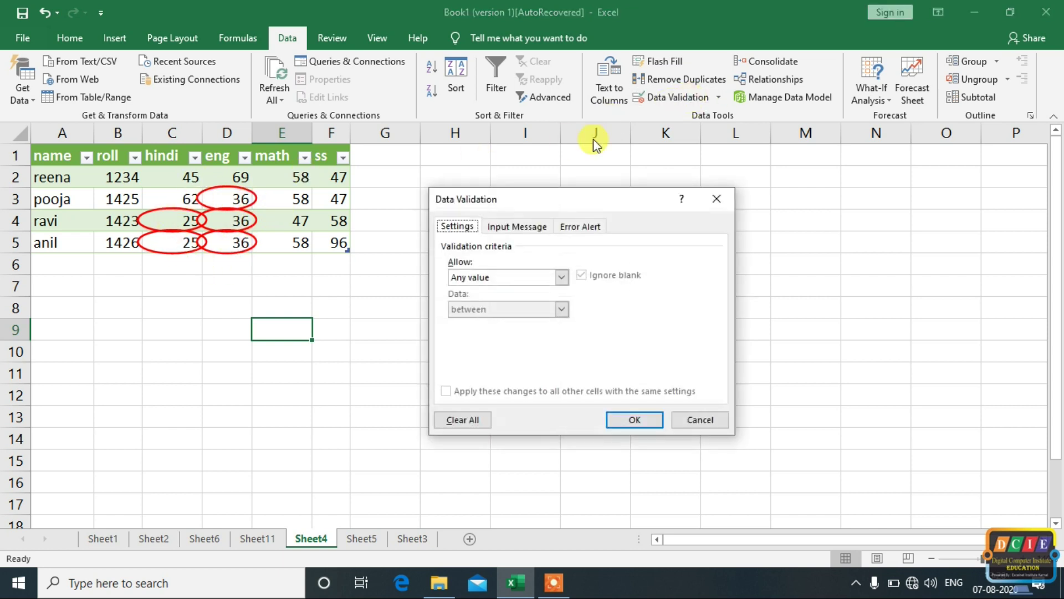
{"action": "left_click", "coordinate": [708, 197]}
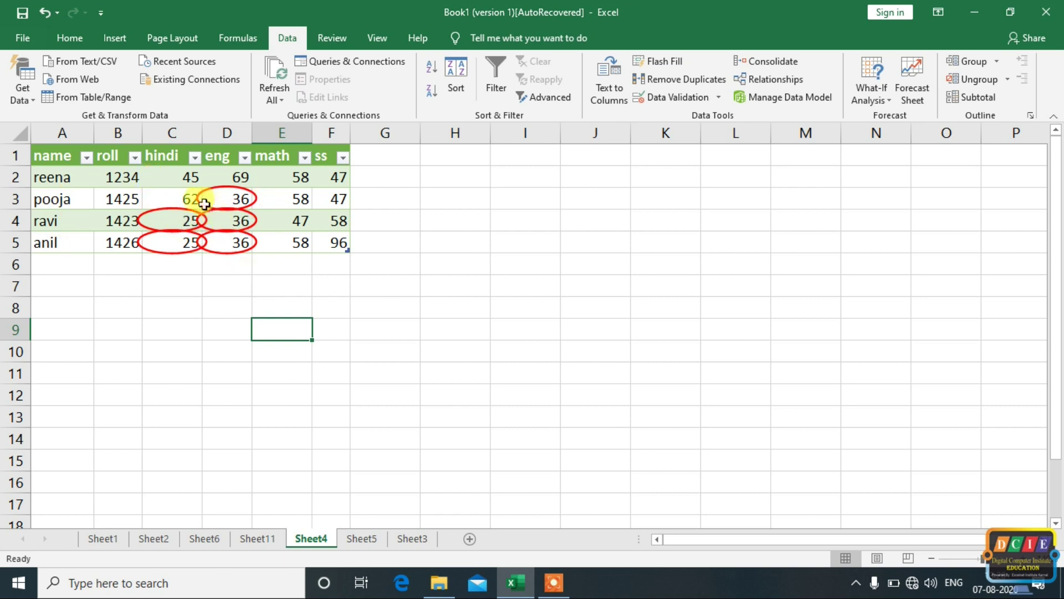
- Correct the marks to 59 in D3 and 49 in C5
{"action": "left_click", "coordinate": [229, 198]}
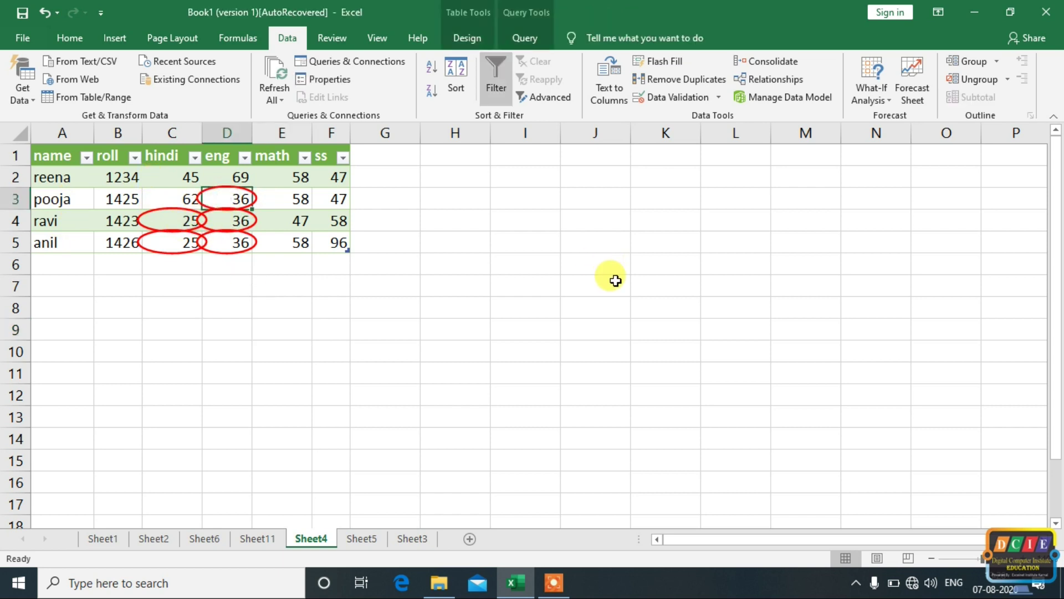
{"action": "type", "text": "59"}
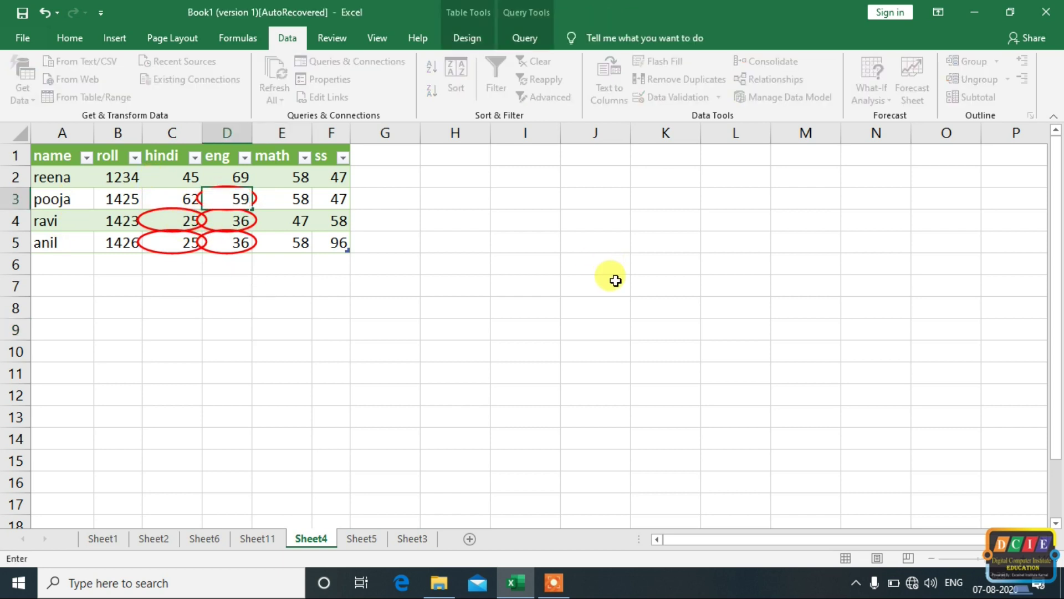
{"action": "key", "text": "Return"}
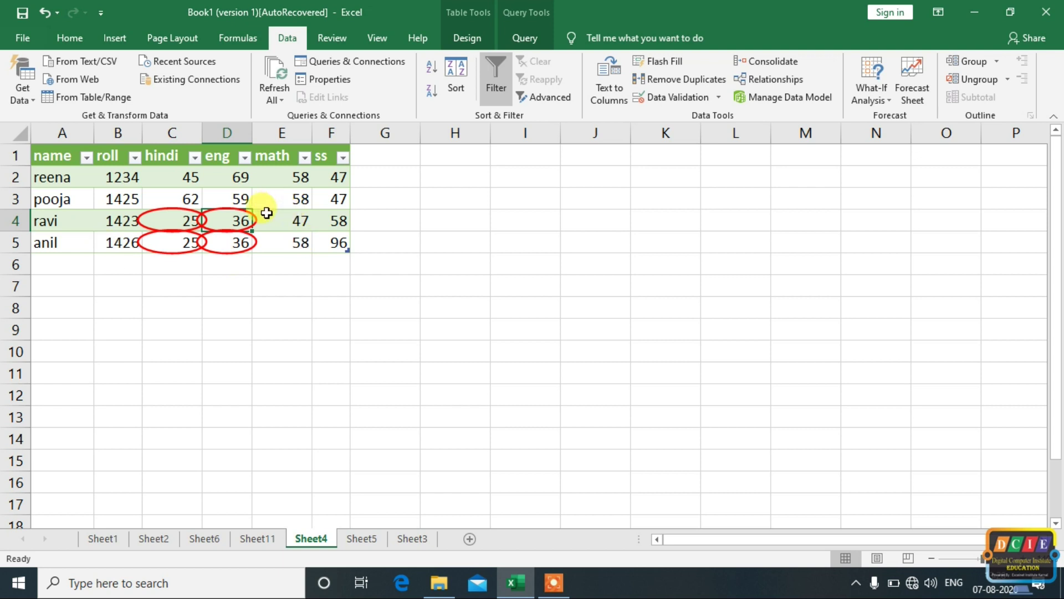
{"action": "left_click", "coordinate": [191, 242]}
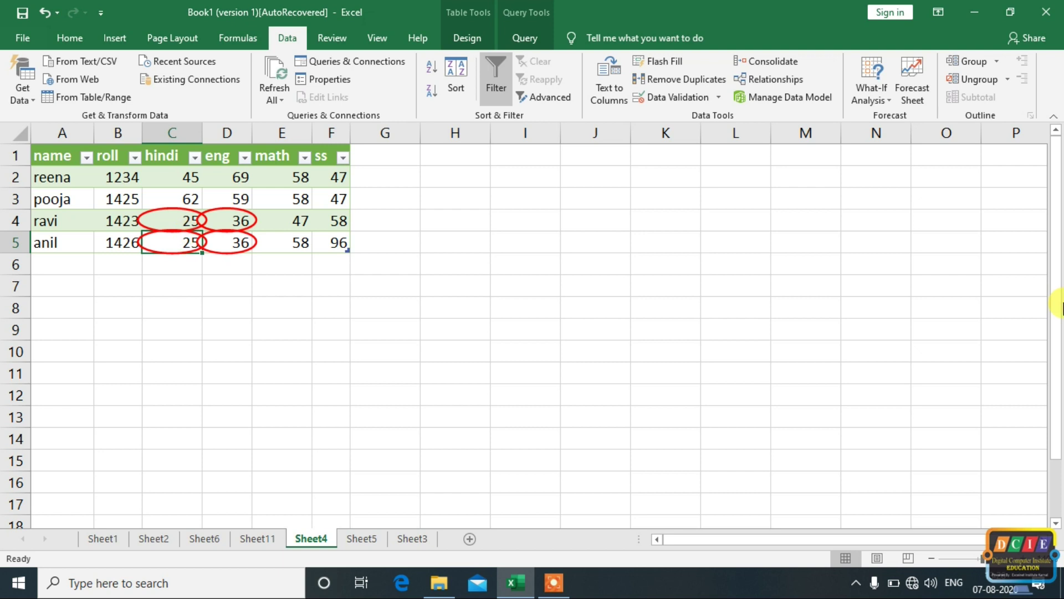
{"action": "type", "text": "49"}
{"action": "key", "text": "Return"}
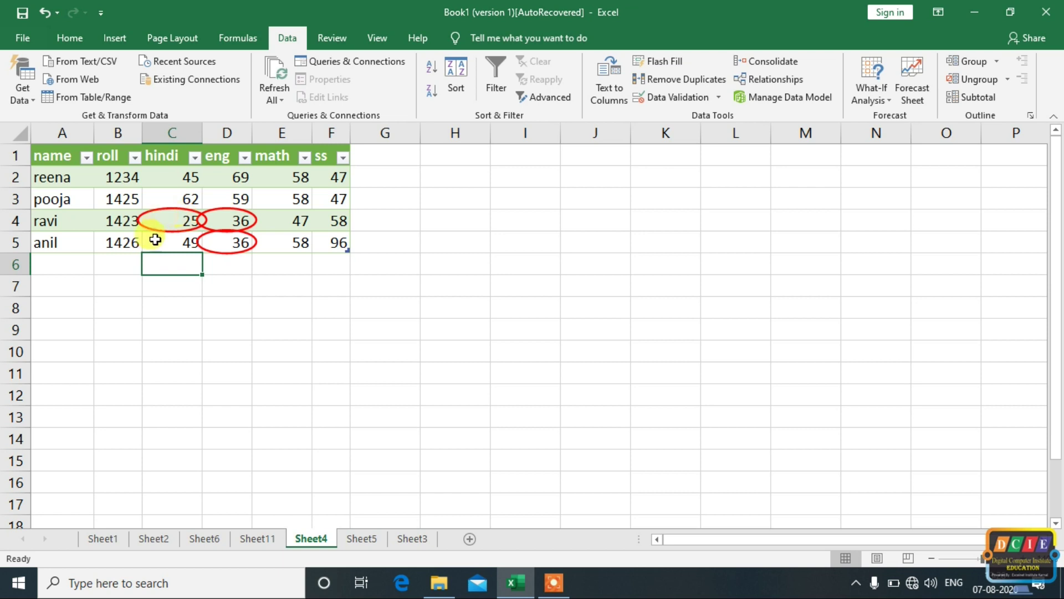
- Clear the validation circles from the whole marks table
{"action": "mouse_move", "coordinate": [42, 157]}
{"action": "left_mouse_down"}
{"action": "mouse_move", "coordinate": [362, 260]}
{"action": "mouse_move", "coordinate": [348, 247]}
{"action": "left_mouse_up"}
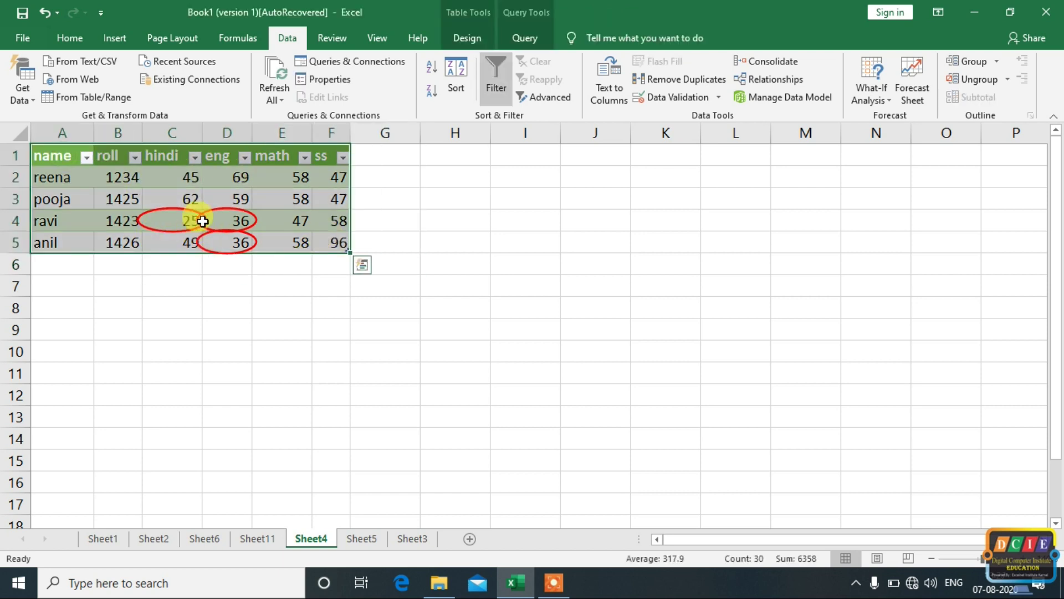
{"action": "left_click", "coordinate": [719, 97]}
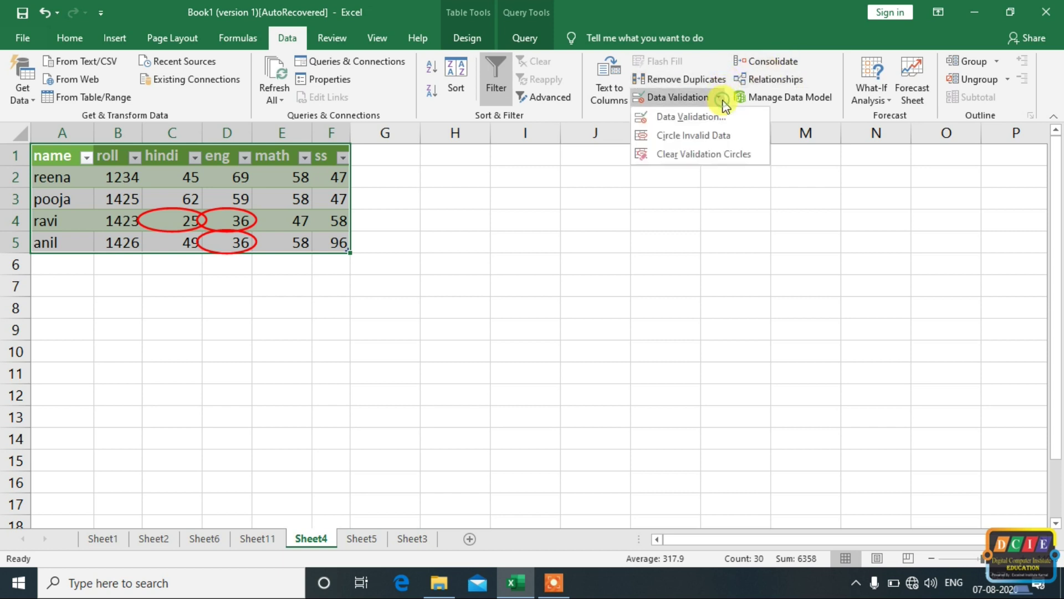
{"action": "left_click", "coordinate": [724, 155]}
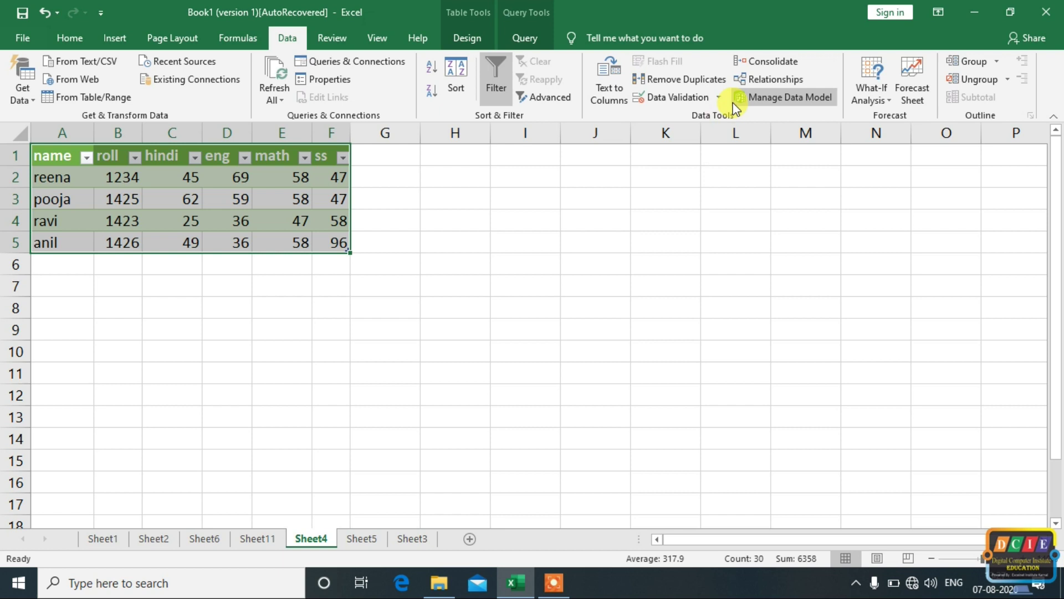
{"action": "left_click", "coordinate": [718, 99]}
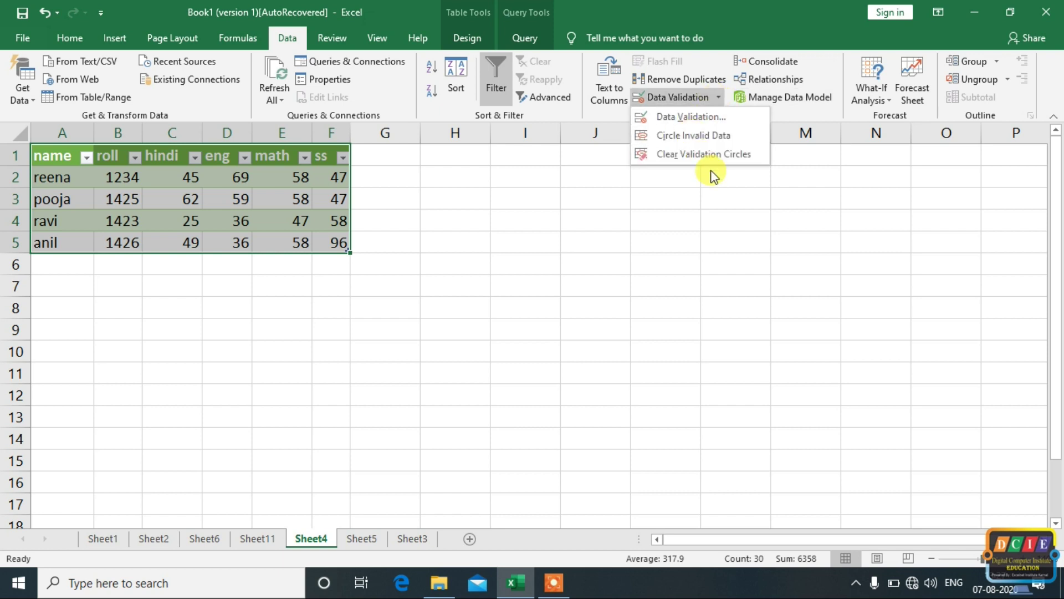
- Dismiss the validation menu and deselect the marks table
{"action": "left_click", "coordinate": [754, 261]}
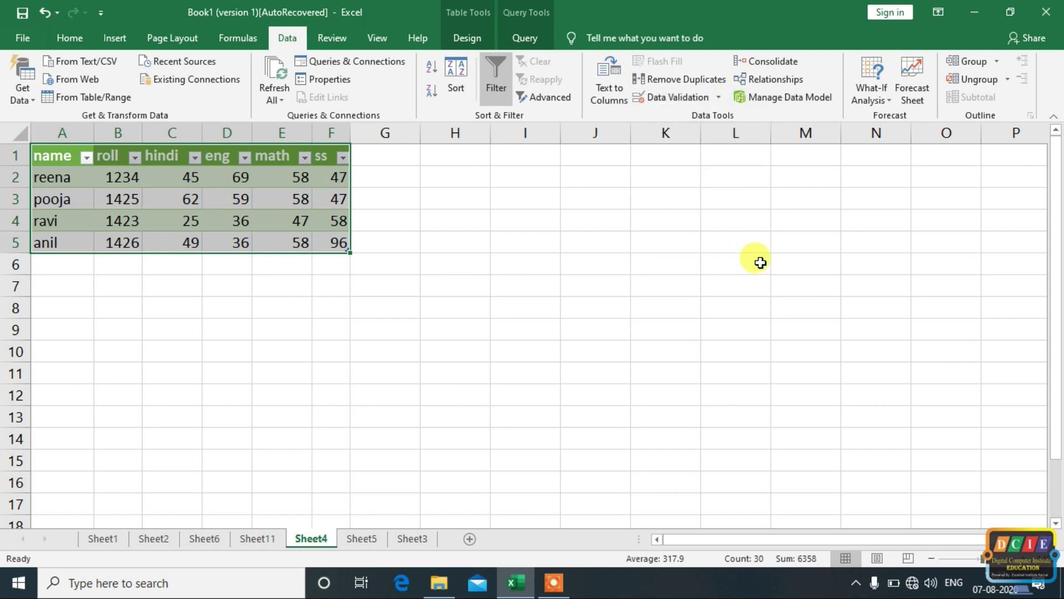
{"action": "left_click", "coordinate": [520, 295]}
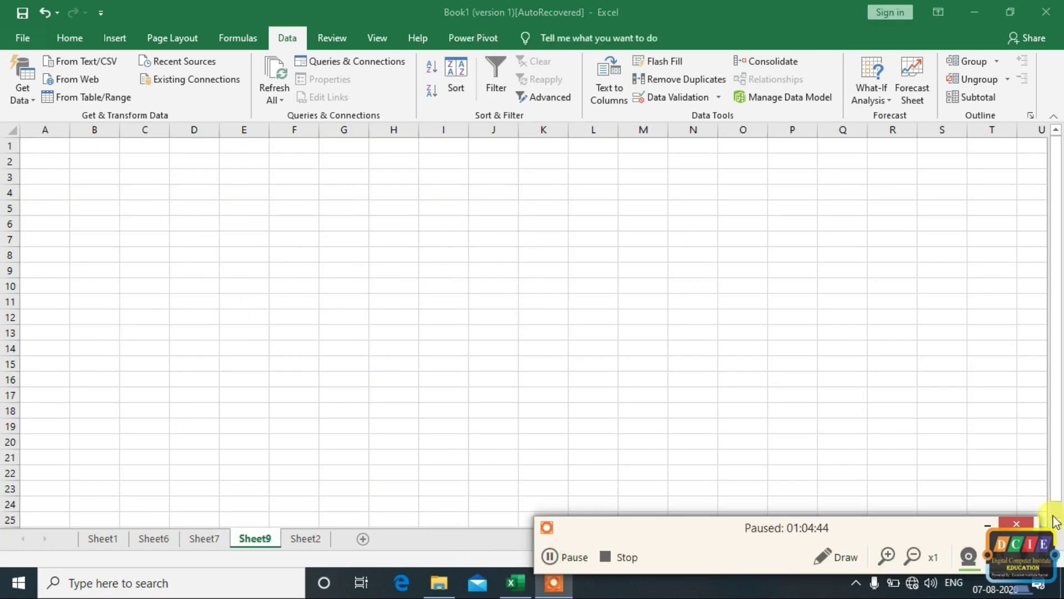
{"action": "left_click", "coordinate": [998, 520]}
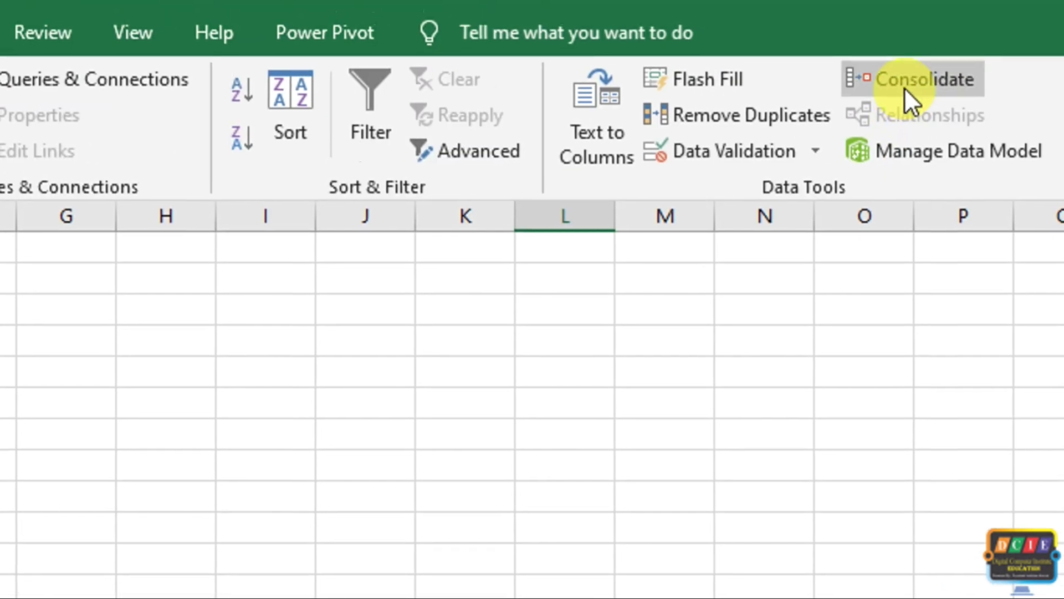
- Open Consolidate with Sum as the function and close it without consolidating
{"action": "left_click", "coordinate": [904, 87]}
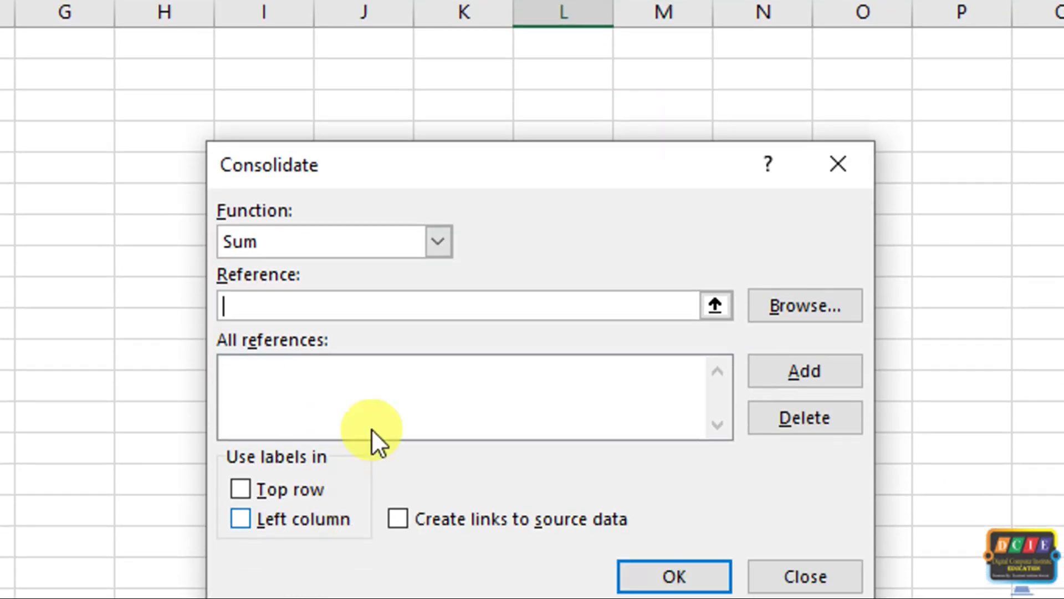
{"action": "left_click", "coordinate": [326, 246]}
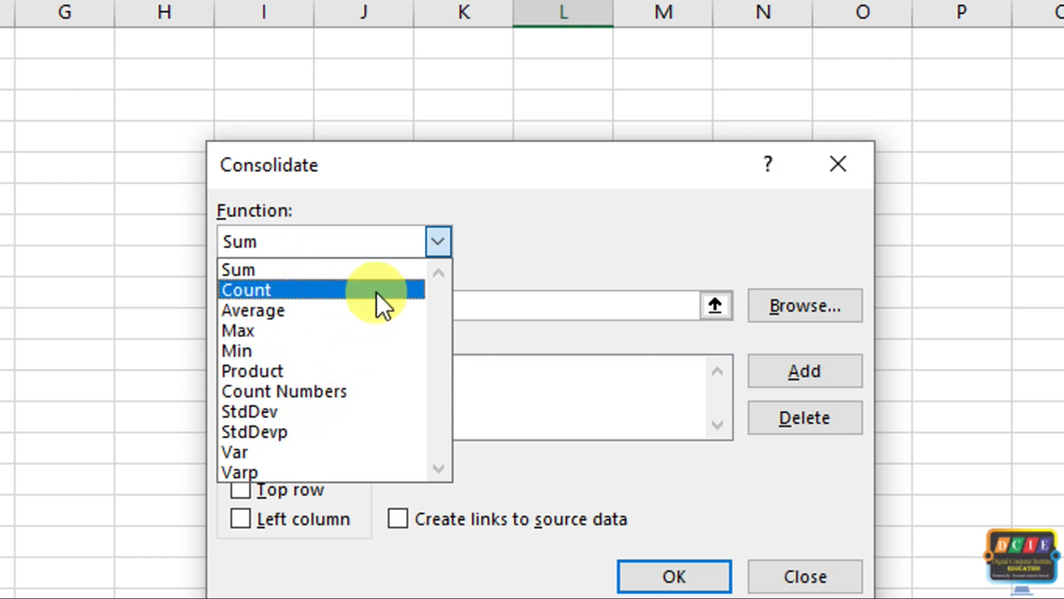
{"action": "left_click", "coordinate": [504, 227]}
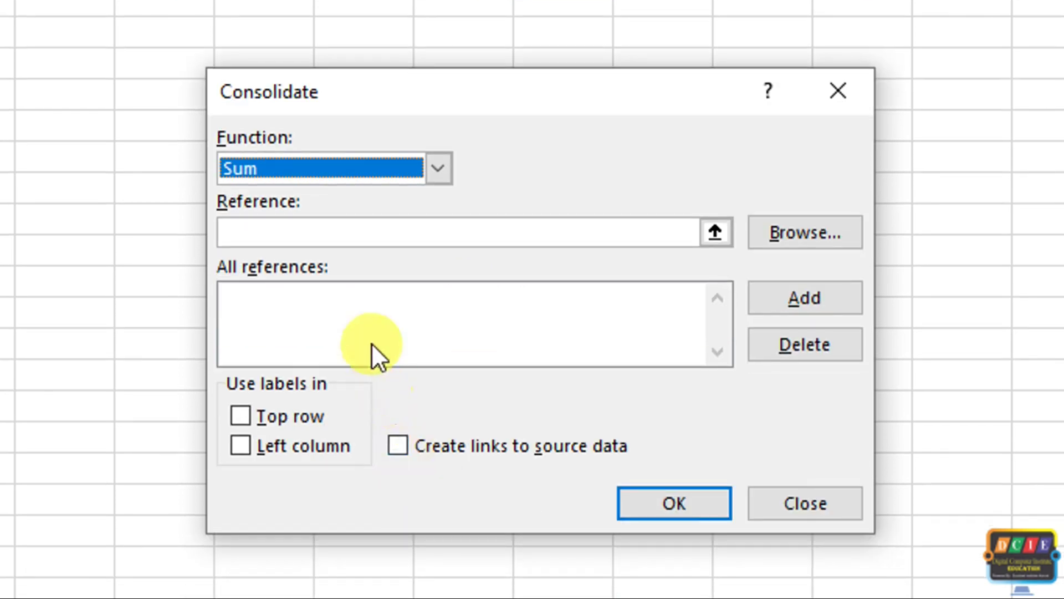
{"action": "left_click", "coordinate": [431, 168]}
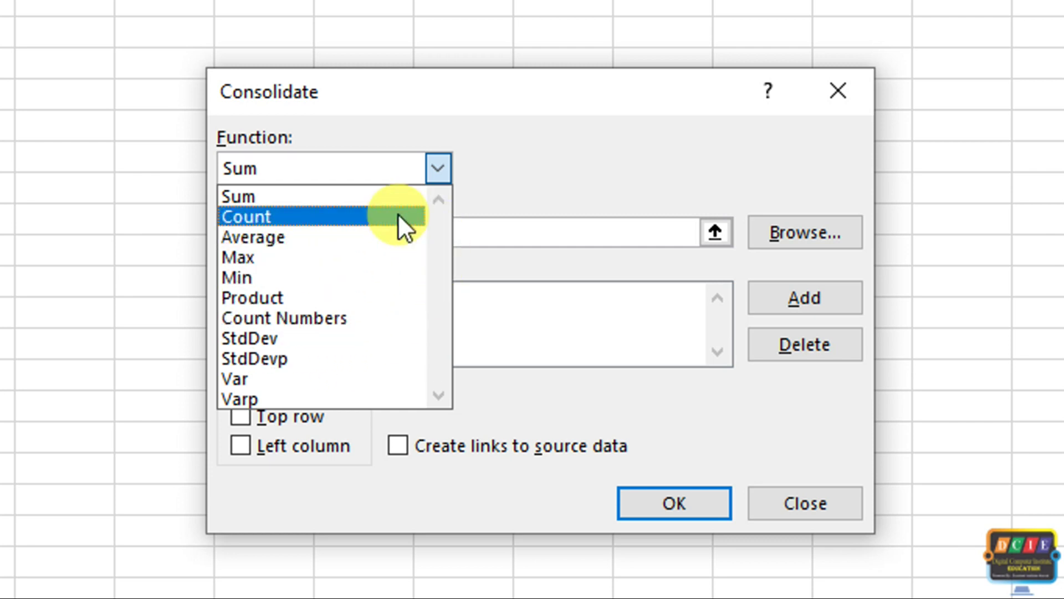
{"action": "left_click", "coordinate": [563, 269]}
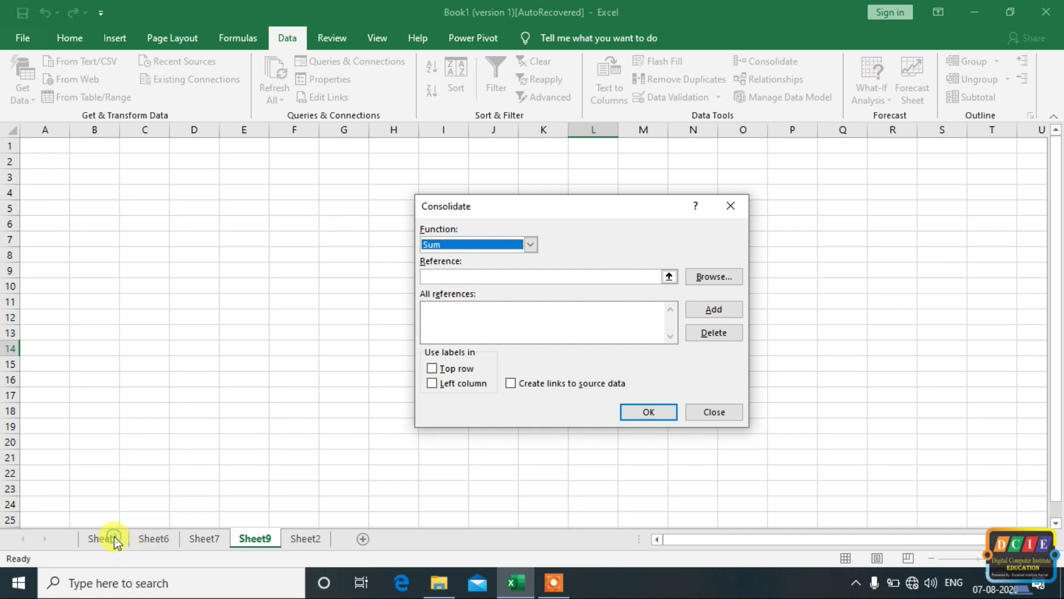
{"action": "left_click", "coordinate": [709, 416]}
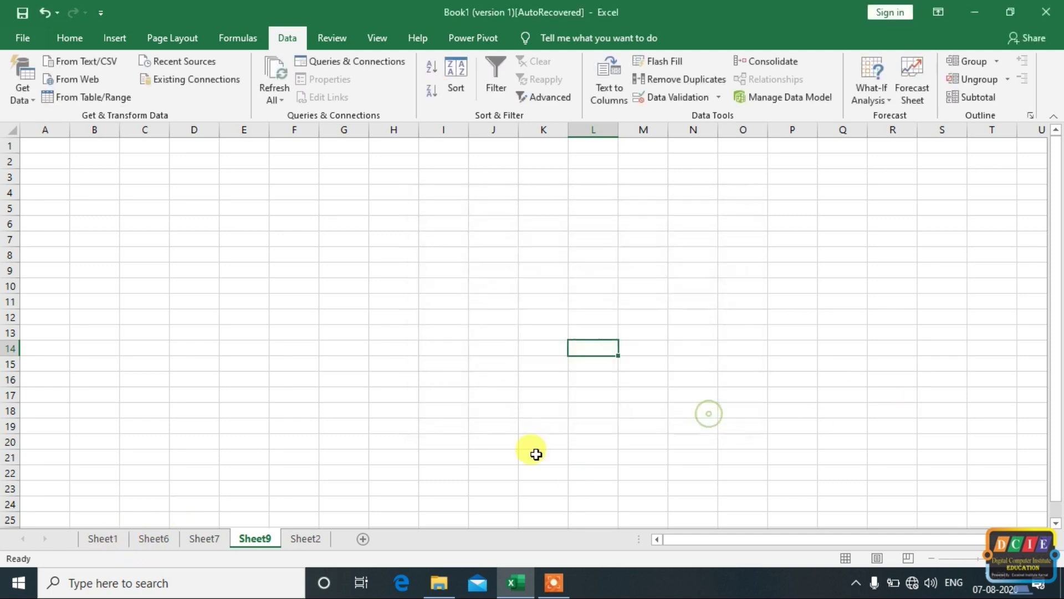
{"action": "left_click", "coordinate": [101, 541]}
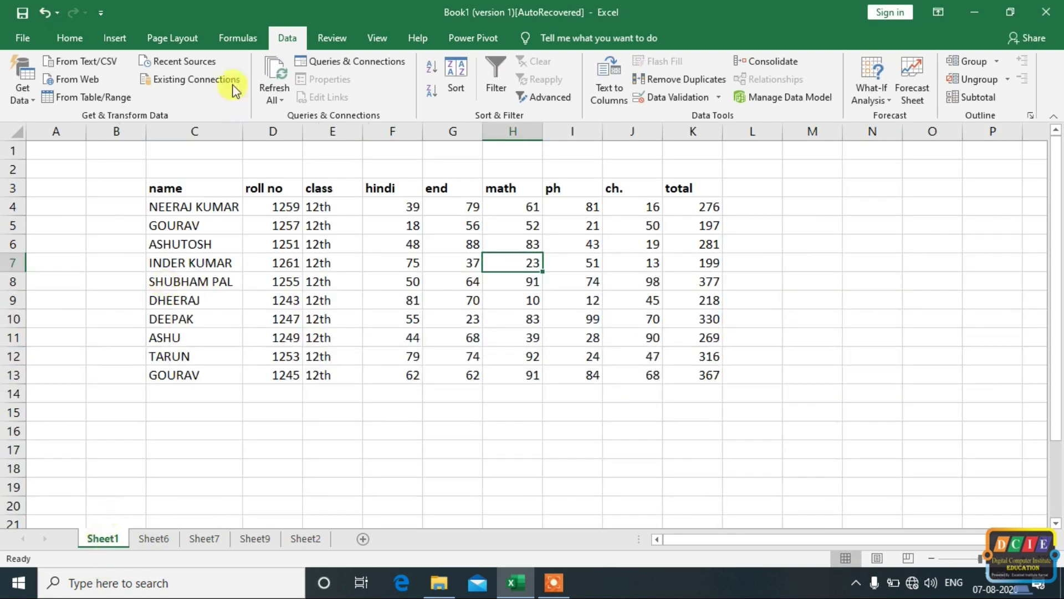
{"action": "left_click", "coordinate": [177, 192]}
{"action": "left_click_drag", "start_coordinate": [178, 192], "coordinate": [196, 373]}
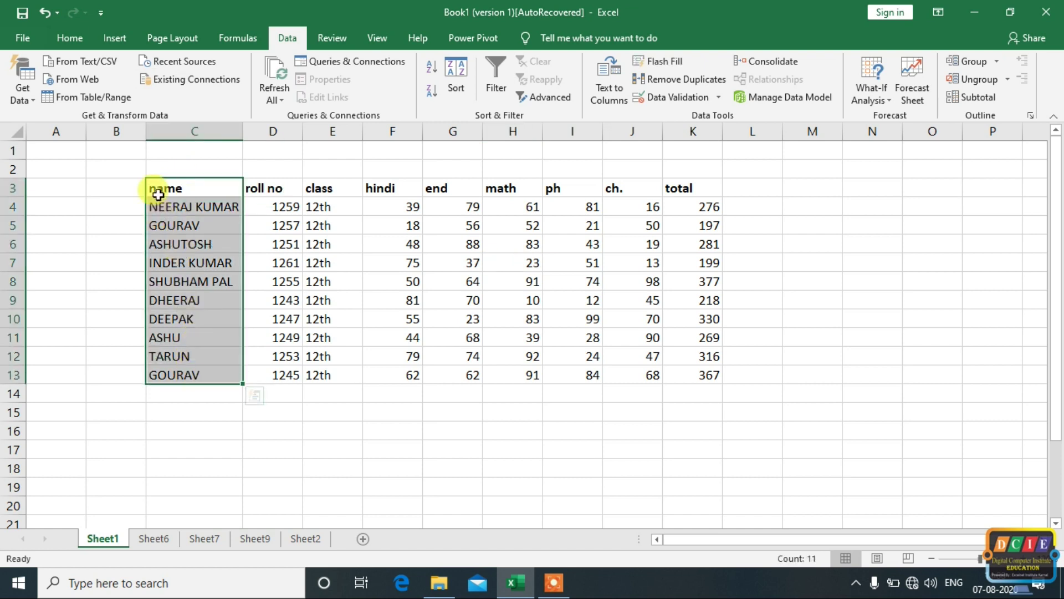
{"action": "left_click_drag", "start_coordinate": [162, 189], "coordinate": [693, 188]}
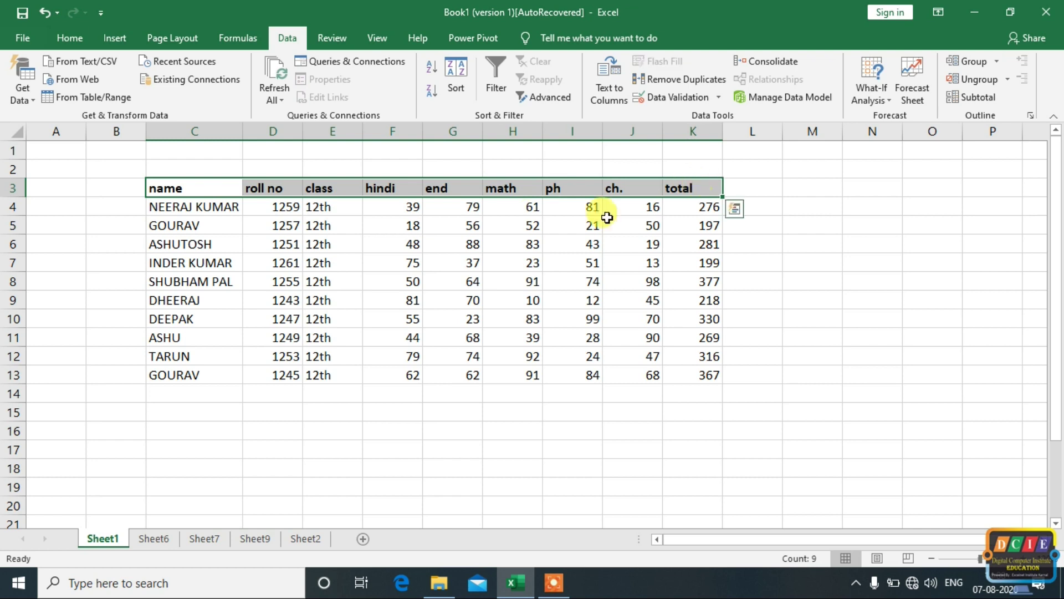
{"action": "mouse_move", "coordinate": [317, 208]}
{"action": "left_mouse_down"}
{"action": "mouse_move", "coordinate": [465, 375]}
{"action": "mouse_move", "coordinate": [658, 384]}
{"action": "mouse_move", "coordinate": [694, 373]}
{"action": "left_mouse_up"}
{"action": "left_click_drag", "start_coordinate": [689, 434], "coordinate": [693, 449]}
{"action": "left_click_drag", "start_coordinate": [408, 208], "coordinate": [693, 378]}
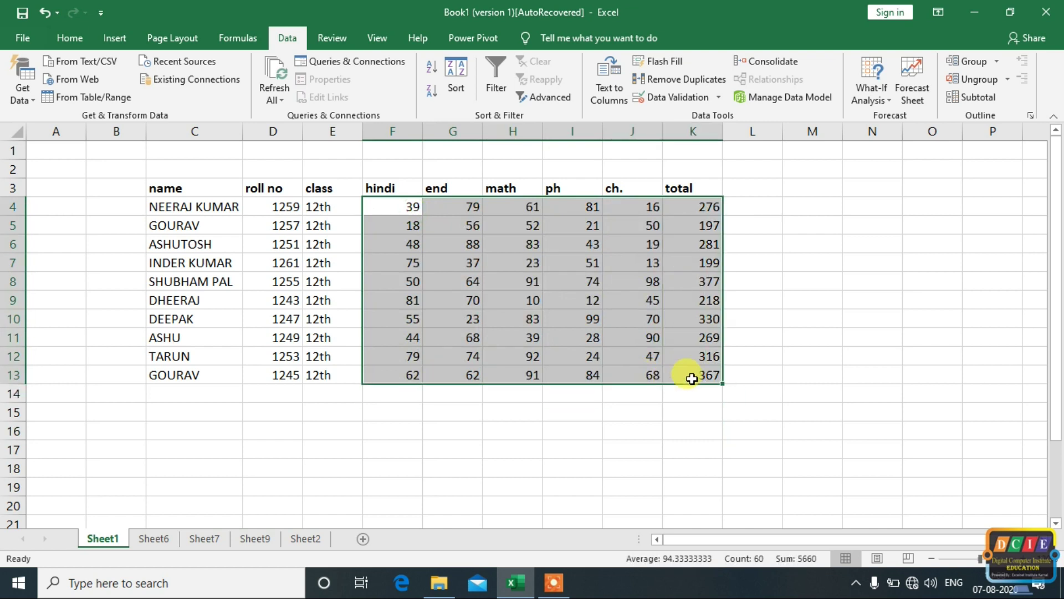
{"action": "left_click", "coordinate": [624, 450]}
{"action": "left_click", "coordinate": [154, 539]}
{"action": "left_click_drag", "start_coordinate": [249, 194], "coordinate": [486, 326]}
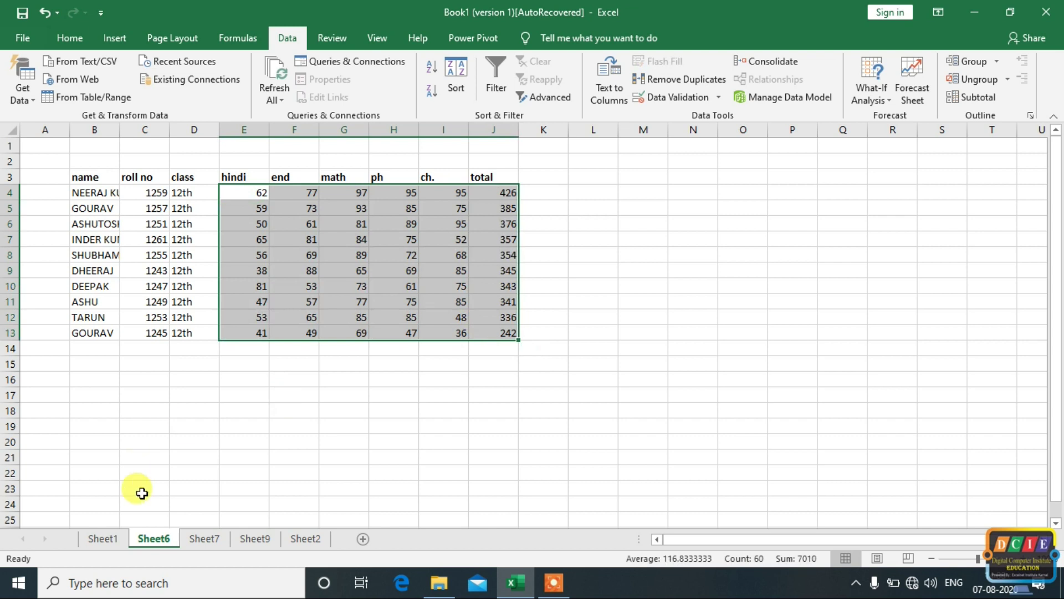
{"action": "left_click", "coordinate": [204, 539]}
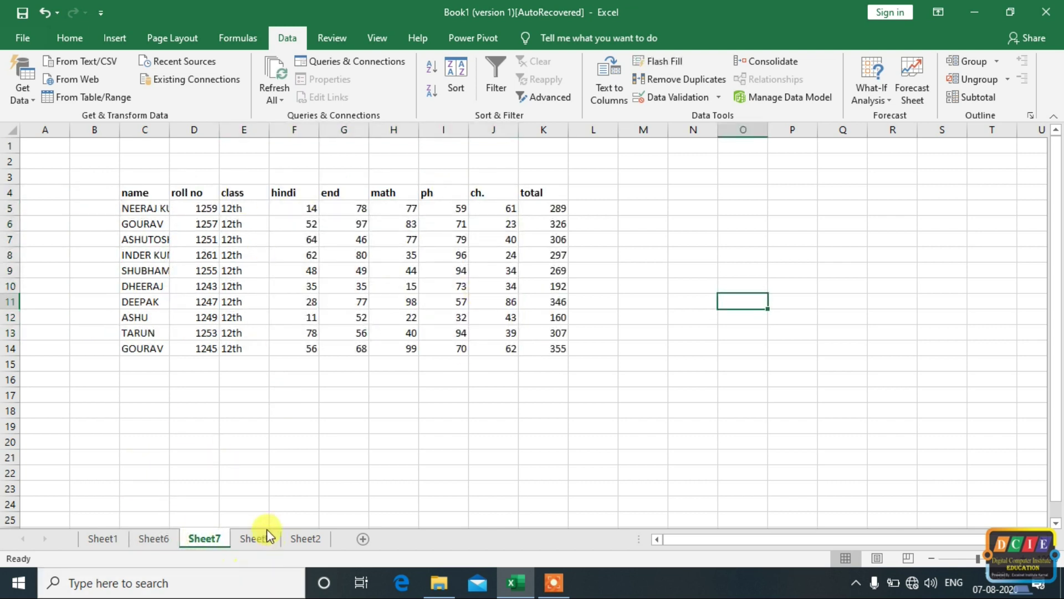
{"action": "left_click", "coordinate": [102, 539]}
{"action": "left_click", "coordinate": [149, 539]}
{"action": "left_click", "coordinate": [112, 543]}
{"action": "left_click", "coordinate": [81, 243]}
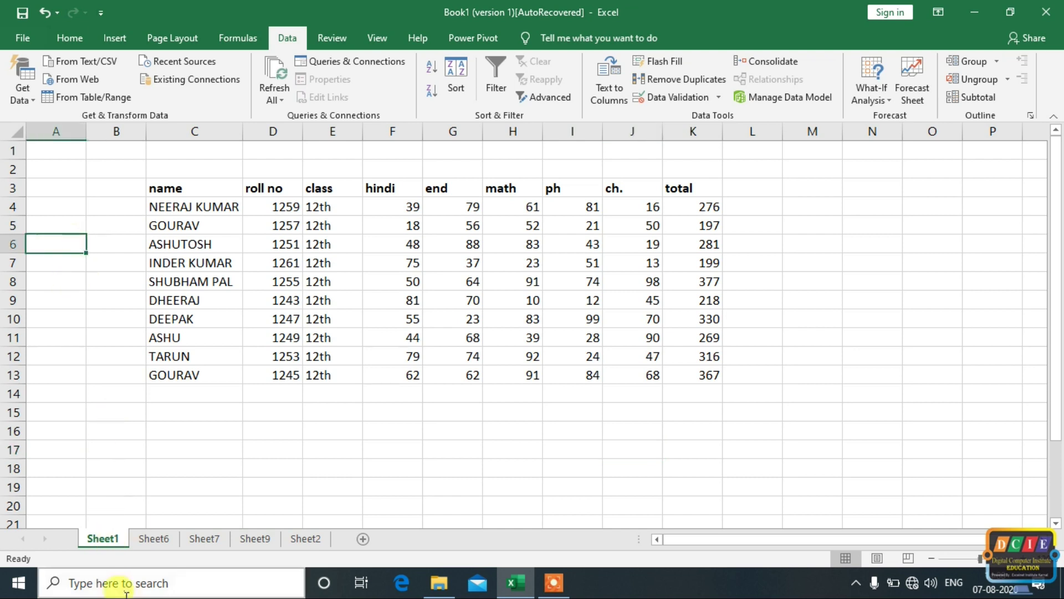
{"action": "left_click", "coordinate": [150, 547]}
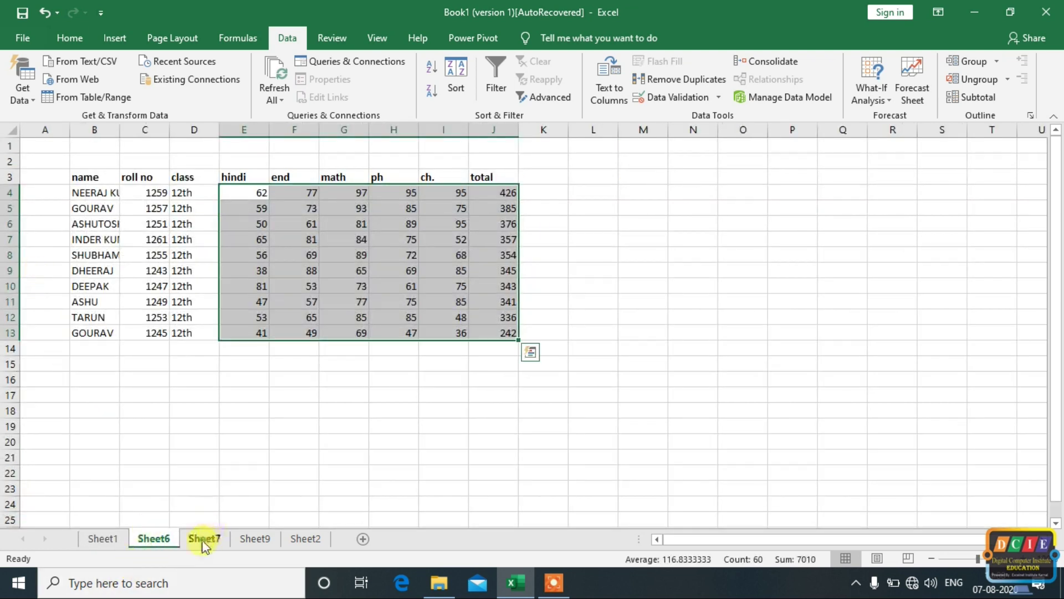
{"action": "left_click", "coordinate": [204, 542]}
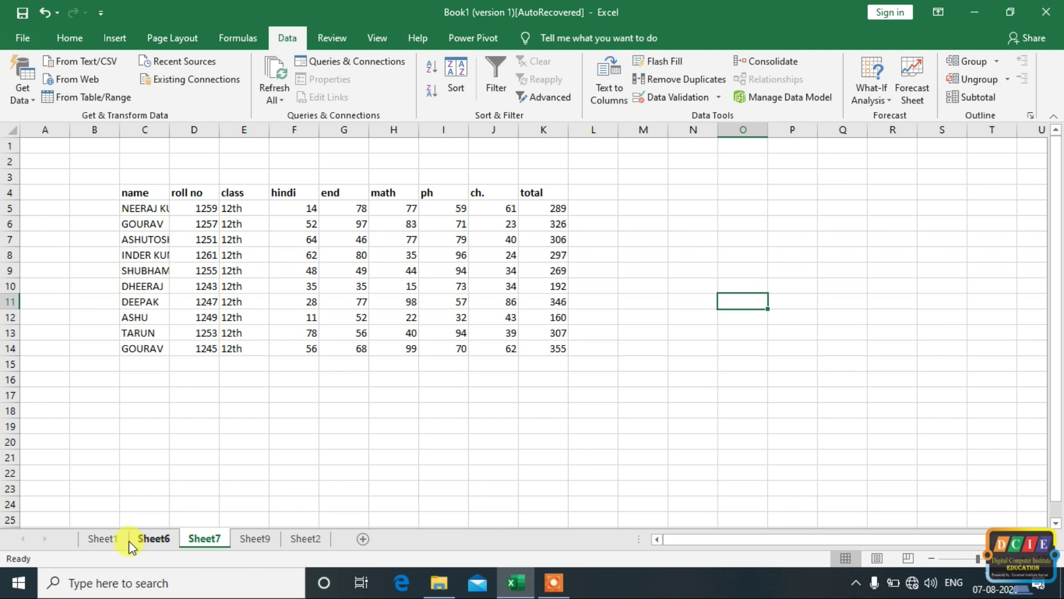
{"action": "left_click", "coordinate": [147, 542]}
{"action": "left_click", "coordinate": [92, 541]}
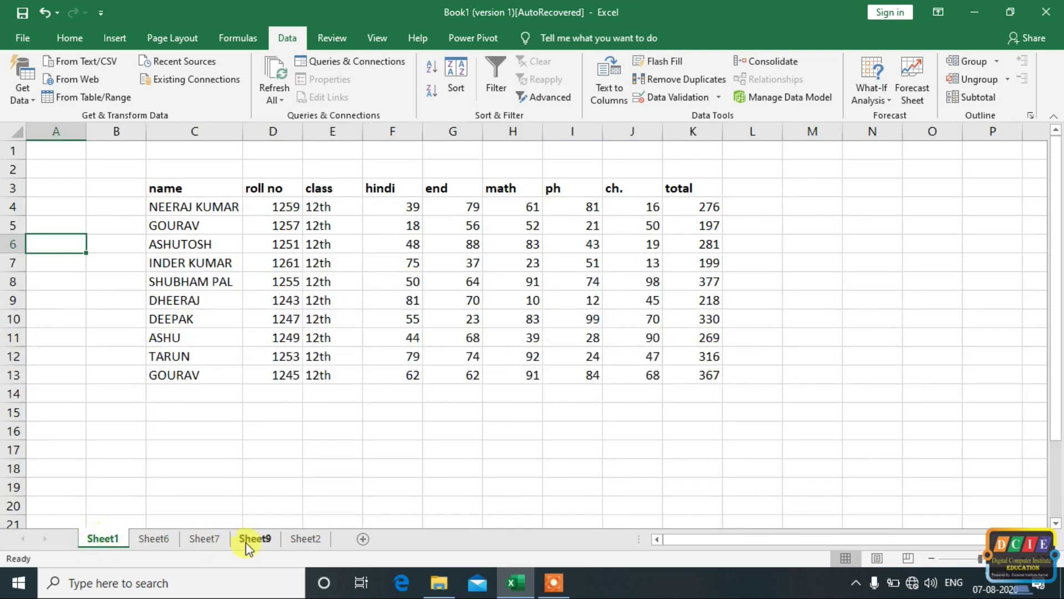
{"action": "left_click", "coordinate": [254, 539]}
{"action": "left_click", "coordinate": [344, 272]}
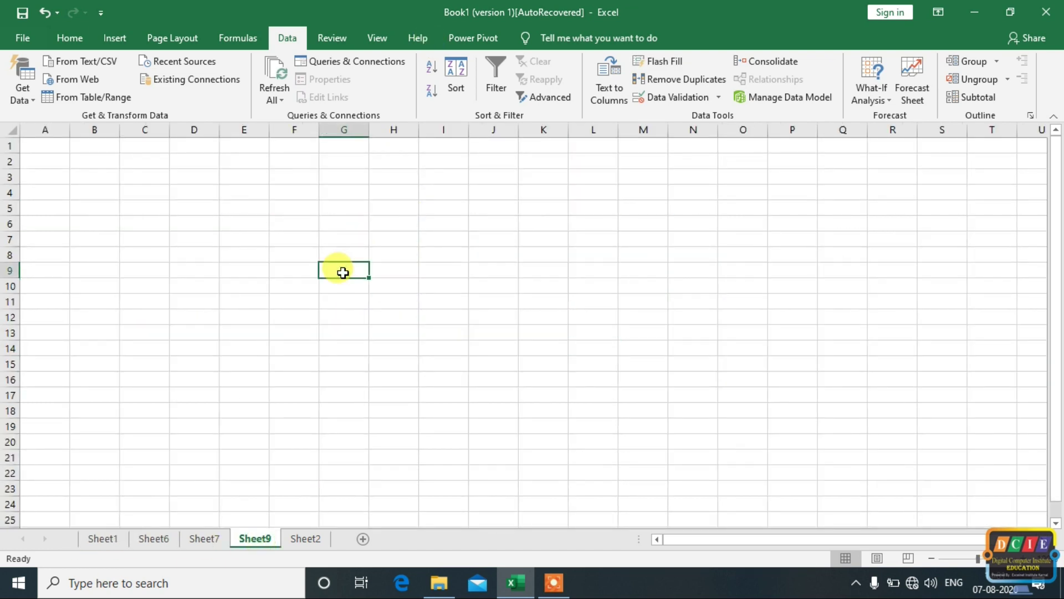
{"action": "left_click", "coordinate": [257, 215]}
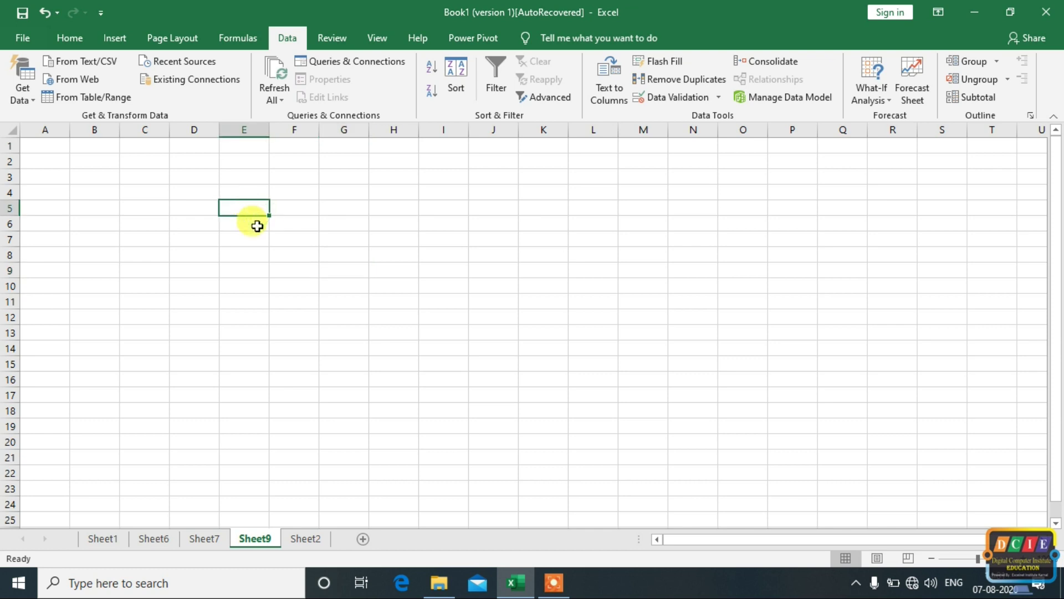
- Open Consolidate on Sheet9 with Sum, collapsing the Reference box to pick a range
{"action": "left_click", "coordinate": [776, 62]}
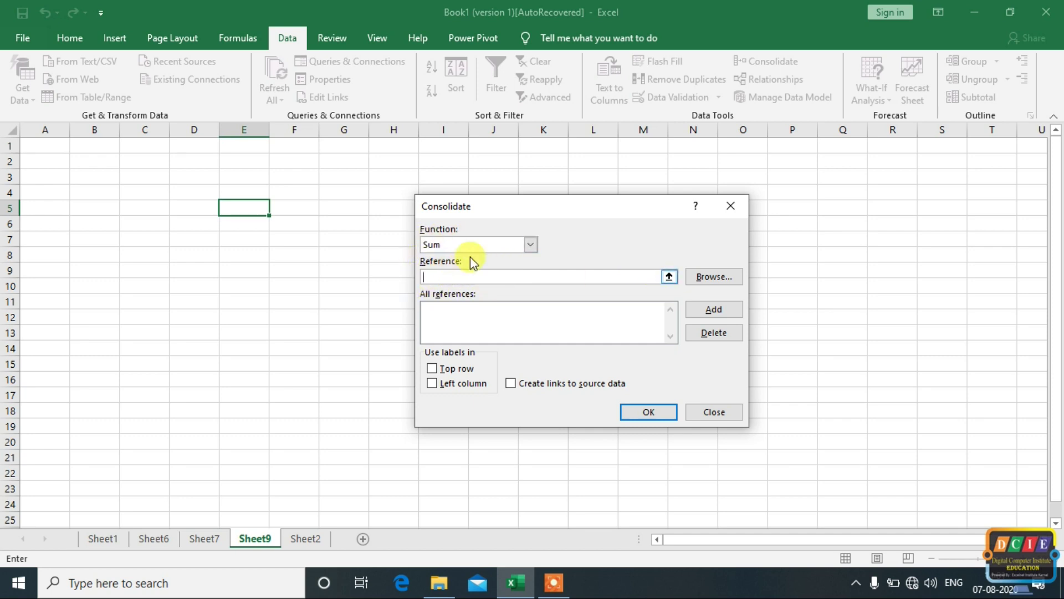
{"action": "left_click", "coordinate": [530, 246]}
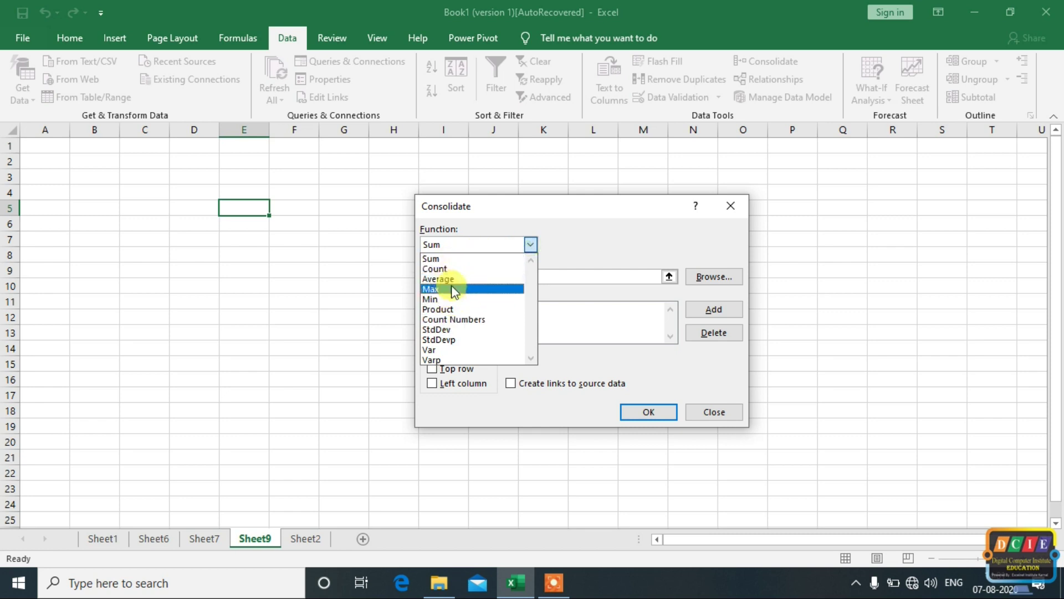
{"action": "left_click", "coordinate": [515, 259]}
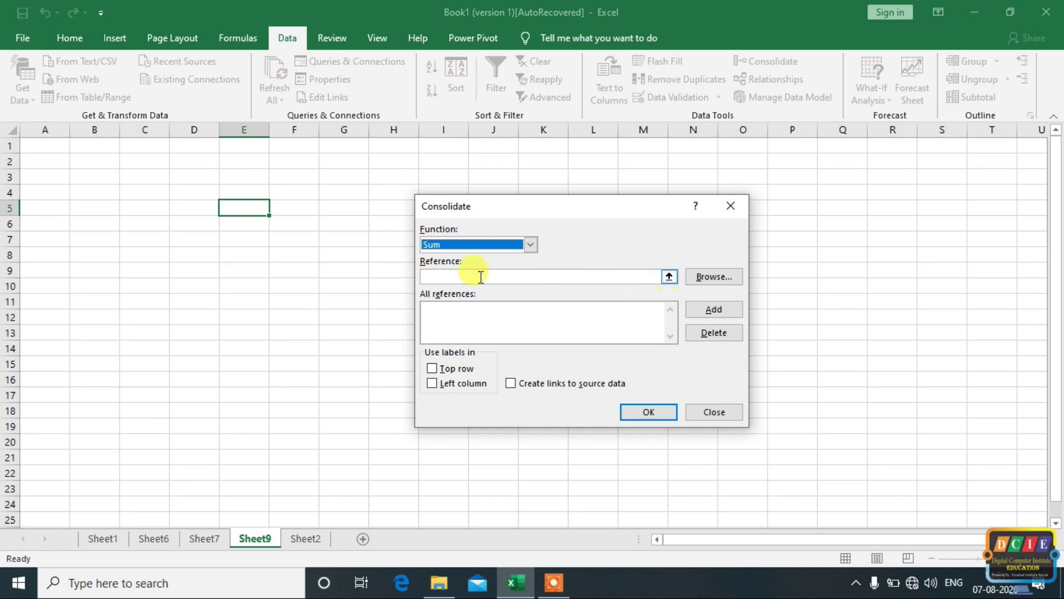
{"action": "left_click", "coordinate": [454, 277]}
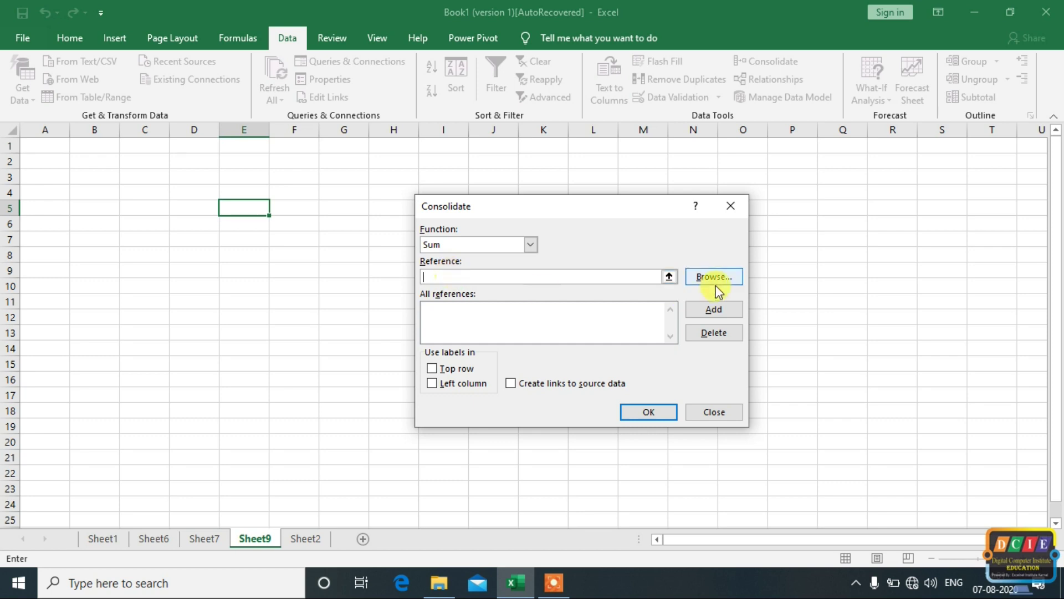
{"action": "left_click", "coordinate": [670, 277]}
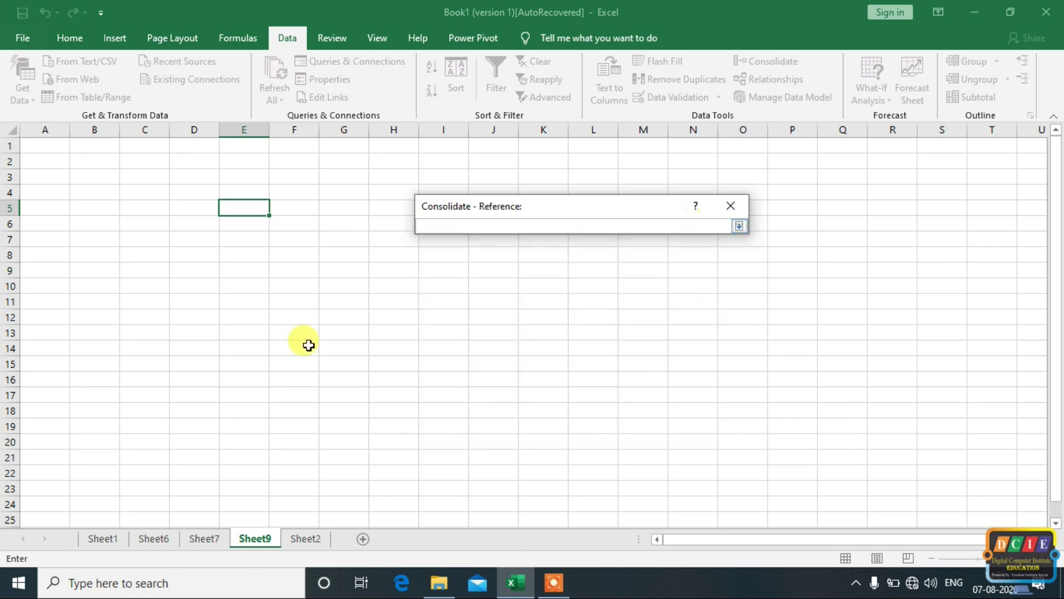
- Add Sheet1's marks table C3:K13 as the first consolidation source
{"action": "left_click", "coordinate": [99, 539]}
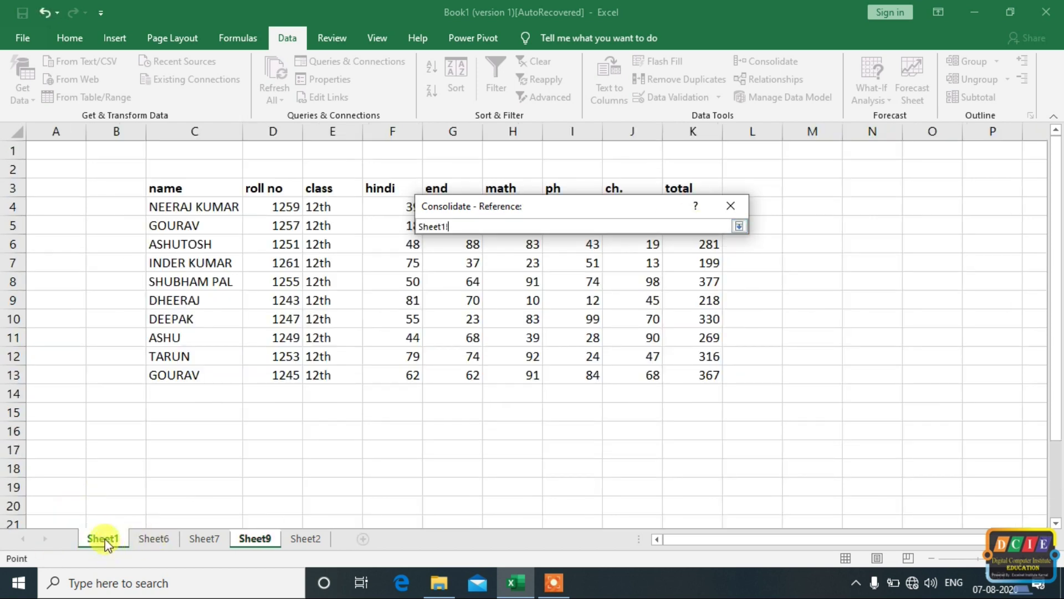
{"action": "mouse_move", "coordinate": [158, 188]}
{"action": "left_mouse_down"}
{"action": "mouse_move", "coordinate": [683, 390]}
{"action": "mouse_move", "coordinate": [707, 377]}
{"action": "left_mouse_up"}
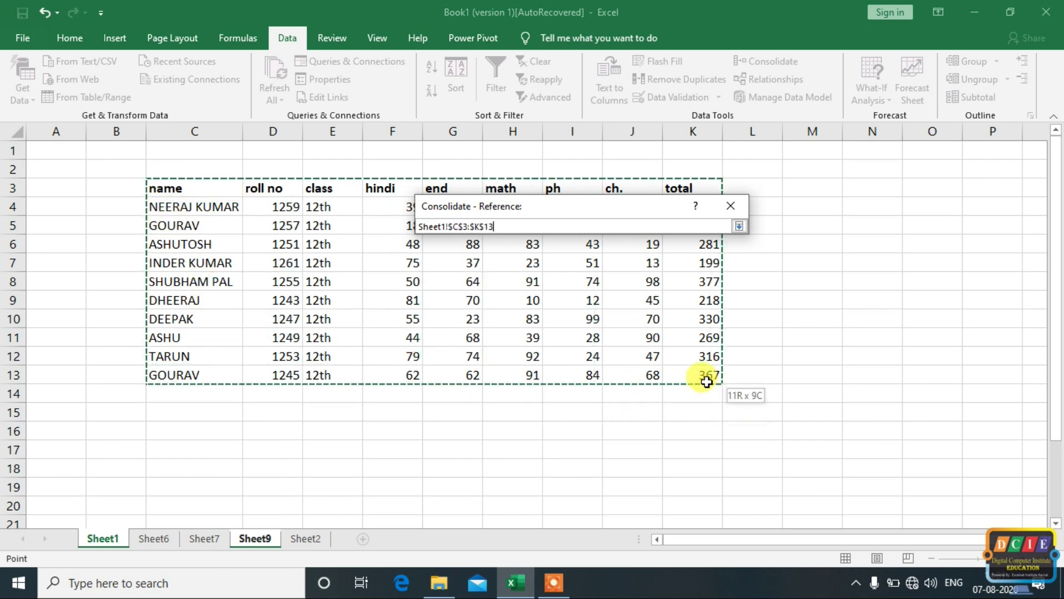
{"action": "left_click", "coordinate": [739, 226]}
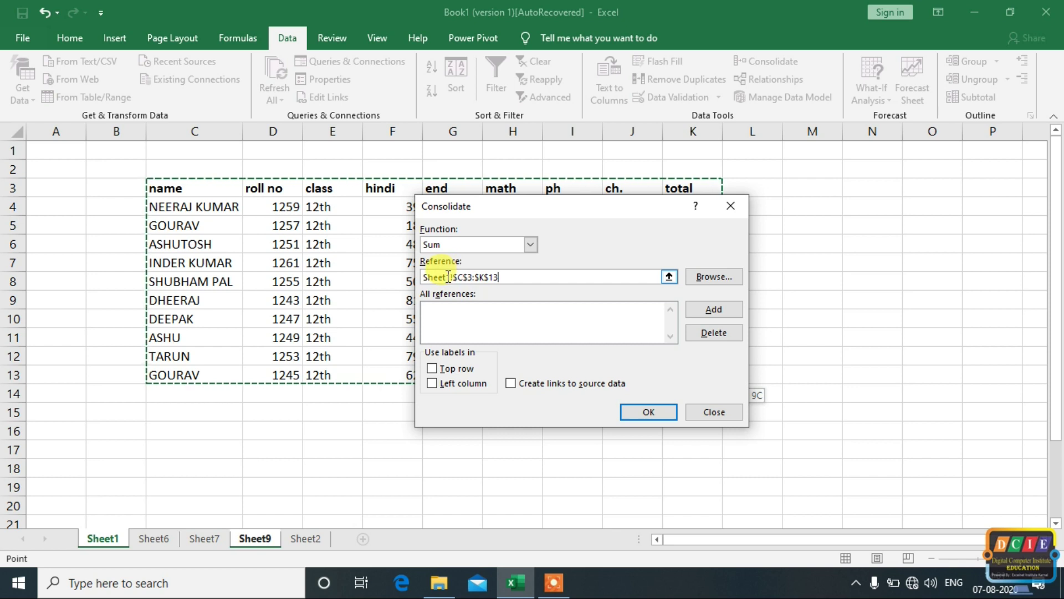
{"action": "left_click", "coordinate": [714, 311]}
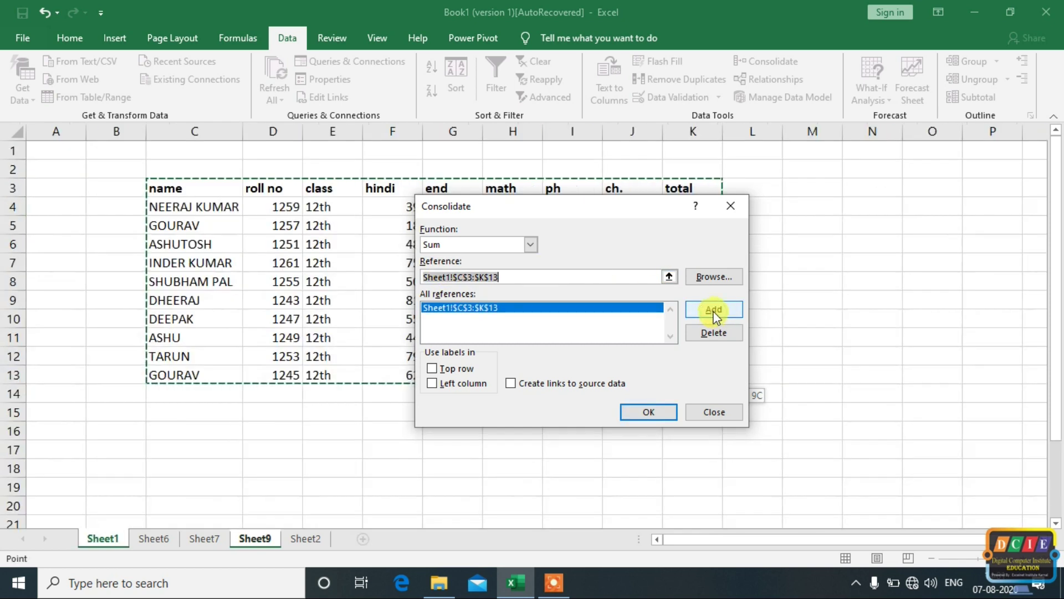
- Add Sheet6's marks table B3:J13 as the second consolidation source
{"action": "left_click", "coordinate": [670, 276]}
{"action": "left_click", "coordinate": [154, 539]}
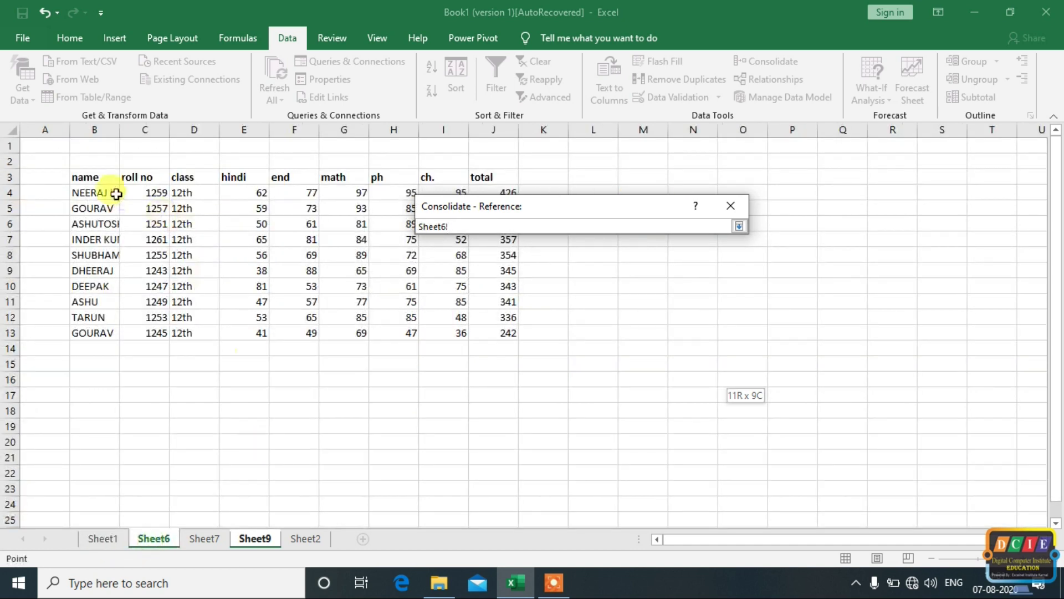
{"action": "left_click_drag", "start_coordinate": [75, 179], "coordinate": [489, 336]}
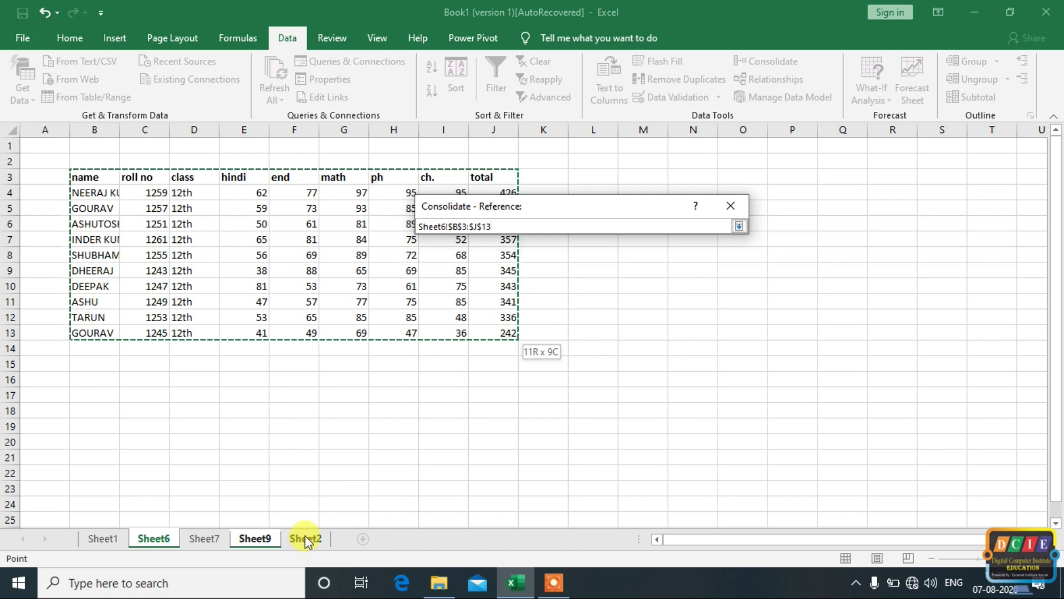
{"action": "left_click", "coordinate": [739, 226]}
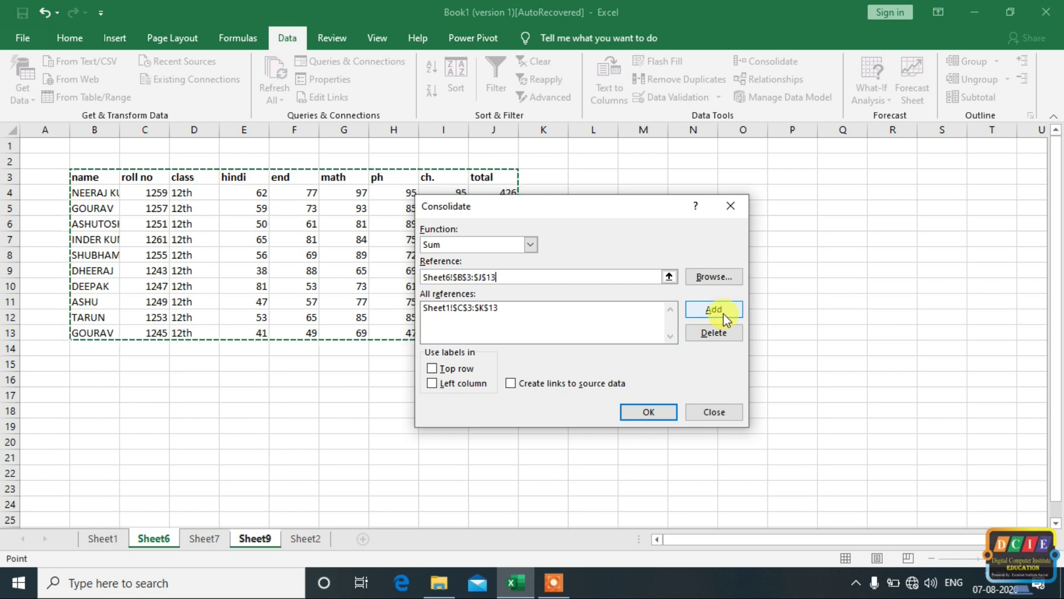
{"action": "left_click", "coordinate": [723, 314]}
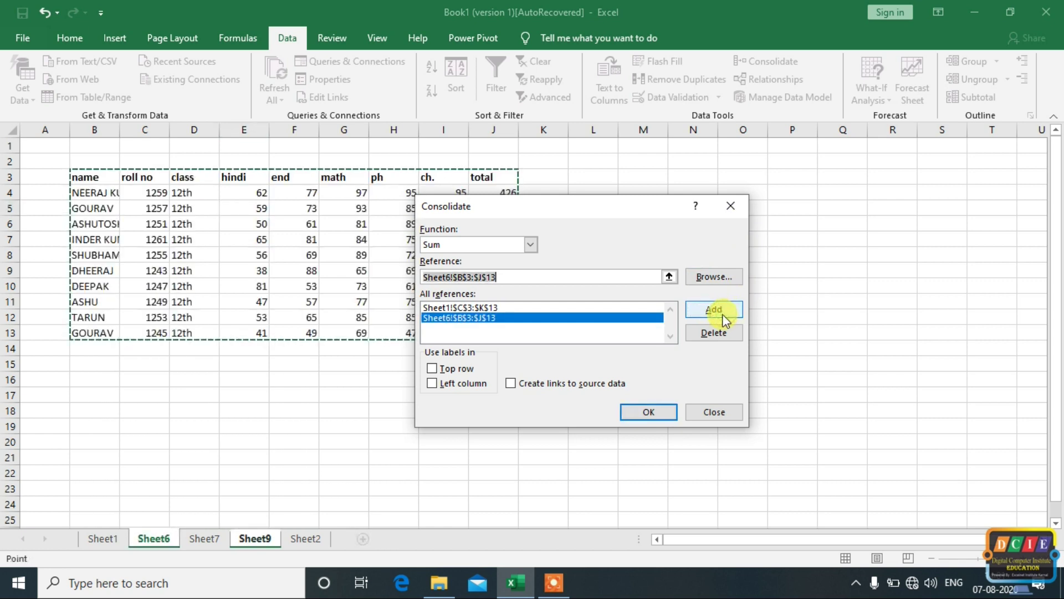
- Enter Sheet7's marks table C4:K14 as the next reference
{"action": "left_click", "coordinate": [204, 541]}
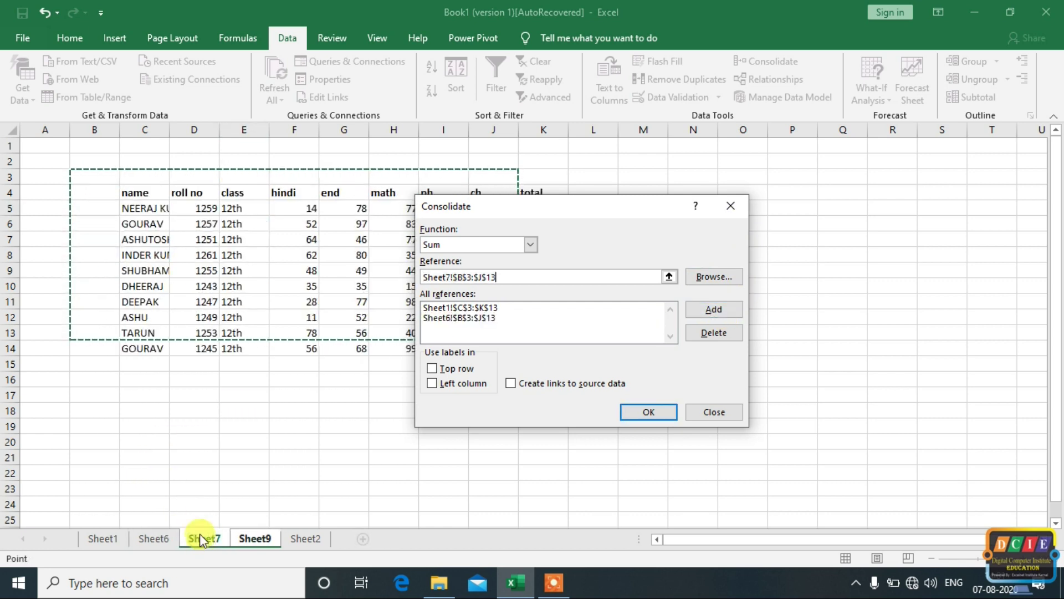
{"action": "left_click", "coordinate": [669, 276]}
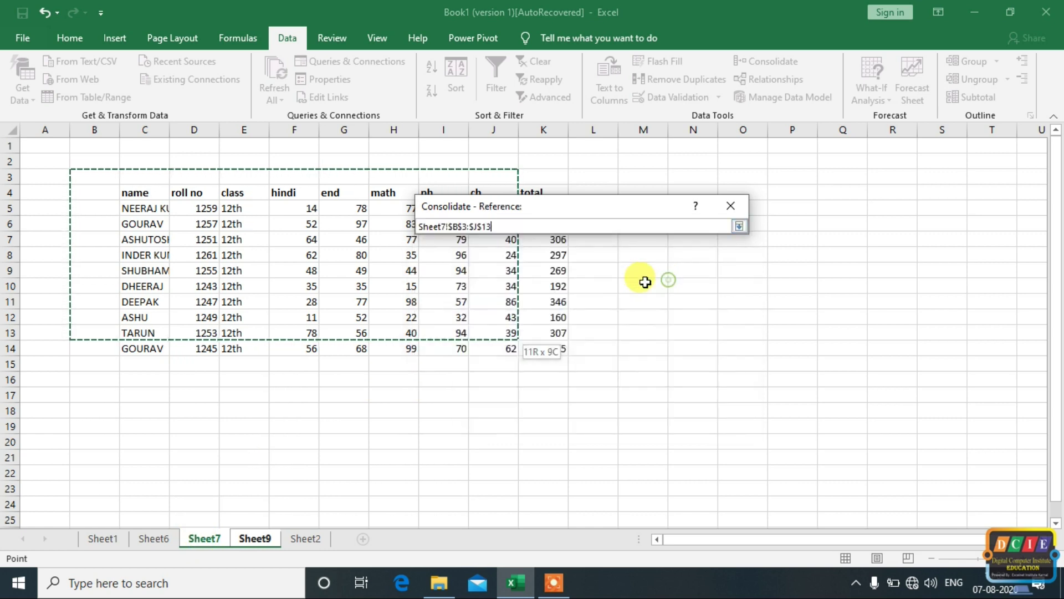
{"action": "mouse_move", "coordinate": [137, 196]}
{"action": "left_mouse_down"}
{"action": "mouse_move", "coordinate": [526, 361]}
{"action": "mouse_move", "coordinate": [544, 347]}
{"action": "left_mouse_up"}
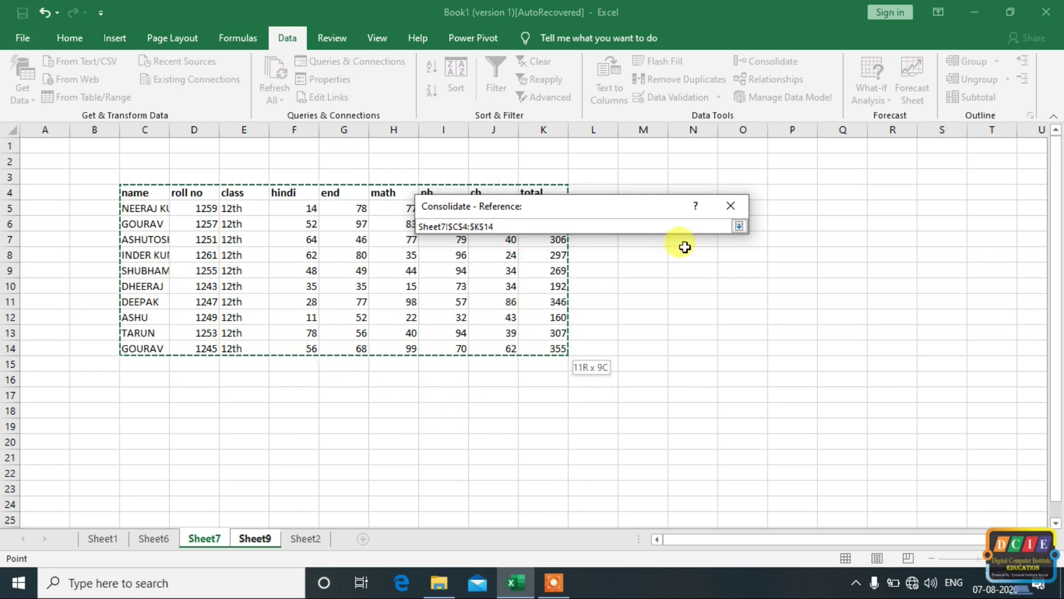
{"action": "left_click", "coordinate": [739, 226]}
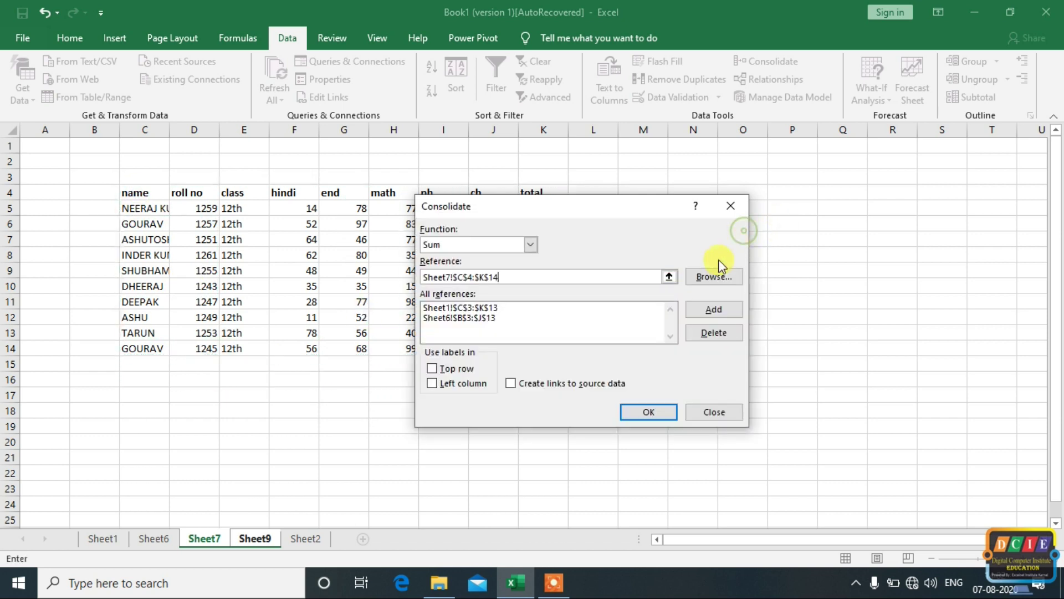
- Add Sheet7!$C$4:$K$14 and tick Top row, Left column and Create links to source data
{"action": "left_click", "coordinate": [713, 309]}
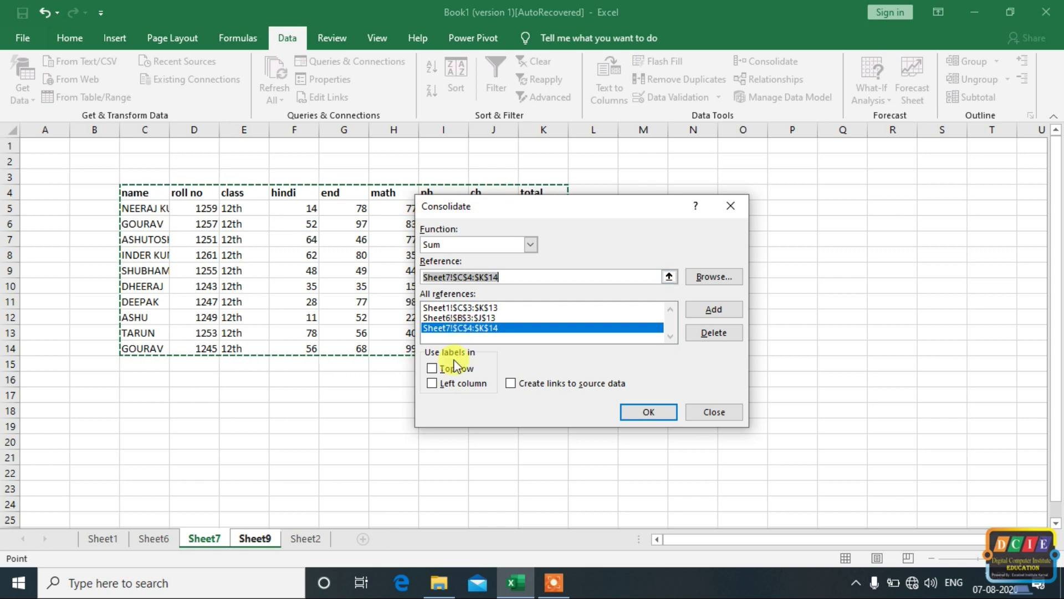
{"action": "left_click", "coordinate": [432, 369]}
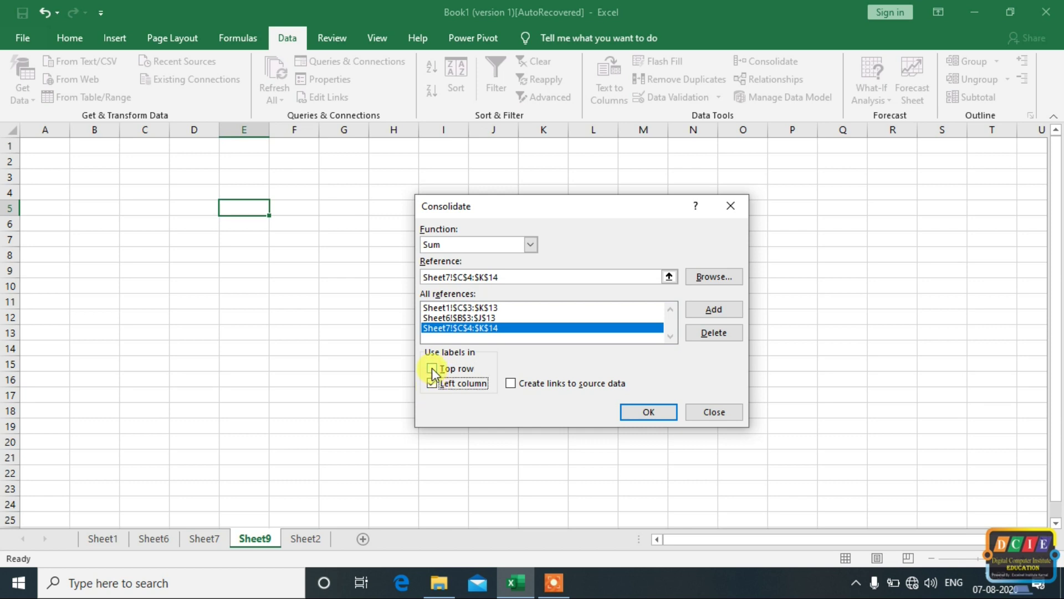
{"action": "left_click", "coordinate": [432, 369]}
{"action": "left_click", "coordinate": [511, 384]}
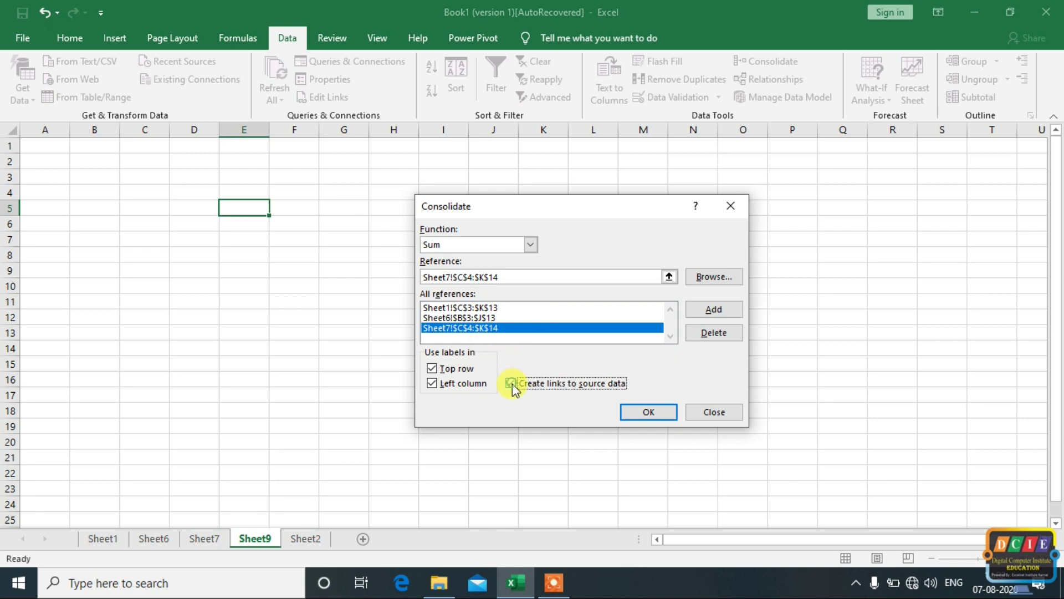
- Run the consolidation and widen the name and roll no columns
{"action": "left_click", "coordinate": [648, 412]}
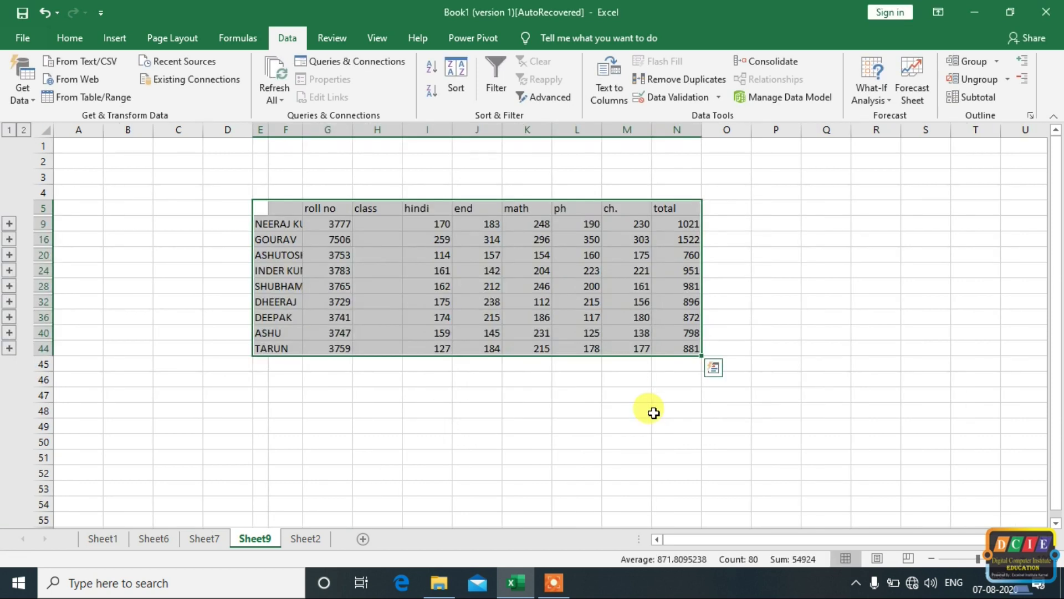
{"action": "left_click_drag", "start_coordinate": [302, 125], "coordinate": [324, 128]}
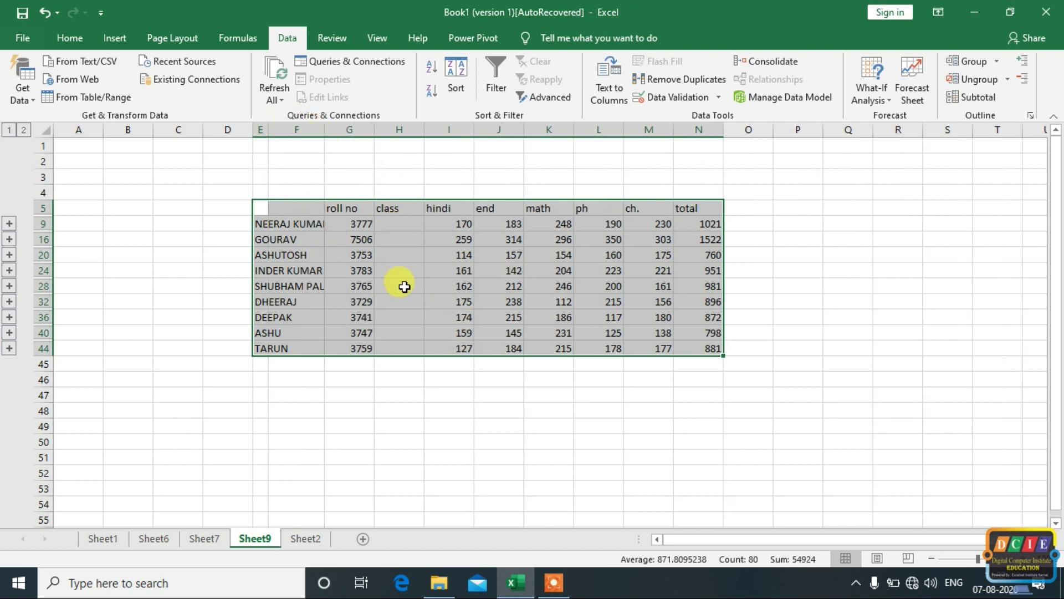
{"action": "left_click", "coordinate": [382, 380]}
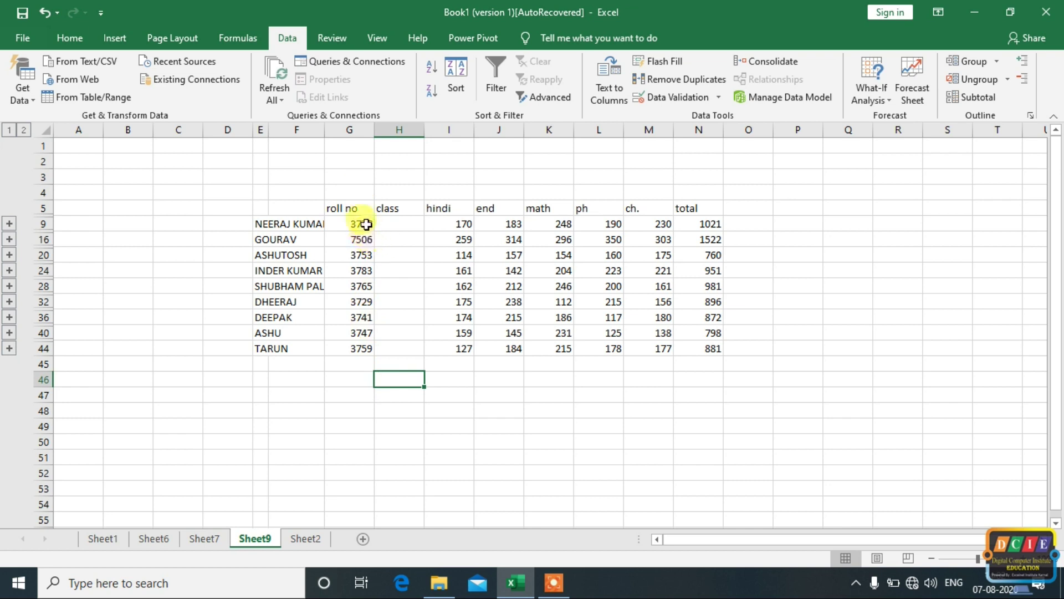
{"action": "left_click_drag", "start_coordinate": [377, 127], "coordinate": [397, 128]}
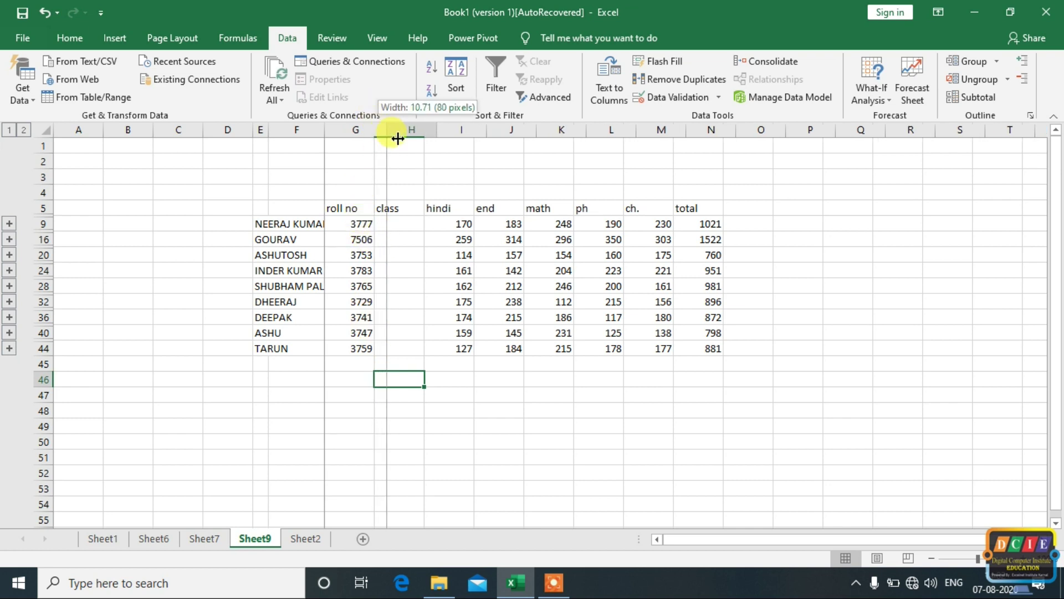
{"action": "left_click", "coordinate": [529, 413]}
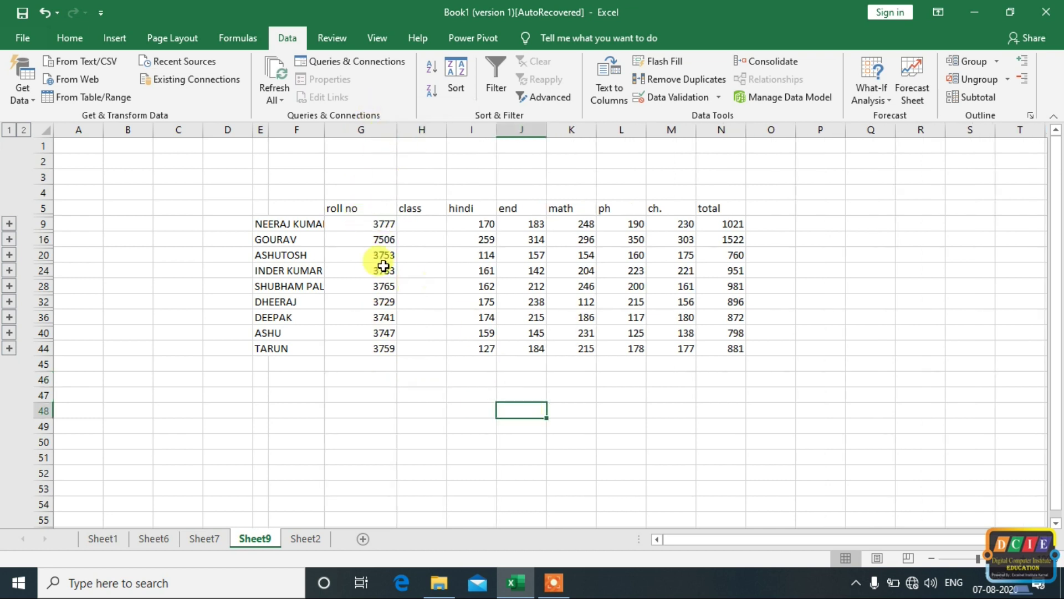
- Widen the name column to fit full names and check the first two students' hindi totals
{"action": "left_click", "coordinate": [484, 222]}
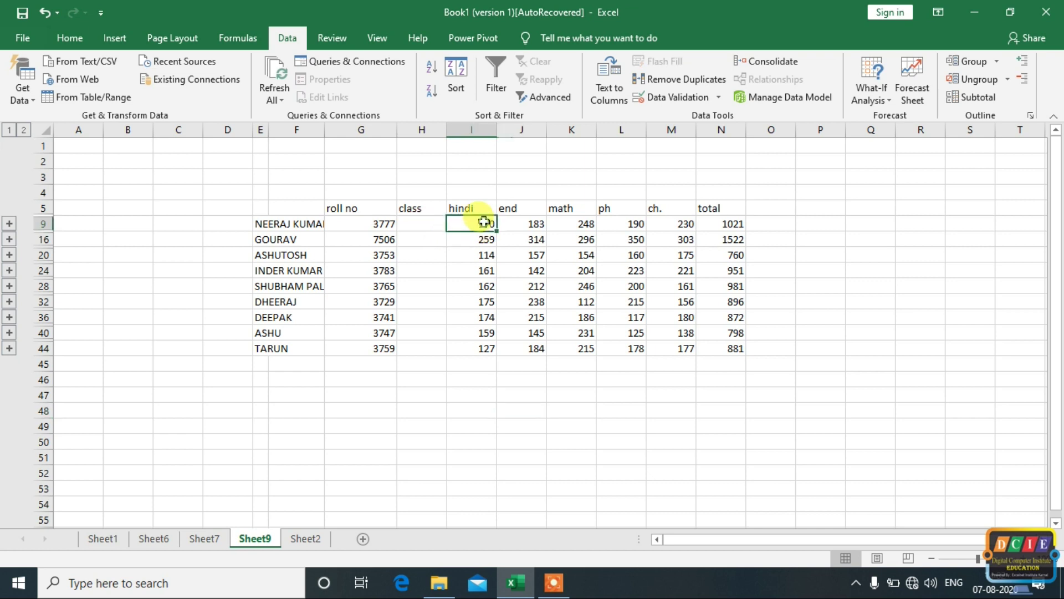
{"action": "left_click", "coordinate": [286, 228]}
{"action": "left_click_drag", "start_coordinate": [326, 131], "coordinate": [350, 147]}
{"action": "left_click", "coordinate": [507, 224]}
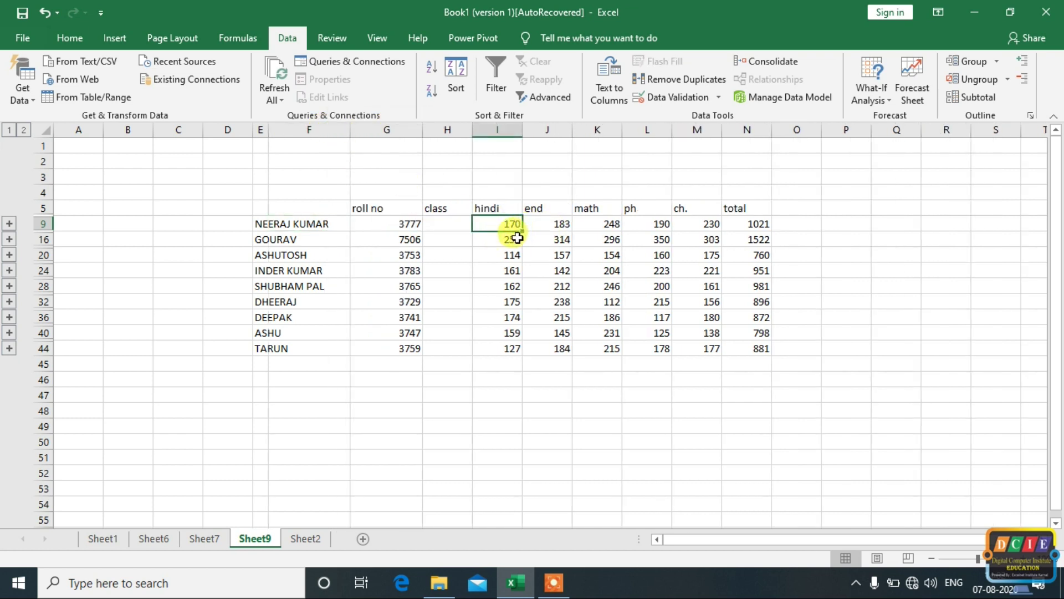
{"action": "left_click", "coordinate": [296, 242]}
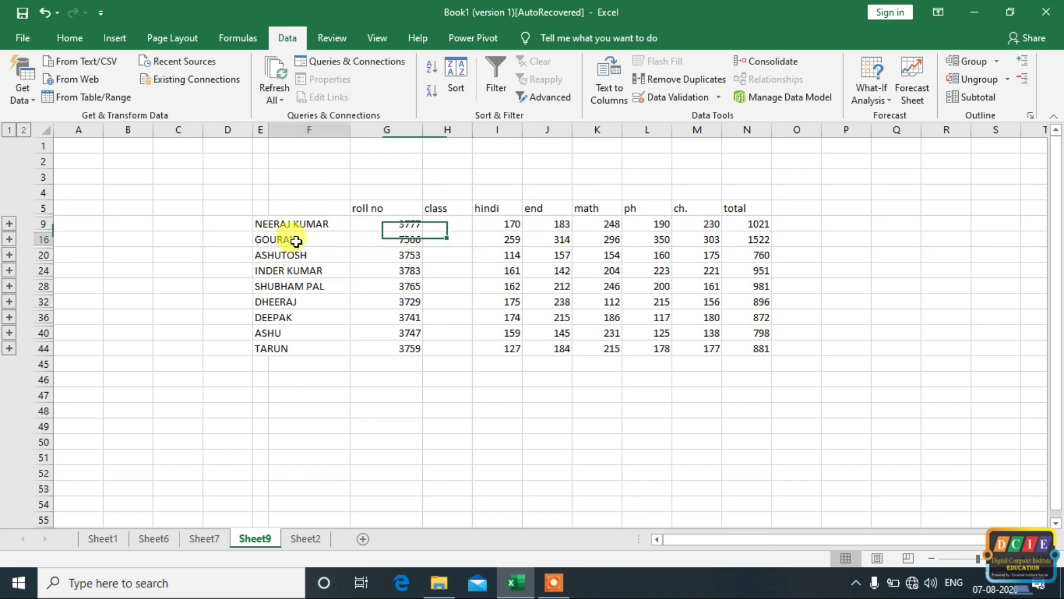
{"action": "left_click", "coordinate": [512, 239]}
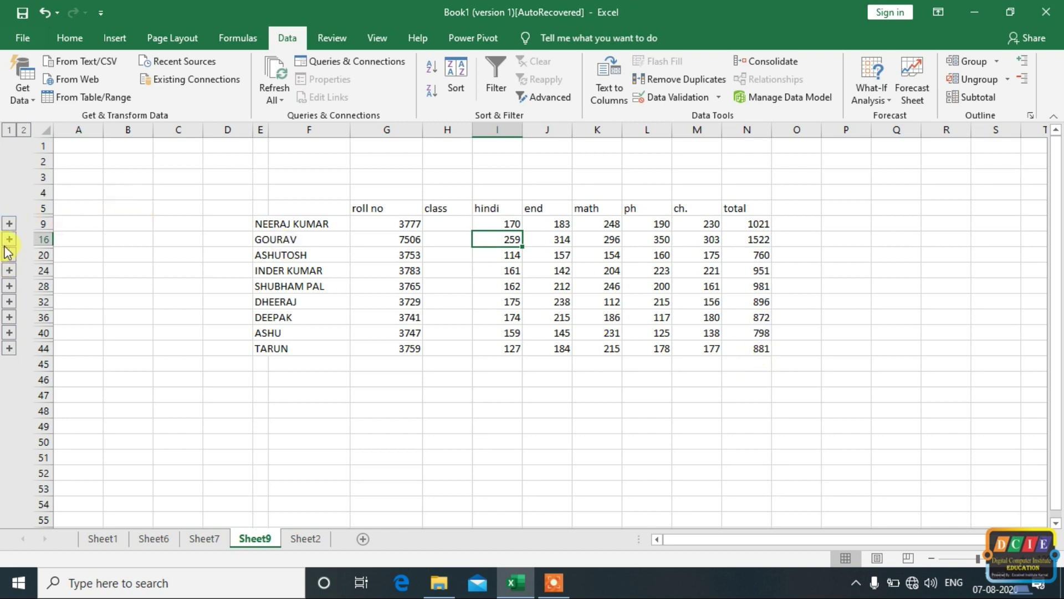
- Expand the first student's group and widen column F to show source labels like Book1 (Version 1)
{"action": "left_click", "coordinate": [8, 224]}
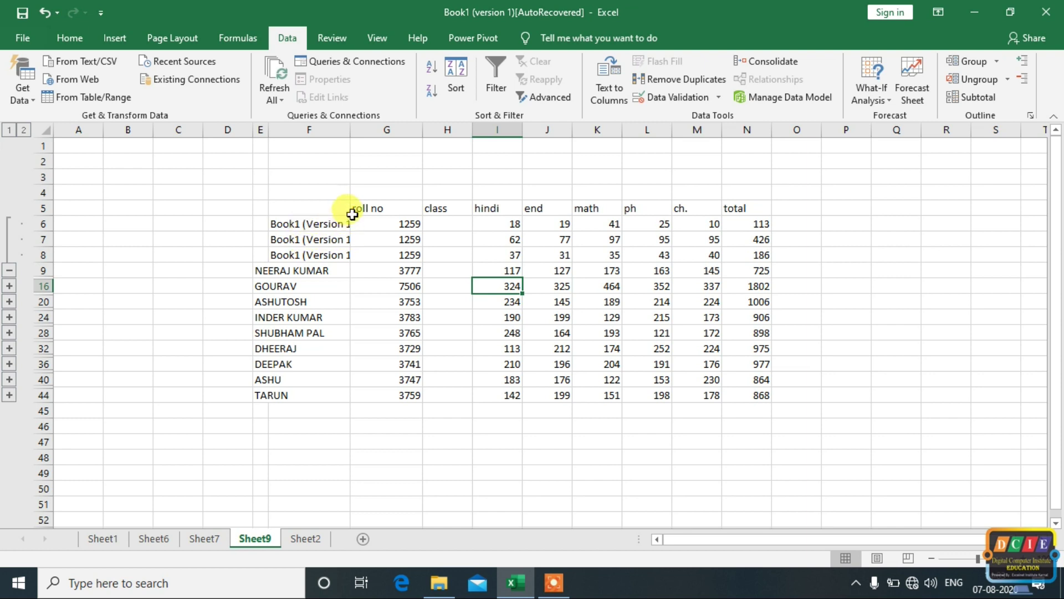
{"action": "left_click_drag", "start_coordinate": [349, 131], "coordinate": [386, 131]}
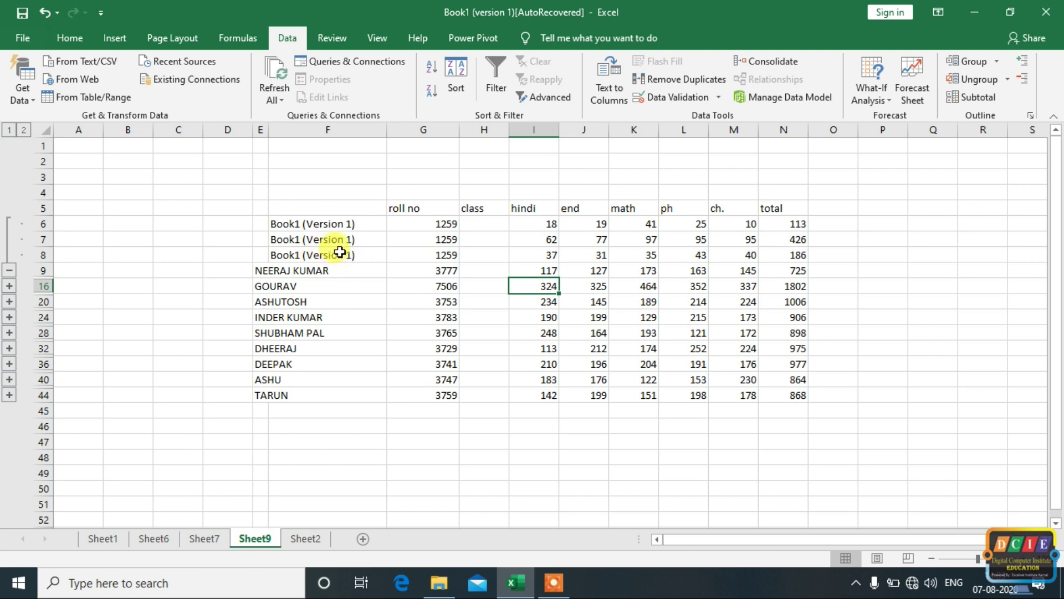
{"action": "left_click", "coordinate": [352, 256]}
{"action": "left_click", "coordinate": [353, 239]}
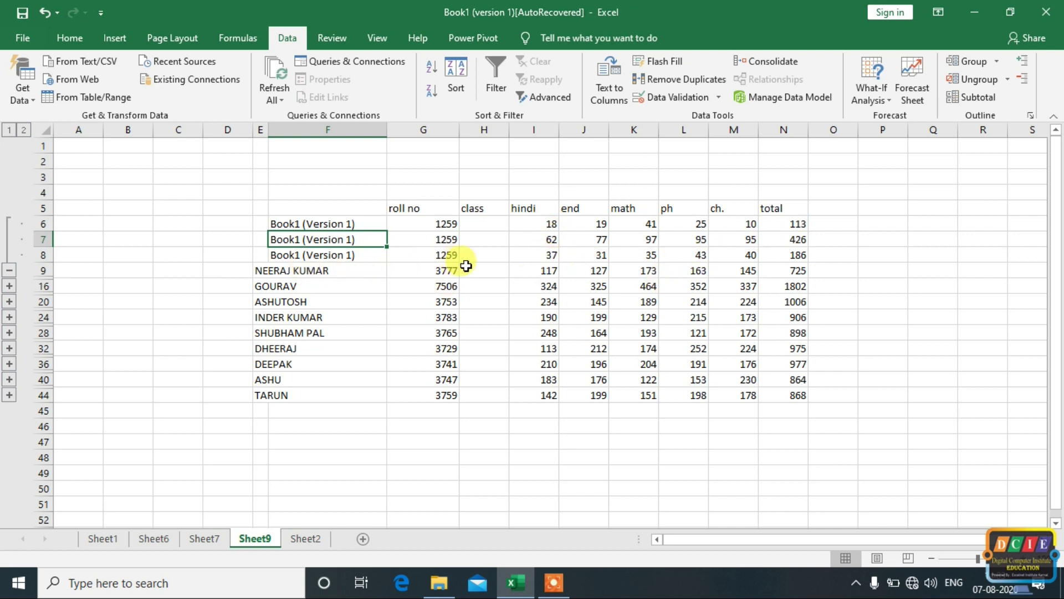
- Check the first student's totals, select H9:O9 to see their sum, then collapse the group
{"action": "left_click", "coordinate": [446, 269]}
{"action": "left_click", "coordinate": [552, 270]}
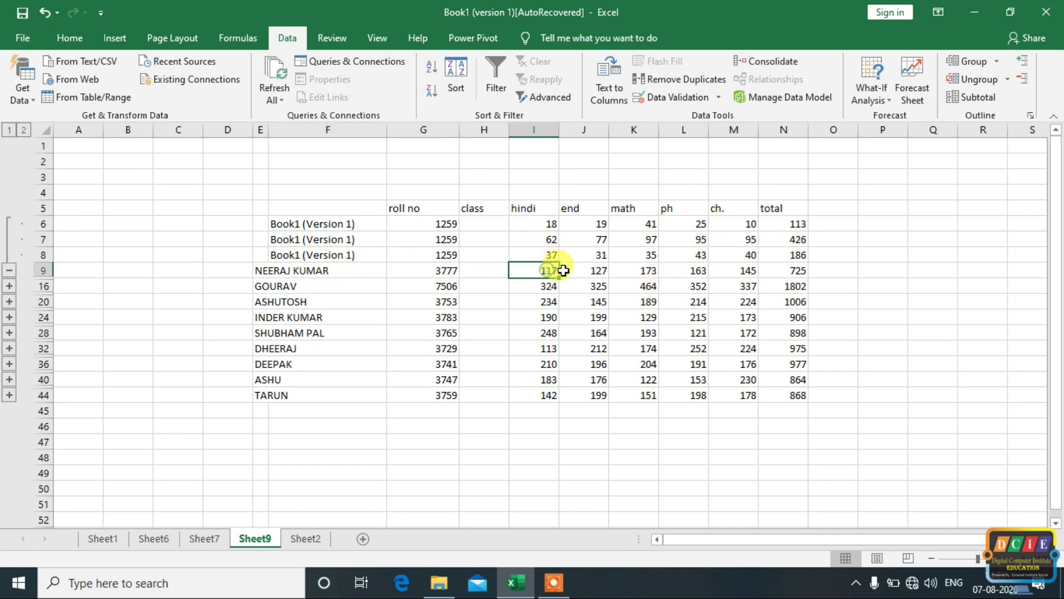
{"action": "left_click", "coordinate": [597, 271]}
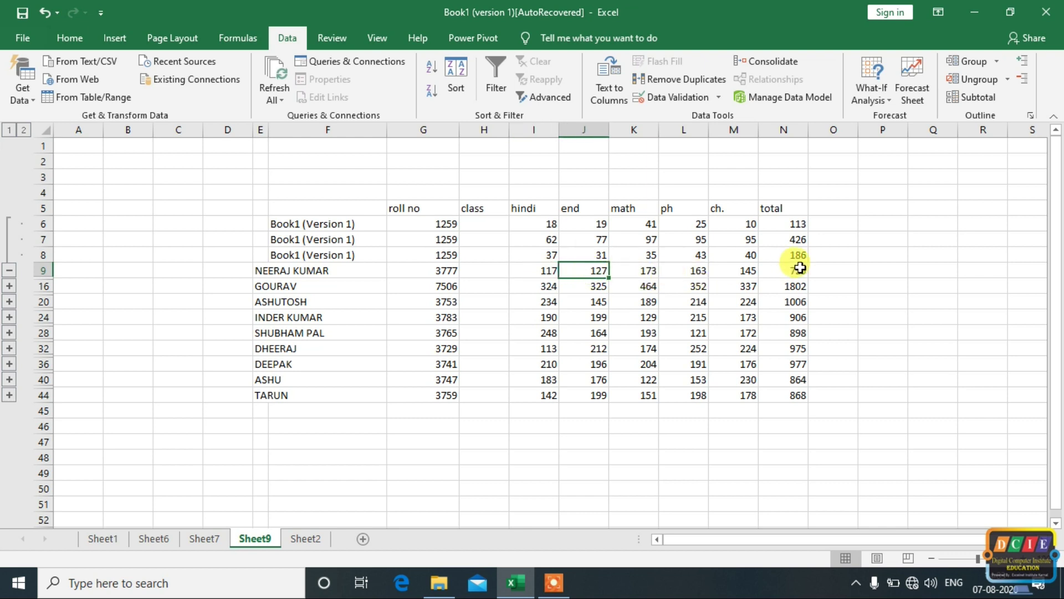
{"action": "left_click_drag", "start_coordinate": [826, 270], "coordinate": [487, 270]}
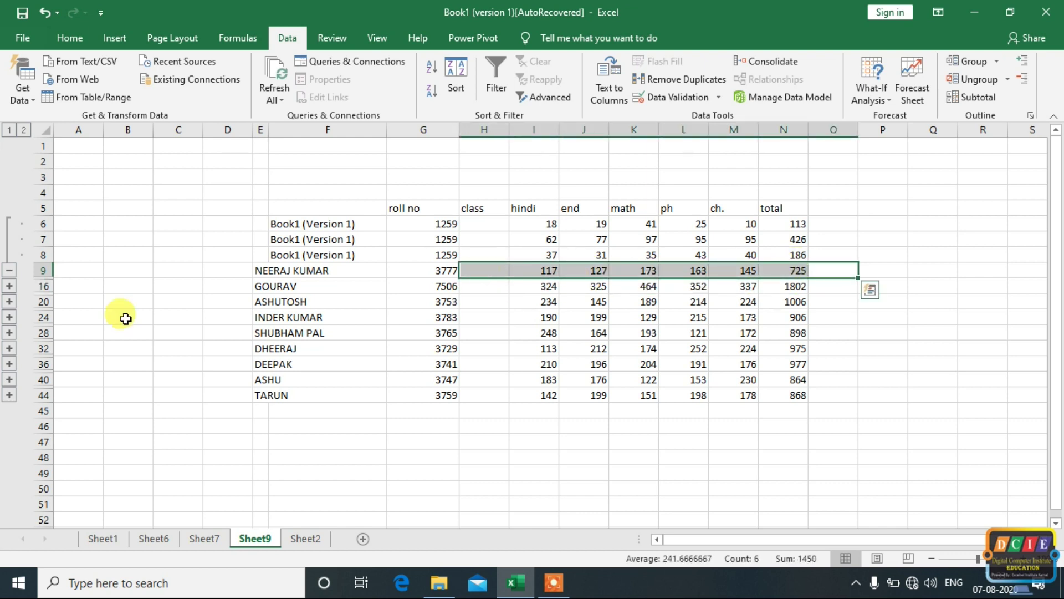
{"action": "left_click", "coordinate": [9, 271]}
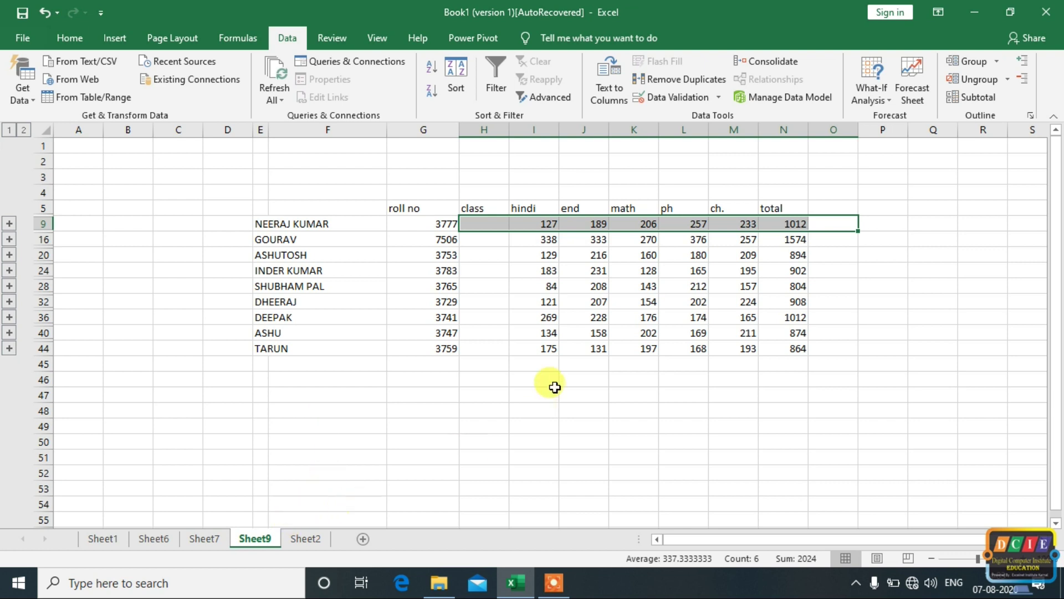
- Rerun the consolidation with the Sum function, then undo it to restore the previous table
{"action": "left_click", "coordinate": [770, 65]}
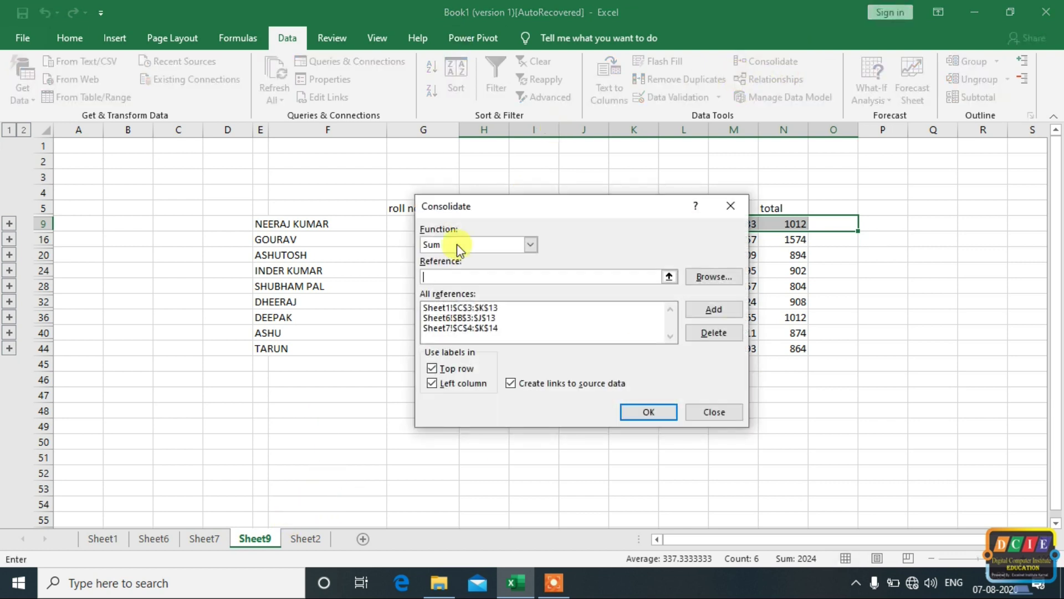
{"action": "left_click", "coordinate": [531, 248]}
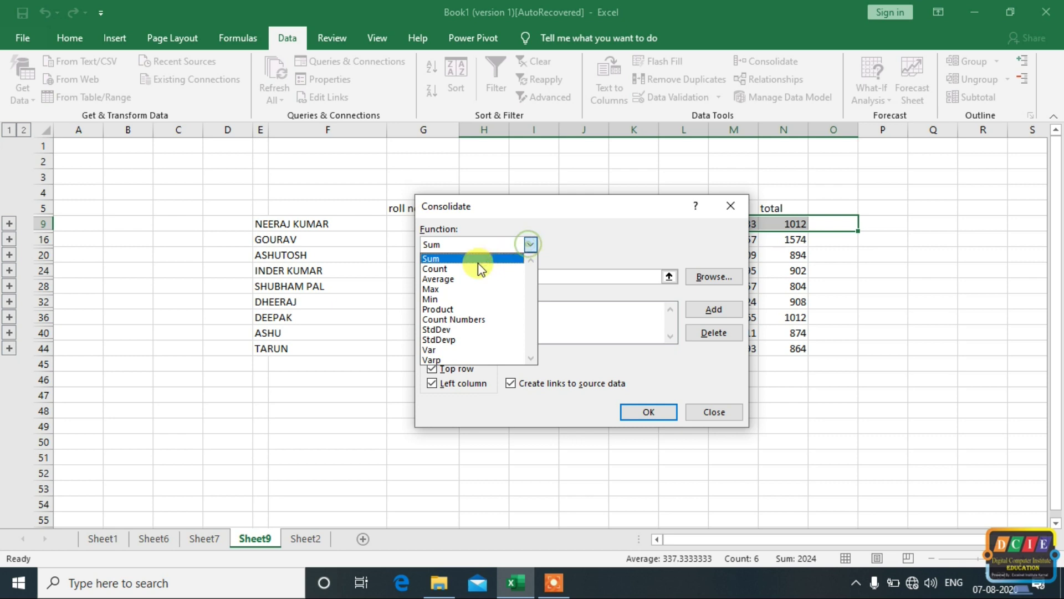
{"action": "left_click", "coordinate": [478, 263]}
{"action": "left_click", "coordinate": [662, 416]}
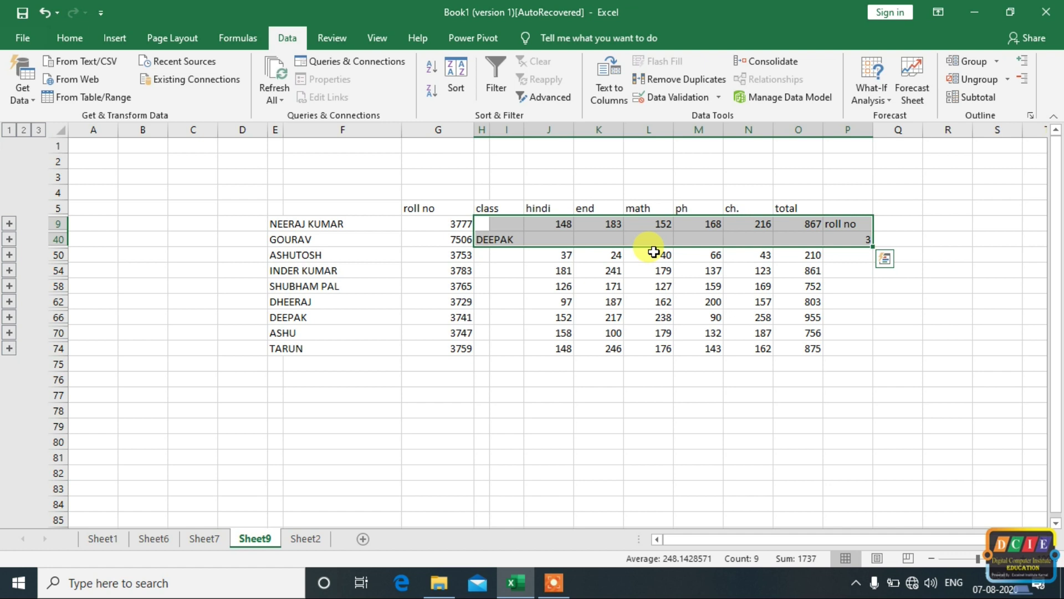
{"action": "key", "text": "ctrl+z"}
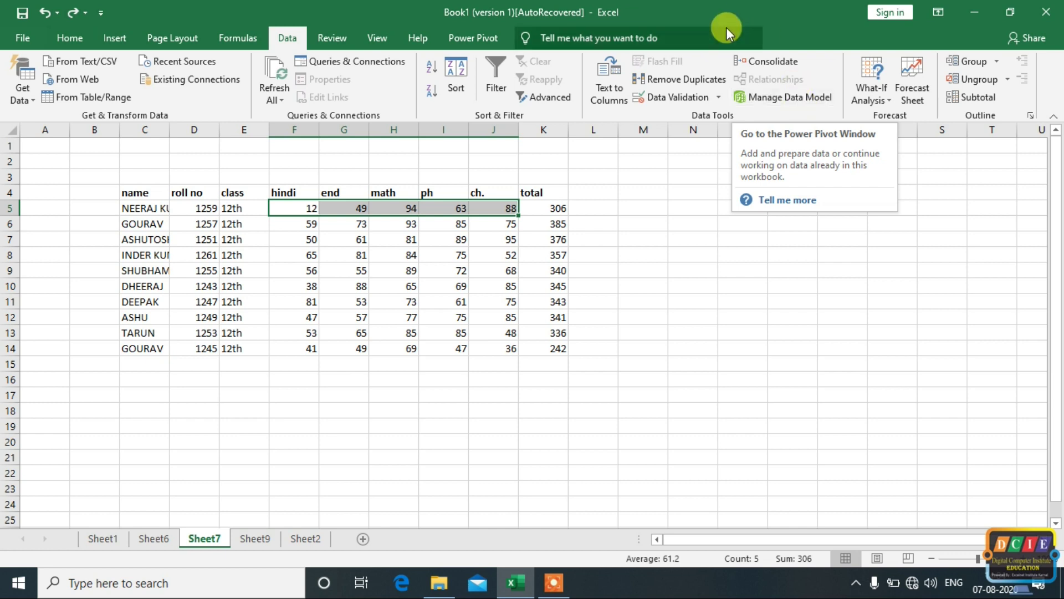
- Look over the What-If Analysis menu and flip through Sheet1, Sheet2, Sheet6, Sheet7 and Sheet9
{"action": "left_click", "coordinate": [793, 99]}
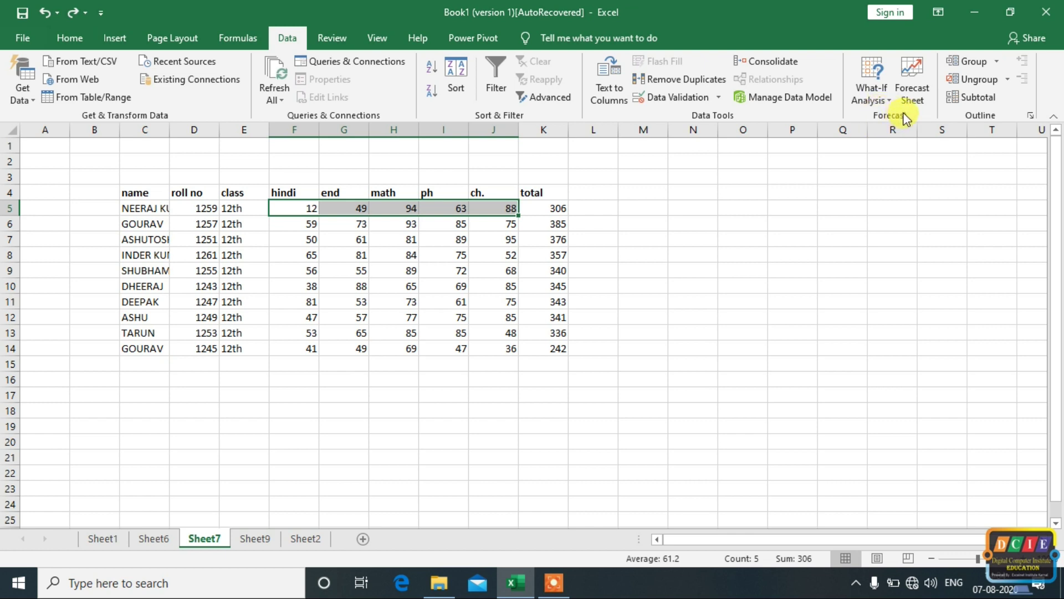
{"action": "left_click", "coordinate": [887, 97]}
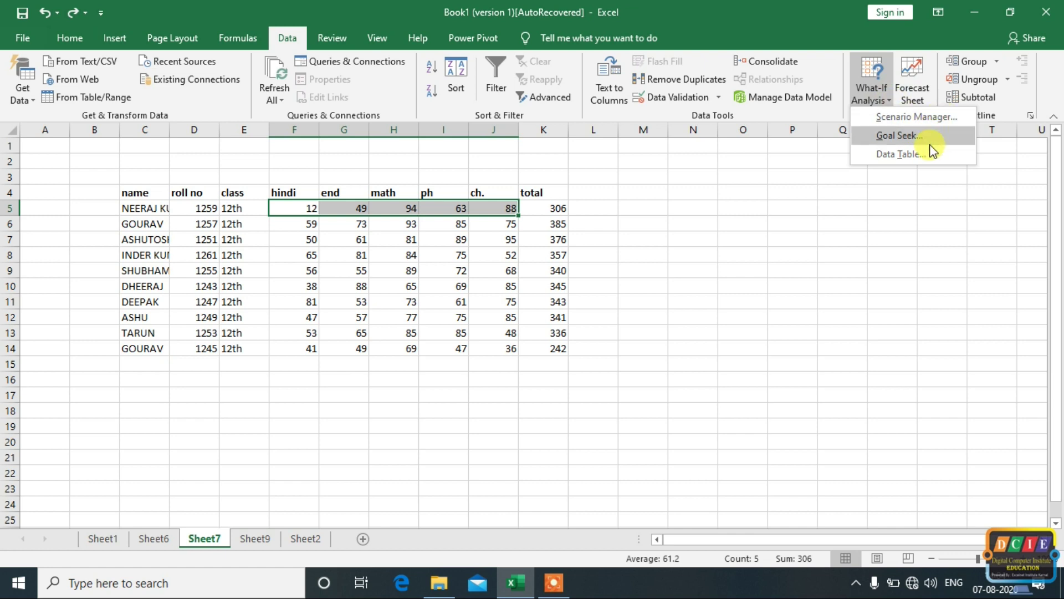
{"action": "left_click", "coordinate": [254, 541]}
{"action": "left_click", "coordinate": [305, 538]}
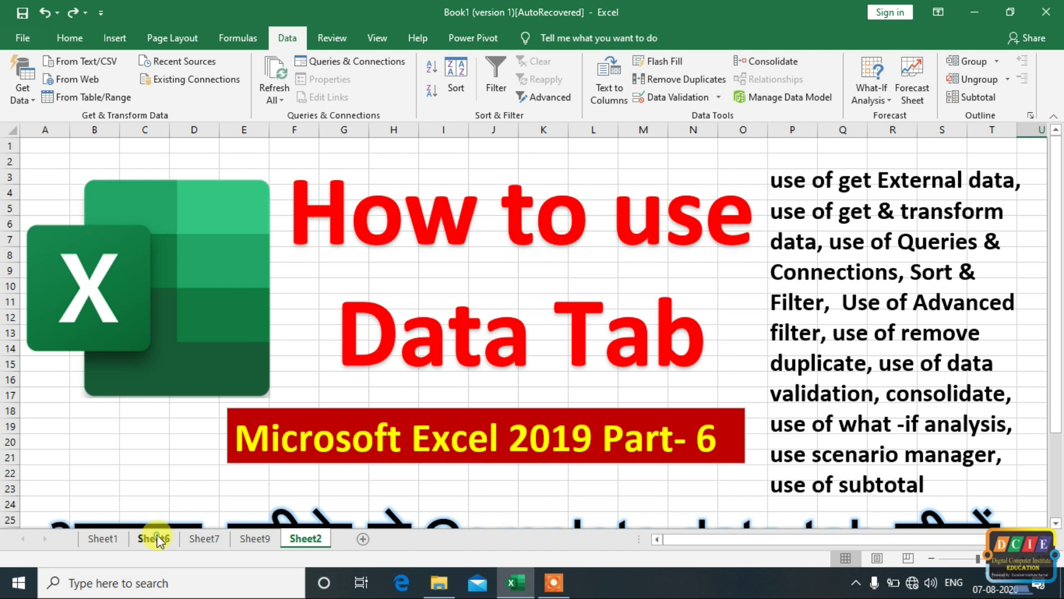
{"action": "left_click", "coordinate": [153, 538]}
{"action": "left_click", "coordinate": [204, 538]}
{"action": "left_click", "coordinate": [100, 539]}
{"action": "left_click", "coordinate": [164, 538]}
{"action": "left_click", "coordinate": [204, 539]}
{"action": "left_click", "coordinate": [270, 541]}
{"action": "left_click", "coordinate": [302, 538]}
- Add a new blank sheet, Sheet10, for the sweet 5kg cost list
{"action": "left_click", "coordinate": [360, 538]}
{"action": "left_click", "coordinate": [321, 543]}
{"action": "left_click", "coordinate": [350, 538]}
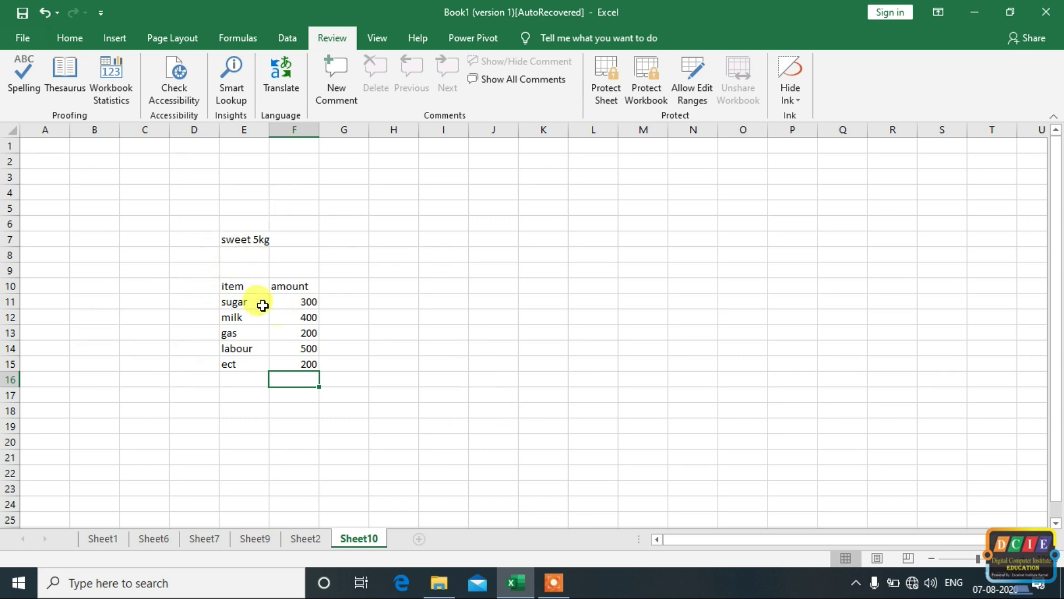
- Select the sweet 5kg heading and look over the What-If Analysis options on the Data tab
{"action": "left_click", "coordinate": [233, 241]}
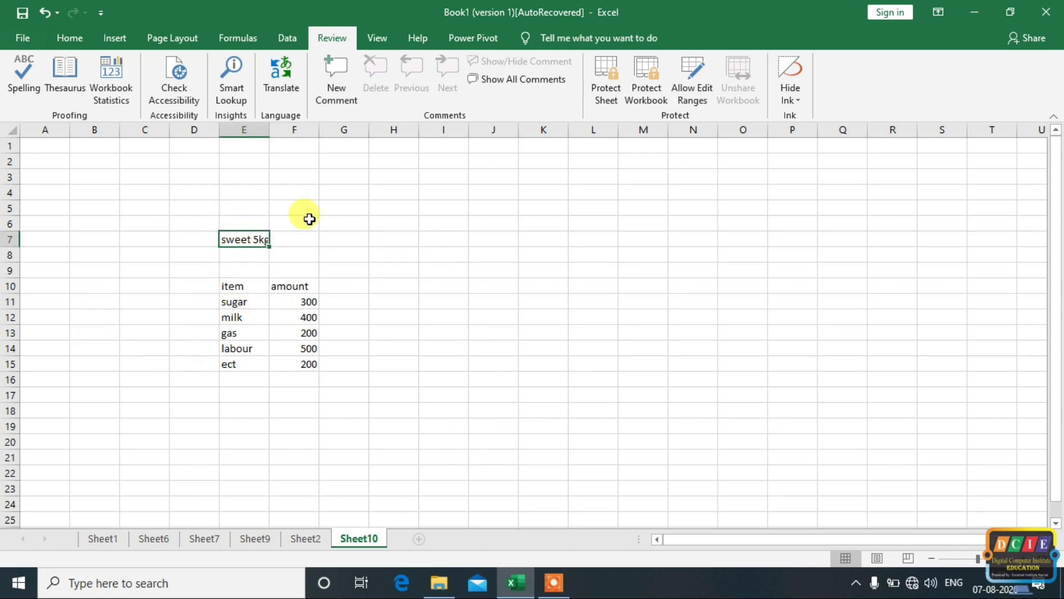
{"action": "left_click", "coordinate": [292, 36]}
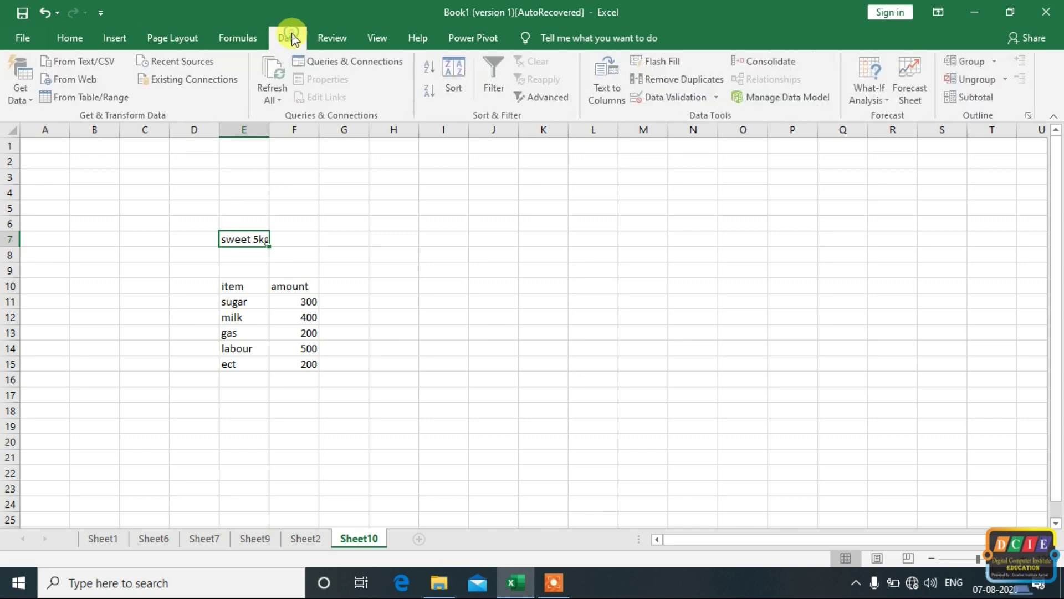
{"action": "left_click", "coordinate": [881, 107]}
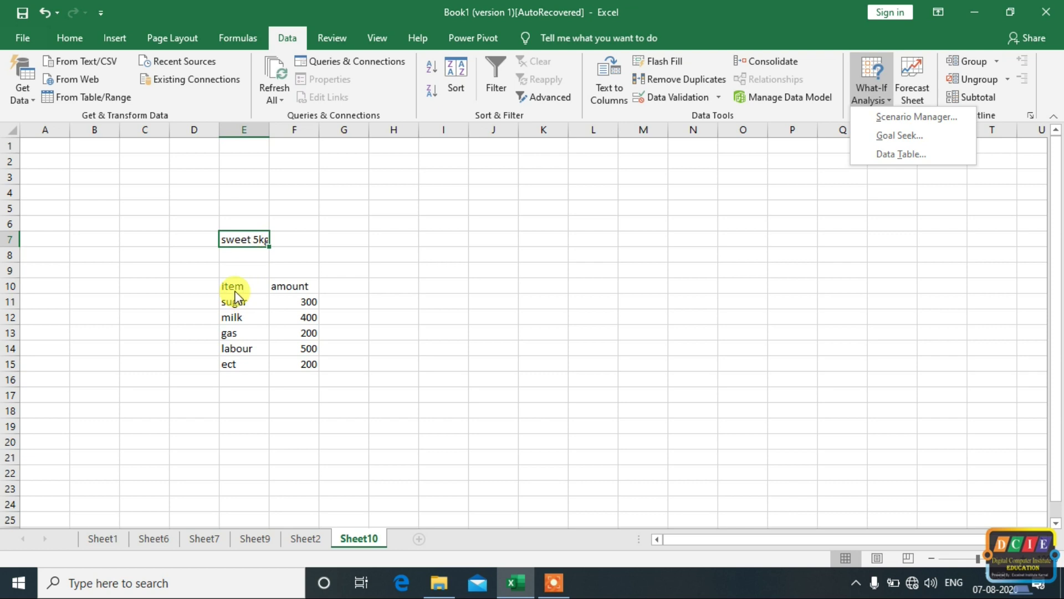
{"action": "left_click", "coordinate": [245, 303]}
- Select the five amounts 300, 400, 200, 500, 200 in F11:F15
{"action": "left_click", "coordinate": [246, 303]}
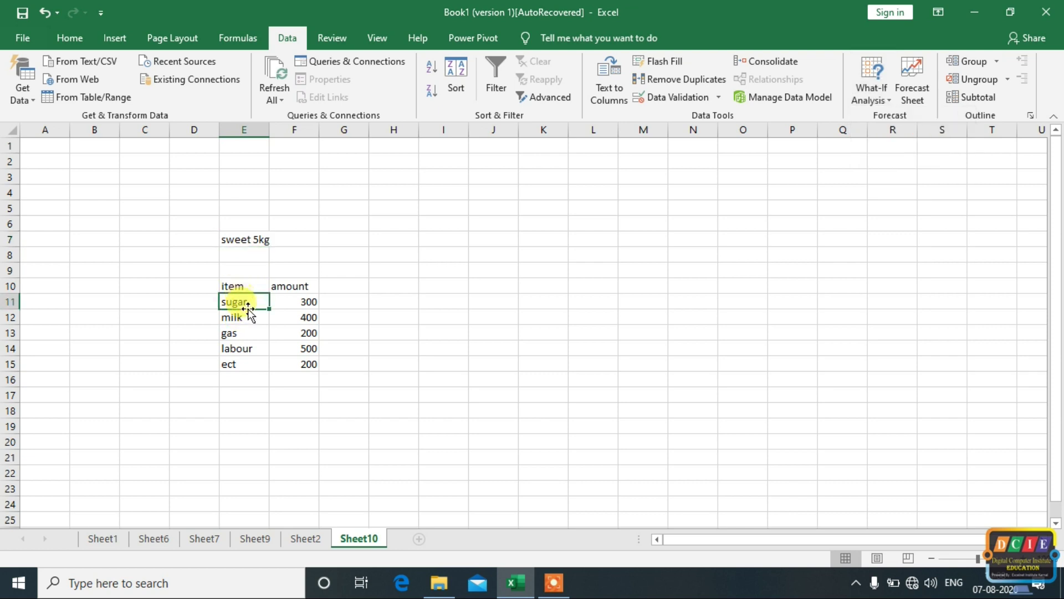
{"action": "left_click", "coordinate": [304, 304]}
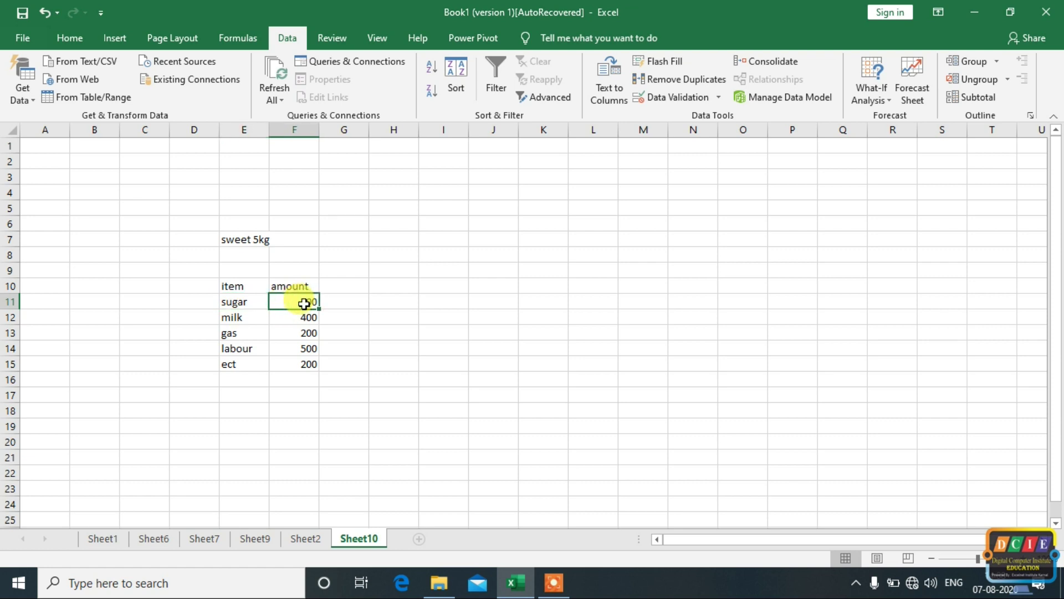
{"action": "left_click", "coordinate": [306, 321]}
{"action": "left_click", "coordinate": [306, 334]}
{"action": "left_click", "coordinate": [304, 349]}
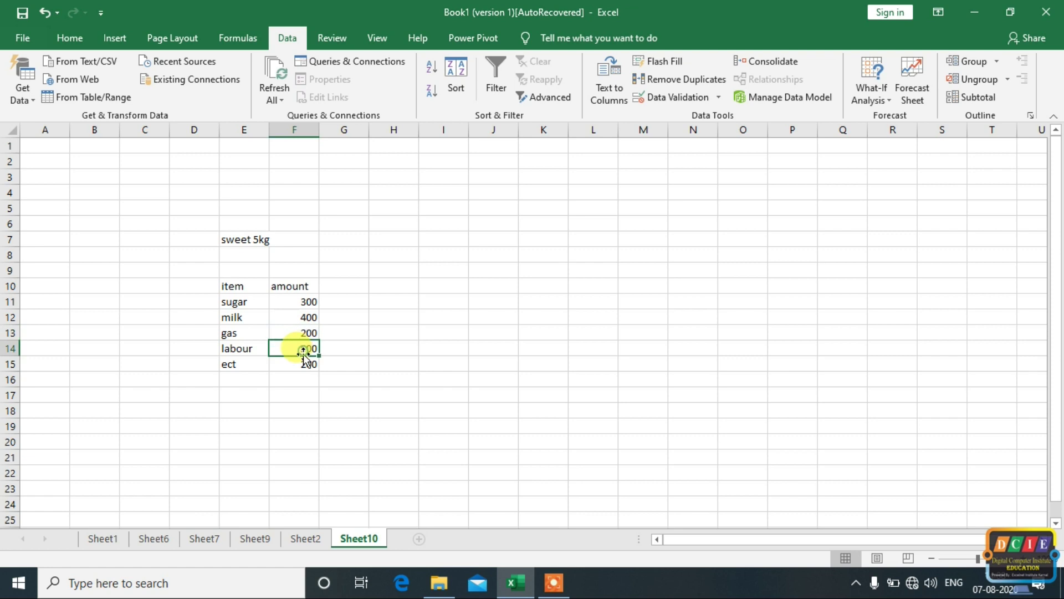
{"action": "left_click", "coordinate": [303, 364]}
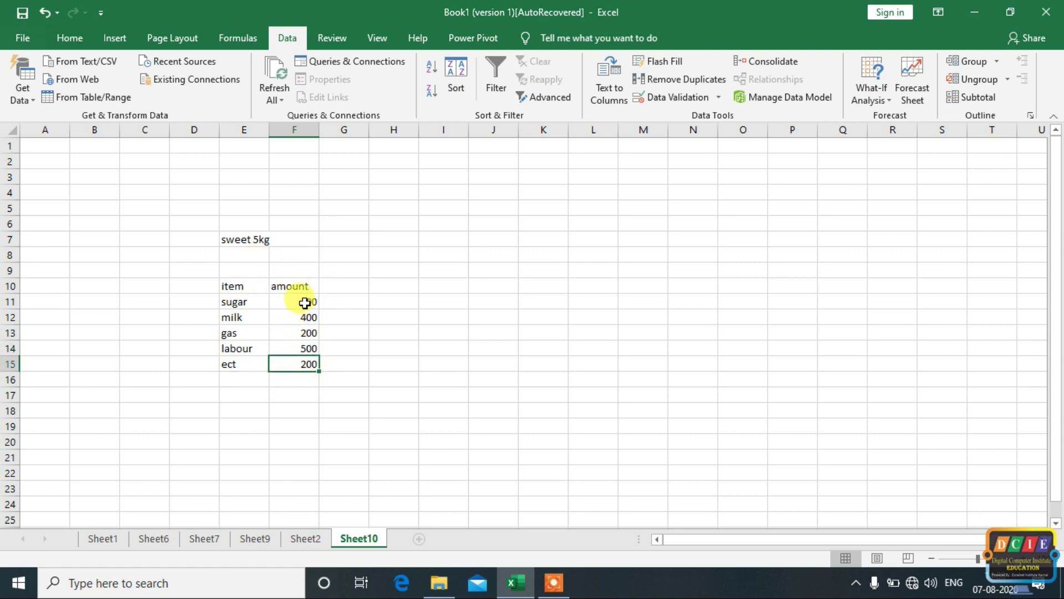
{"action": "left_click_drag", "start_coordinate": [304, 302], "coordinate": [305, 365]}
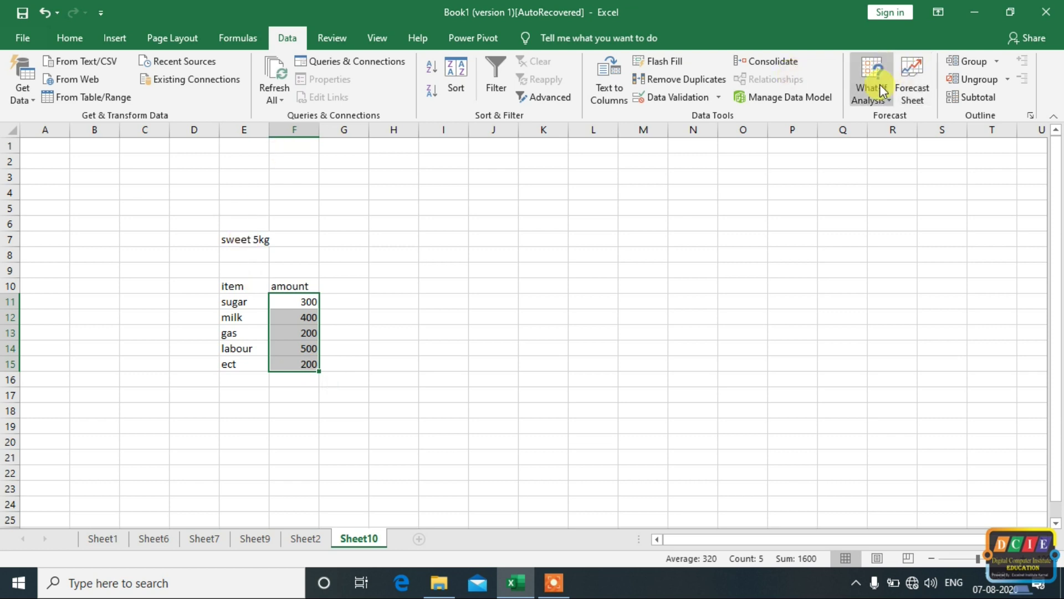
- Use AutoSum on the Home tab to total the amounts in F16
{"action": "left_click", "coordinate": [62, 36]}
{"action": "left_click", "coordinate": [31, 35]}
{"action": "left_click", "coordinate": [44, 36]}
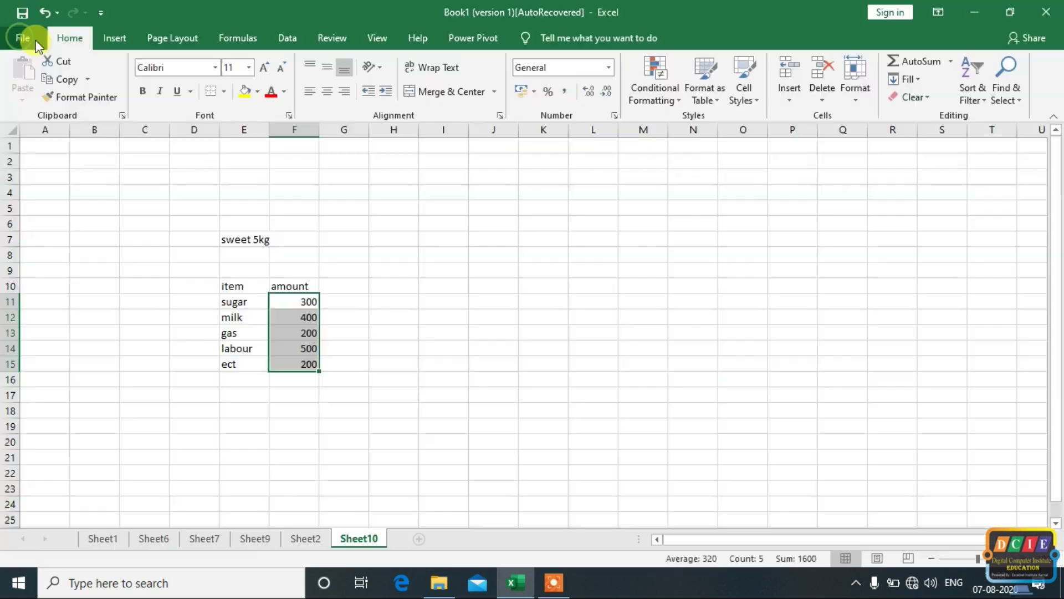
{"action": "left_click", "coordinate": [914, 62]}
{"action": "left_click", "coordinate": [543, 317]}
{"action": "left_click", "coordinate": [294, 382]}
{"action": "left_click", "coordinate": [238, 391]}
- Label E16 'total' and check that F16 sums F11:F15 to 1600
{"action": "left_click", "coordinate": [240, 378]}
{"action": "type", "text": "total"}
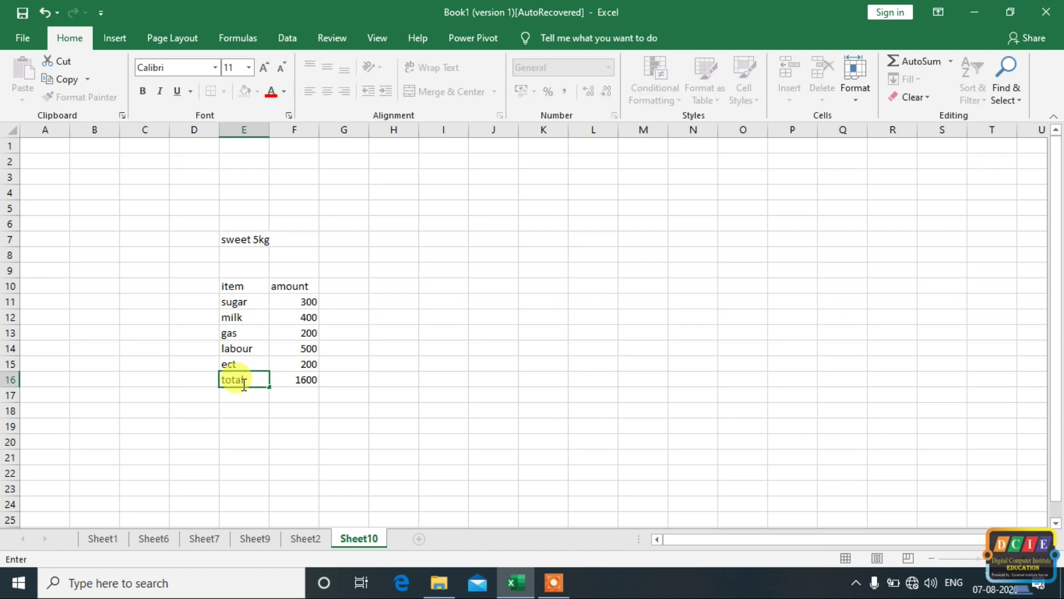
{"action": "left_click", "coordinate": [428, 395]}
{"action": "left_click_drag", "start_coordinate": [314, 302], "coordinate": [299, 383]}
{"action": "left_click", "coordinate": [302, 380]}
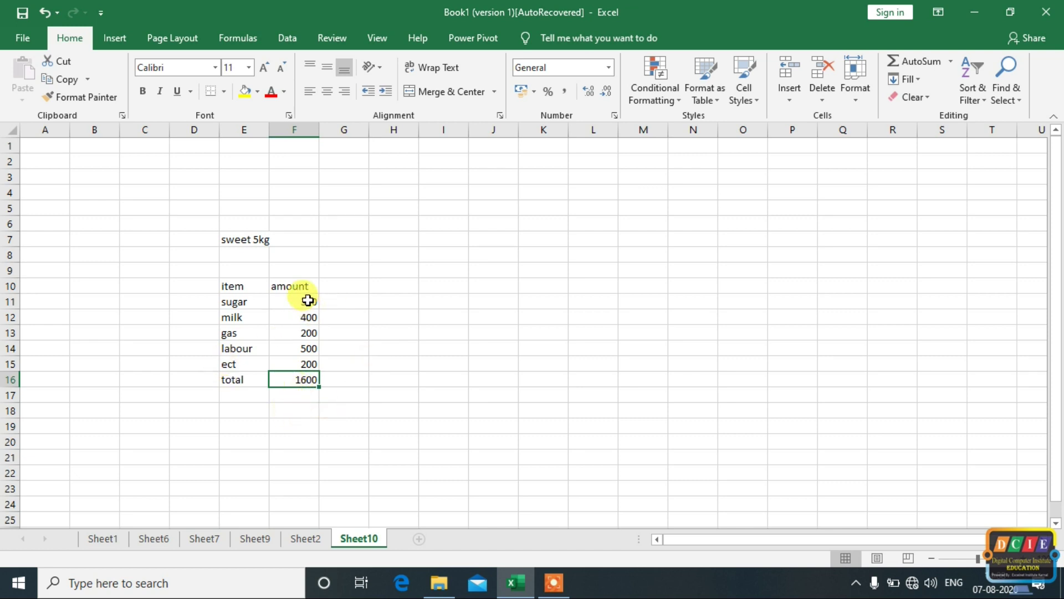
{"action": "left_click_drag", "start_coordinate": [282, 300], "coordinate": [308, 364]}
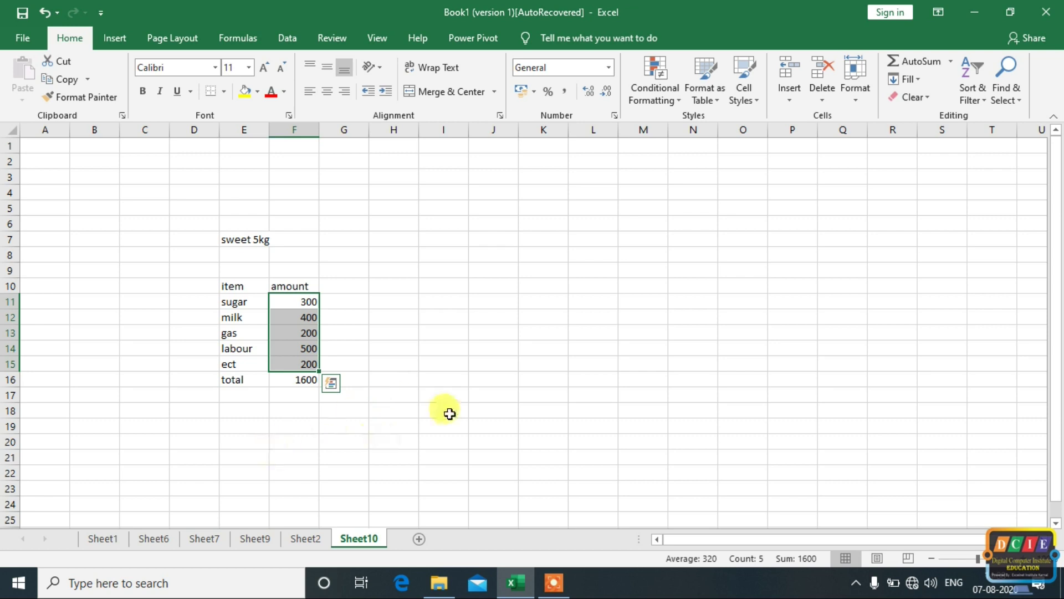
{"action": "left_click", "coordinate": [477, 394]}
- Select the whole item and amount table E10:F15
{"action": "left_click", "coordinate": [304, 303]}
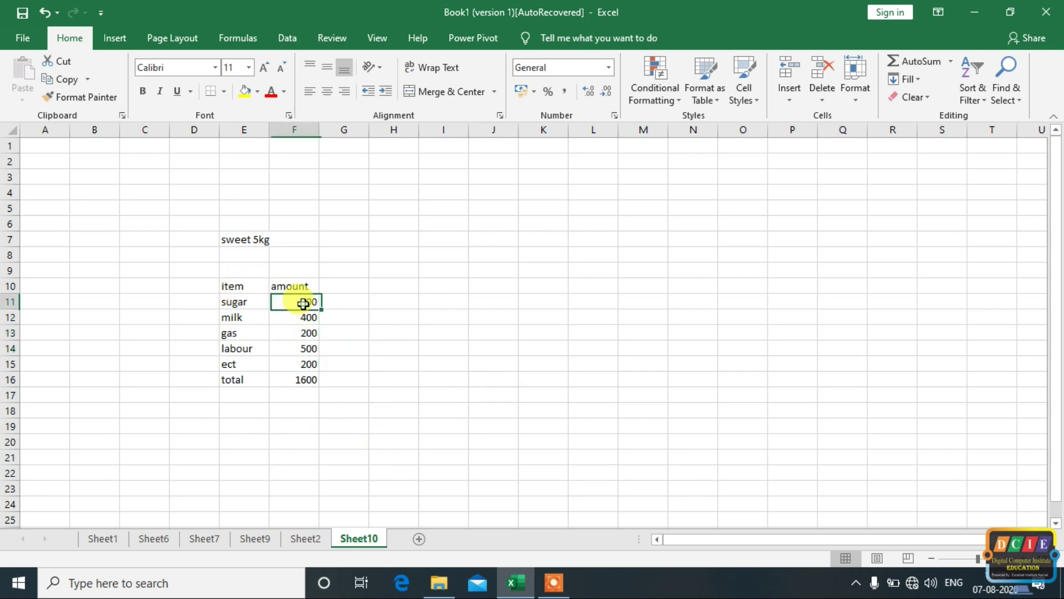
{"action": "left_click_drag", "start_coordinate": [303, 303], "coordinate": [308, 364]}
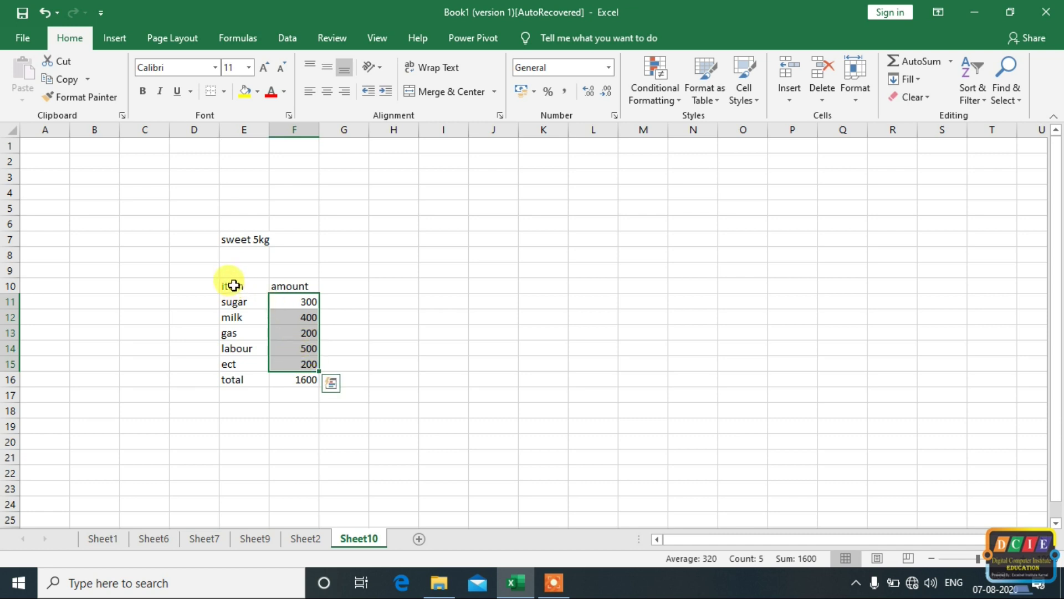
{"action": "left_click_drag", "start_coordinate": [232, 285], "coordinate": [309, 368]}
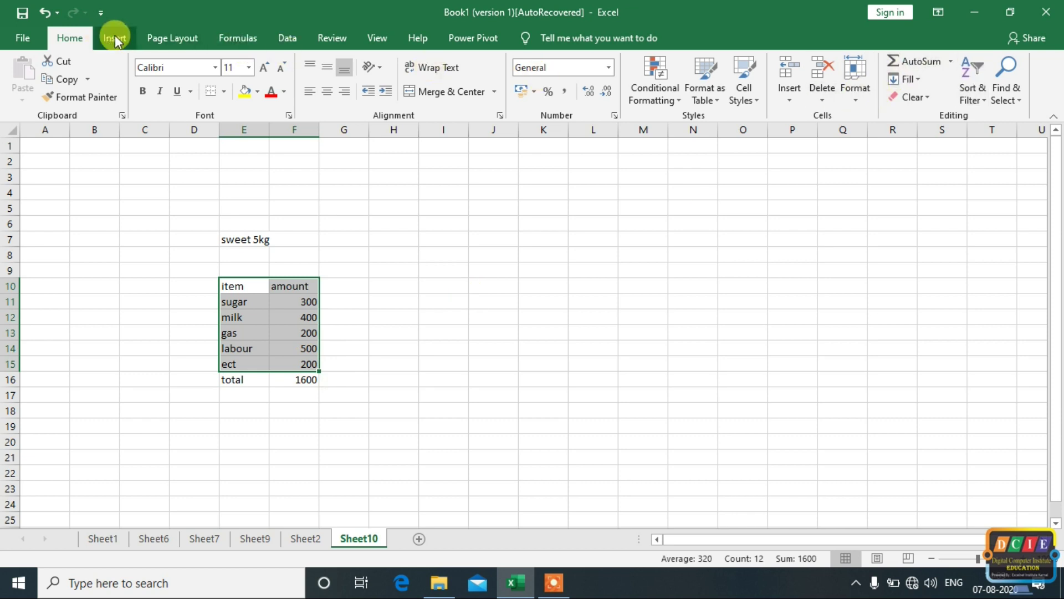
- Start a named scenario in Scenario Manager, cancel it, then reselect amounts F11:F15
{"action": "left_click", "coordinate": [295, 41]}
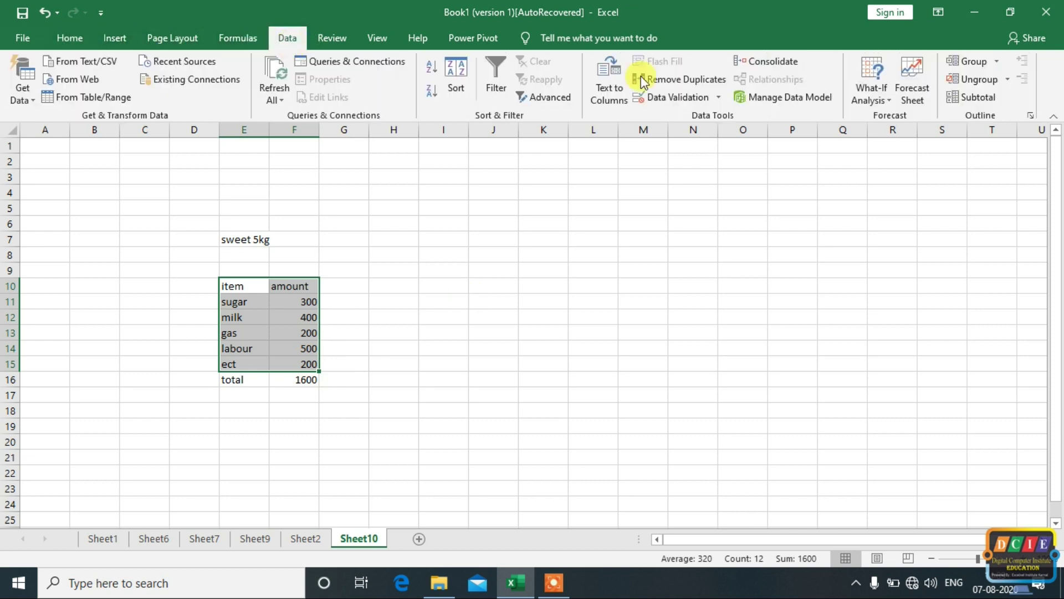
{"action": "left_click", "coordinate": [883, 103]}
{"action": "left_click", "coordinate": [893, 116]}
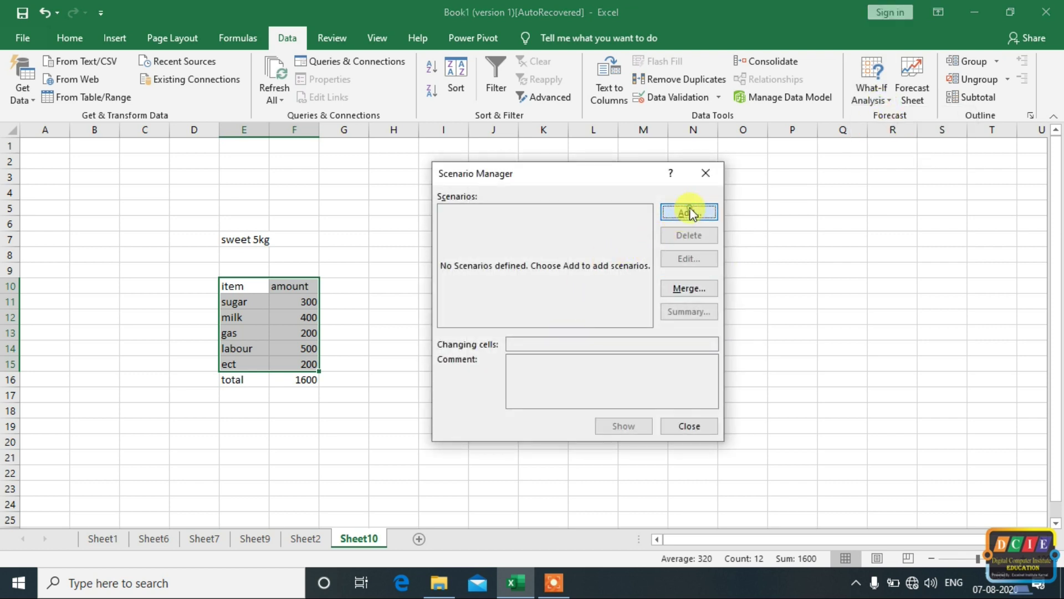
{"action": "left_click", "coordinate": [689, 212]}
{"action": "left_click", "coordinate": [460, 224]}
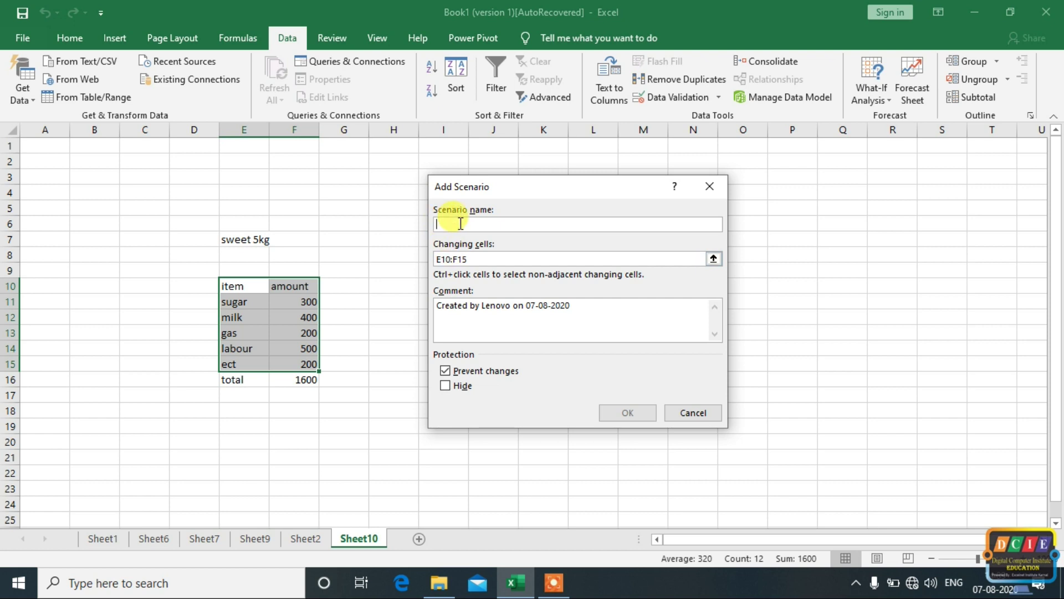
{"action": "type", "text": "mini"}
{"action": "left_click", "coordinate": [622, 414]}
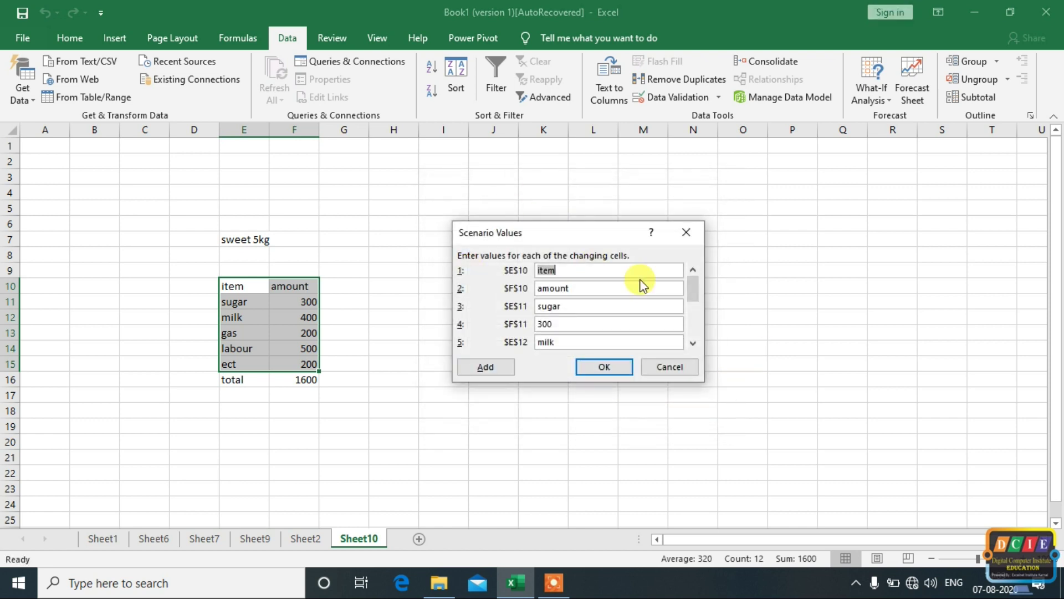
{"action": "left_click", "coordinate": [671, 367]}
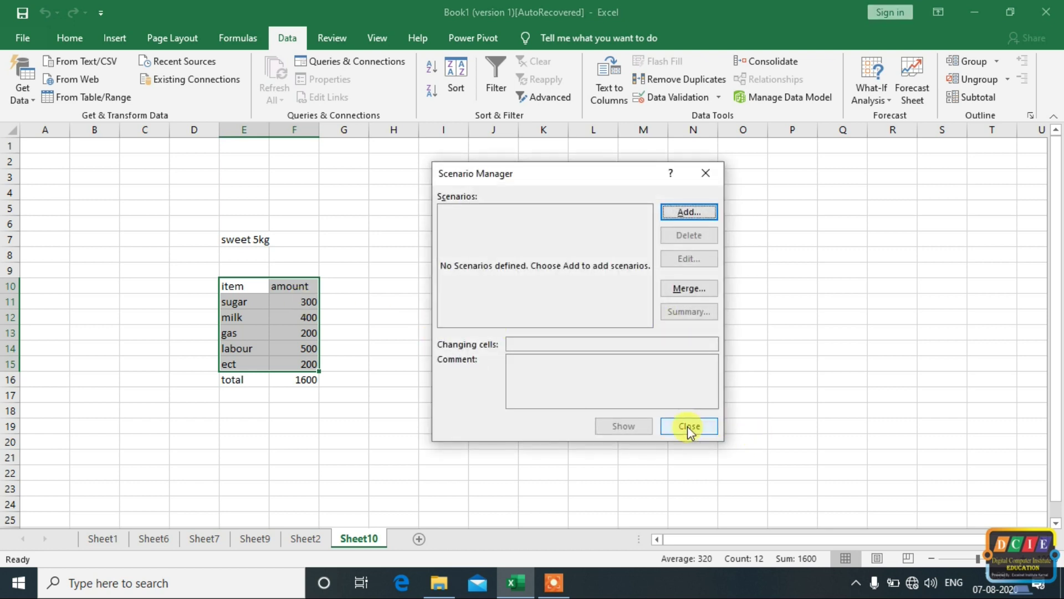
{"action": "left_click", "coordinate": [687, 425]}
{"action": "left_click", "coordinate": [382, 394]}
{"action": "left_click_drag", "start_coordinate": [299, 302], "coordinate": [306, 367]}
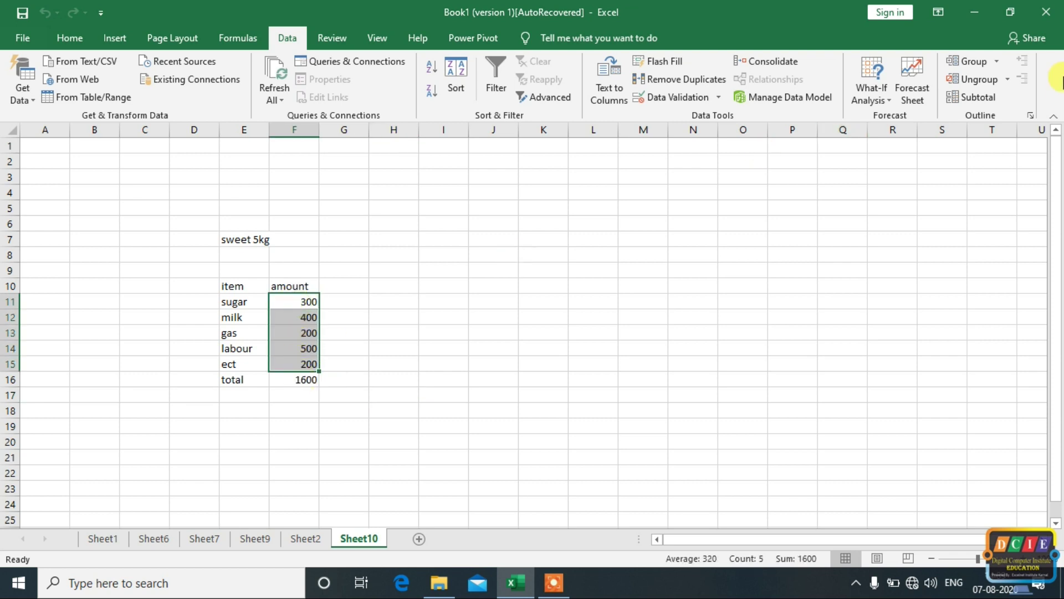
- Add a scenario named 'mini' over F11:F15, showing values 300, 400, 200, 500, 200
{"action": "left_click", "coordinate": [872, 89]}
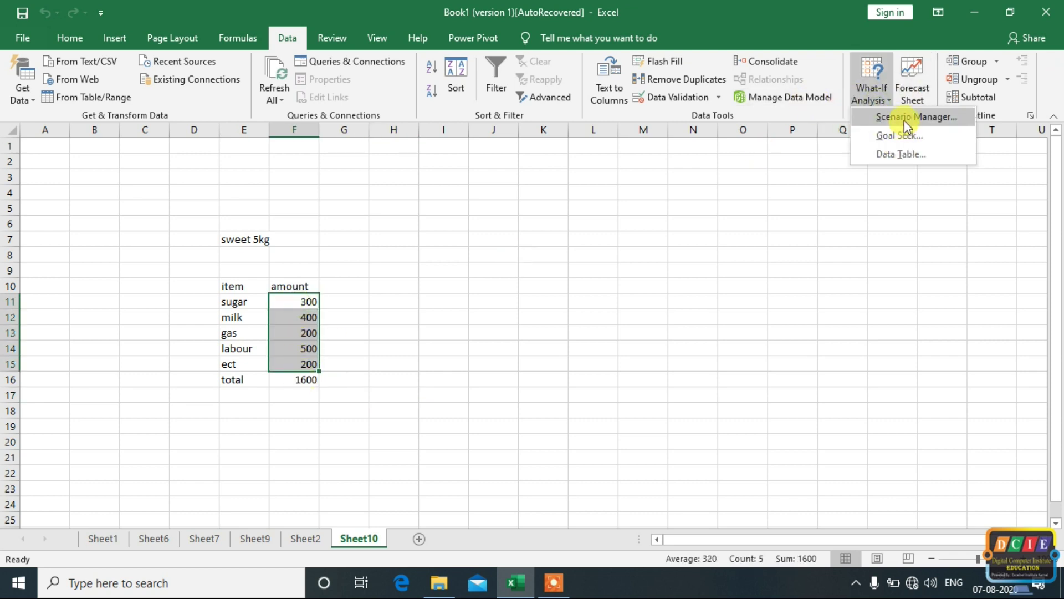
{"action": "left_click", "coordinate": [903, 118]}
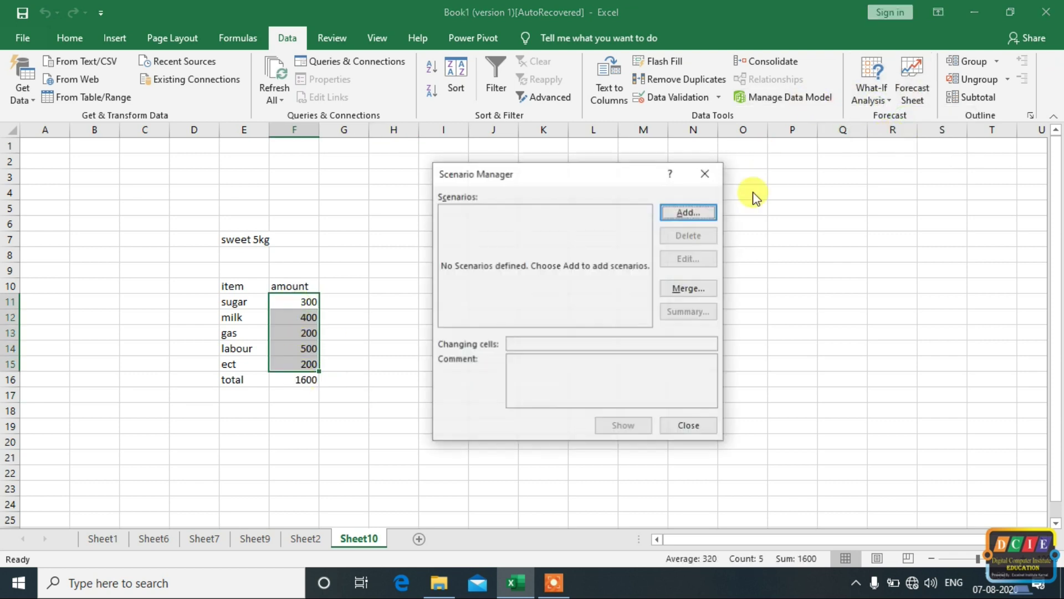
{"action": "left_click", "coordinate": [690, 207]}
{"action": "type", "text": "mini"}
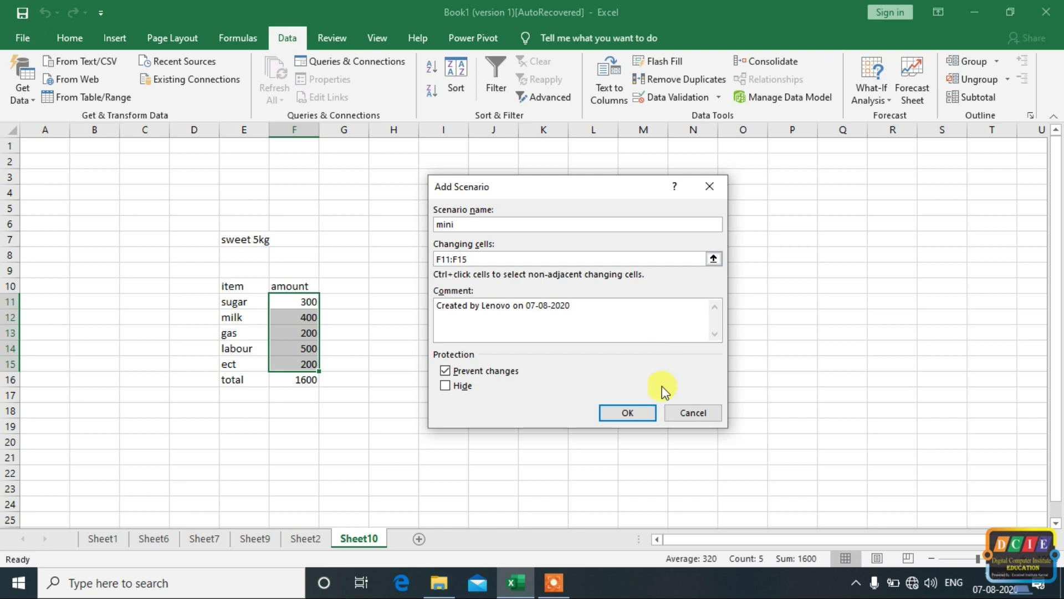
{"action": "left_click", "coordinate": [616, 414]}
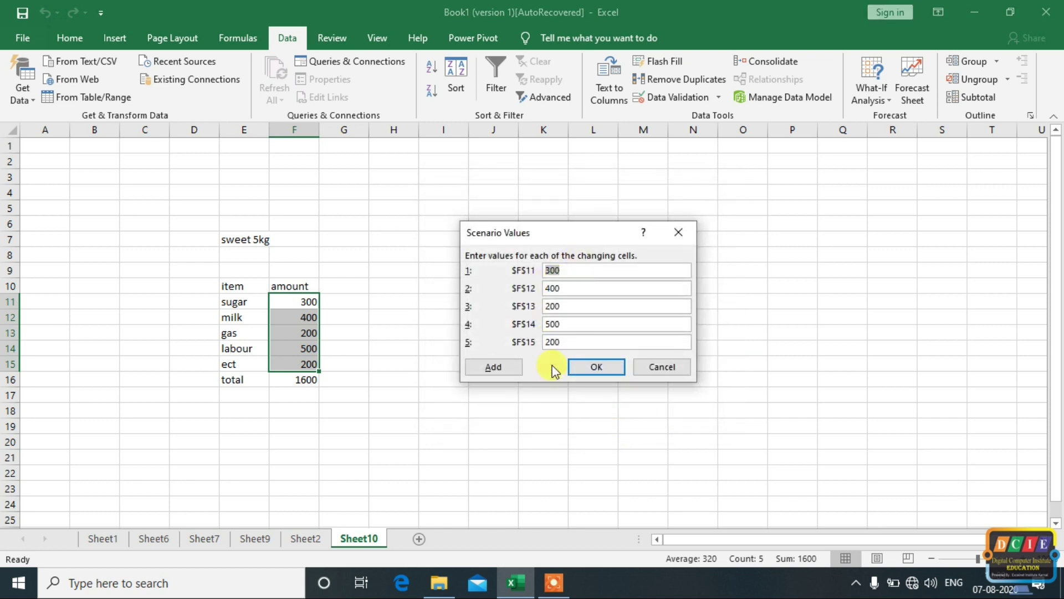
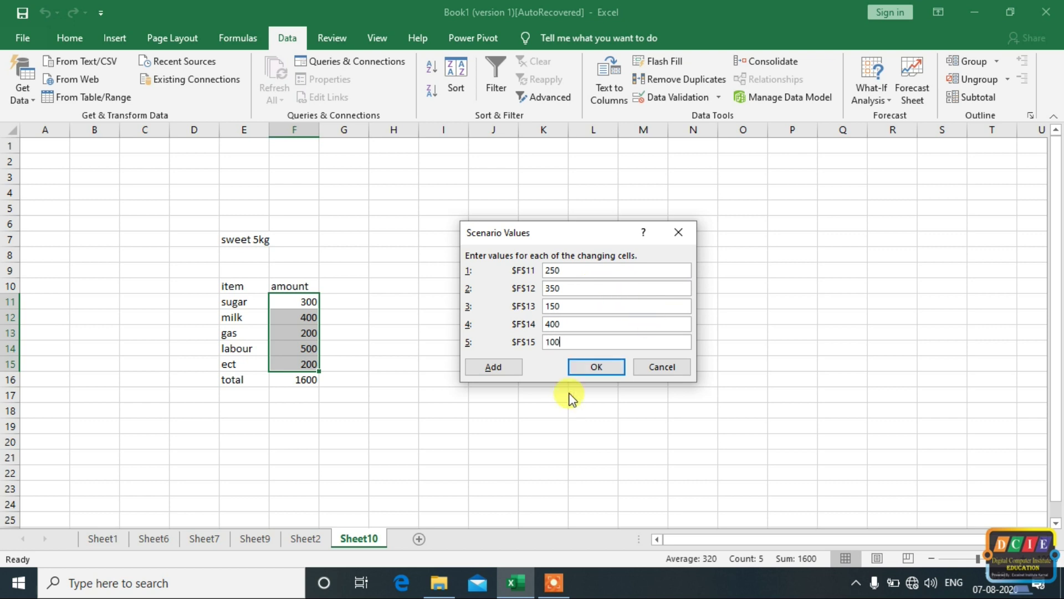
- Confirm the mini scenario, then add a max scenario with F11:F15 values 380, 520, 260, 610, 310
{"action": "left_click", "coordinate": [583, 367]}
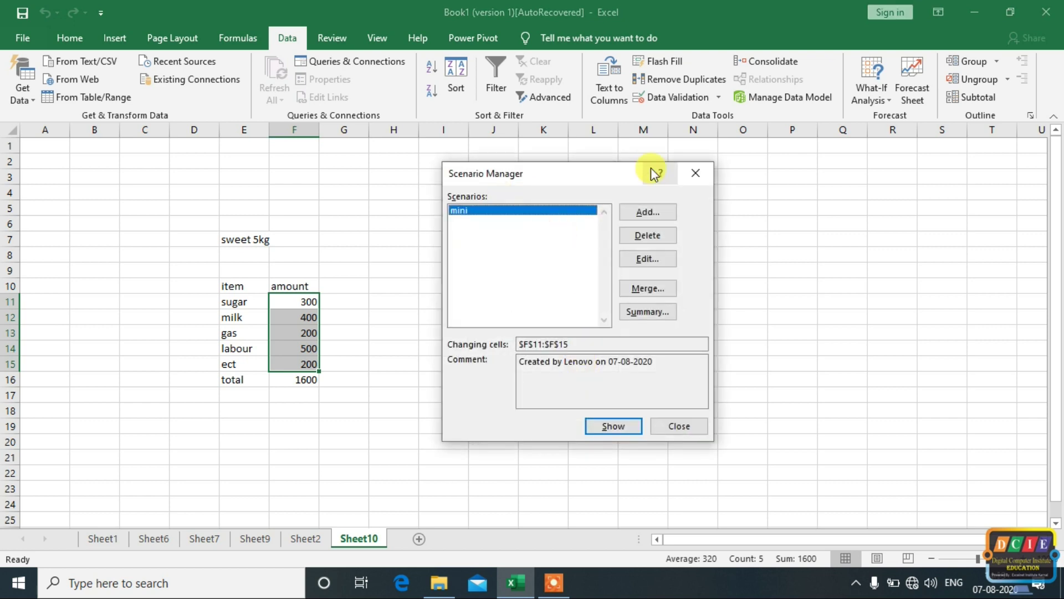
{"action": "left_click", "coordinate": [661, 214]}
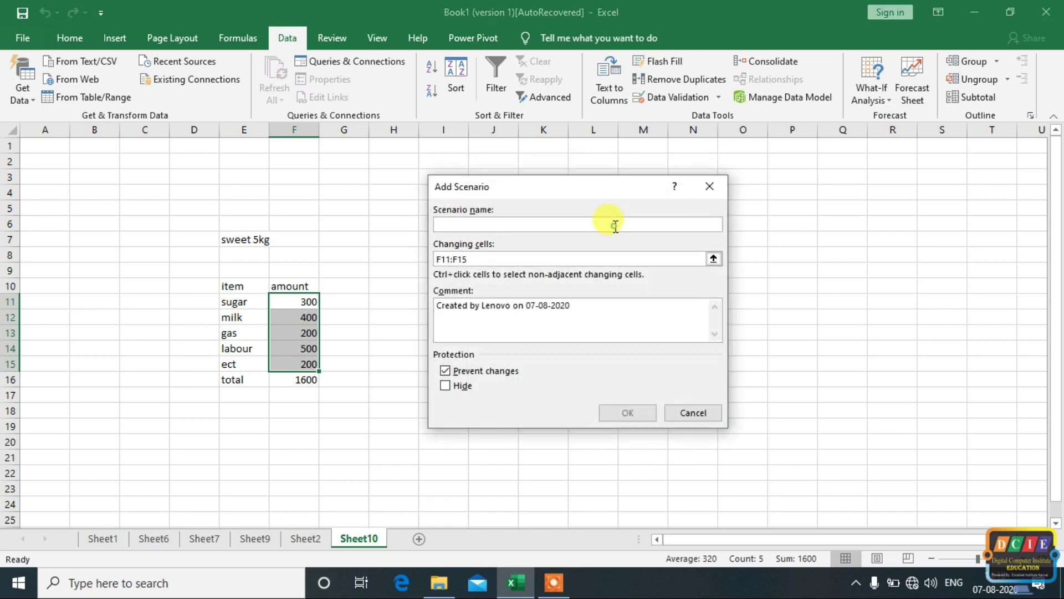
{"action": "type", "text": "max"}
{"action": "left_click", "coordinate": [634, 414]}
{"action": "type", "text": "310"}
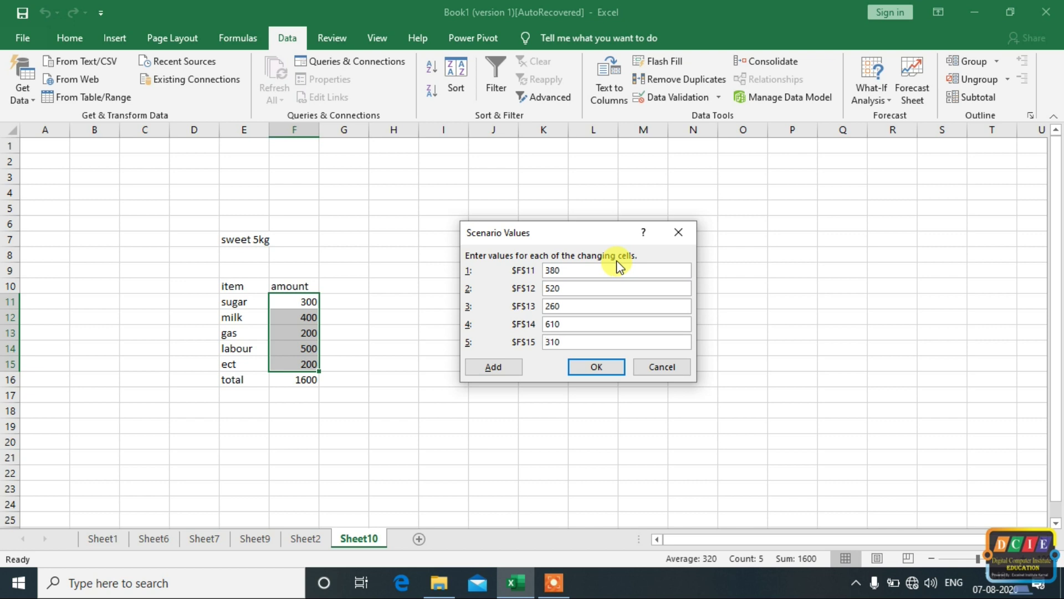
{"action": "left_click", "coordinate": [614, 368]}
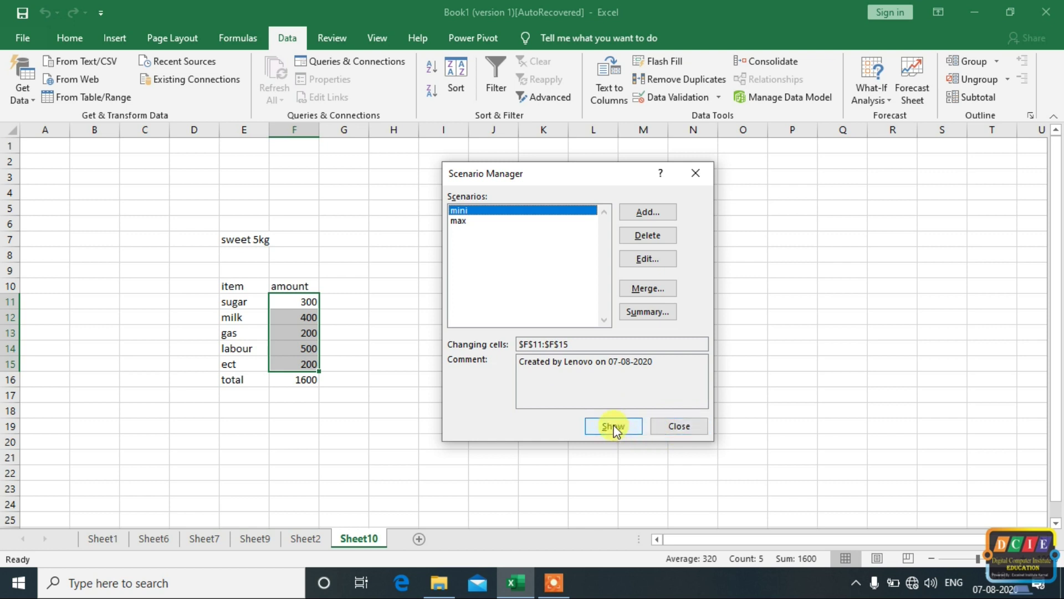
- Select total cell F16 and reopen Scenario Manager's Summary with F16 as the result cell
{"action": "left_click", "coordinate": [673, 428]}
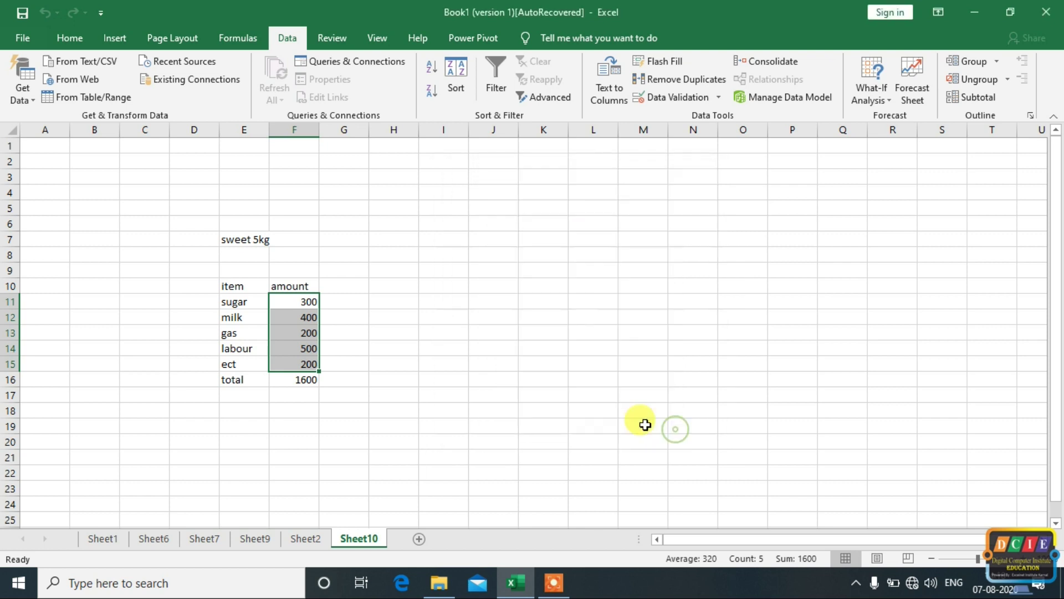
{"action": "left_click", "coordinate": [298, 381]}
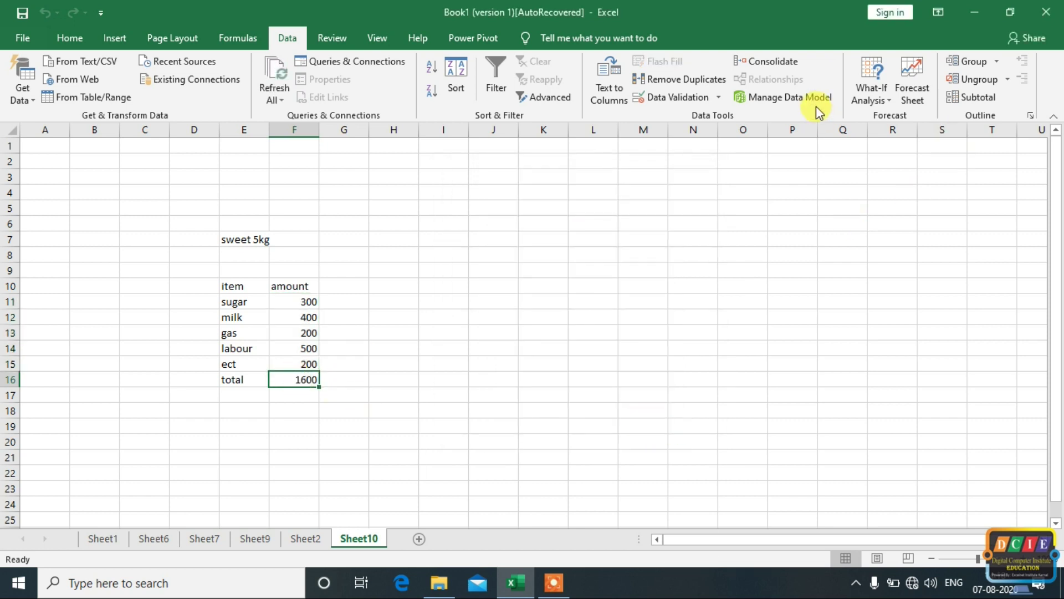
{"action": "left_click", "coordinate": [887, 100]}
{"action": "left_click", "coordinate": [881, 117]}
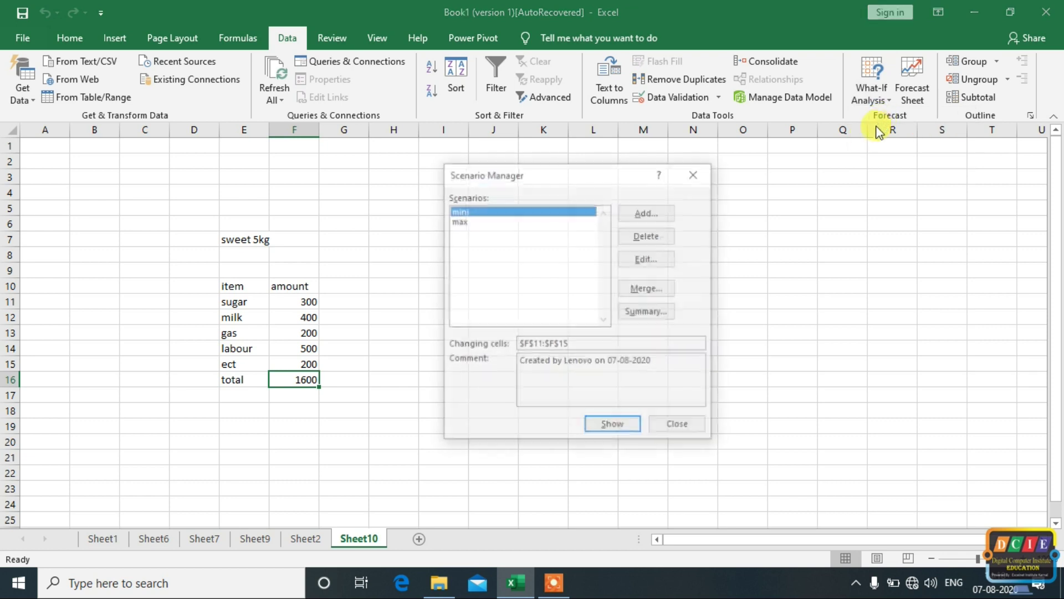
{"action": "left_click", "coordinate": [659, 314]}
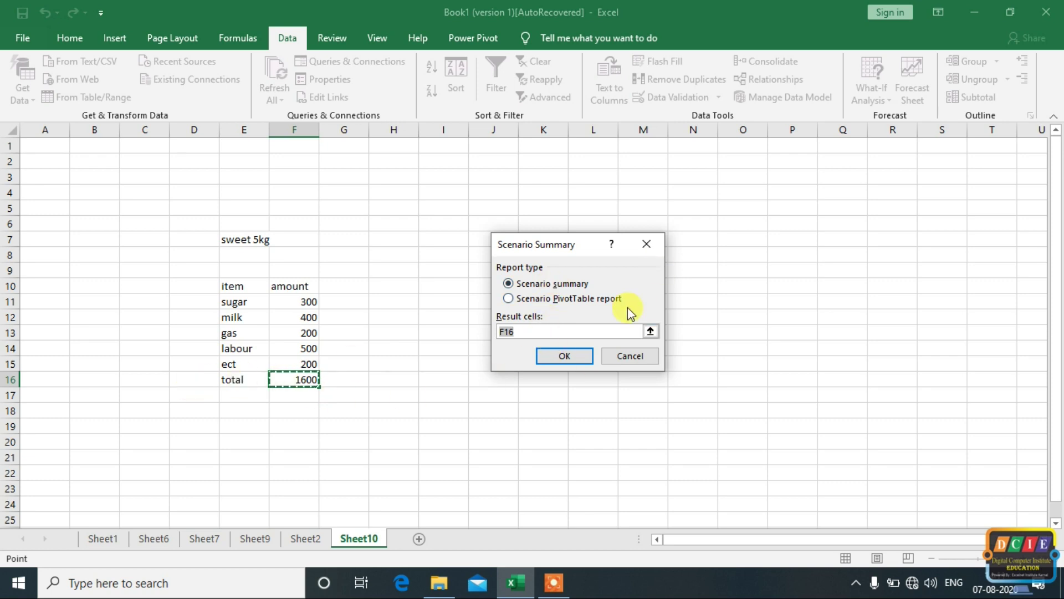
- Generate the Scenario Summary and check the current, mini and max totals (1600, 1250, 2080)
{"action": "left_click", "coordinate": [565, 356]}
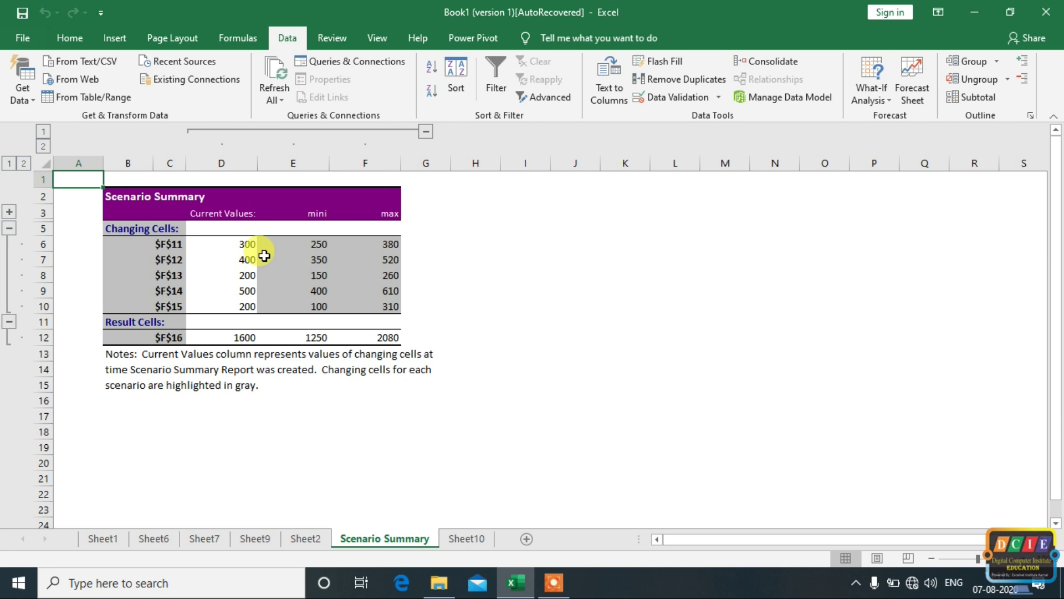
{"action": "left_click_drag", "start_coordinate": [245, 247], "coordinate": [255, 320]}
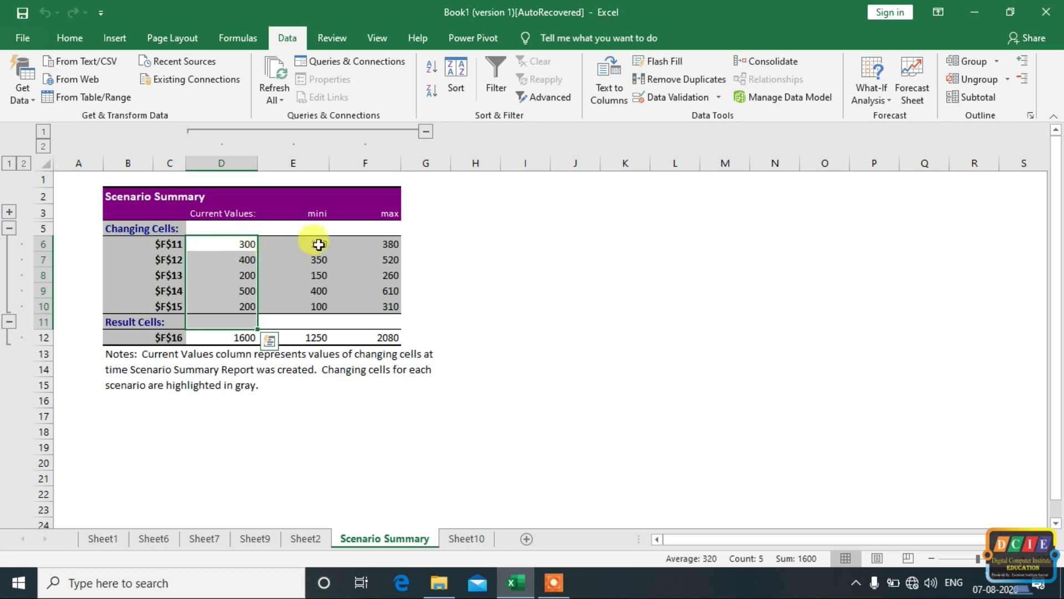
{"action": "left_click_drag", "start_coordinate": [316, 244], "coordinate": [319, 306]}
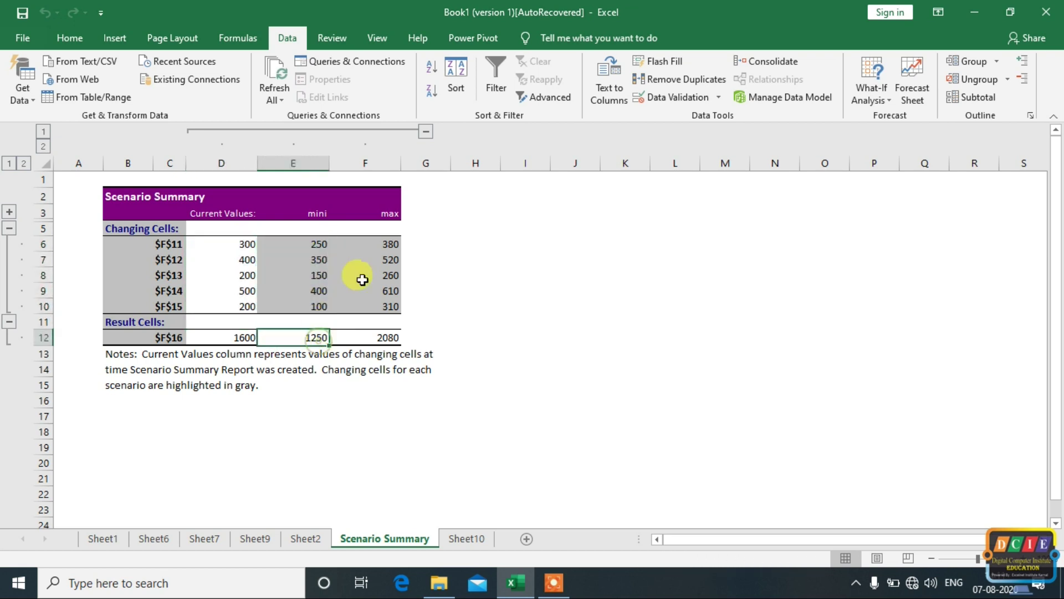
{"action": "left_click_drag", "start_coordinate": [396, 243], "coordinate": [394, 322]}
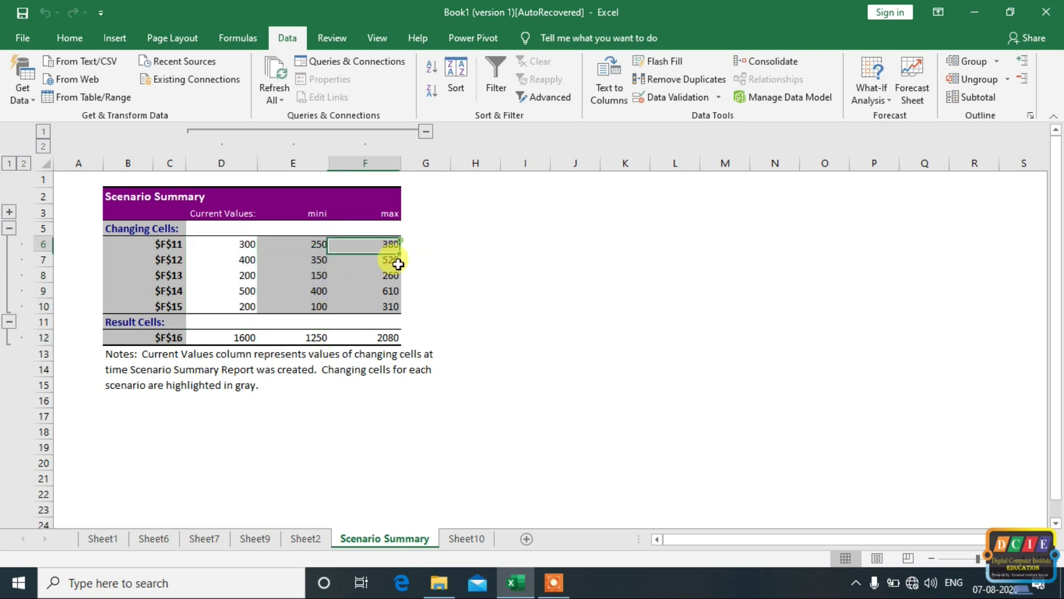
{"action": "left_click", "coordinate": [382, 336]}
{"action": "left_click", "coordinate": [322, 335]}
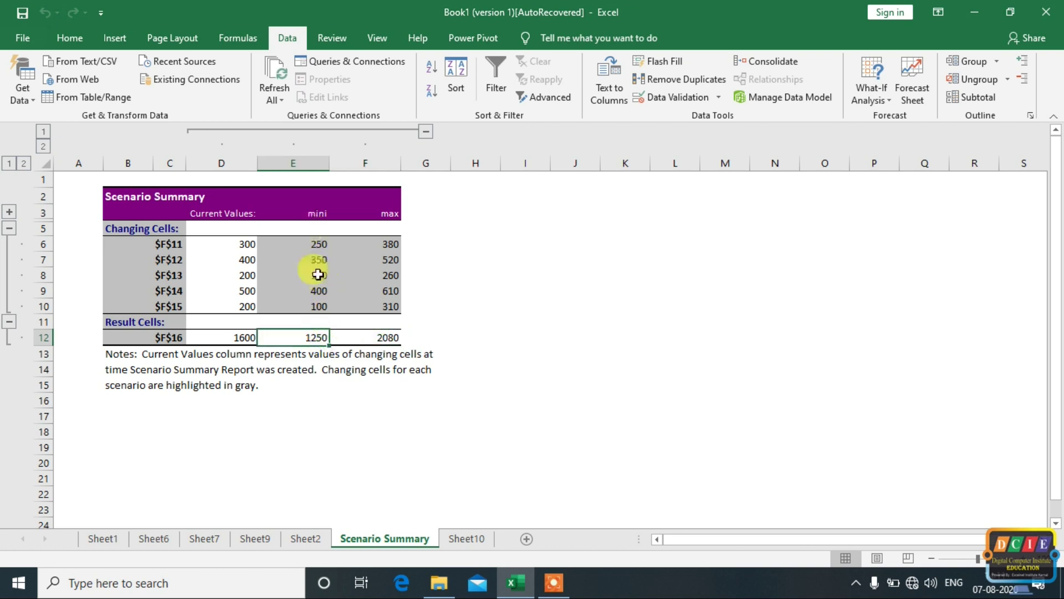
- Expand and collapse the scenario notes row, then return to Sheet10
{"action": "left_click", "coordinate": [9, 212]}
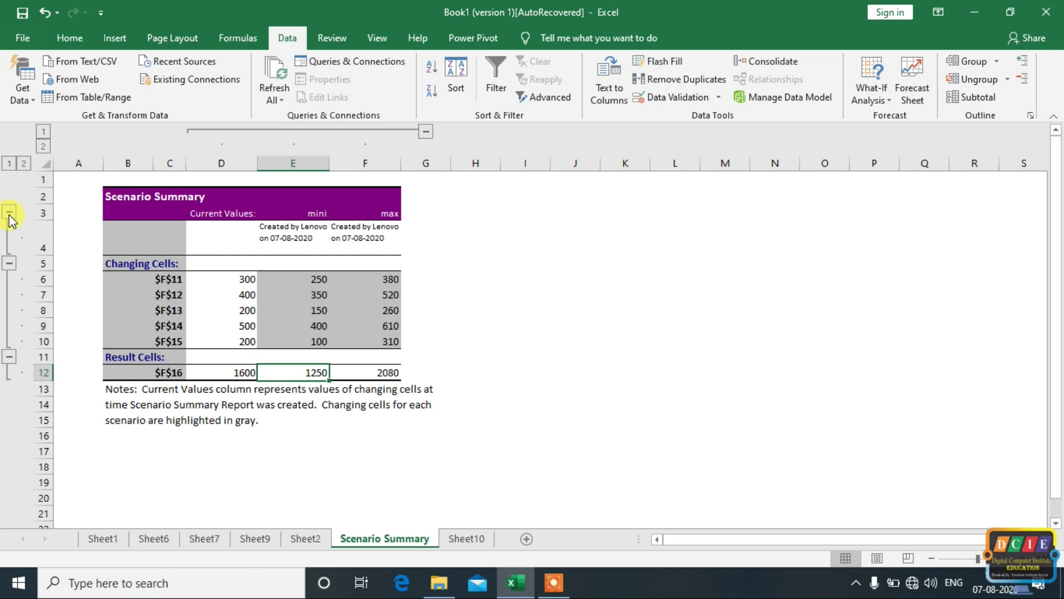
{"action": "left_click", "coordinate": [10, 212]}
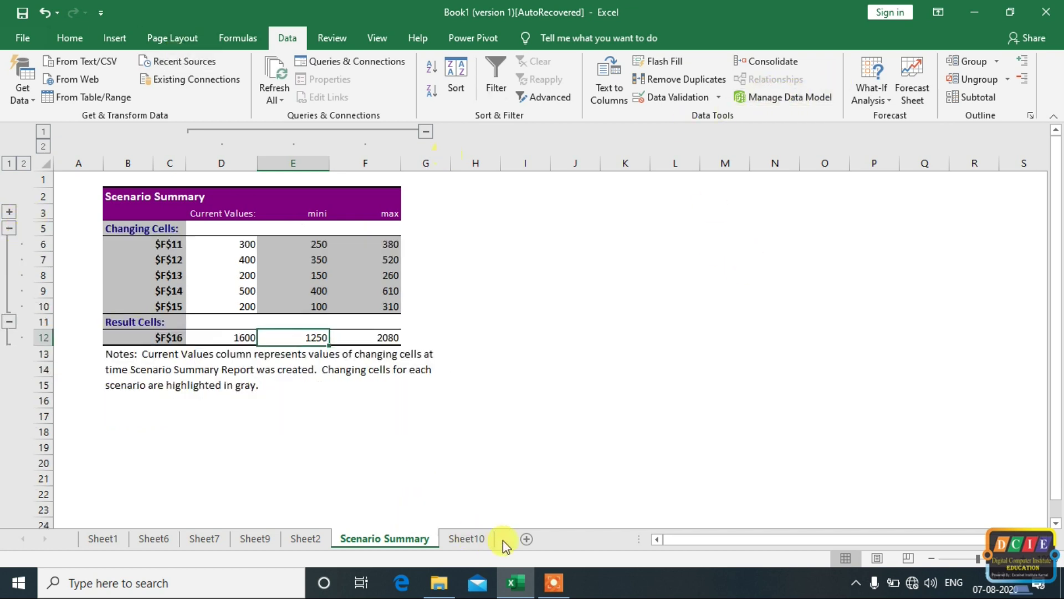
{"action": "left_click", "coordinate": [468, 539]}
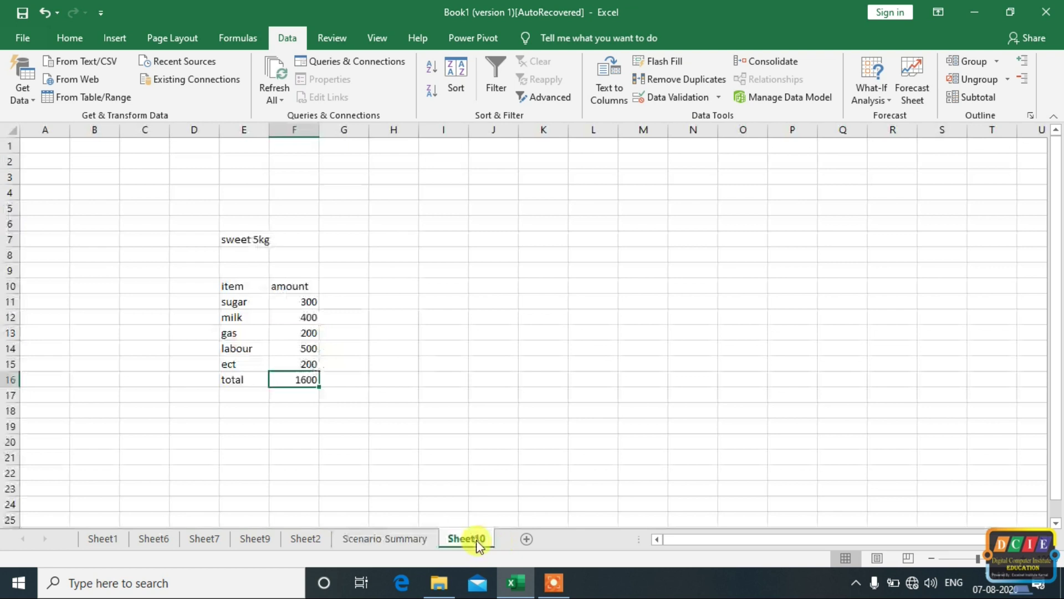
- Move to Sheet6's student marks table and scroll to its top
{"action": "left_click", "coordinate": [870, 95]}
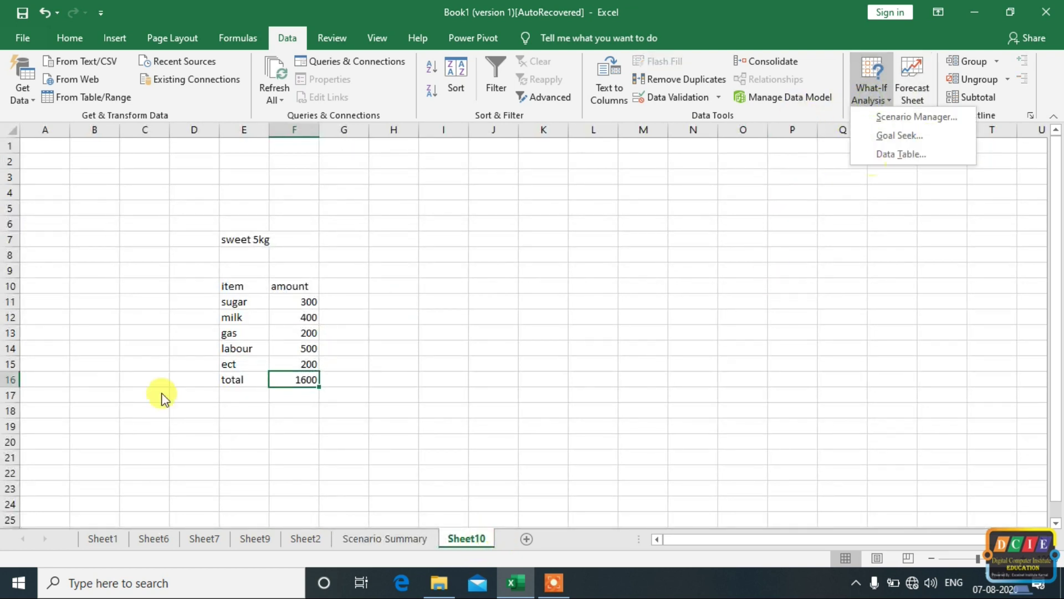
{"action": "left_click", "coordinate": [302, 540]}
{"action": "left_click", "coordinate": [276, 546]}
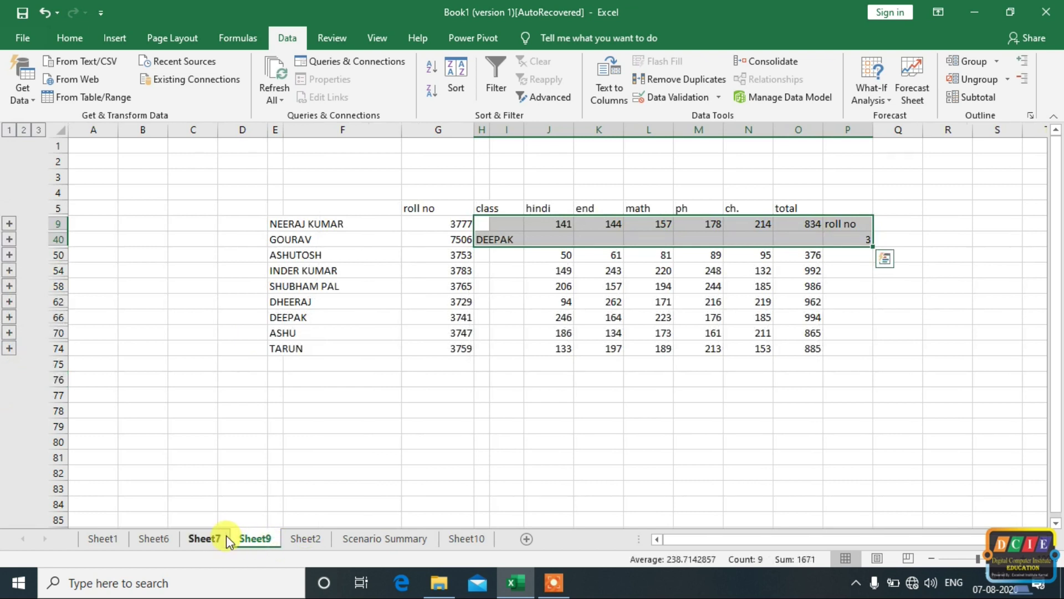
{"action": "left_click", "coordinate": [166, 535]}
{"action": "left_click", "coordinate": [707, 315]}
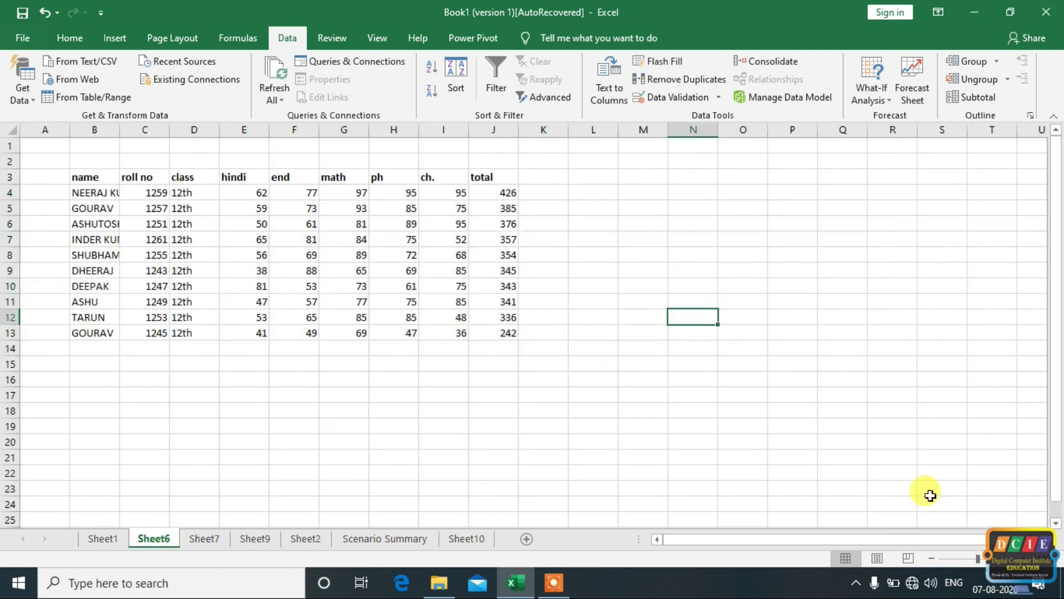
{"action": "scroll", "coordinate": [532, 325], "scroll_direction": "up", "scroll_amount": 1, "text": "ctrl"}
{"action": "scroll", "coordinate": [533, 325], "scroll_direction": "up", "scroll_amount": 1, "text": "ctrl"}
{"action": "scroll", "coordinate": [532, 325], "scroll_direction": "up", "scroll_amount": 1, "text": "ctrl"}
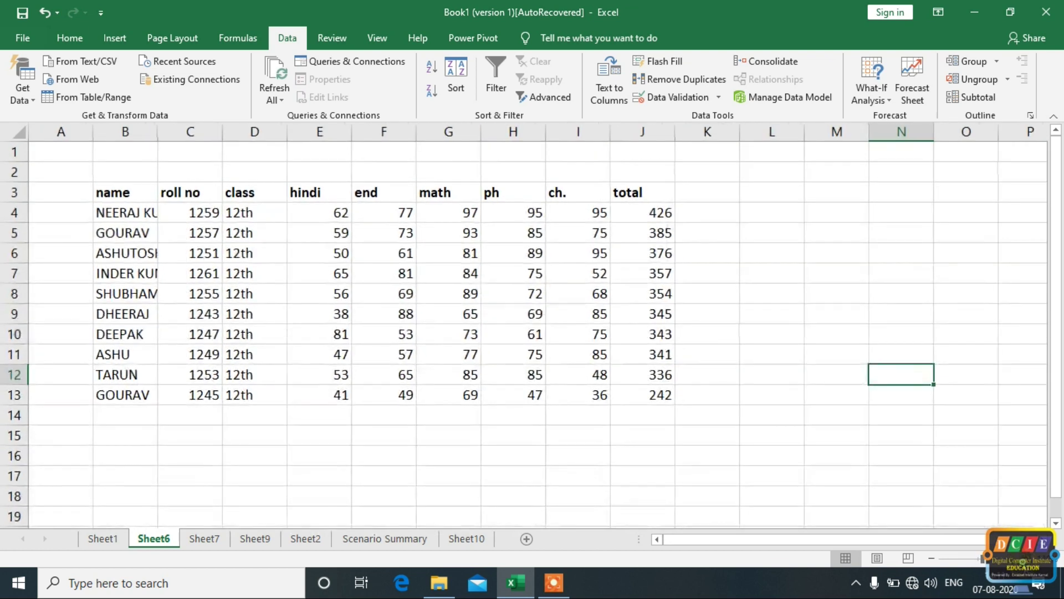
{"action": "scroll", "coordinate": [532, 325], "scroll_direction": "up", "scroll_amount": 1, "text": "ctrl"}
{"action": "scroll", "coordinate": [541, 383], "scroll_direction": "up", "scroll_amount": 1, "text": "ctrl"}
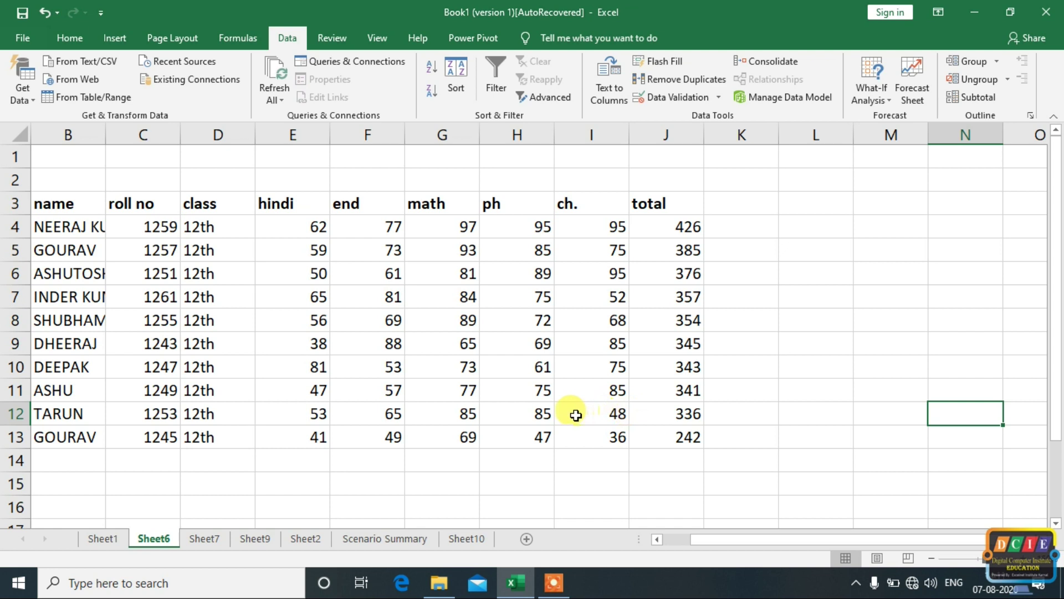
- Try 300 as GOURAV's total in J13, then undo to restore 242
{"action": "left_click", "coordinate": [72, 436]}
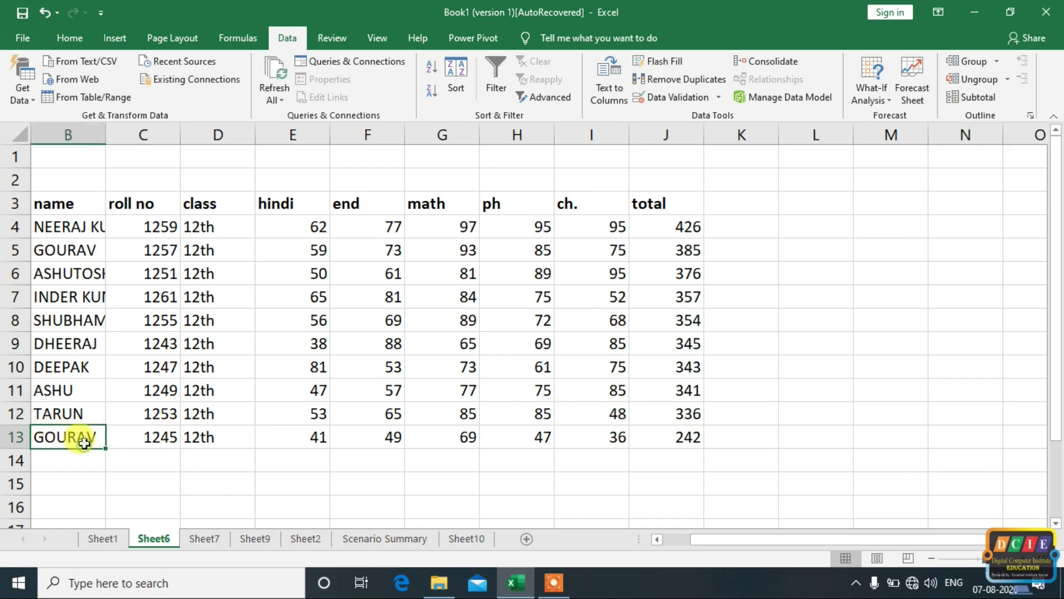
{"action": "left_click", "coordinate": [687, 438]}
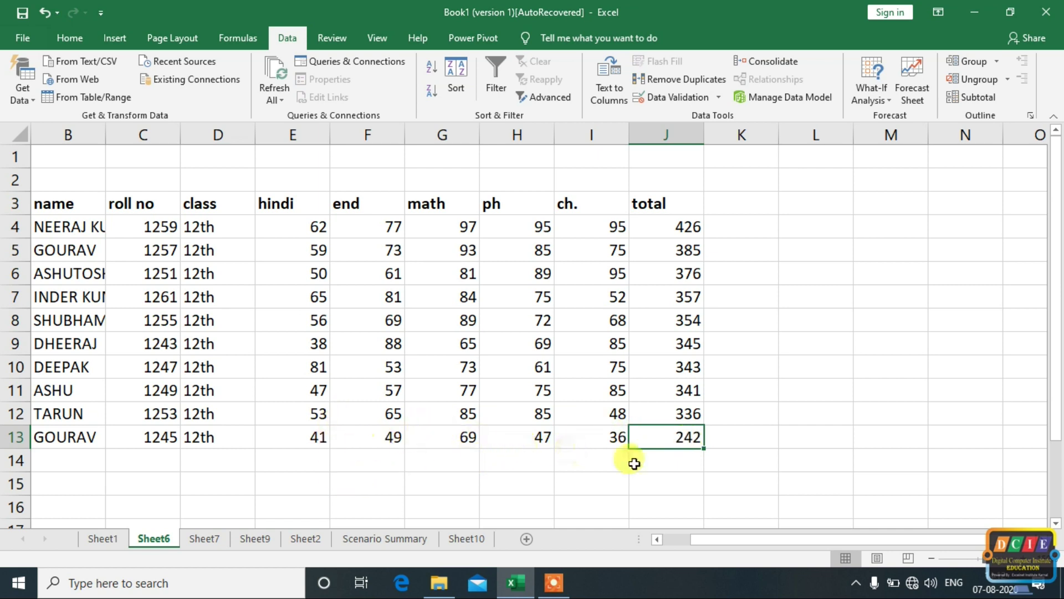
{"action": "type", "text": "300"}
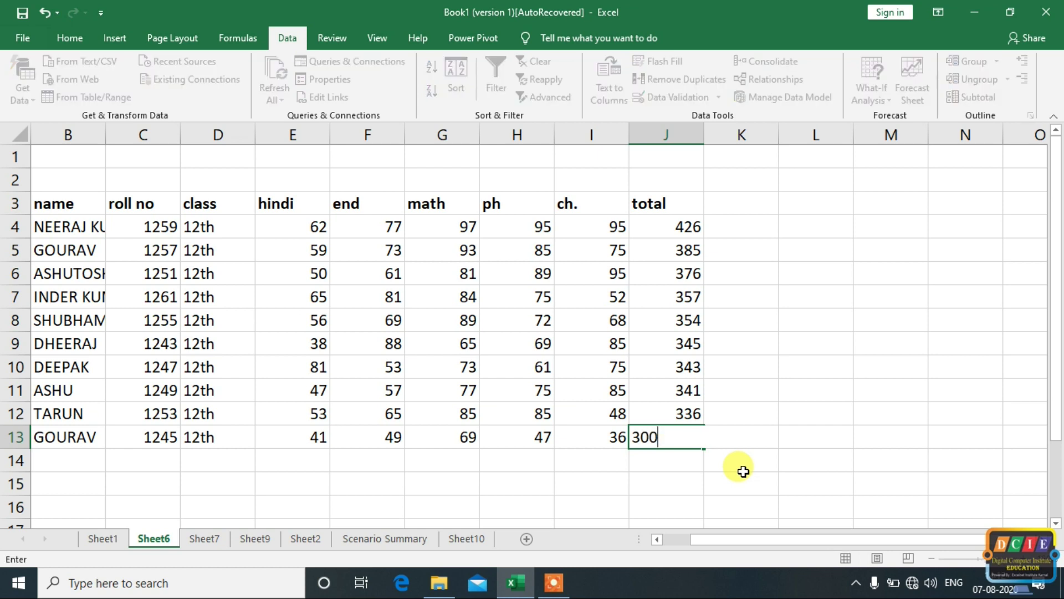
{"action": "left_click", "coordinate": [764, 454]}
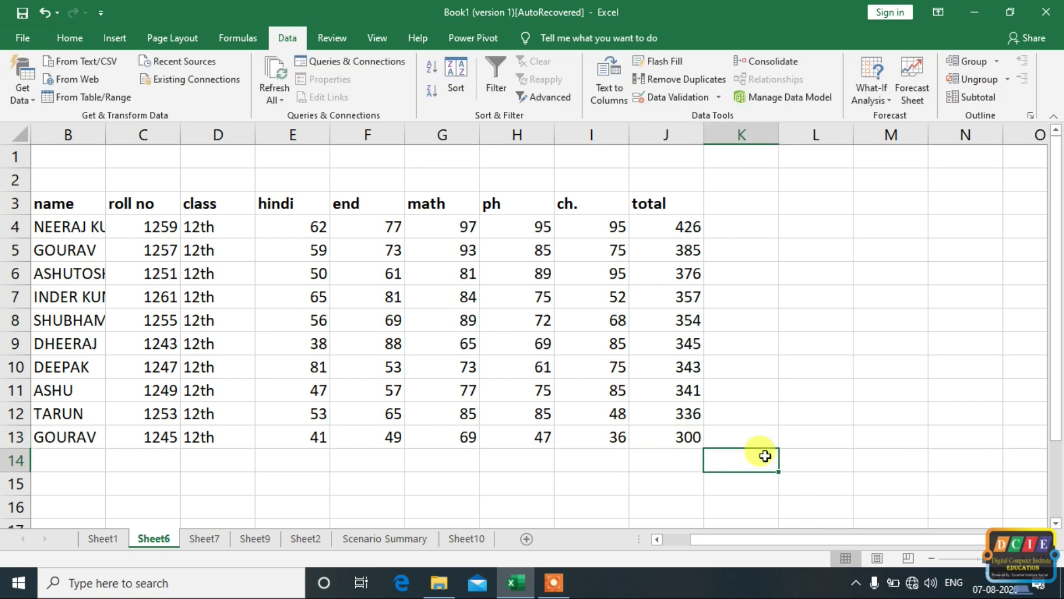
{"action": "key", "text": "ctrl+z"}
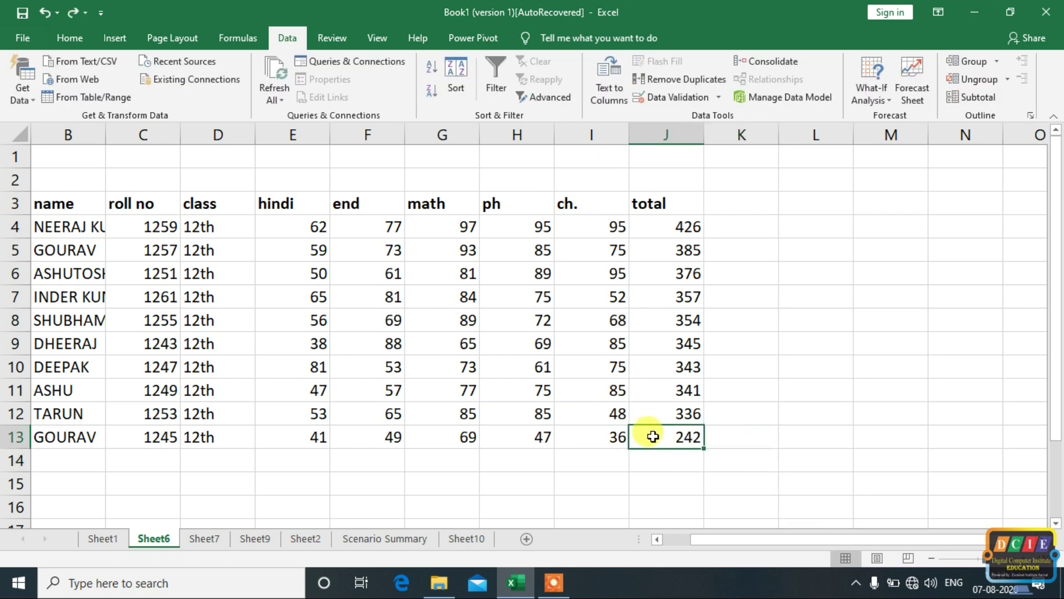
- With J13 selected, bring up the What-If Analysis choices
{"action": "left_click", "coordinate": [786, 439]}
{"action": "left_click", "coordinate": [693, 438]}
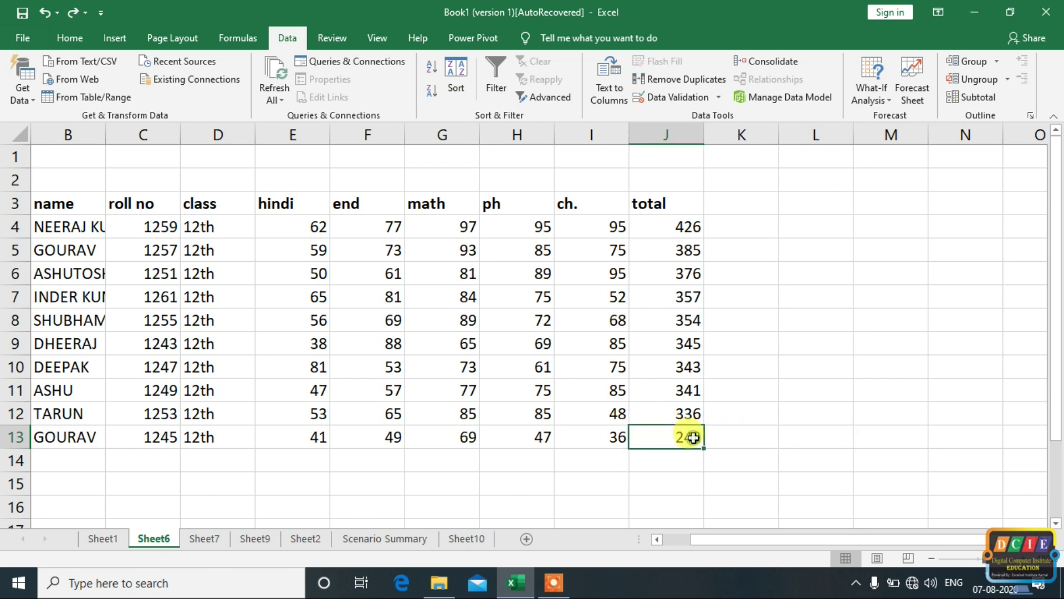
{"action": "left_click", "coordinate": [885, 85]}
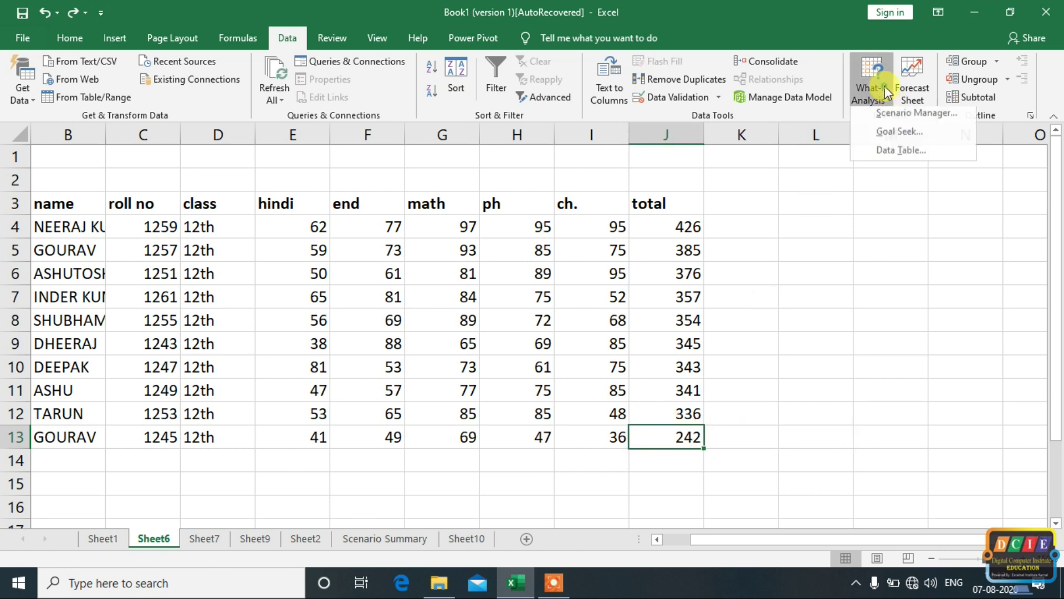
- Goal Seek J13 to 300 by changing I13, which needs 94, then discard the result
{"action": "left_click", "coordinate": [897, 139]}
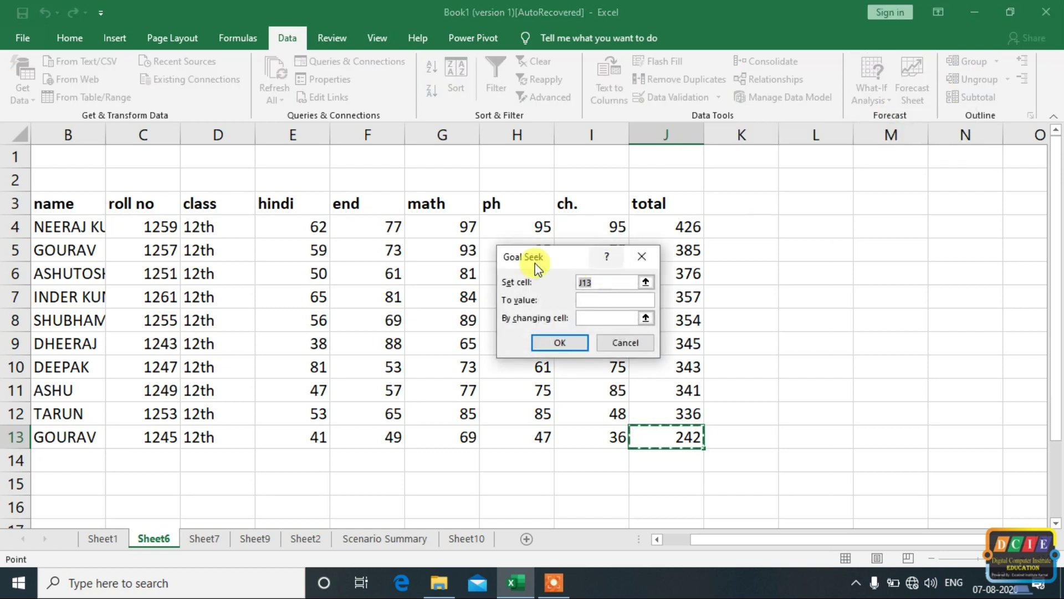
{"action": "left_click_drag", "start_coordinate": [516, 258], "coordinate": [838, 270]}
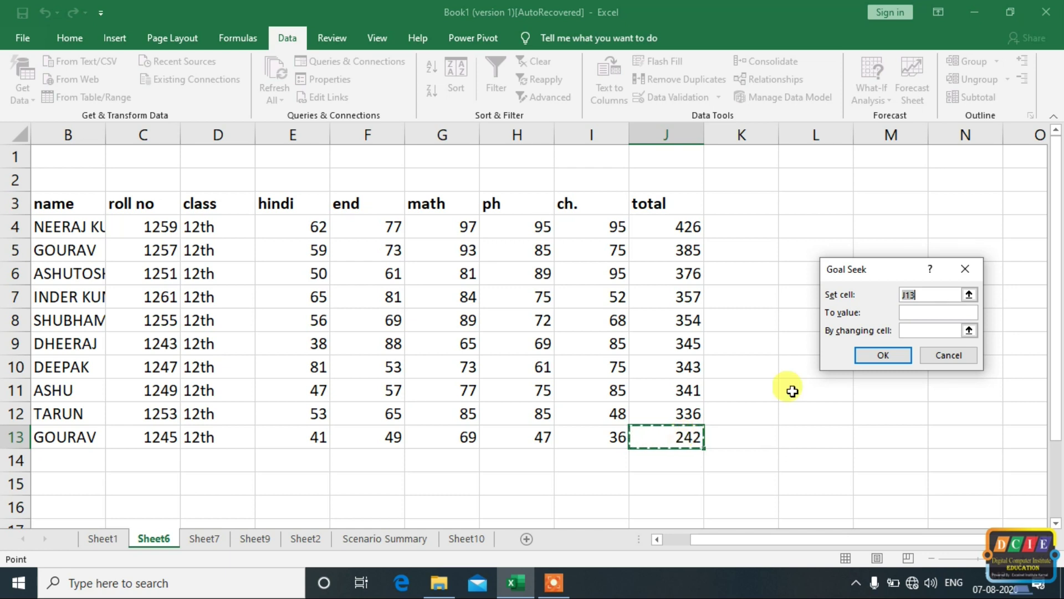
{"action": "left_click", "coordinate": [920, 313]}
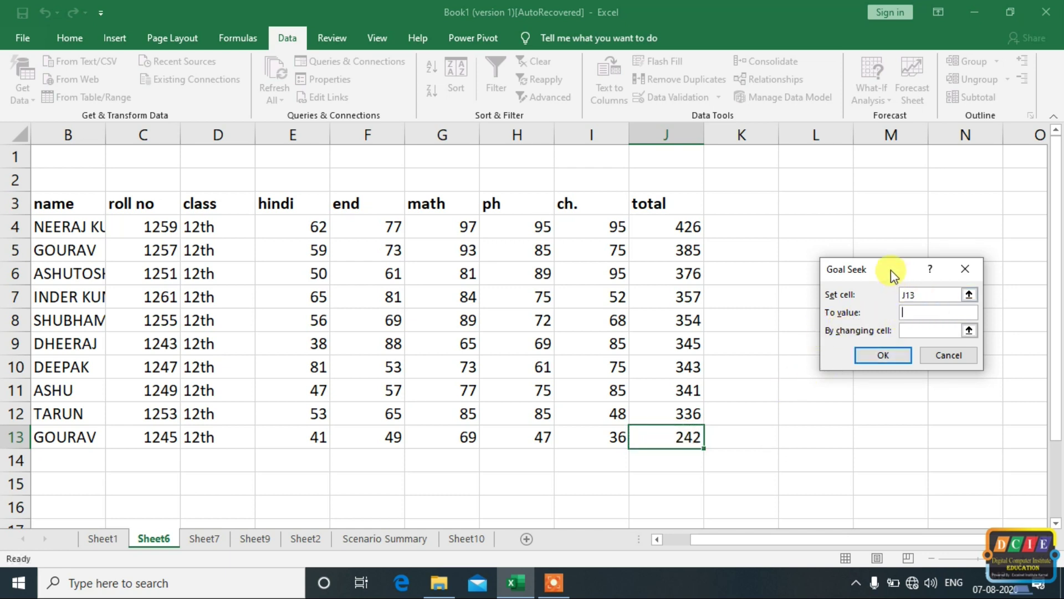
{"action": "left_click_drag", "start_coordinate": [890, 269], "coordinate": [851, 271]}
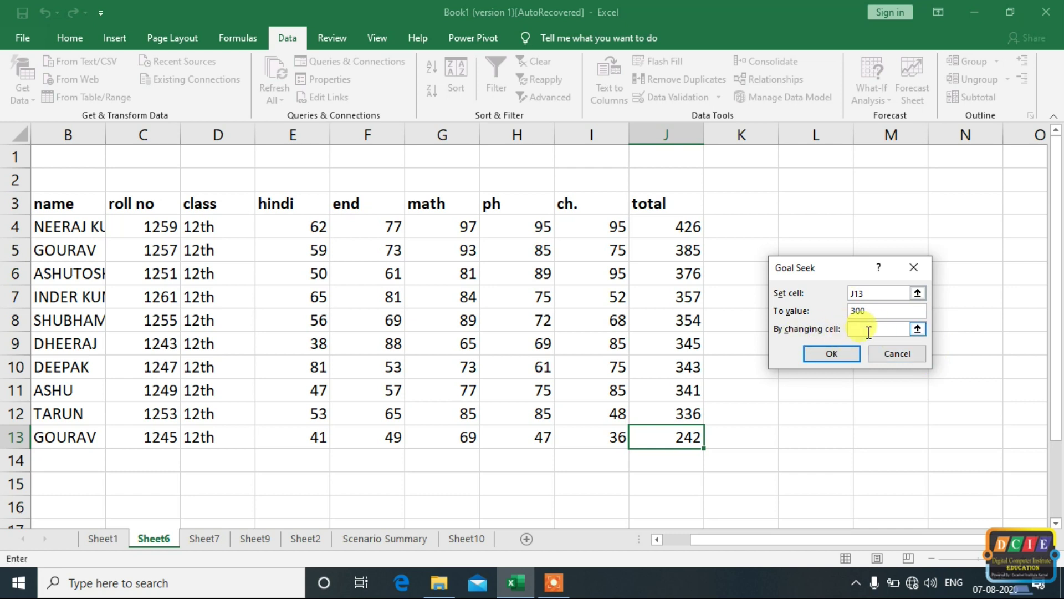
{"action": "type", "text": "300"}
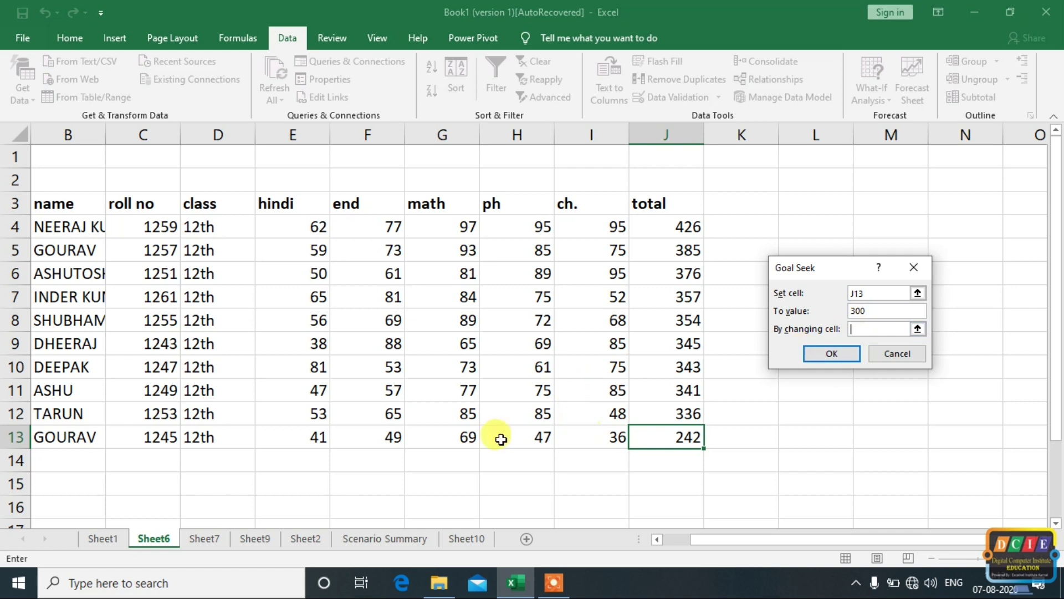
{"action": "left_click", "coordinate": [610, 437]}
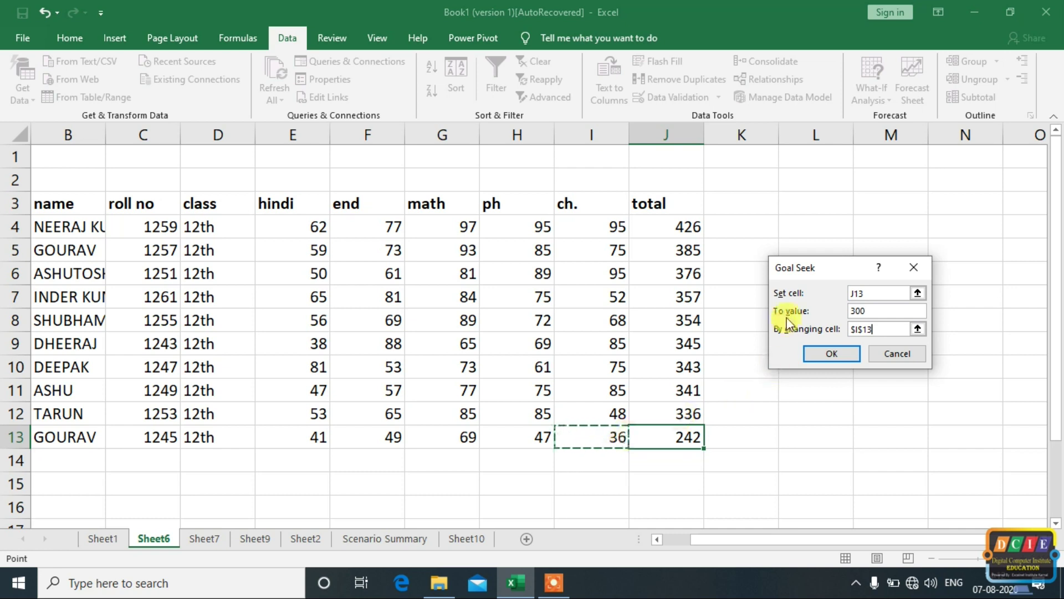
{"action": "left_click", "coordinate": [849, 353]}
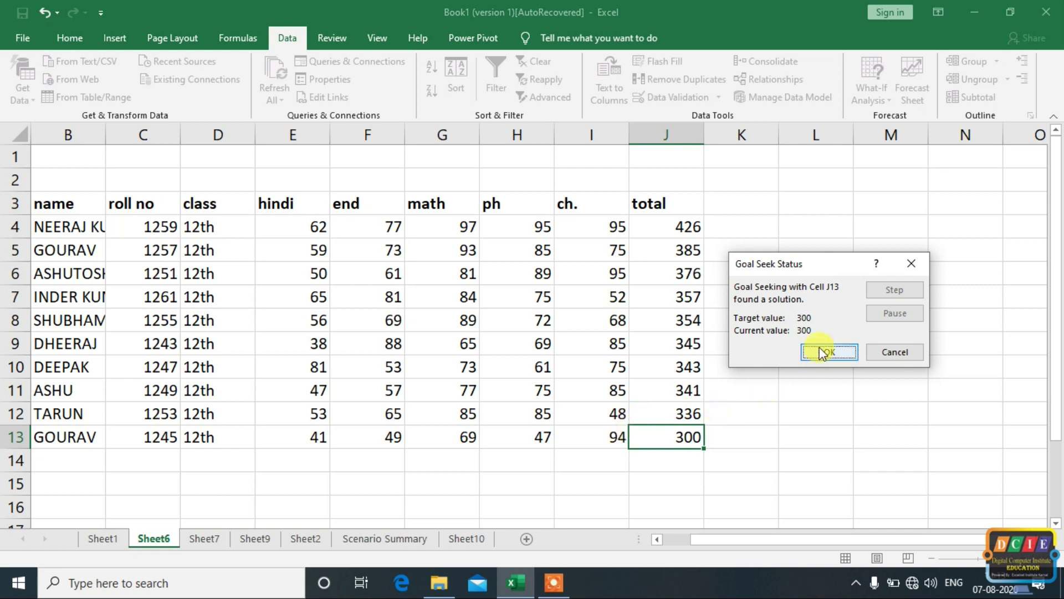
{"action": "left_click", "coordinate": [893, 354]}
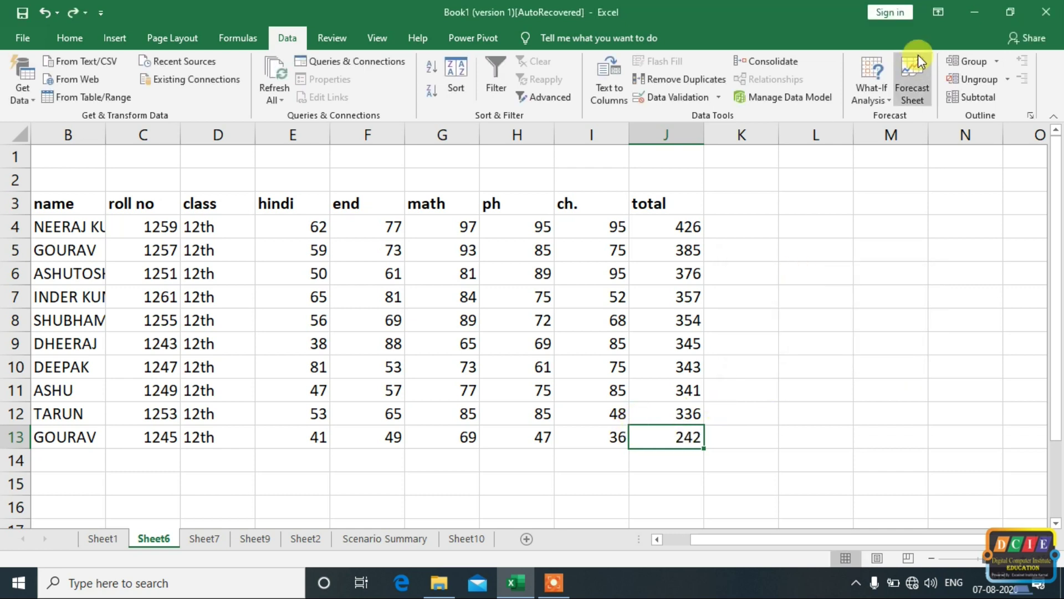
{"action": "left_click", "coordinate": [871, 94]}
{"action": "left_click", "coordinate": [947, 187]}
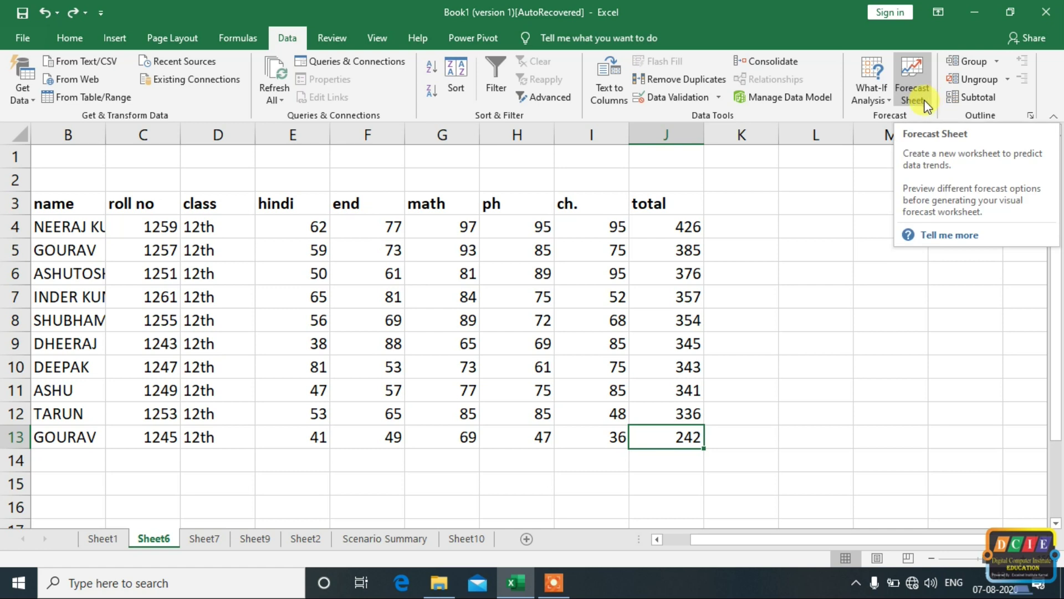
{"action": "mouse_move", "coordinate": [84, 206]}
{"action": "left_mouse_down"}
{"action": "mouse_move", "coordinate": [603, 453]}
{"action": "mouse_move", "coordinate": [672, 430]}
{"action": "left_mouse_up"}
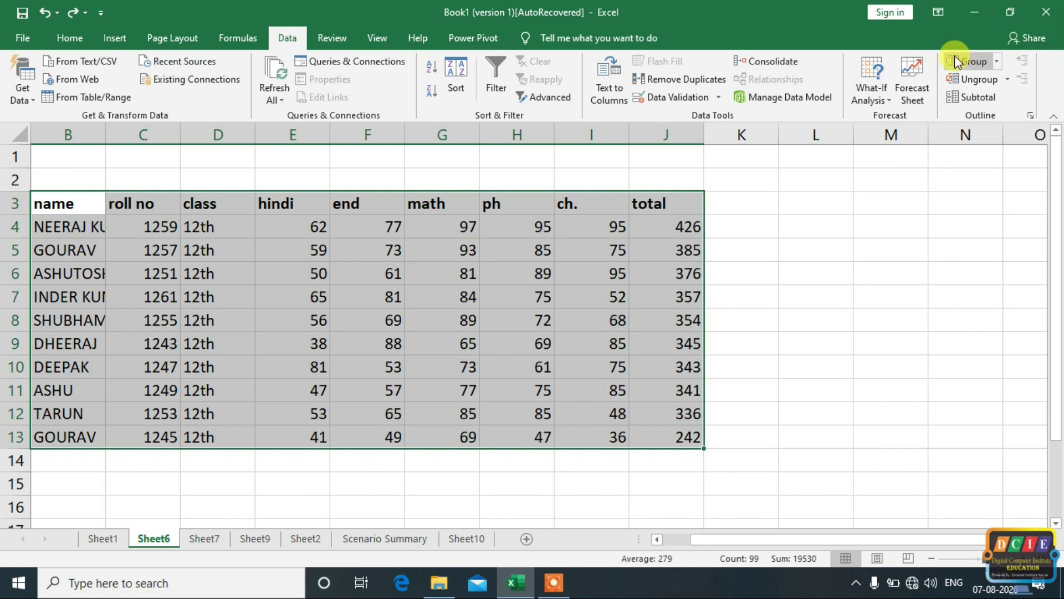
{"action": "left_click", "coordinate": [911, 76]}
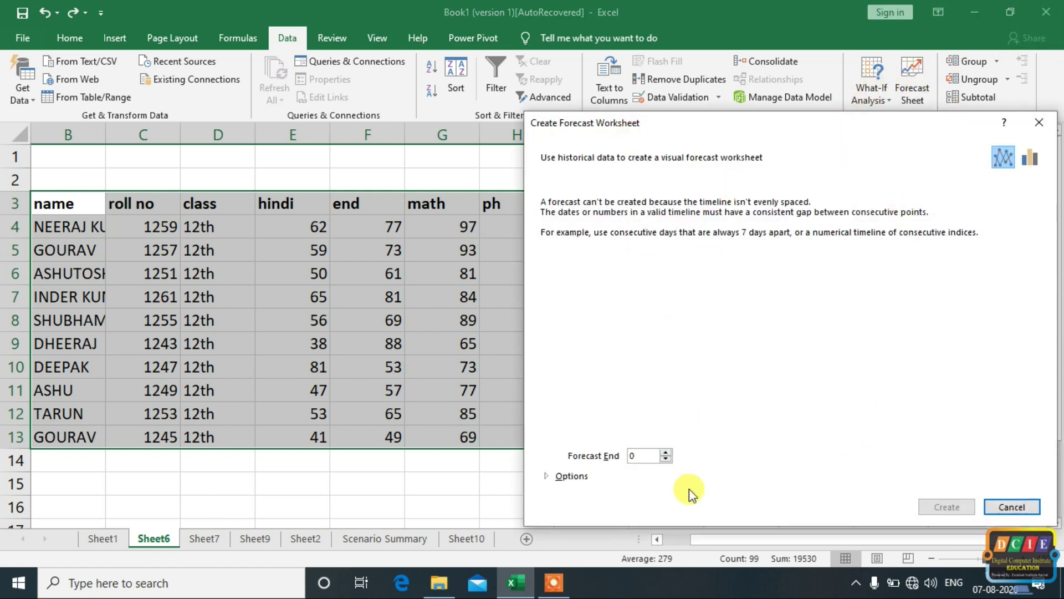
{"action": "left_click", "coordinate": [1030, 157]}
{"action": "left_click", "coordinate": [1038, 122]}
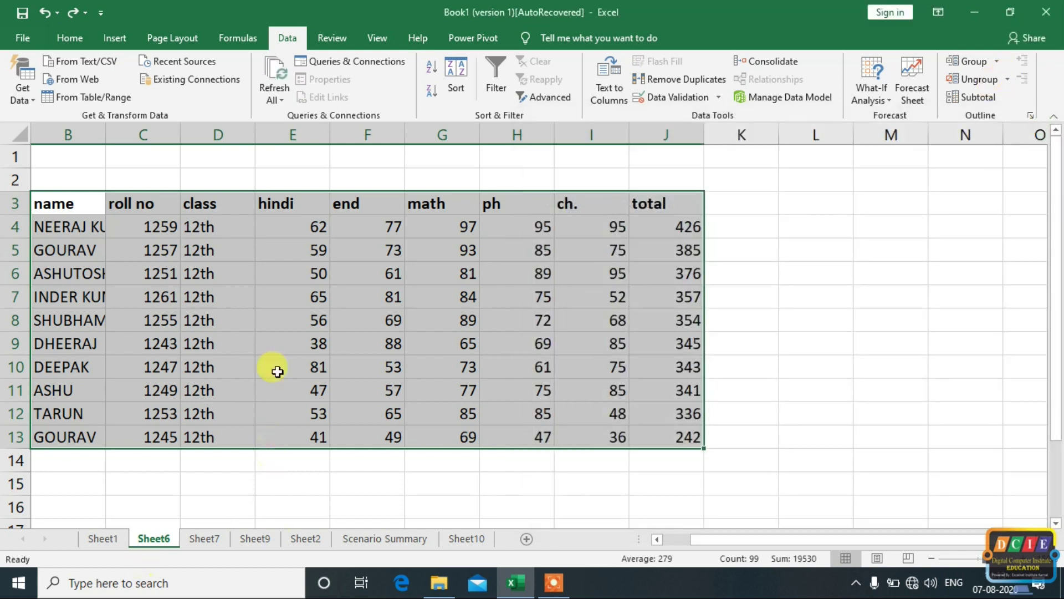
{"action": "left_click", "coordinate": [287, 224]}
{"action": "left_click", "coordinate": [596, 501]}
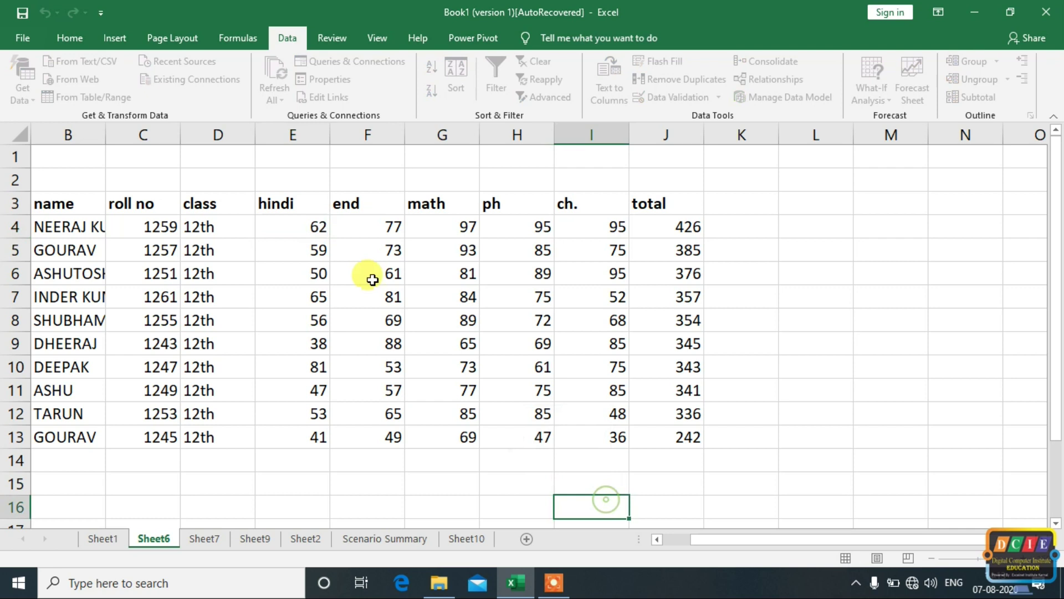
{"action": "mouse_move", "coordinate": [309, 230]}
{"action": "left_mouse_down"}
{"action": "mouse_move", "coordinate": [570, 410]}
{"action": "mouse_move", "coordinate": [627, 432]}
{"action": "left_mouse_up"}
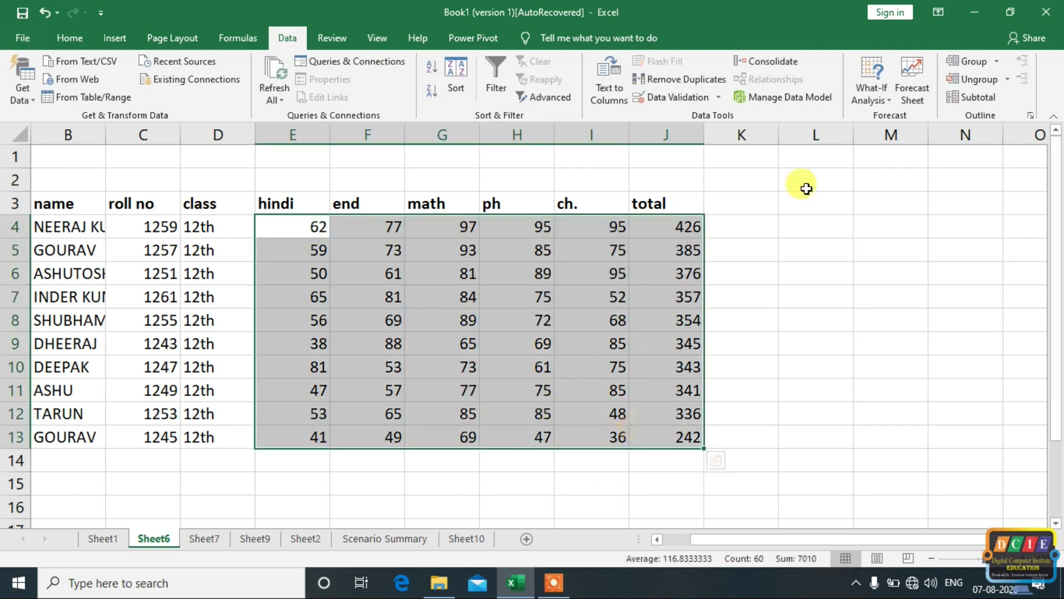
{"action": "left_click", "coordinate": [915, 80]}
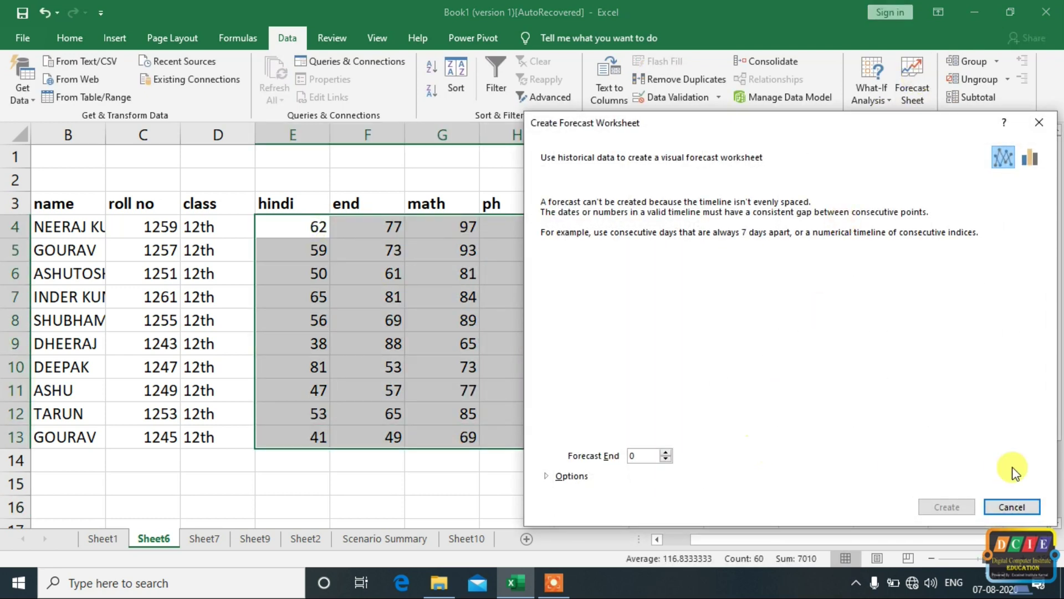
{"action": "left_click", "coordinate": [546, 478]}
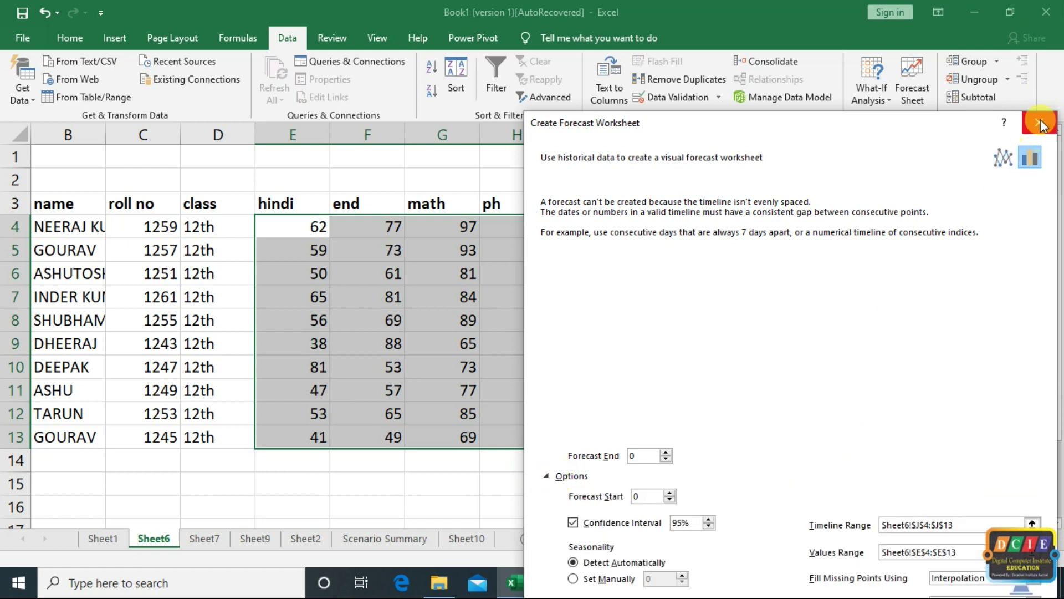
{"action": "left_click", "coordinate": [1039, 122]}
{"action": "left_click", "coordinate": [854, 377]}
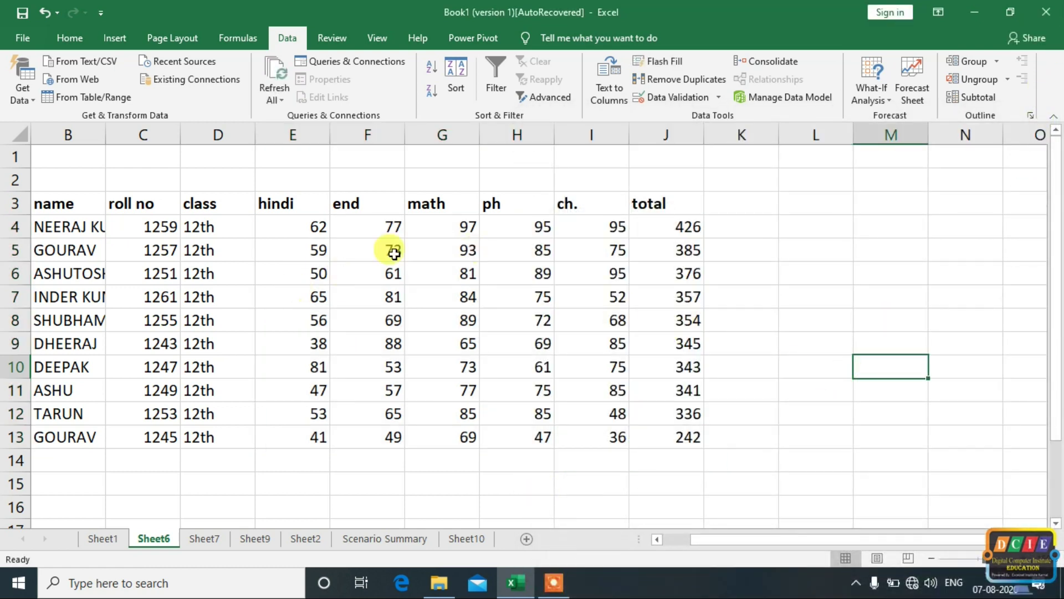
{"action": "left_click_drag", "start_coordinate": [61, 223], "coordinate": [205, 400]}
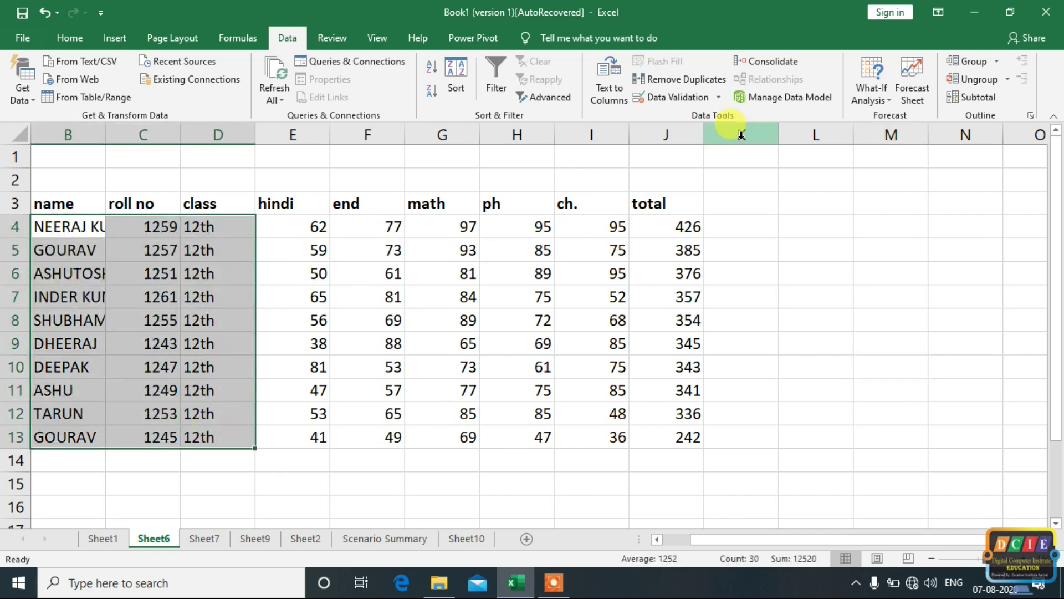
{"action": "left_click", "coordinate": [912, 75]}
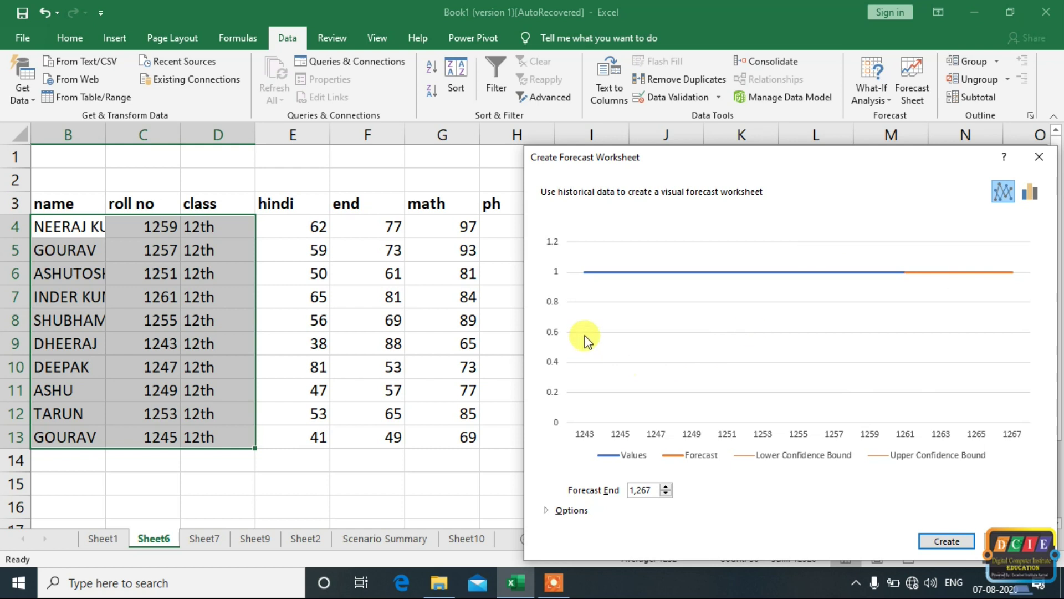
{"action": "left_click", "coordinate": [1003, 541]}
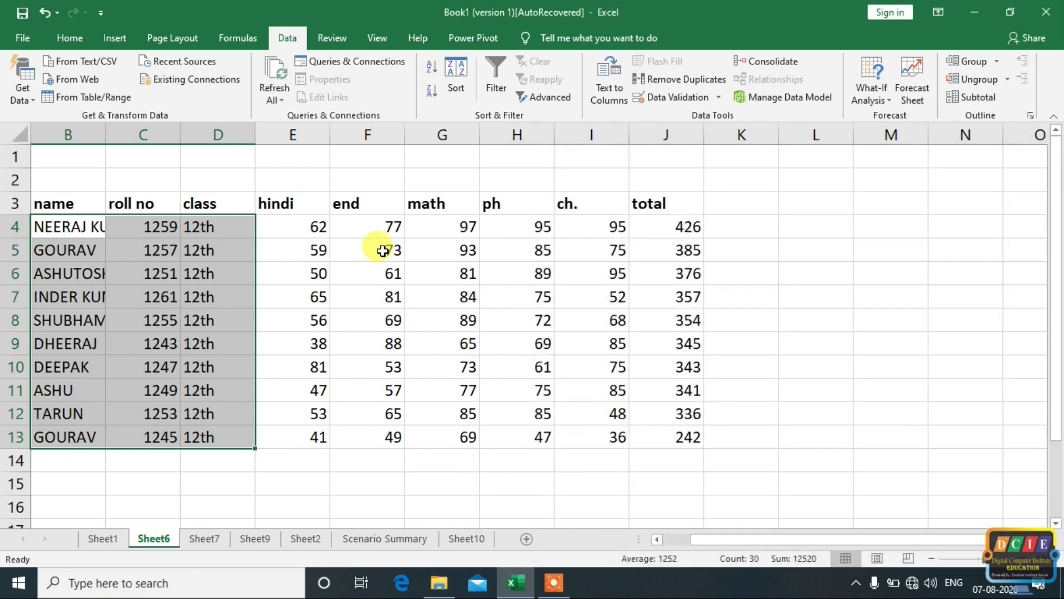
{"action": "left_click_drag", "start_coordinate": [58, 205], "coordinate": [161, 230]}
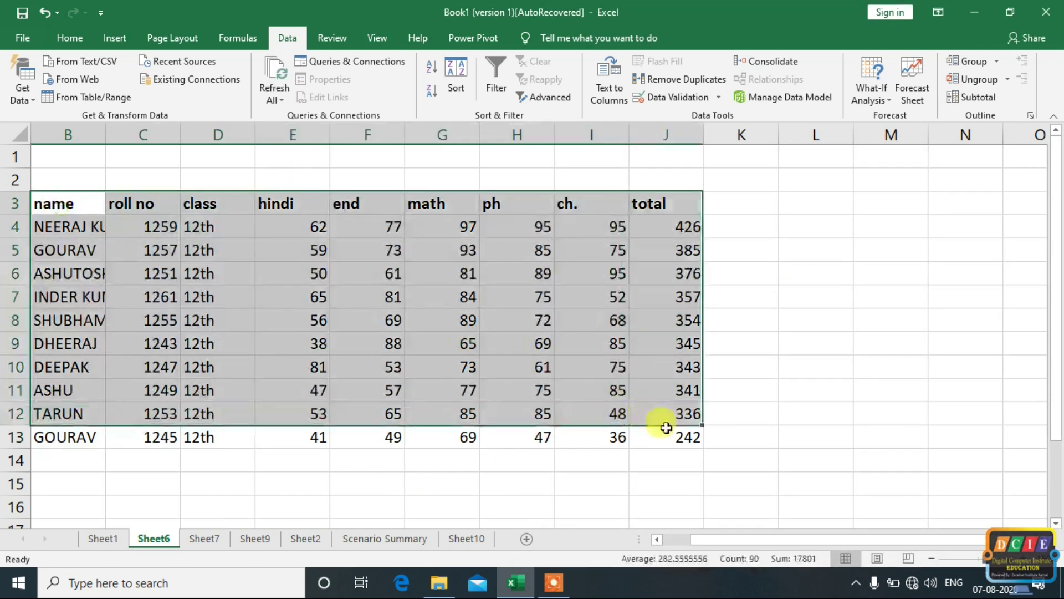
{"action": "left_click_drag", "start_coordinate": [347, 277], "coordinate": [687, 435]}
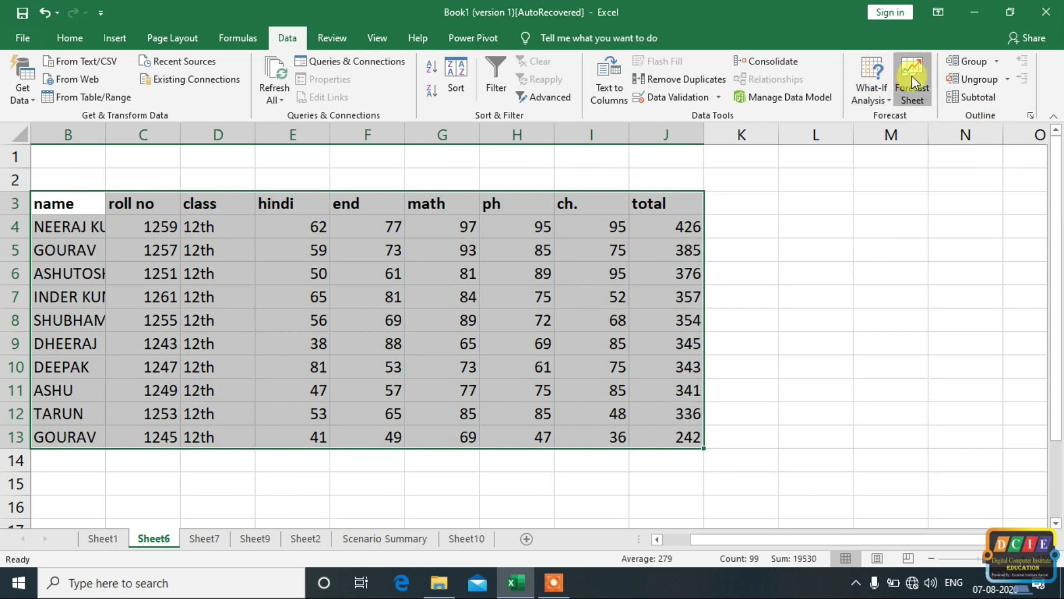
{"action": "left_click", "coordinate": [912, 75]}
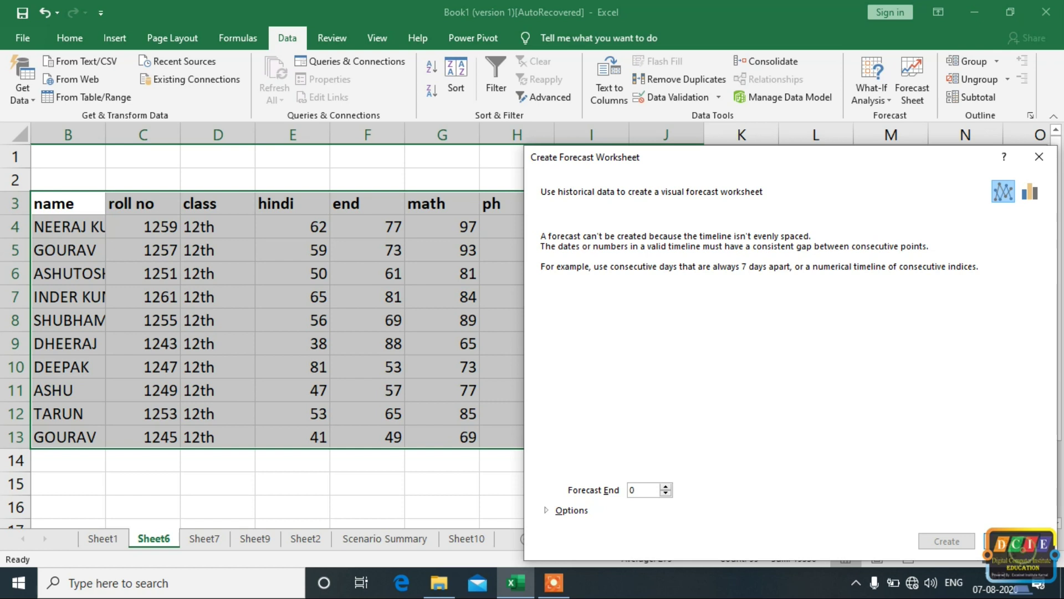
{"action": "key", "text": "Escape"}
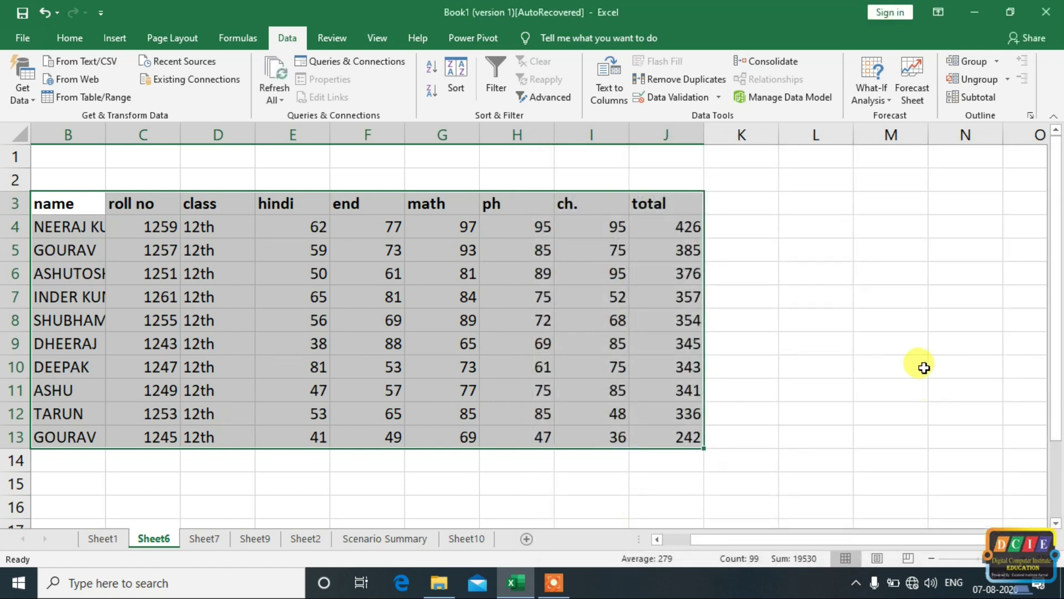
{"action": "left_click", "coordinate": [918, 365]}
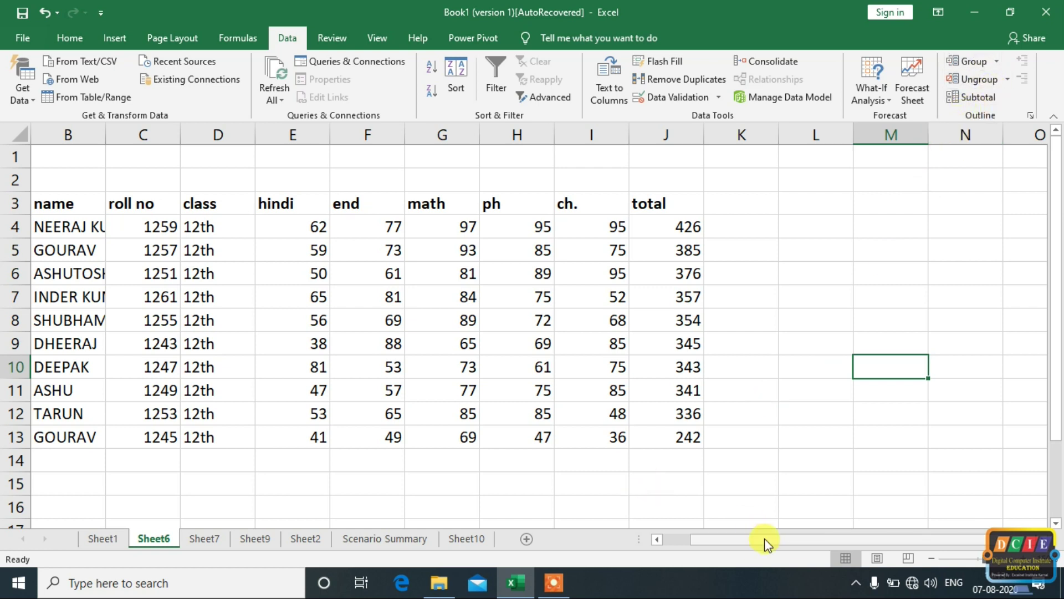
{"action": "left_click_drag", "start_coordinate": [764, 538], "coordinate": [601, 557]}
{"action": "mouse_move", "coordinate": [117, 224]}
{"action": "left_mouse_down"}
{"action": "mouse_move", "coordinate": [284, 442]}
{"action": "mouse_move", "coordinate": [750, 438]}
{"action": "left_mouse_up"}
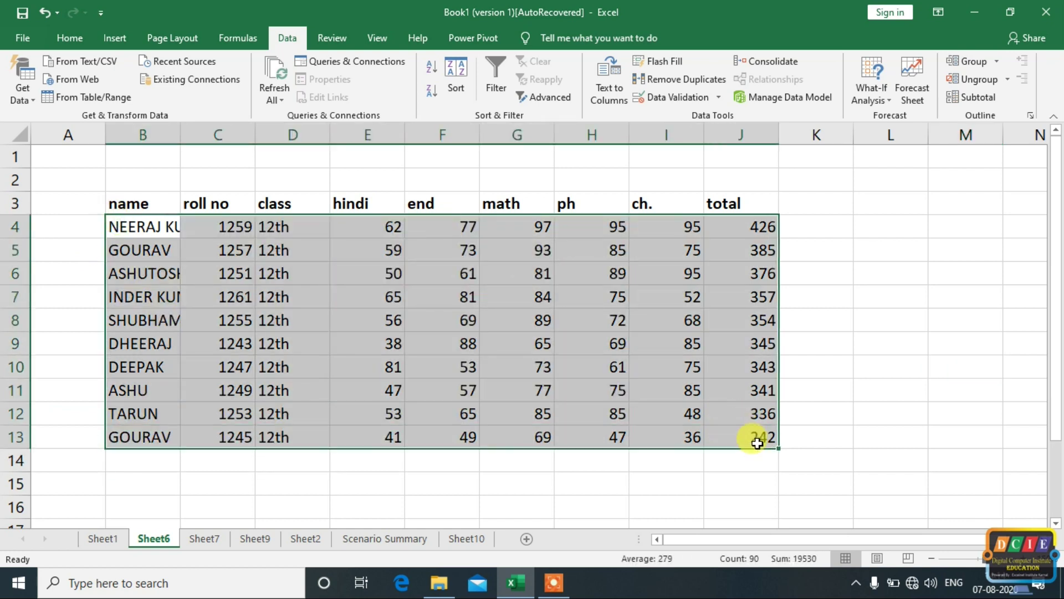
{"action": "left_click", "coordinate": [974, 62]}
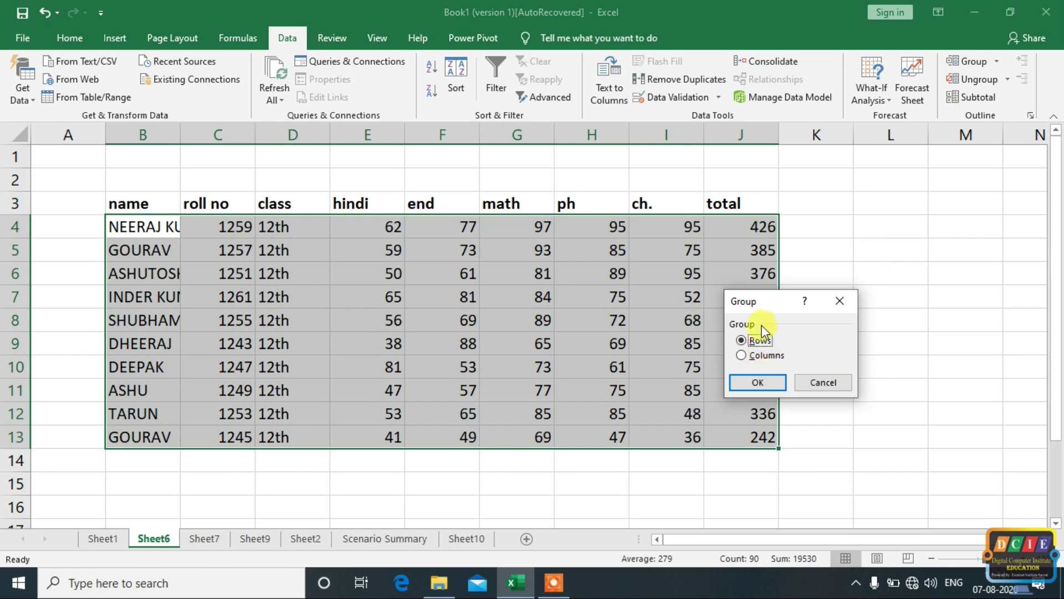
{"action": "left_click", "coordinate": [760, 392]}
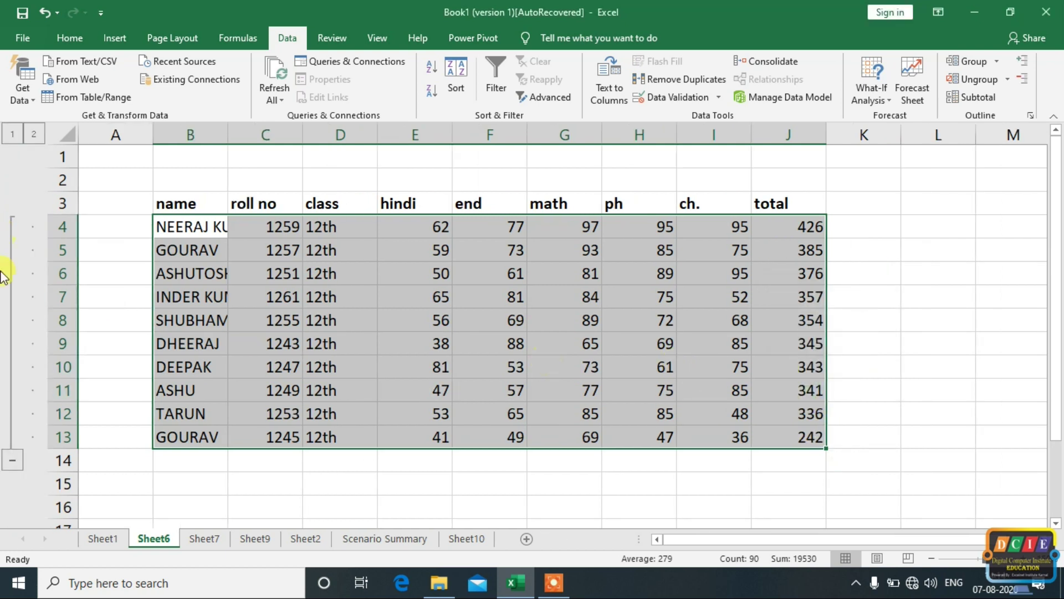
{"action": "left_click", "coordinate": [17, 459]}
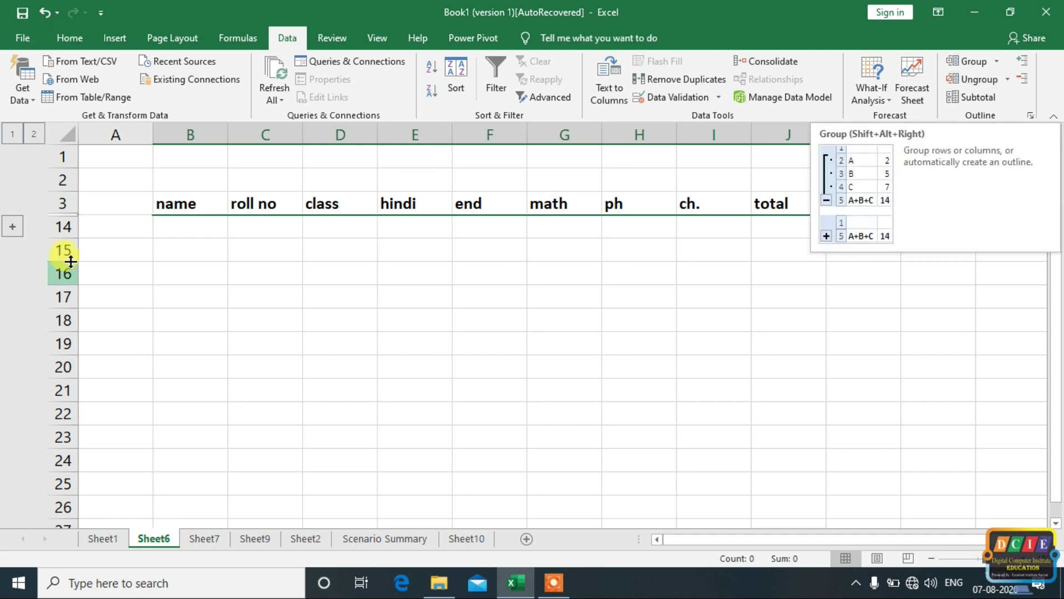
{"action": "left_click", "coordinate": [12, 227]}
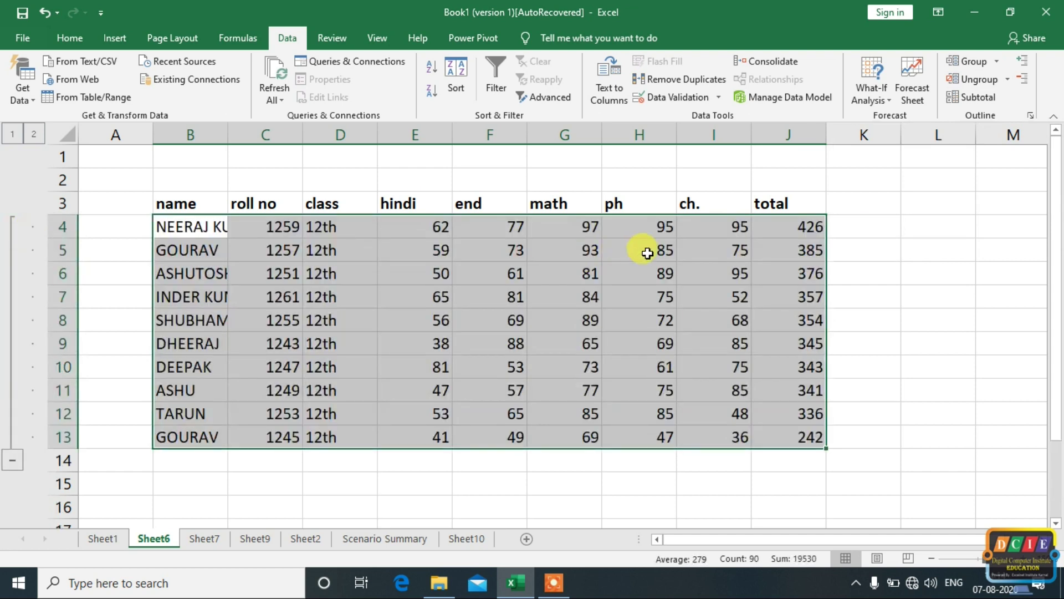
{"action": "left_click", "coordinate": [998, 77]}
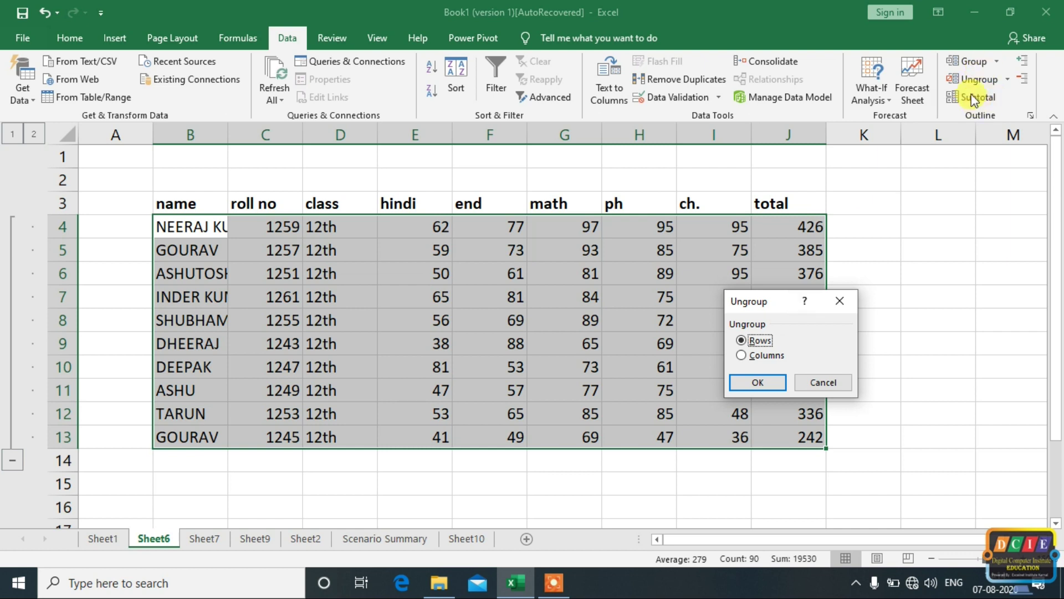
{"action": "left_click", "coordinate": [758, 382]}
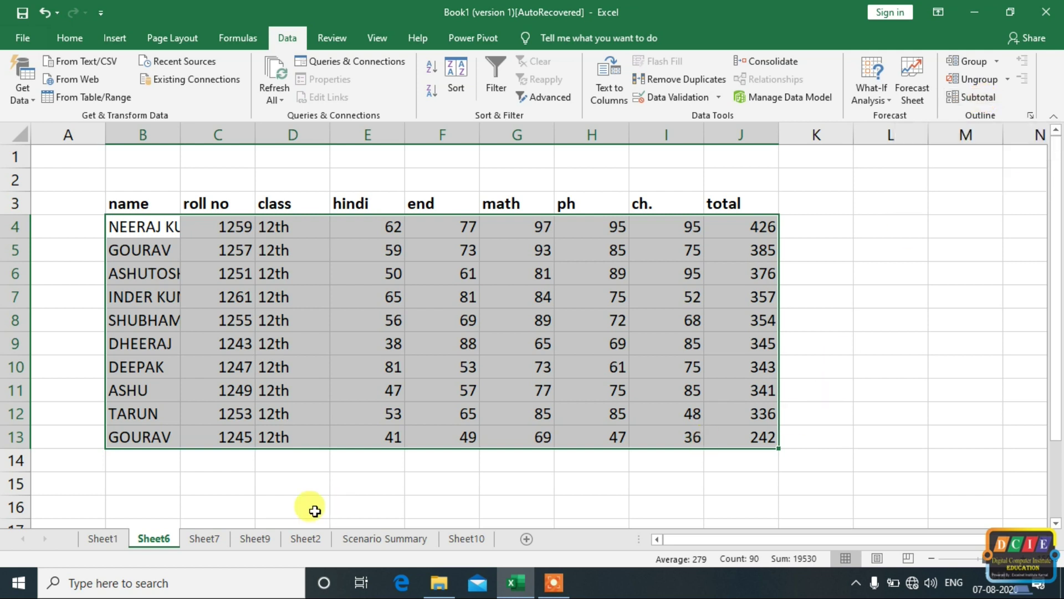
- Browse Sheet7, Sheet9, Sheet2 and Sheet10, then add the new Sheet12
{"action": "left_click", "coordinate": [213, 541]}
{"action": "left_click", "coordinate": [257, 540]}
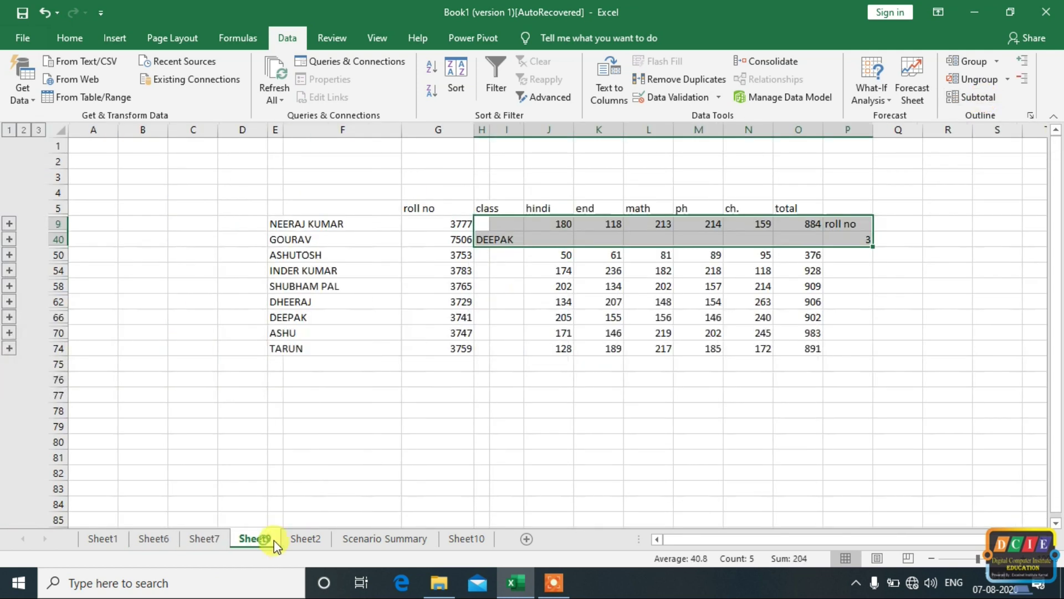
{"action": "left_click", "coordinate": [304, 539]}
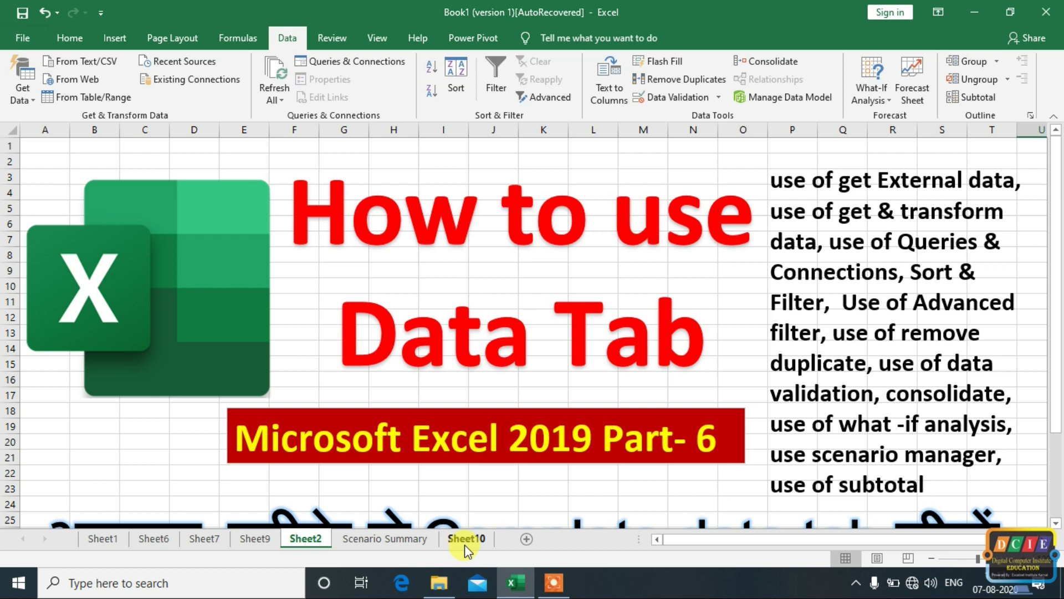
{"action": "left_click", "coordinate": [465, 541]}
{"action": "left_click", "coordinate": [526, 539]}
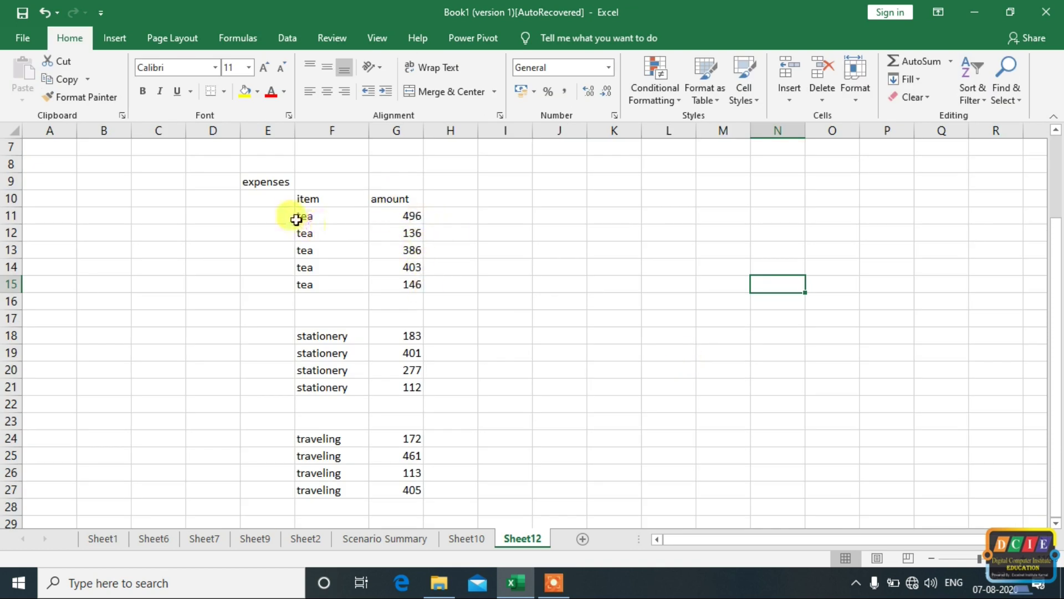
- Select the expenses title, the tea entries with amounts, and the stationery items
{"action": "left_click", "coordinate": [273, 181]}
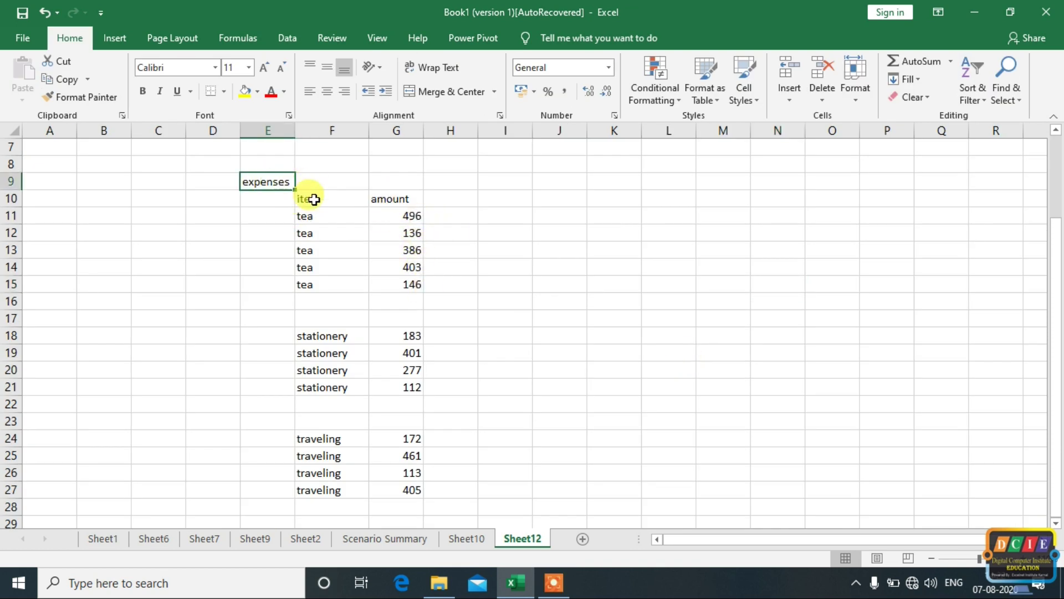
{"action": "left_click_drag", "start_coordinate": [311, 215], "coordinate": [410, 284]}
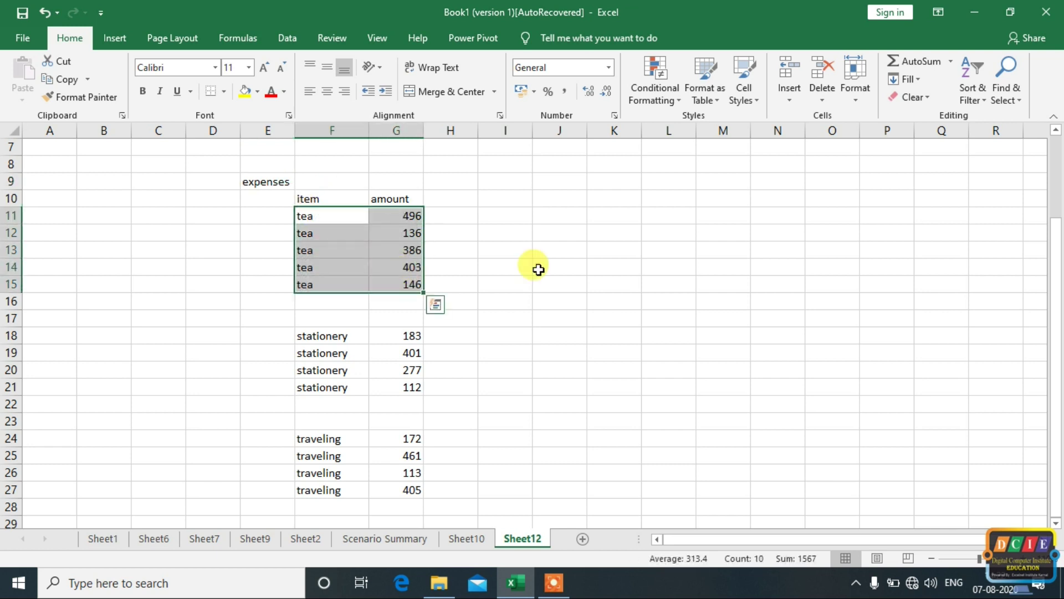
{"action": "left_click", "coordinate": [521, 267]}
{"action": "left_click_drag", "start_coordinate": [309, 216], "coordinate": [382, 283]}
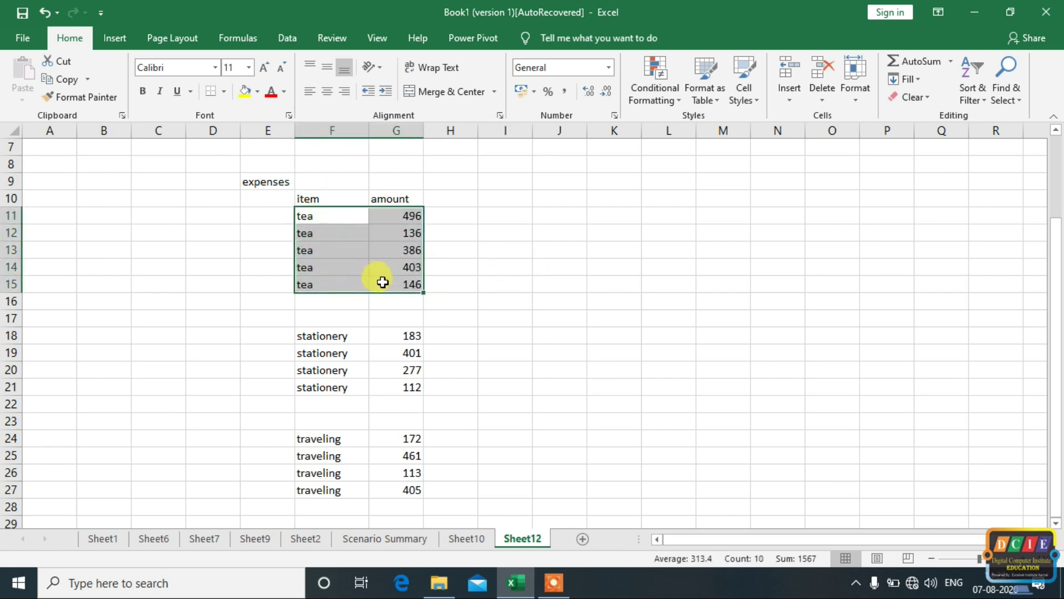
{"action": "left_click_drag", "start_coordinate": [327, 336], "coordinate": [349, 387]}
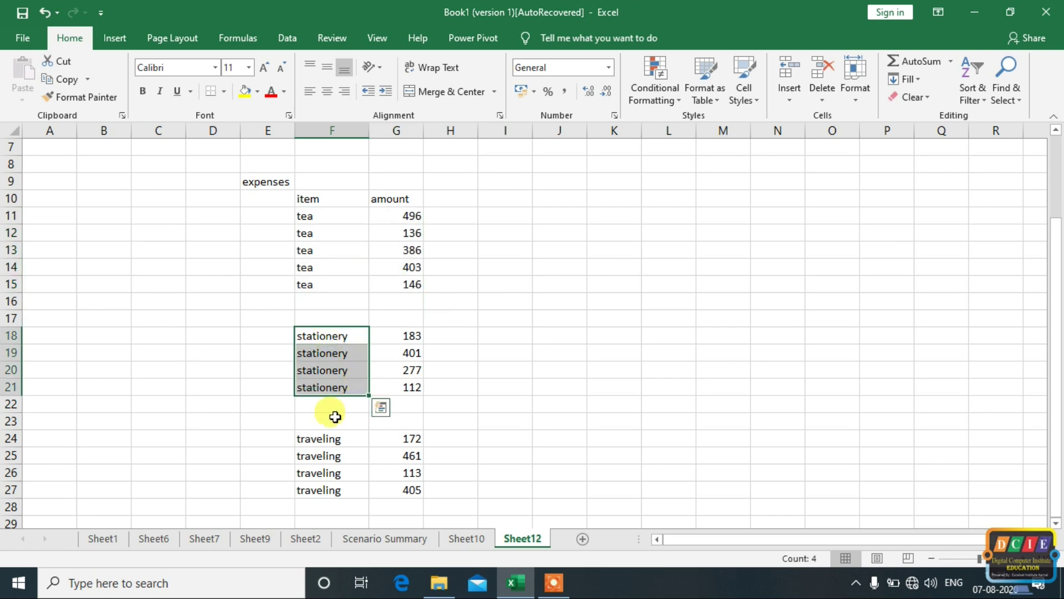
{"action": "left_click_drag", "start_coordinate": [328, 438], "coordinate": [352, 475]}
- Select the whole expenses list F10:G27 including headers
{"action": "scroll", "coordinate": [340, 488], "scroll_direction": "down", "scroll_amount": 1}
{"action": "scroll", "coordinate": [340, 466], "scroll_direction": "down", "scroll_amount": 1}
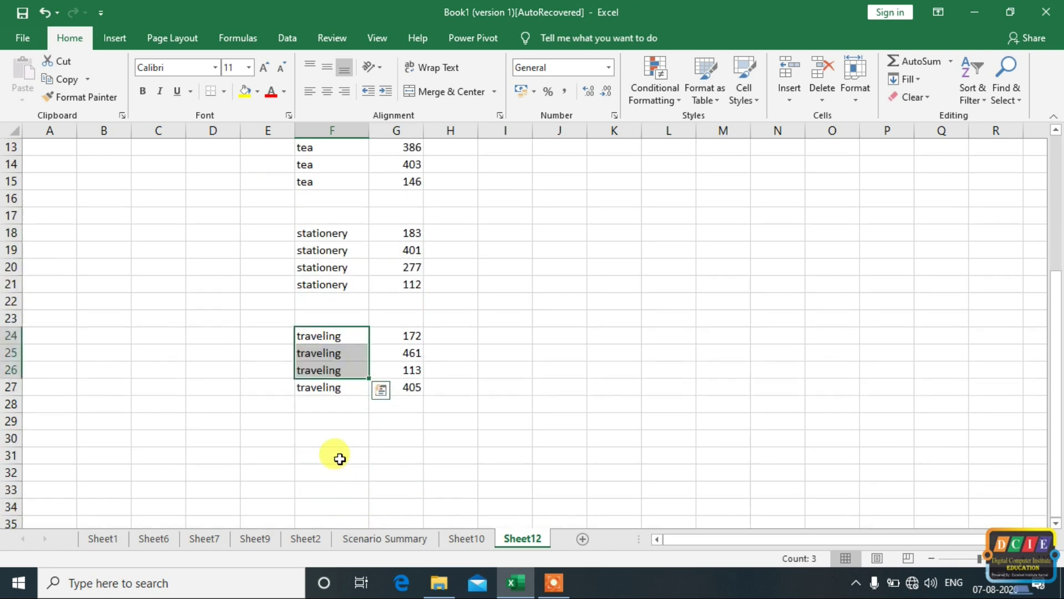
{"action": "scroll", "coordinate": [404, 461], "scroll_direction": "up", "scroll_amount": 1}
{"action": "scroll", "coordinate": [404, 460], "scroll_direction": "up", "scroll_amount": 1}
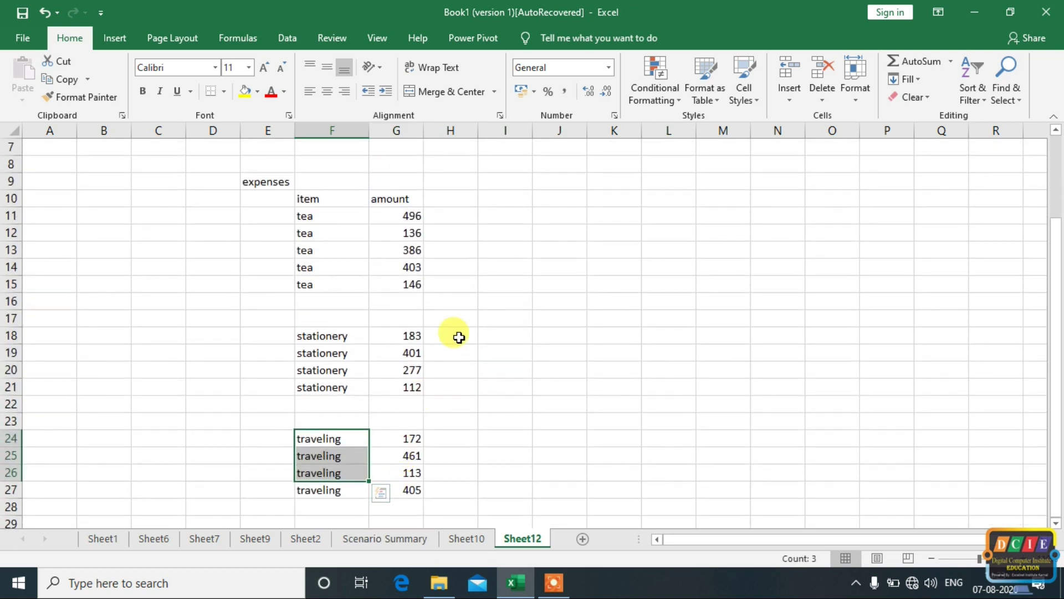
{"action": "scroll", "coordinate": [459, 337], "scroll_direction": "down", "scroll_amount": 2}
{"action": "scroll", "coordinate": [452, 335], "scroll_direction": "up", "scroll_amount": 3}
{"action": "scroll", "coordinate": [449, 333], "scroll_direction": "up", "scroll_amount": 1}
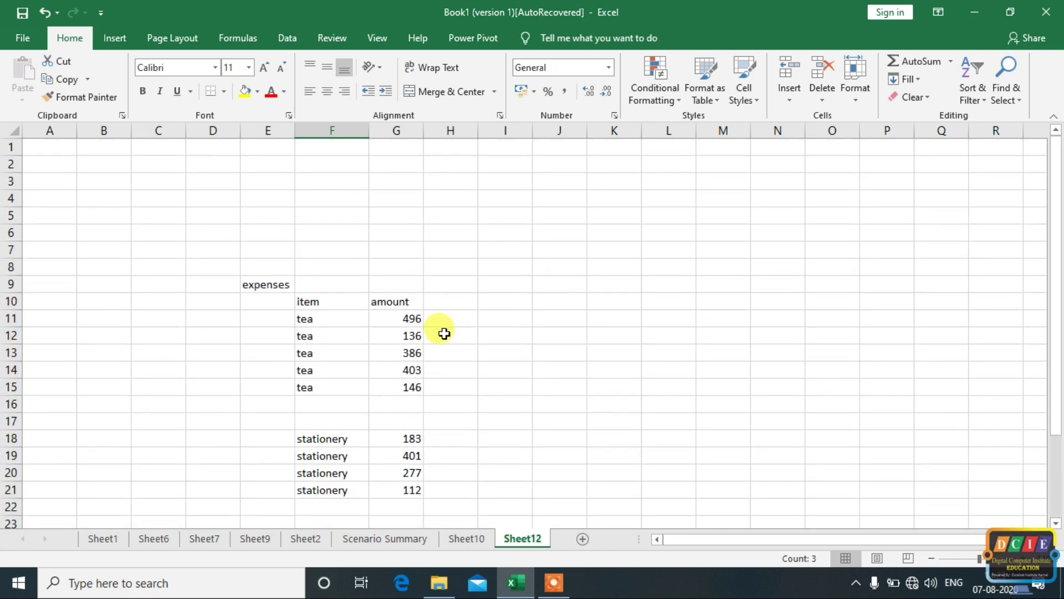
{"action": "scroll", "coordinate": [444, 334], "scroll_direction": "down", "scroll_amount": 2}
{"action": "scroll", "coordinate": [444, 304], "scroll_direction": "down", "scroll_amount": 2}
{"action": "scroll", "coordinate": [447, 280], "scroll_direction": "up", "scroll_amount": 2}
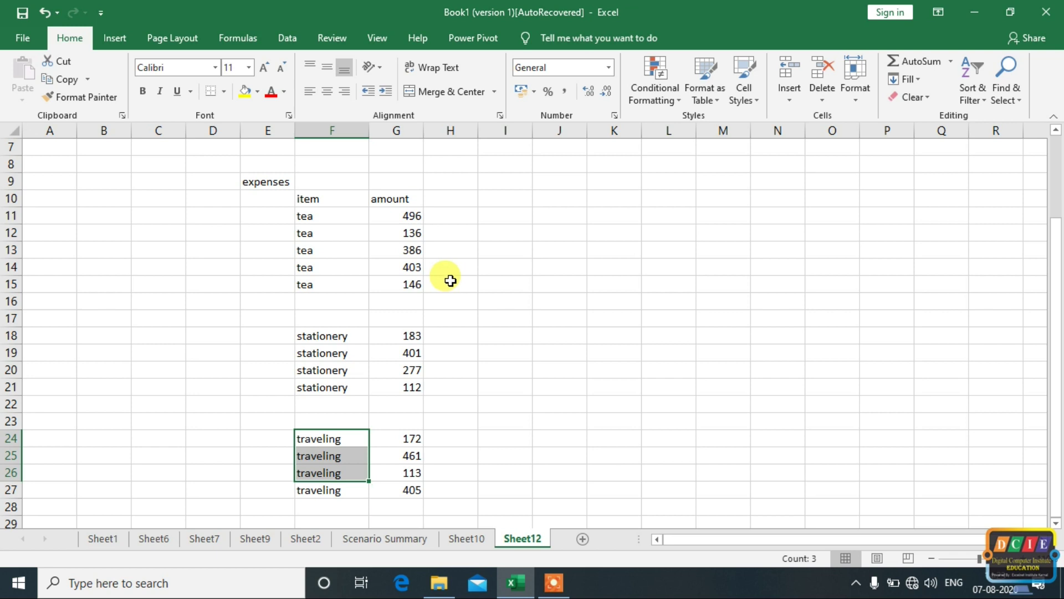
{"action": "mouse_move", "coordinate": [315, 193]}
{"action": "left_mouse_down"}
{"action": "mouse_move", "coordinate": [412, 371]}
{"action": "mouse_move", "coordinate": [423, 495]}
{"action": "left_mouse_up"}
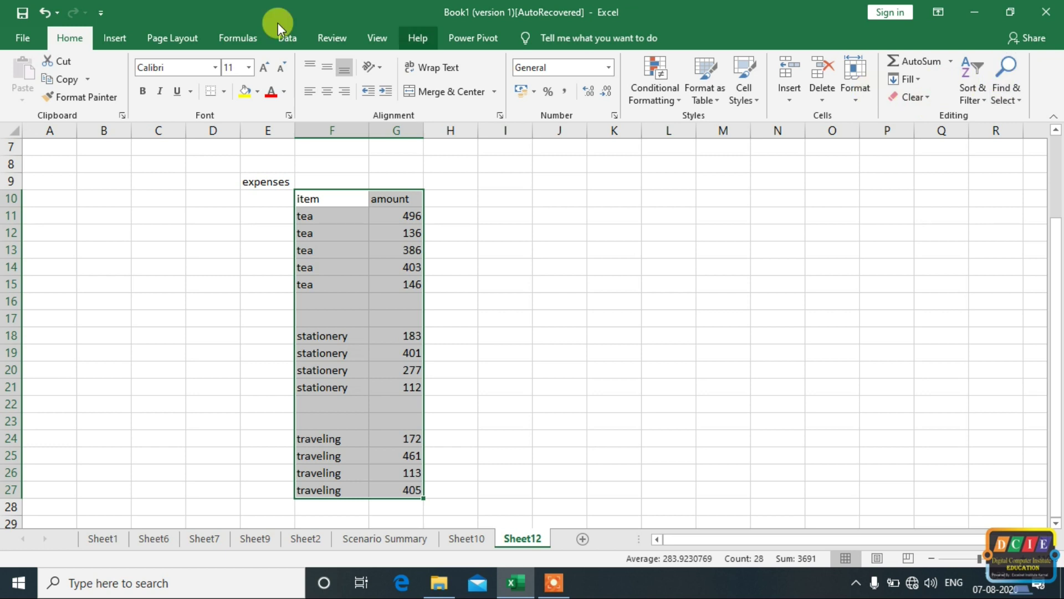
- Apply Subtotal at each change in item, using Sum on the item and amount columns
{"action": "left_click", "coordinate": [286, 38]}
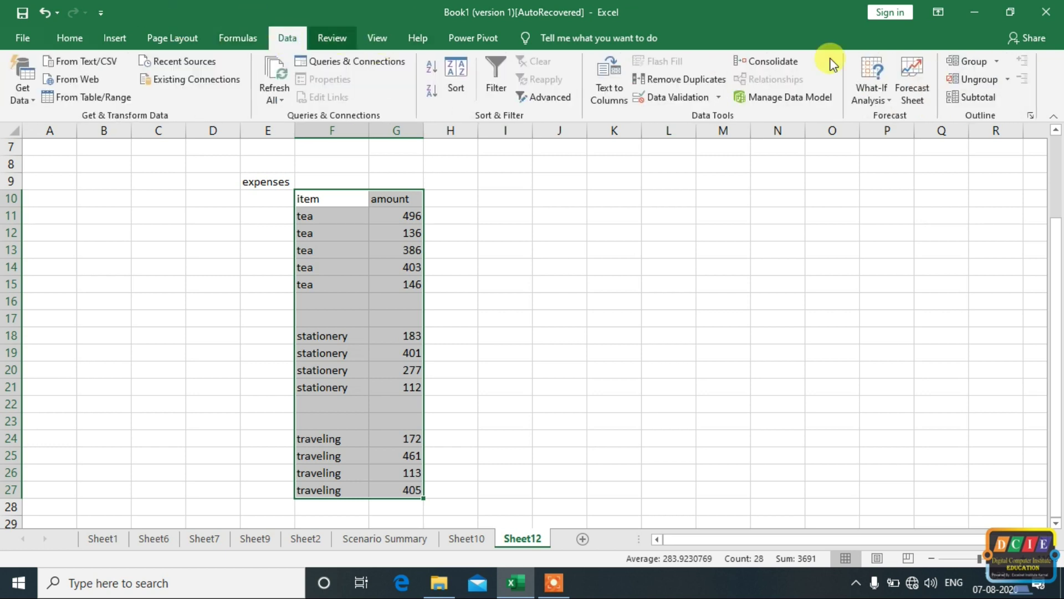
{"action": "left_click", "coordinate": [983, 96]}
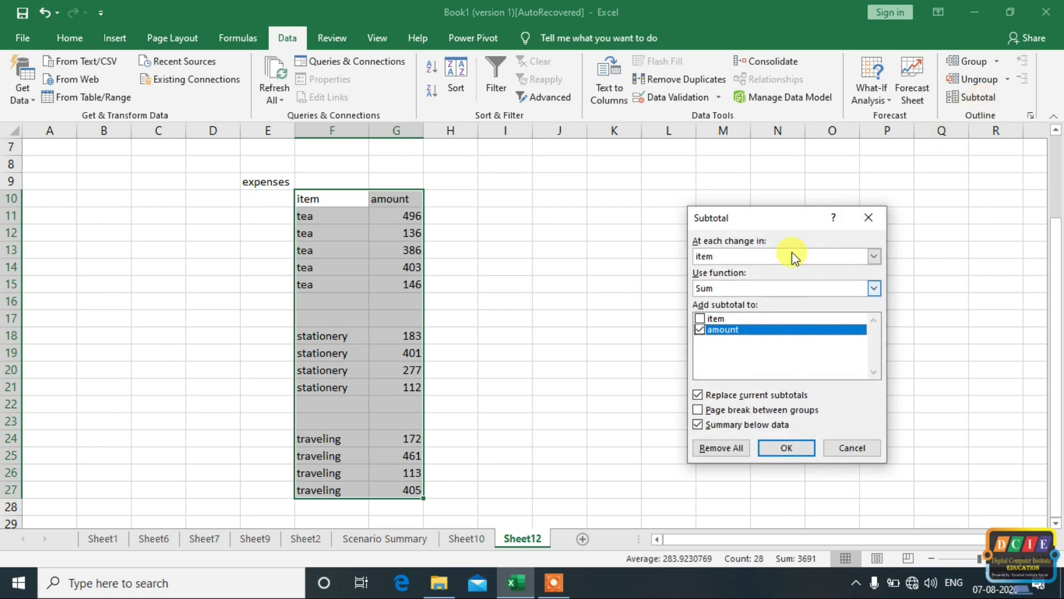
{"action": "left_click", "coordinate": [699, 319]}
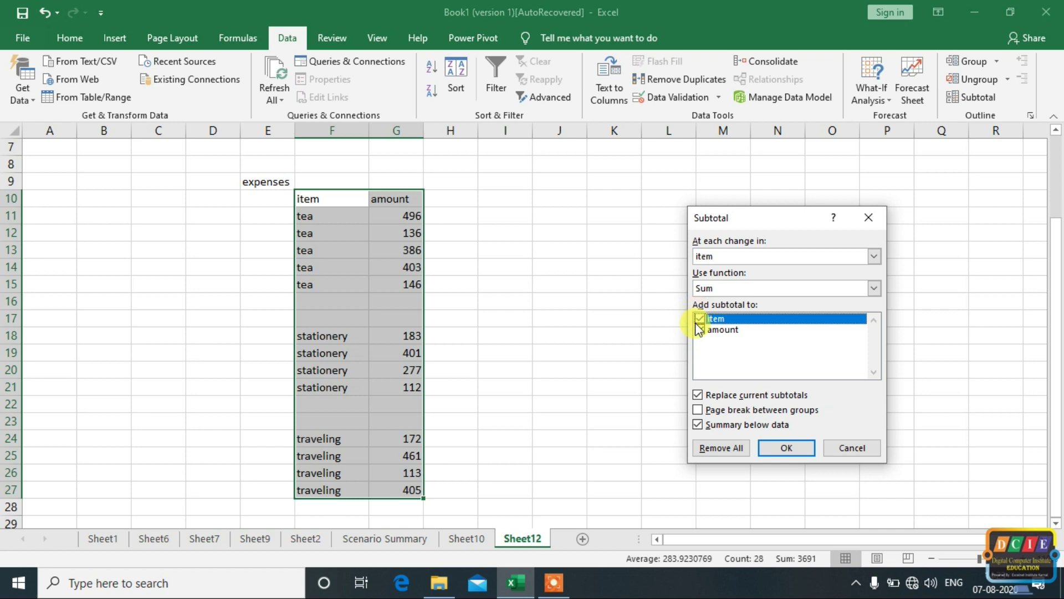
{"action": "left_click", "coordinate": [810, 449]}
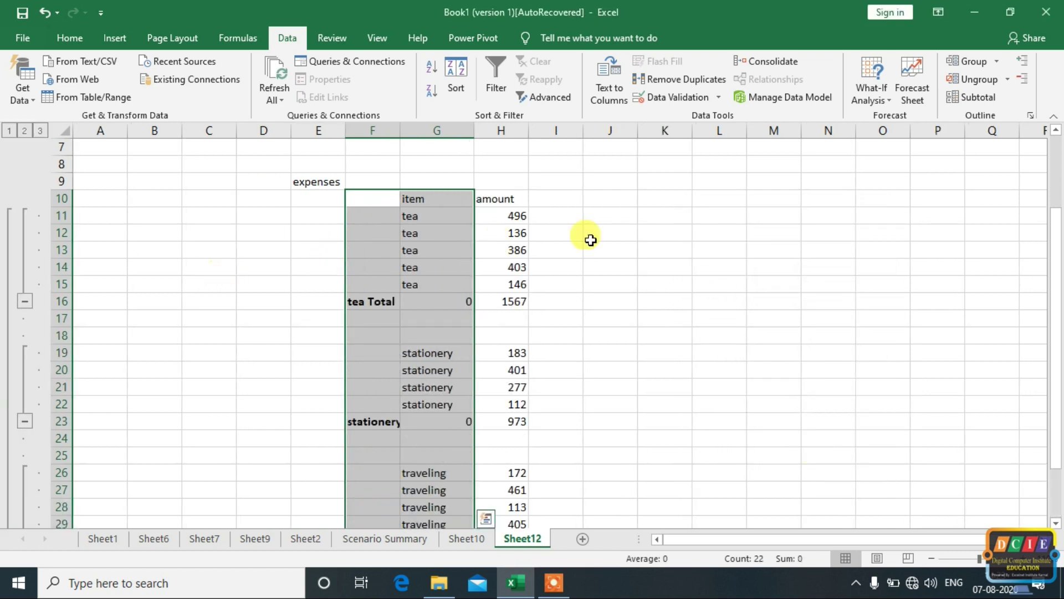
- Widen column F so the subtotal labels show in full
{"action": "scroll", "coordinate": [610, 247], "scroll_direction": "down", "scroll_amount": 2}
{"action": "scroll", "coordinate": [693, 255], "scroll_direction": "down", "scroll_amount": 3}
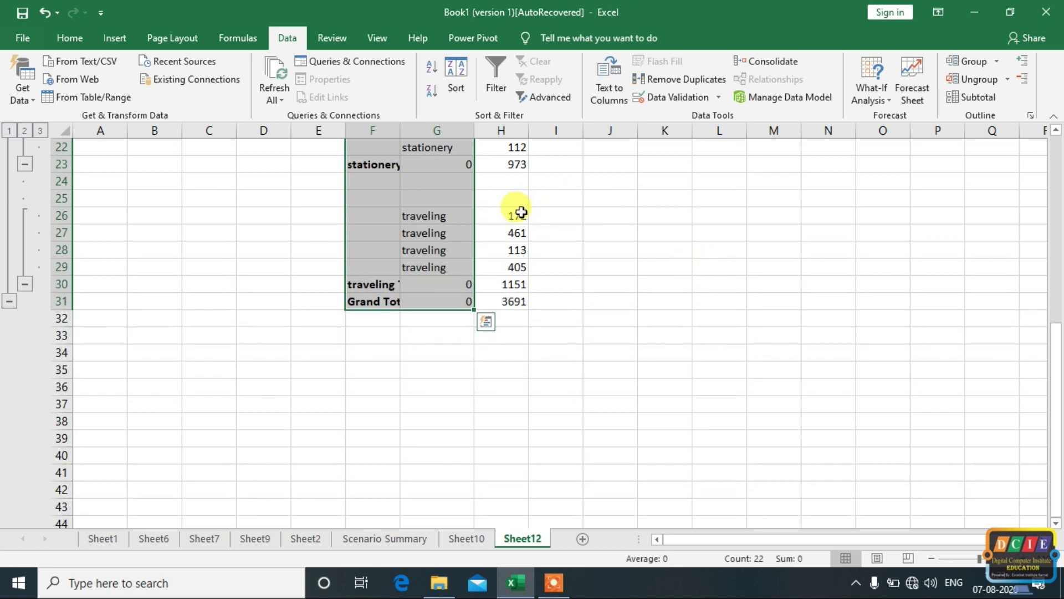
{"action": "scroll", "coordinate": [519, 209], "scroll_direction": "up", "scroll_amount": 2}
{"action": "left_click_drag", "start_coordinate": [401, 130], "coordinate": [447, 130]}
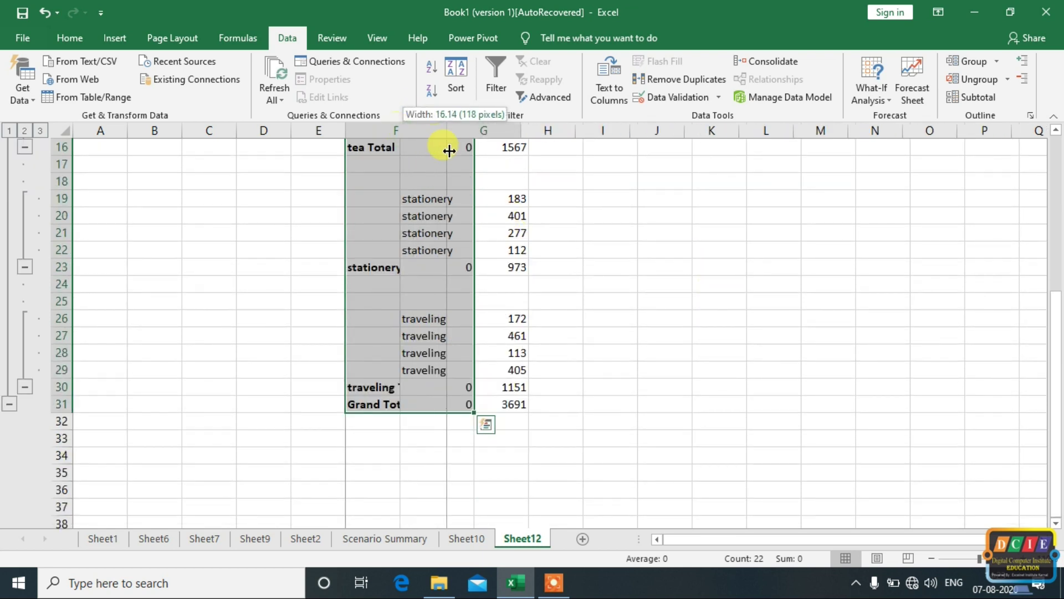
{"action": "left_click", "coordinate": [697, 297]}
- Collapse the tea, stationery and traveling groups, then the whole outline to Grand Total 3691
{"action": "scroll", "coordinate": [471, 308], "scroll_direction": "up", "scroll_amount": 2}
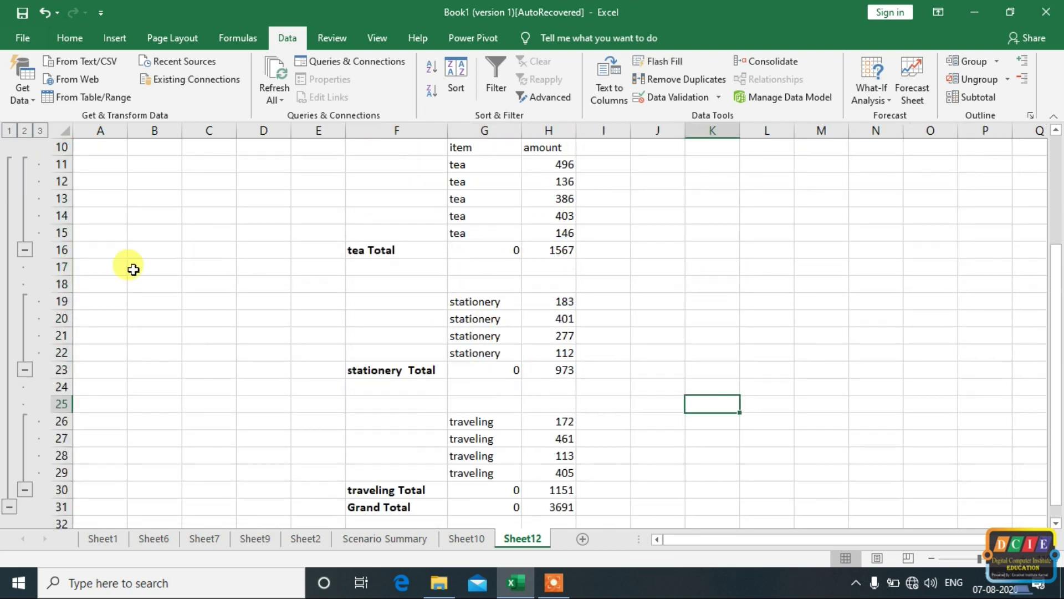
{"action": "left_click", "coordinate": [25, 250]}
{"action": "left_click", "coordinate": [25, 285]}
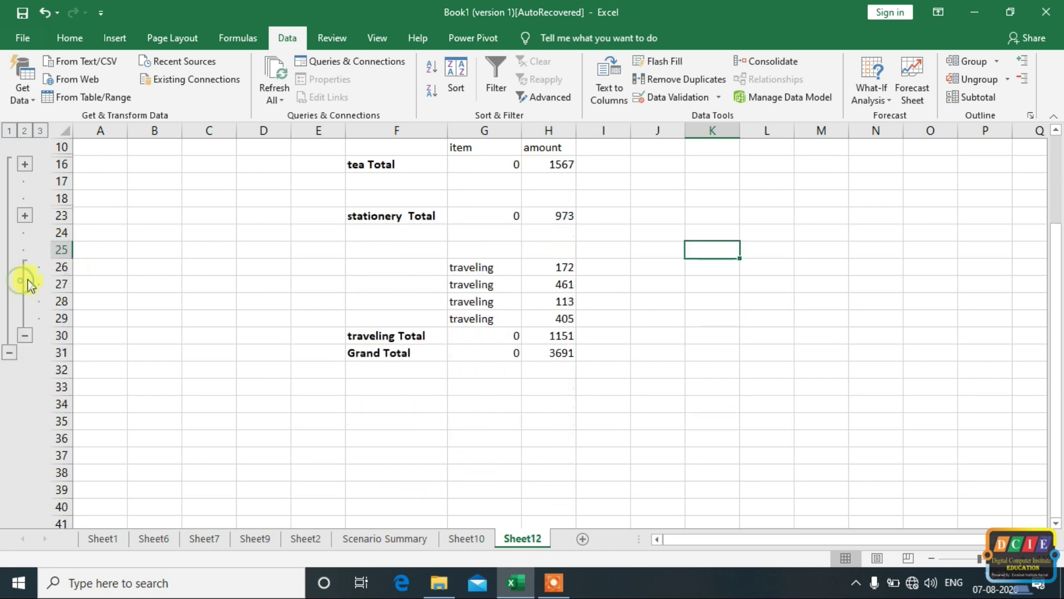
{"action": "left_click", "coordinate": [24, 335]}
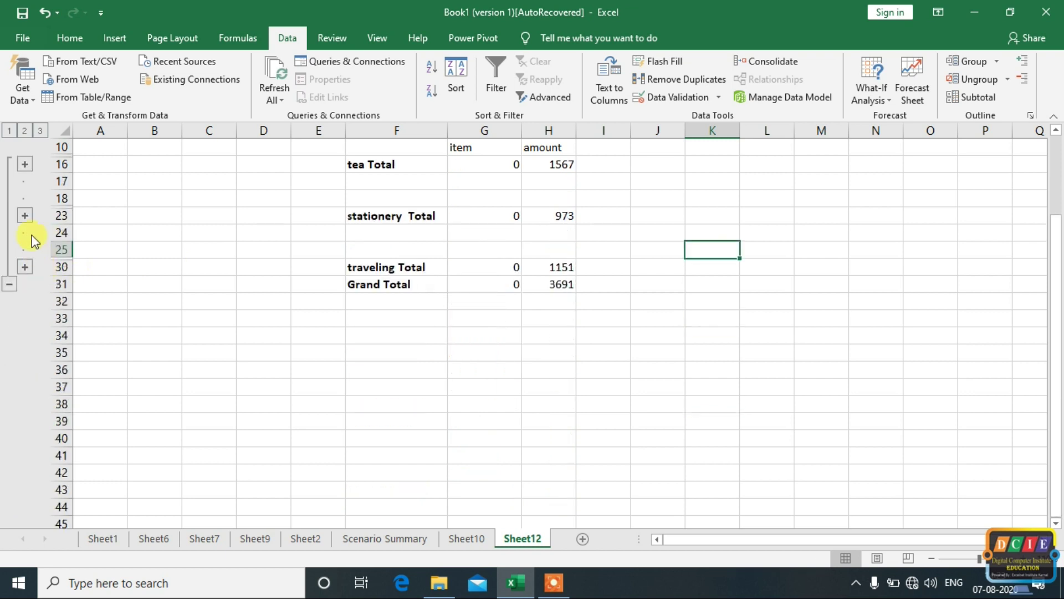
{"action": "left_click", "coordinate": [10, 284]}
{"action": "scroll", "coordinate": [506, 205], "scroll_direction": "up", "scroll_amount": 3}
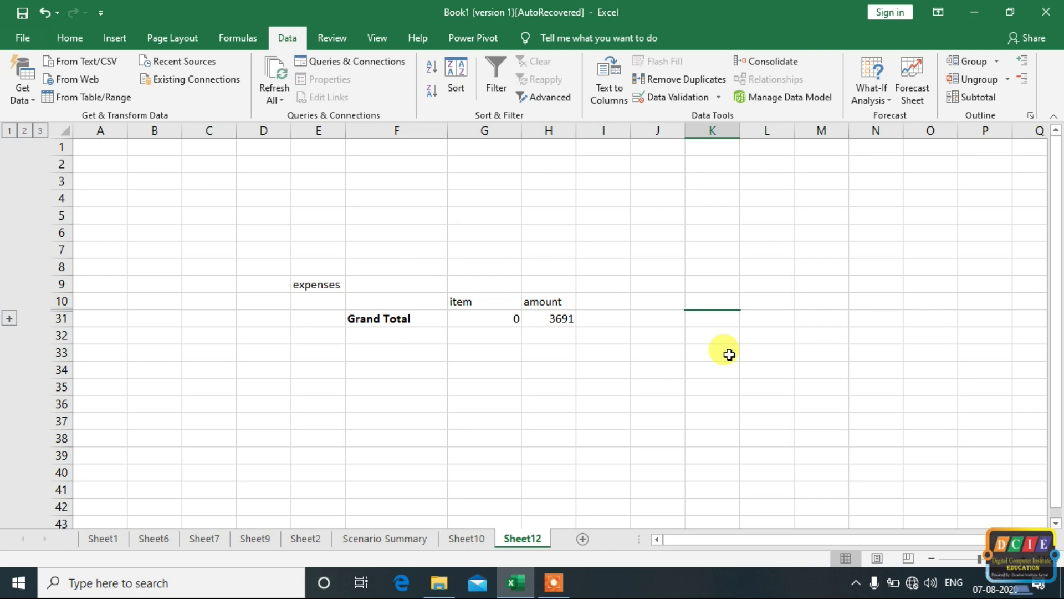
- Expand to level 2 and review the tea 1567, stationery 973 and traveling 1151 subtotals
{"action": "left_click", "coordinate": [8, 319]}
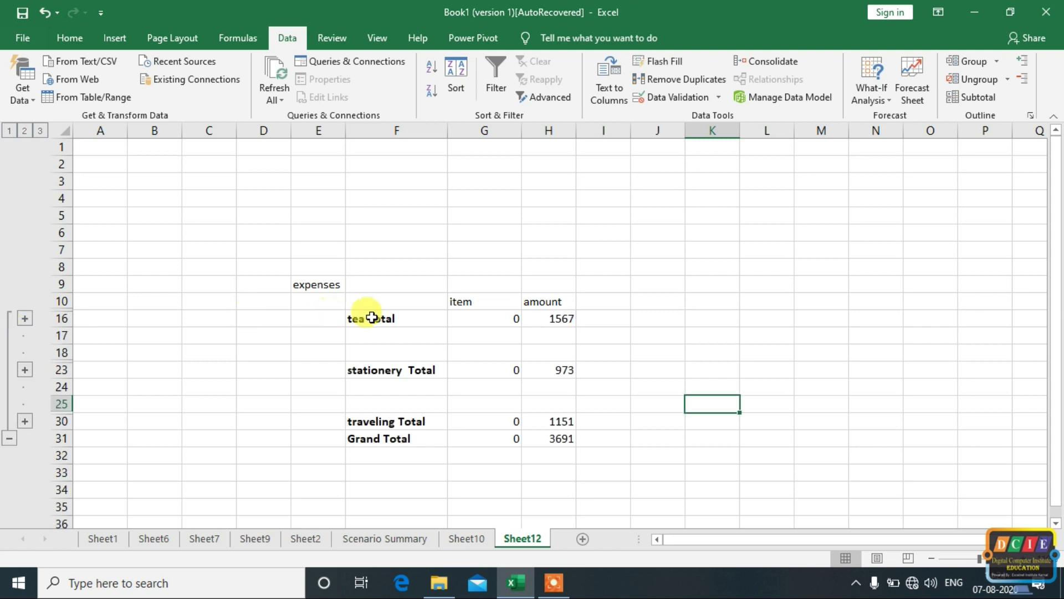
{"action": "left_click", "coordinate": [392, 320]}
{"action": "left_click", "coordinate": [558, 317]}
{"action": "left_click", "coordinate": [413, 370]}
{"action": "left_click", "coordinate": [558, 369]}
{"action": "left_click", "coordinate": [411, 422]}
{"action": "left_click", "coordinate": [547, 422]}
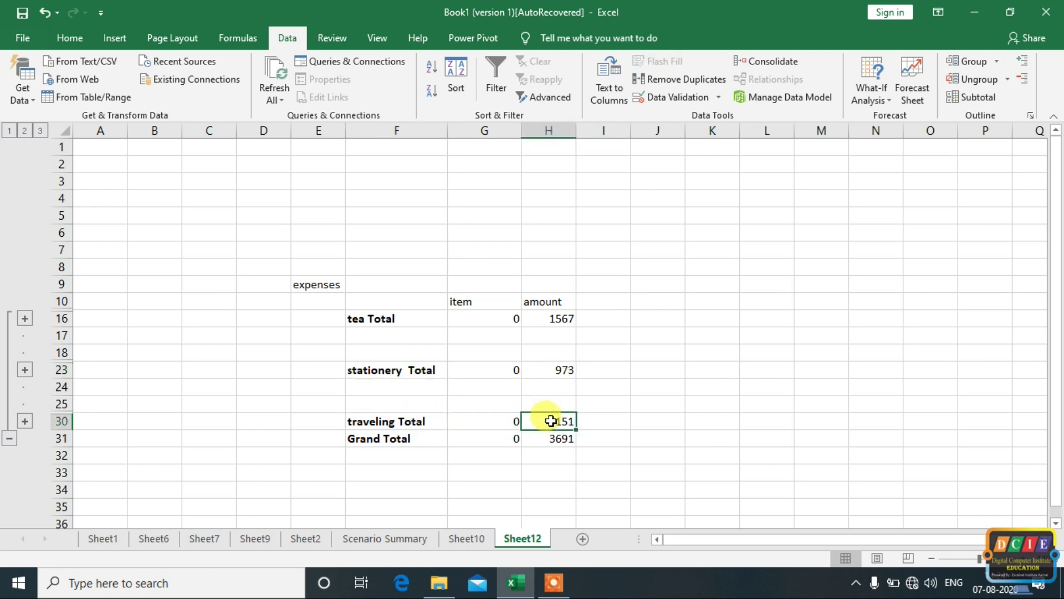
{"action": "left_click", "coordinate": [375, 318]}
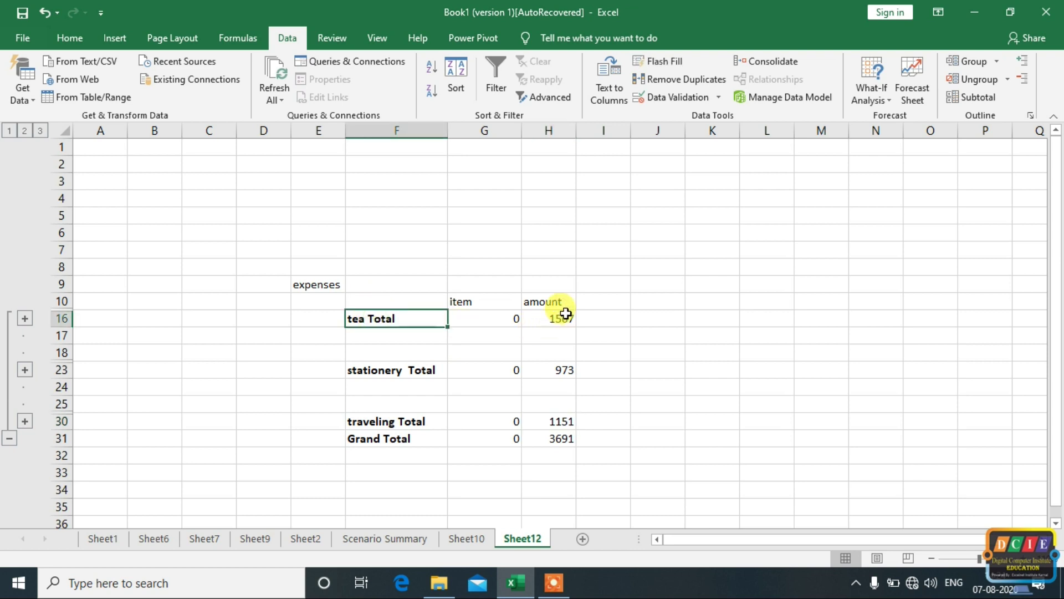
- Expand the tea group and walk through its amounts down to 146
{"action": "left_click", "coordinate": [25, 318]}
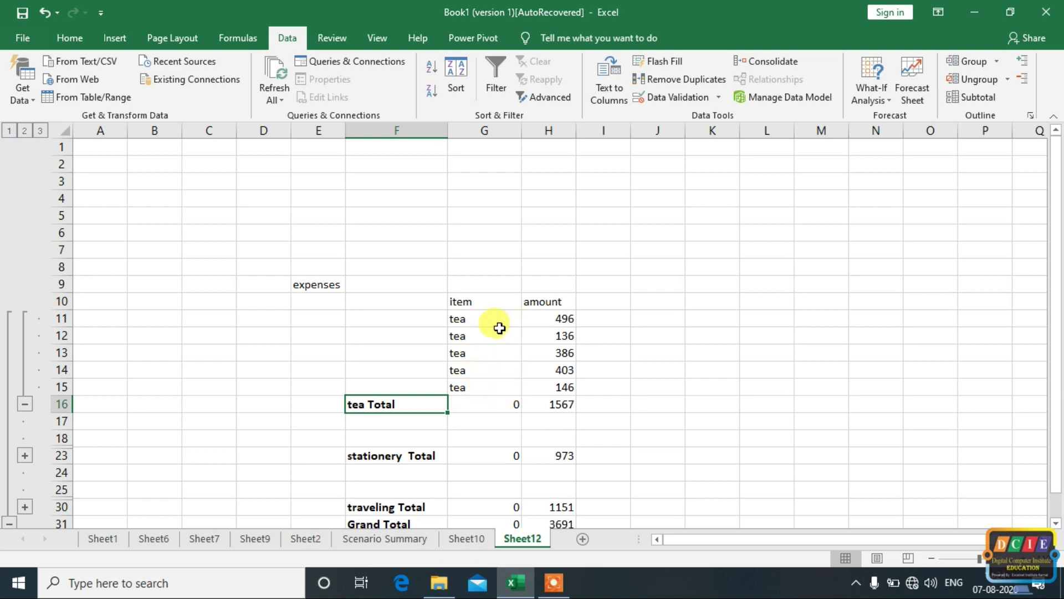
{"action": "left_click", "coordinate": [563, 317]}
{"action": "left_click", "coordinate": [563, 335]}
{"action": "left_click", "coordinate": [565, 353]}
{"action": "left_click", "coordinate": [565, 370]}
{"action": "left_click", "coordinate": [564, 386]}
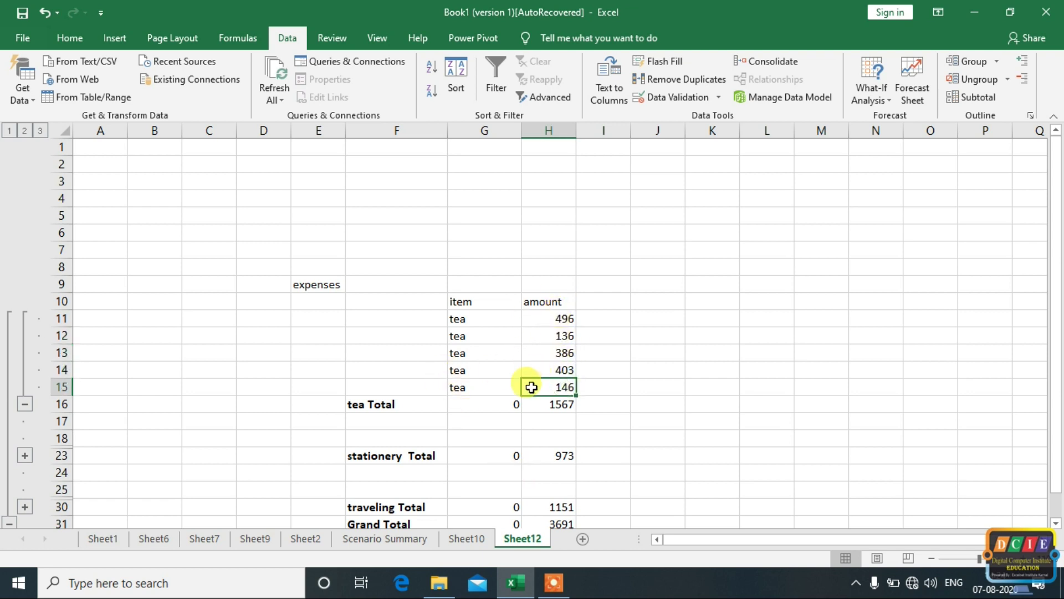
{"action": "scroll", "coordinate": [536, 355], "scroll_direction": "down", "scroll_amount": 1}
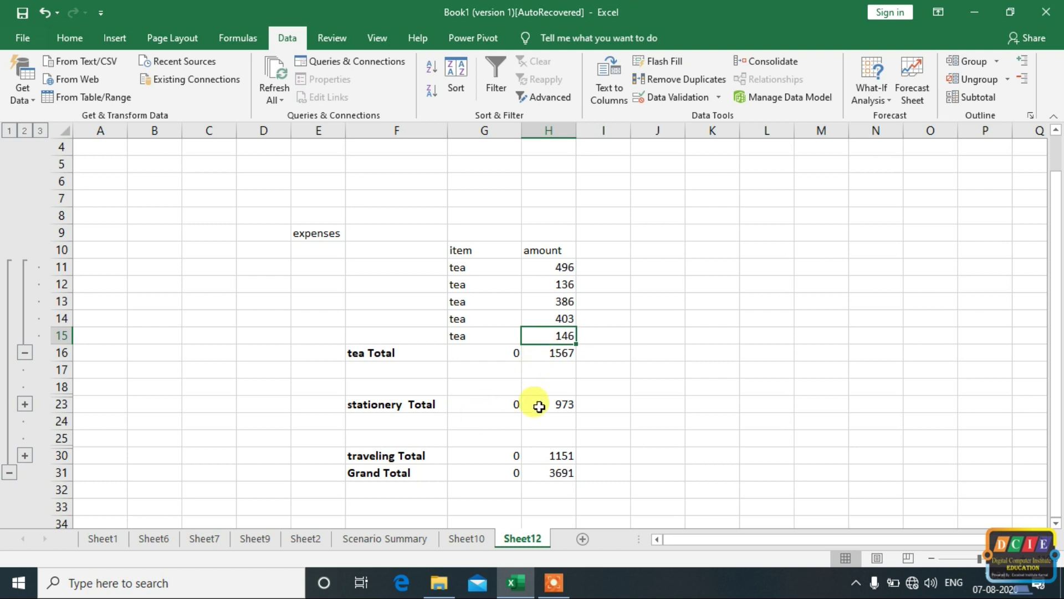
- Expand the stationery and traveling groups so every entry shows
{"action": "left_click", "coordinate": [25, 404]}
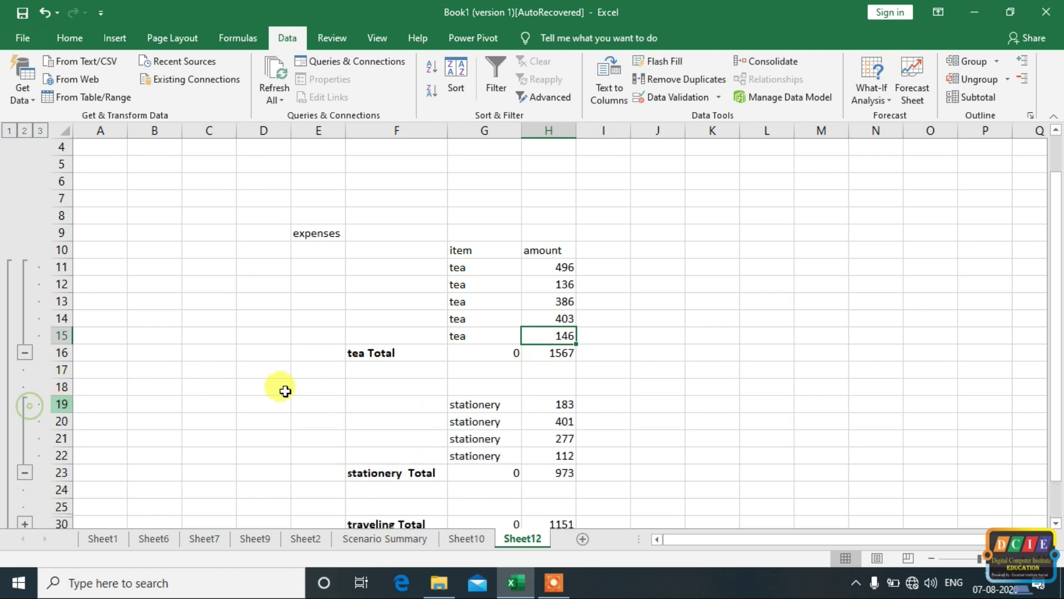
{"action": "scroll", "coordinate": [283, 387], "scroll_direction": "down", "scroll_amount": 3}
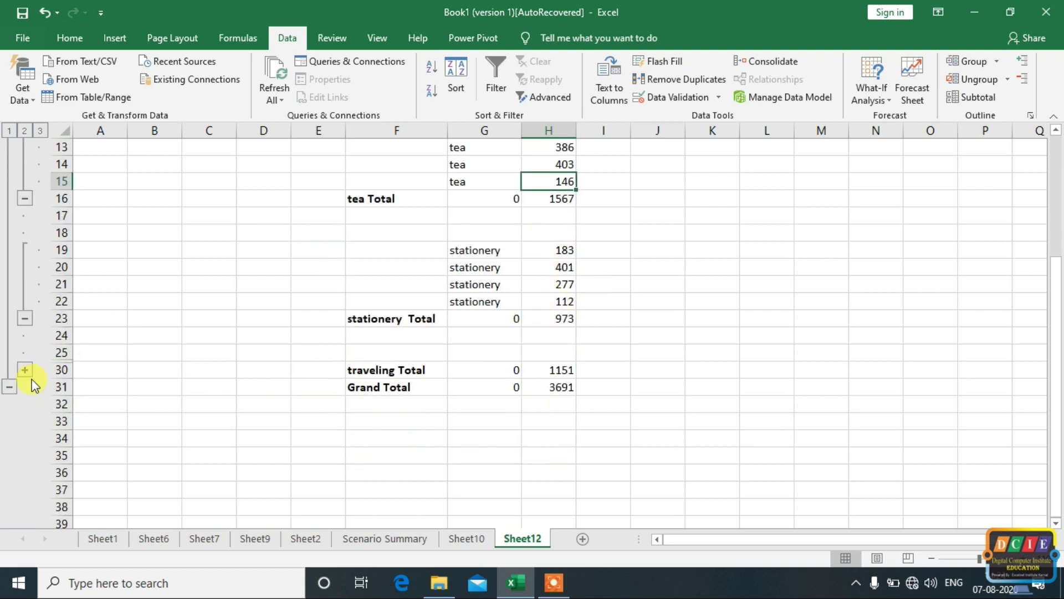
{"action": "scroll", "coordinate": [166, 321], "scroll_direction": "down", "scroll_amount": 1}
{"action": "left_click", "coordinate": [24, 319]}
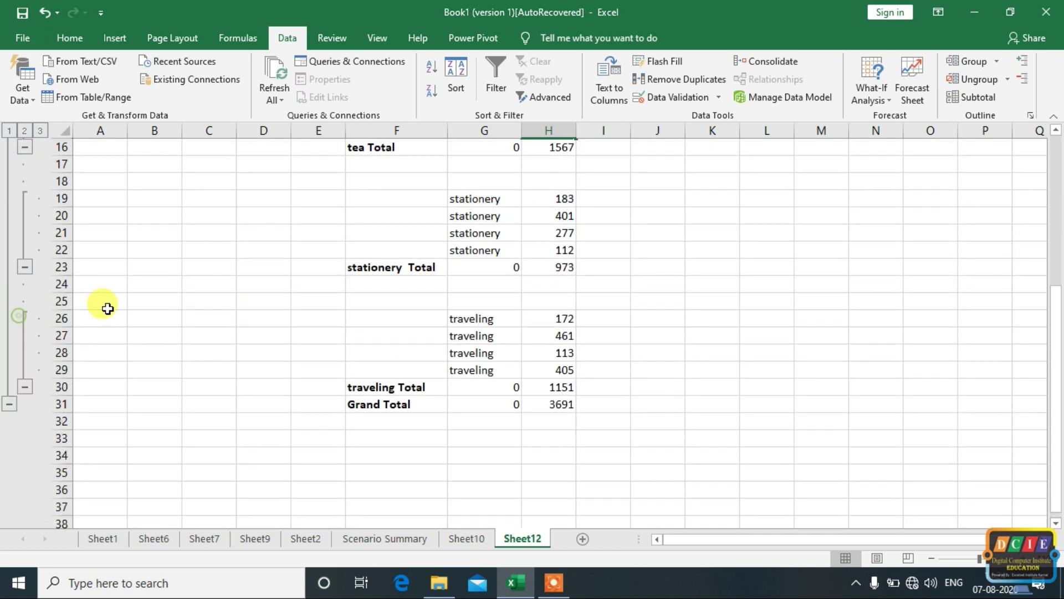
{"action": "scroll", "coordinate": [477, 277], "scroll_direction": "down", "scroll_amount": 1}
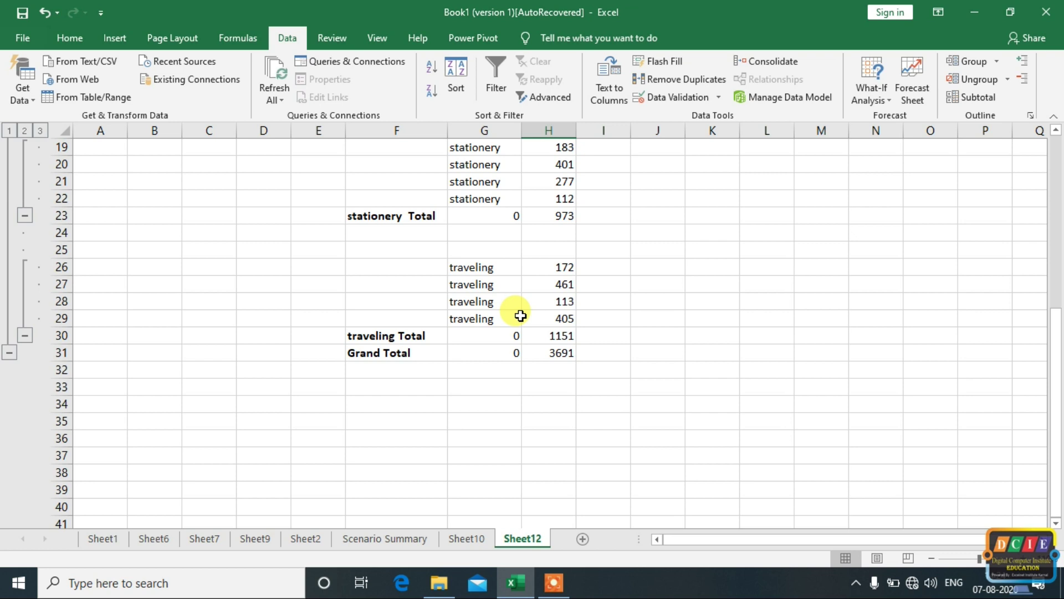
{"action": "scroll", "coordinate": [520, 315], "scroll_direction": "up", "scroll_amount": 2}
{"action": "scroll", "coordinate": [518, 312], "scroll_direction": "up", "scroll_amount": 2}
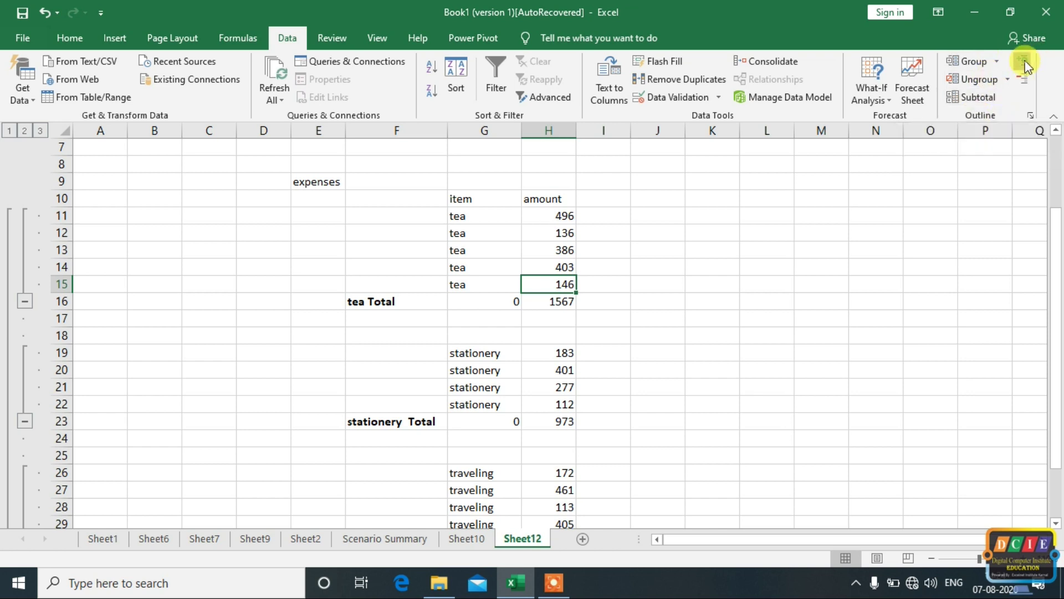
- Collapse the tea, stationery and traveling groups, then the whole outline to Grand Total
{"action": "left_click", "coordinate": [24, 303]}
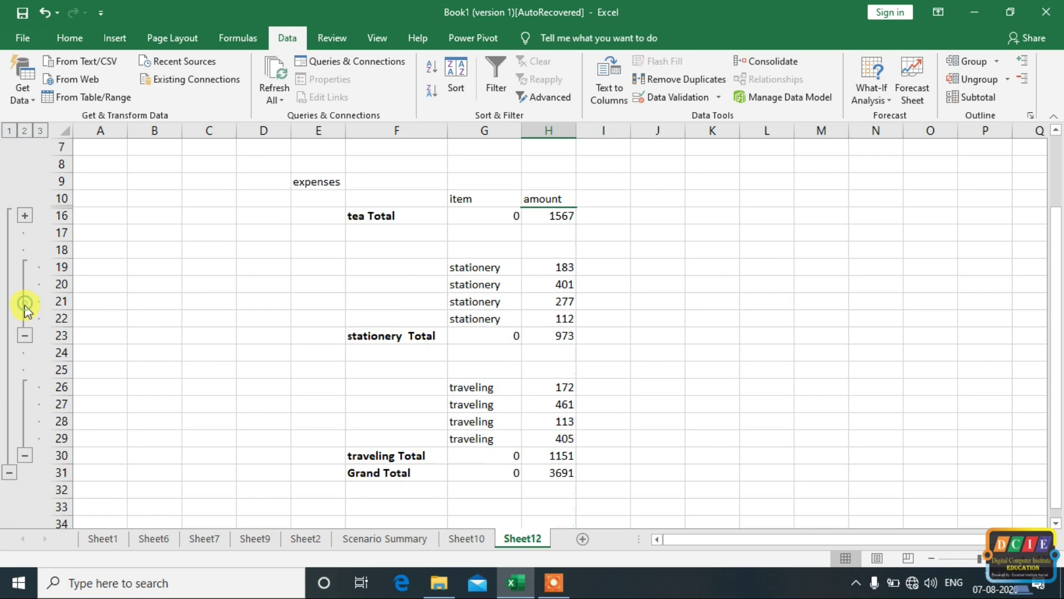
{"action": "left_click", "coordinate": [24, 335]}
{"action": "left_click", "coordinate": [24, 382]}
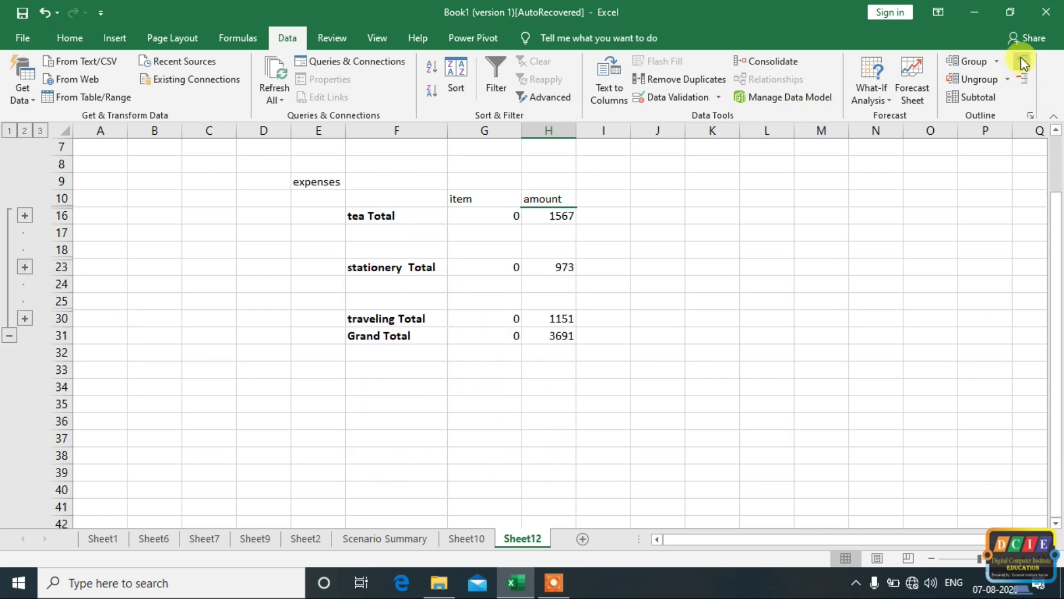
{"action": "left_click", "coordinate": [10, 334]}
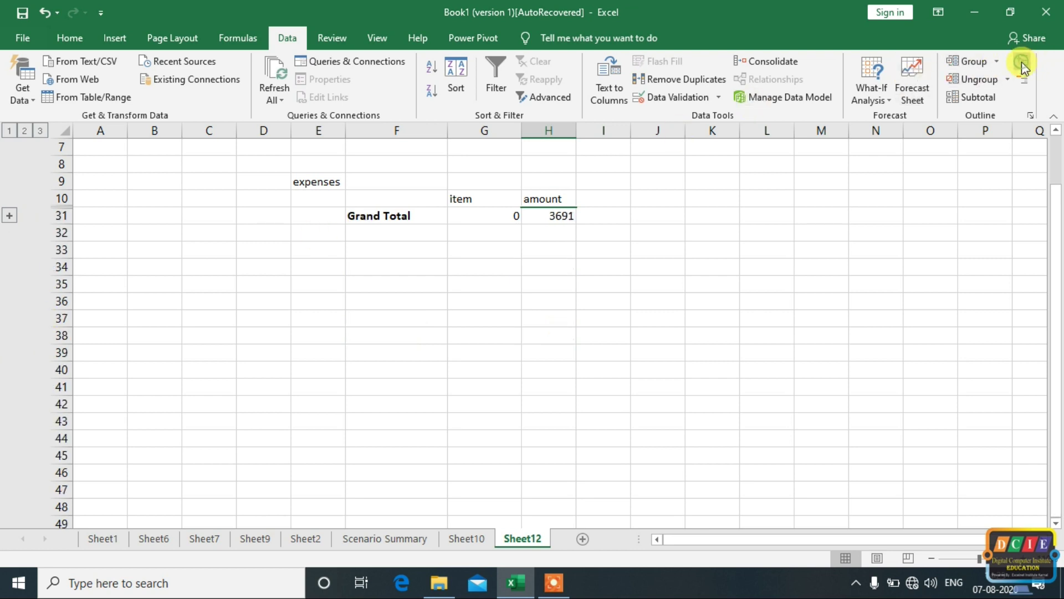
- Toggle Show Detail and Hide Detail on the Grand Total row, ending with details hidden
{"action": "left_click", "coordinate": [388, 215]}
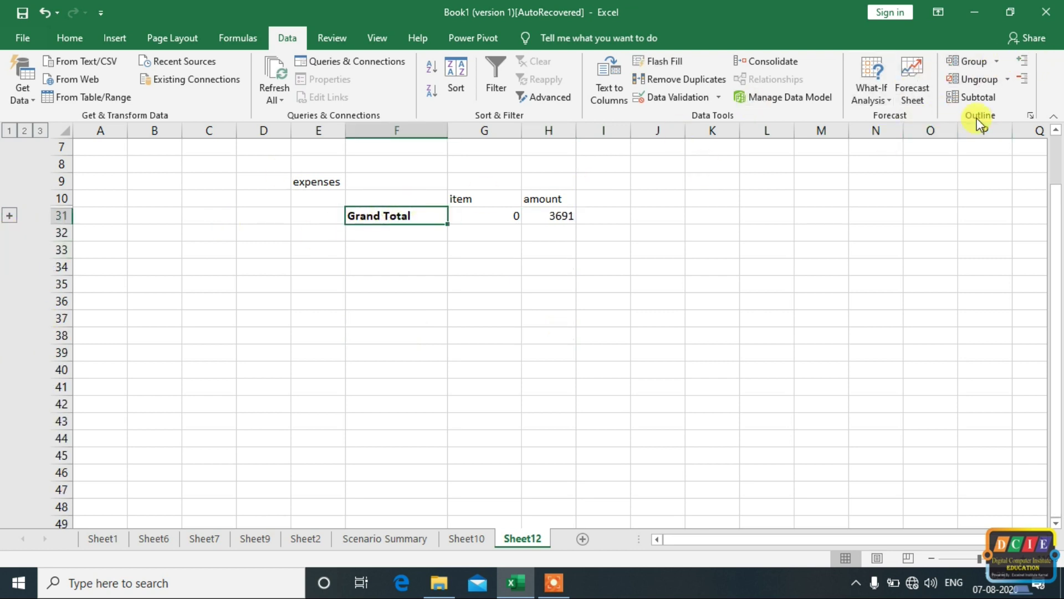
{"action": "left_click", "coordinate": [1023, 60]}
{"action": "left_click", "coordinate": [1024, 79]}
{"action": "left_click", "coordinate": [1023, 62]}
{"action": "left_click", "coordinate": [1023, 64]}
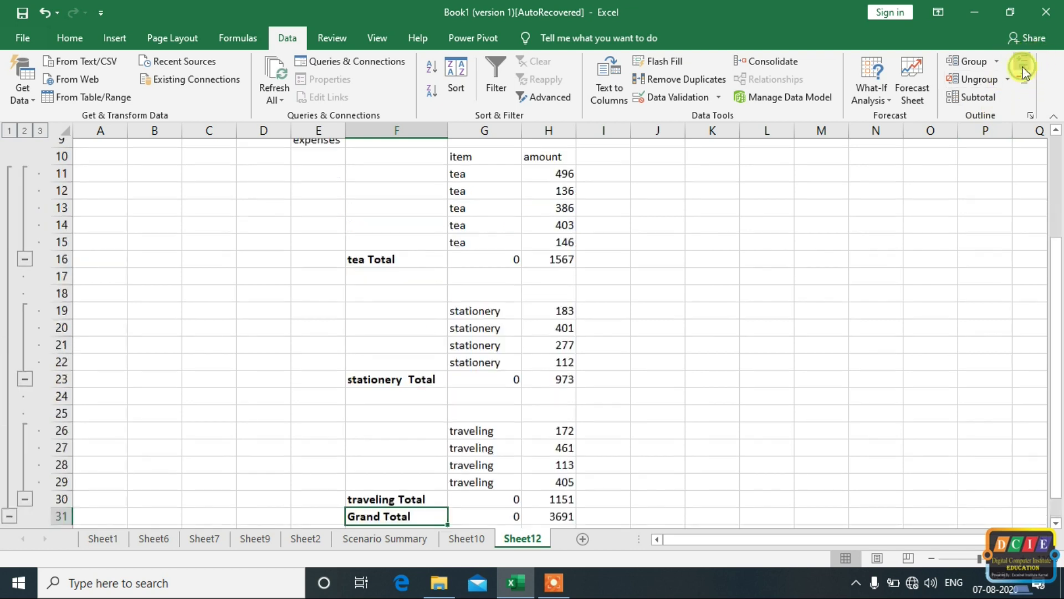
{"action": "left_click", "coordinate": [1023, 78]}
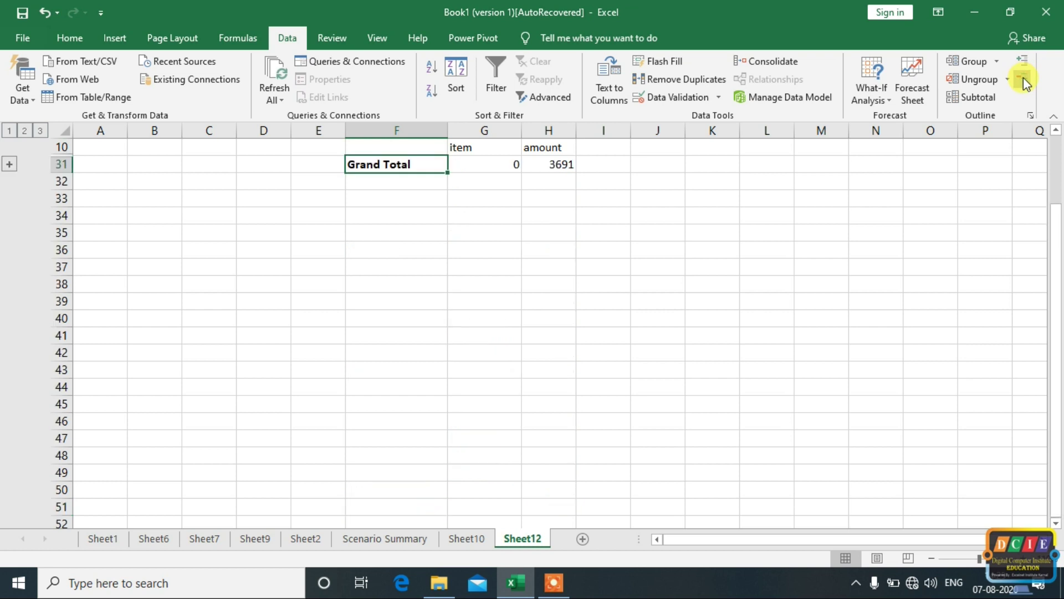
{"action": "scroll", "coordinate": [970, 183], "scroll_direction": "up", "scroll_amount": 3}
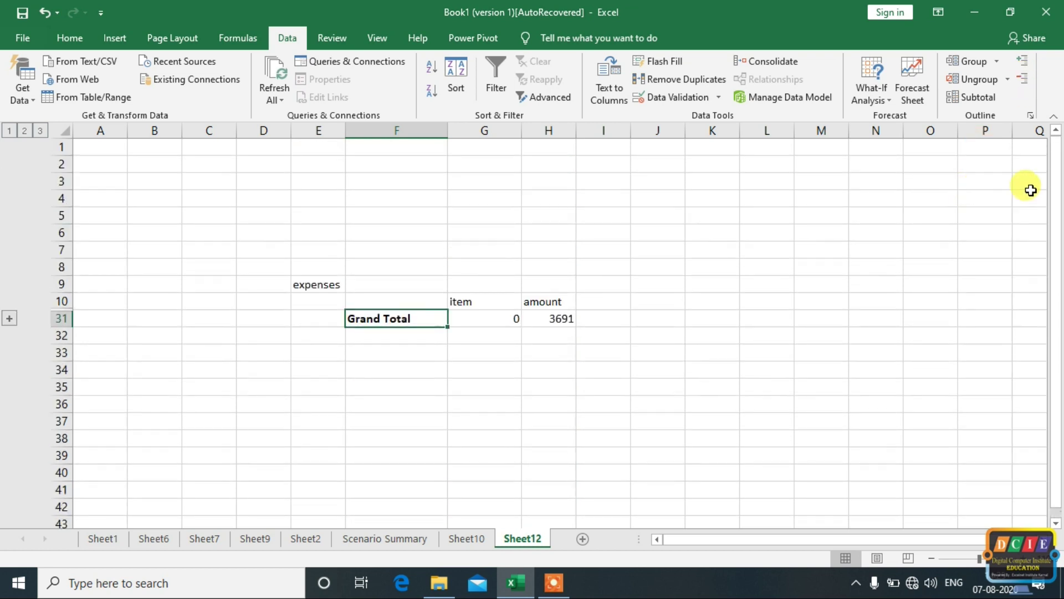
{"action": "left_click", "coordinate": [1024, 68]}
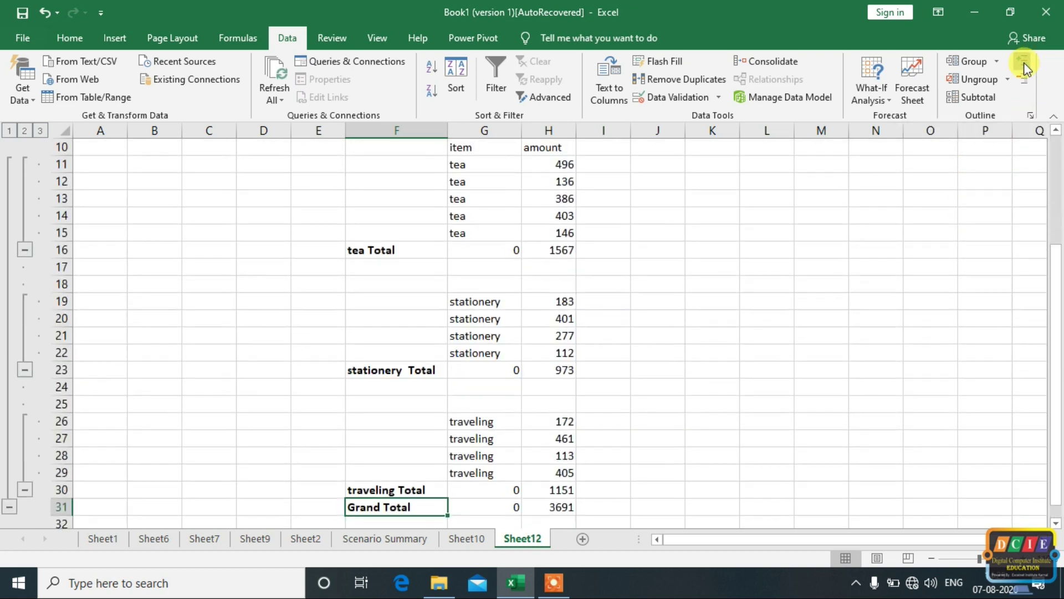
{"action": "left_click", "coordinate": [1021, 78]}
{"action": "scroll", "coordinate": [979, 188], "scroll_direction": "up", "scroll_amount": 3}
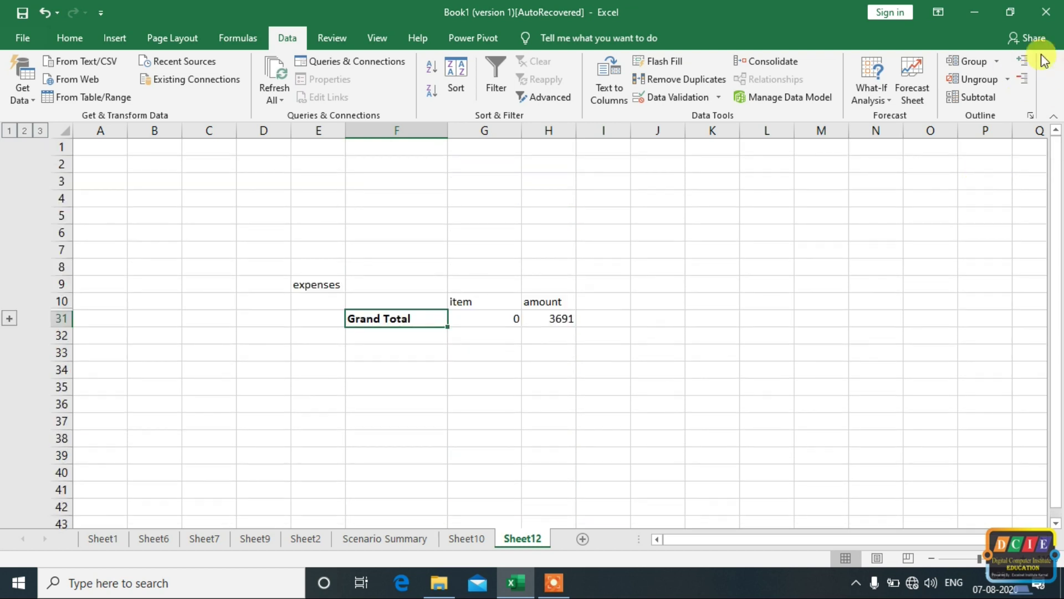